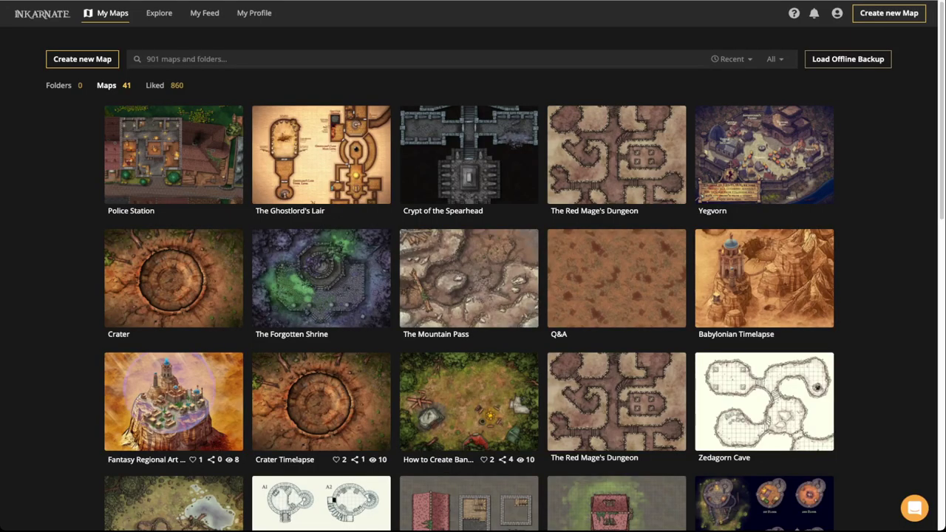
- Create a new Fantasy Battlemaps 2.0 map with Ultra (4K) editing resolution and the Portrait 30 x 40 tiles aspect ratio
left_click(82, 58)
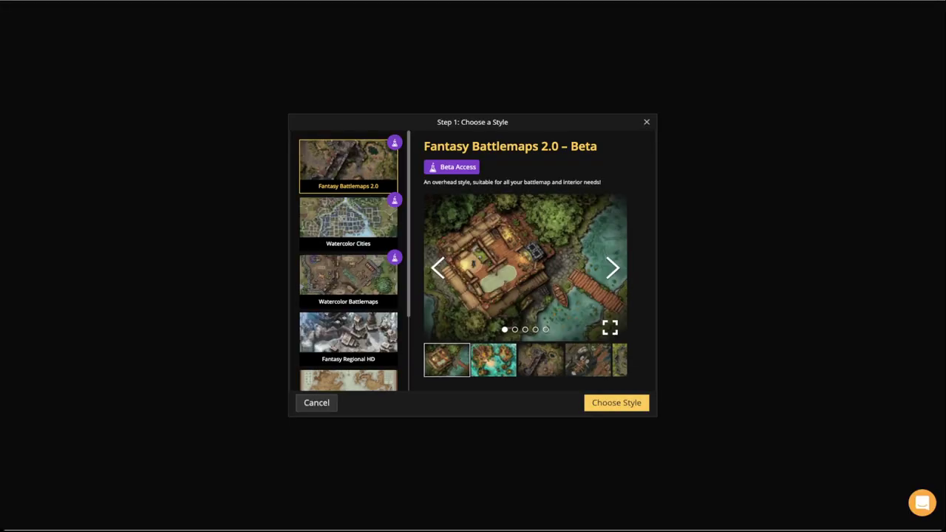
left_click(617, 403)
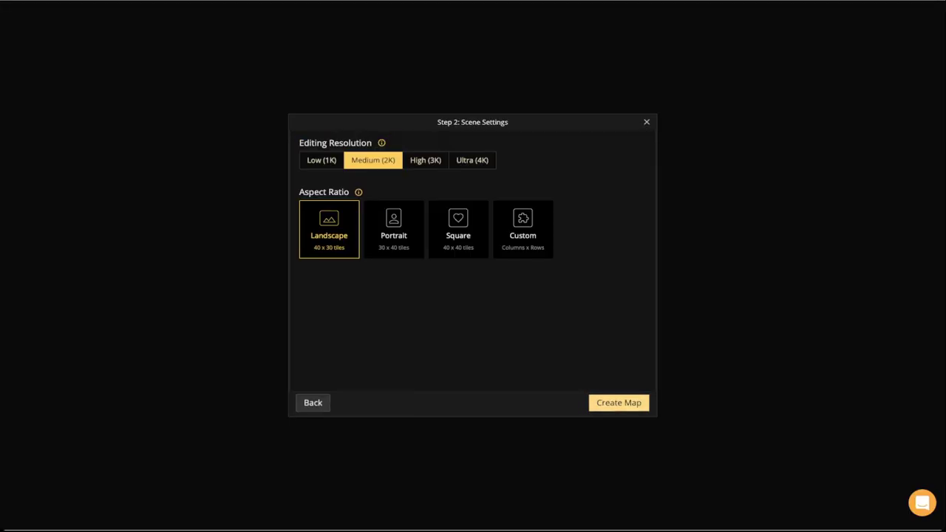
left_click(473, 159)
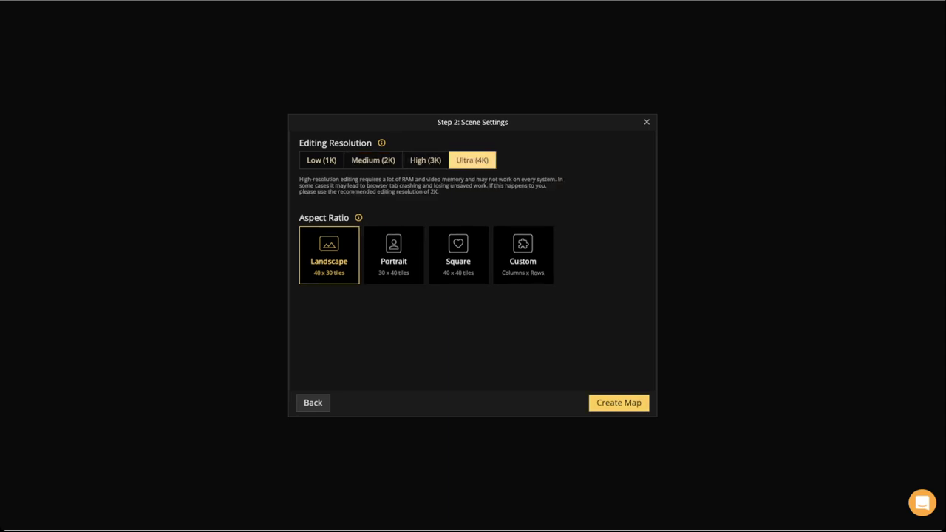
left_click(393, 255)
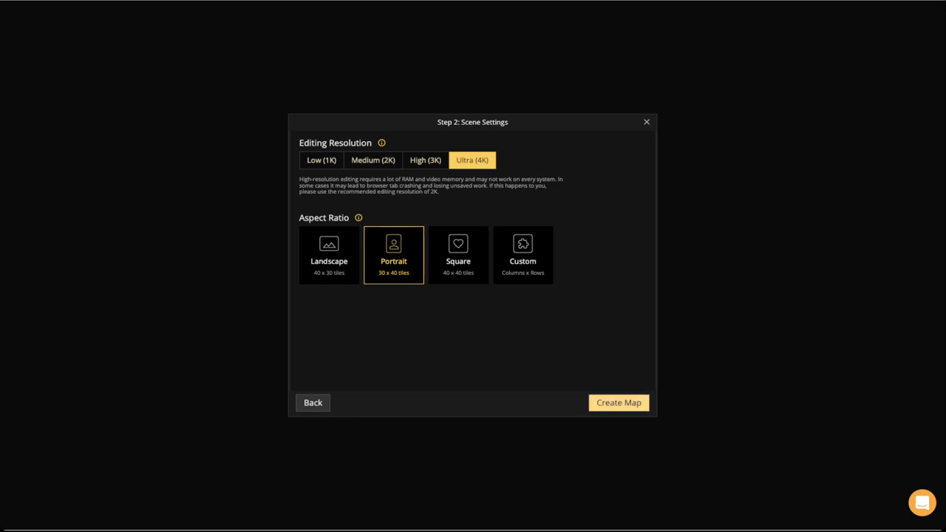
left_click(619, 403)
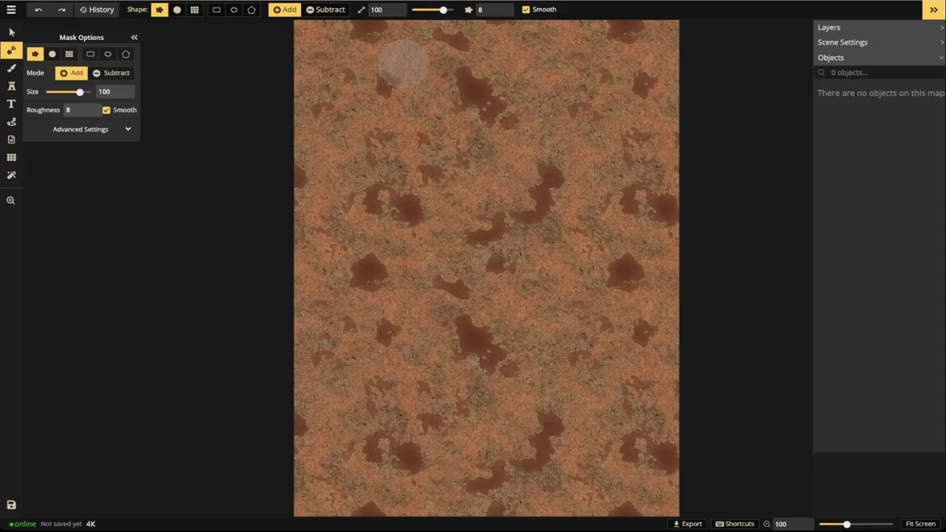
- Add a rectangular foreground mask that covers the entire map, extending slightly past its edges
scroll(447, 187, "down", 3)
scroll(447, 187, "up", 2)
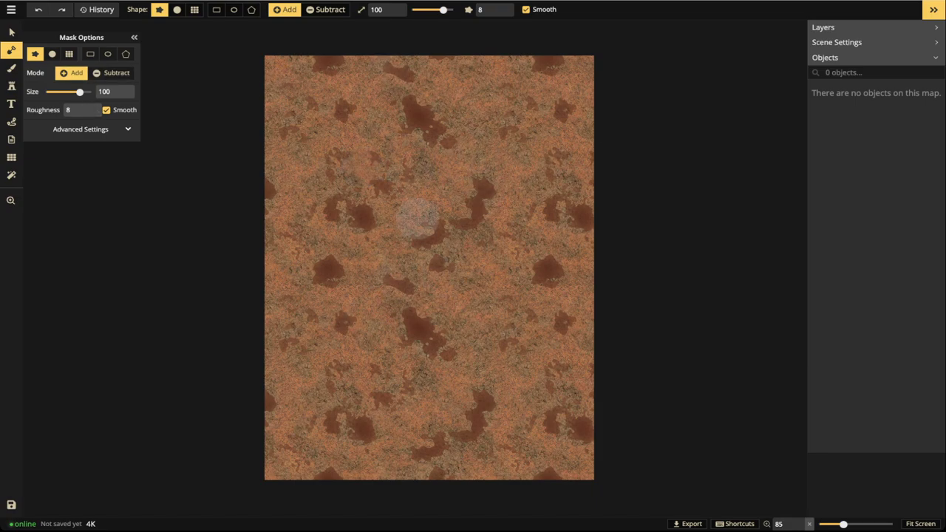
left_click(90, 54)
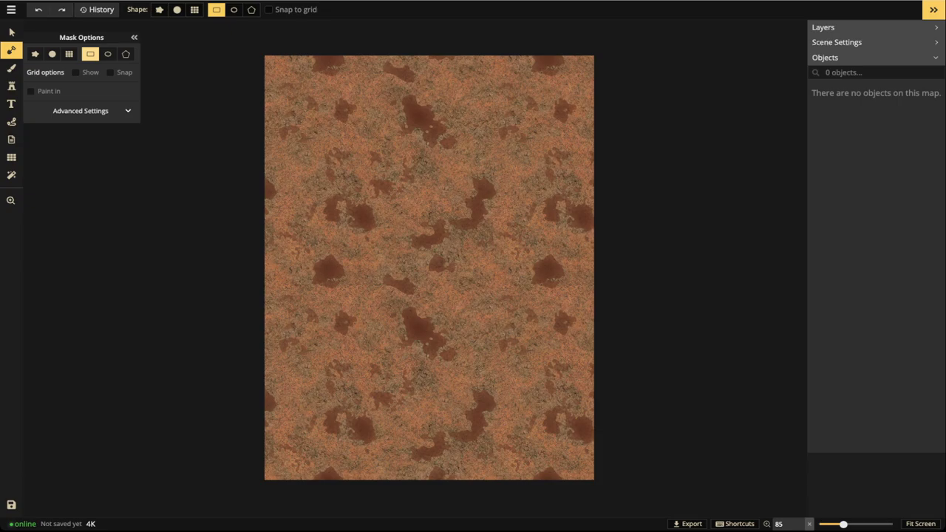
left_click_drag(254, 41, 608, 500)
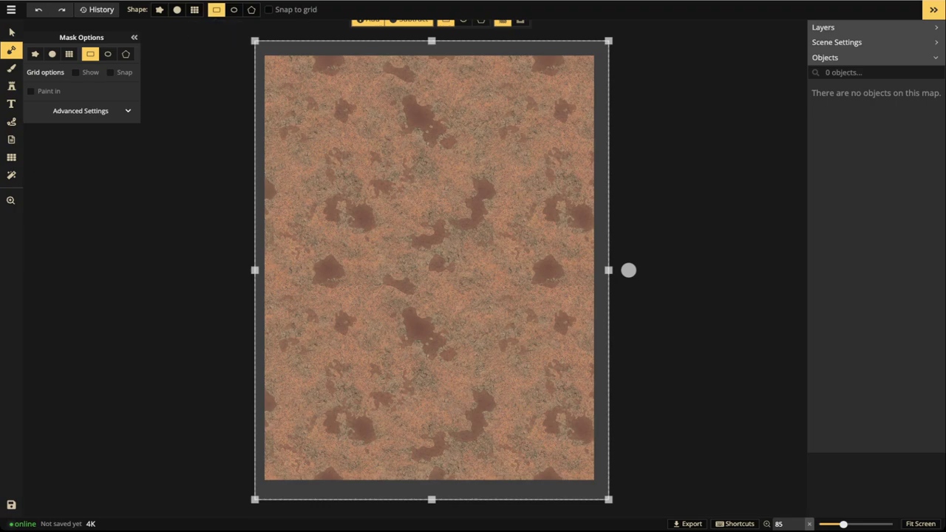
scroll(381, 81, "down", 1)
key("space")
left_click_drag(381, 81, 383, 58)
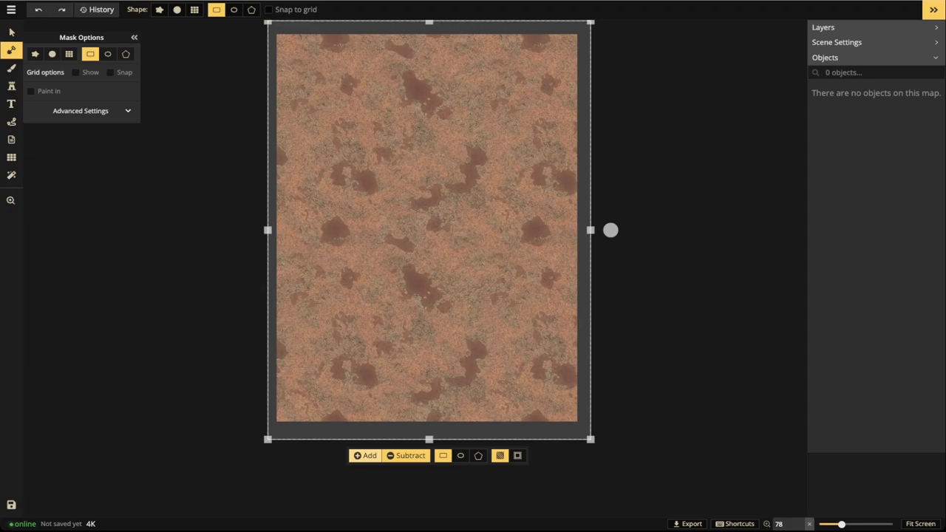
left_click(365, 457)
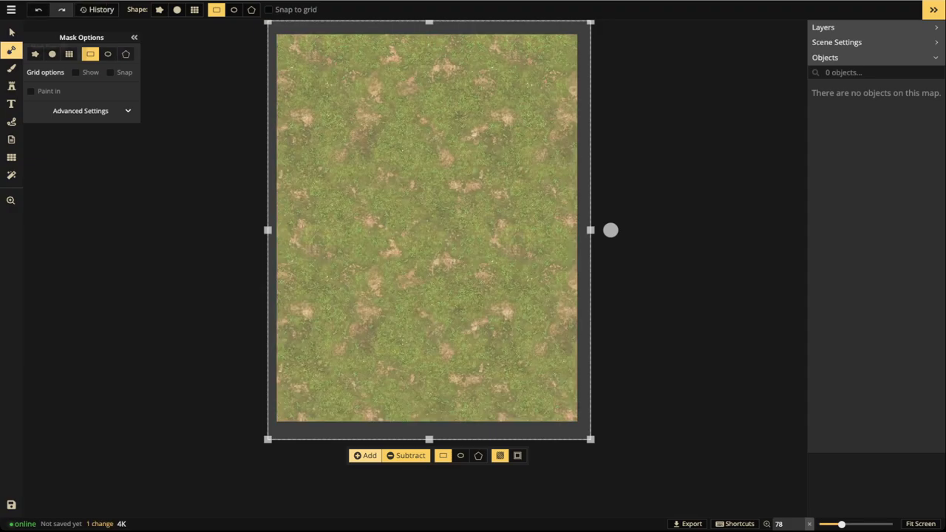
left_click(11, 32)
scroll(378, 155, "down", 1)
left_click(10, 200)
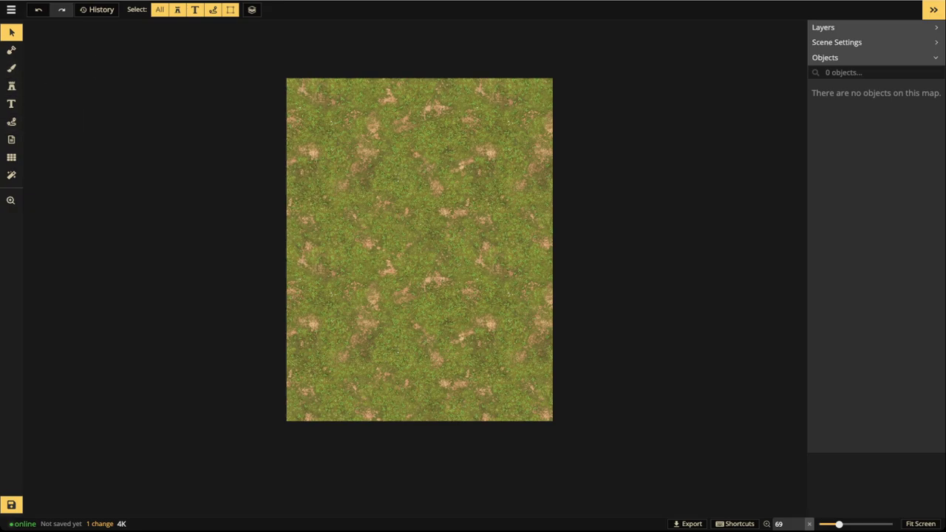
- Fill the entire foreground with the blue-grey concrete texture using a rectangular brush area at opacity 1
left_click(11, 67)
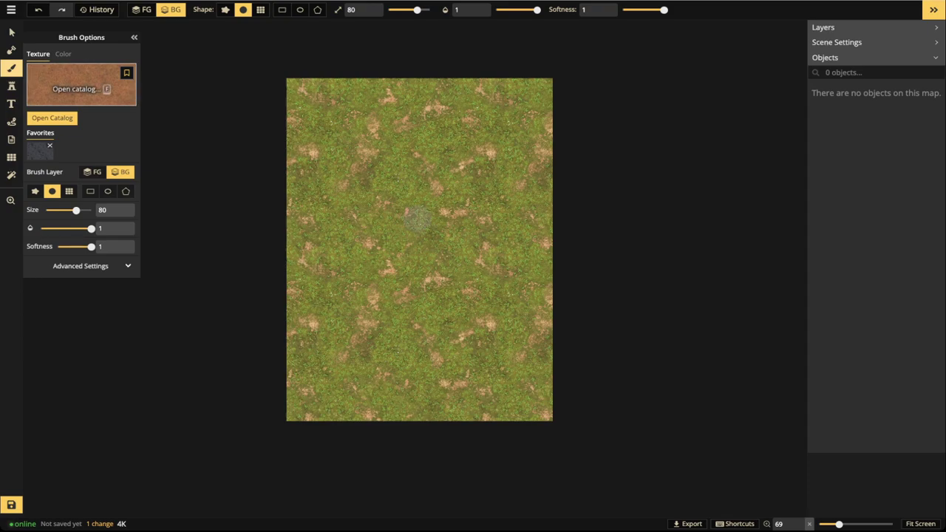
key("f")
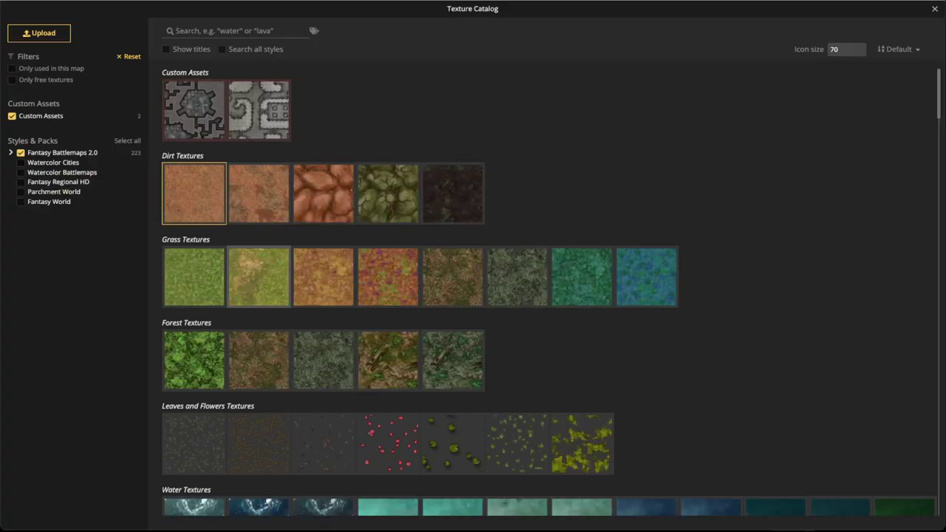
scroll(418, 218, "down", 3)
scroll(324, 280, "down", 6)
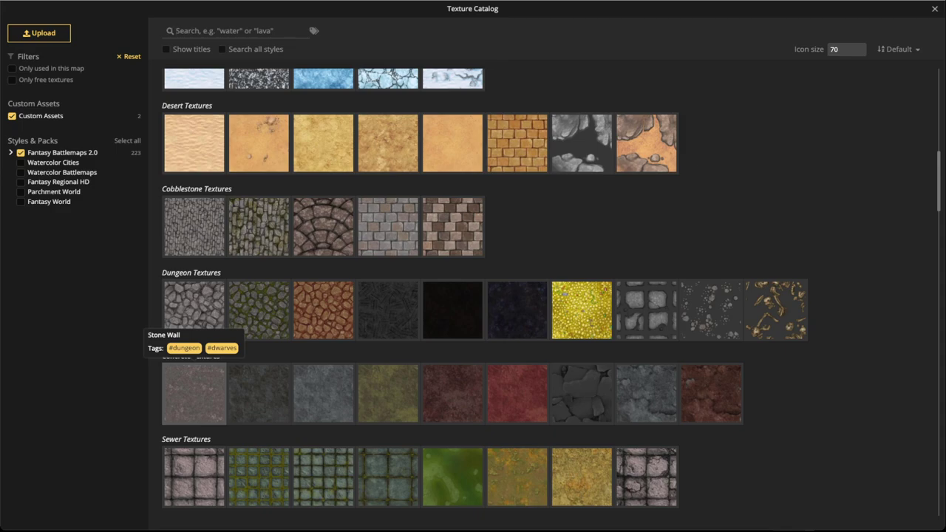
left_click(323, 394)
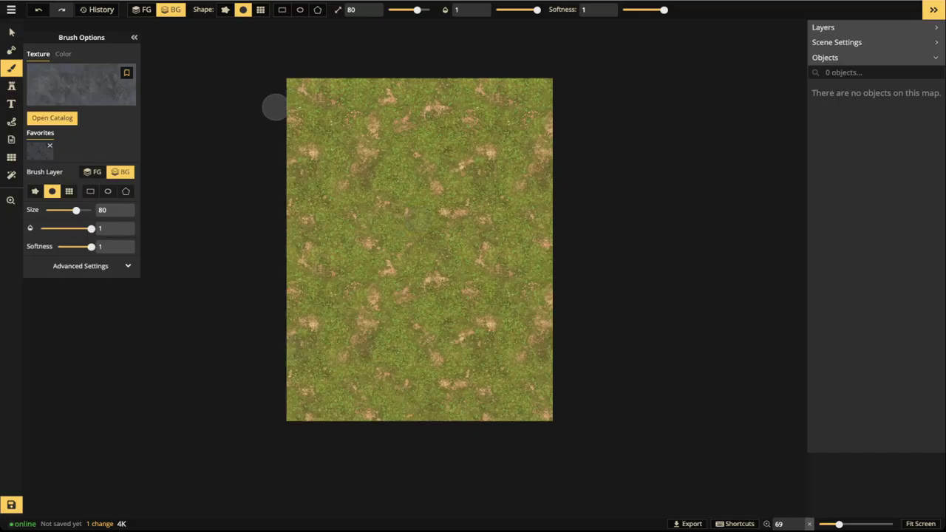
left_click(281, 9)
left_click_drag(265, 63, 604, 442)
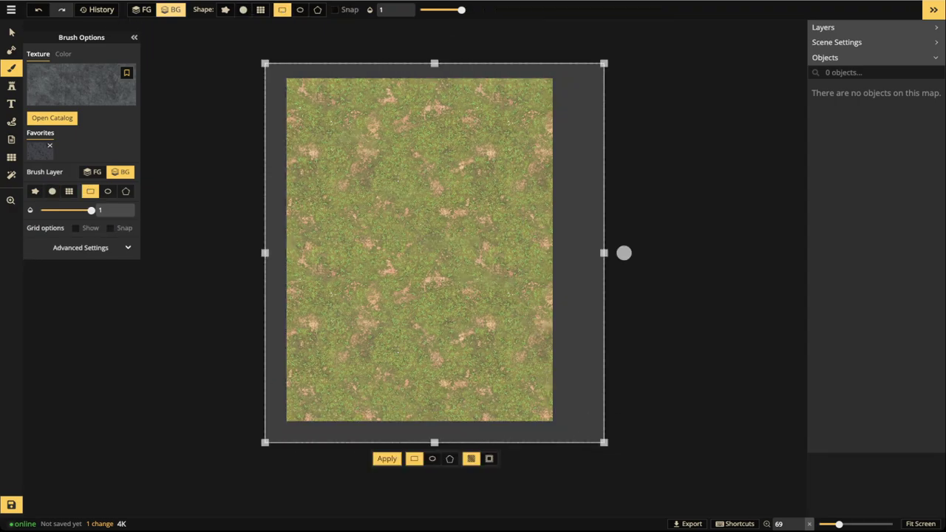
left_click(142, 10)
key("Return")
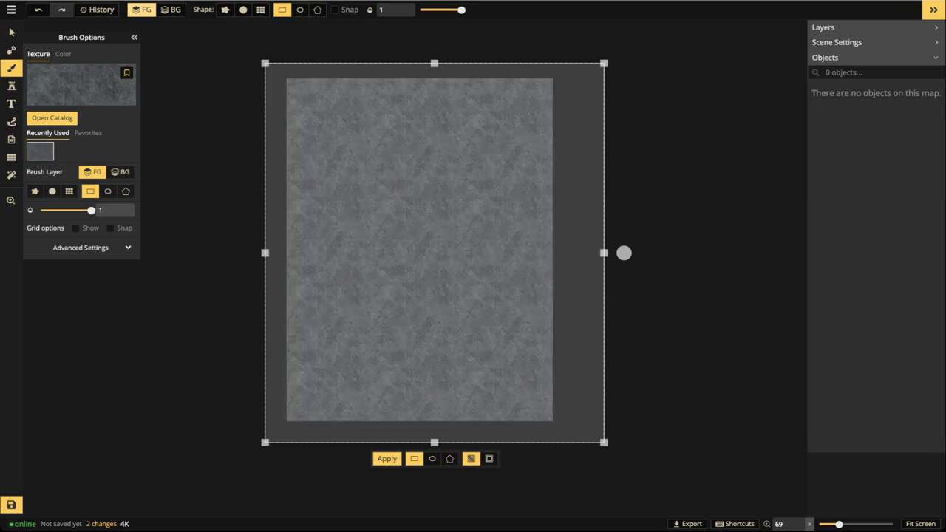
scroll(624, 252, "up", 1)
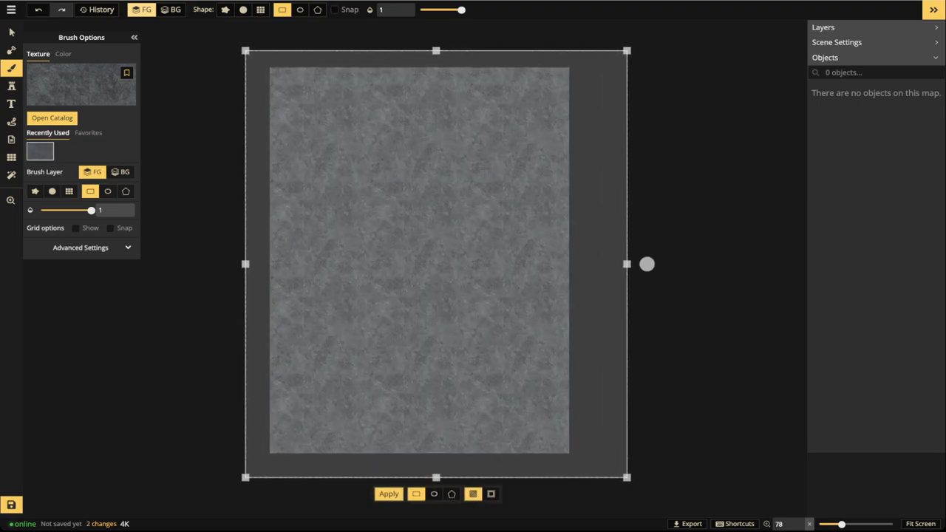
key("Escape")
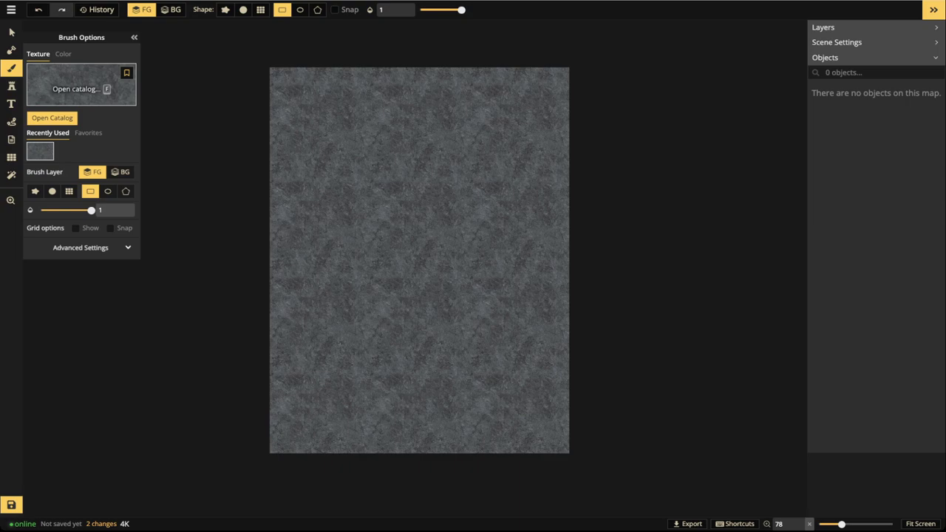
- Reduce the shadow settings for new free-drawn paths in the Path tool
left_click(11, 121)
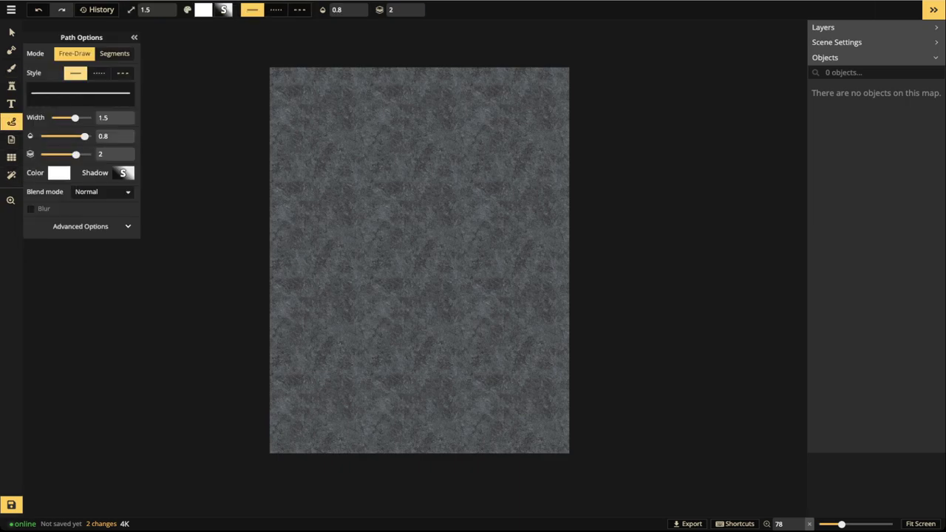
left_click(123, 173)
left_click_drag(184, 115, 128, 117)
left_click_drag(230, 213, 143, 213)
left_click(122, 173)
- Draw a white freehand circle in the upper part of the map and place a smaller copy concentrically inside it
mouse_move(395, 98)
left_mouse_down()
mouse_move(345, 117)
mouse_move(329, 184)
mouse_move(373, 231)
mouse_move(438, 231)
mouse_move(471, 134)
mouse_move(375, 99)
left_mouse_up()
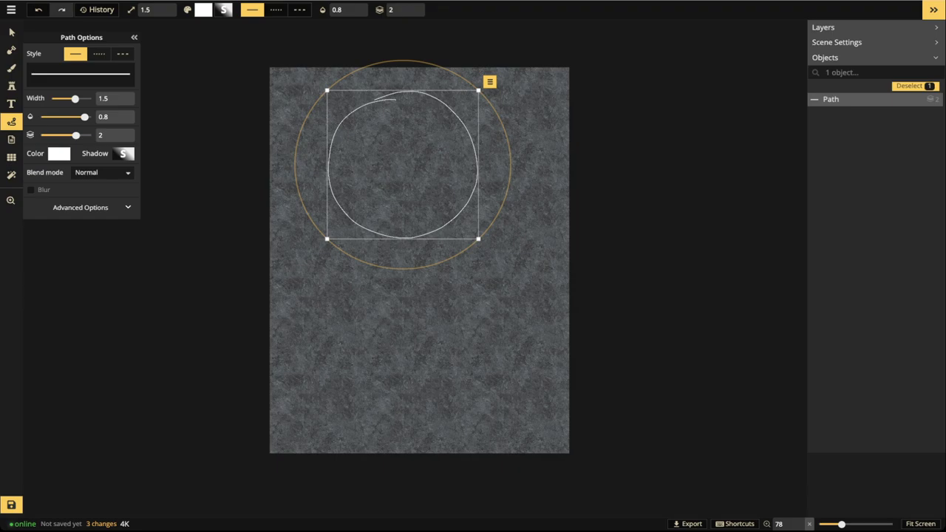
left_click_drag(403, 165, 410, 171)
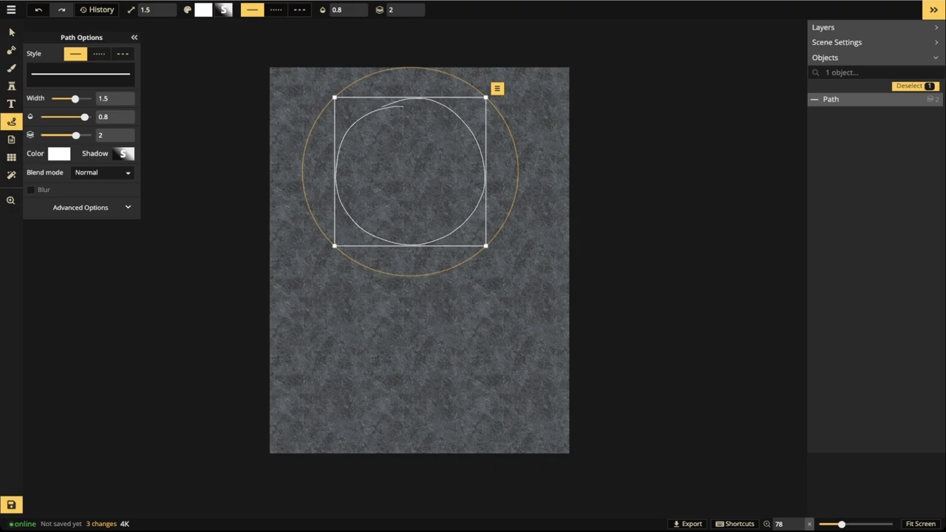
key("ctrl+v")
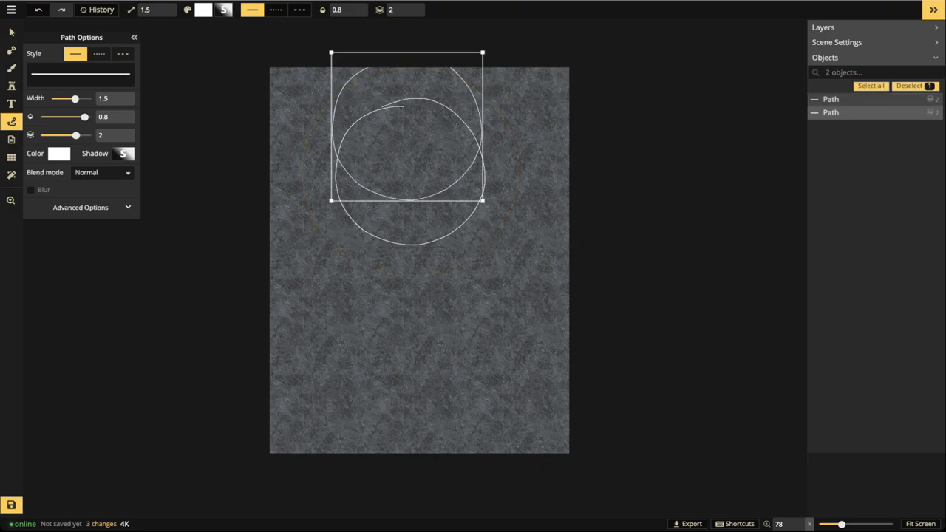
left_click_drag(482, 201, 468, 186)
left_click_drag(407, 127, 411, 173)
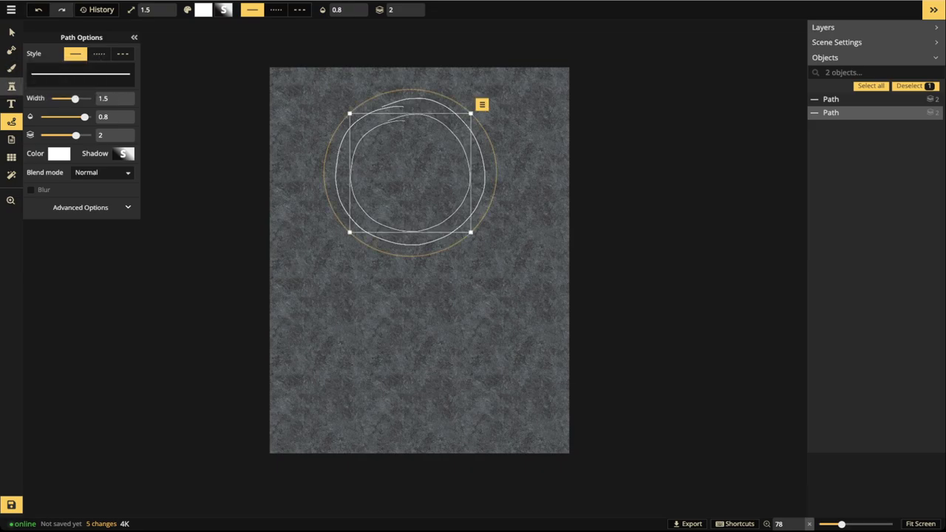
left_click(11, 87)
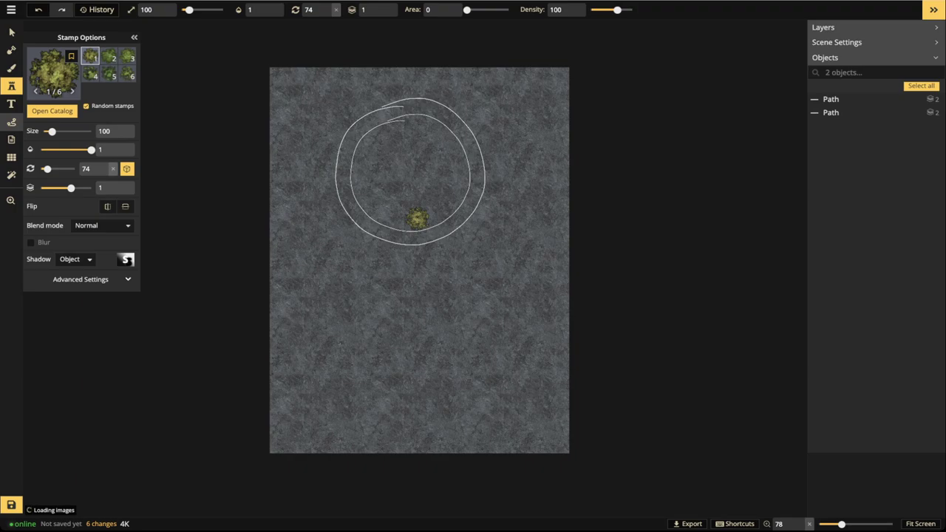
- Sketch two small freehand squares side by side in the upper half of the inner circle
left_click(12, 122)
scroll(333, 181, "up", 5)
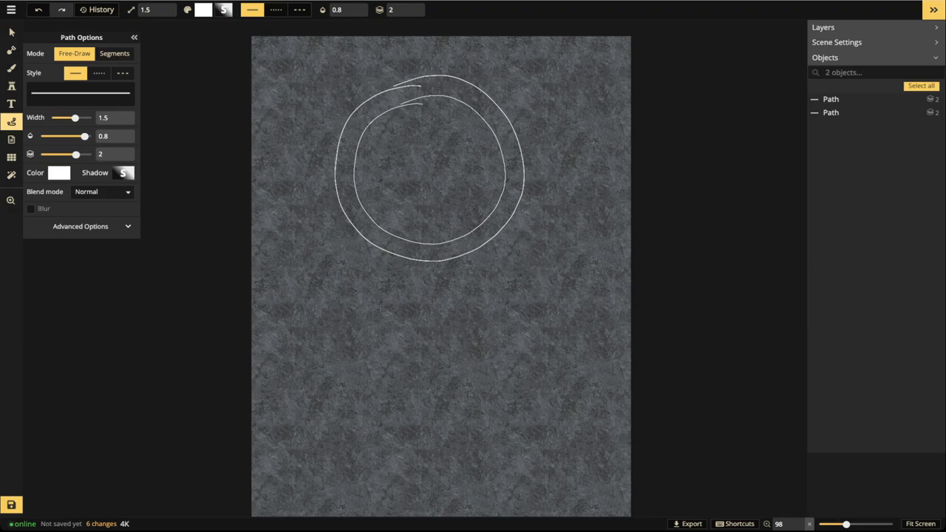
mouse_move(377, 141)
left_mouse_down()
mouse_move(380, 164)
mouse_move(411, 133)
mouse_move(378, 137)
left_mouse_up()
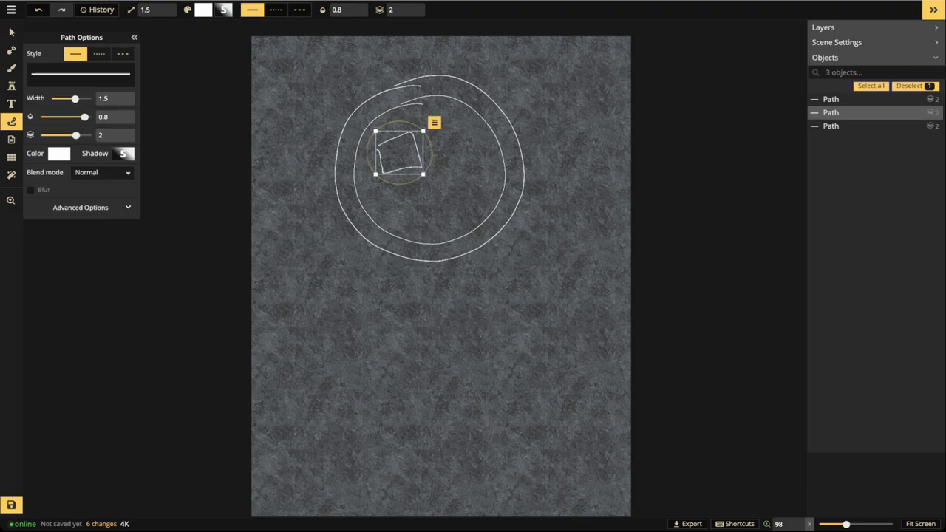
mouse_move(446, 136)
left_mouse_down()
mouse_move(471, 164)
mouse_move(445, 135)
left_mouse_up()
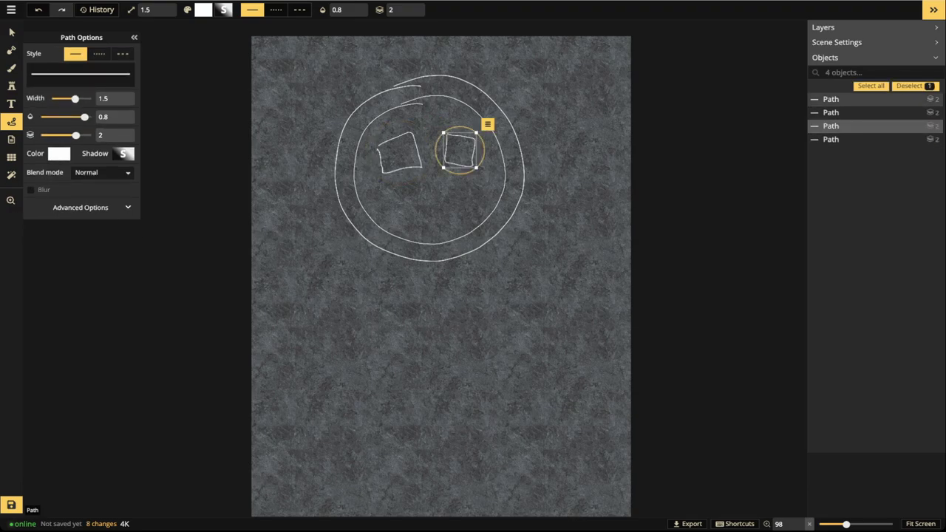
key("Escape")
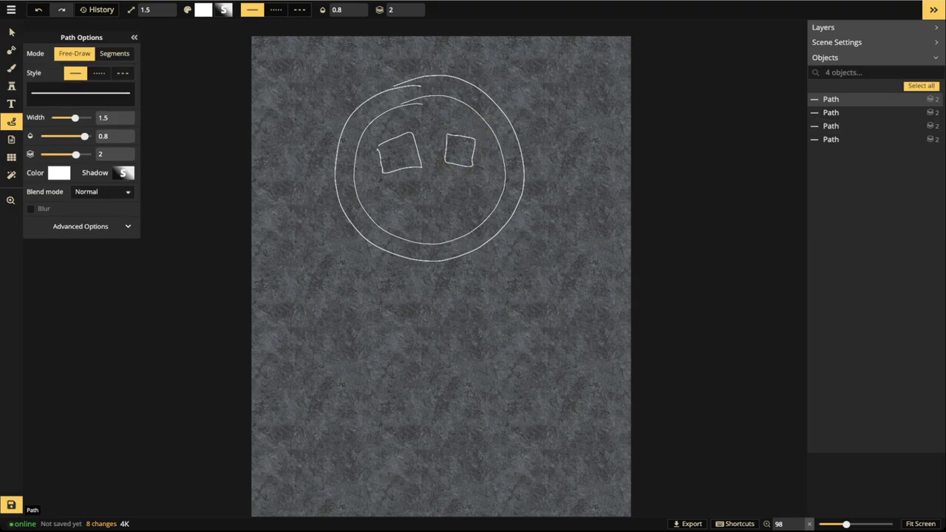
- Sketch small freehand blocks outside the circles, two on the left side and one on the right
mouse_move(289, 158)
left_mouse_down()
mouse_move(299, 170)
mouse_move(291, 157)
mouse_move(281, 190)
mouse_move(277, 172)
left_mouse_up()
key("Escape")
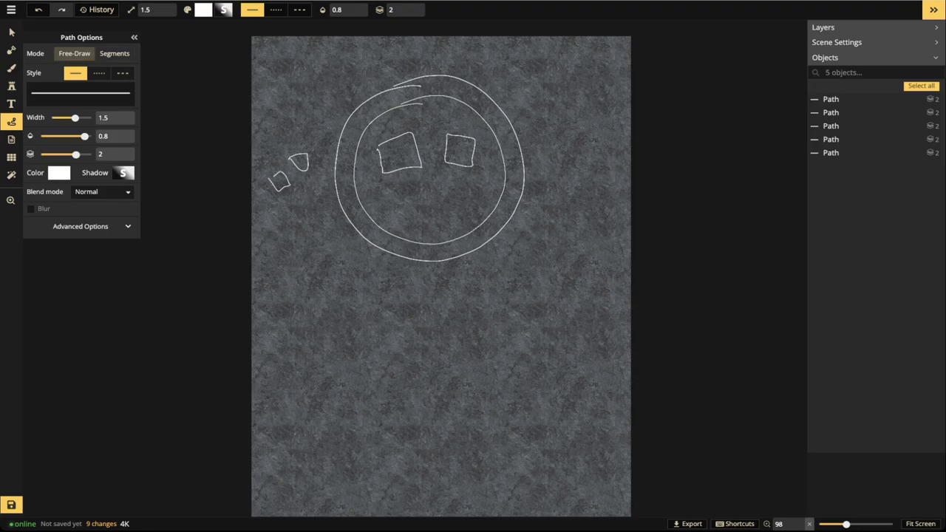
key("Escape")
mouse_move(539, 166)
left_mouse_down()
mouse_move(559, 175)
mouse_move(566, 157)
mouse_move(541, 164)
left_mouse_up()
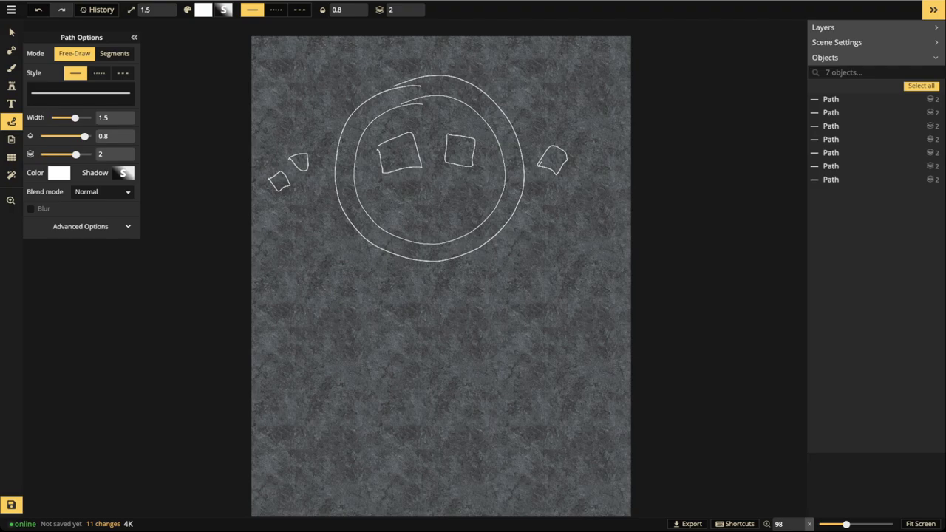
- Select all seven sketched paths and shift them slightly right and down on the map
left_click(11, 33)
mouse_move(258, 132)
left_mouse_down()
mouse_move(315, 193)
mouse_move(299, 175)
left_mouse_up()
left_click_drag(251, 80, 579, 285)
mouse_move(451, 185)
left_mouse_down()
mouse_move(446, 176)
mouse_move(444, 184)
left_mouse_up()
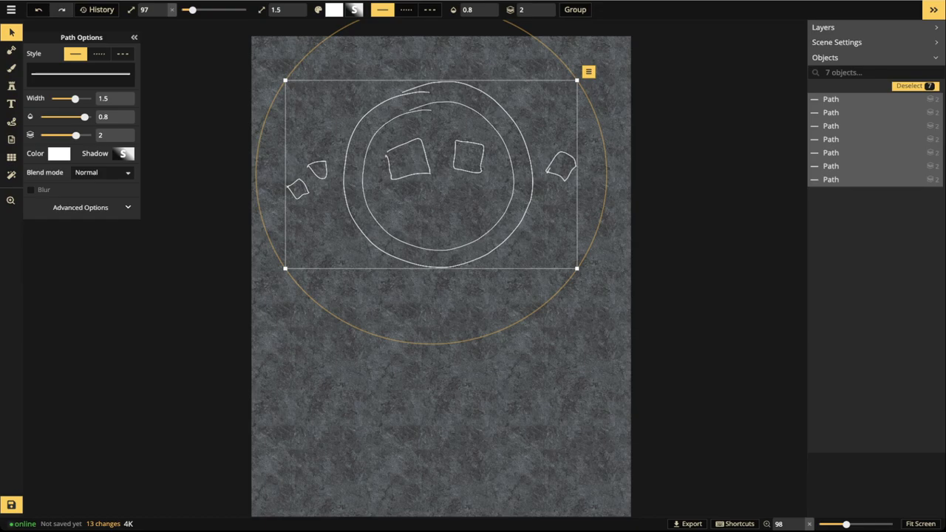
scroll(396, 170, "up", 1)
left_click_drag(396, 170, 400, 167)
key("Escape")
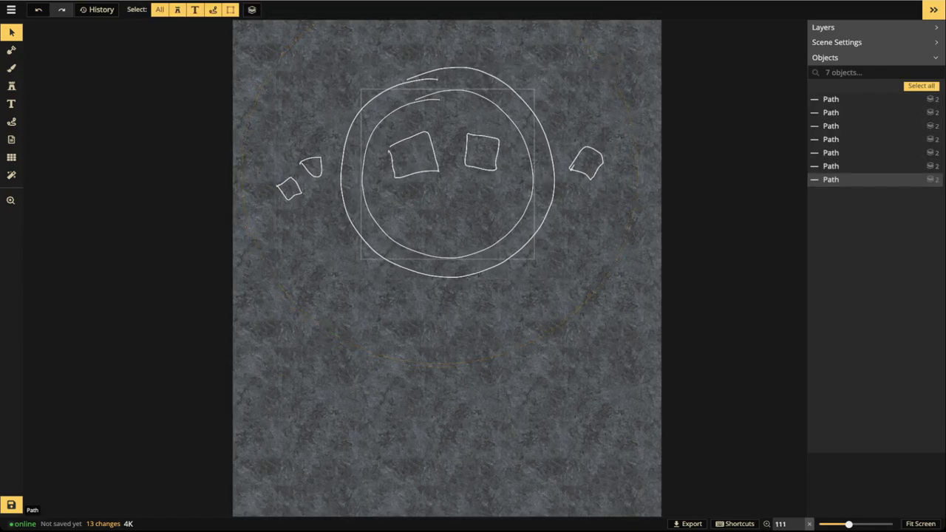
- Reselect all seven sketched paths and shift them slightly upward on the map
left_click_drag(233, 65, 685, 314)
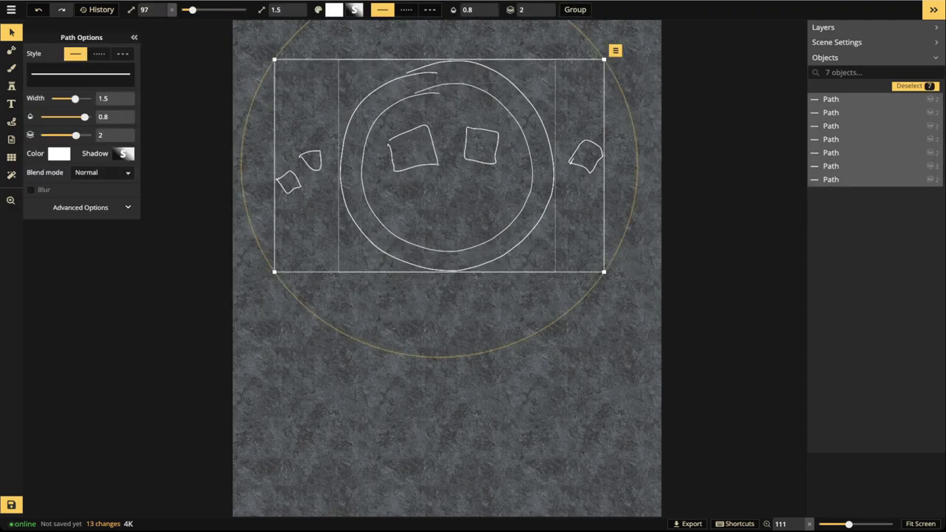
scroll(430, 242, "down", 2)
key("space")
left_click_drag(430, 242, 430, 220)
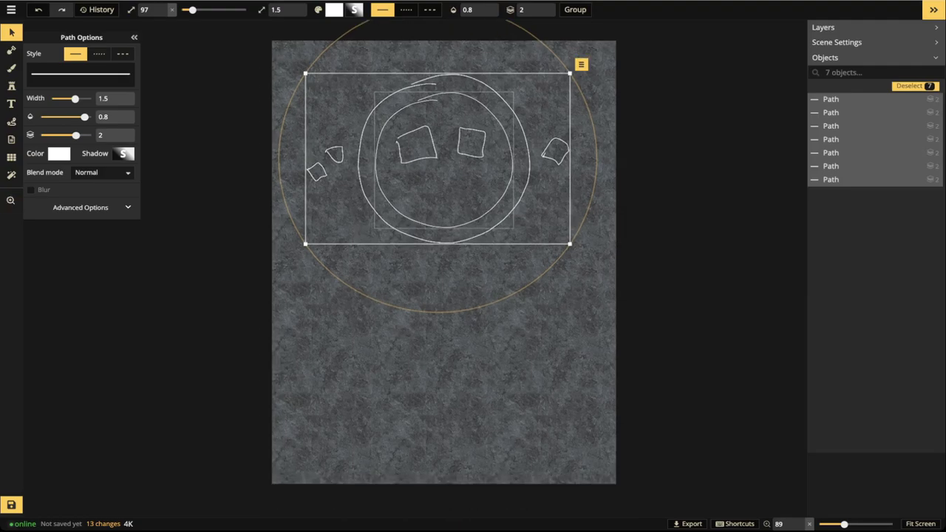
- Draw a straight solid vertical path in Segments mode from the outer circle's lower-left edge to the bottom edge of the map
key("Escape")
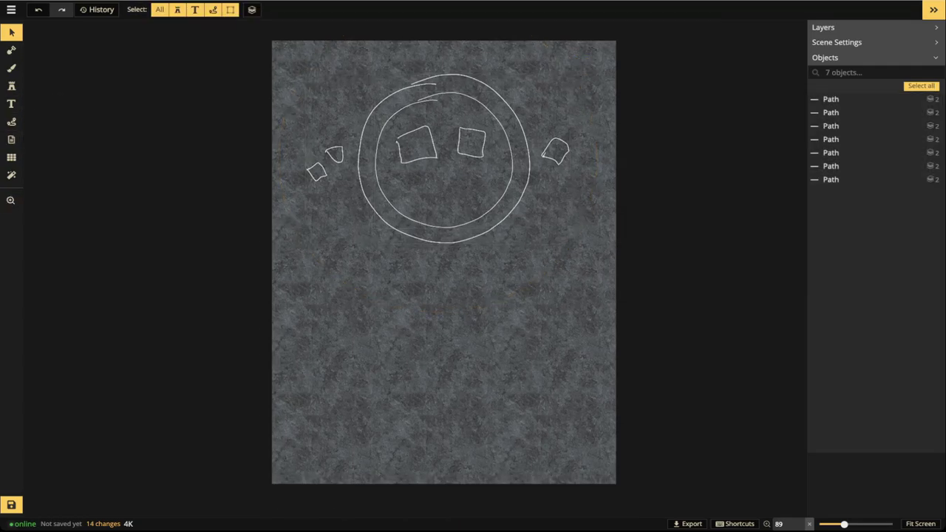
left_click(11, 122)
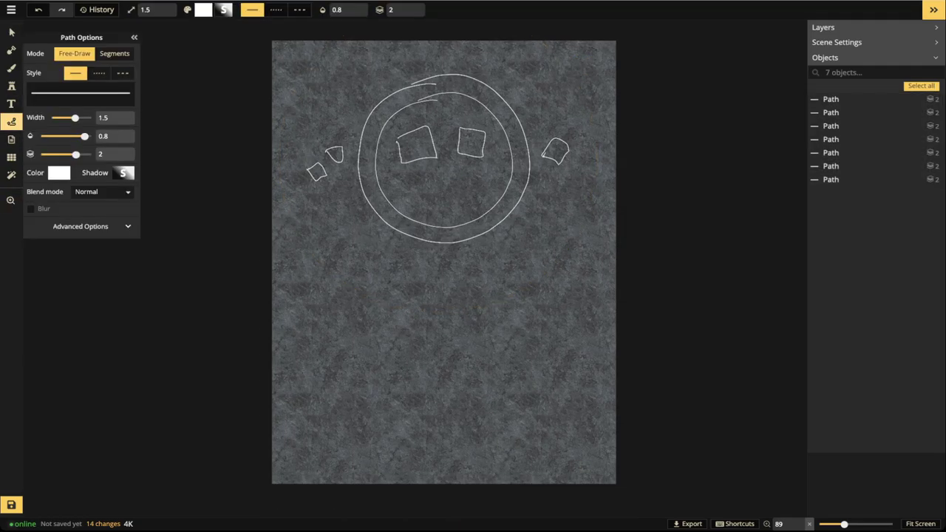
left_click(115, 53)
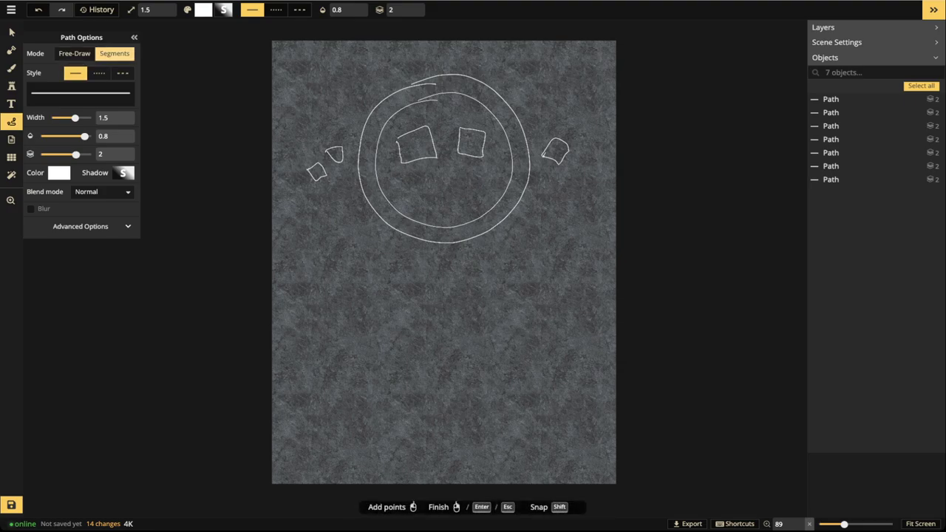
left_click(408, 239)
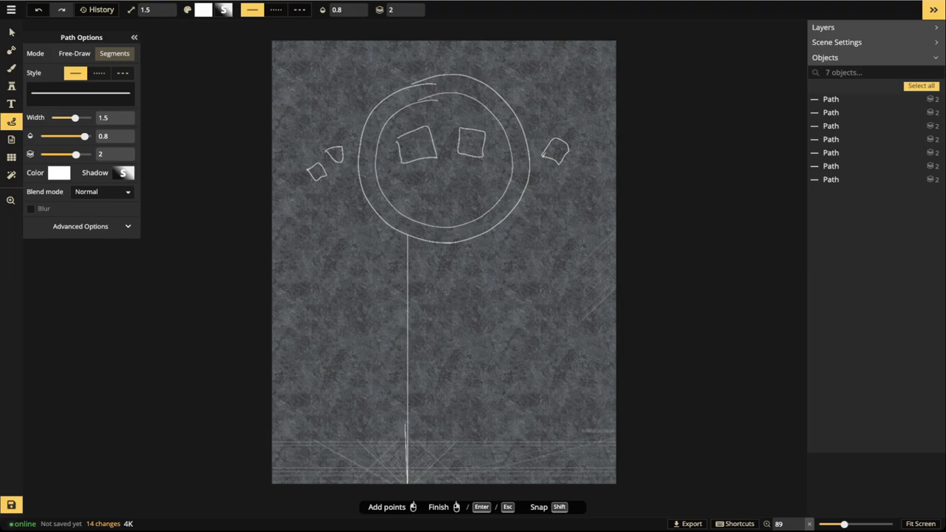
key("Return")
left_click(11, 122)
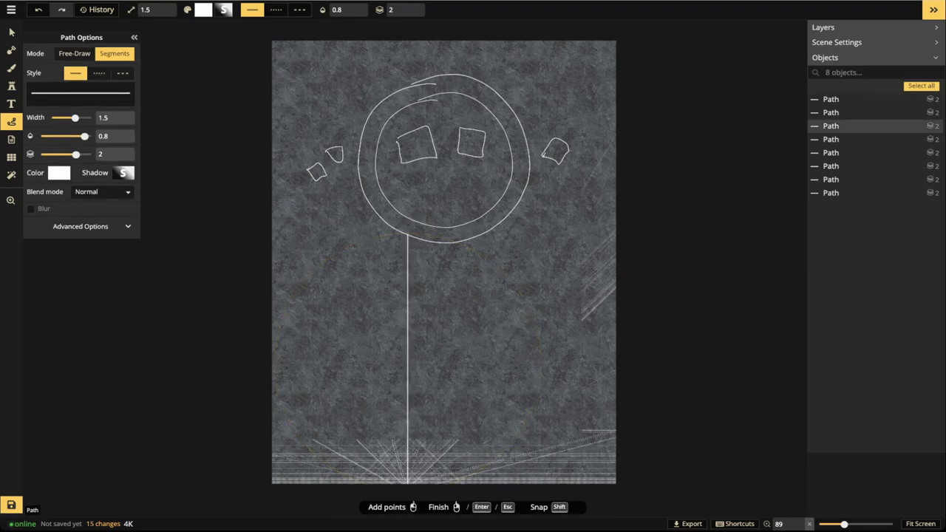
- Duplicate the vertical path and place the copy parallel to its right, running from the outer circle to the map's bottom edge
left_click(11, 32)
scroll(411, 452, "up", 3)
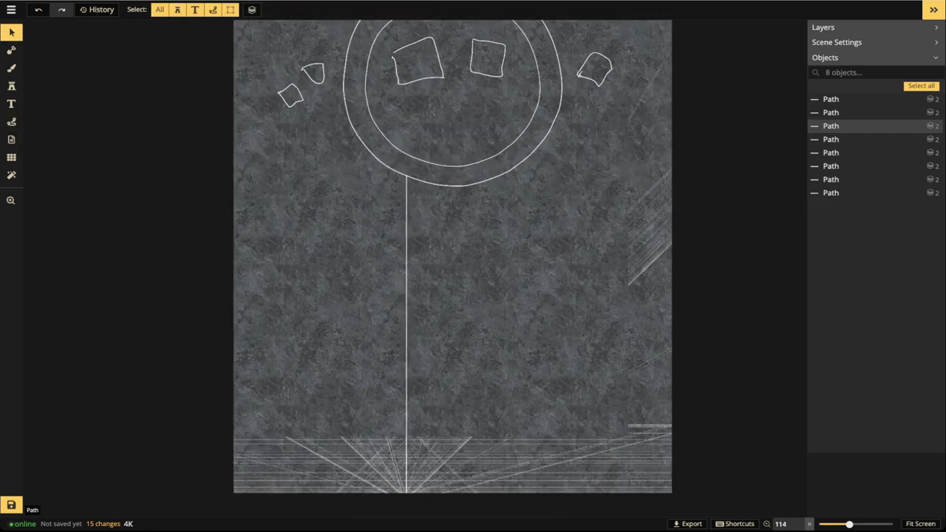
left_click(407, 444)
key("ctrl+c")
key("ctrl+v")
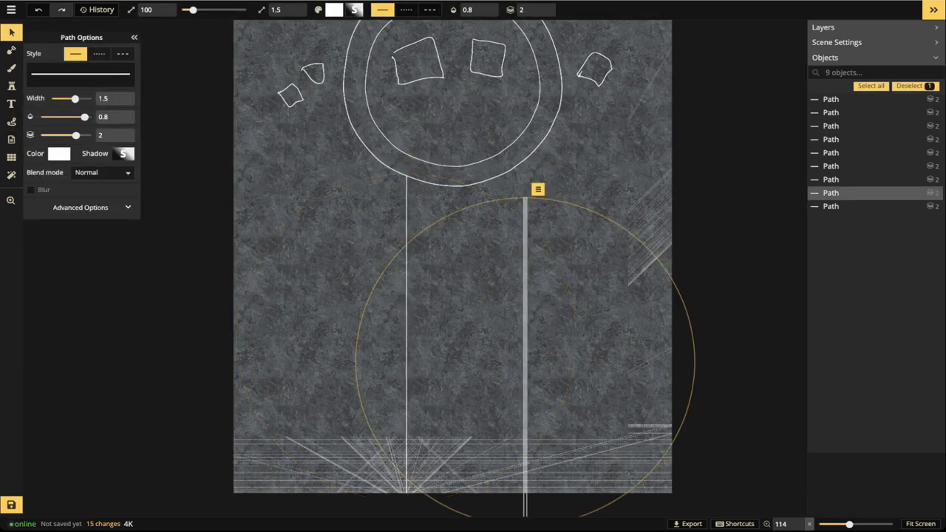
left_click_drag(525, 361, 491, 342)
left_click(360, 325)
scroll(360, 325, "down", 5)
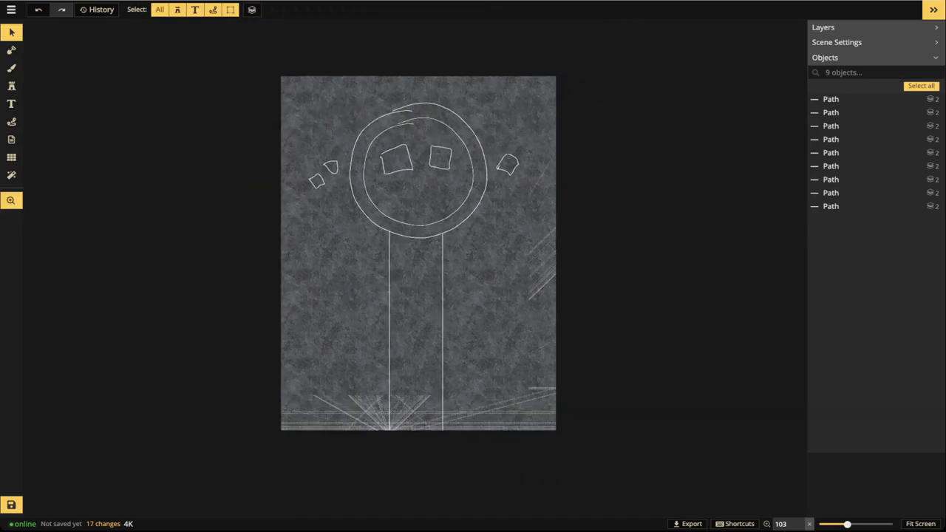
- Try placing Summer Trees stamps at size 100 beside the vertical lines and along the map's bottom edge
left_click(11, 86)
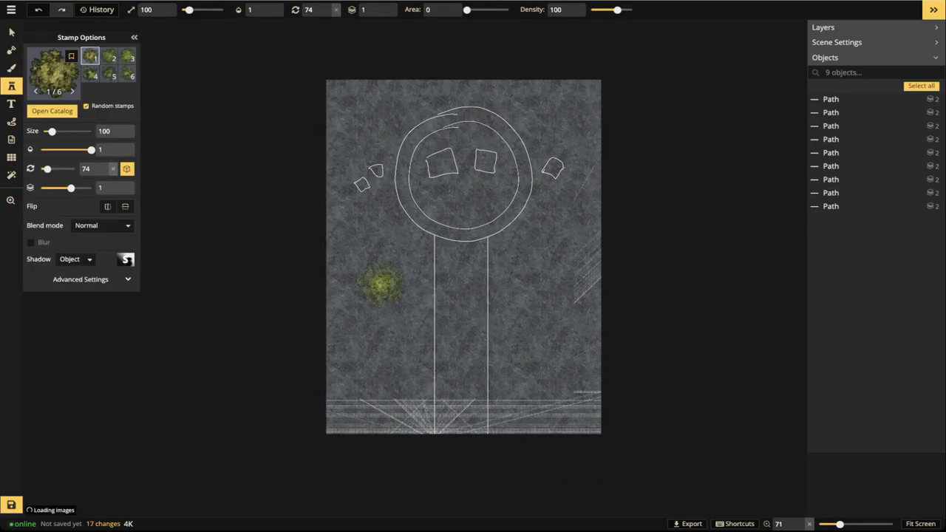
left_click(380, 284)
left_click(382, 338)
left_click_drag(369, 413, 545, 413)
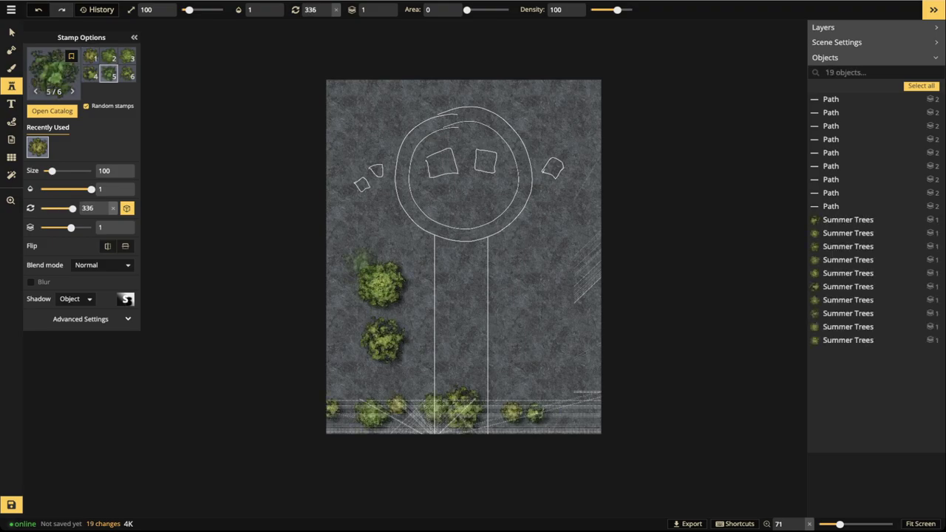
key("ctrl+z")
left_click(11, 33)
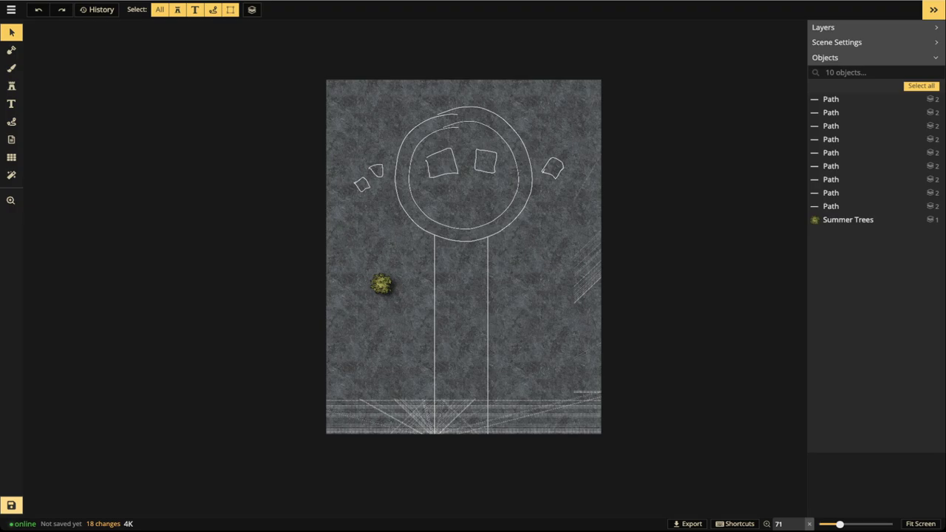
- Save the map and reload it in the editor
key("ctrl+s")
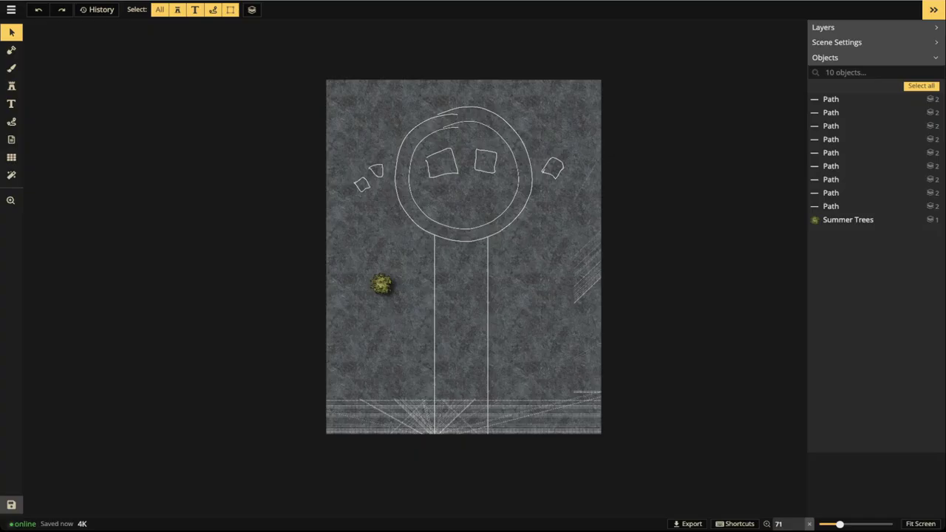
key("ctrl+r")
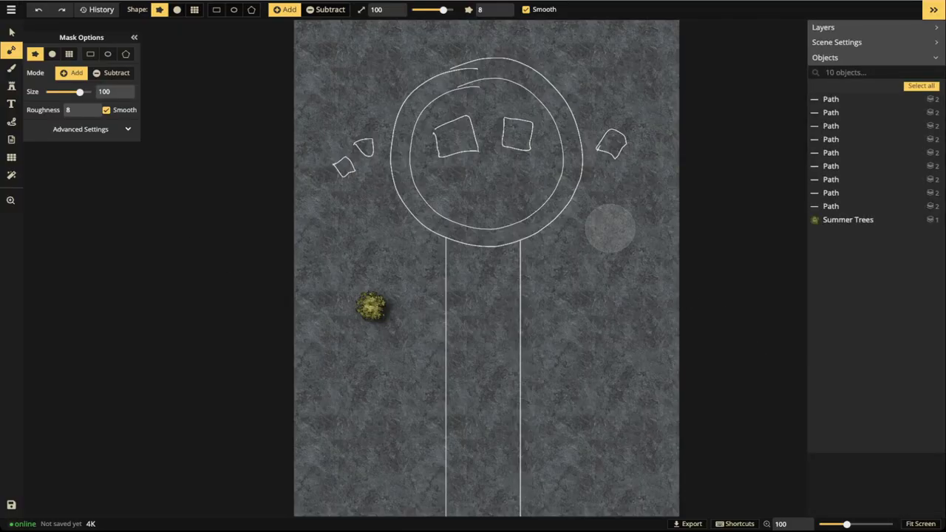
left_click(11, 9)
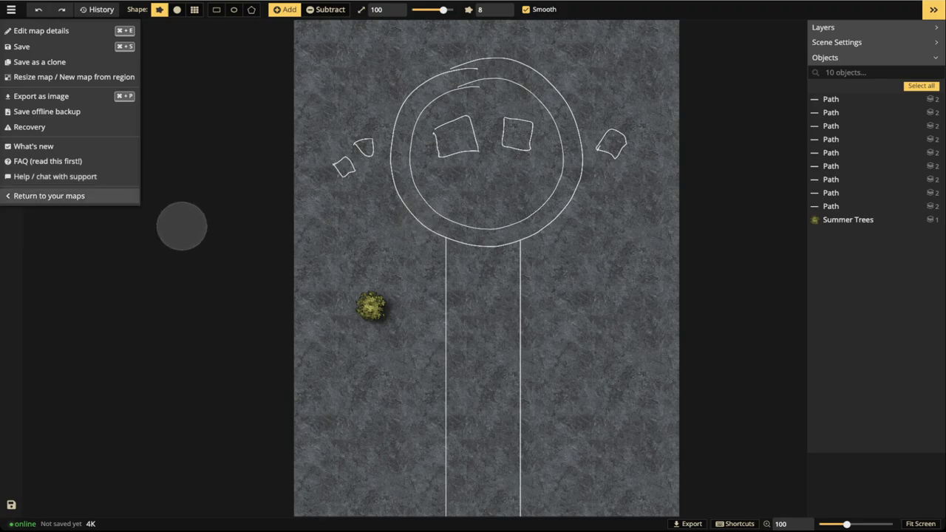
left_click(153, 195)
- Delete the single Summer Trees stamp left of the vertical lines
left_click(11, 33)
left_click(371, 306)
key("Delete")
- Sketch three dashed freehand outlines: a flat oval along the map's top edge and a tall shape along each lower side edge
key("space")
scroll(400, 352, "down", 1)
left_click_drag(400, 351, 335, 345)
scroll(414, 381, "up", 2)
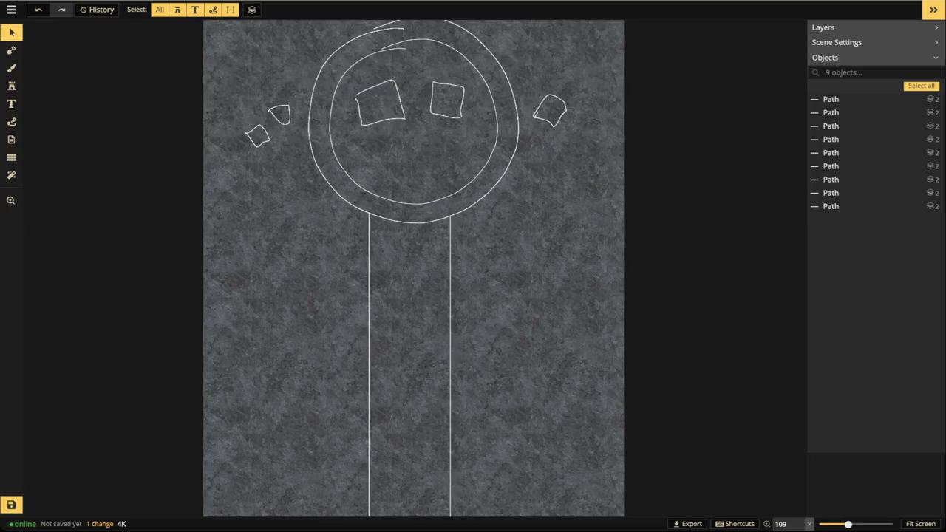
key("space")
mouse_move(374, 241)
left_mouse_down()
mouse_move(384, 275)
mouse_move(383, 256)
left_mouse_up()
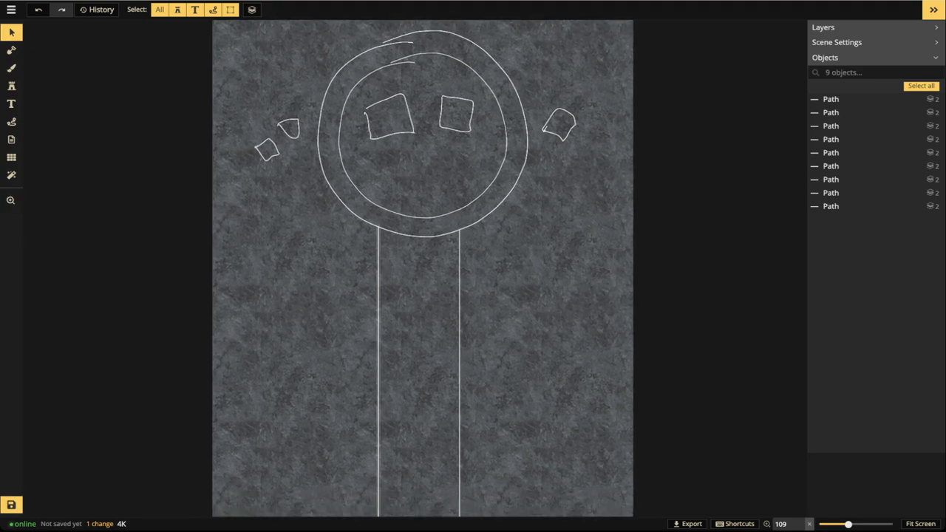
scroll(384, 256, "up", 1)
scroll(341, 332, "down", 3)
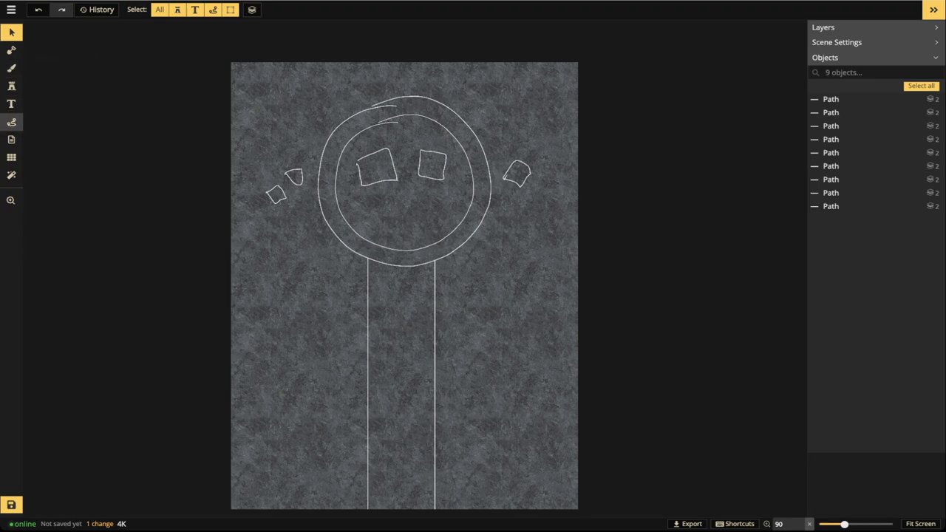
left_click(11, 122)
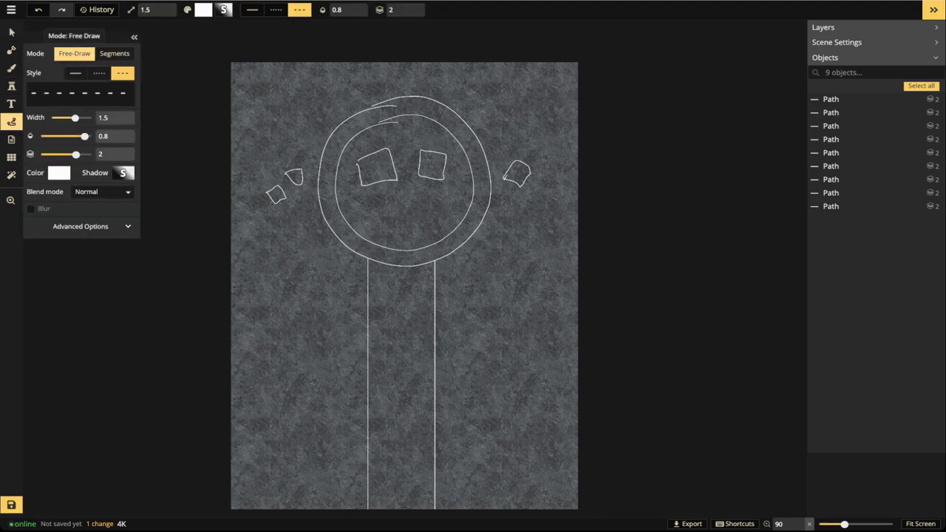
left_click_drag(238, 80, 356, 66)
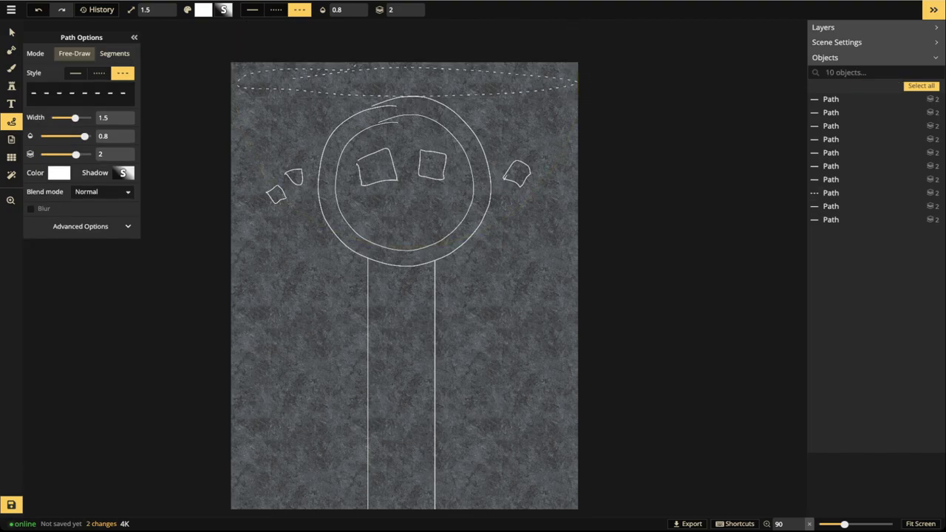
left_click_drag(255, 267, 235, 238)
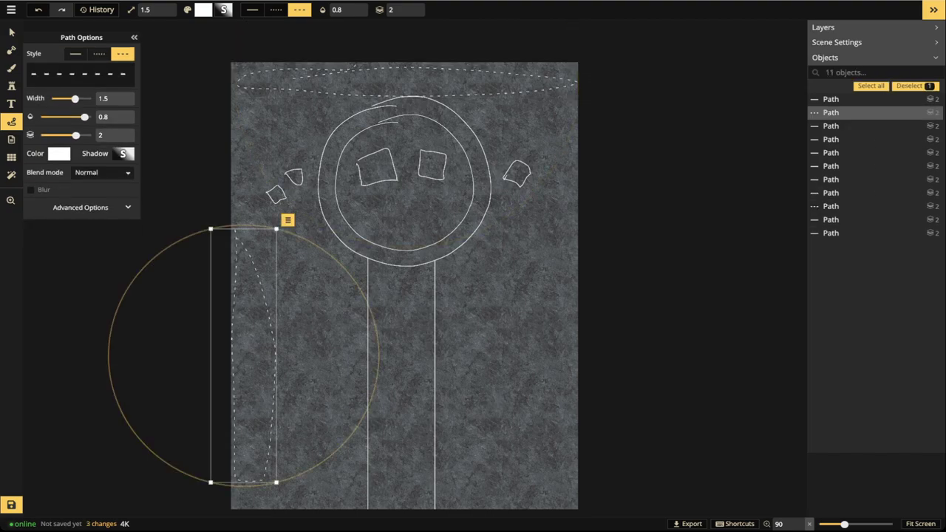
left_click_drag(528, 257, 521, 475)
- Draw three roughly parallel dashed diagonals sloping down from the tall right-hand outline toward the vertical lane
left_click_drag(516, 301, 405, 348)
left_click_drag(550, 387, 439, 438)
left_click_drag(547, 466, 438, 528)
- Sketch six small dashed circles, three spaced down each side of the vertical lane
left_click_drag(307, 288, 320, 293)
mouse_move(306, 362)
left_mouse_down()
mouse_move(316, 363)
mouse_move(305, 364)
left_mouse_up()
mouse_move(302, 450)
left_mouse_down()
mouse_move(315, 454)
mouse_move(300, 454)
left_mouse_up()
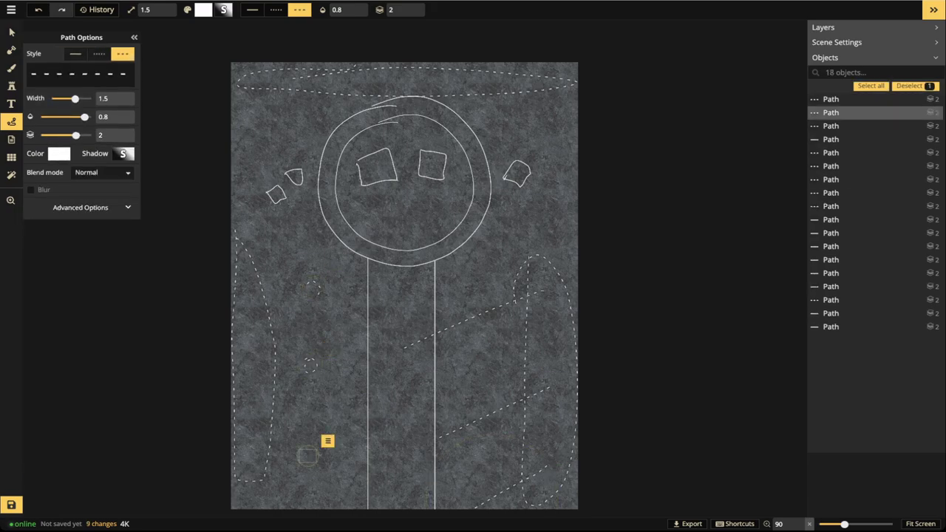
left_click_drag(469, 280, 471, 292)
left_click_drag(464, 353, 472, 366)
left_click_drag(463, 455, 473, 474)
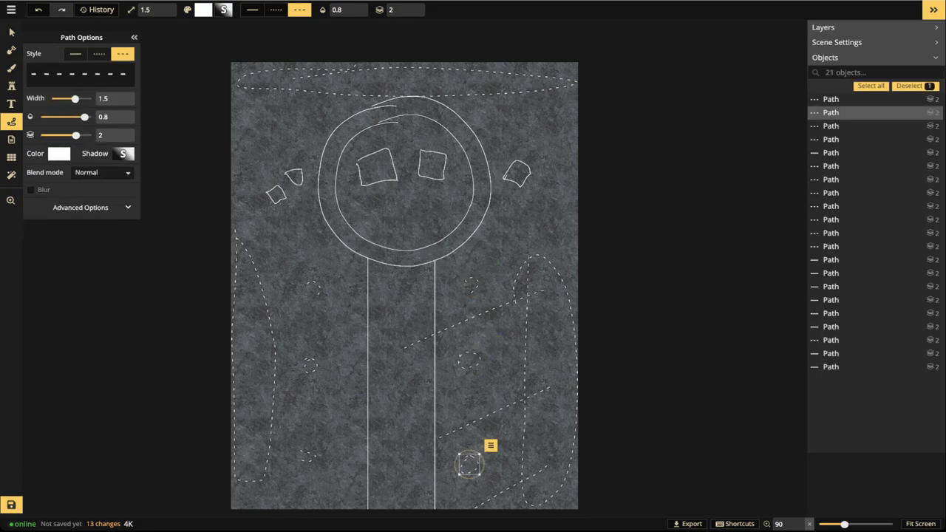
key("Escape")
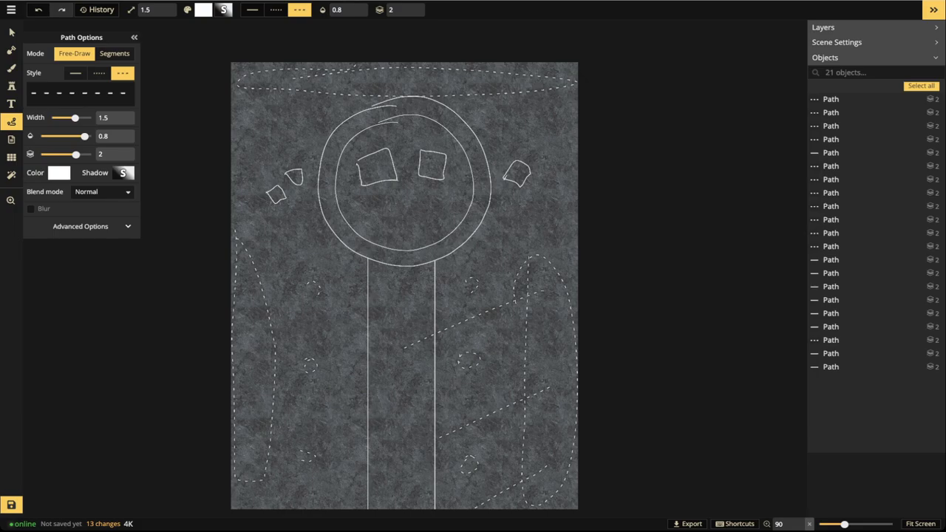
- Draw a solid freehand horizontal line across the map below the circles, with two short vertical ticks on its left part
left_click(75, 74)
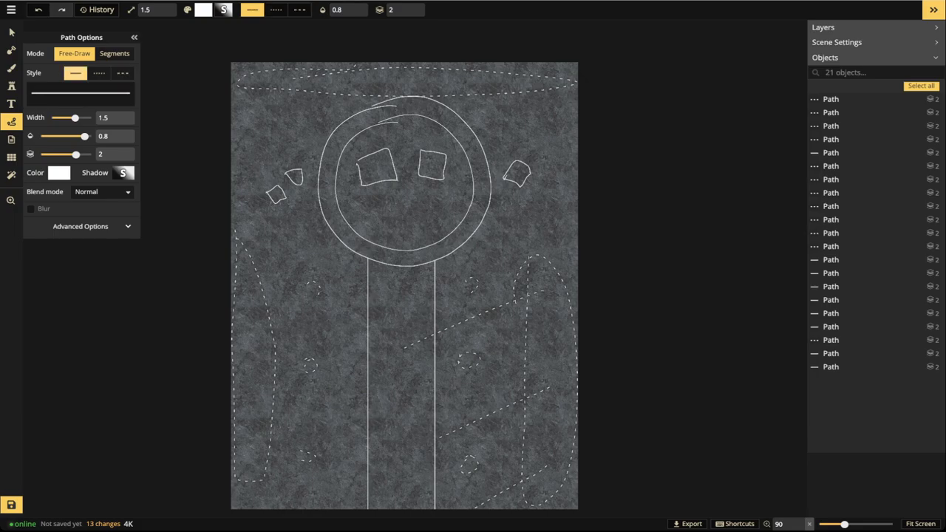
mouse_move(293, 322)
left_mouse_down()
mouse_move(528, 318)
mouse_move(232, 321)
mouse_move(578, 319)
left_mouse_up()
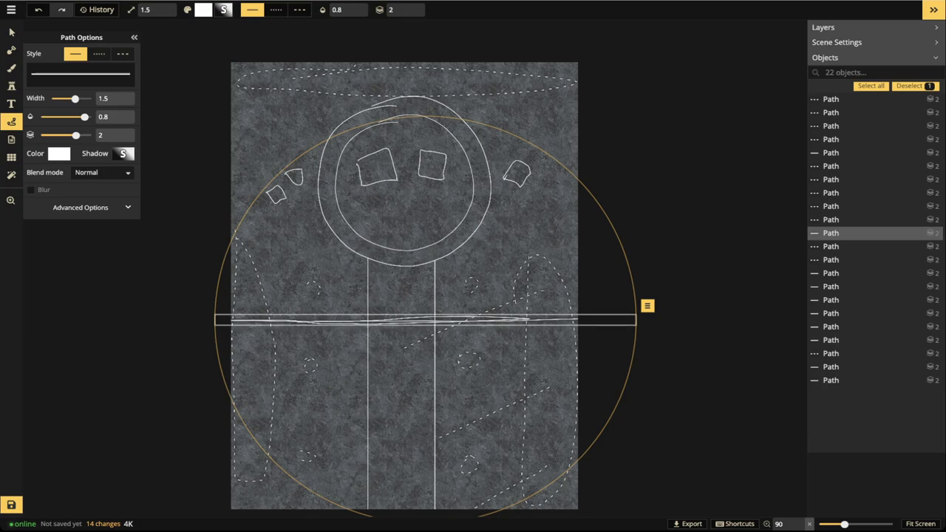
left_click(292, 316)
mouse_move(292, 316)
left_mouse_down()
mouse_move(293, 328)
mouse_move(330, 329)
left_mouse_up()
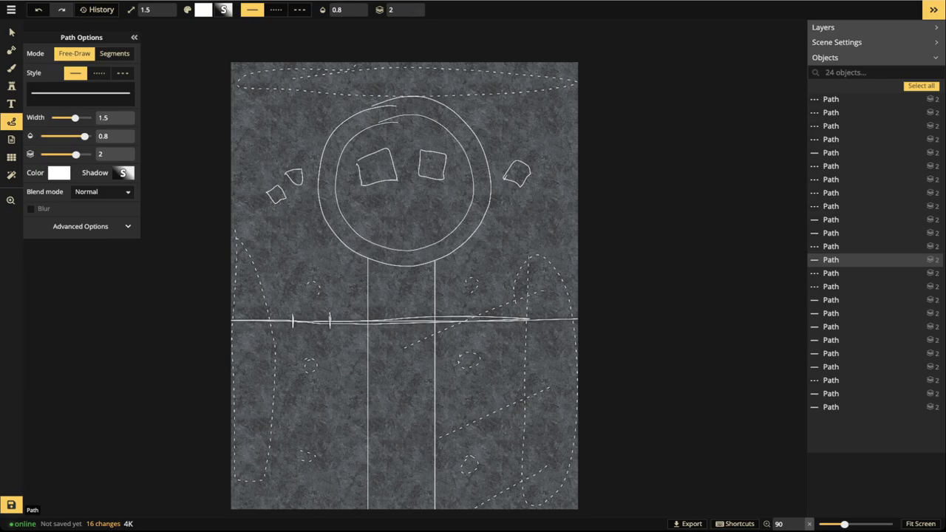
- Select all 24 sketched paths and combine them into one group
left_click(11, 32)
mouse_move(160, 33)
left_mouse_down()
mouse_move(637, 517)
mouse_move(668, 510)
left_mouse_up()
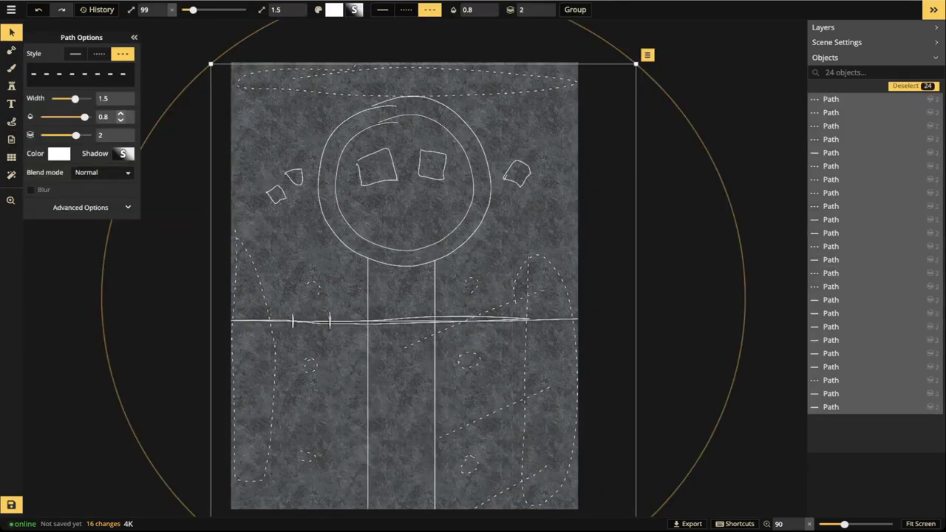
key("ctrl+g")
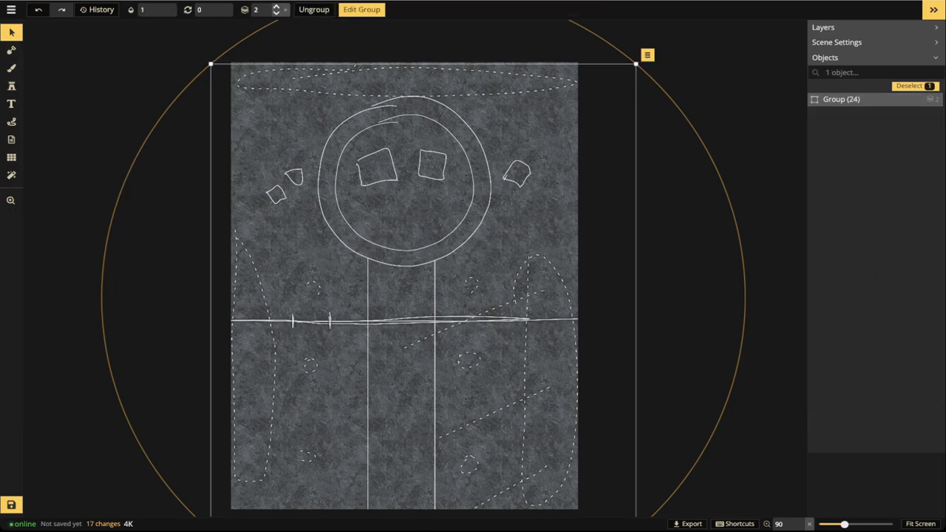
- Set the sketch group's layer to -5 and its opacity to 0.39
left_click(276, 13)
left_click(276, 13)
left_click(276, 13)
left_click(155, 10)
type("0.49")
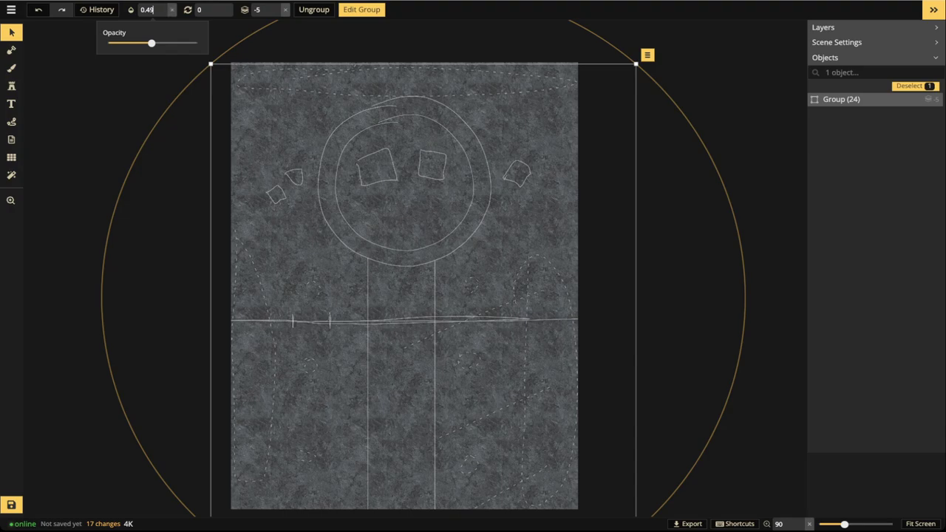
key("Down")
key("Return")
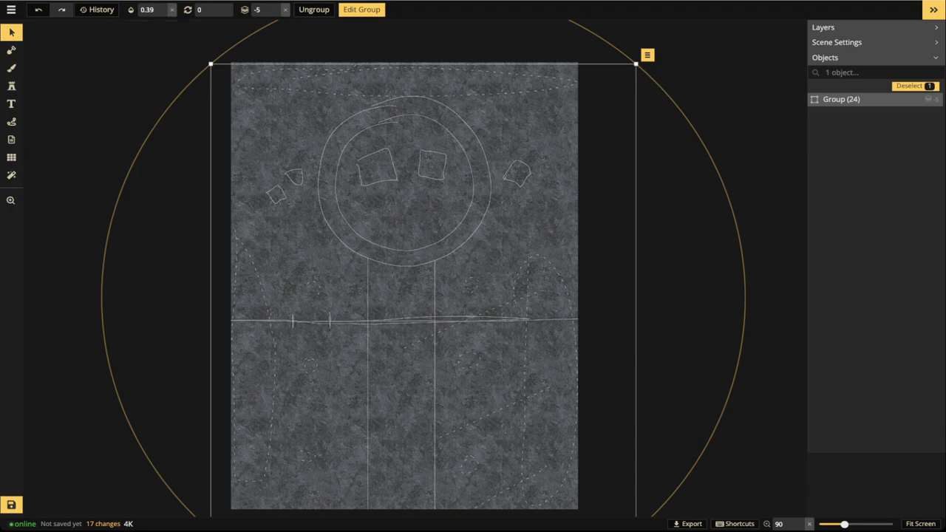
- Lock the sketch group, and check its available actions for the unlock option
left_click(918, 100)
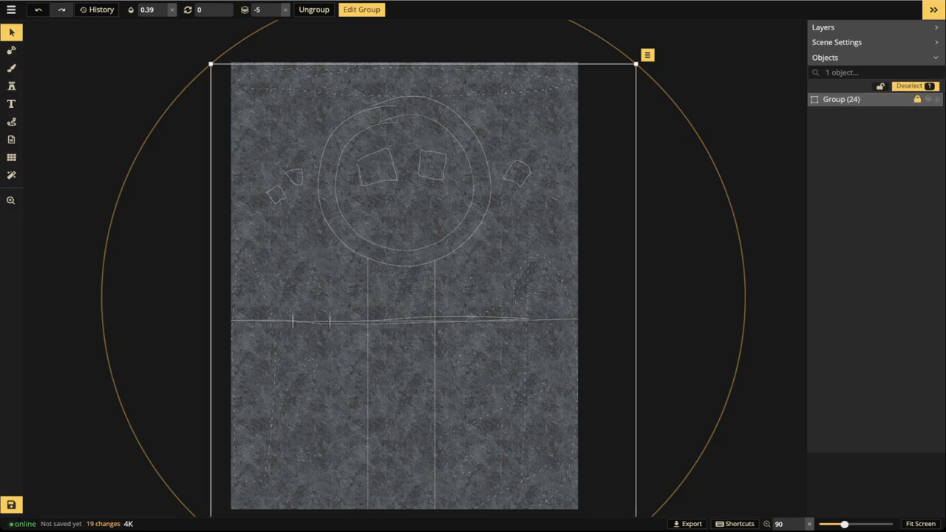
key("Escape")
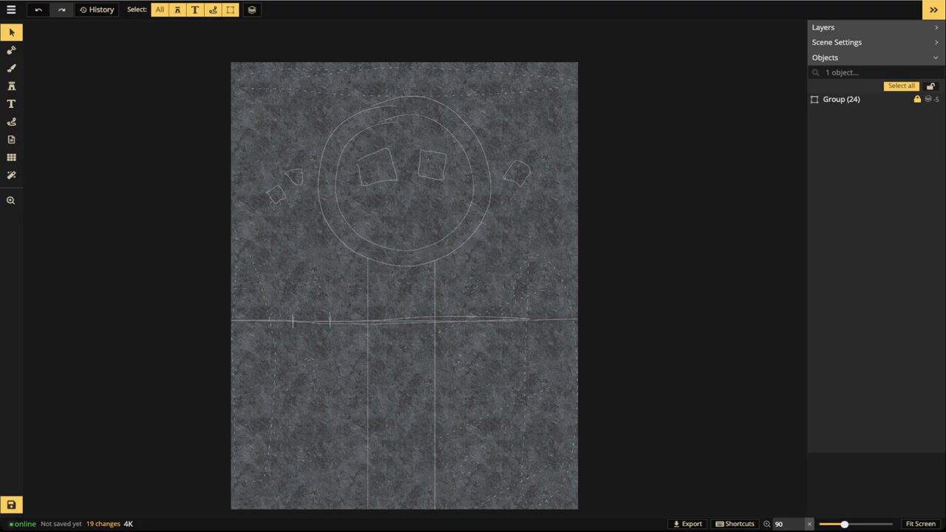
left_click(842, 99)
left_click(647, 55)
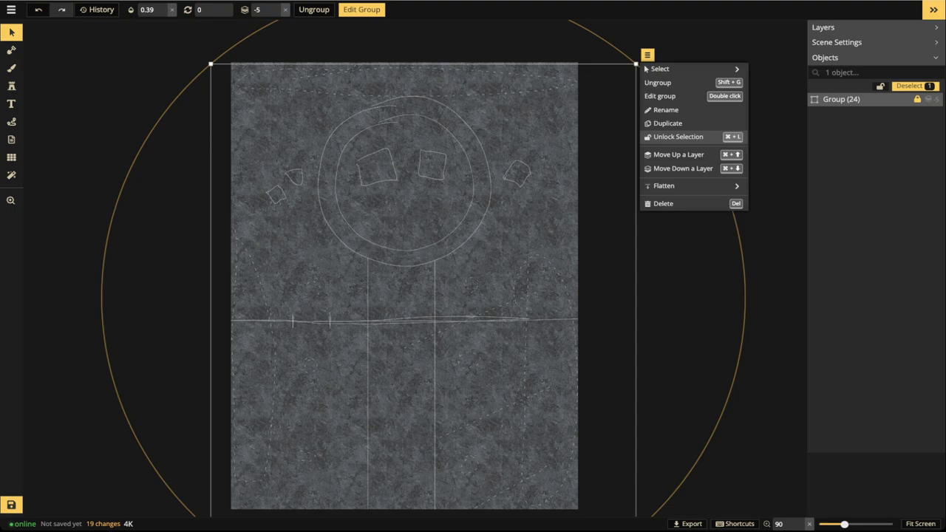
mouse_move(688, 68)
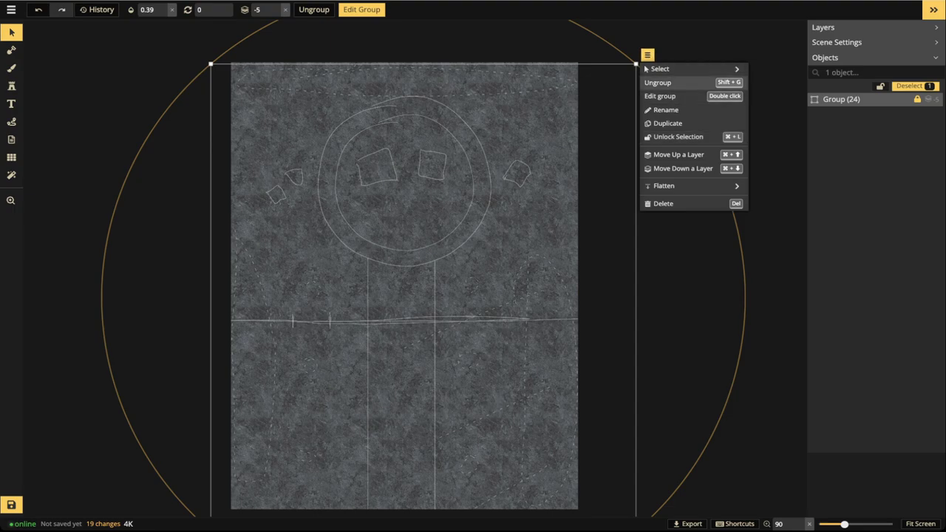
key("Escape")
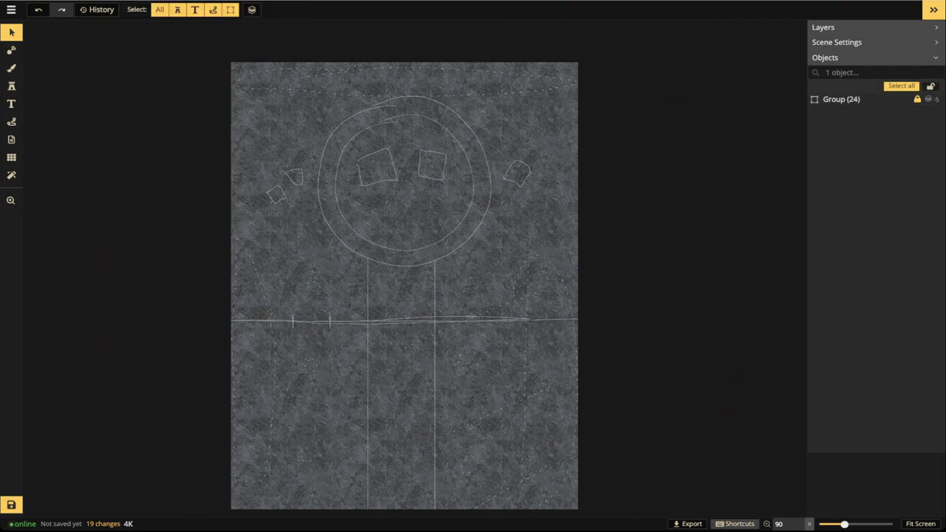
- Look through the keyboard shortcuts reference, and examine the map sketch by panning and zooming around it
left_click(736, 523)
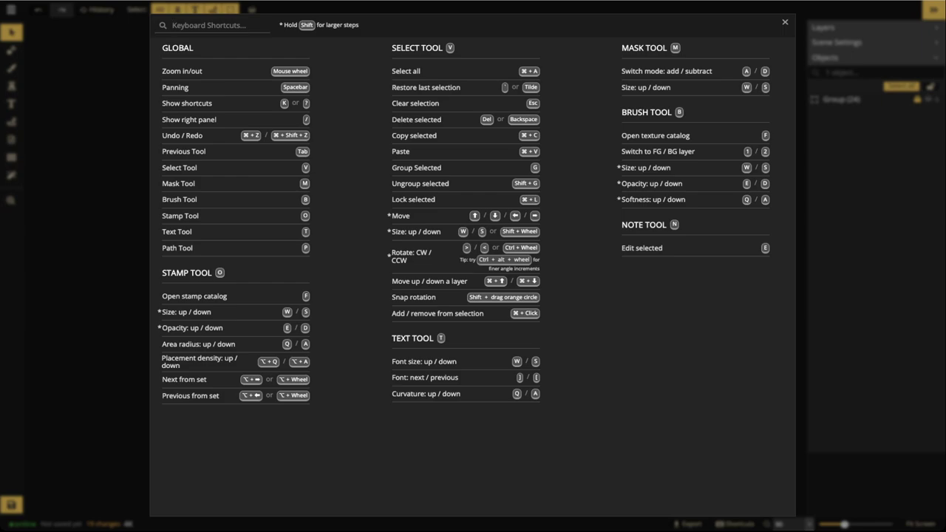
key("Escape")
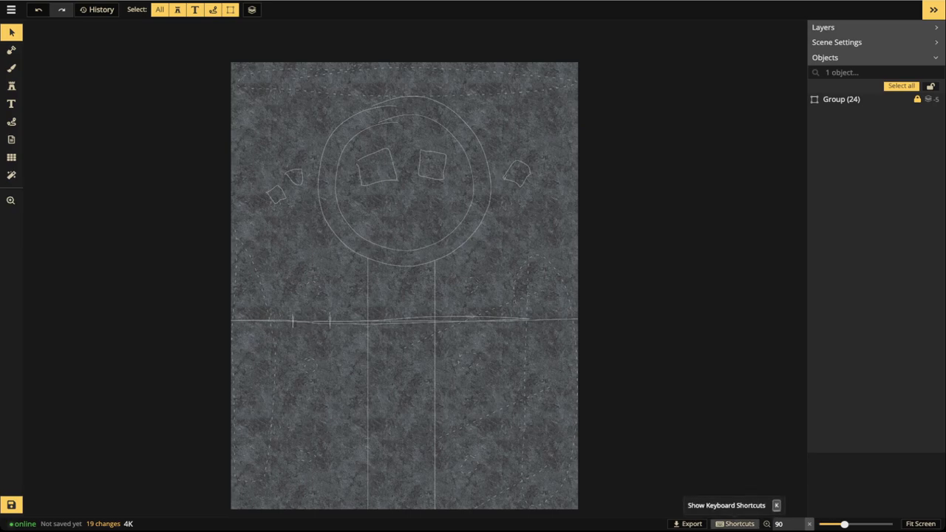
key("space")
left_click_drag(403, 285, 398, 275)
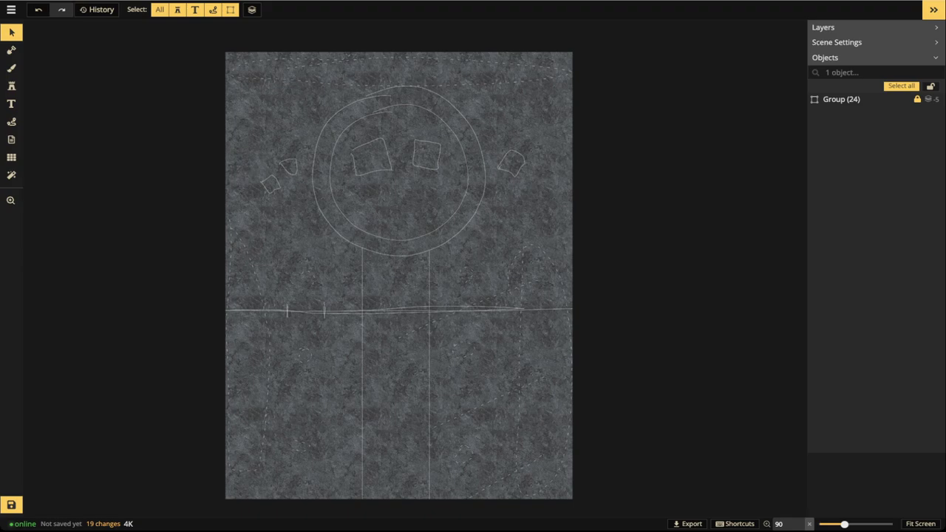
key("z")
scroll(399, 275, "up", 3)
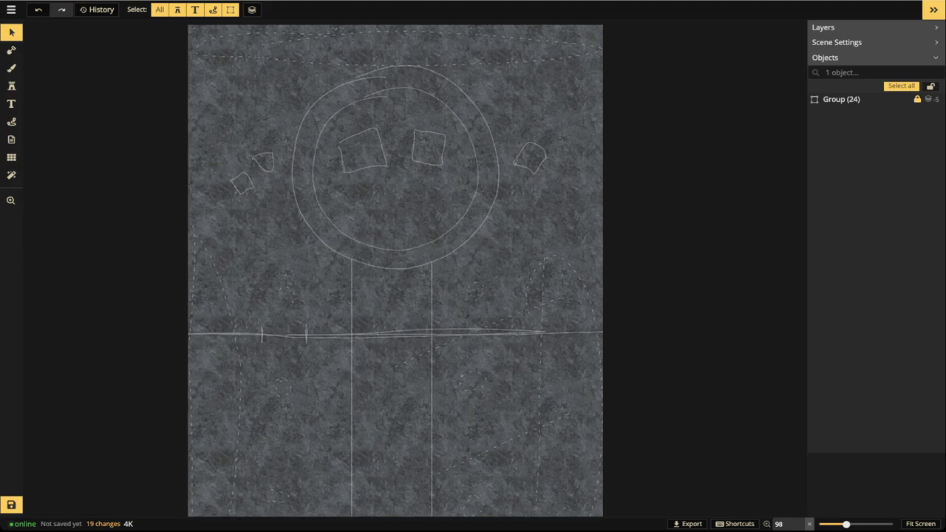
left_click_drag(399, 276, 416, 331)
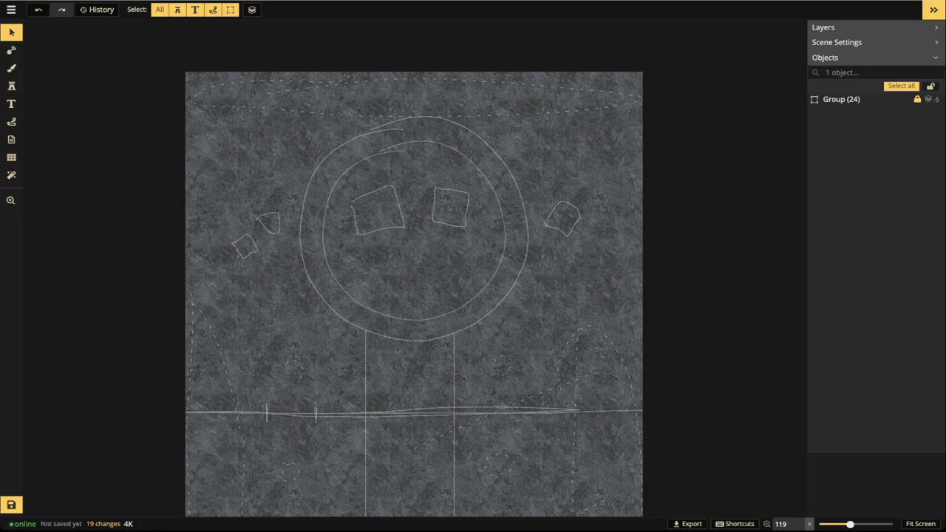
scroll(407, 296, "down", 4)
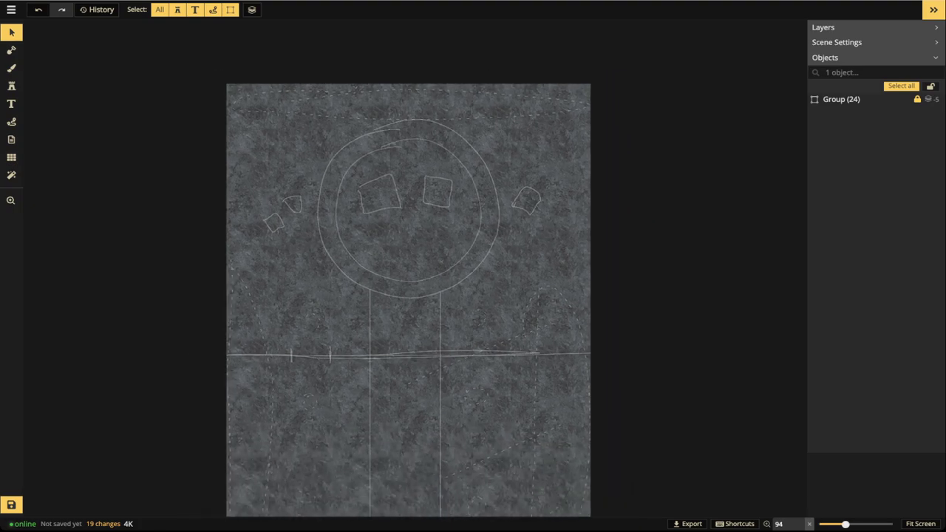
scroll(407, 296, "down", 1)
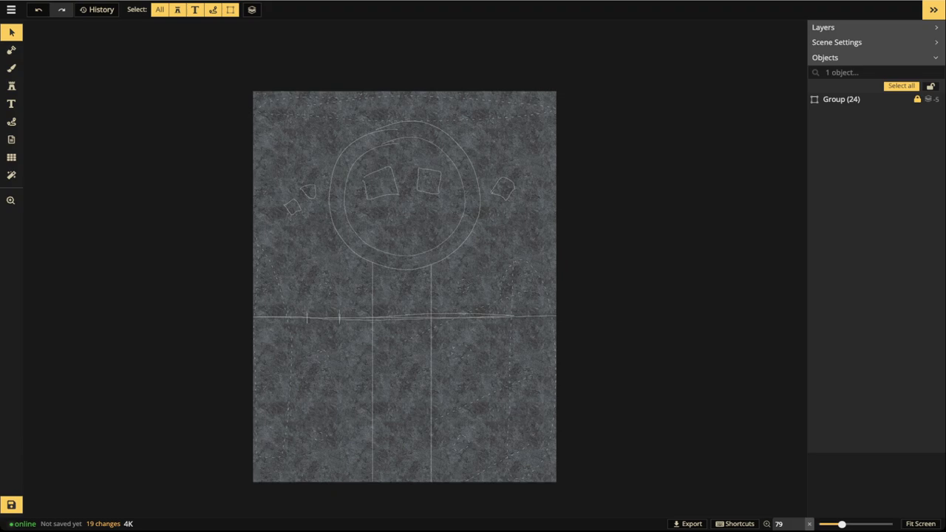
scroll(288, 412, "down", 2)
scroll(288, 412, "up", 1)
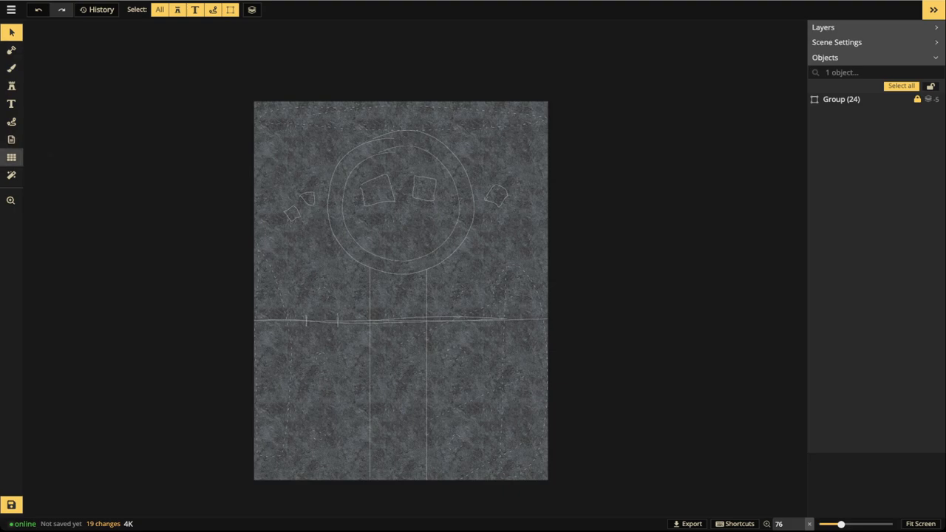
- Turn on the map's square grid and inspect its cells against the sketched layout
left_click(11, 157)
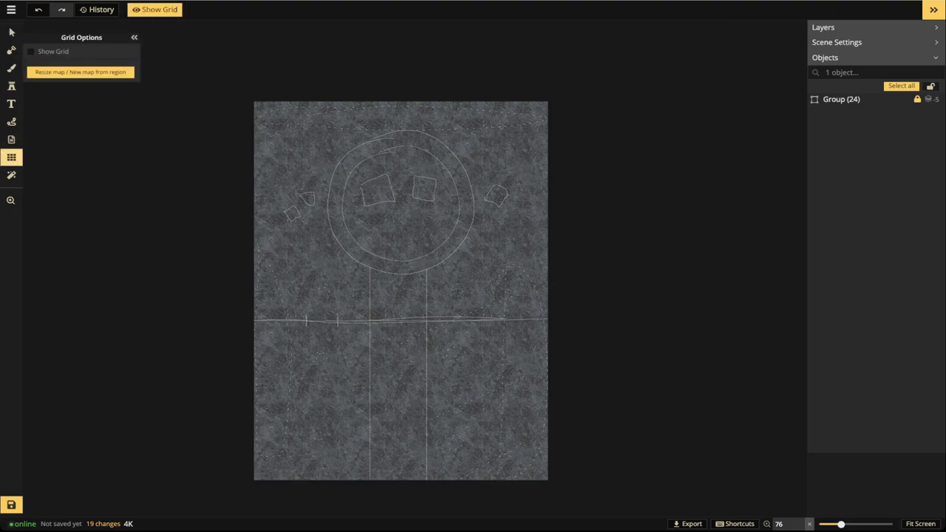
left_click(30, 51)
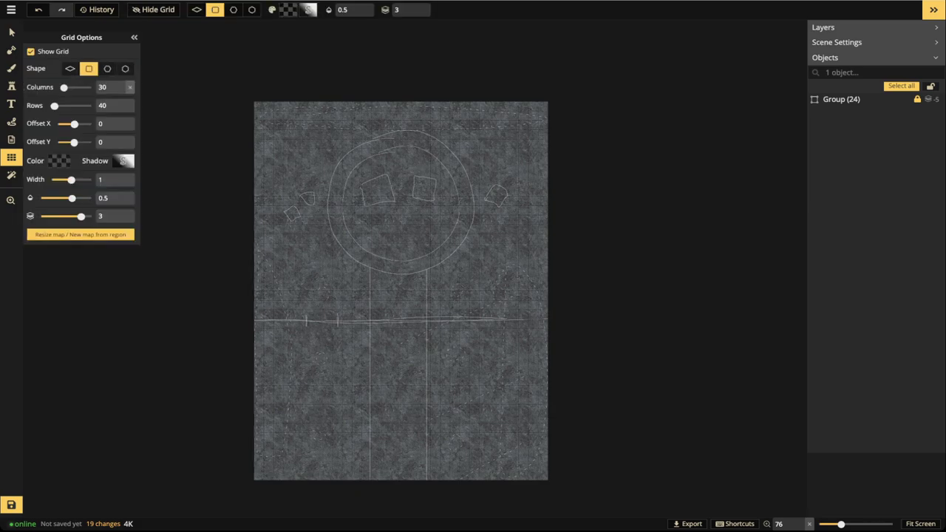
scroll(343, 110, "up", 7)
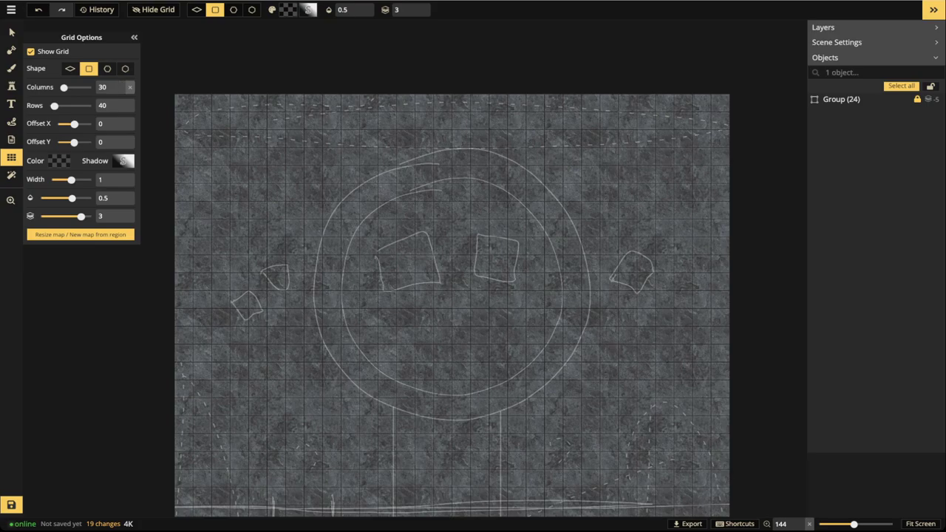
scroll(182, 102, "down", 4)
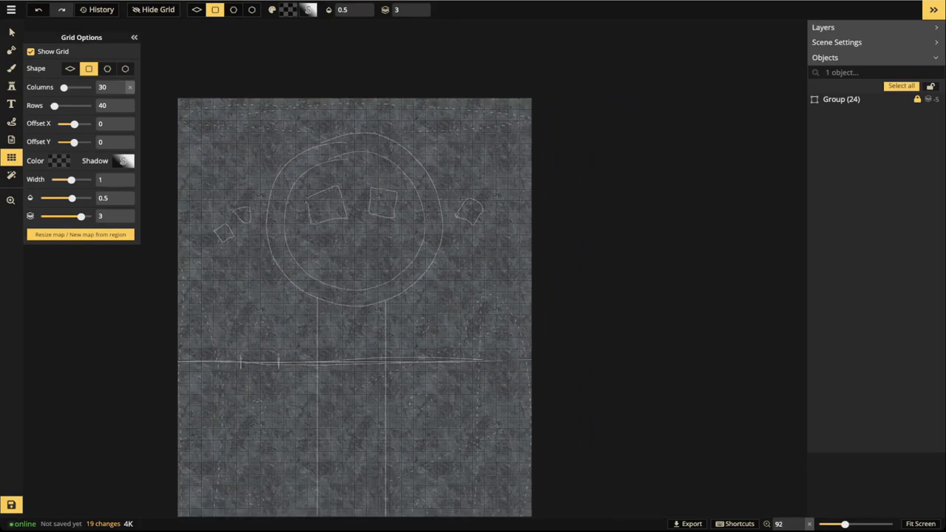
- Set the mask tool to the grid shape in subtract mode at size 1, and undo the trial cut in the map's upper-left corner
left_click(11, 51)
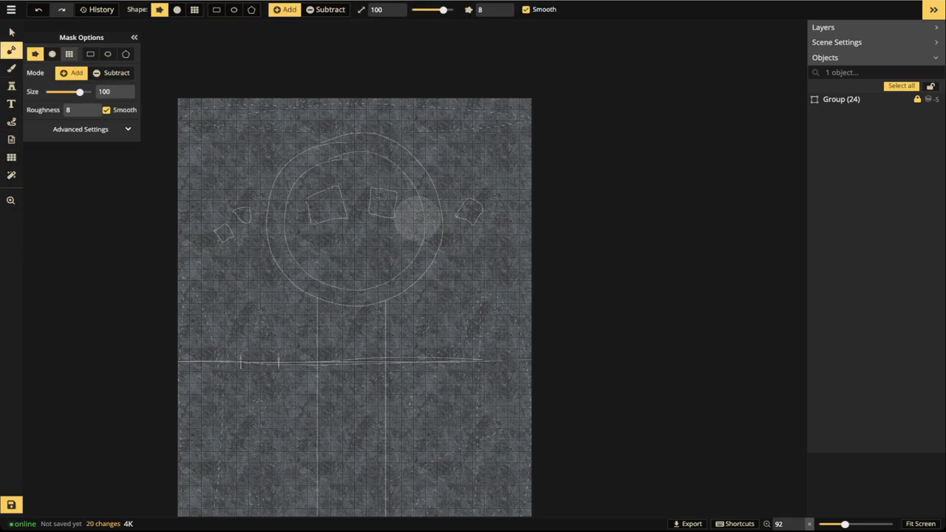
left_click(194, 10)
left_click_drag(444, 9, 411, 10)
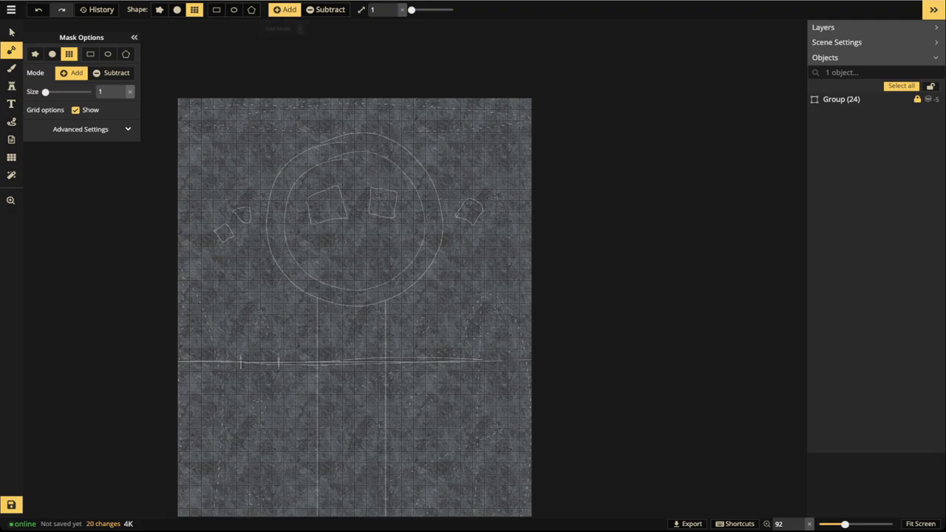
left_click(325, 9)
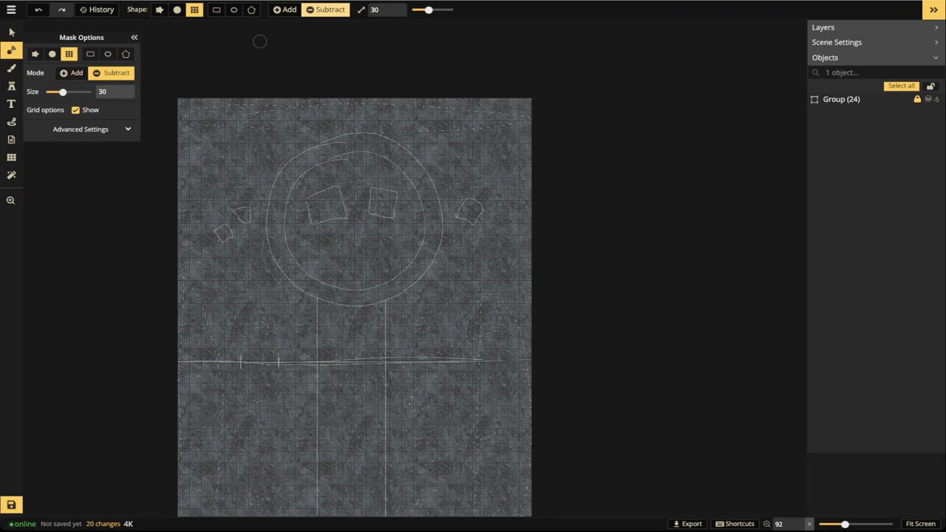
mouse_move(183, 109)
left_mouse_down()
mouse_move(182, 155)
mouse_move(180, 122)
left_mouse_up()
left_click_drag(428, 10, 411, 9)
key("ctrl+z")
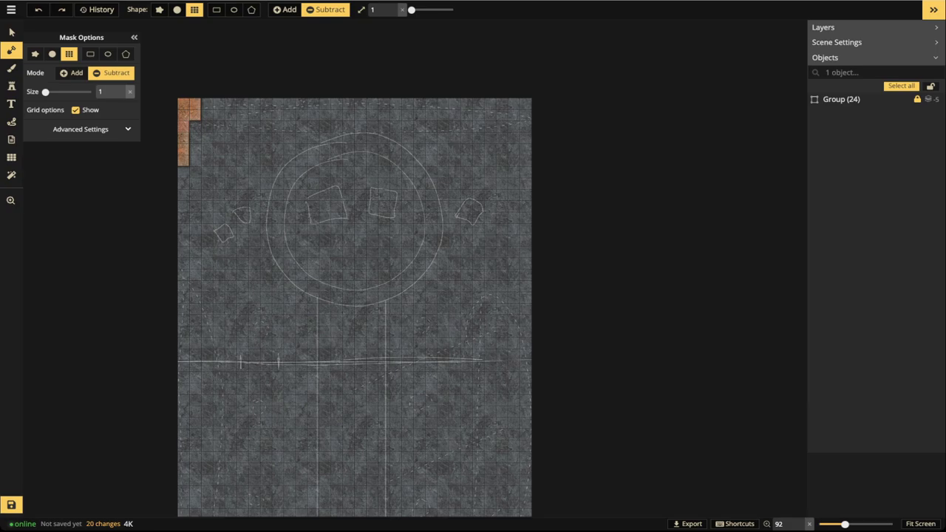
left_click(11, 32)
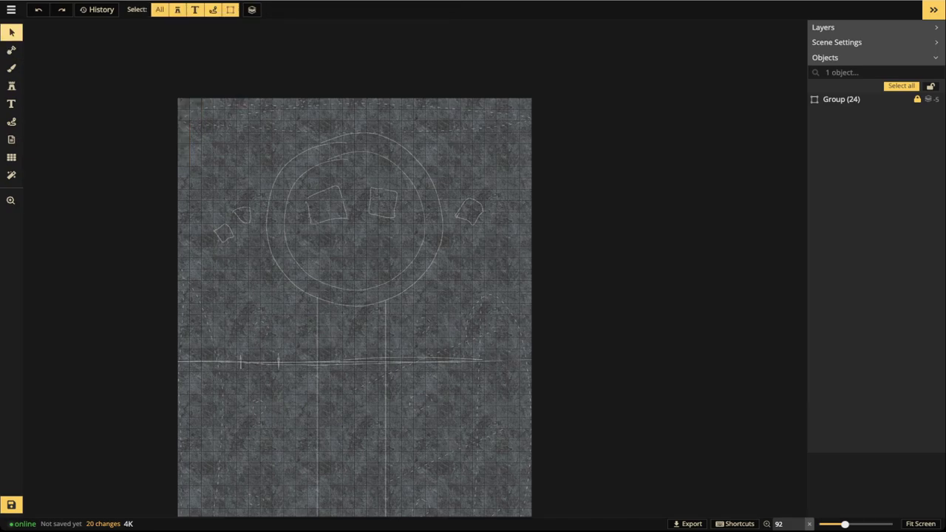
left_click(11, 50)
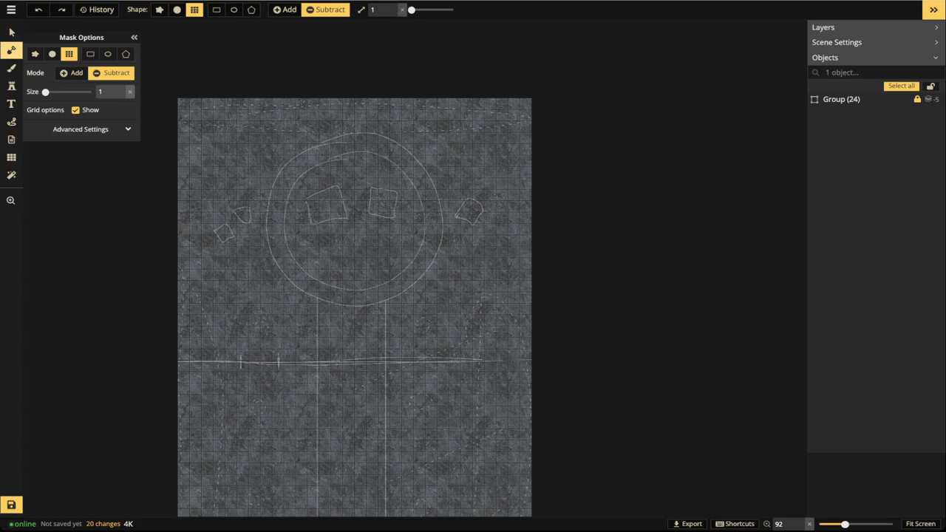
- Subtract a one-cell-wide border from the foreground along all four edges of the map
left_click_drag(183, 103, 183, 513)
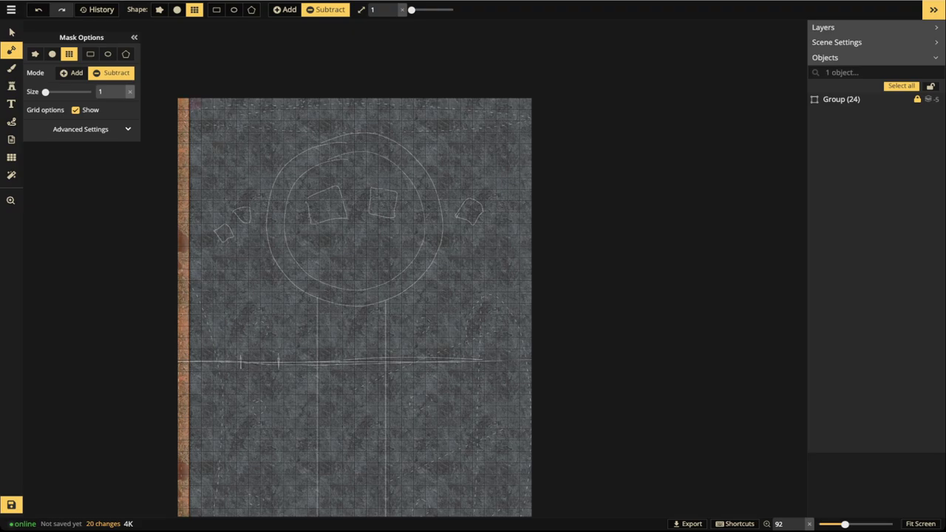
left_click_drag(195, 103, 526, 104)
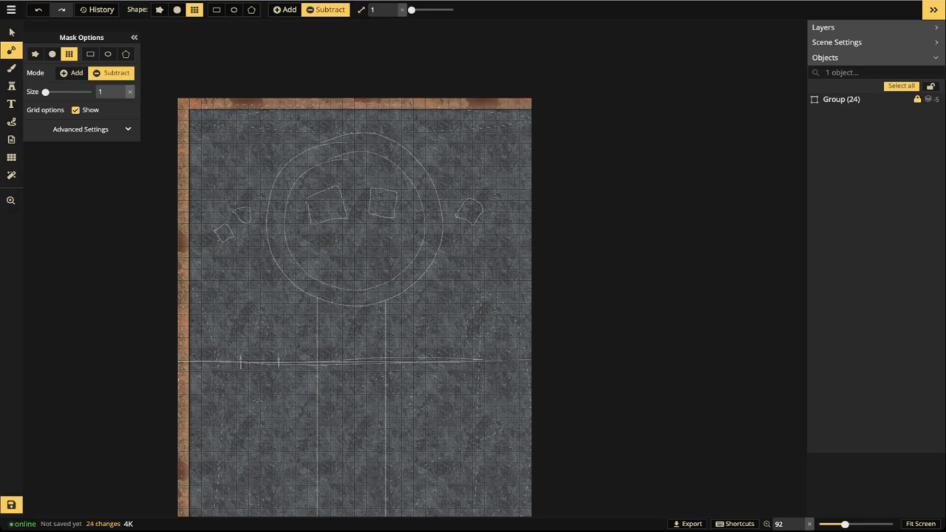
scroll(432, 140, "down", 2)
key("space")
left_click_drag(431, 204, 390, 160)
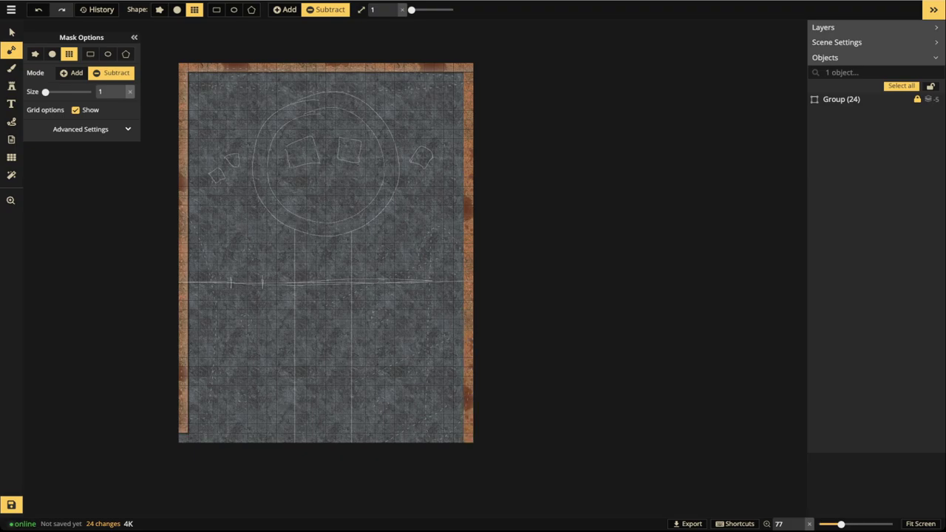
left_click_drag(469, 68, 469, 438)
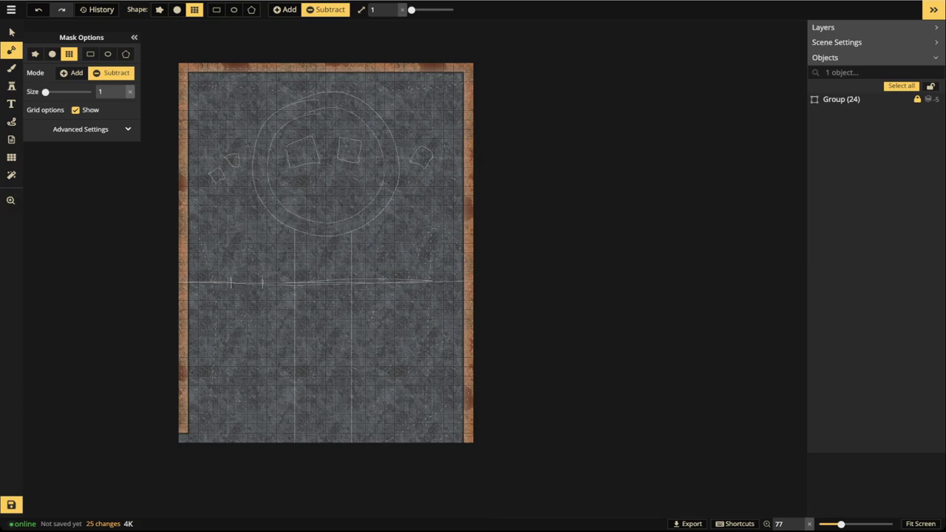
left_click(183, 437)
left_click_drag(183, 437, 466, 438)
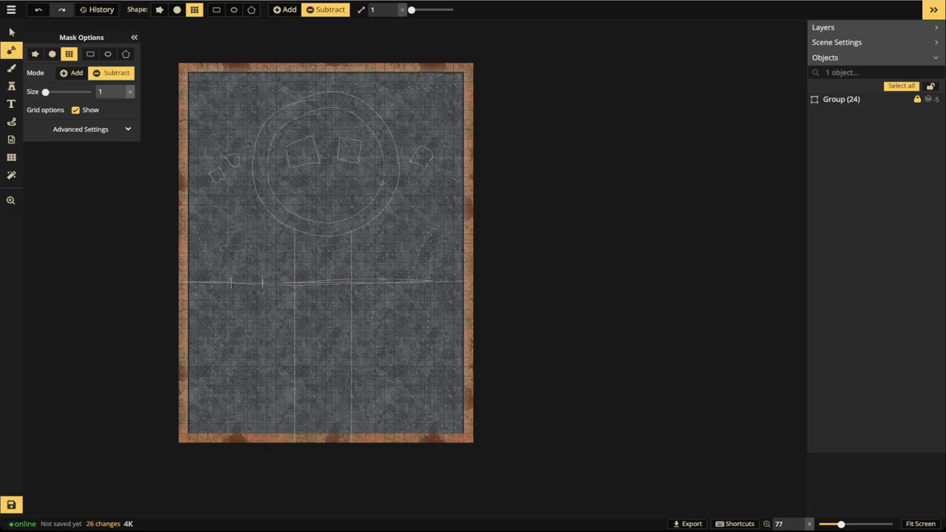
- Add foreground back into the bottom border to open a gap about seven cells wide around the two vertical guide lines
left_click(285, 10)
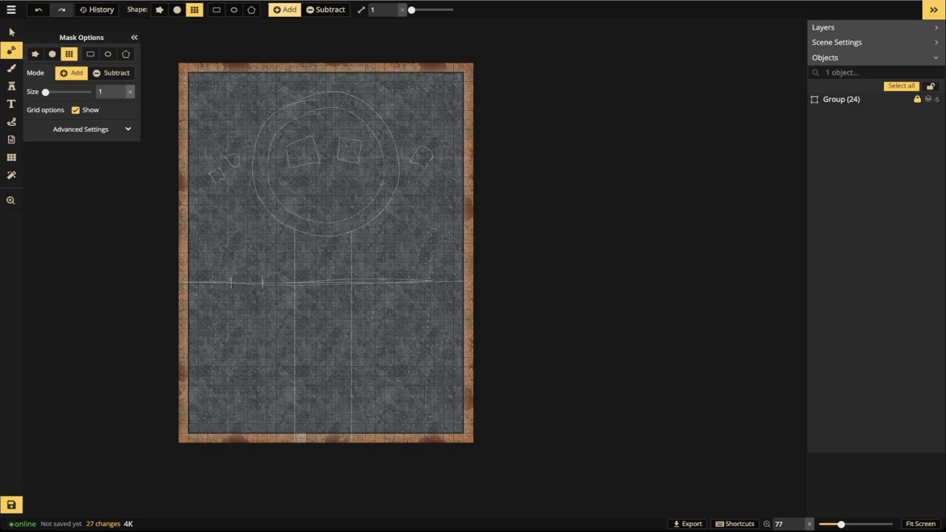
left_click(301, 439)
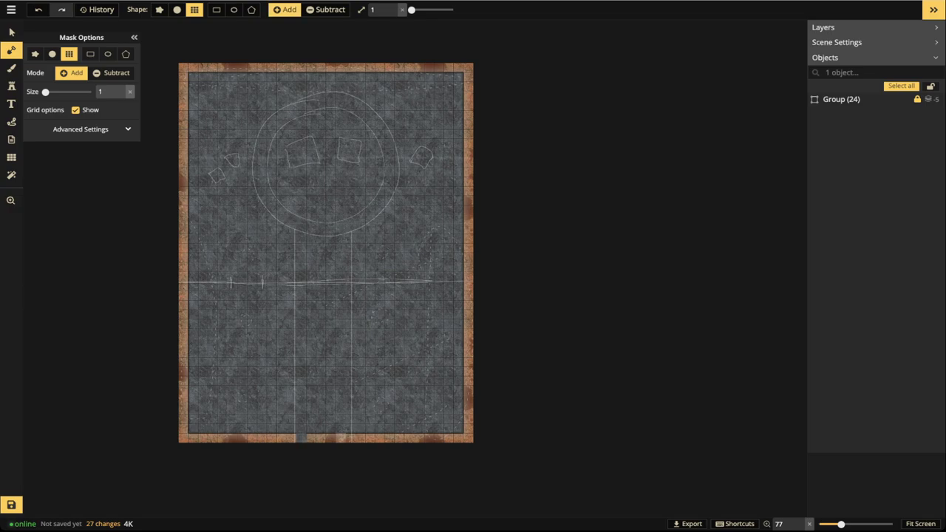
left_click_drag(301, 438, 340, 438)
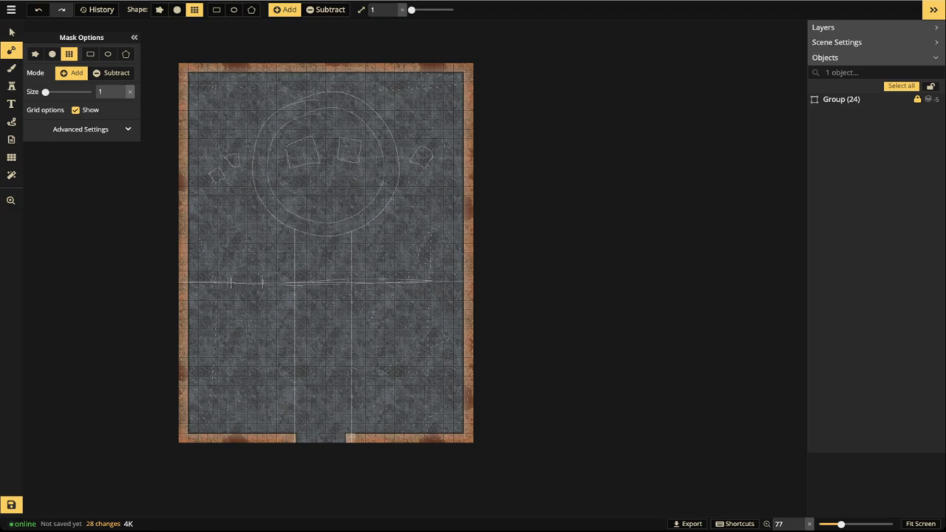
left_click(350, 439)
left_click(291, 438)
left_click(293, 438)
- Draw a rectangular mask shape over the middle of the map and make it fill only its outline
scroll(311, 286, "down", 1)
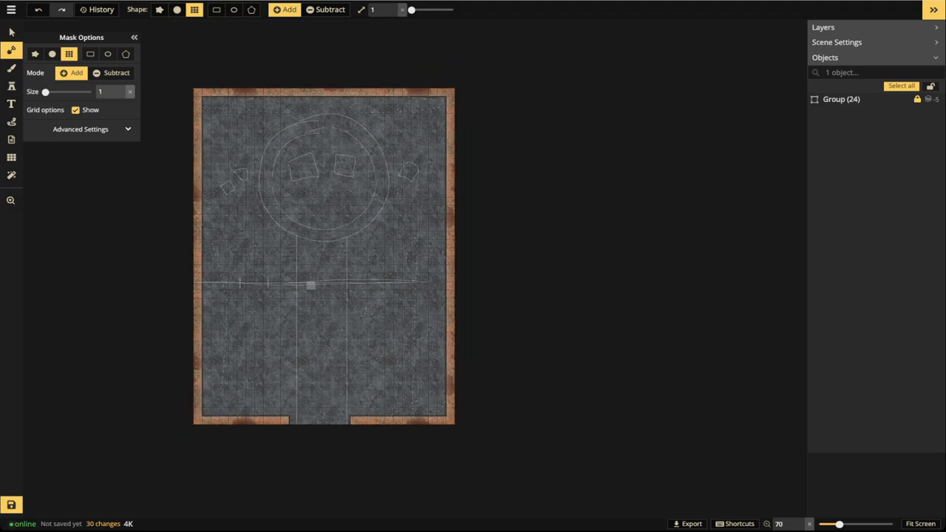
scroll(310, 286, "down", 1)
left_click_drag(310, 283, 380, 284)
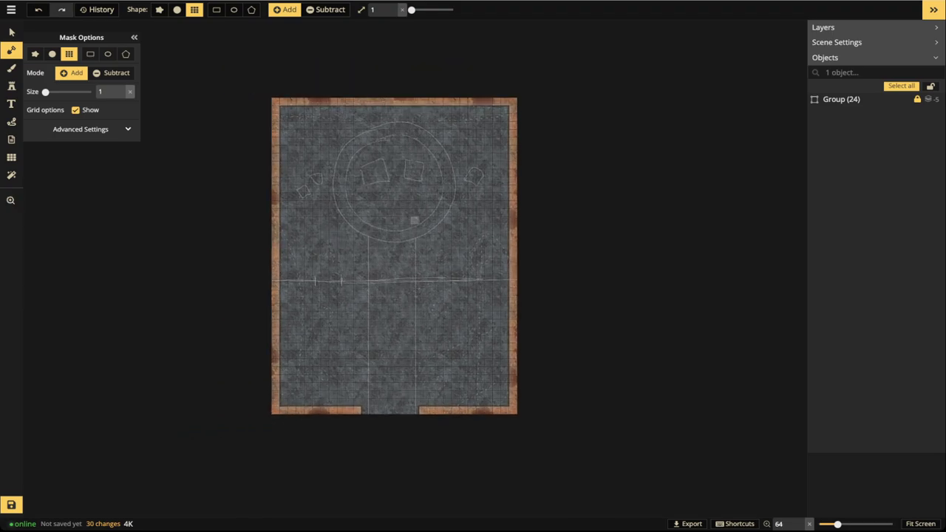
left_click(90, 54)
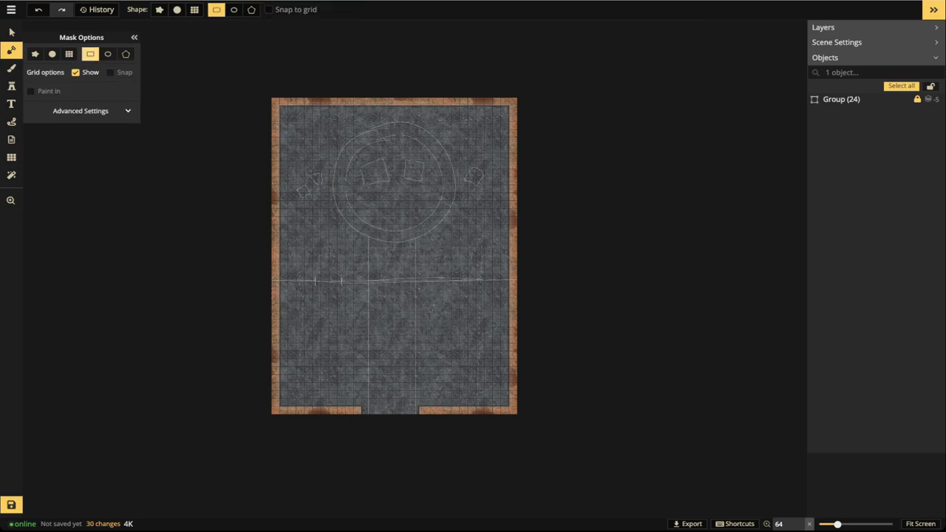
left_click_drag(319, 171, 462, 342)
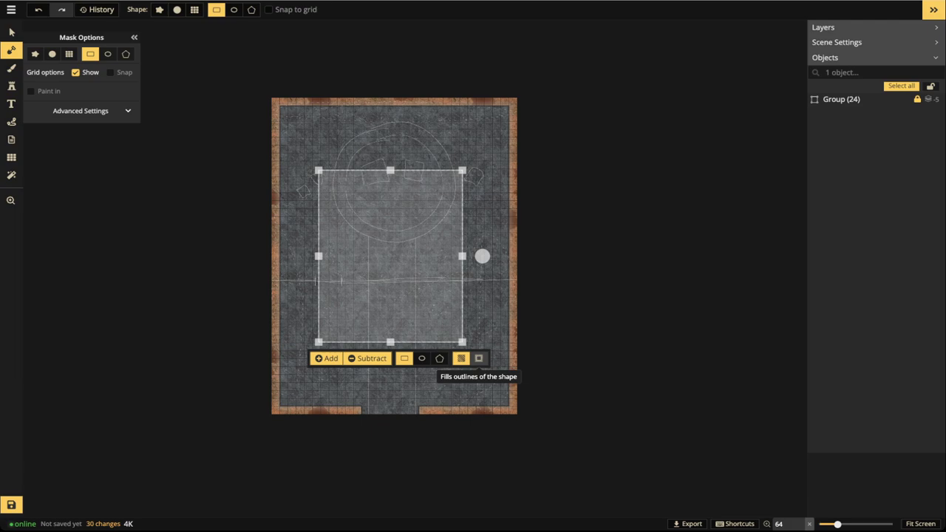
left_click(478, 359)
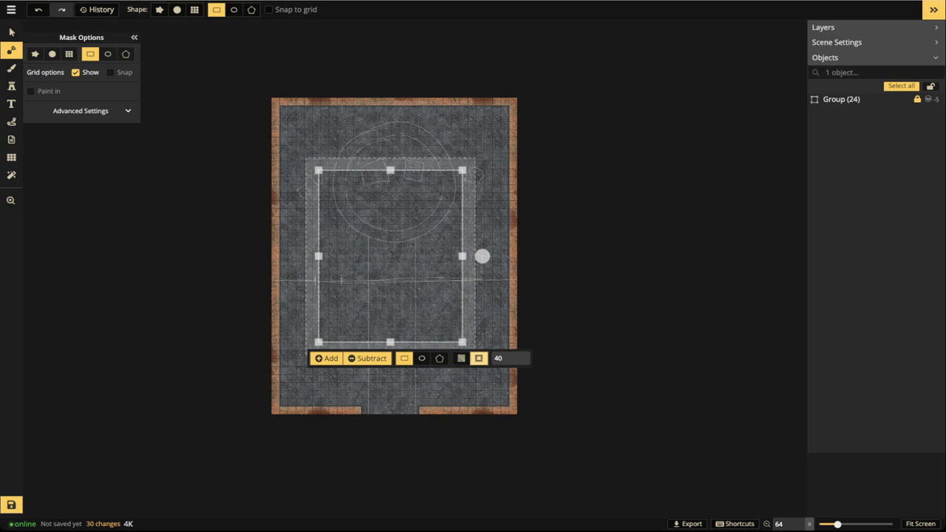
left_click_drag(396, 266, 391, 263)
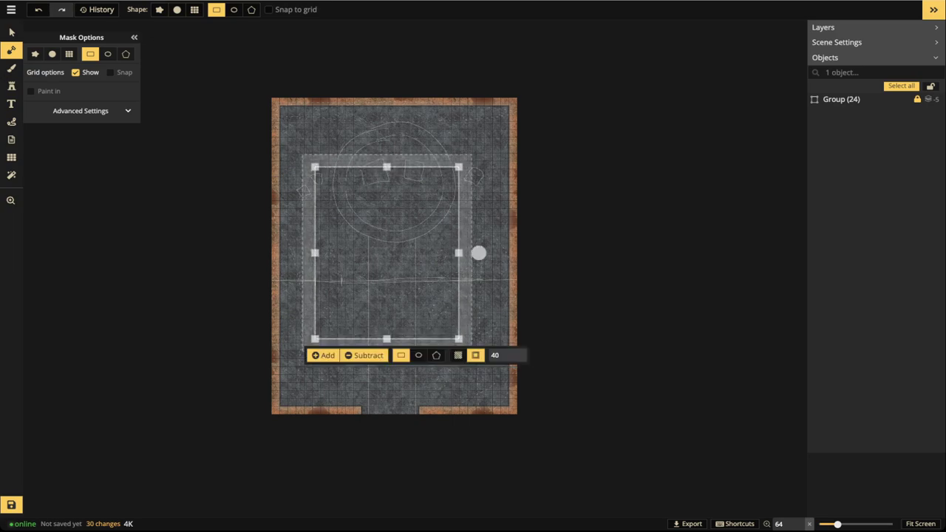
- Set the rectangular mask's outline thickness to 29
left_click(514, 360)
left_click(514, 360)
left_click(513, 360)
left_click(514, 360)
left_click(514, 360)
left_click(514, 360)
left_click(514, 360)
left_click(514, 360)
left_click(514, 360)
left_click(514, 360)
left_click(514, 360)
- Reposition and shorten the rectangle so it spans the horizontal guide line, and subtract its outline from the foreground
left_click_drag(395, 266, 387, 247)
left_click_drag(379, 149, 379, 221)
scroll(367, 248, "up", 2)
scroll(388, 319, "up", 2)
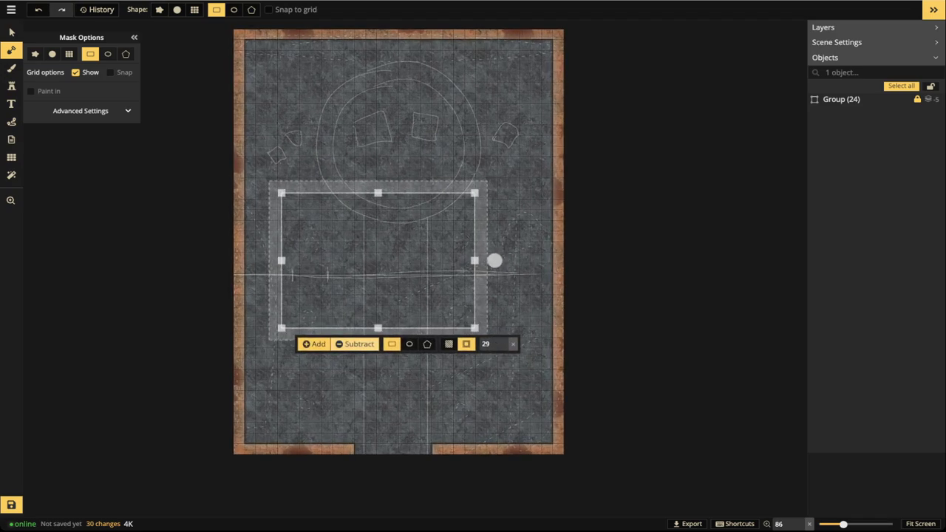
left_click(355, 344)
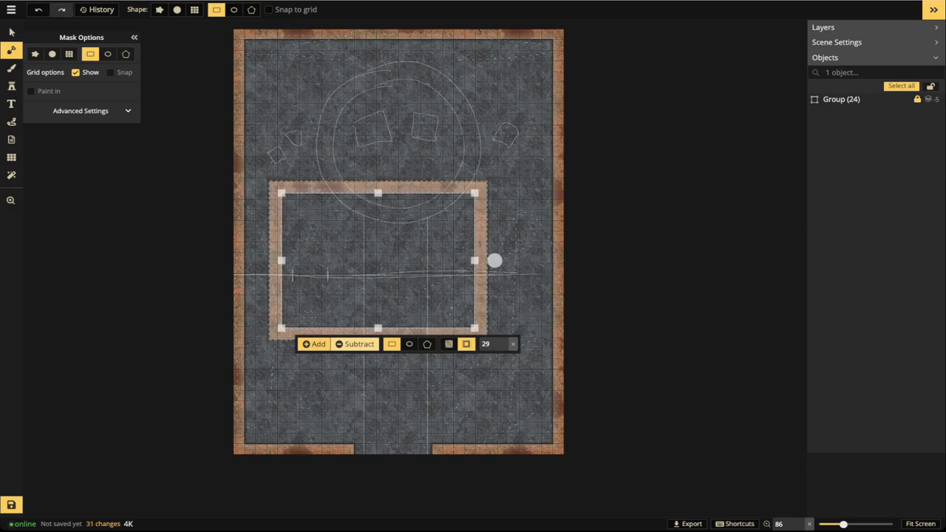
- Shift the rectangular mask up so it overlaps the carved frame, narrow it, and subtract its outline from the foreground
left_click_drag(375, 275, 416, 217)
left_click_drag(516, 272, 516, 271)
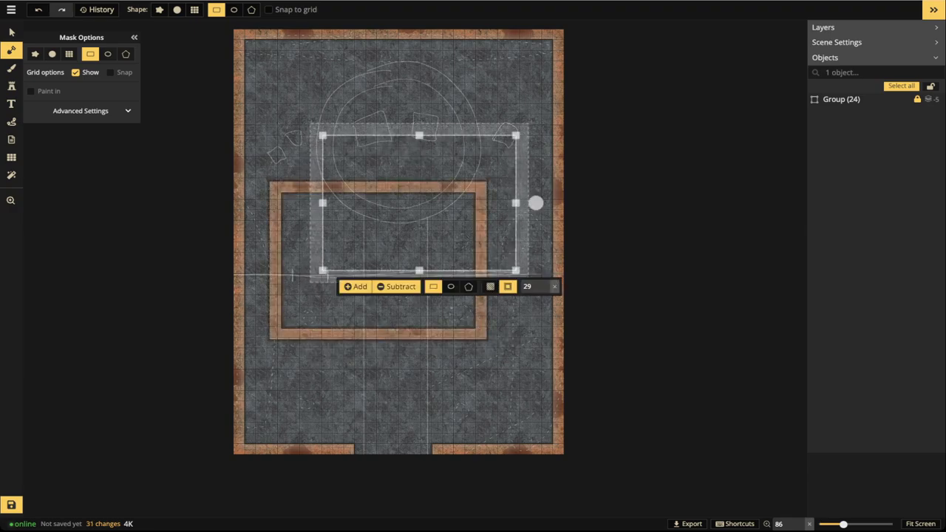
left_click_drag(536, 202, 454, 202)
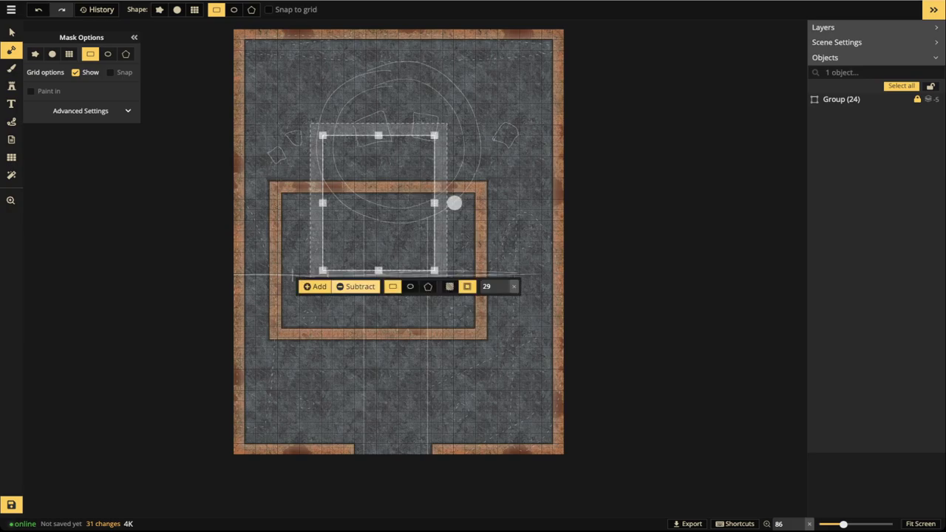
left_click(357, 287)
left_click_drag(379, 135, 379, 154)
left_click_drag(379, 222, 384, 288)
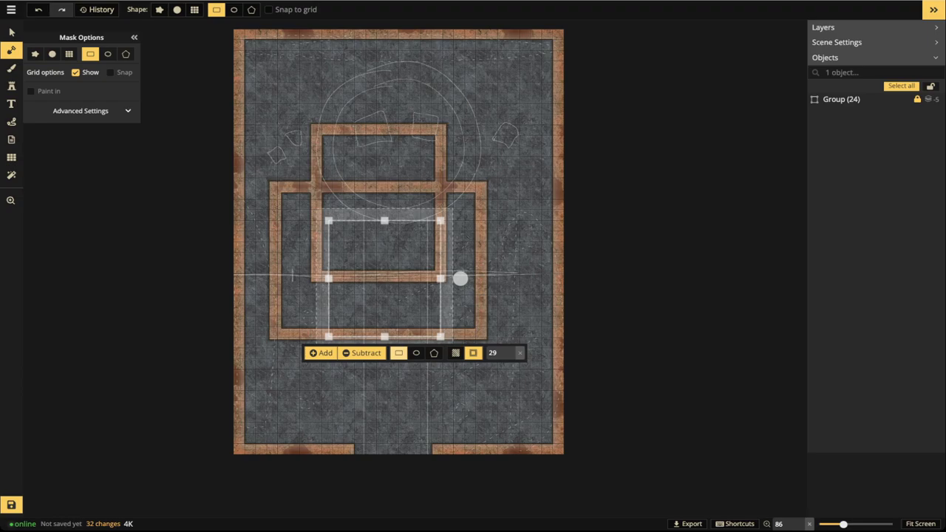
- Add foreground back with a filled rectangular mask covering both carved rectangular frames, clearing them from the middle of the map
left_click_drag(263, 100, 501, 380)
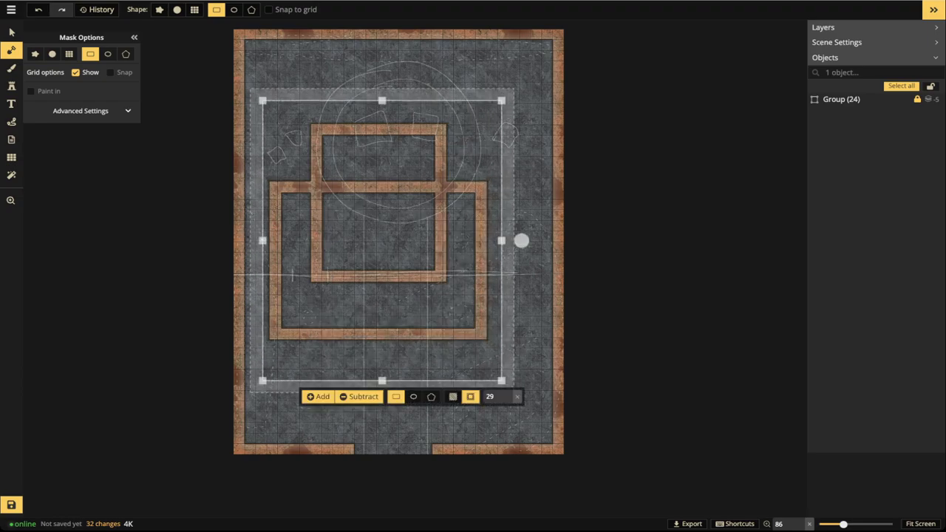
left_click(453, 397)
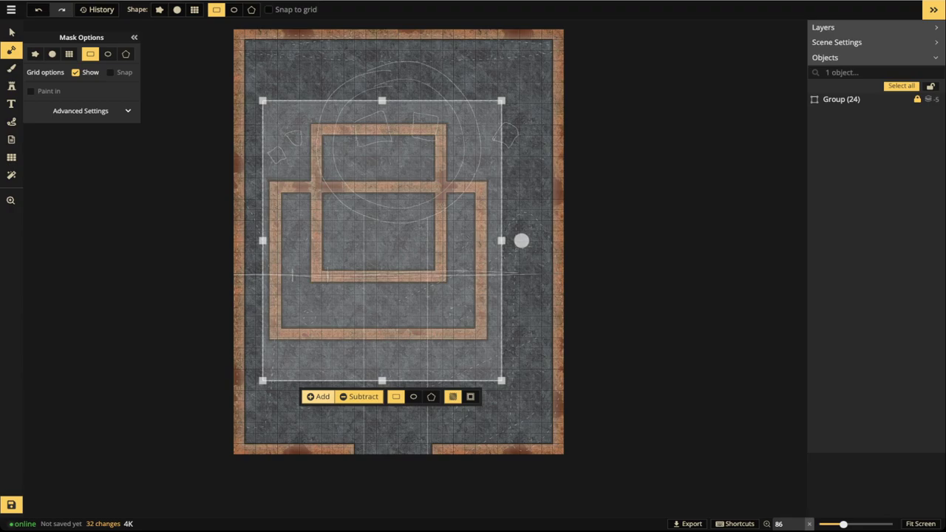
left_click(319, 397)
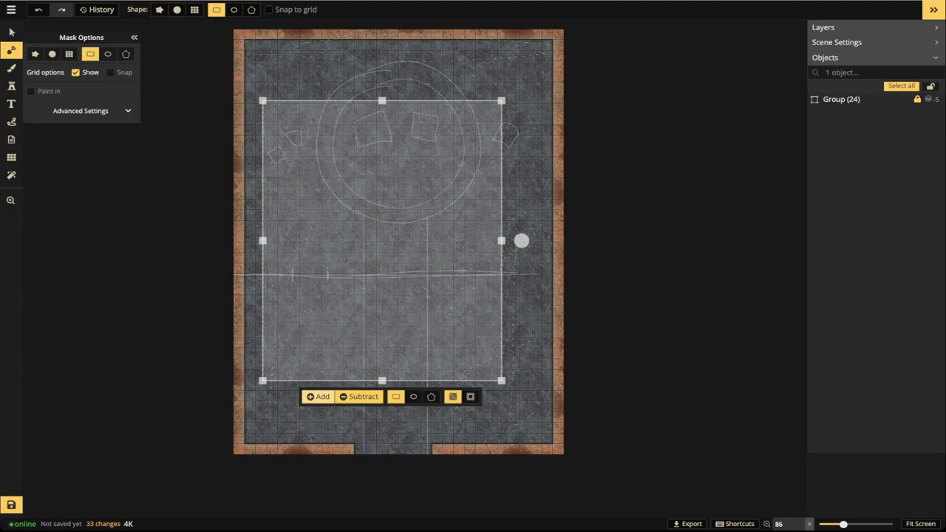
key("Escape")
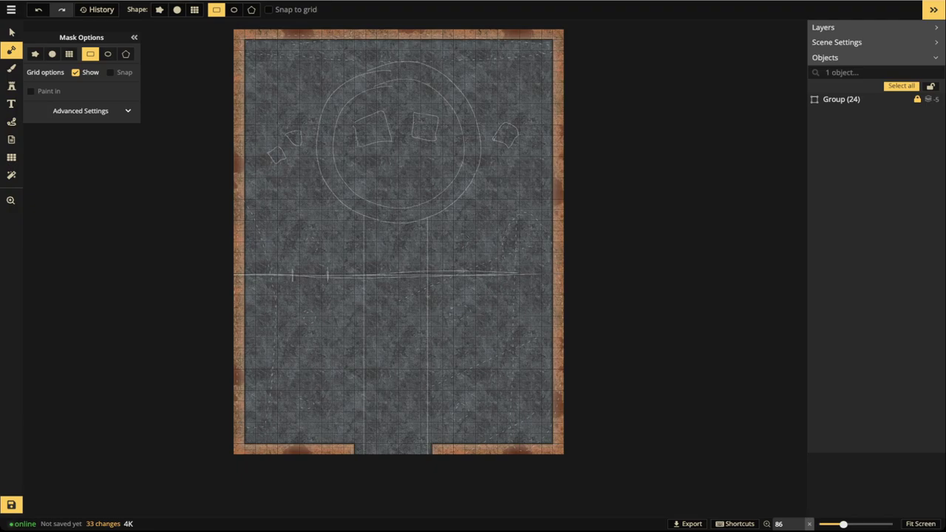
- Switch to the Brush tool and look through its texture catalog from the grass to the sewer textures
scroll(412, 268, "down", 2)
scroll(412, 268, "up", 5)
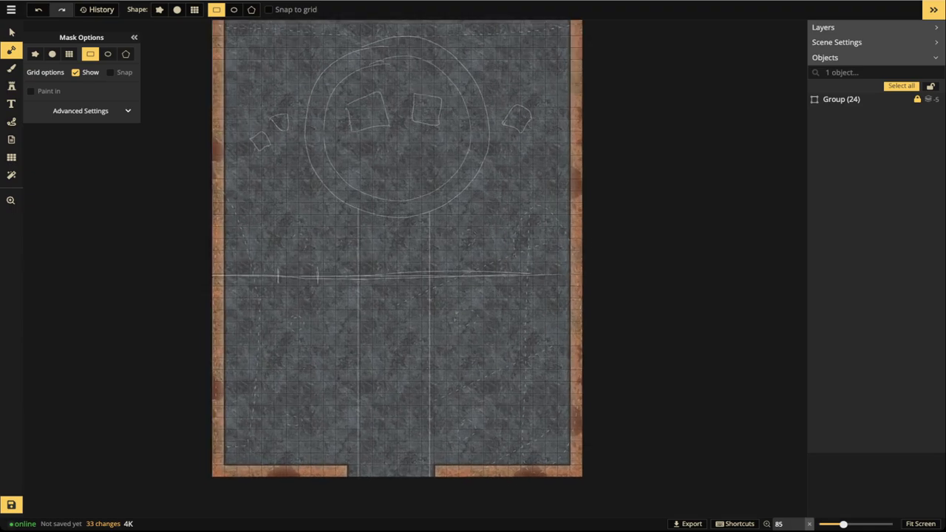
key("space")
scroll(396, 267, "down", 4)
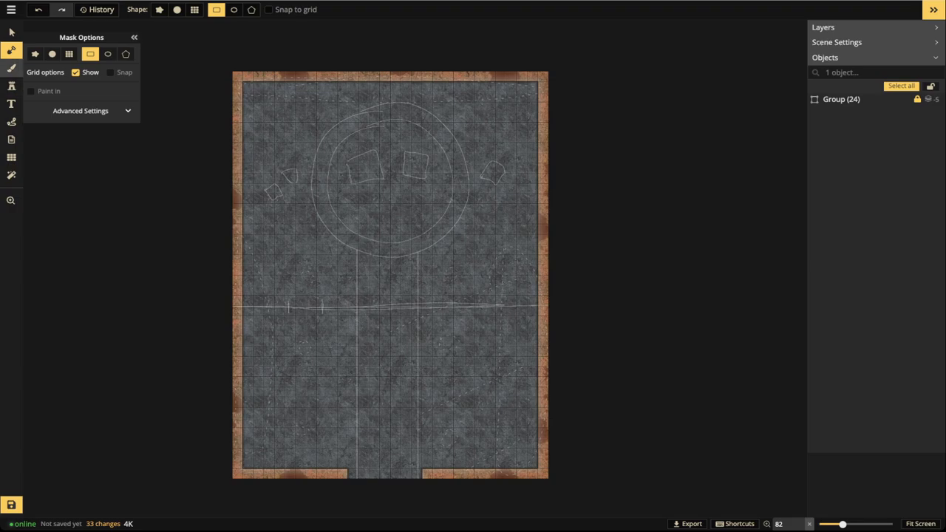
left_click(11, 67)
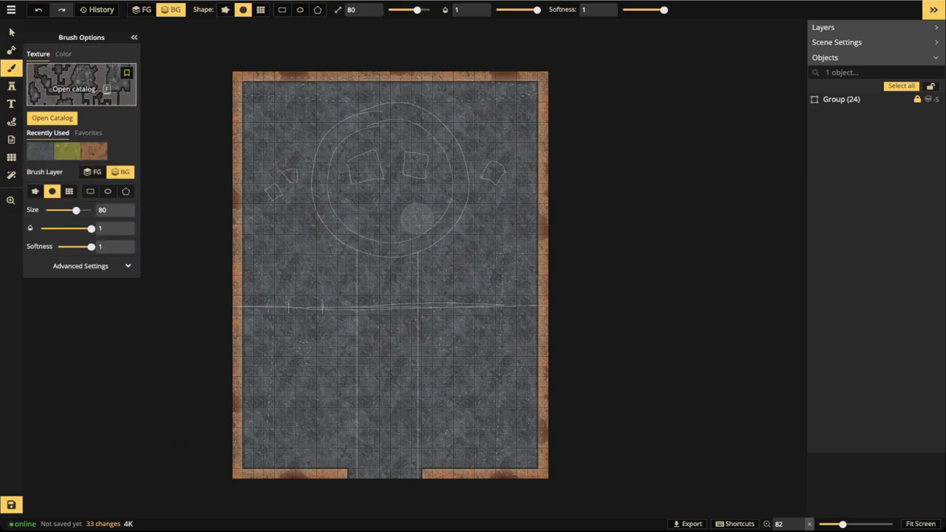
left_click(81, 86)
scroll(203, 118, "down", 4)
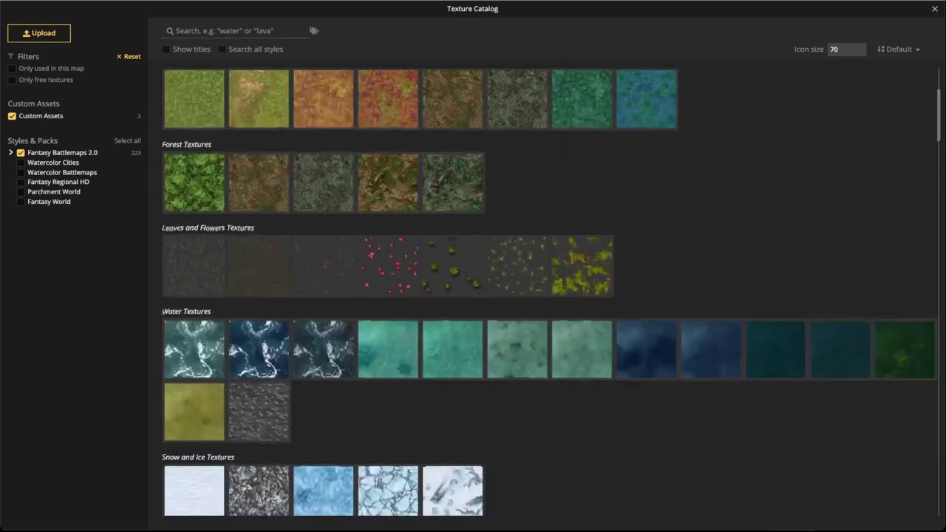
scroll(547, 296, "down", 5)
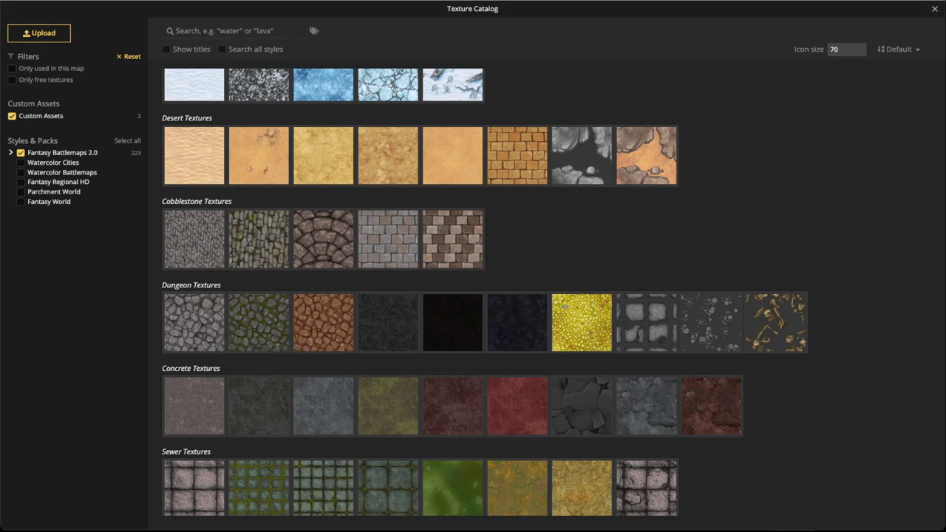
key("Escape")
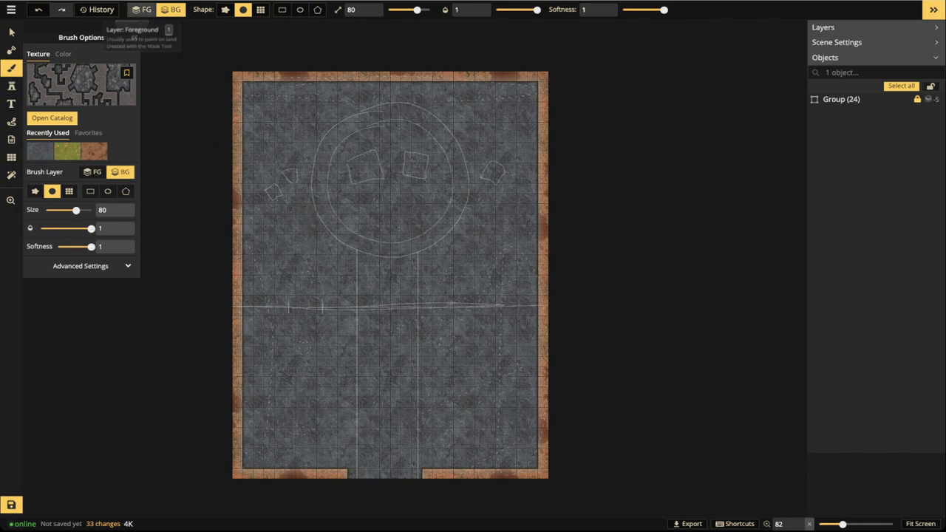
- Exclude custom assets from the brush texture catalog and choose the White Tiles texture among the Steampunk Textures
left_click(82, 83)
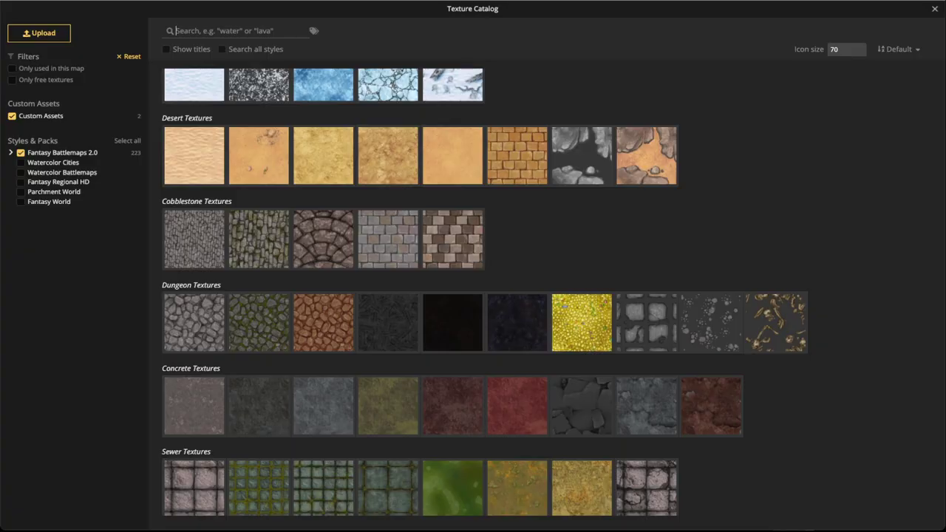
left_click(13, 116)
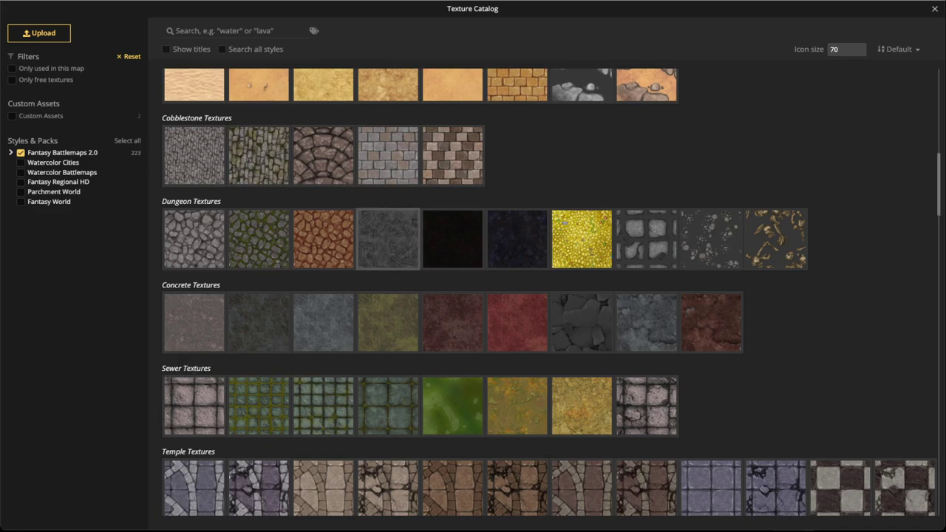
scroll(324, 322, "down", 1)
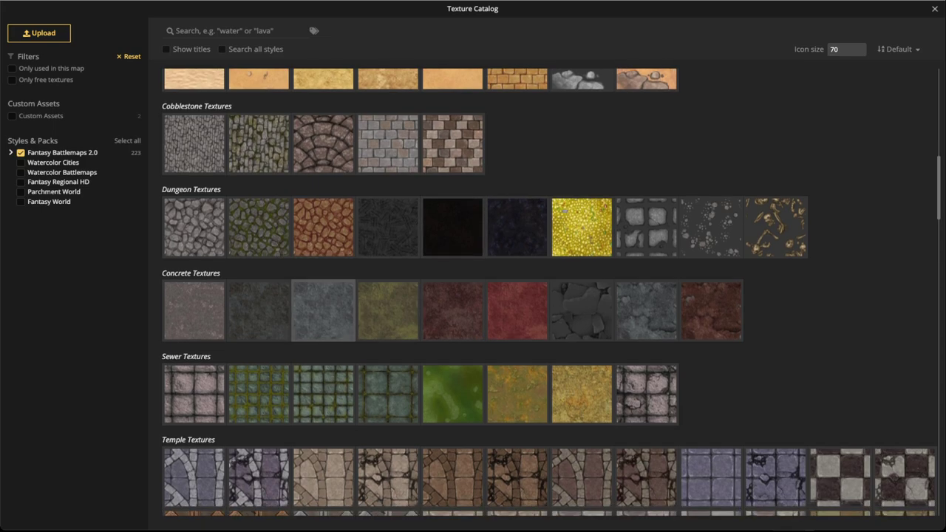
scroll(323, 321, "down", 3)
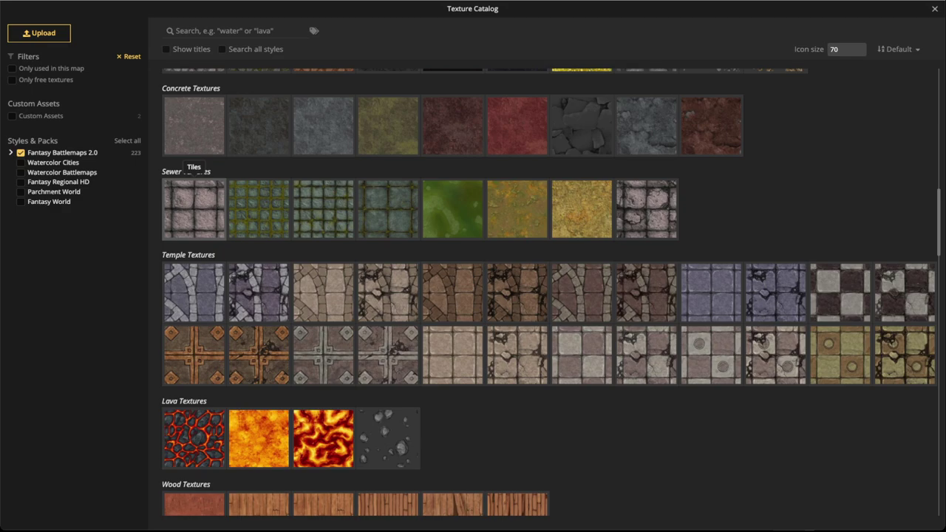
scroll(388, 293, "up", 3)
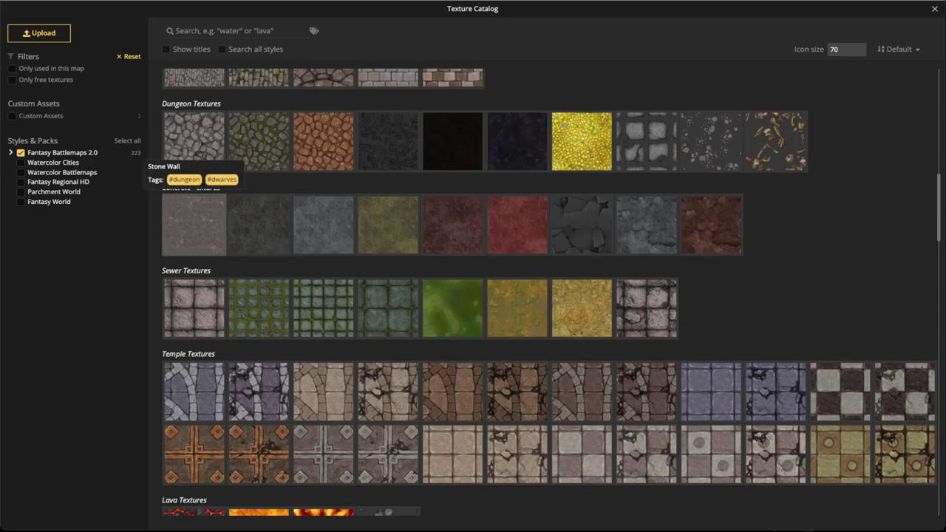
scroll(193, 222, "up", 5)
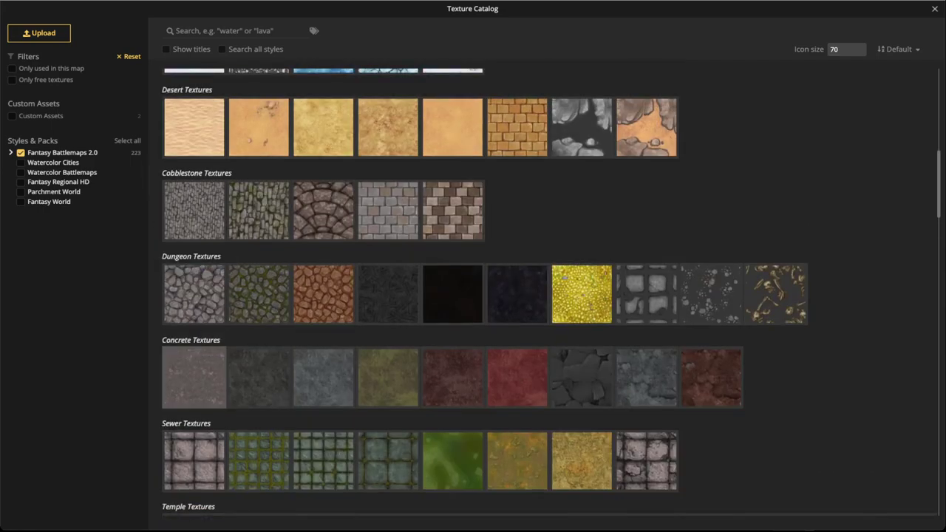
scroll(194, 377, "up", 5)
scroll(323, 277, "up", 12)
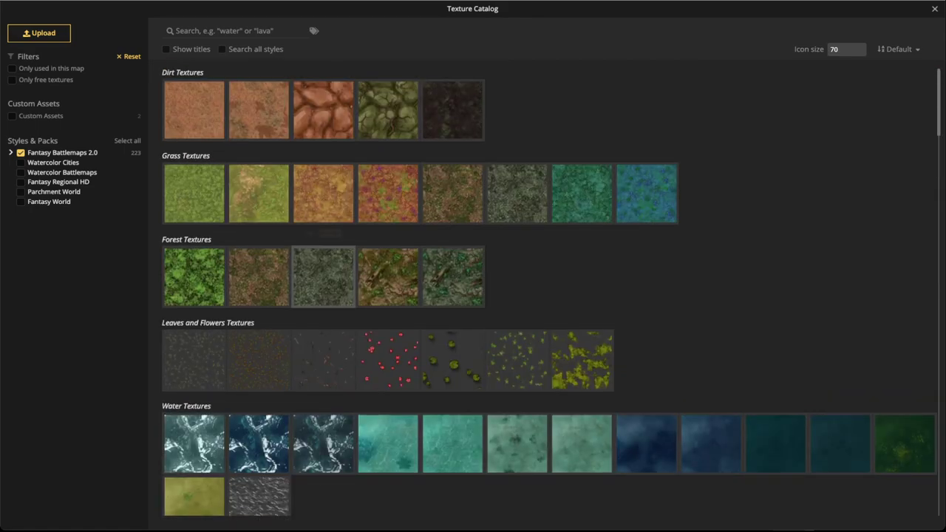
scroll(323, 277, "down", 14)
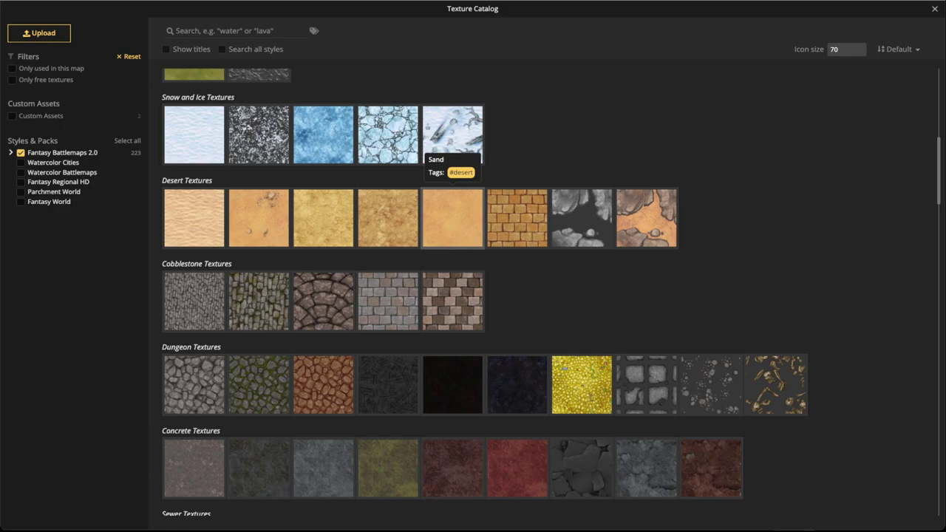
scroll(453, 318, "down", 10)
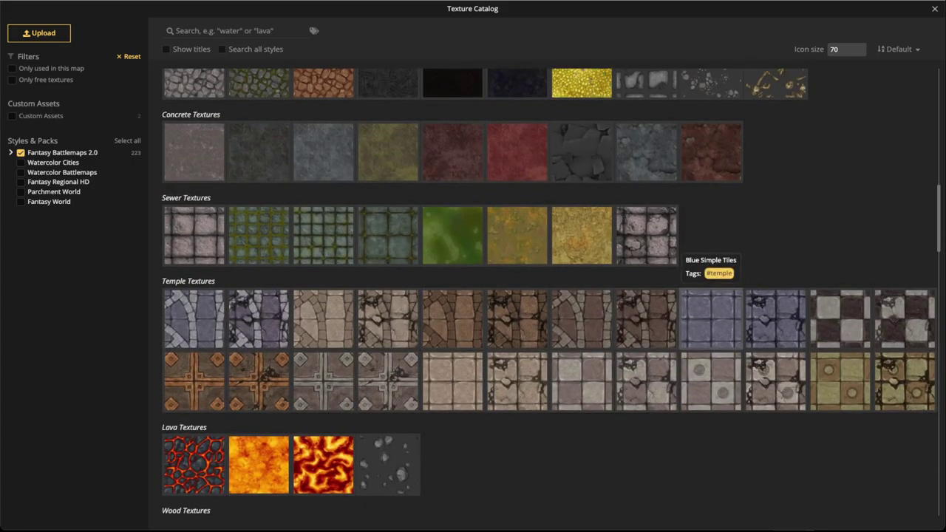
scroll(324, 382, "down", 5)
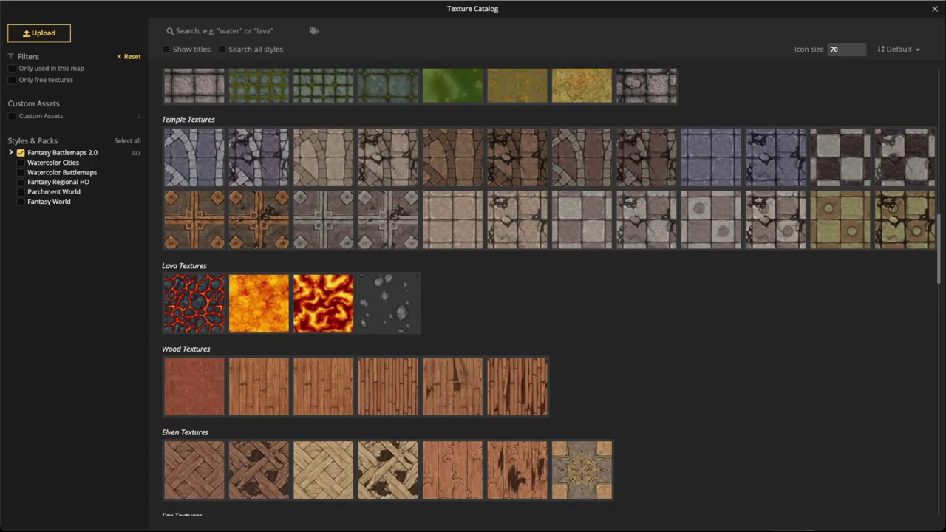
scroll(388, 303, "down", 7)
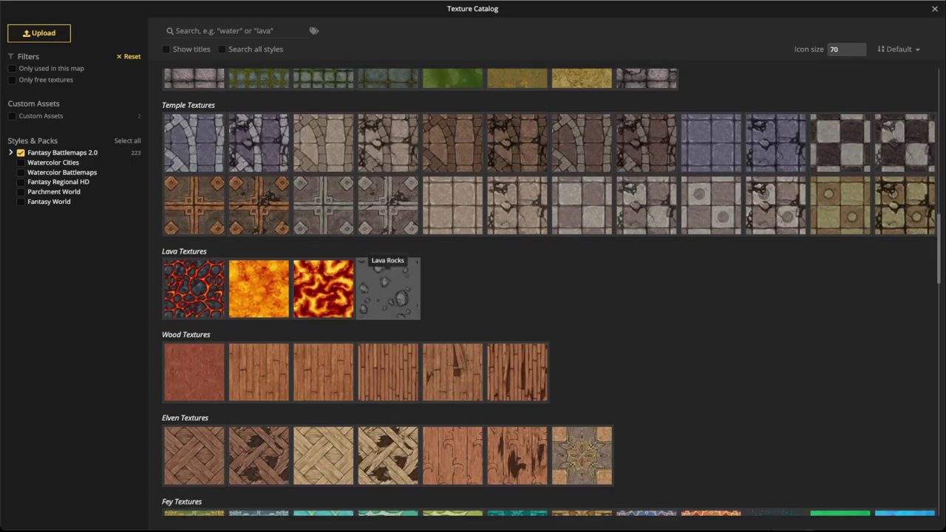
scroll(551, 292, "down", 13)
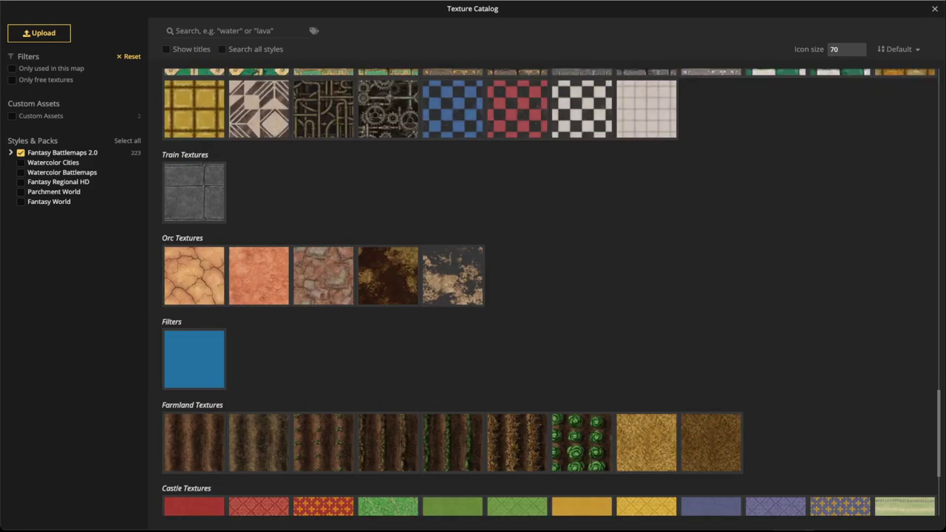
scroll(647, 211, "up", 3)
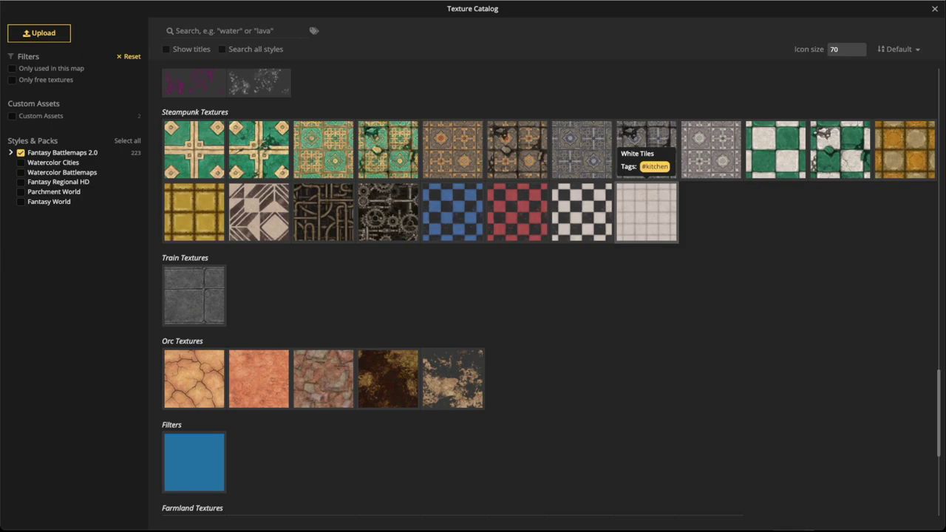
left_click(647, 212)
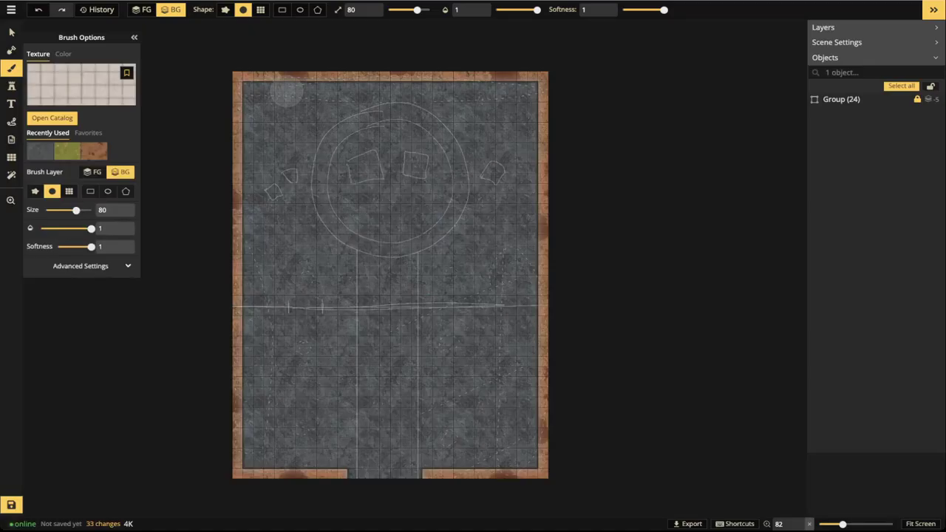
- Paint the foreground layer with the white tile texture using a rectangle brush shape that covers the whole map
left_click(281, 10)
left_click(142, 10)
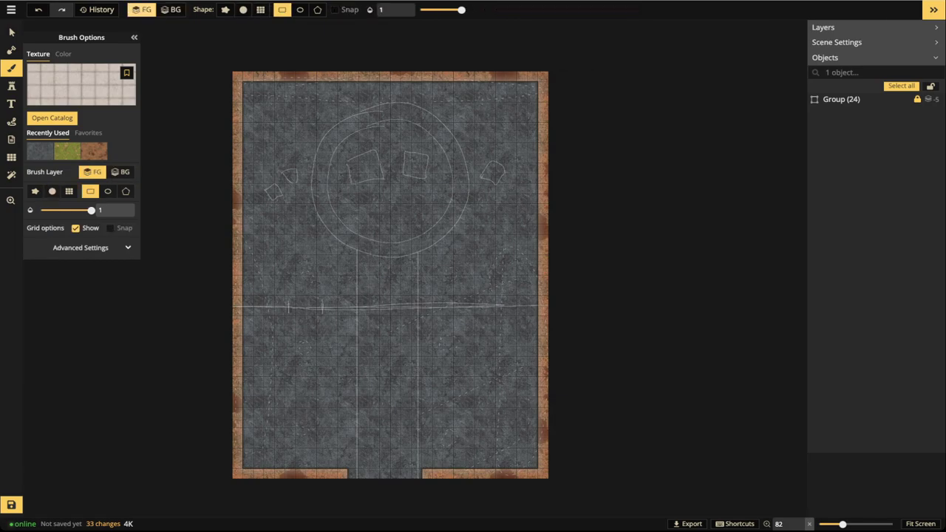
left_click_drag(201, 35, 635, 507)
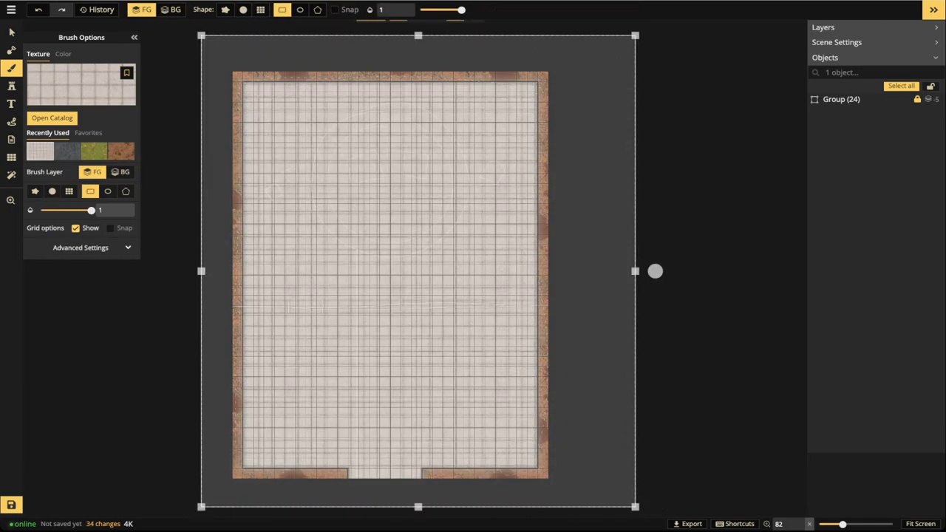
- Hide the map grid so only the tile texture's own lines show
left_click(11, 157)
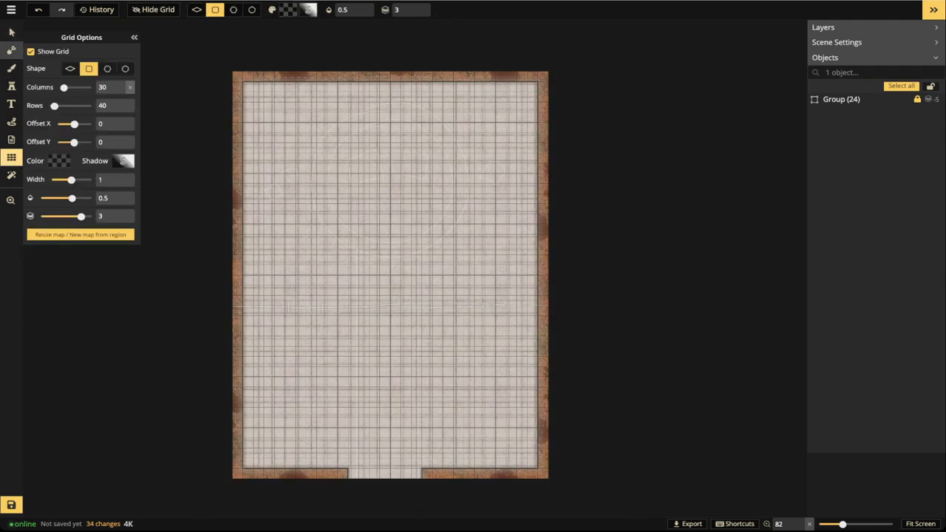
left_click(31, 52)
scroll(377, 244, "up", 2)
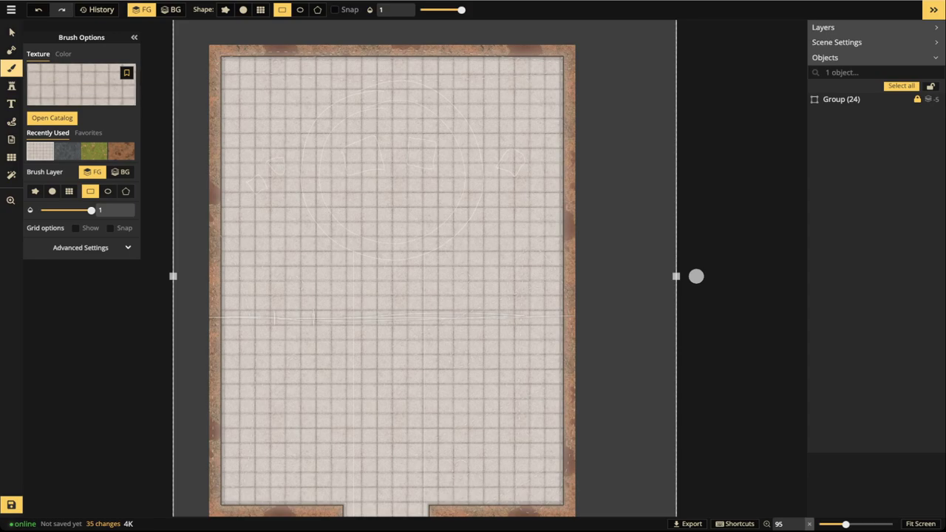
- Set the tile texture's size to 209.92 and X offset to 9.8, and reapply it to the foreground rectangle
left_click(92, 248)
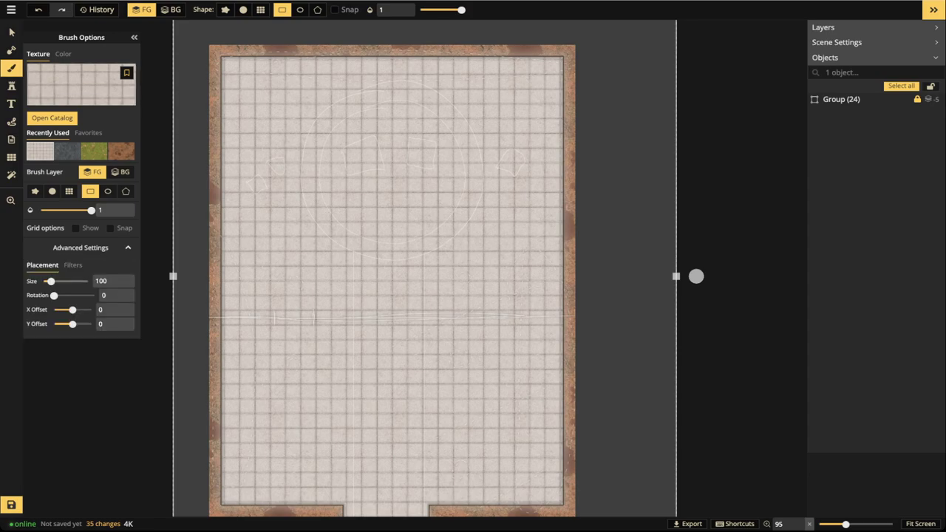
mouse_move(51, 281)
left_mouse_down()
mouse_move(62, 281)
mouse_move(74, 310)
left_mouse_up()
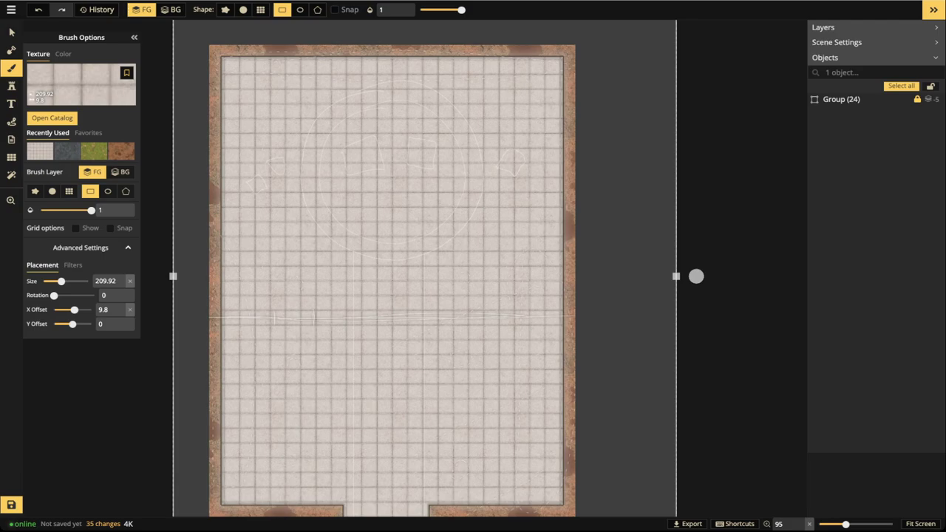
scroll(393, 259, "down", 2)
key("Escape")
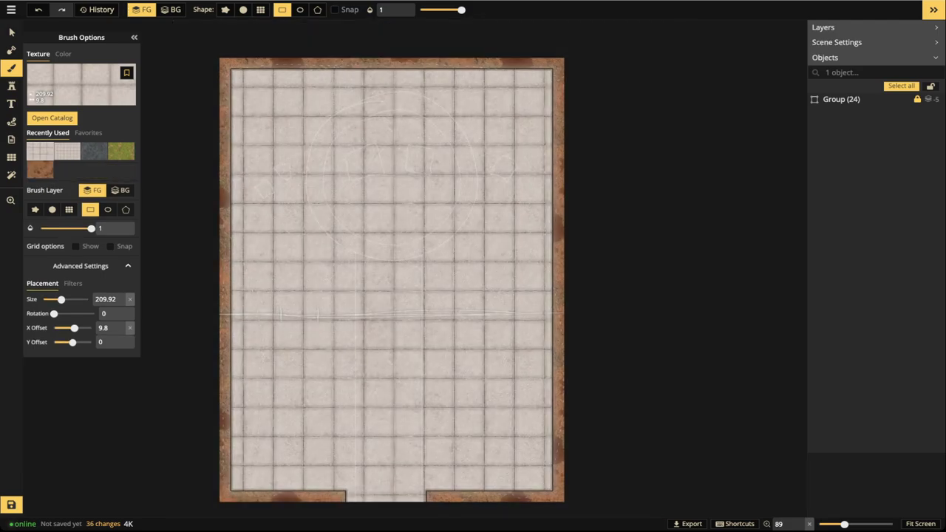
scroll(395, 262, "down", 4)
scroll(398, 300, "up", 2)
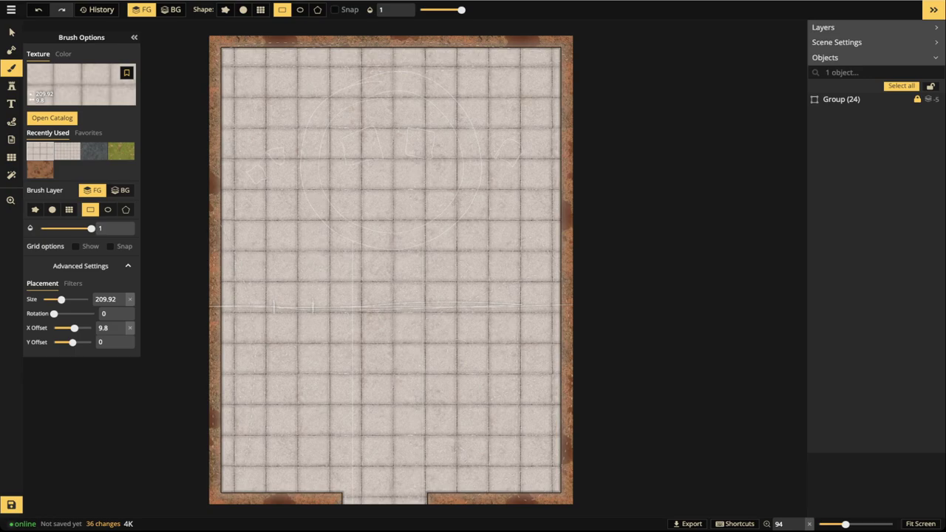
- Try the White Tiles texture at sizes 100, 50 and 200
left_click(130, 299)
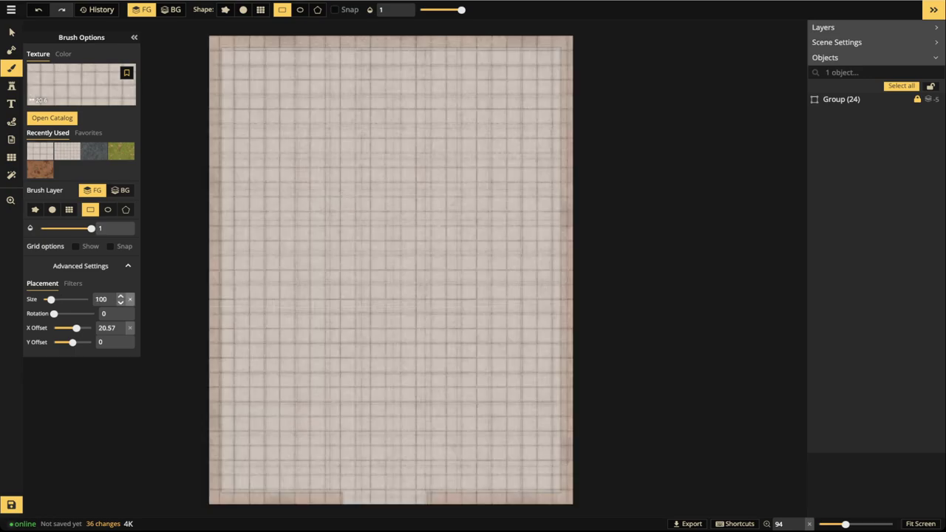
double_click(102, 299)
type("50")
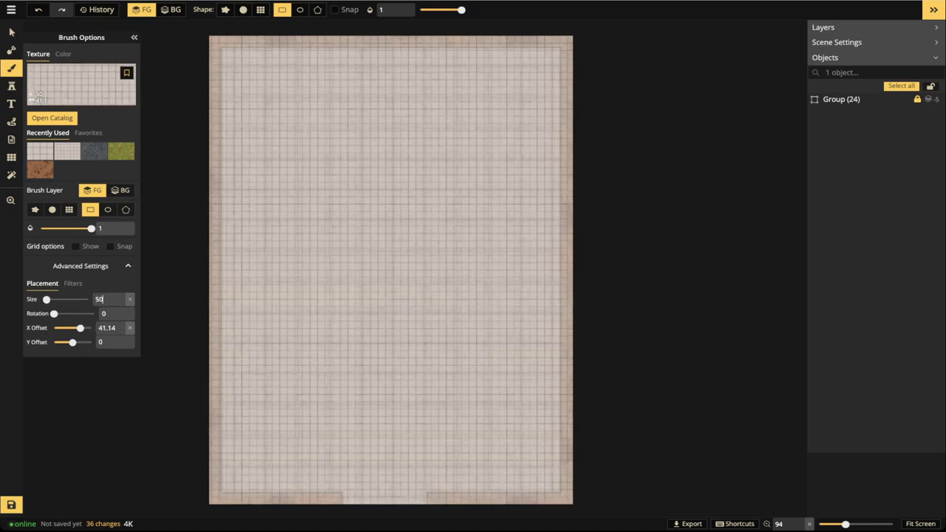
left_click_drag(109, 299, 90, 299)
type("200")
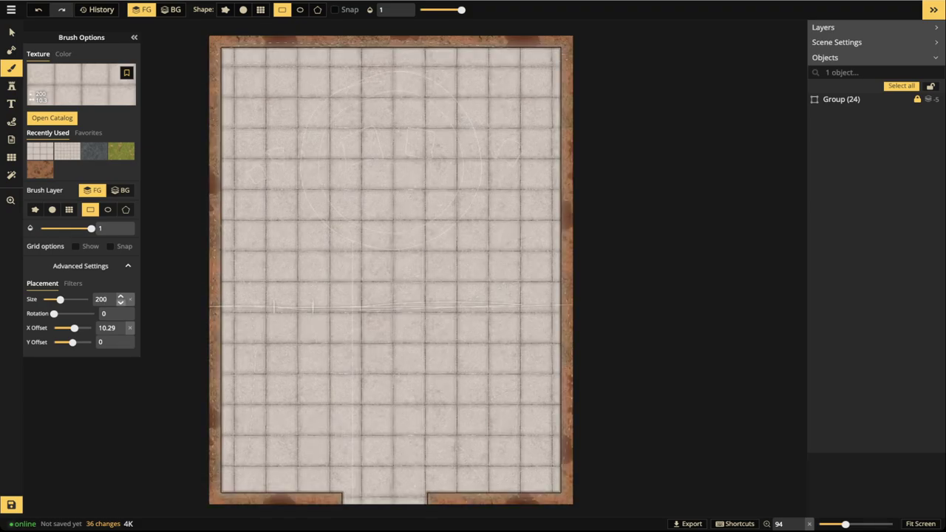
- Set the tile texture's size to 250 and paint it on the foreground with a rectangle covering the whole map
left_click_drag(109, 300, 93, 300)
type("250")
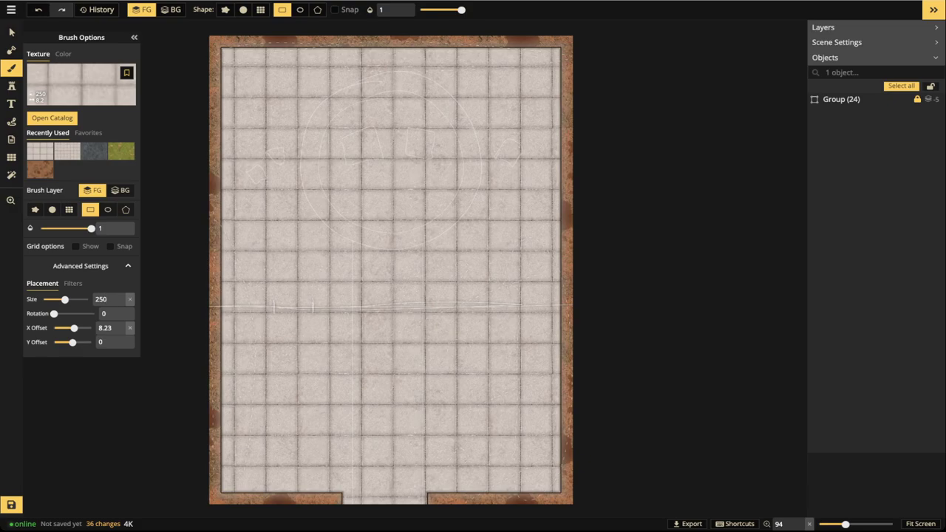
scroll(219, 46, "down", 1)
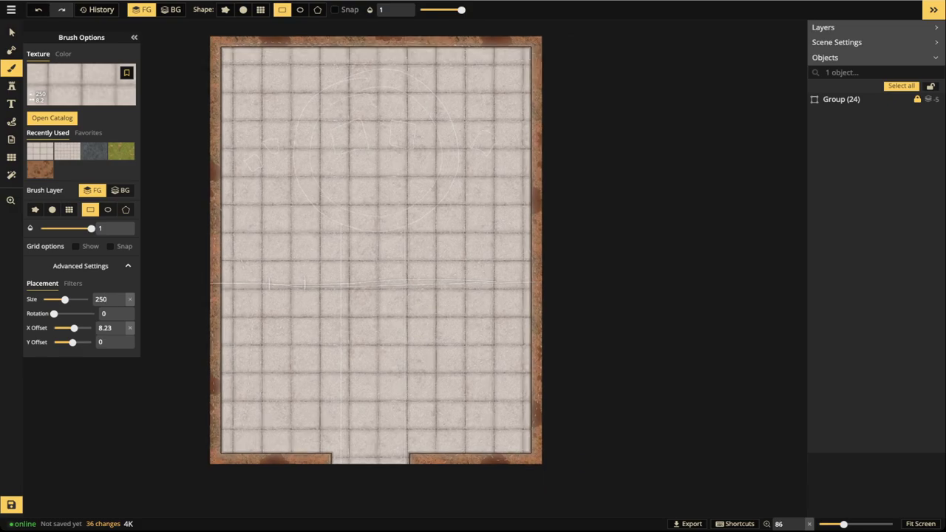
mouse_move(201, 32)
left_mouse_down()
mouse_move(597, 433)
mouse_move(623, 494)
mouse_move(612, 484)
left_mouse_up()
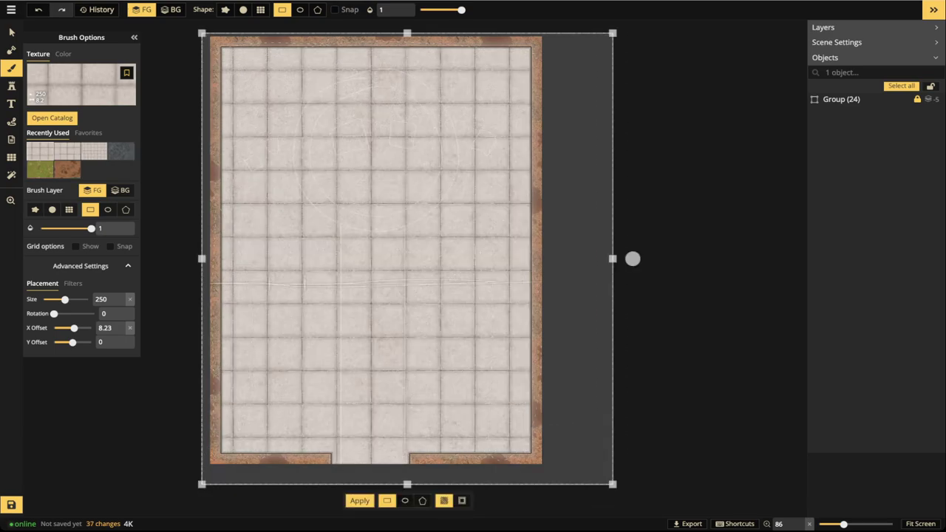
- Set the tile texture's X offset to 8.2, reapply it to the foreground rectangle and finish the shape
left_click_drag(74, 329, 75, 328)
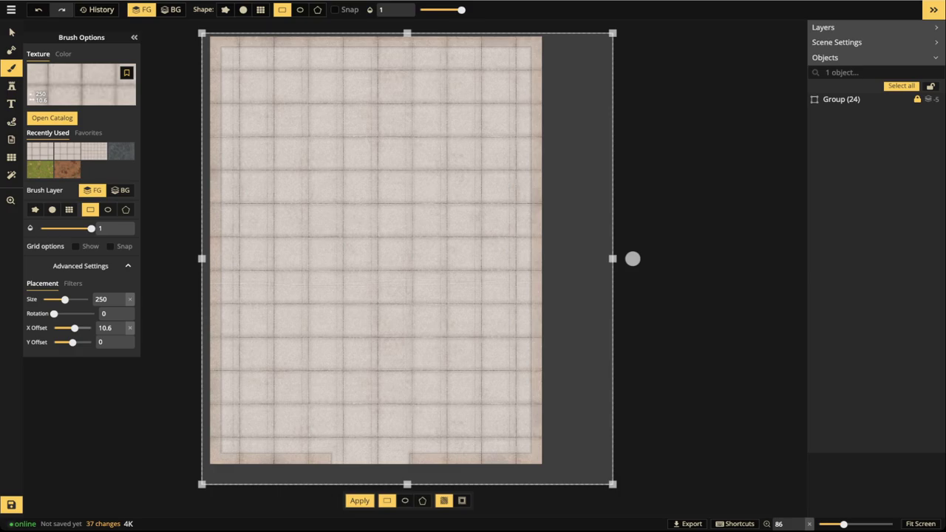
left_click_drag(75, 329, 73, 329)
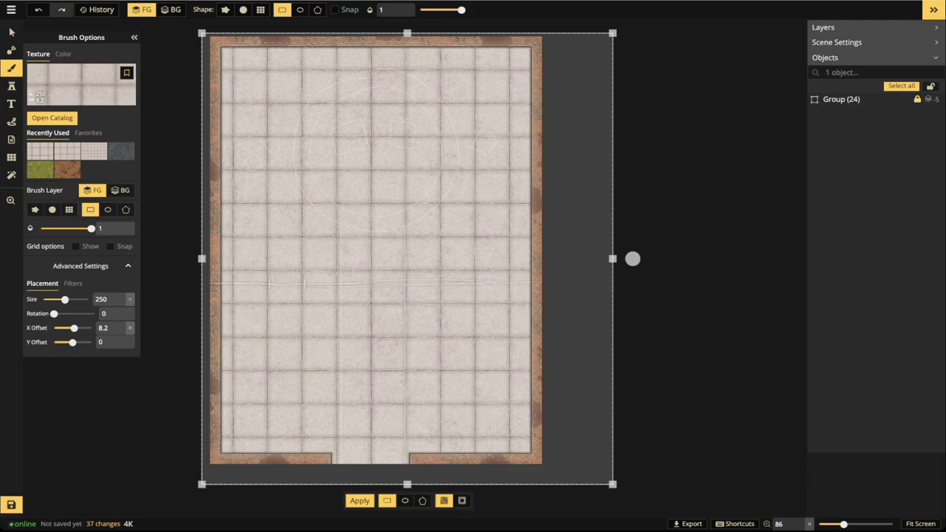
key("Return")
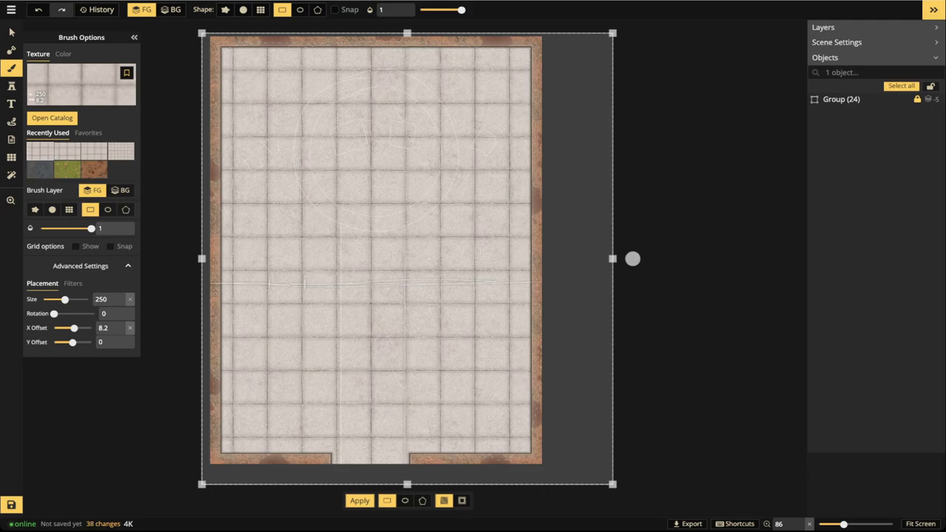
key("Escape")
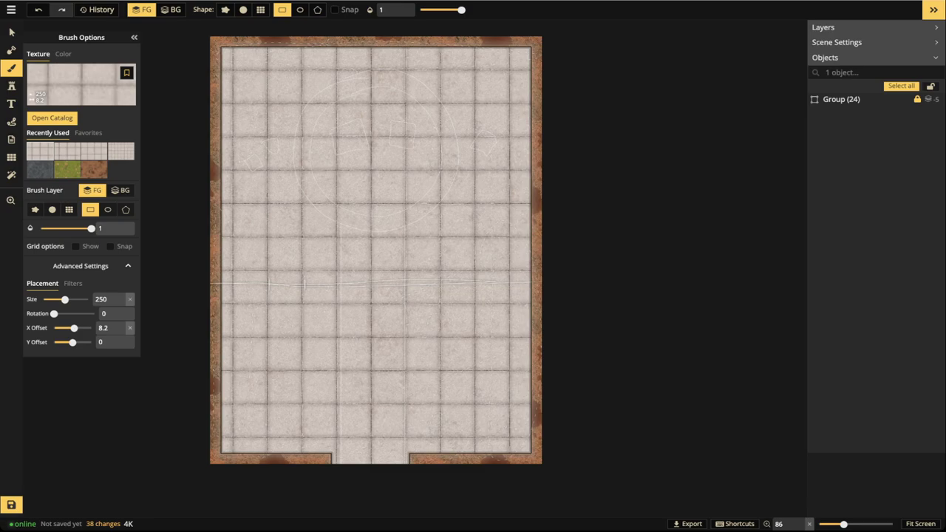
- Unlock the grouped sketch lines in the object list and delete the group from the map
left_click(850, 99)
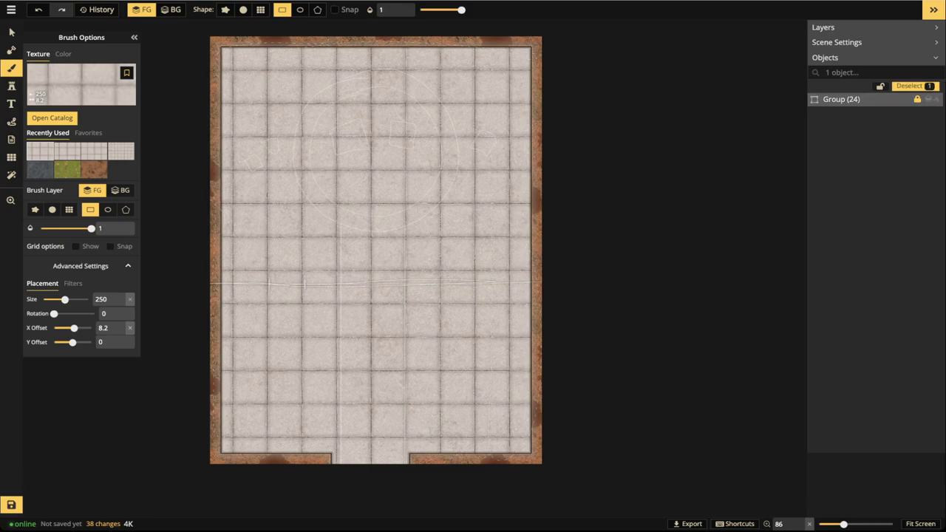
scroll(375, 249, "down", 2)
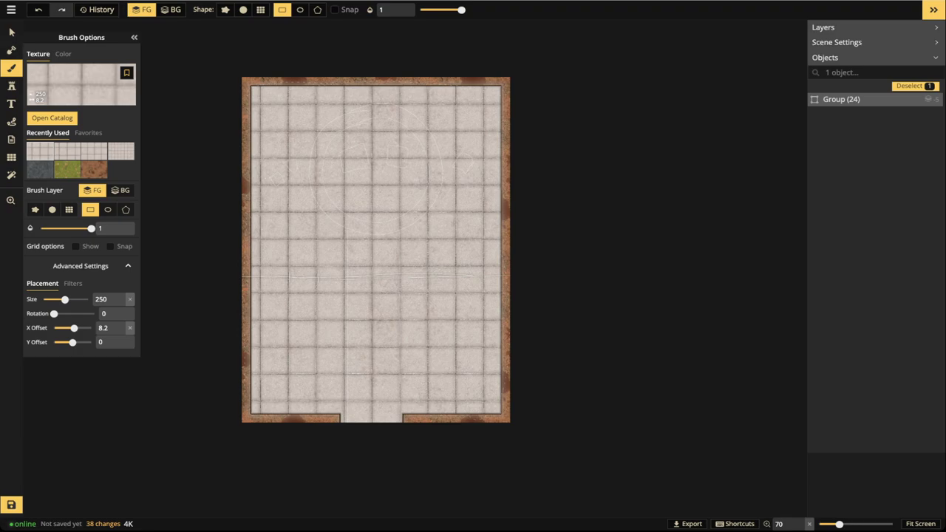
left_click(11, 33)
left_click(843, 99)
key("Delete")
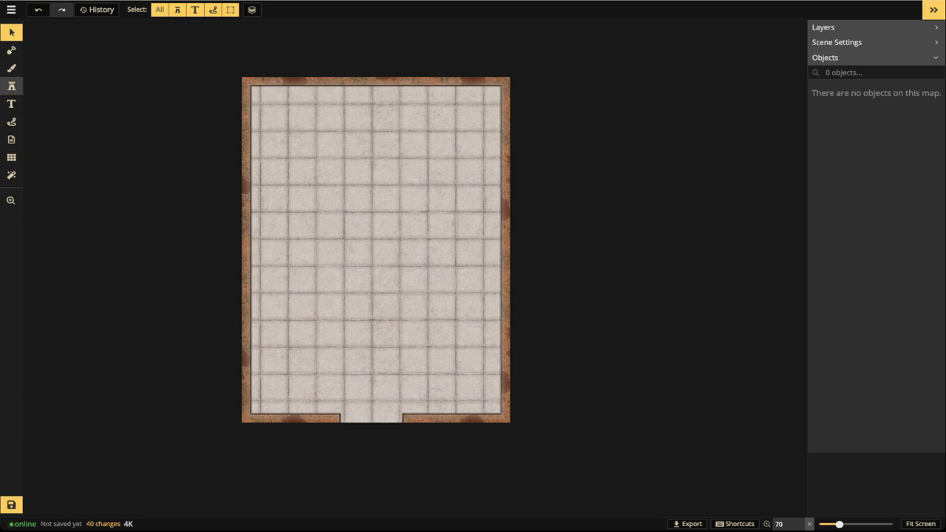
- Choose the grey Stone Wall texture from the Dungeon Textures as the brush texture
left_click(11, 68)
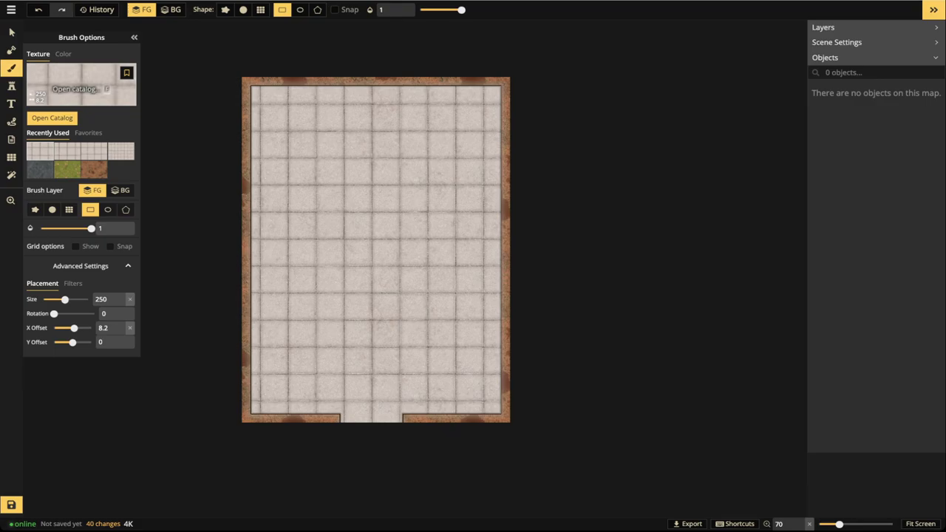
key("f")
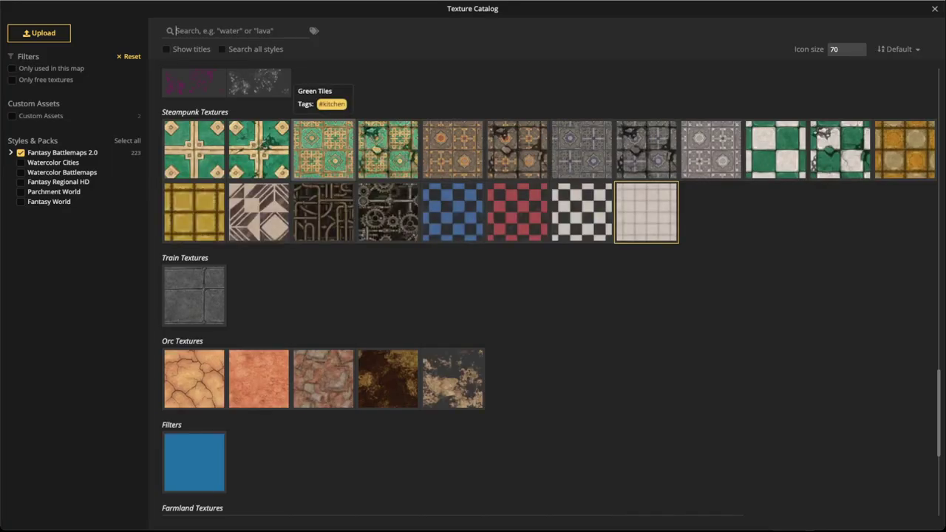
scroll(518, 300, "down", 1)
scroll(517, 300, "up", 5)
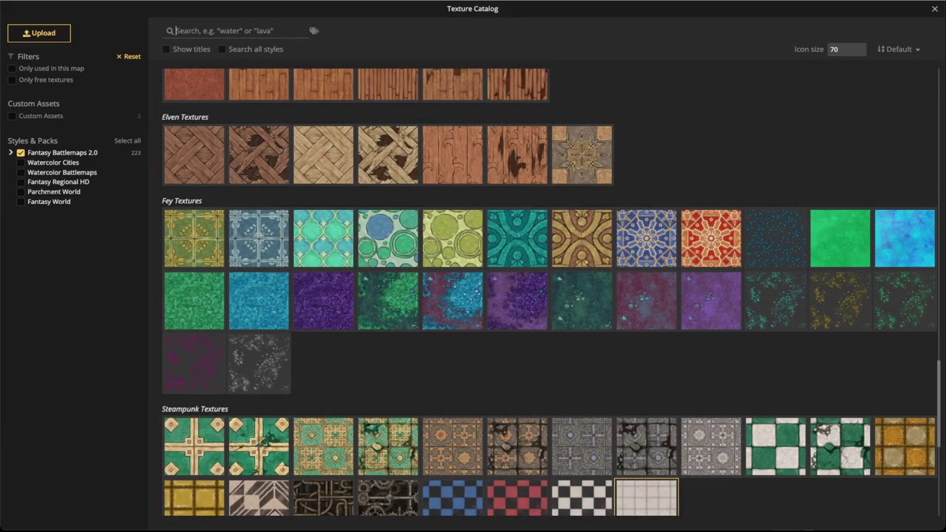
scroll(517, 300, "up", 4)
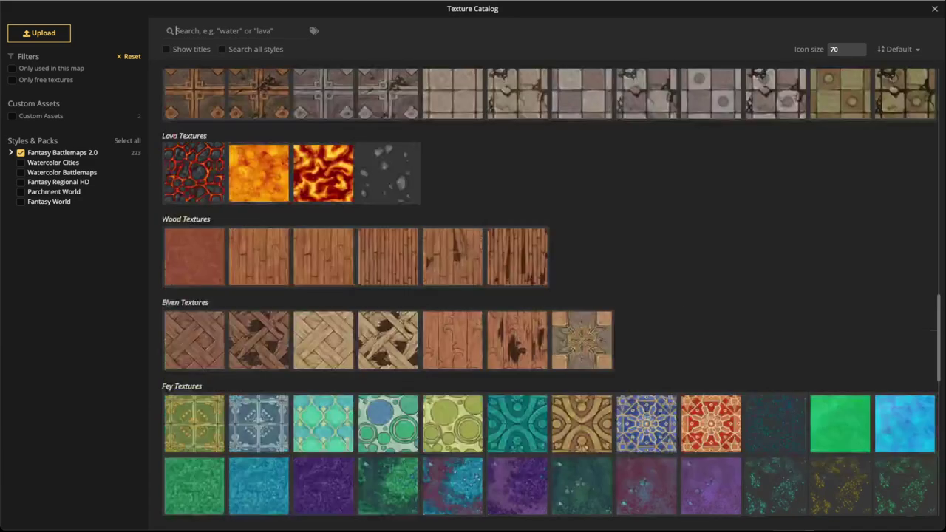
scroll(518, 301, "up", 6)
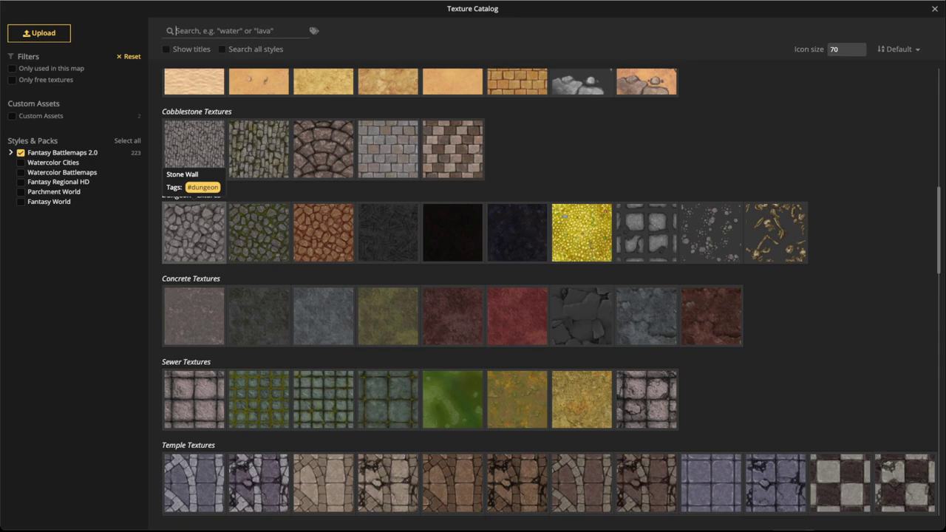
left_click(193, 232)
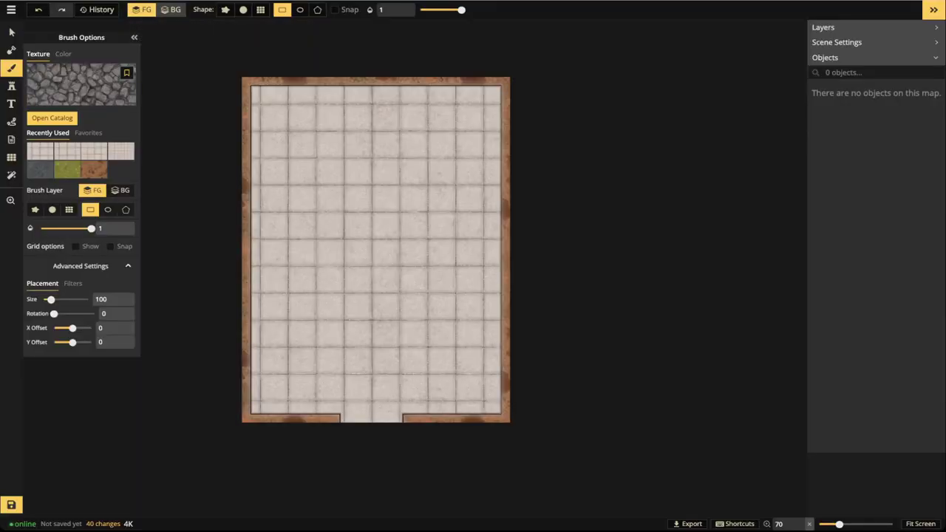
- Paint the background layer with the Stone Wall texture using a rectangle that covers the whole map
left_click(171, 10)
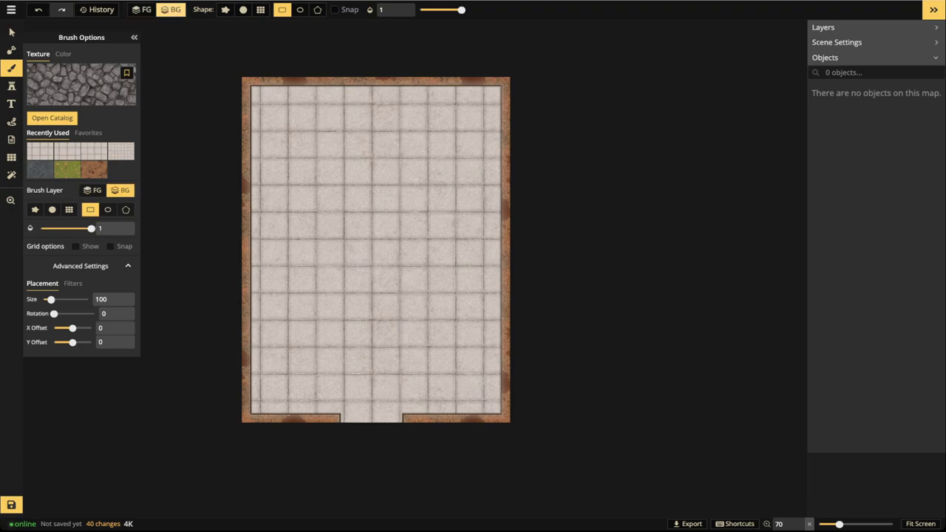
left_click_drag(194, 34, 542, 465)
left_click(320, 482)
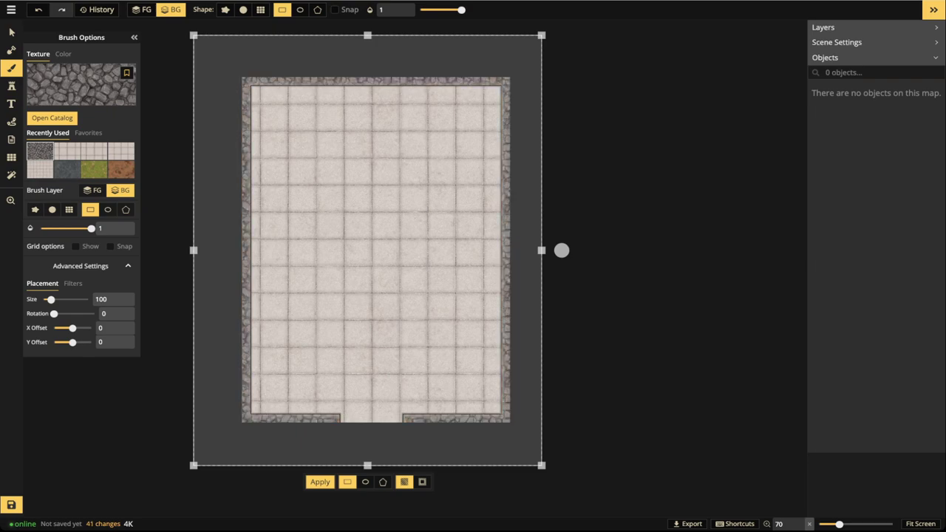
- Darken the Stone Wall texture to a brightness of 63, reapply it to the background rectangle and finish the shape
left_click(73, 284)
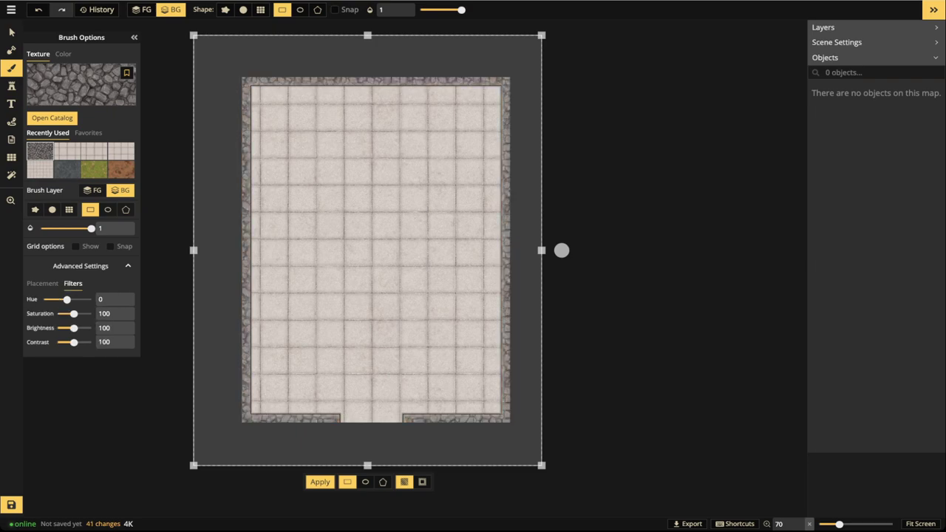
left_click_drag(74, 328, 70, 328)
key("Left")
key("Left")
key("Left")
key("Left")
key("Left")
key("Left")
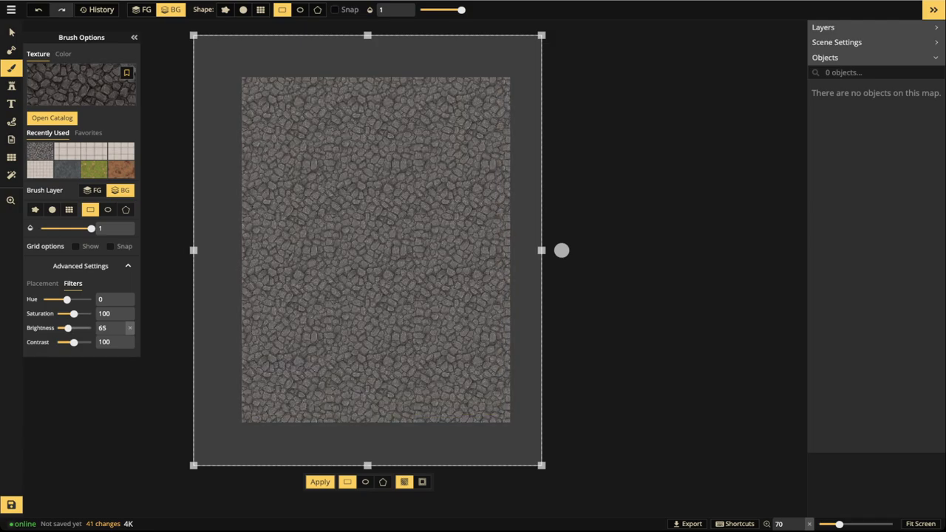
key("Left")
key("Left")
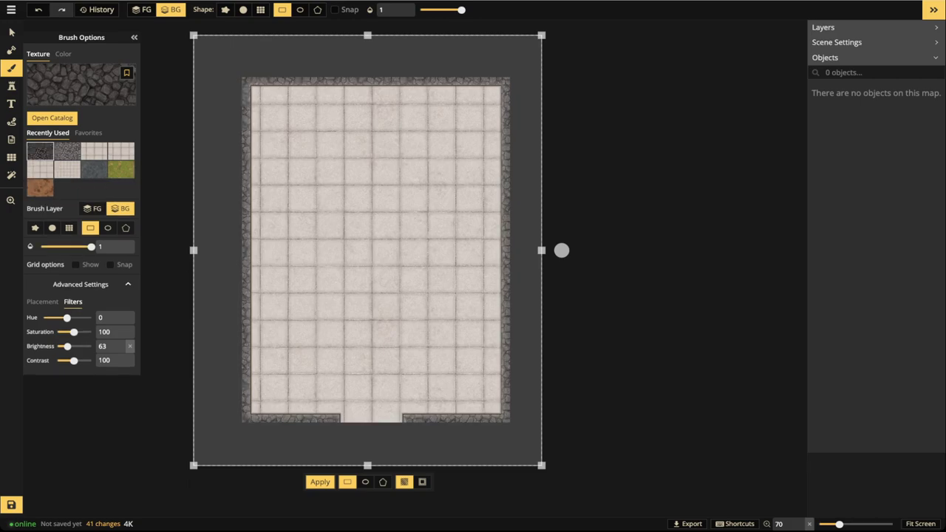
key("Escape")
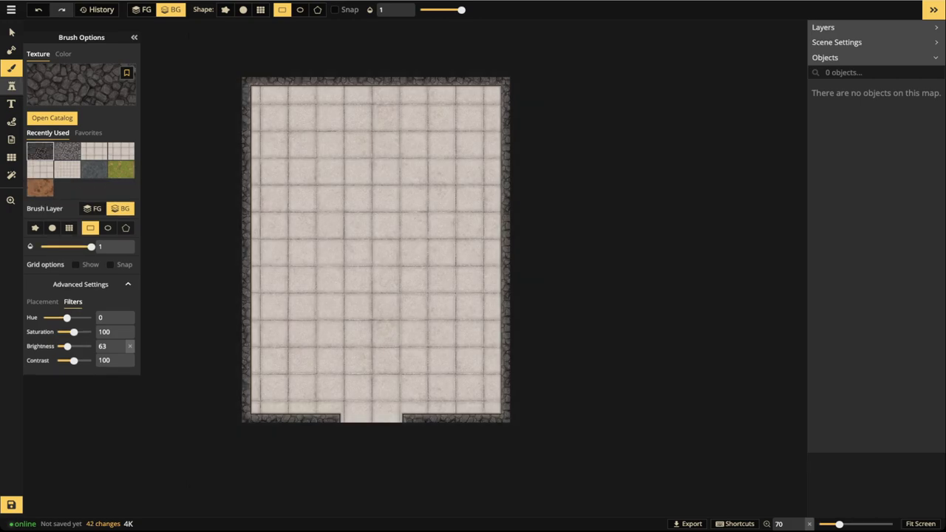
- Change the foreground mask's stroke color to black (000000) in the advanced mask settings
left_click(11, 51)
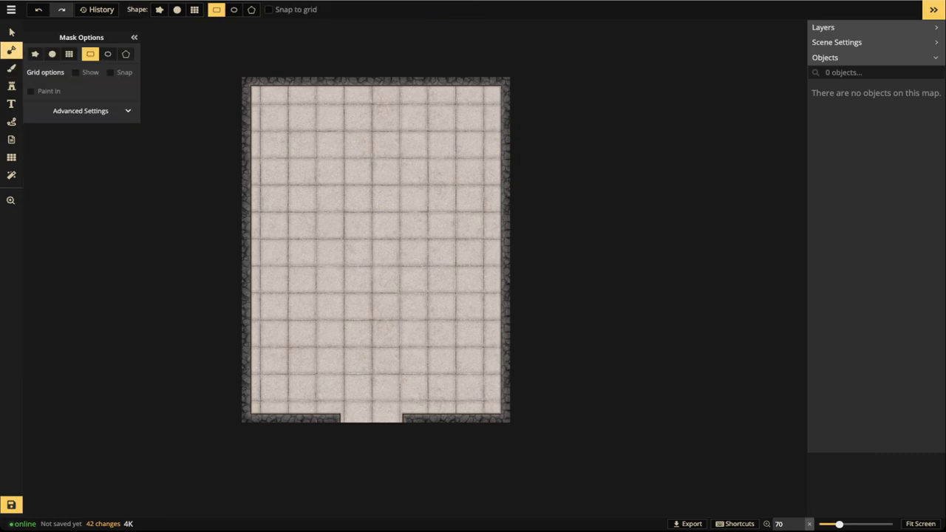
left_click(80, 111)
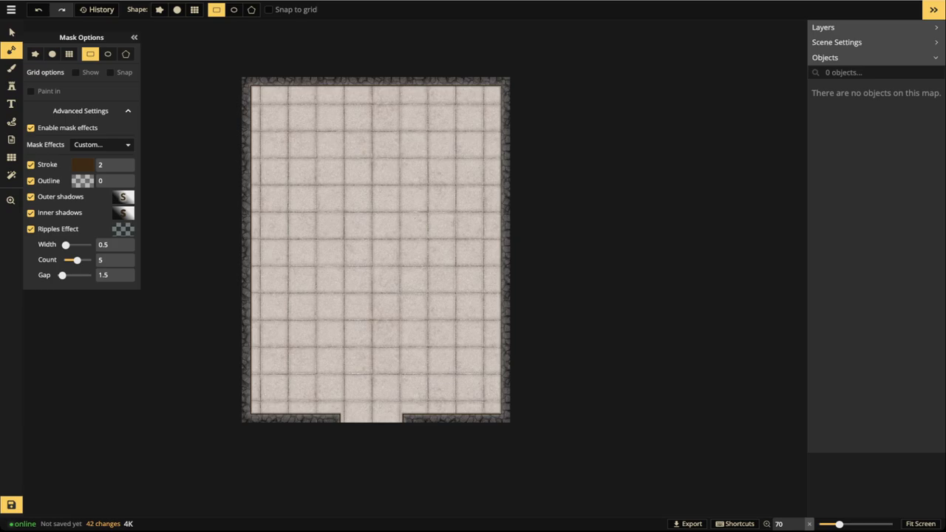
scroll(273, 281, "up", 5)
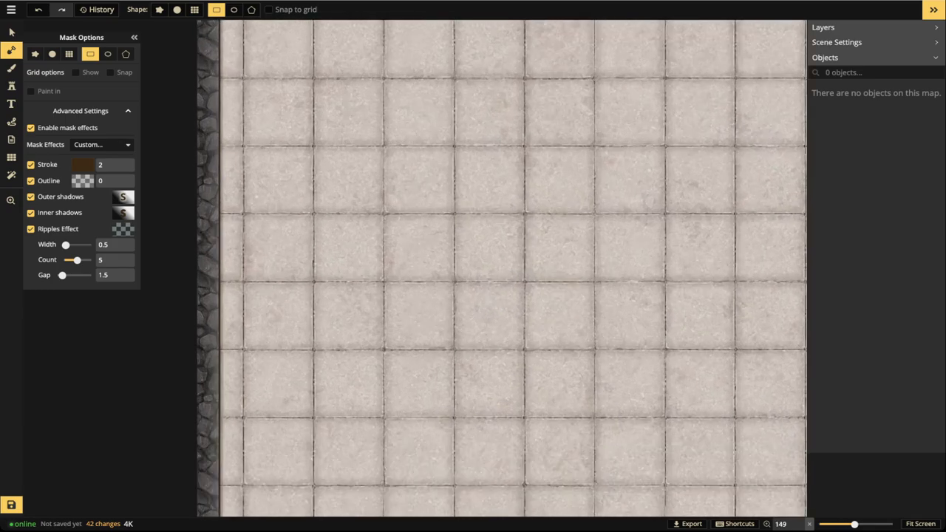
left_click_drag(274, 281, 304, 433)
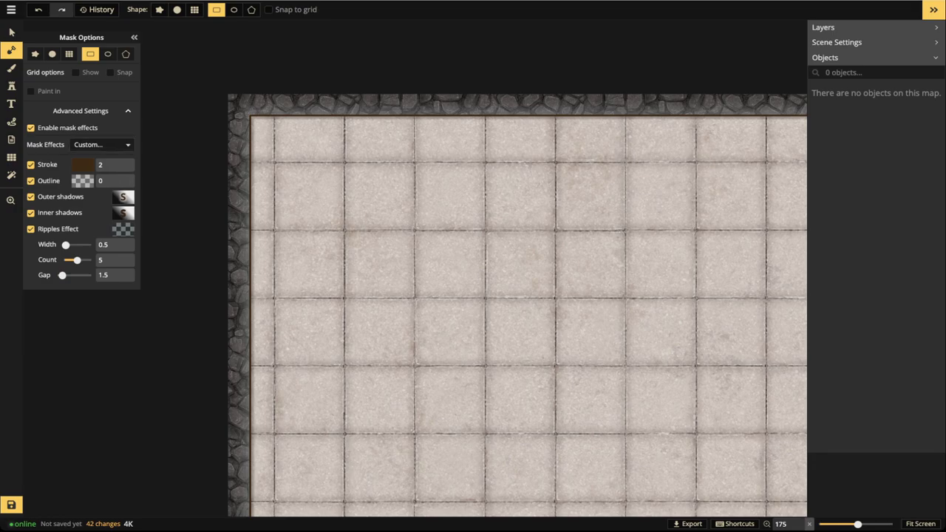
left_click(83, 164)
left_click(170, 231)
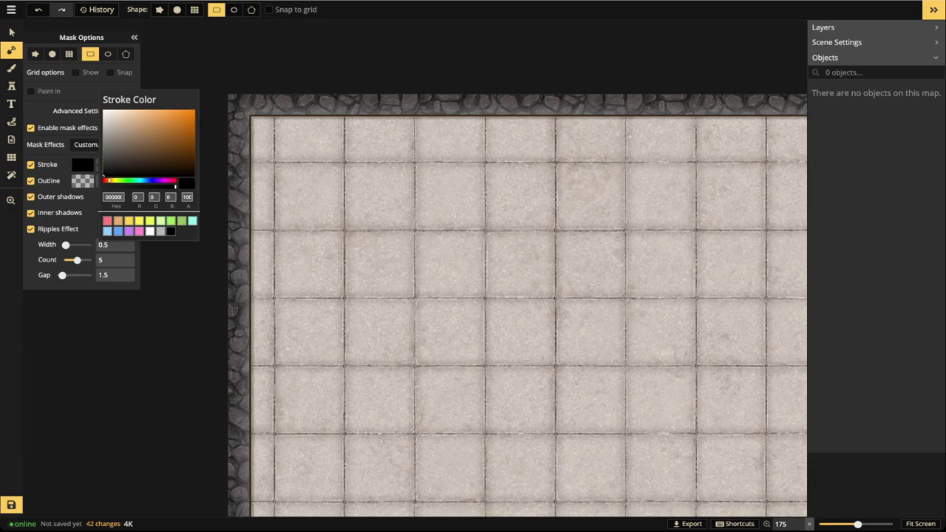
left_click(37, 57)
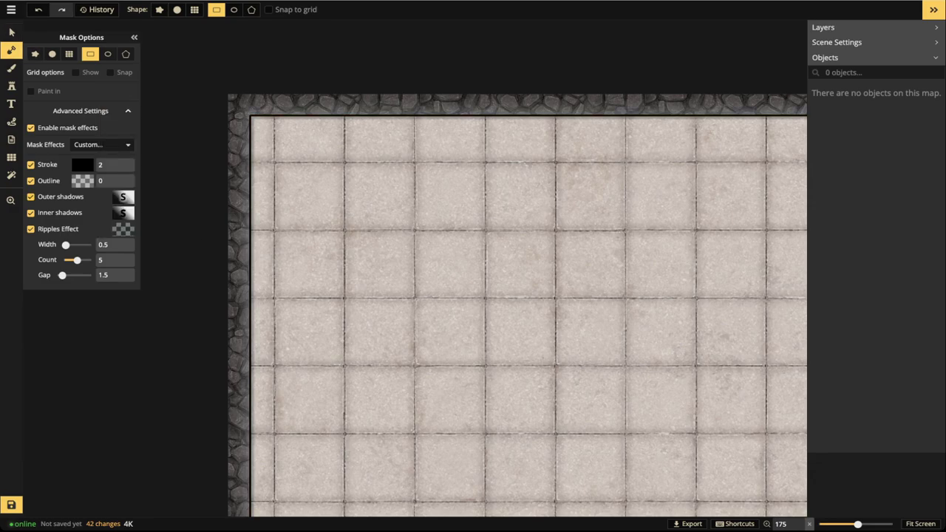
- Disable the mask's outline, outer shadows and ripples effects, toggling the inner shadows off and on again to compare
left_click(30, 181)
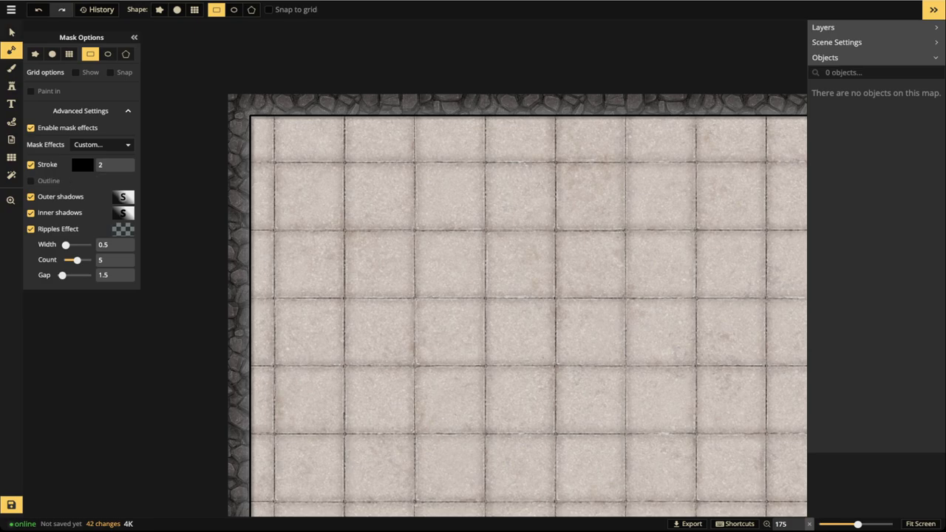
left_click(30, 196)
left_click(30, 213)
left_click(30, 229)
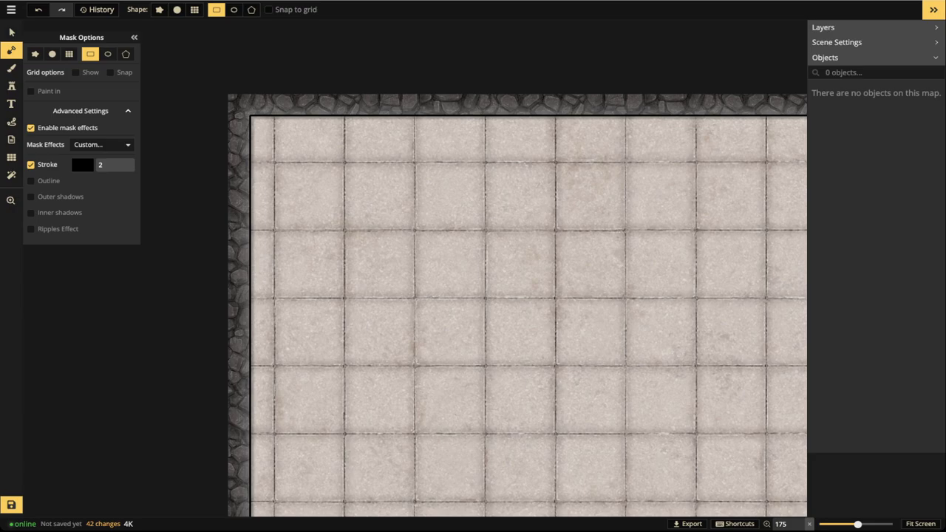
left_click(30, 229)
left_click(31, 213)
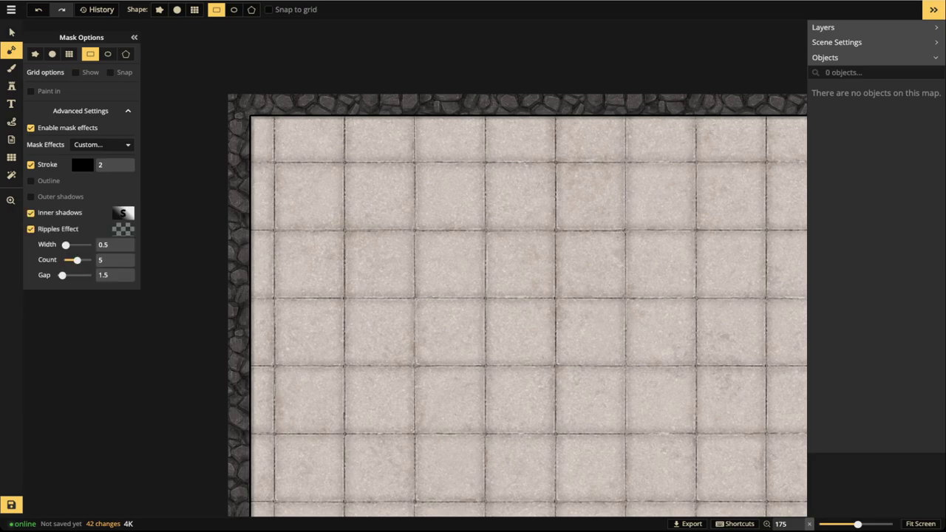
left_click(30, 229)
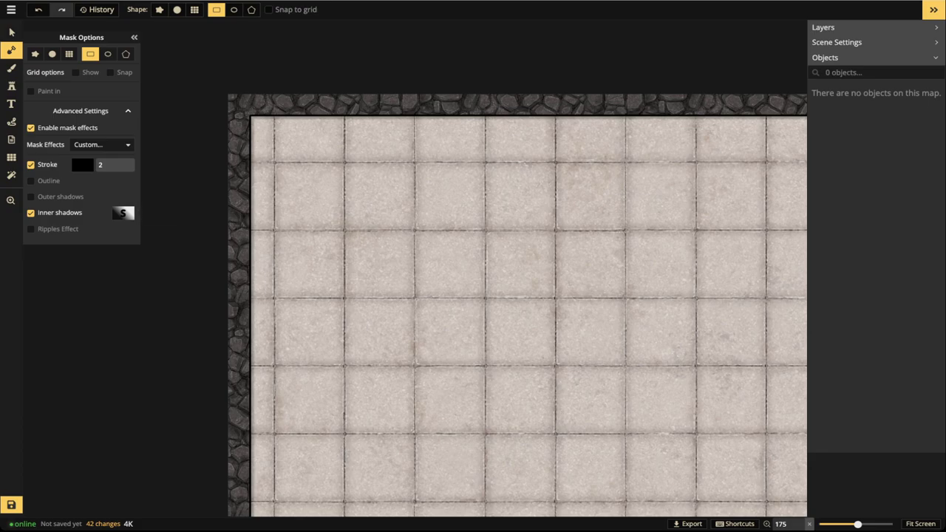
- Set the mask's inner shadow blur to 22 and raise the shadow color's opacity (A) to 64
left_click(123, 212)
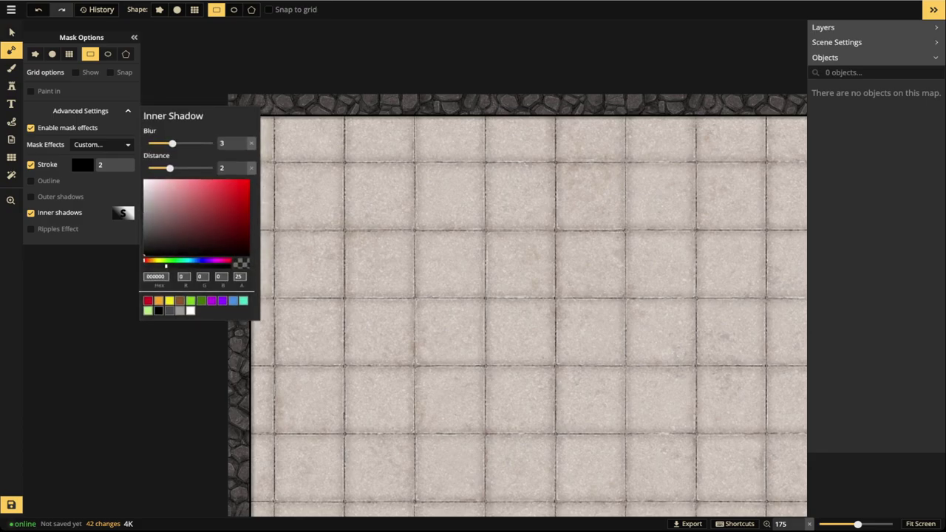
left_click_drag(172, 143, 190, 143)
left_click_drag(190, 144, 207, 143)
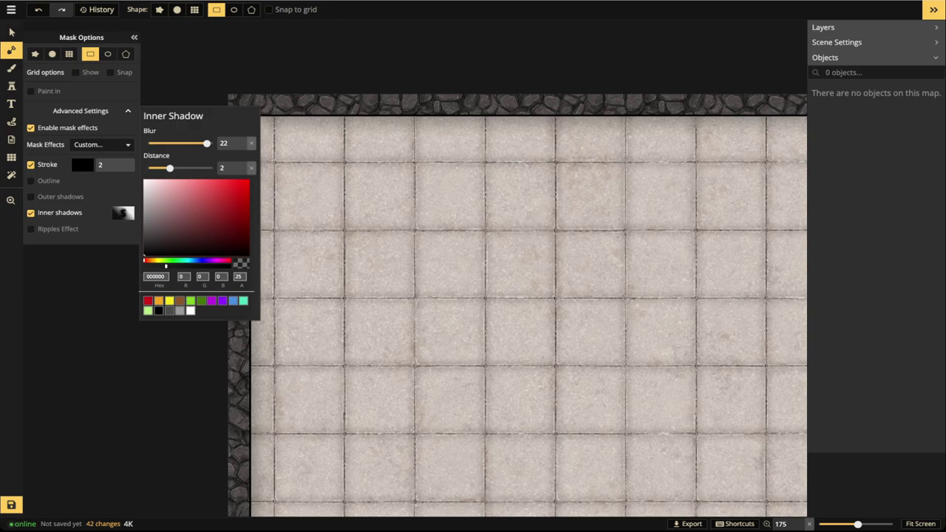
left_click_drag(166, 264, 179, 265)
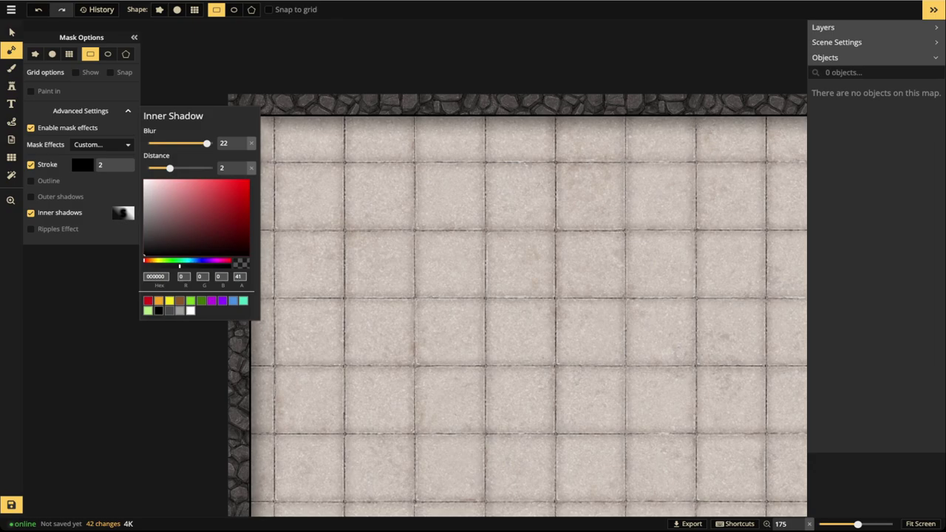
left_click_drag(179, 264, 189, 265)
left_click_drag(189, 265, 199, 264)
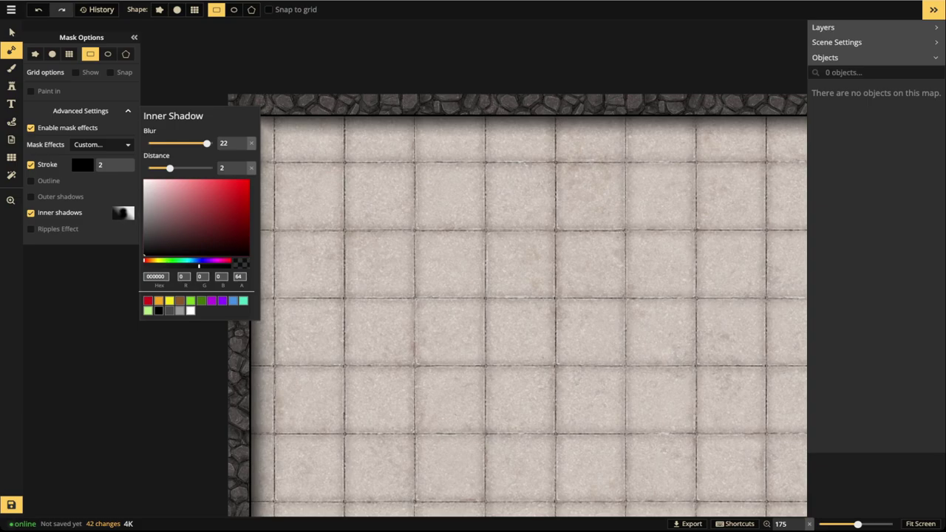
left_click(134, 37)
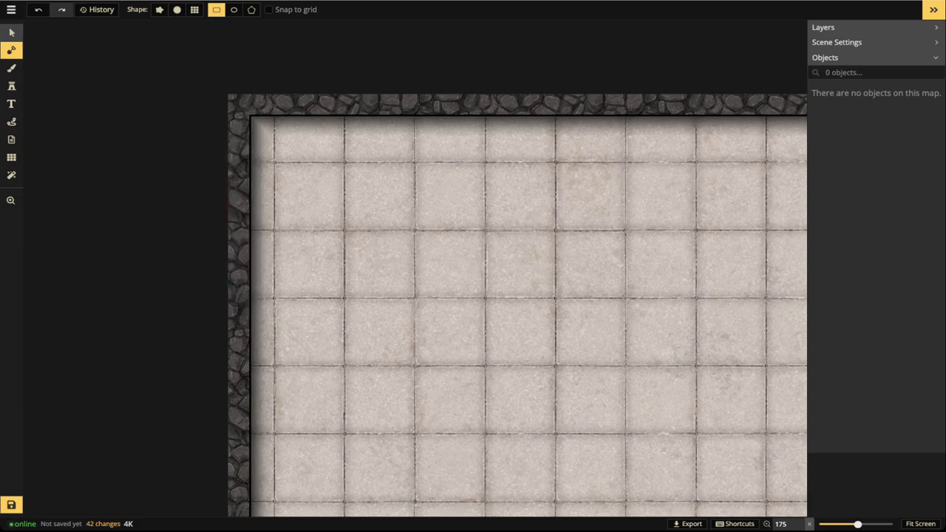
- Toggle the mask's inner shadows off and on again to compare the floor edges across the whole map
left_click(12, 32)
scroll(300, 207, "down", 5)
left_click_drag(435, 296, 437, 204)
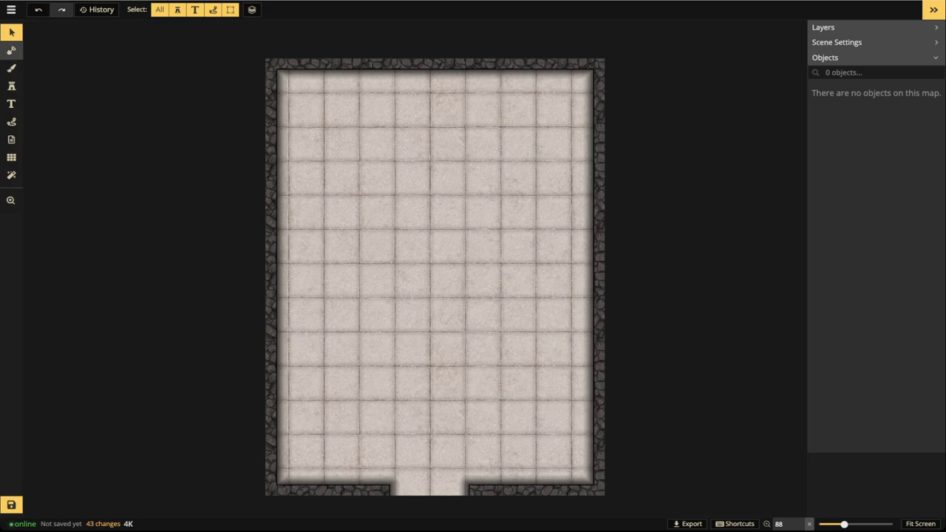
left_click(11, 50)
left_click(30, 212)
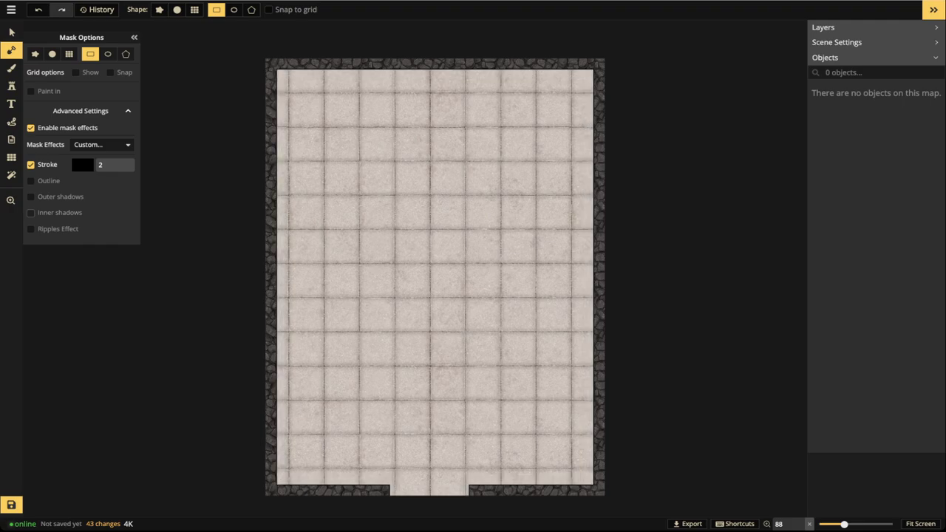
left_click(30, 213)
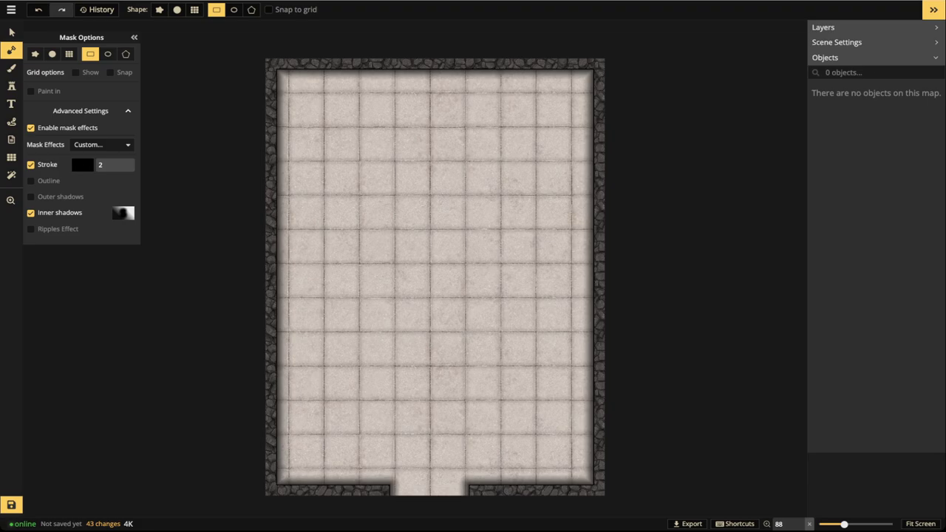
- Check the shadowed floor edges up close and over the whole map, and save the map
scroll(281, 79, "up", 8)
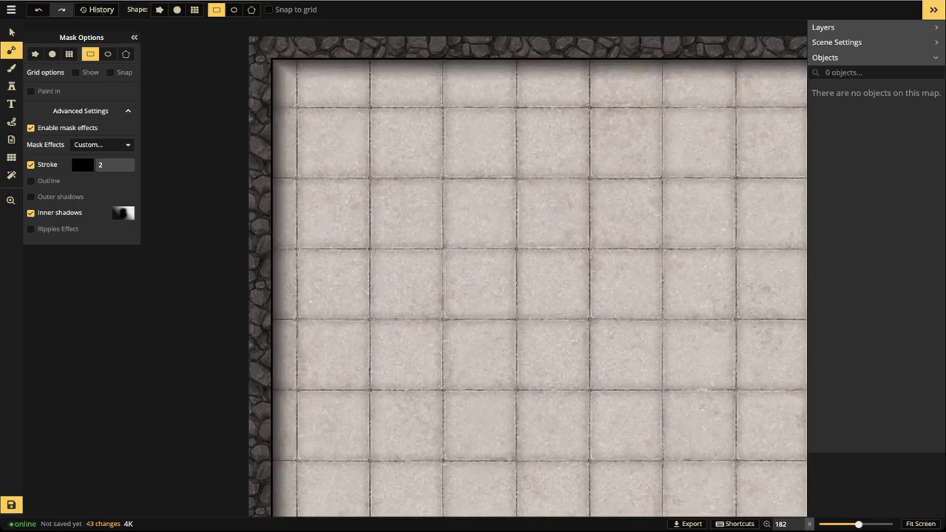
scroll(269, 231, "down", 5)
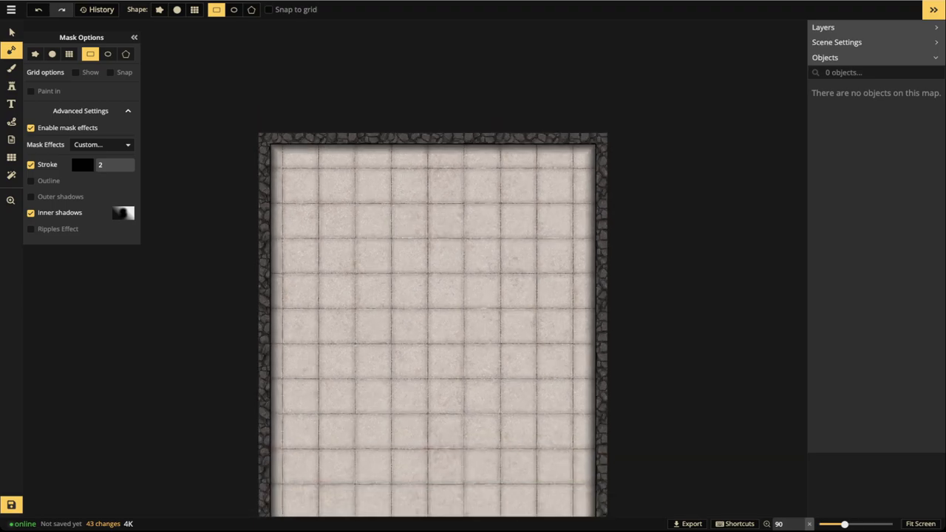
scroll(333, 382, "down", 1)
key("space")
left_click_drag(333, 382, 328, 286)
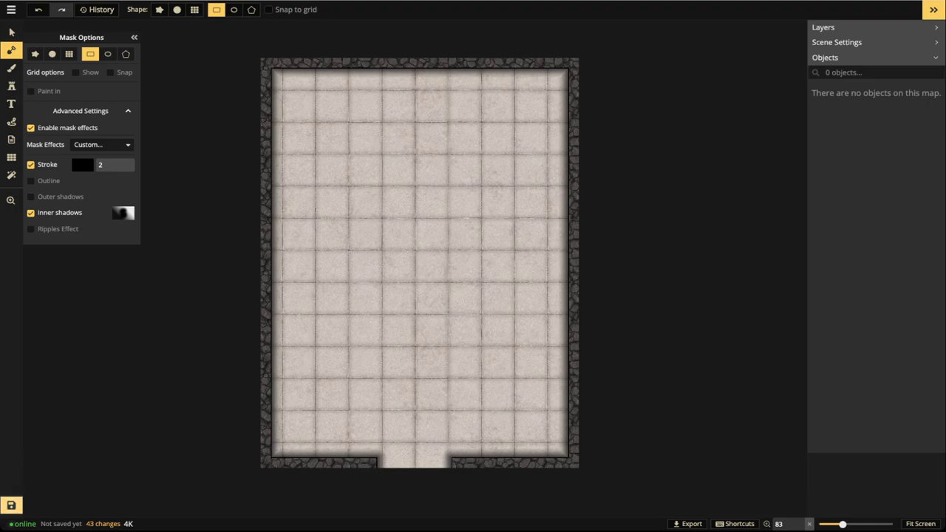
key("ctrl+s")
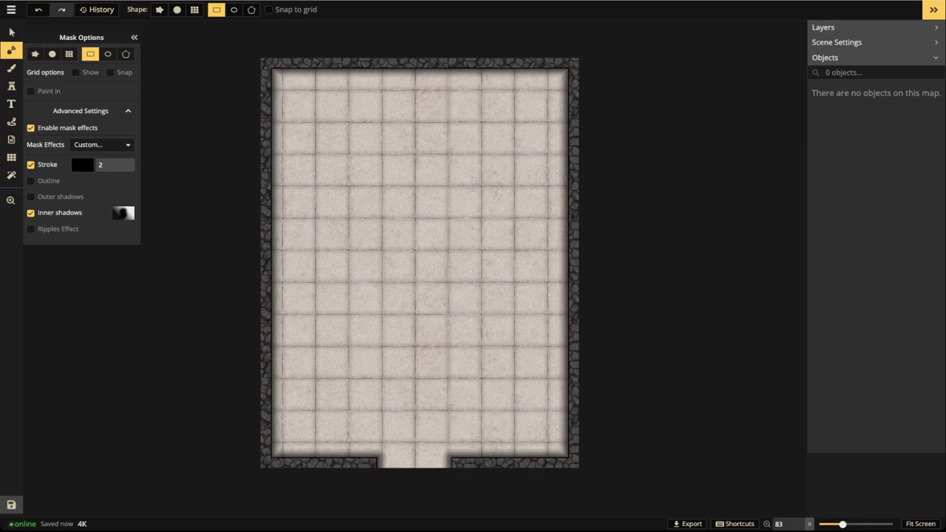
- Search the stamp catalog for "statue", expand the Temple marble and brass wall statue sets, and choose the first Marble Wall Sculpture
left_click(11, 86)
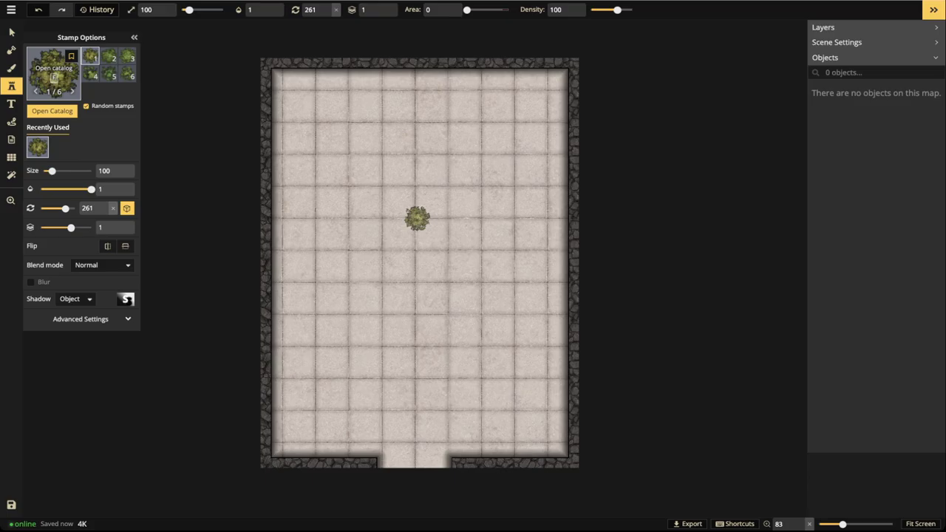
left_click(54, 74)
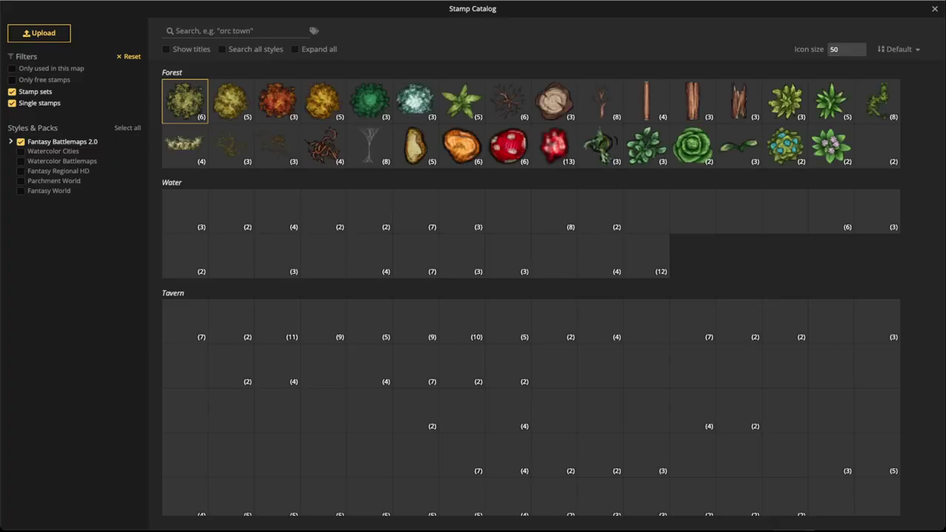
left_click(213, 31)
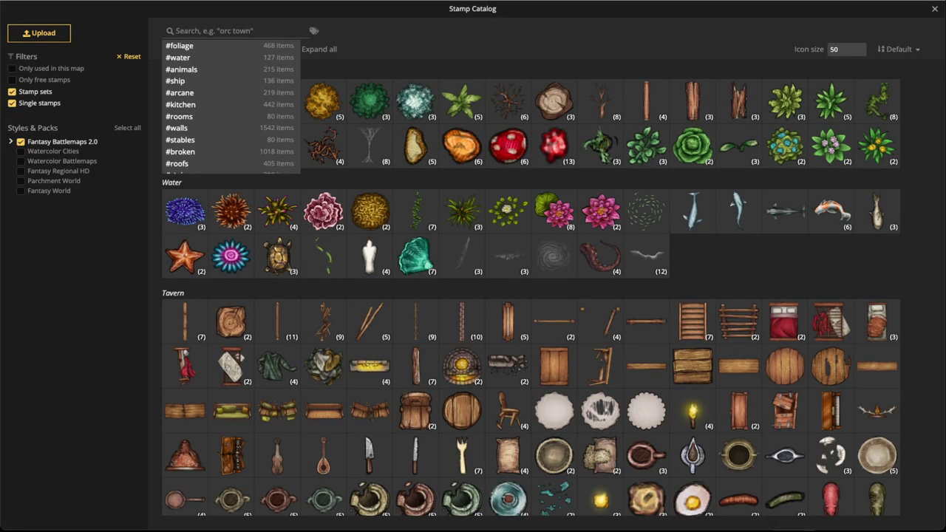
type("statue")
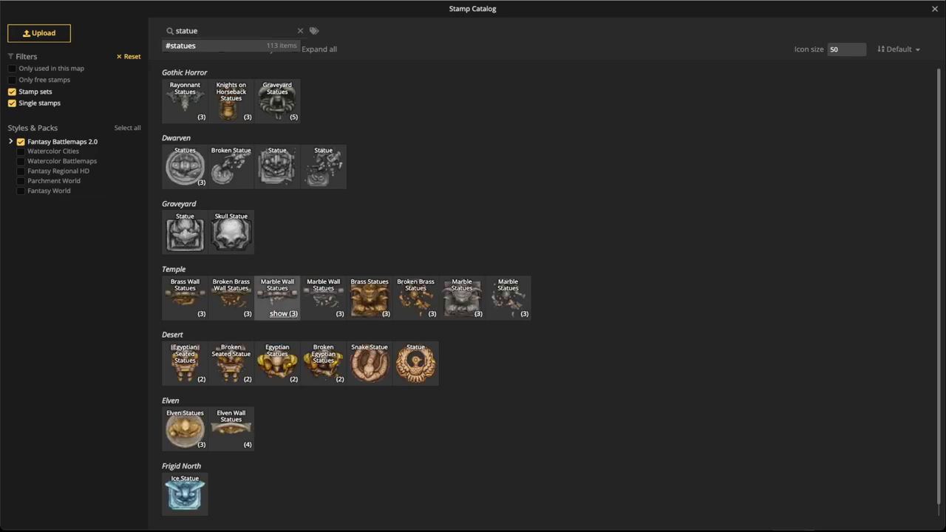
left_click(283, 313)
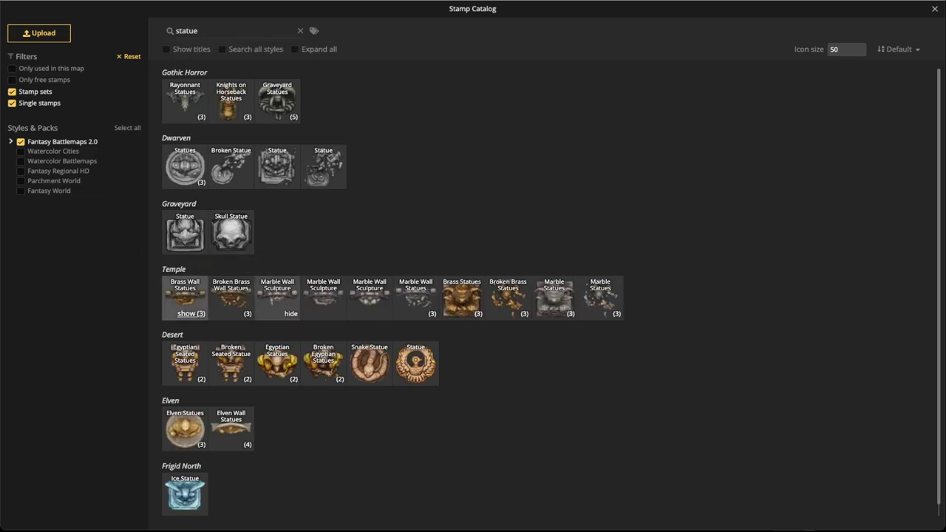
left_click(191, 313)
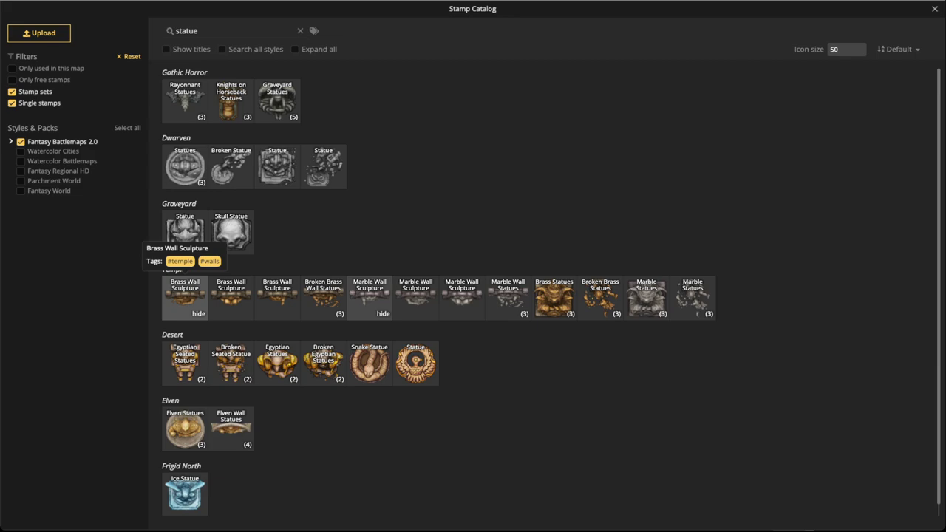
left_click(370, 296)
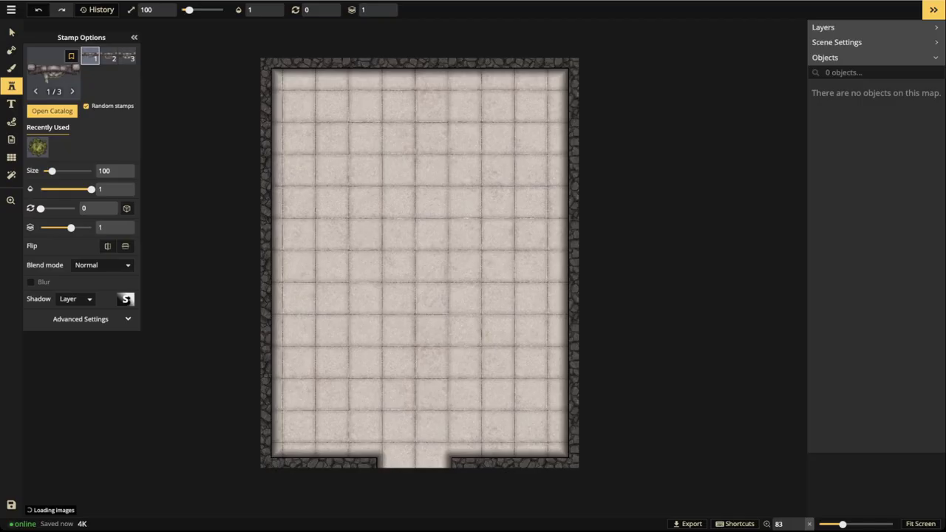
- Place the first marble wall statue at size 100 near the upper wall's left end and a horizontally flipped copy near its right end
scroll(403, 96, "up", 4)
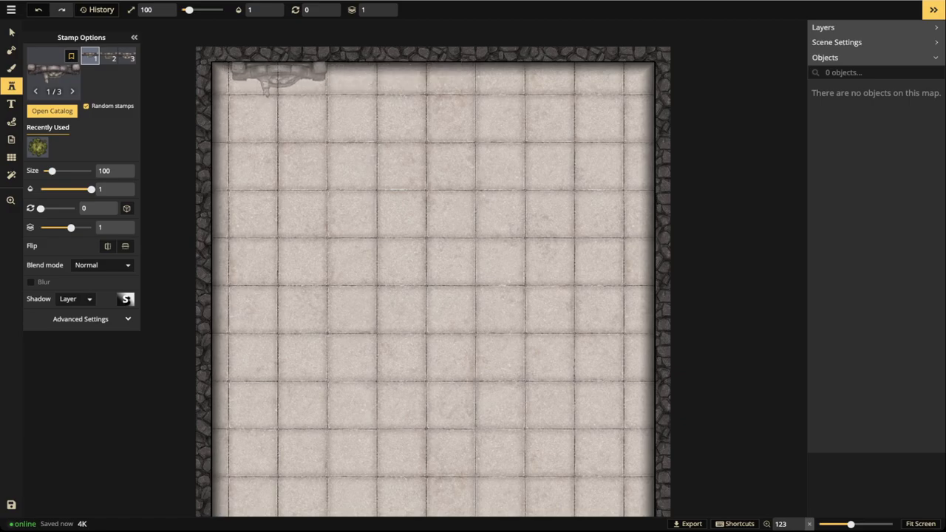
left_click(278, 77)
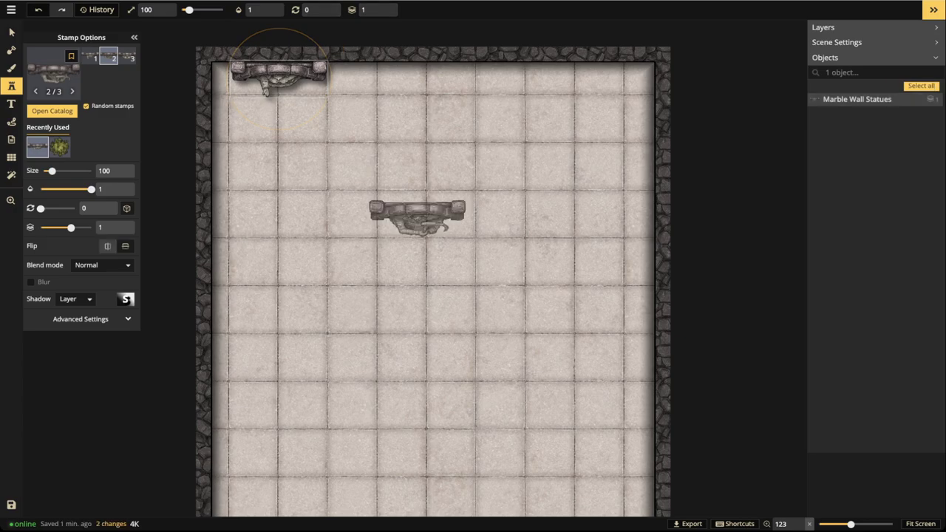
key("f")
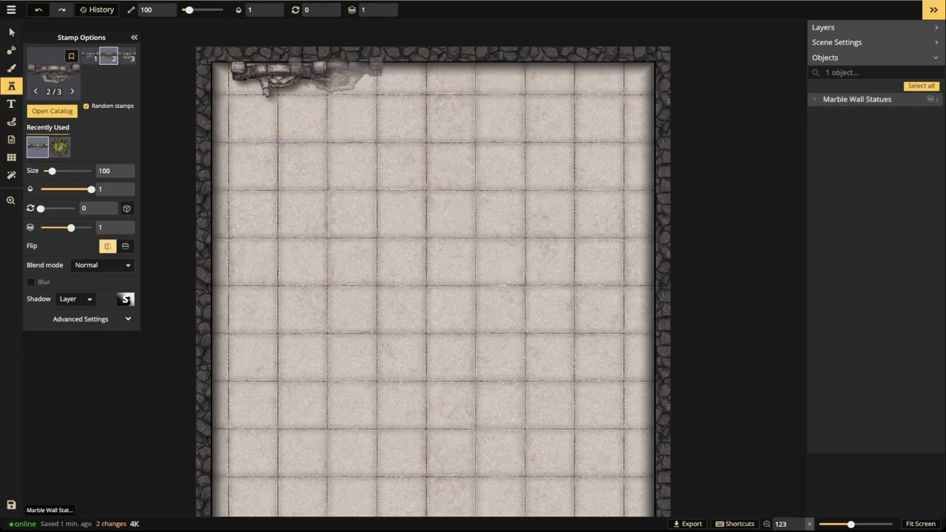
key("f")
key("f")
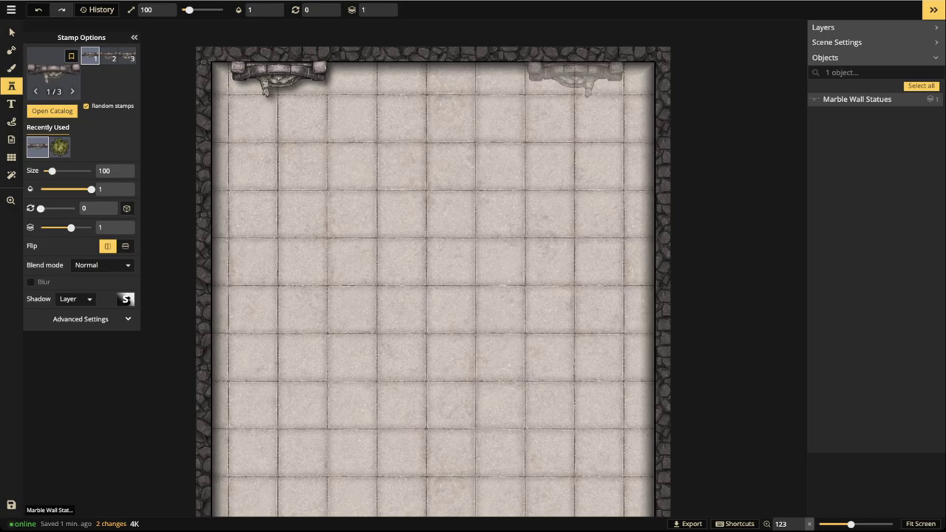
left_click(580, 77)
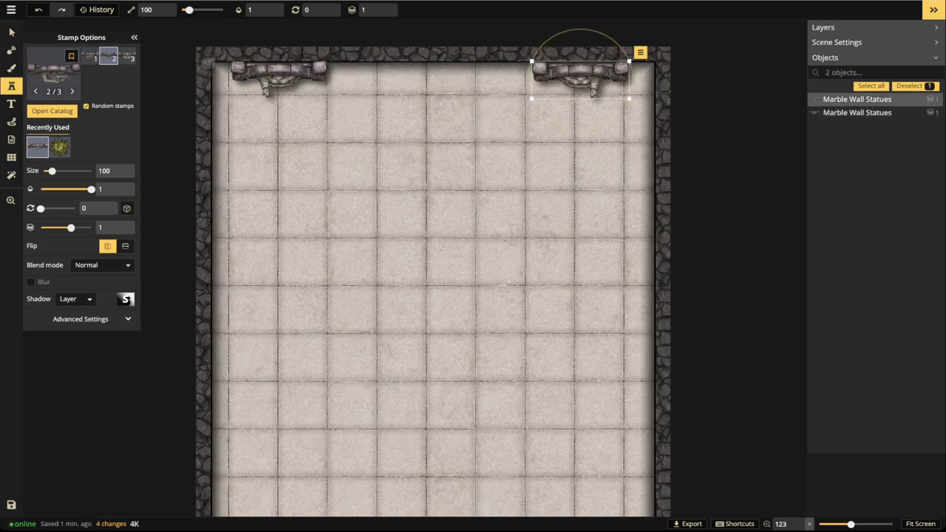
- Place the third Marble Wall Statues variant at size 150 on the upper wall, centered between the two smaller statues
left_click(128, 56)
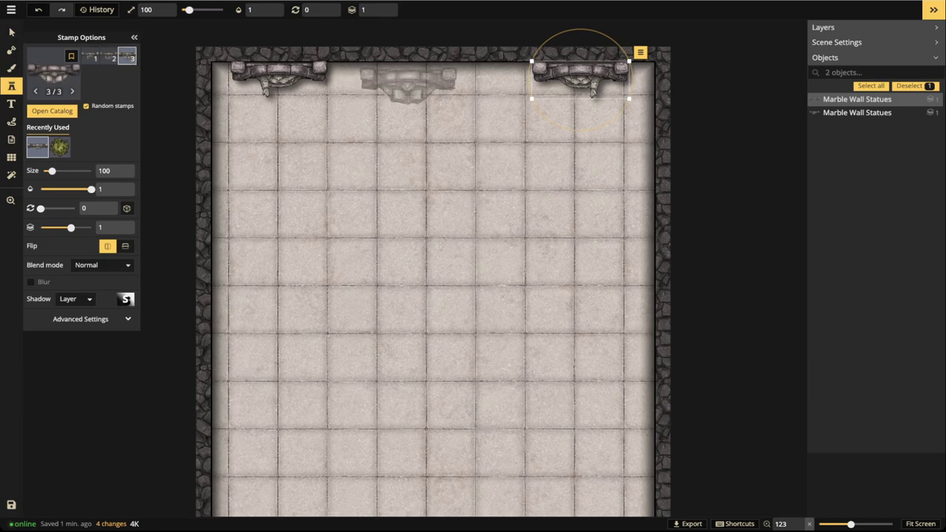
key("Escape")
key("bracketright")
key("bracketright")
scroll(427, 82, "up", 3)
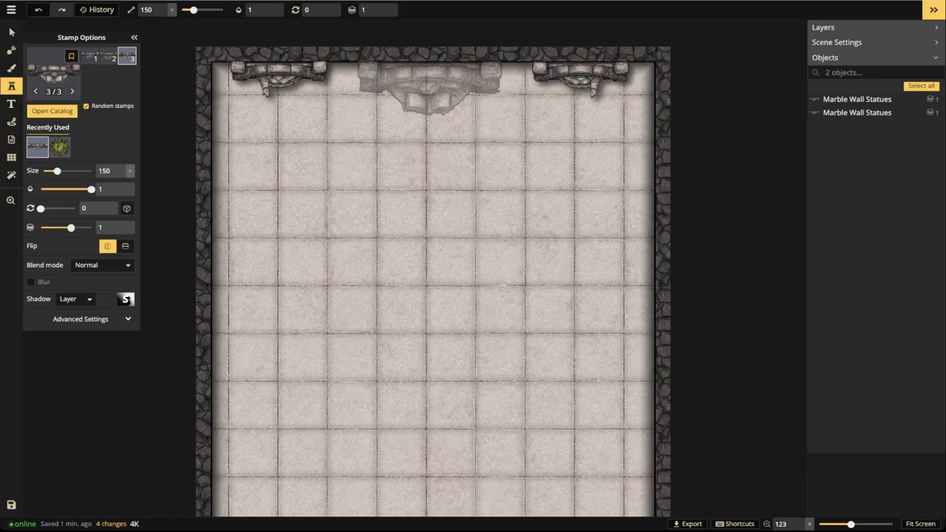
left_click(427, 83)
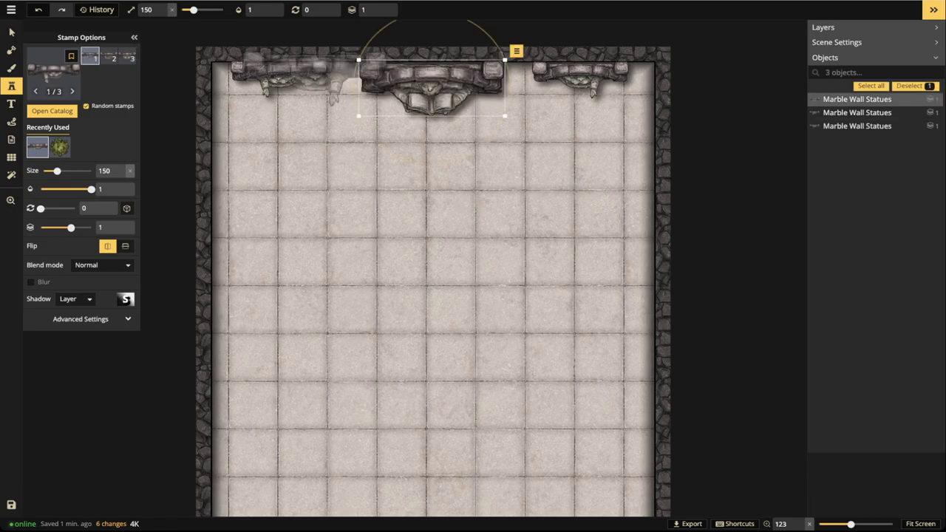
key("Escape")
scroll(306, 85, "down", 3)
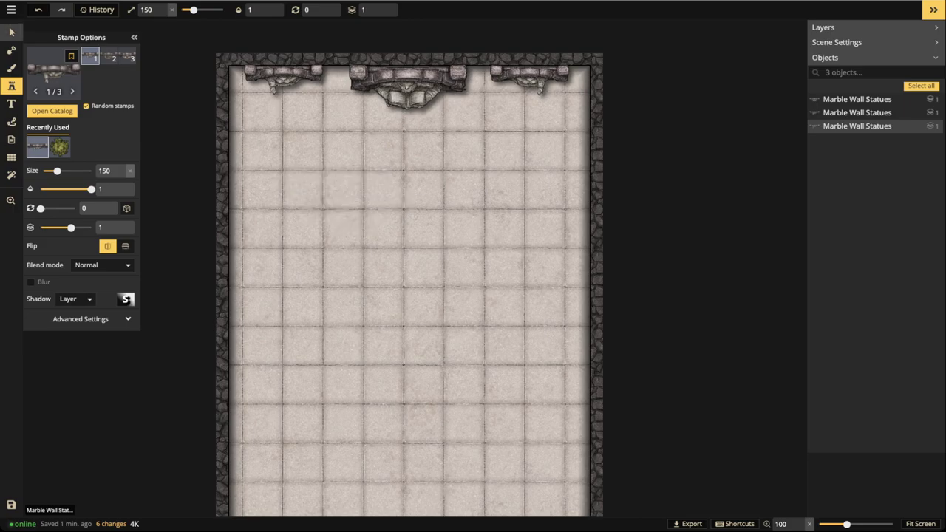
- Delete all three marble wall statues from the map
left_click(11, 33)
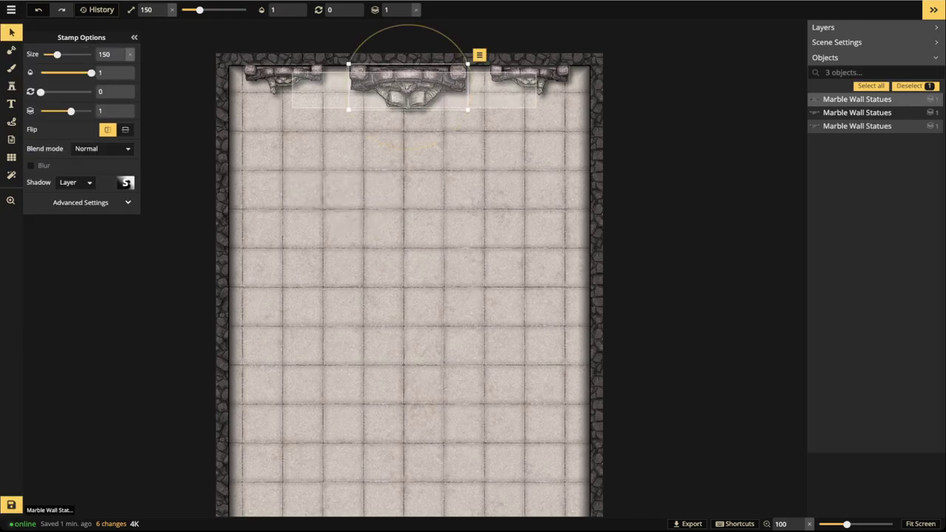
key("ctrl+a")
key("Delete")
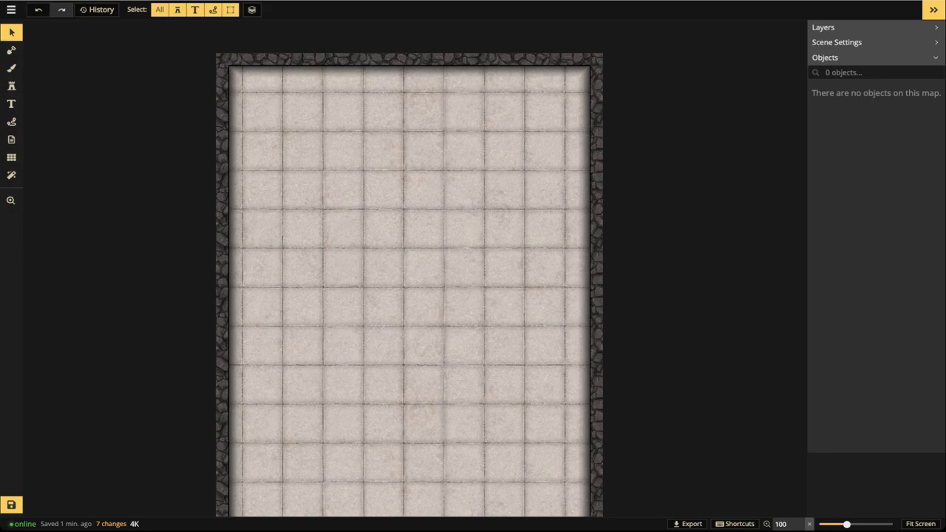
- Choose the Brass Wall Statues stamp set and place the third variant at size 97 against the upper wall near its right end
left_click(12, 86)
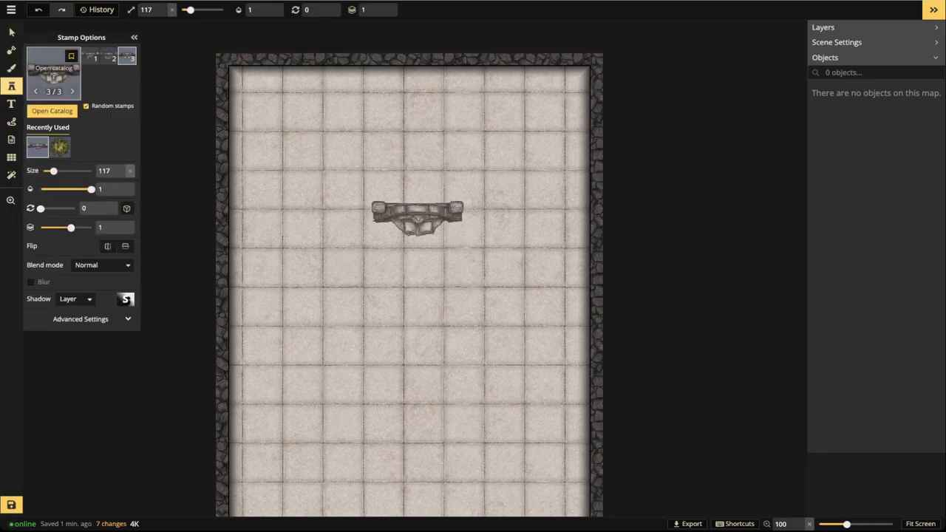
left_click(53, 110)
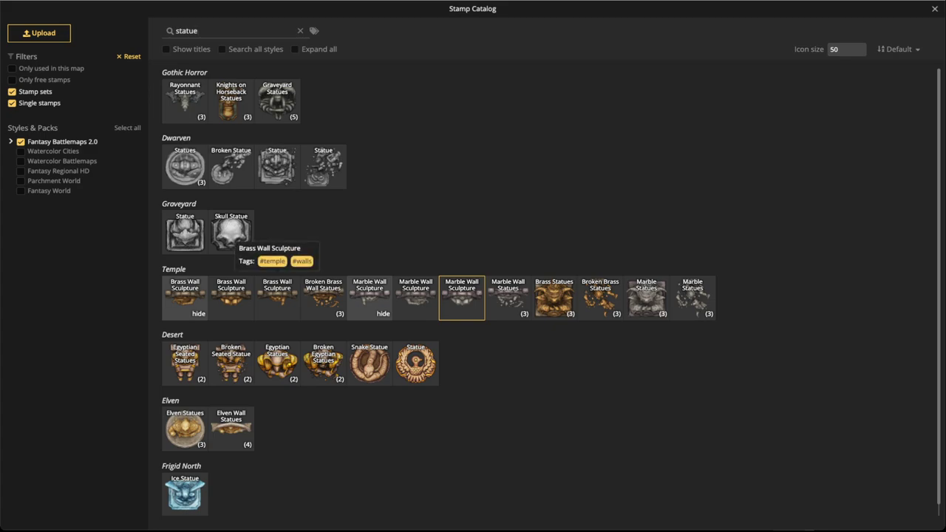
left_click(323, 298)
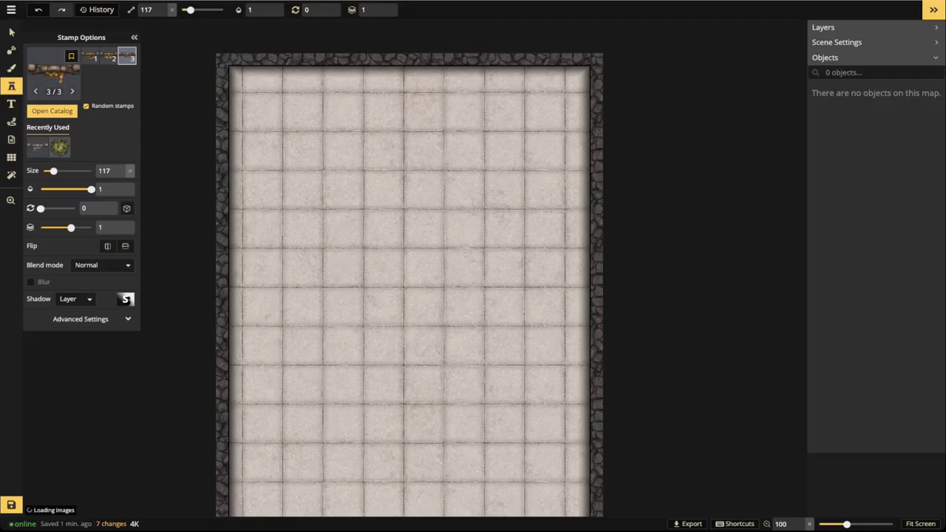
scroll(473, 96, "up", 1)
scroll(399, 100, "up", 2)
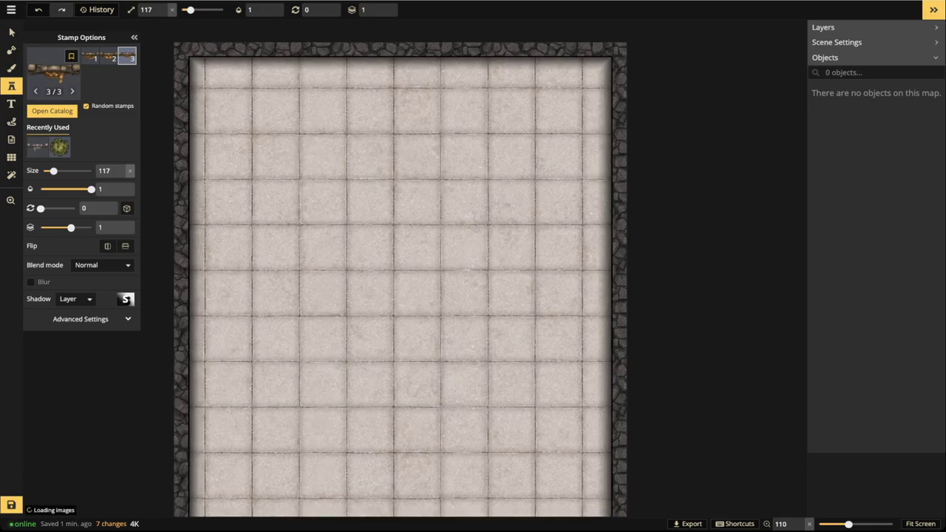
key("bracketleft")
key("bracketleft")
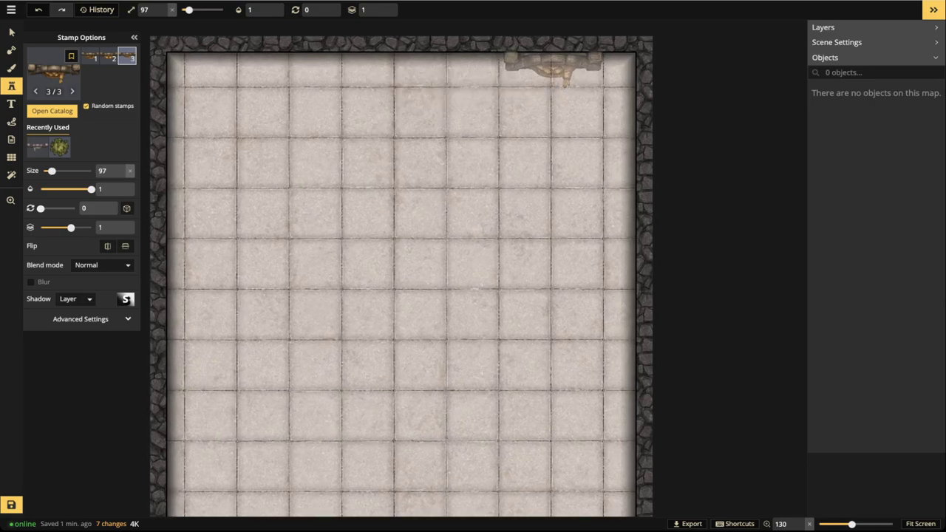
left_click(554, 71)
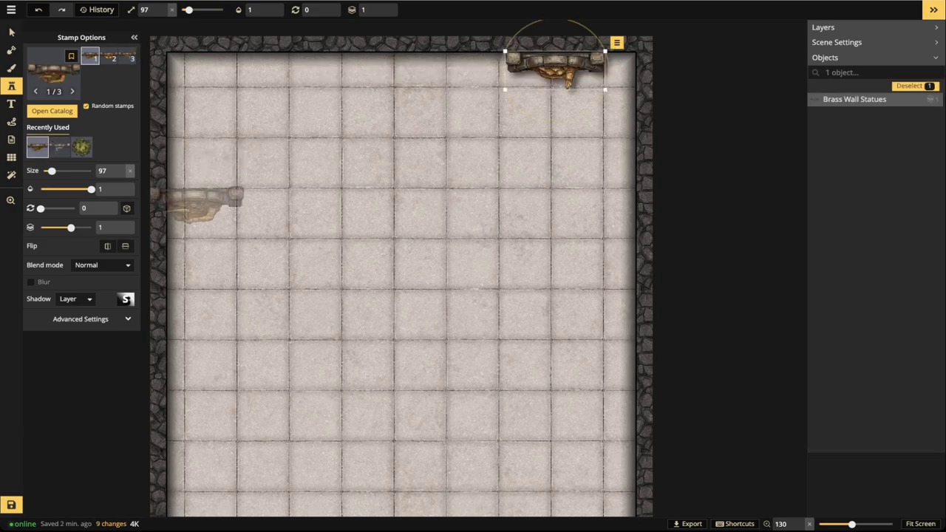
- Turn off random stamps and place a horizontally flipped copy of the third brass statue variant against the upper wall near its left end
left_click(417, 216)
left_click(86, 106)
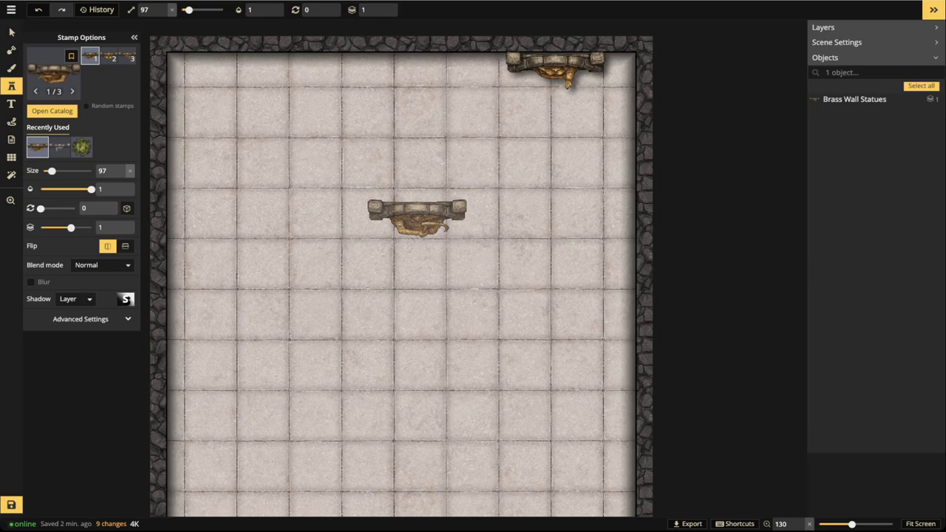
left_click(127, 56)
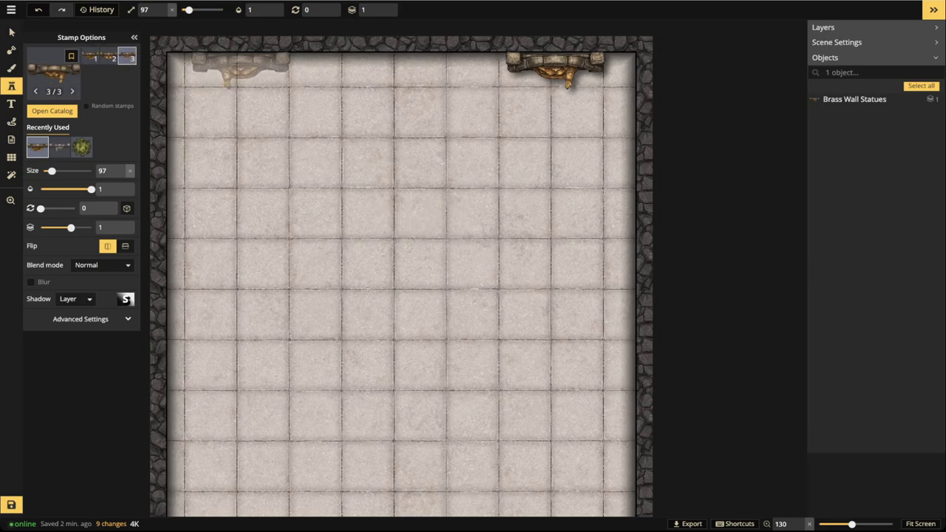
left_click(241, 71)
left_click_drag(241, 70, 242, 70)
- Place the second Brass Wall Statues variant at size 147 on the upper wall between the two smaller statues
left_click(108, 56)
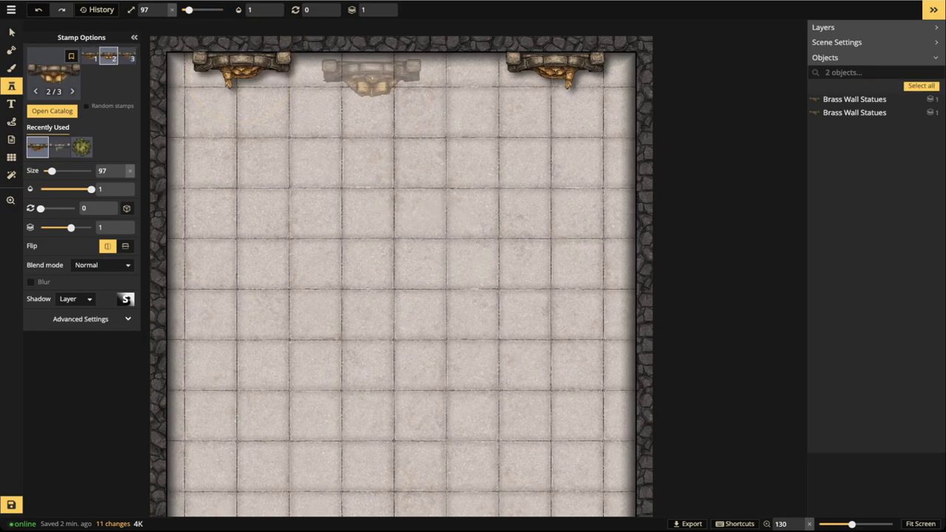
scroll(397, 82, "up", 5)
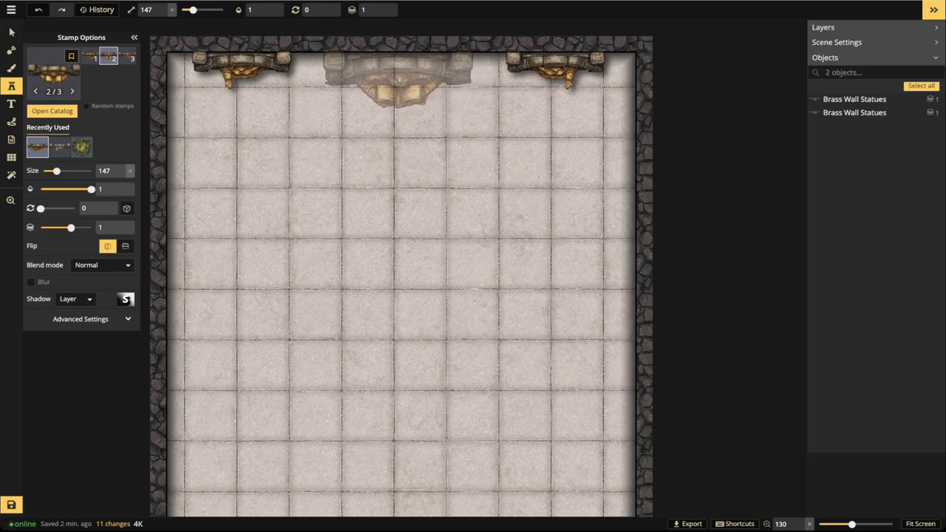
left_click(396, 79)
scroll(370, 96, "down", 3)
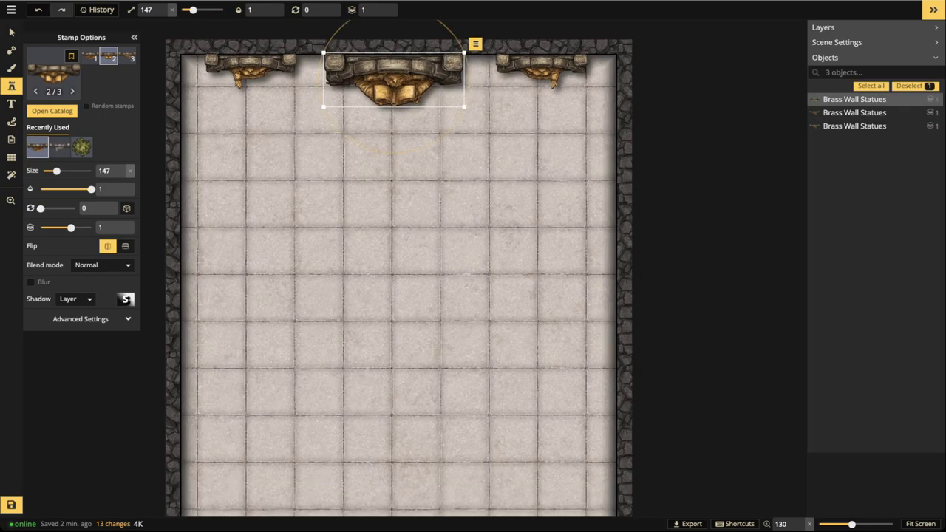
left_click_drag(386, 264, 395, 295)
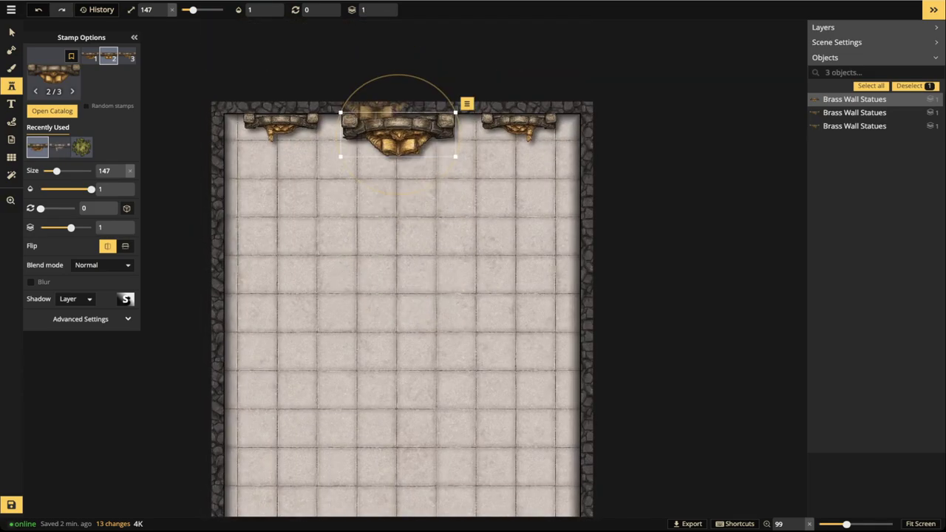
- Nudge the large brass statue slightly left to center it on the upper wall, and deselect it
left_click(11, 32)
scroll(415, 162, "up", 3)
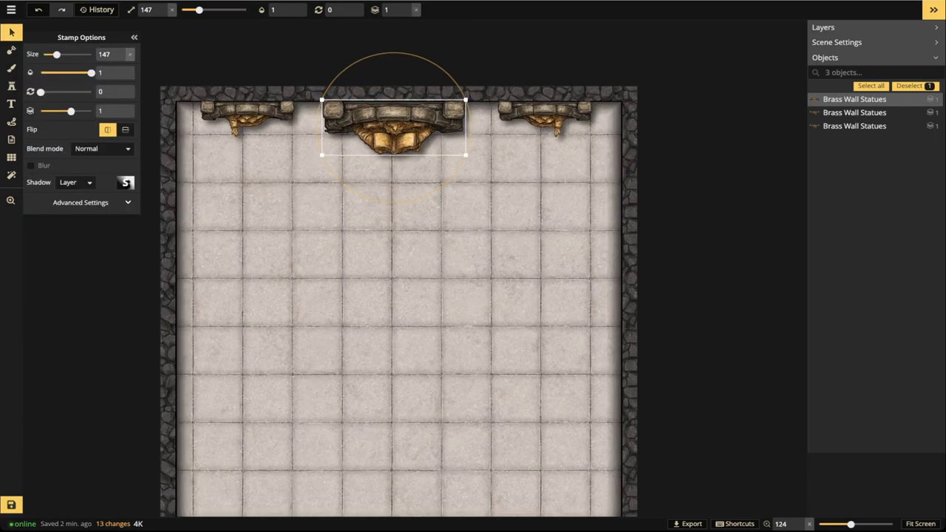
key("Left")
key("Left")
key("Left")
key("Left")
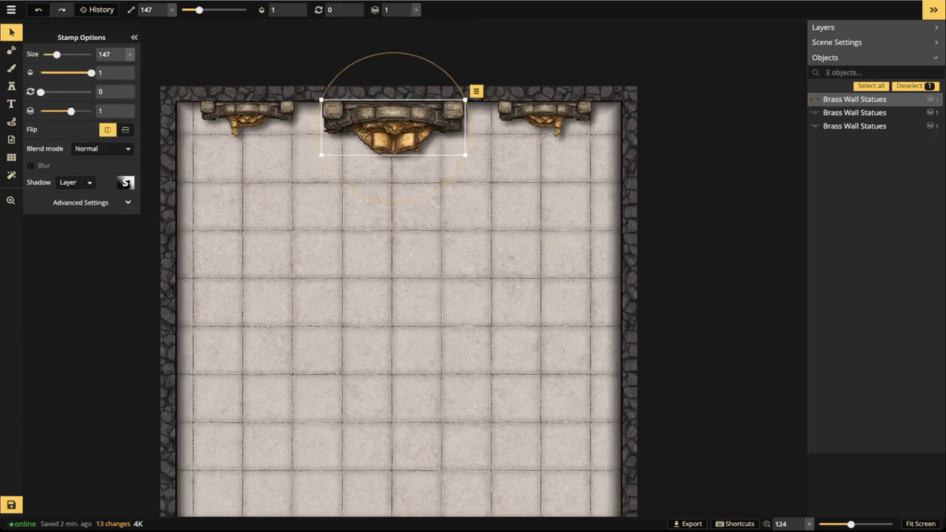
key("Left")
key("Left")
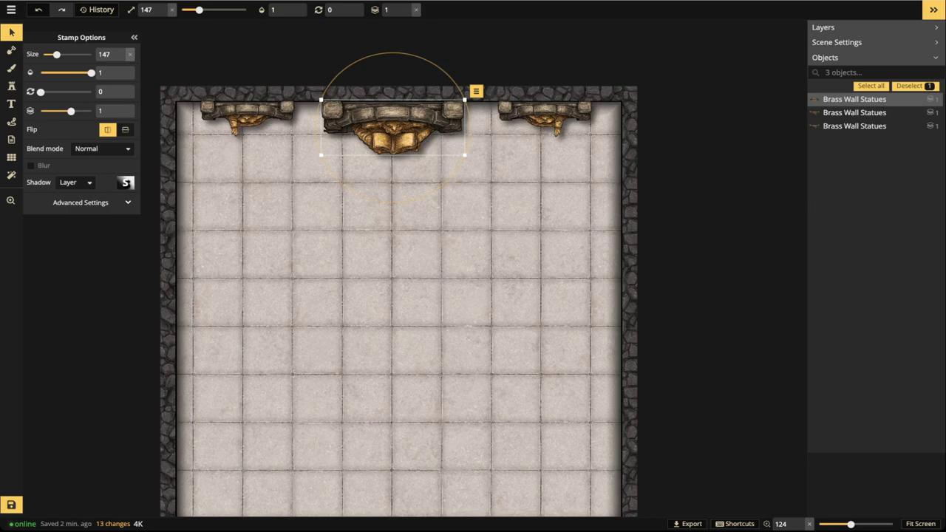
left_click(252, 379)
scroll(253, 380, "down", 3)
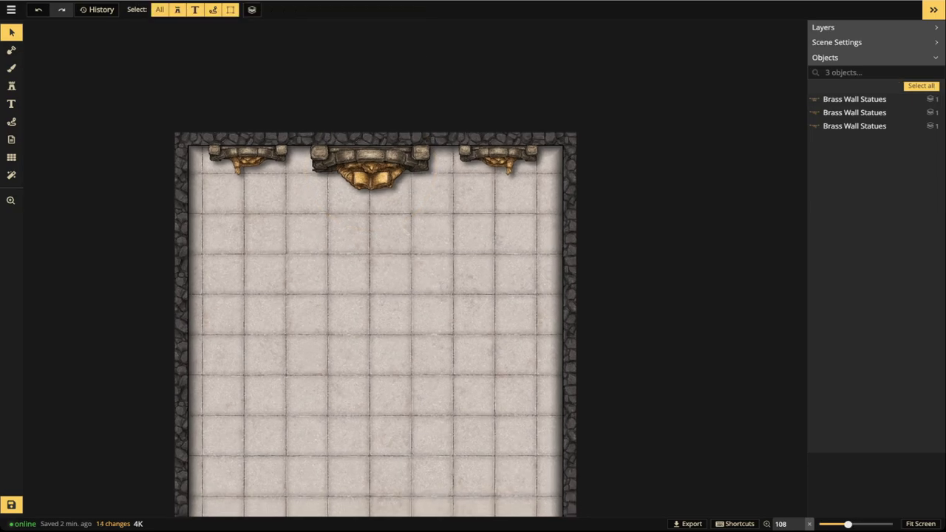
key("space")
left_click_drag(253, 379, 284, 328)
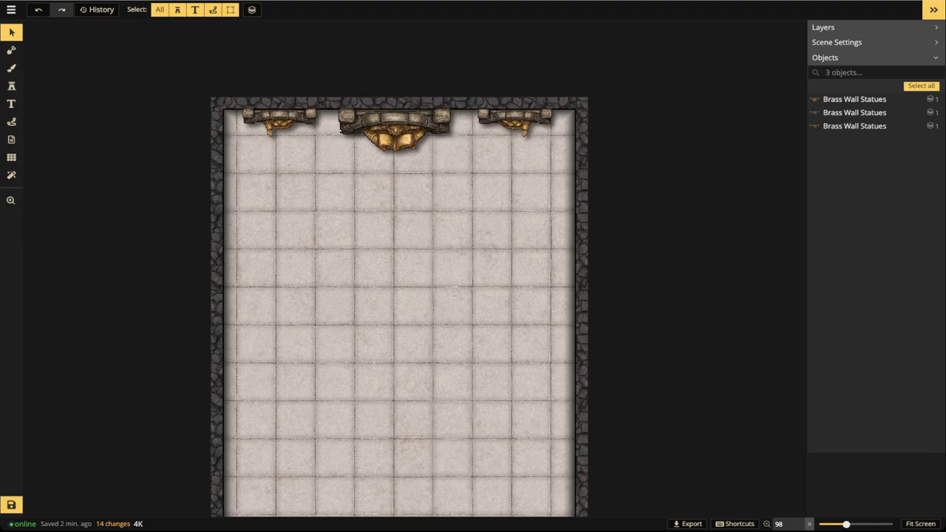
scroll(379, 181, "up", 1)
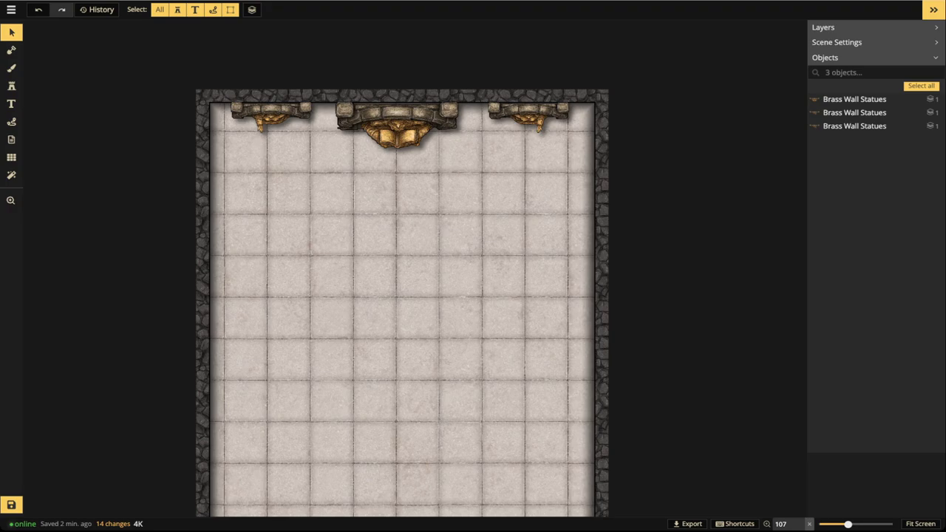
scroll(239, 440, "down", 2)
left_click_drag(239, 440, 240, 356)
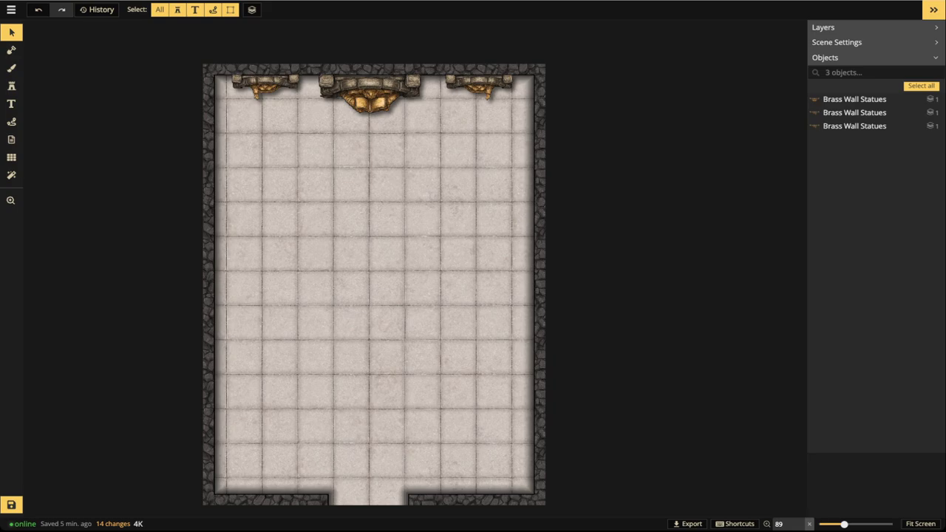
left_click(266, 85)
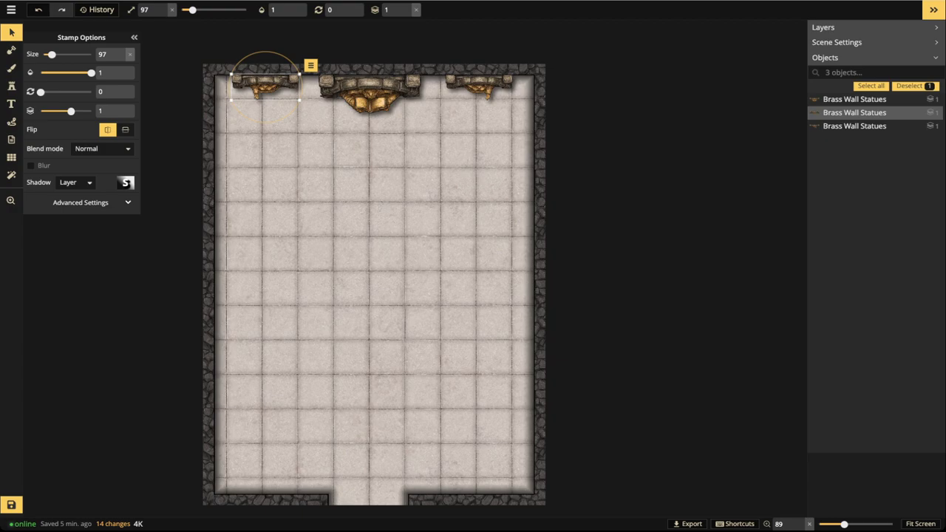
- Search the stamp catalog for "wall" and choose the semicircular variant 12 of the Castle Concrete Walls set
left_click(11, 86)
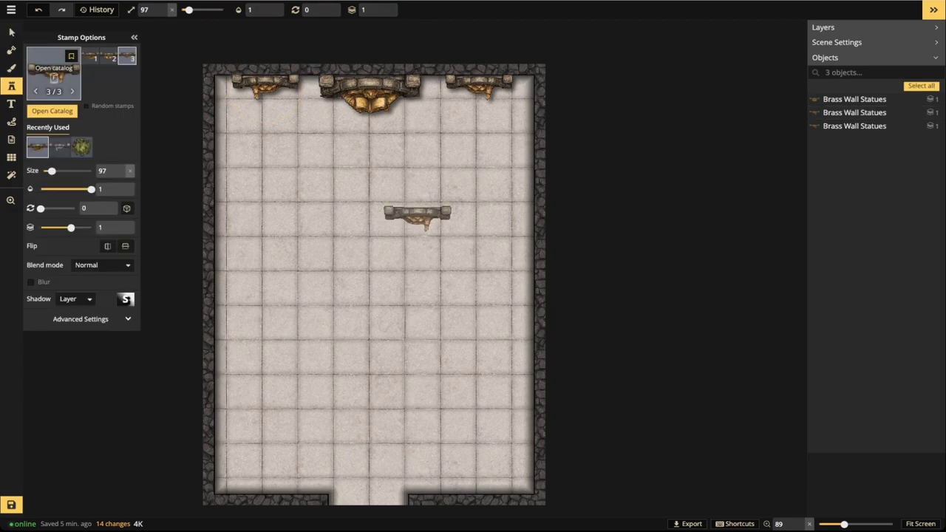
left_click(54, 74)
left_click_drag(199, 31, 175, 32)
type("wall")
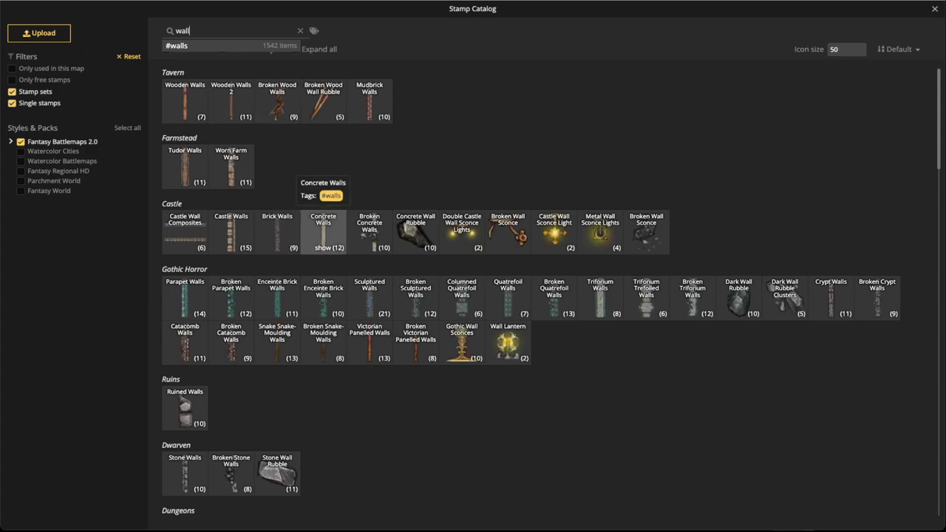
left_click(323, 232)
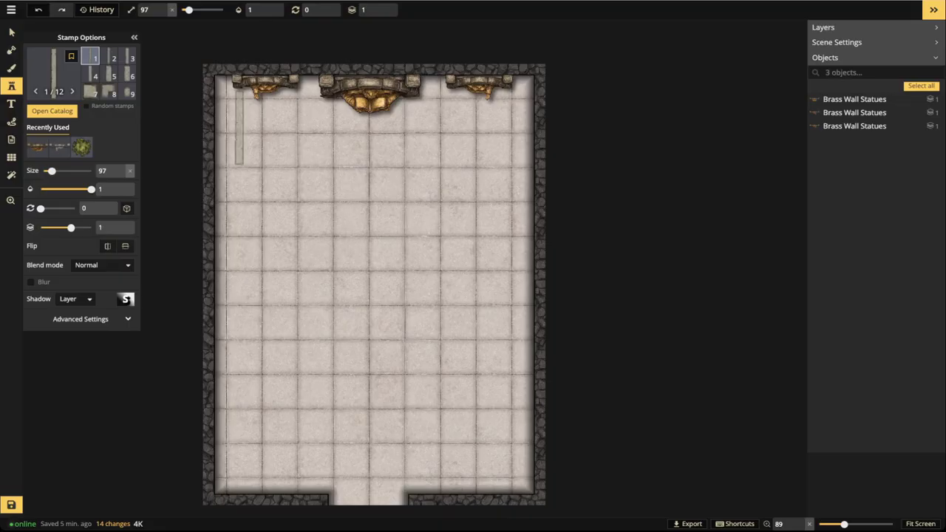
scroll(109, 61, "down", 1)
left_click(127, 92)
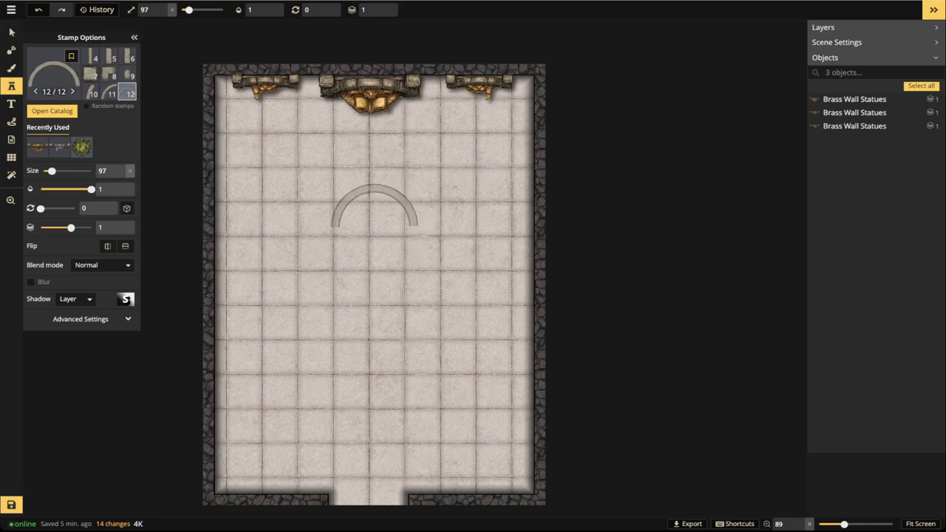
- Place the semicircular concrete wall at size 97 on the floor below the large statue and complete the ring with a copy rotated 180 degrees
scroll(372, 208, "up", 2)
scroll(371, 210, "up", 3)
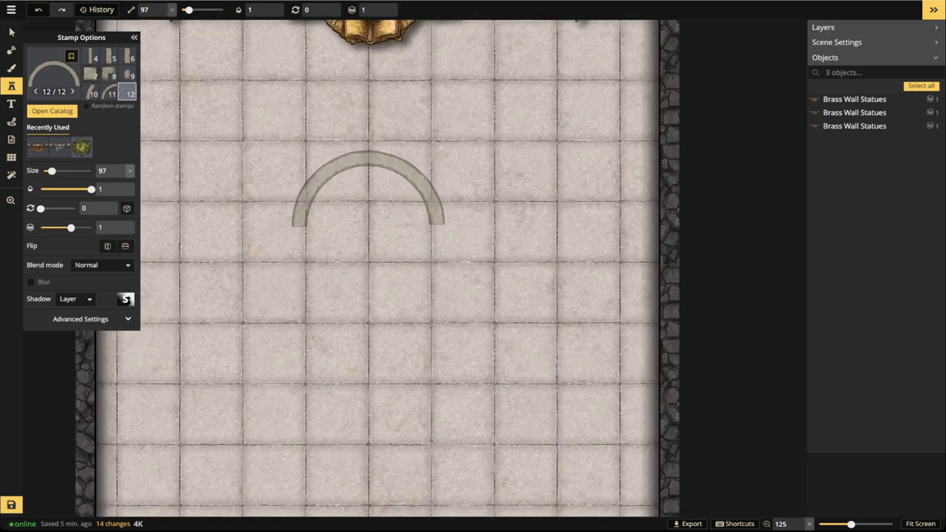
left_click(369, 177)
left_click(417, 219)
scroll(330, 235, "up", 13)
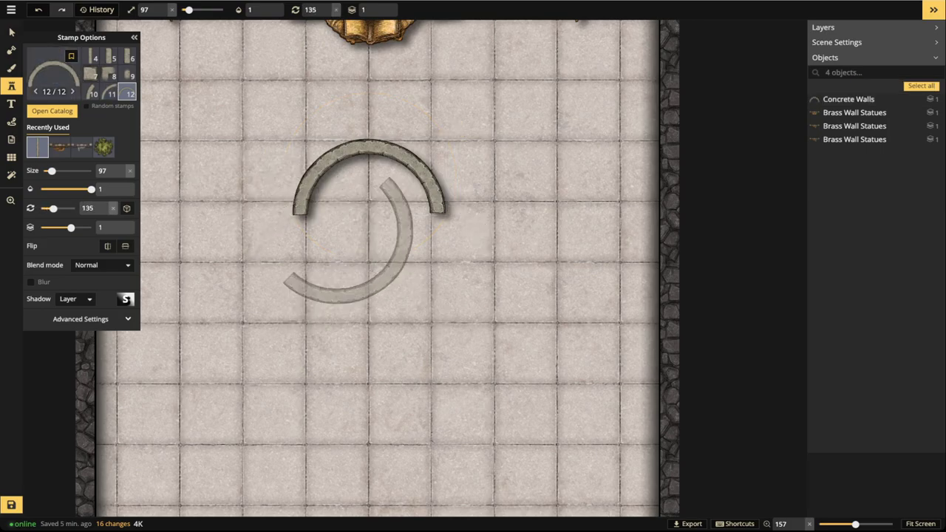
scroll(369, 218, "up", 1)
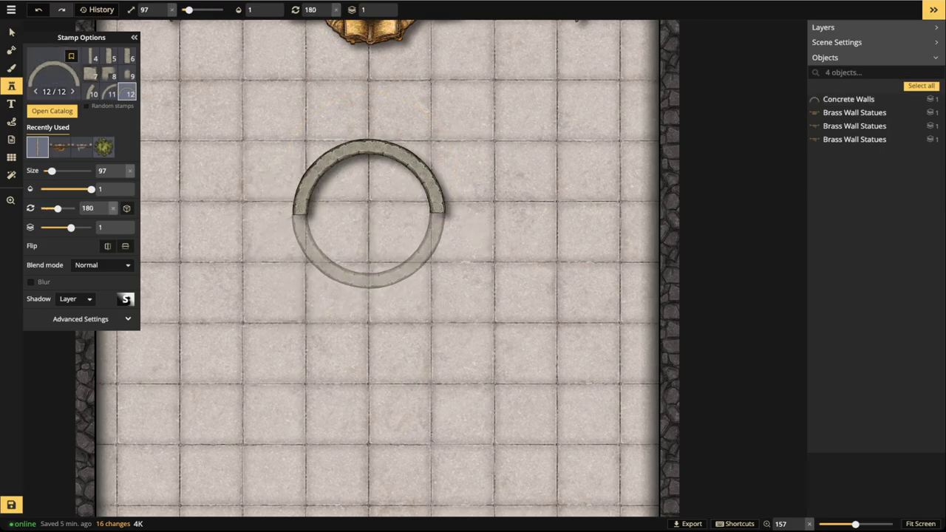
left_click(369, 249)
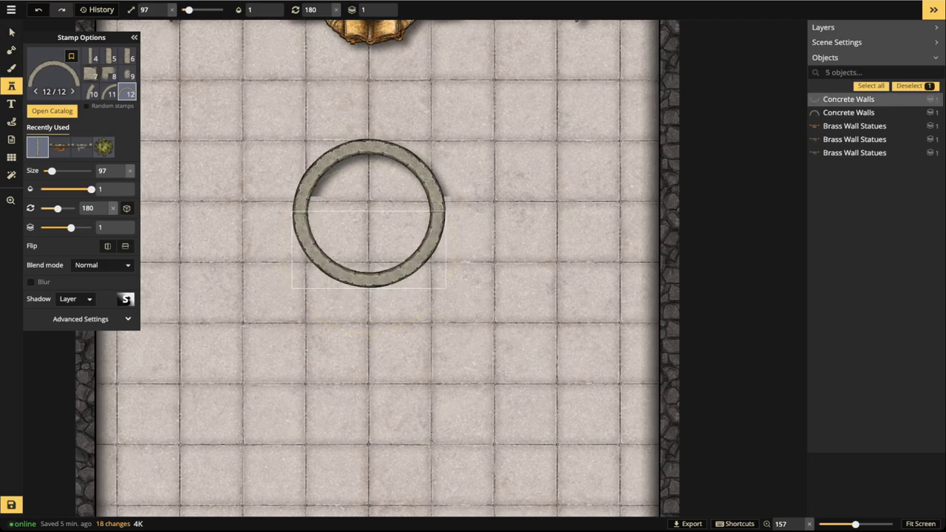
- Place Concrete Walls variant 9 over the ring's left seam and align it with the wall
scroll(310, 219, "up", 4)
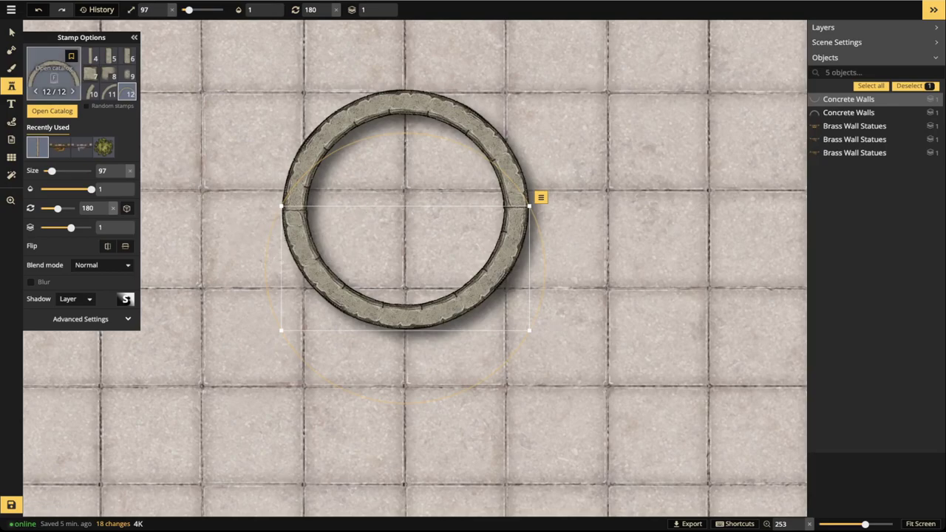
left_click(127, 74)
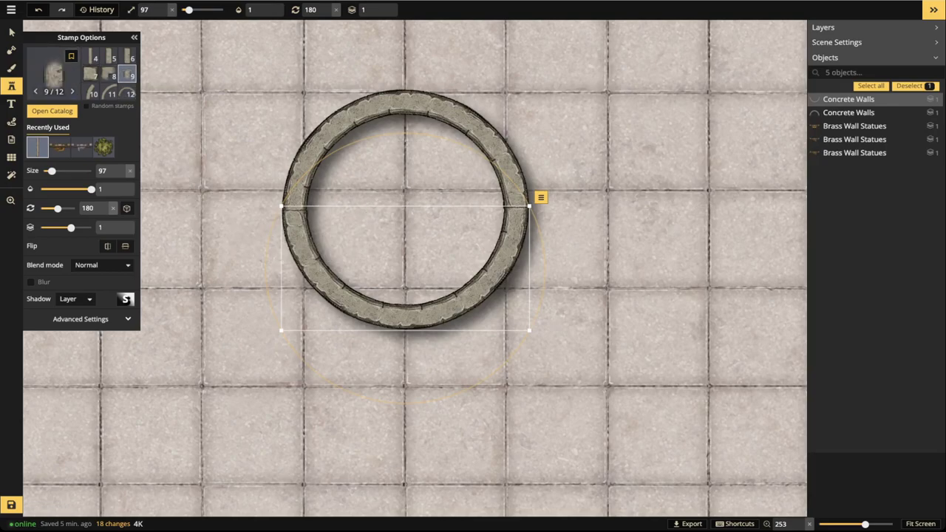
key("Escape")
left_click(296, 222)
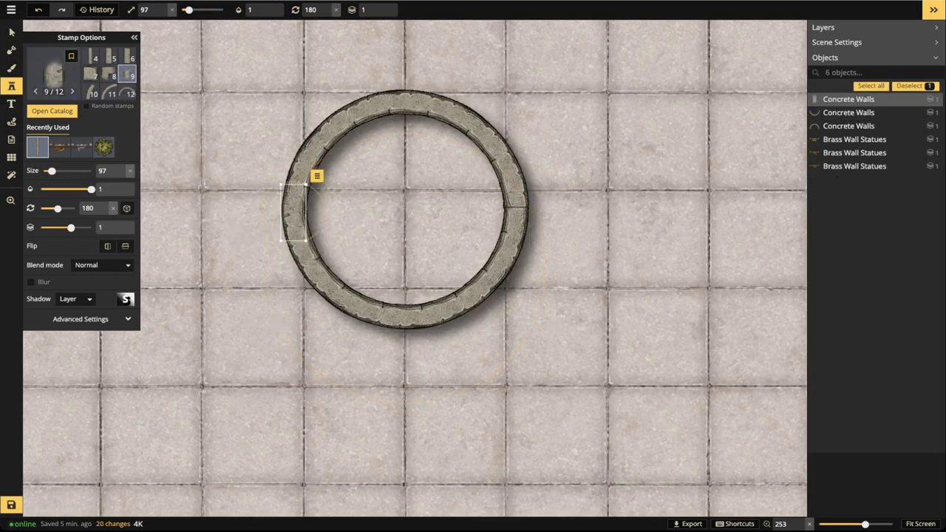
left_click_drag(295, 213, 295, 212)
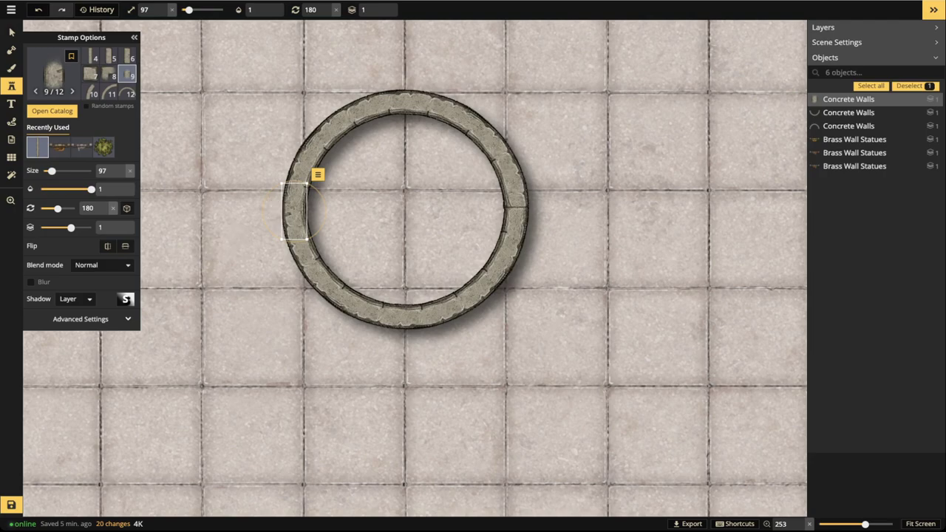
- Set the seam-covering concrete piece's transform height to 66 and deselect it
left_click(91, 319)
left_click(104, 338)
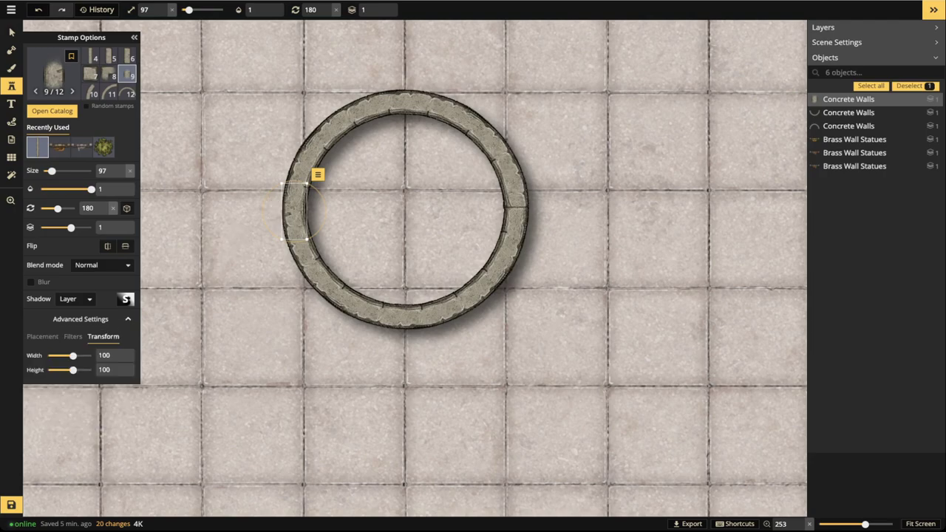
left_click_drag(74, 370, 69, 370)
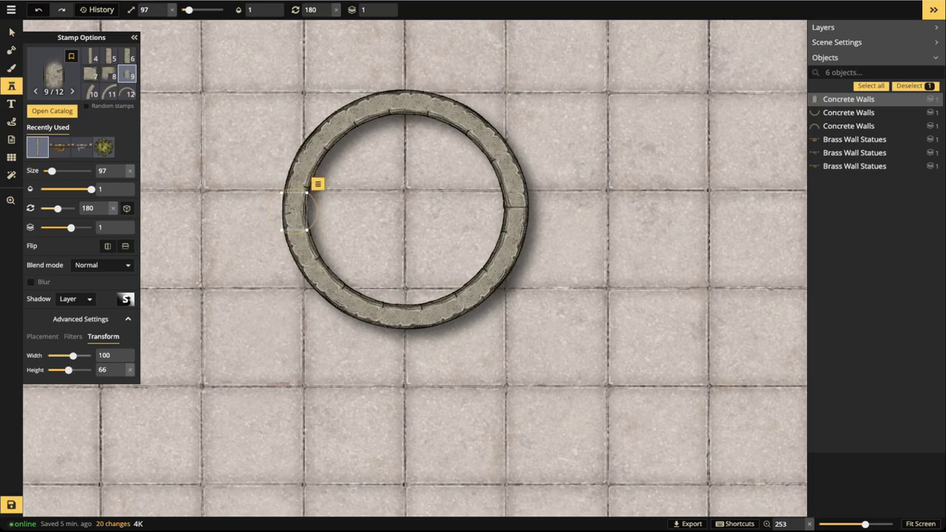
key("Escape")
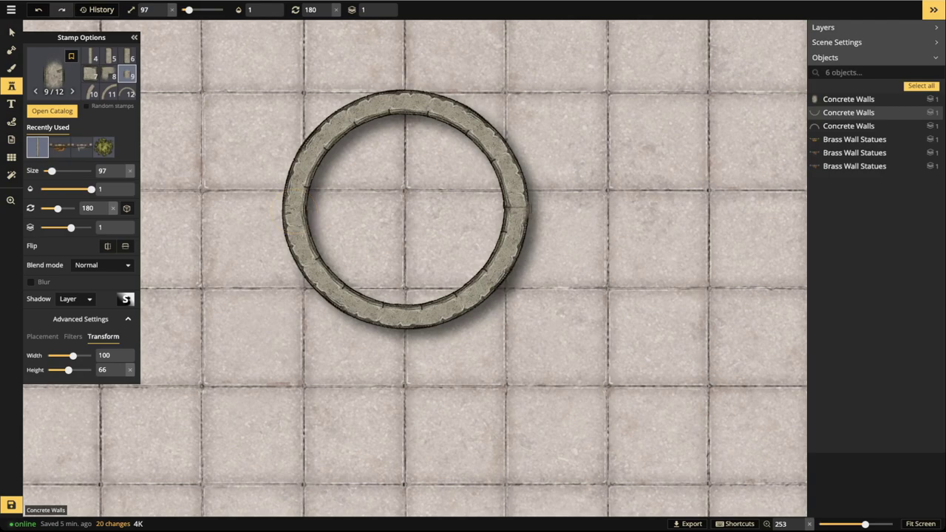
- Place another Concrete Walls variant 9 piece over the ring's right seam and deselect it
left_click(515, 211)
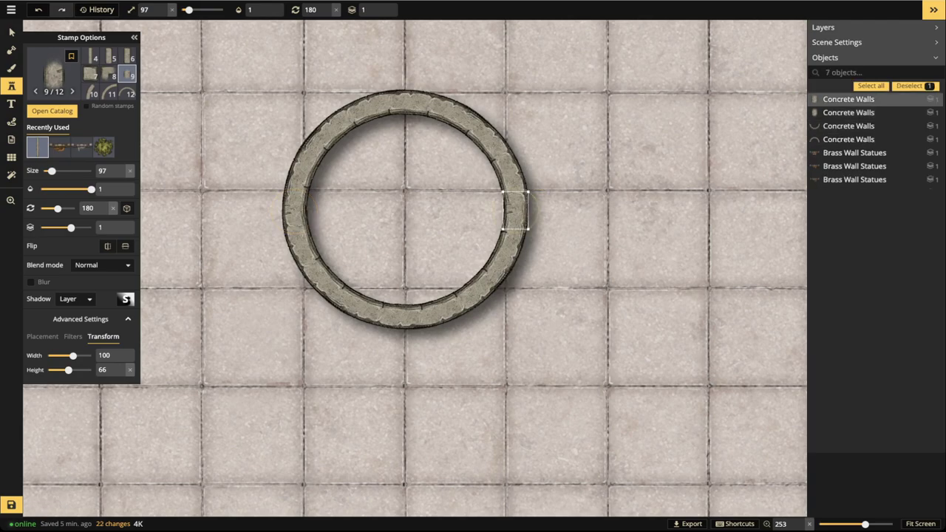
key("Escape")
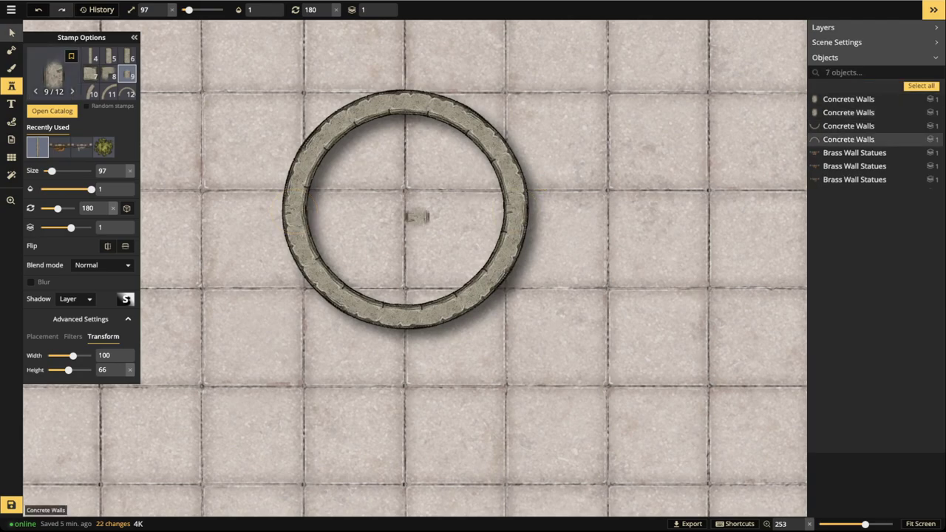
- Select all four concrete pieces of the ring, set their shadow to None, and group them
left_click(11, 33)
left_click(848, 100, "shift")
left_click(406, 102)
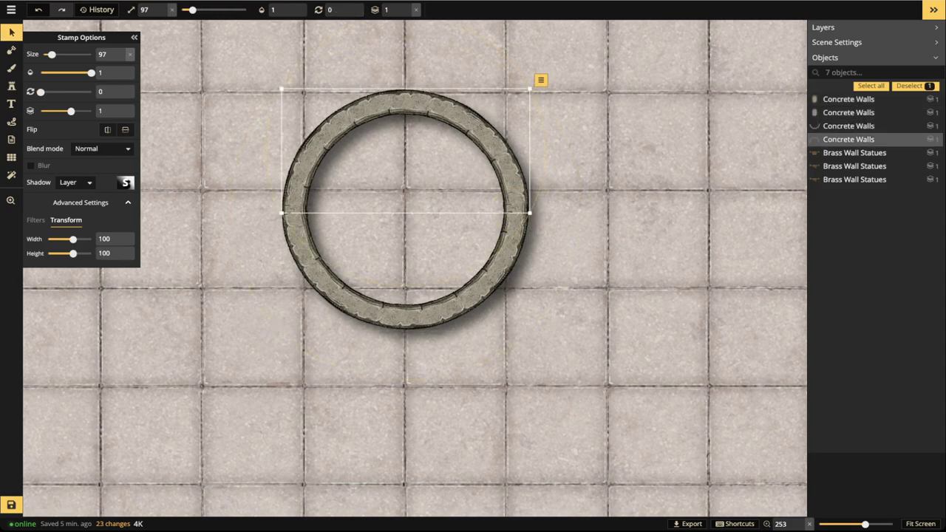
key("Escape")
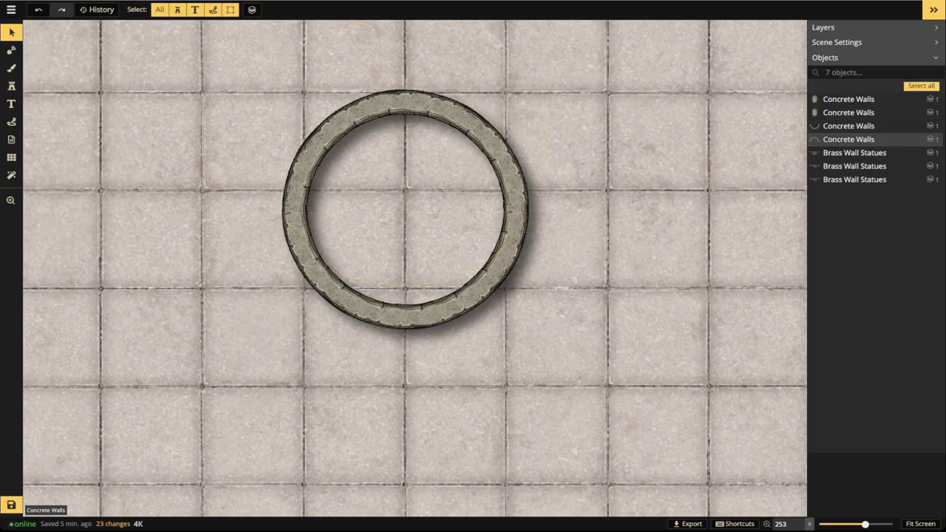
left_click_drag(563, 338, 571, 343)
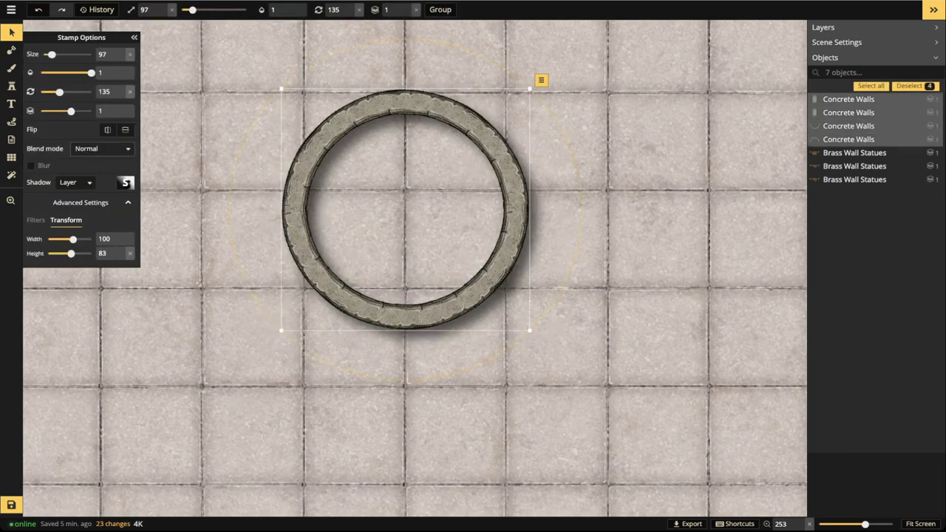
left_click(74, 181)
left_click(63, 197)
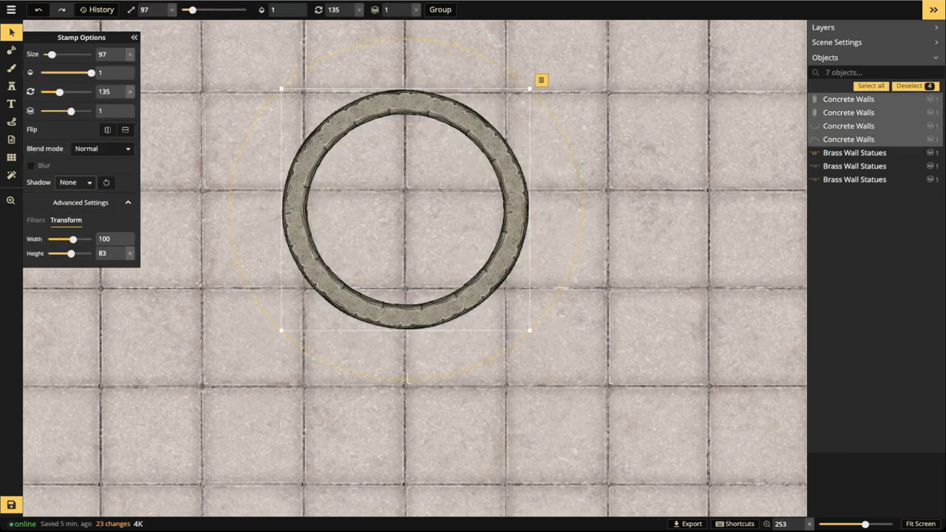
left_click(441, 10)
- Enlarge the grouped concrete ring slightly and centre it below the large statue
scroll(406, 177, "down", 5)
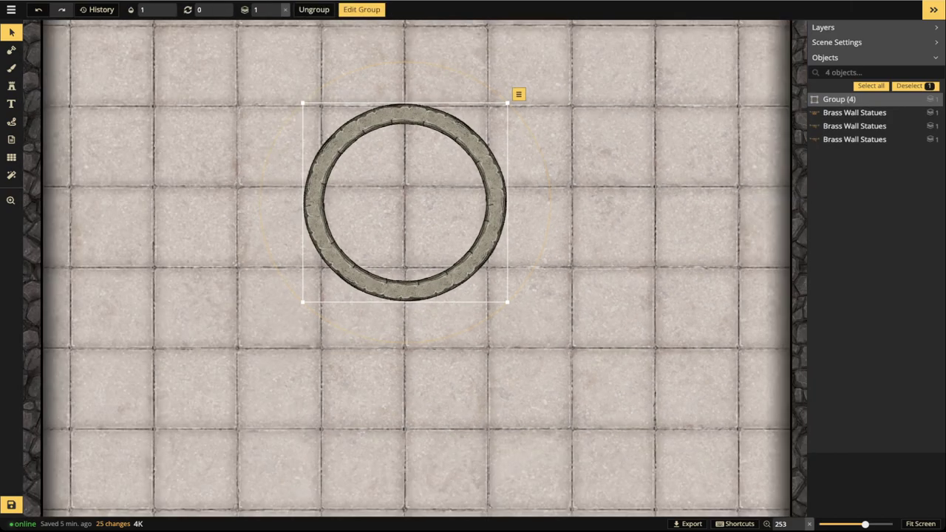
scroll(405, 193, "down", 5)
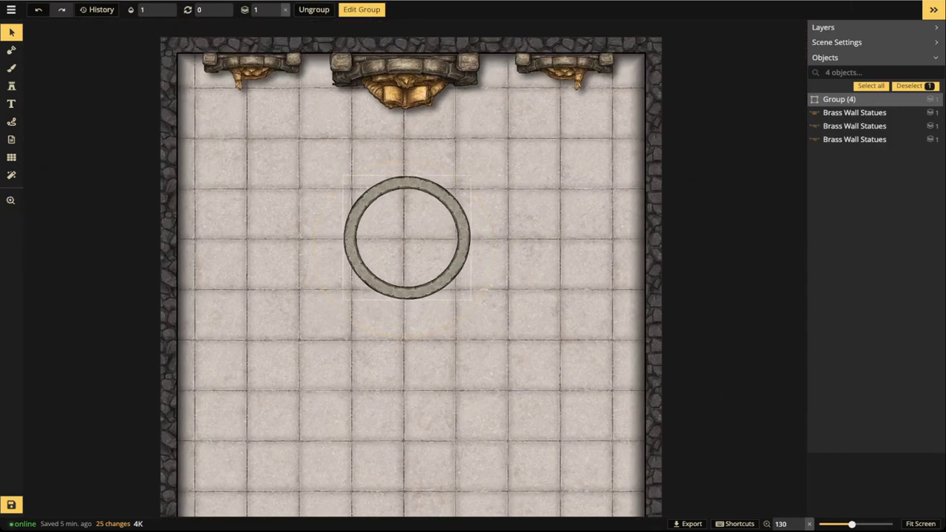
left_click_drag(407, 237, 405, 232)
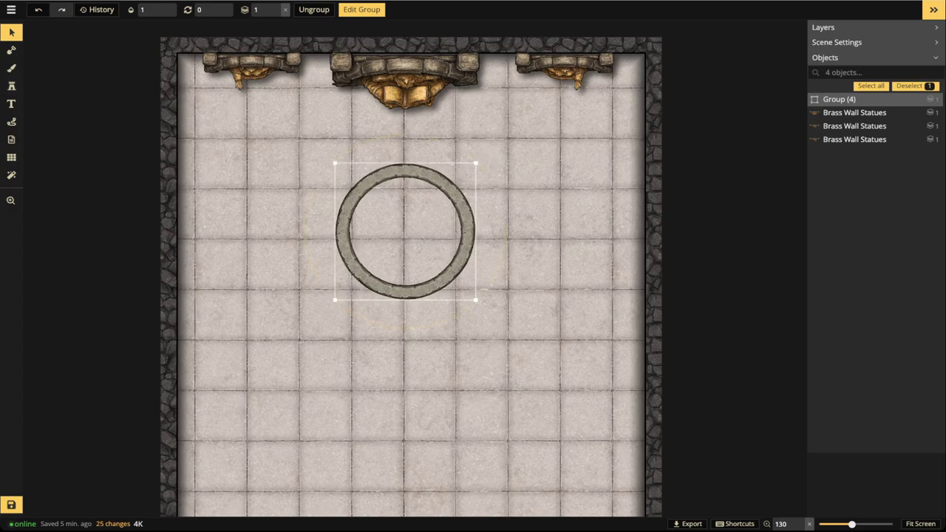
- Duplicate the ring group and shrink the copy so it nests concentrically inside the original ring
key("ctrl+d")
scroll(437, 250, "down", 2)
left_click_drag(438, 250, 378, 213)
scroll(384, 218, "down", 2)
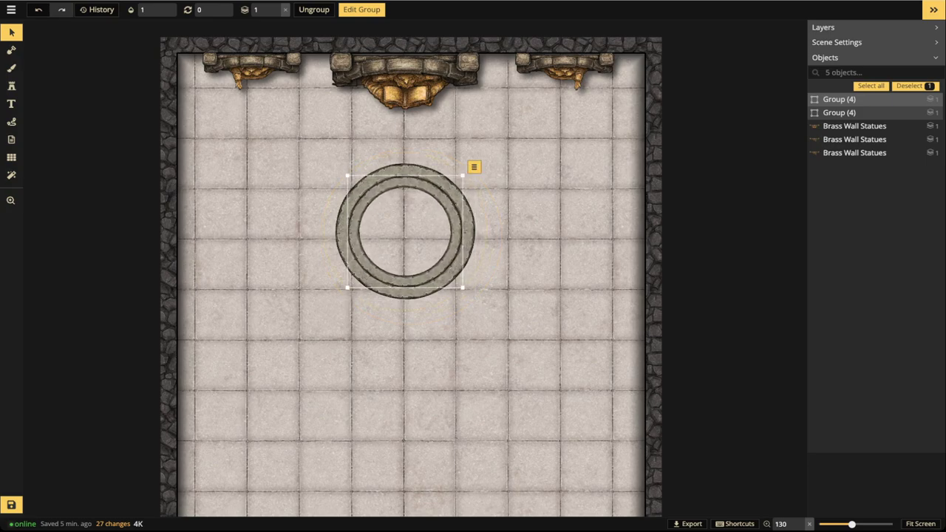
- Select both ring groups together and move them farther down the room, away from the large statue
key("Escape")
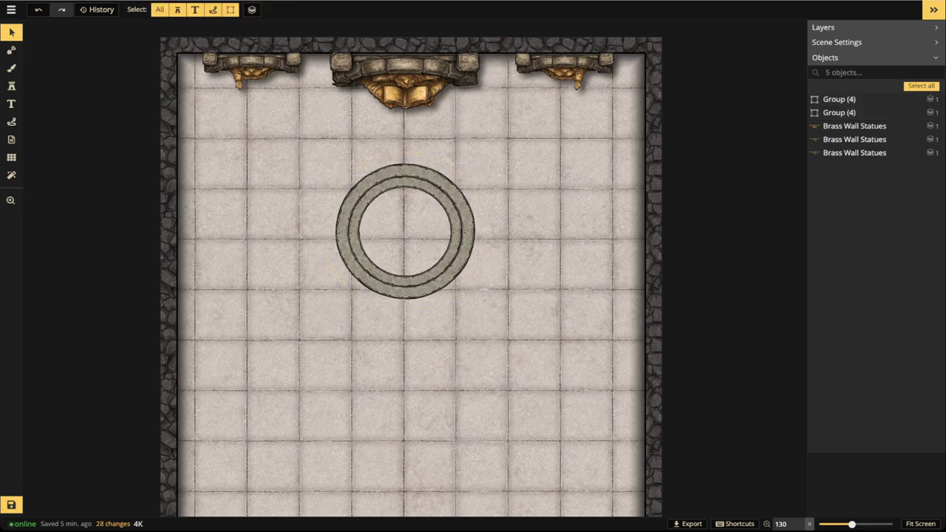
left_click_drag(323, 163, 516, 329)
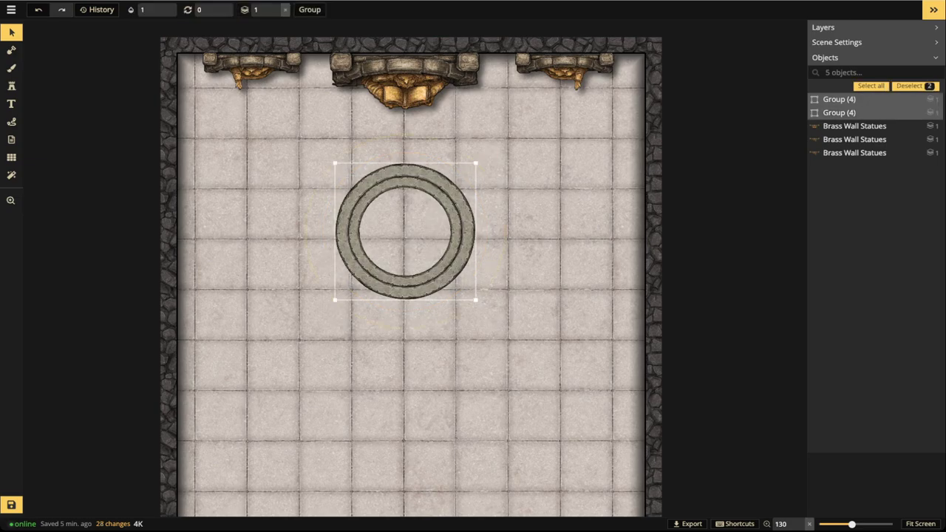
left_click_drag(406, 229, 404, 268)
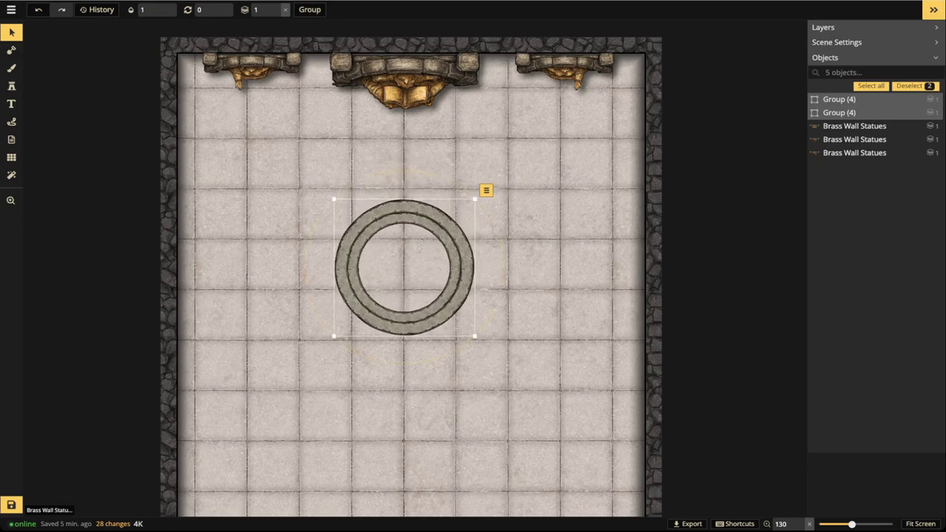
- Rotate the large brass statue to 345 degrees and pull it away from the north wall
left_click(405, 80)
scroll(405, 80, "up", 1)
left_click_drag(405, 80, 406, 87)
left_click_drag(405, 95, 450, 185)
scroll(441, 73, "up", 5)
scroll(449, 185, "up", 2)
scroll(445, 155, "up", 2)
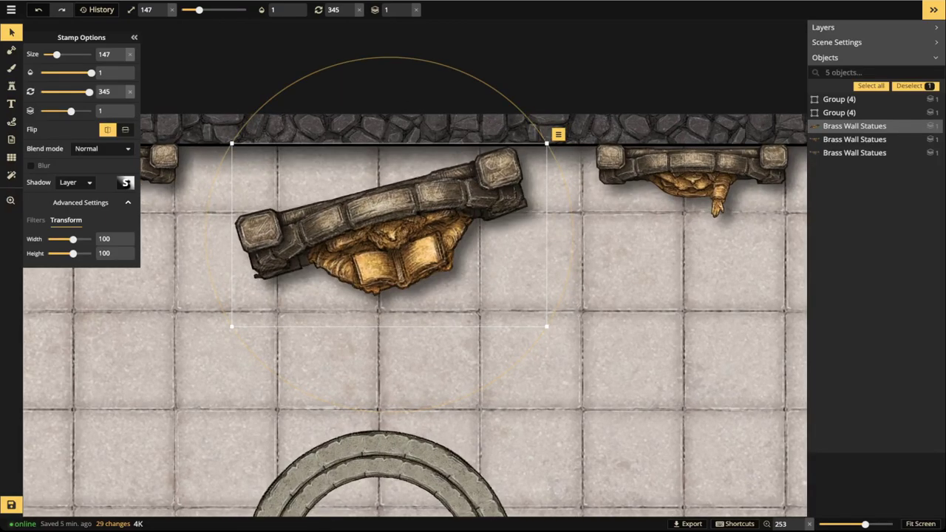
- Place curved Concrete Walls variant 10 at size 87 and rotation 345 across the north wall, behind the large statue's right end
left_click(12, 86)
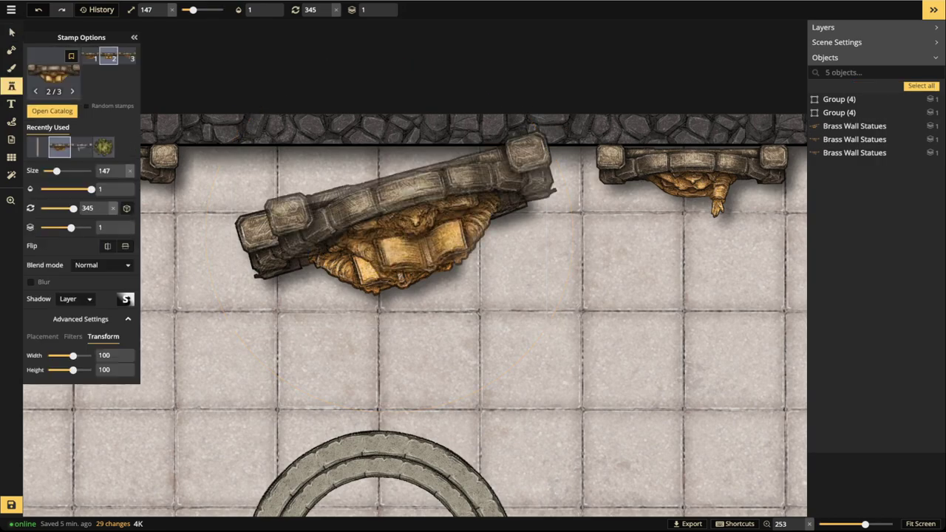
left_click(37, 147)
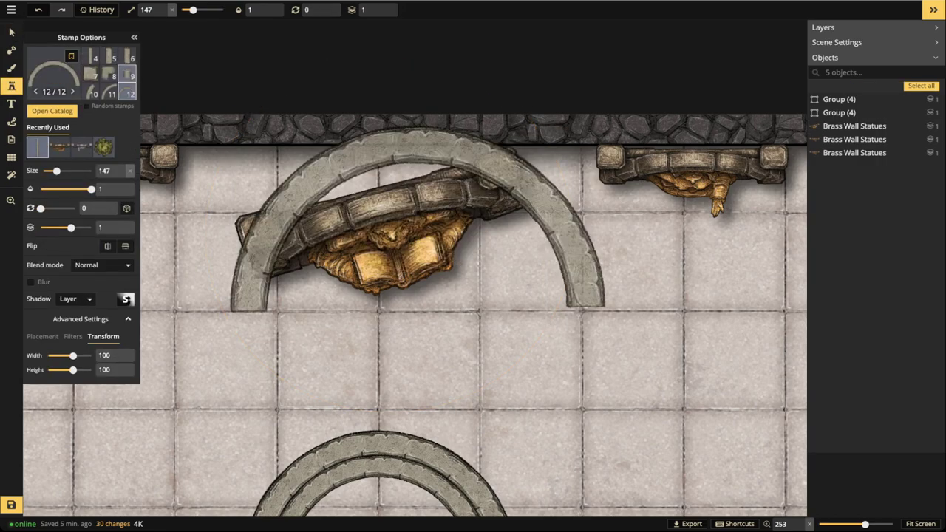
left_click(90, 91)
scroll(448, 140, "down", 3)
scroll(446, 139, "down", 4)
scroll(445, 139, "down", 2)
scroll(444, 137, "up", 1)
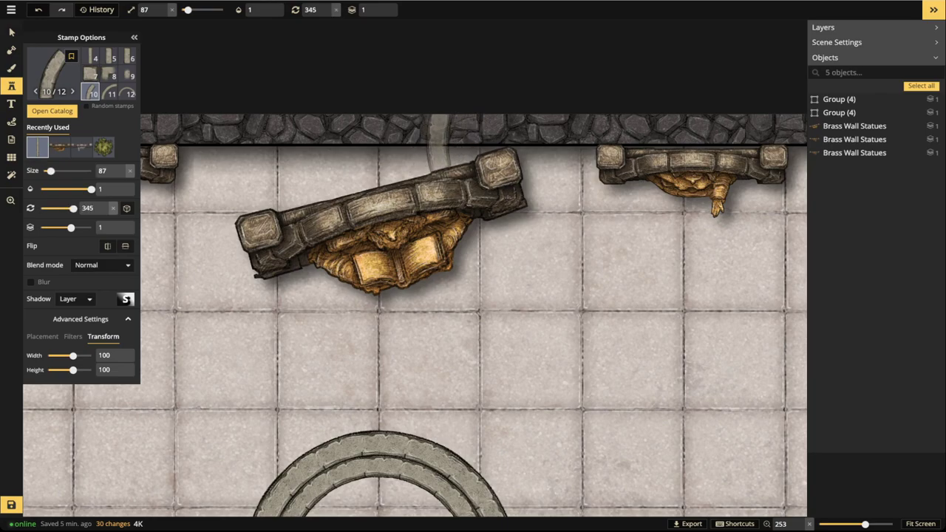
left_click(444, 130)
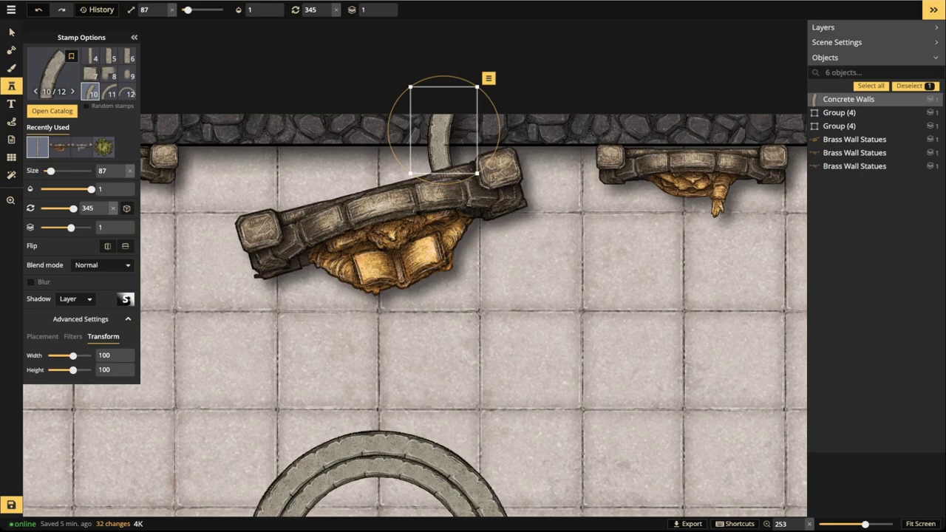
left_click_drag(444, 131, 458, 128)
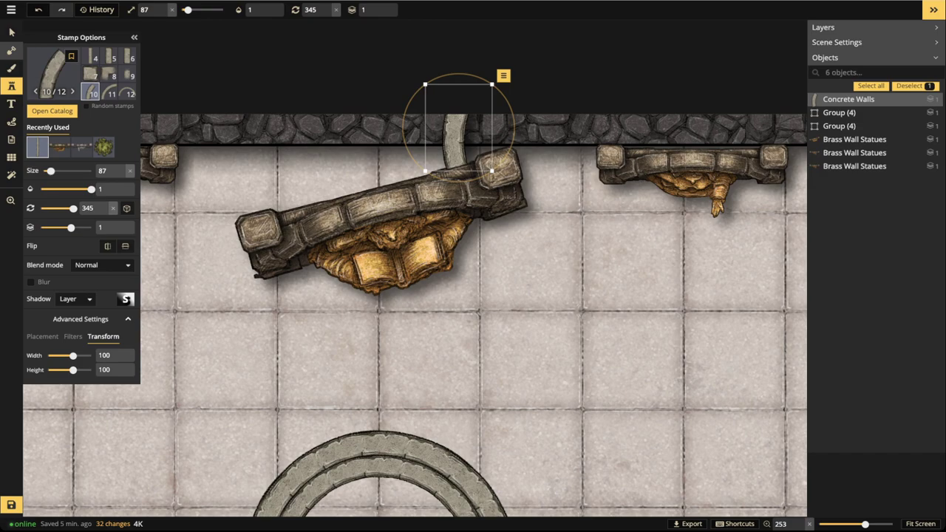
- Draw a rectangular mask selection across the north wall behind the large statue
left_click(11, 51)
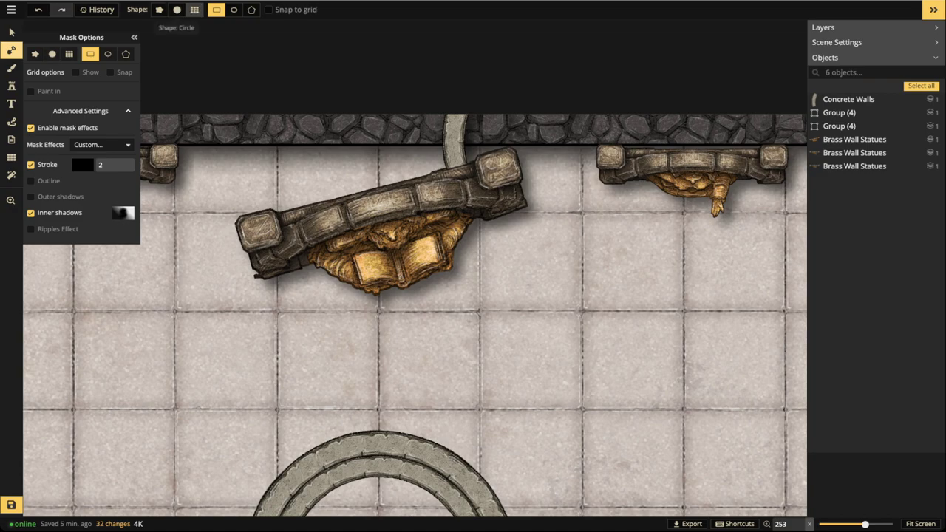
left_click_drag(278, 60, 519, 182)
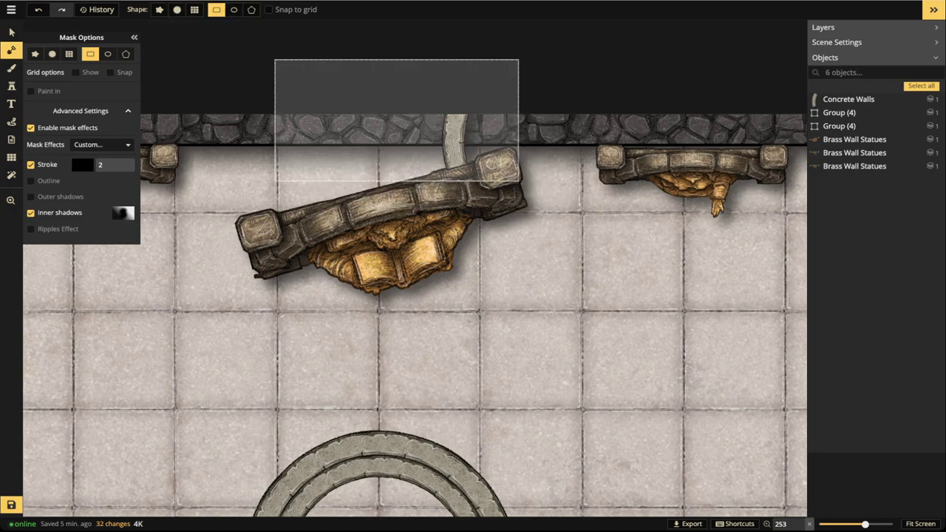
- Straighten the large statue to 0 degrees and move it back against the north wall
left_click(11, 32)
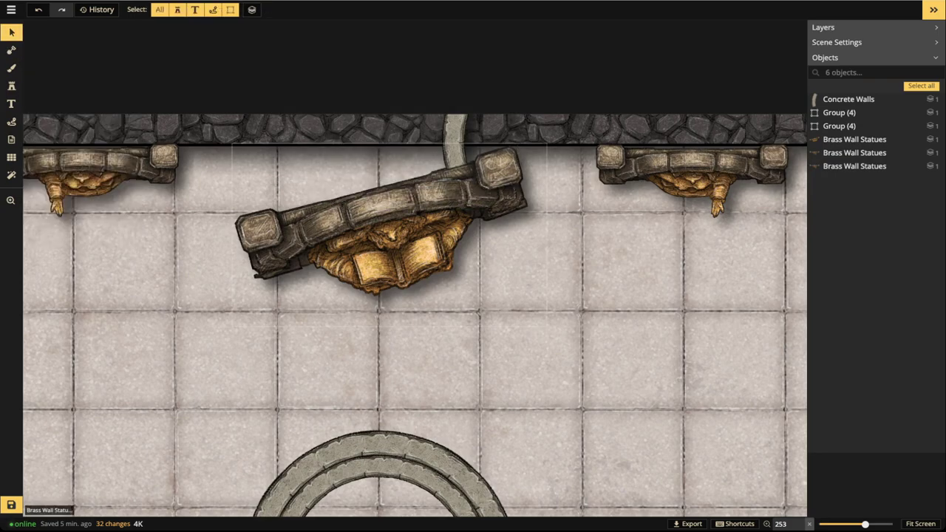
left_click(388, 237)
scroll(389, 237, "up", 1)
left_click_drag(388, 237, 380, 195)
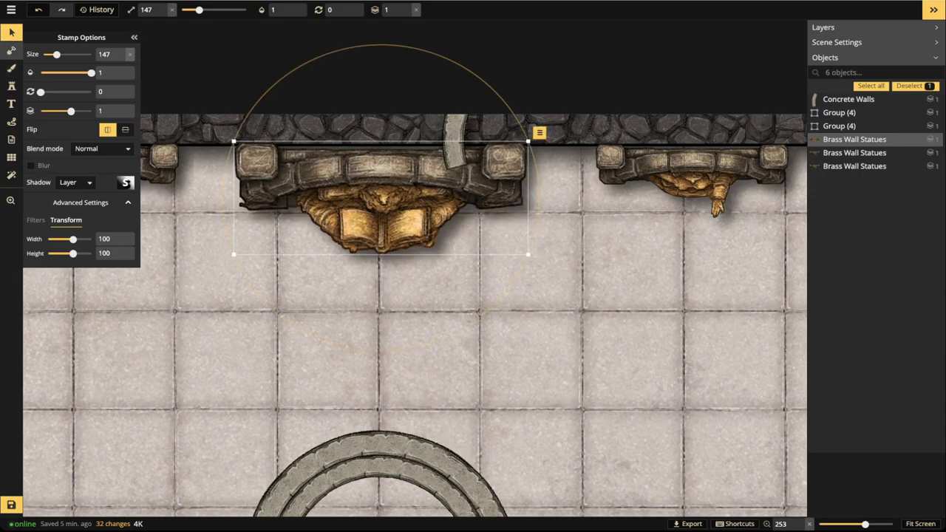
- Narrow the rectangular mask selection to fit between the large statue's end posts and add it to open the north wall
left_click(12, 51)
left_click_drag(274, 120, 276, 120)
left_click_drag(538, 120, 503, 120)
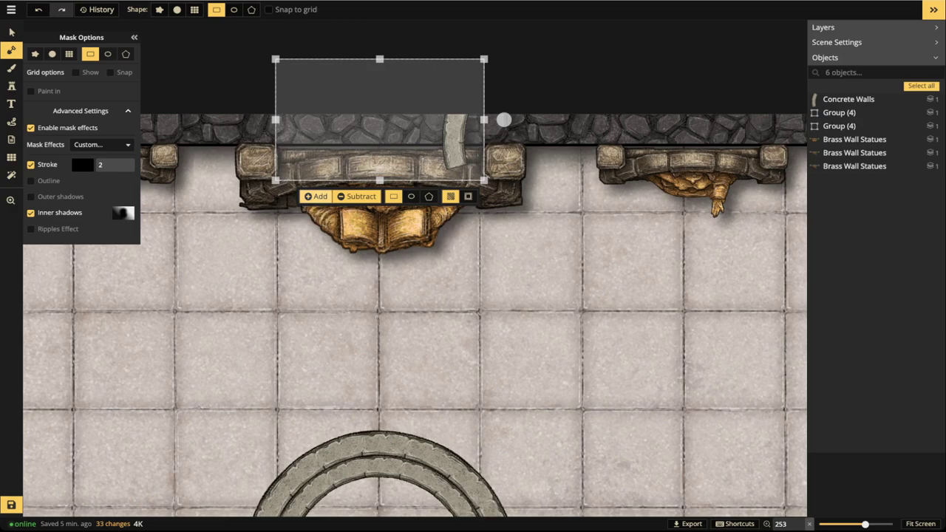
left_click(316, 197)
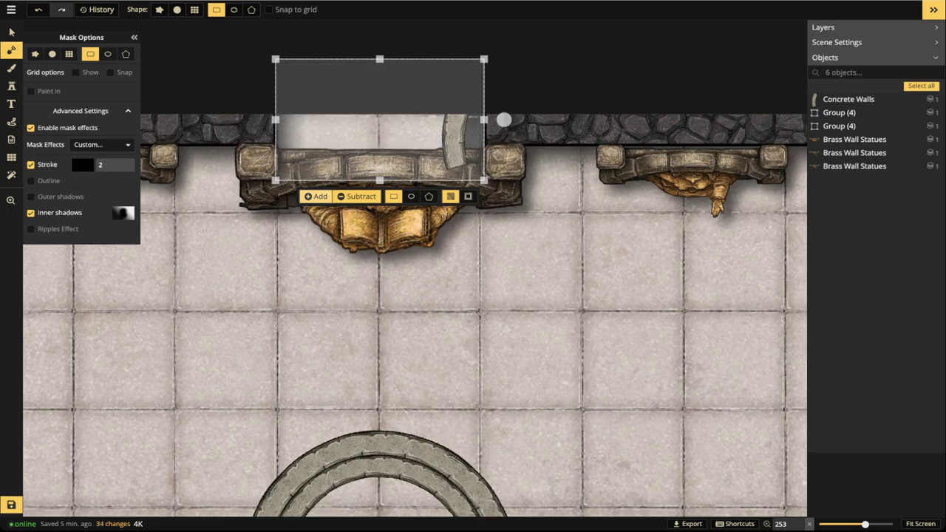
- Shift the curved concrete piece slightly within the wall opening
scroll(503, 120, "down", 1)
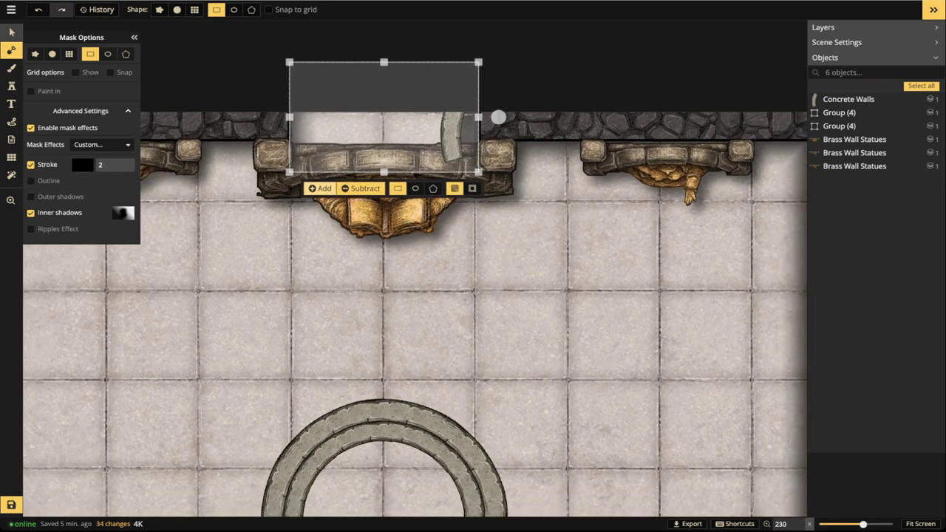
left_click(11, 31)
mouse_move(453, 133)
left_mouse_down()
mouse_move(449, 121)
mouse_move(451, 131)
left_mouse_up()
scroll(449, 121, "up", 1)
scroll(450, 124, "down", 1)
- Tilt the large statue slightly counterclockwise and move it a little out from the wall opening
left_click(436, 172)
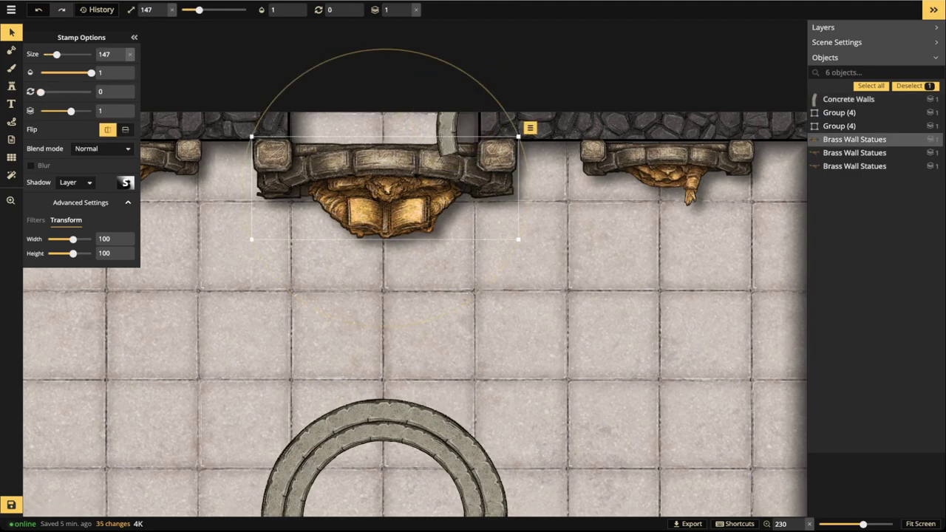
left_click_drag(522, 174, 521, 159)
left_click_drag(436, 176, 433, 191)
- Rotate the curved concrete piece to 355 degrees and position it near the right side of the wall opening
mouse_move(447, 129)
left_mouse_down()
mouse_move(414, 125)
mouse_move(438, 131)
left_mouse_up()
left_click_drag(483, 68, 490, 76)
left_click_drag(439, 131, 445, 133)
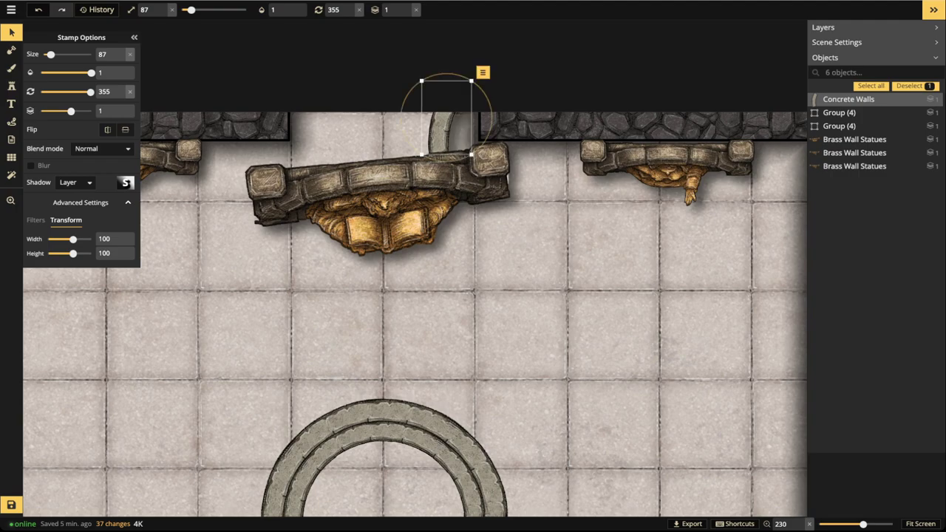
- Set the curved concrete piece's brightness filter to 81 and deselect it
scroll(357, 187, "down", 4)
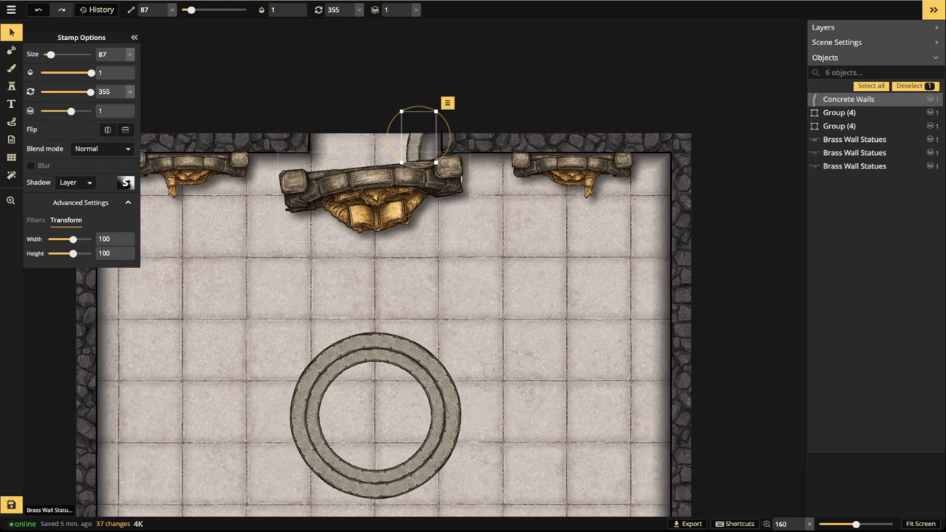
left_click(36, 221)
left_click_drag(74, 268, 72, 268)
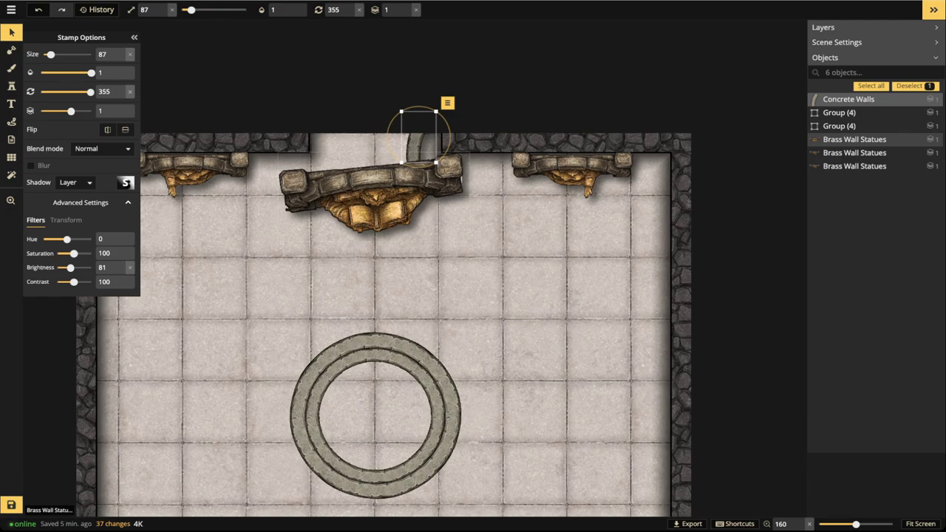
key("Escape")
- Examine the room layout around the wall opening, the tilted statue, and the concrete rings
scroll(346, 165, "down", 5)
key("space")
left_click_drag(346, 165, 349, 130)
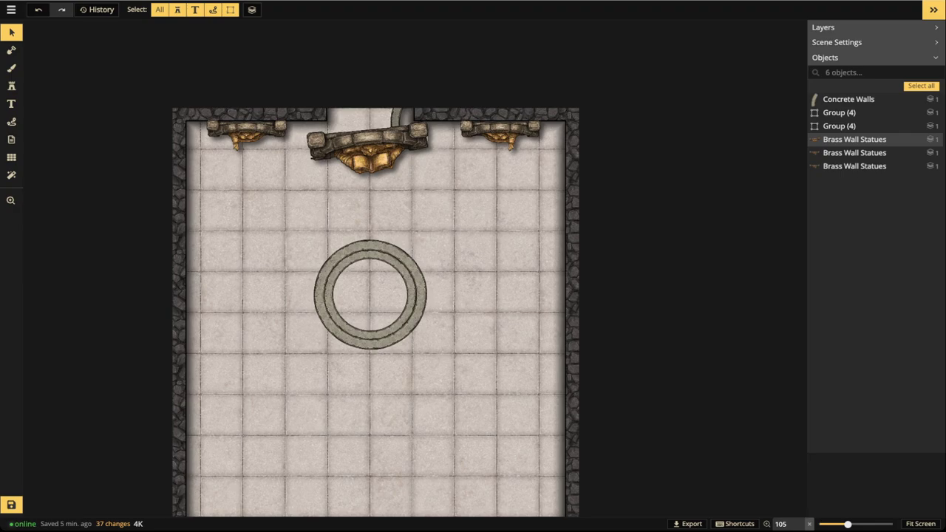
scroll(347, 224, "up", 1)
scroll(329, 220, "down", 1)
scroll(330, 144, "up", 3)
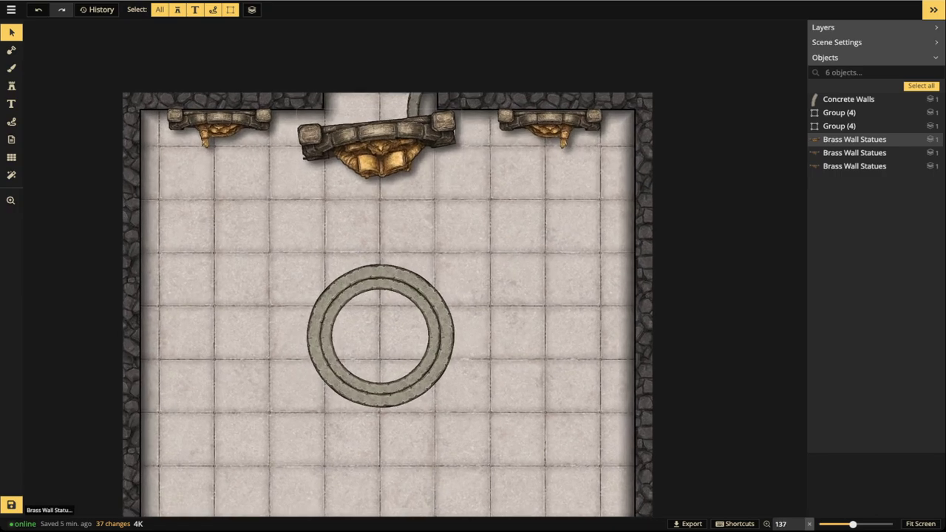
scroll(375, 117, "up", 3)
scroll(381, 115, "down", 3)
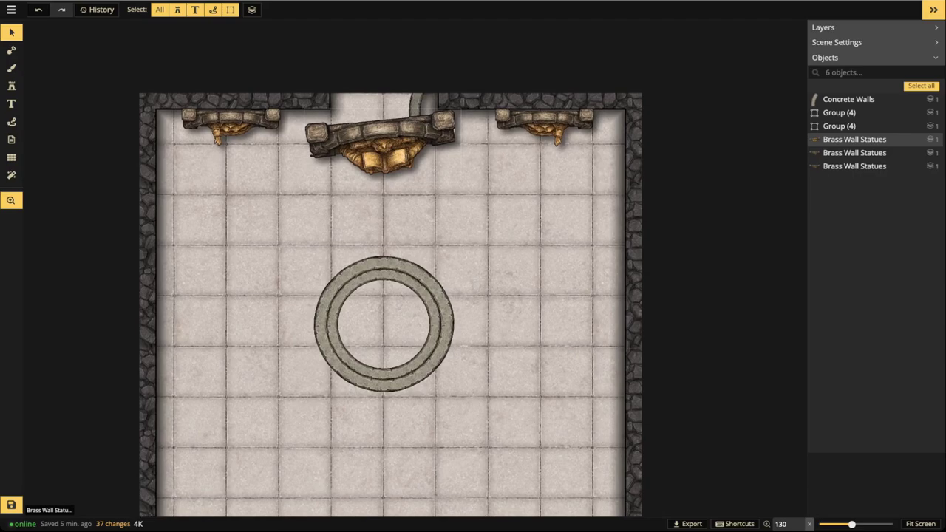
scroll(211, 150, "up", 2)
scroll(169, 133, "down", 2)
- Place square concrete wall blocks at size 117 and rotation 0 on both ends of the upper wall opening
left_click(12, 86)
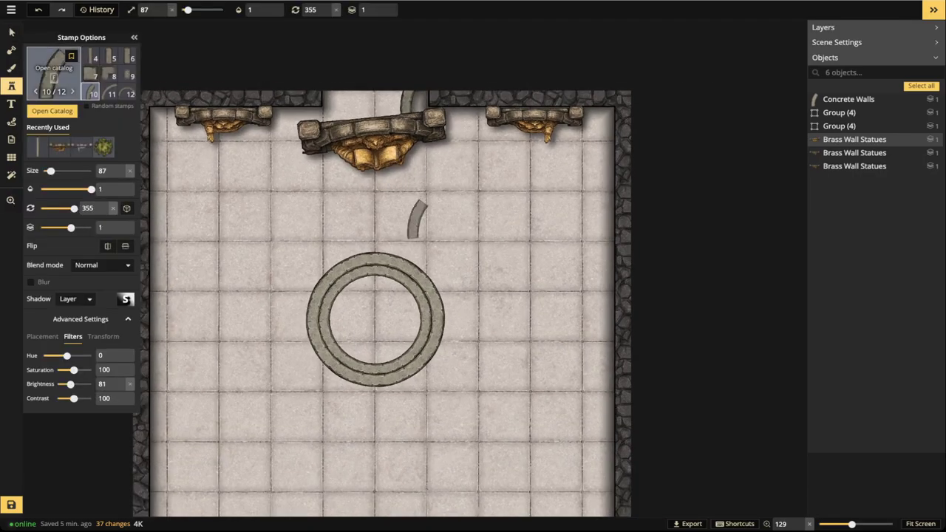
left_click(90, 74)
scroll(326, 104, "up", 2)
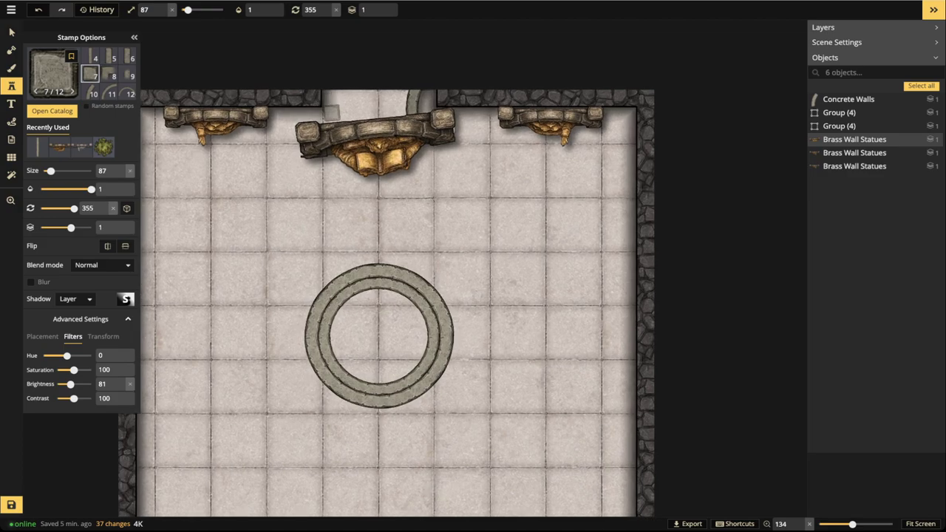
scroll(326, 115, "up", 3)
scroll(287, 197, "up", 3)
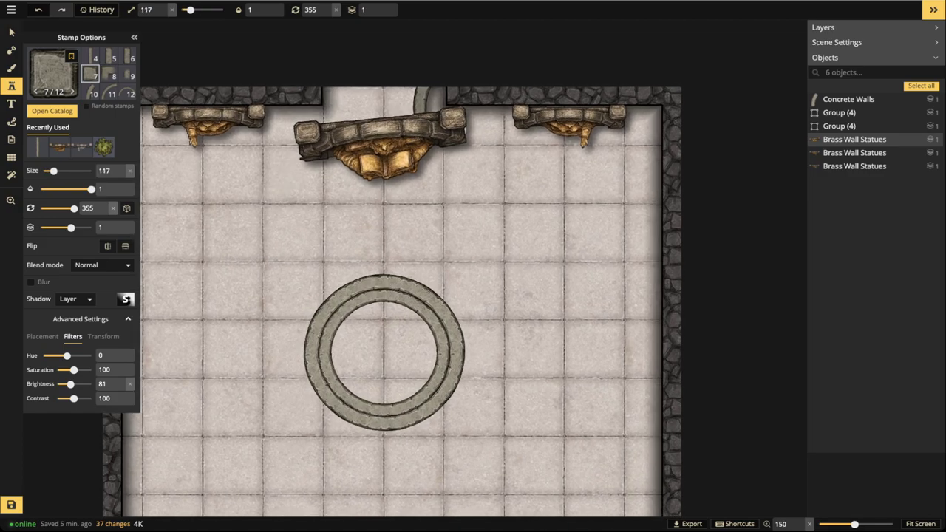
left_click(335, 9)
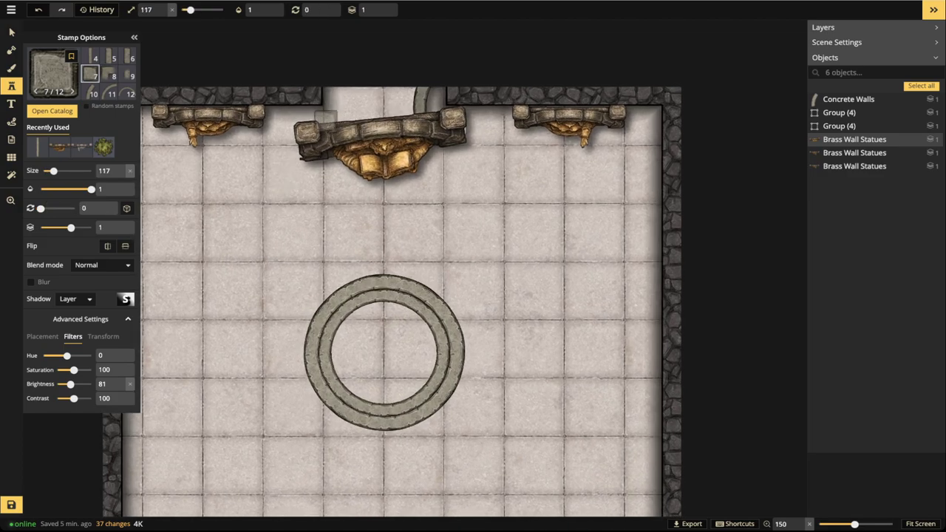
scroll(323, 109, "up", 5)
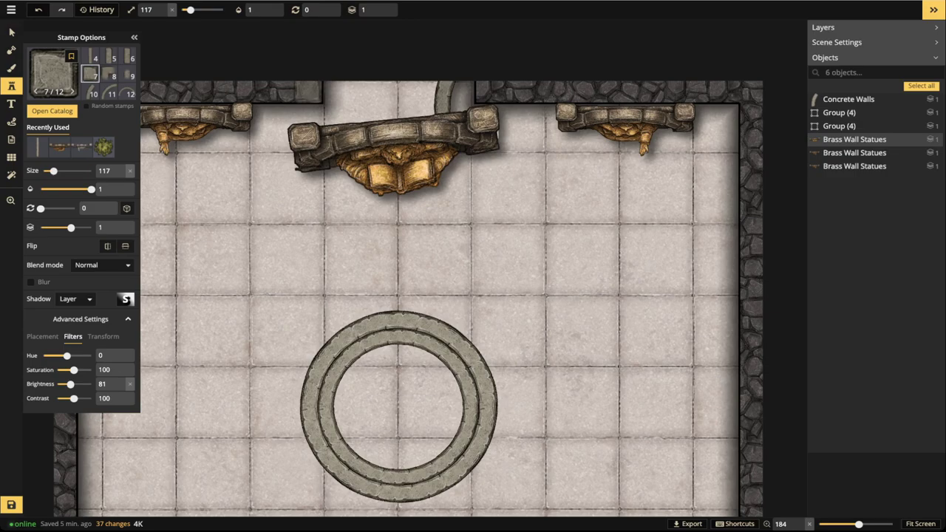
left_click(309, 89)
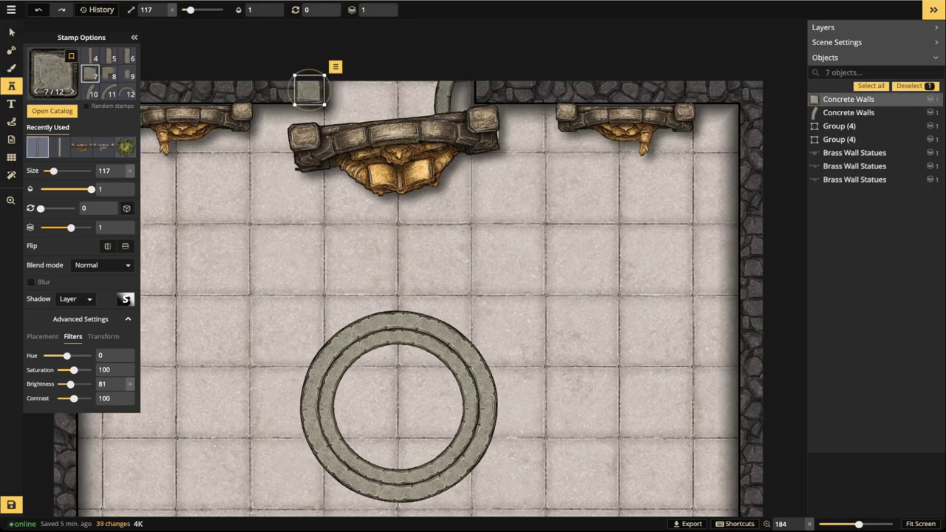
key("Escape")
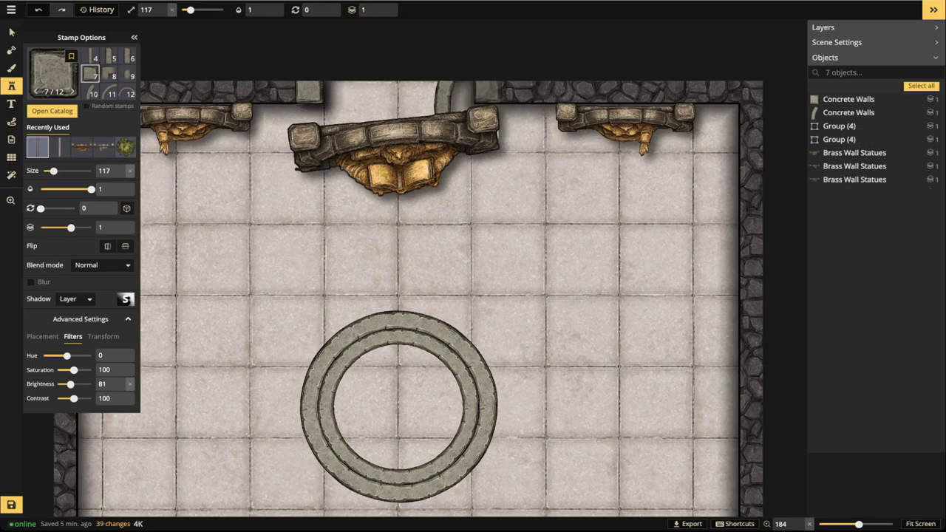
left_click(488, 91)
key("Escape")
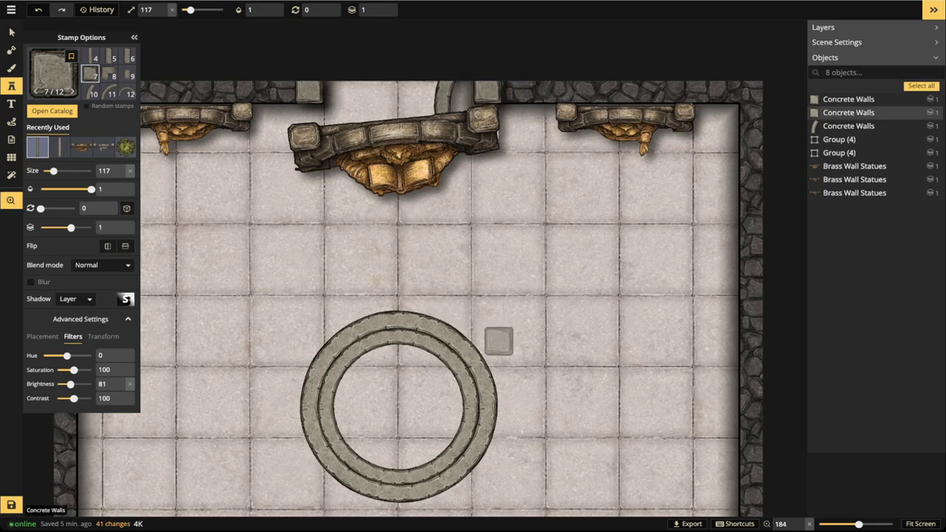
- Place matching square concrete blocks on the wall ends at both sides of the lower wall opening
scroll(499, 341, "down", 6)
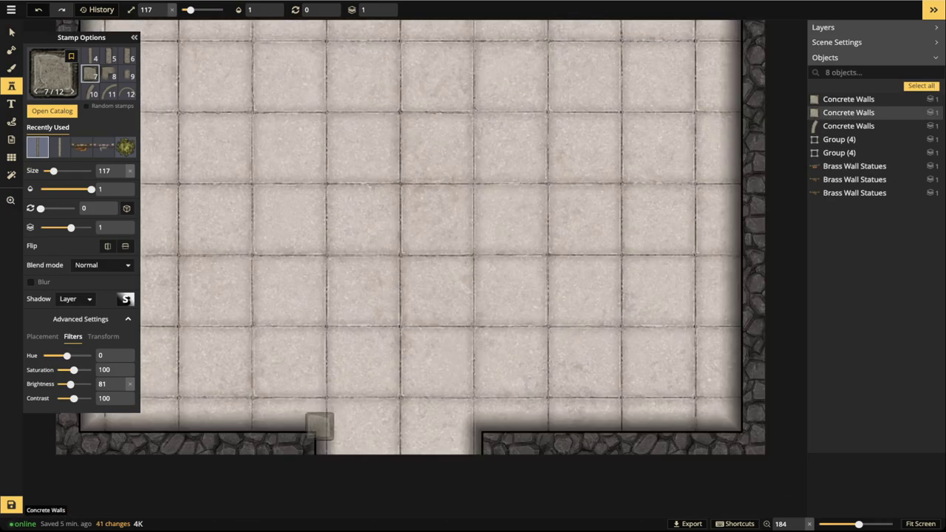
left_click(301, 445)
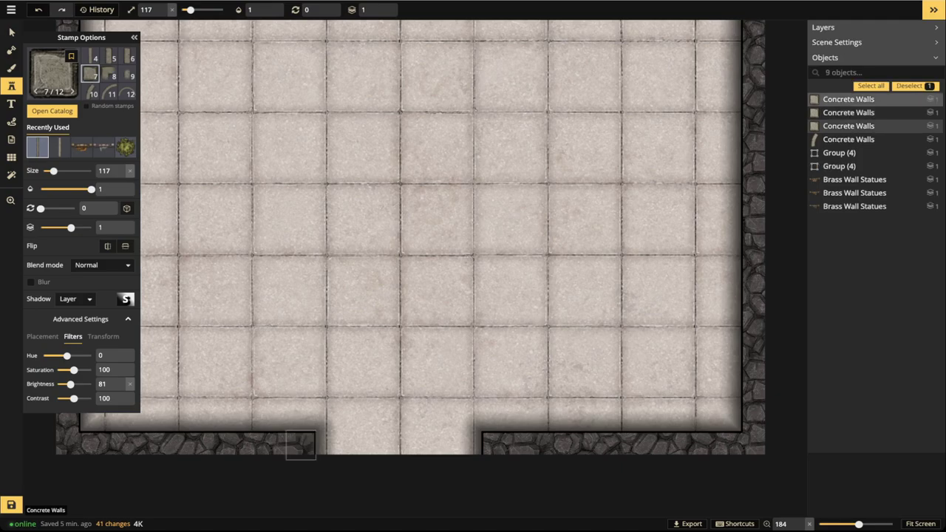
key("Escape")
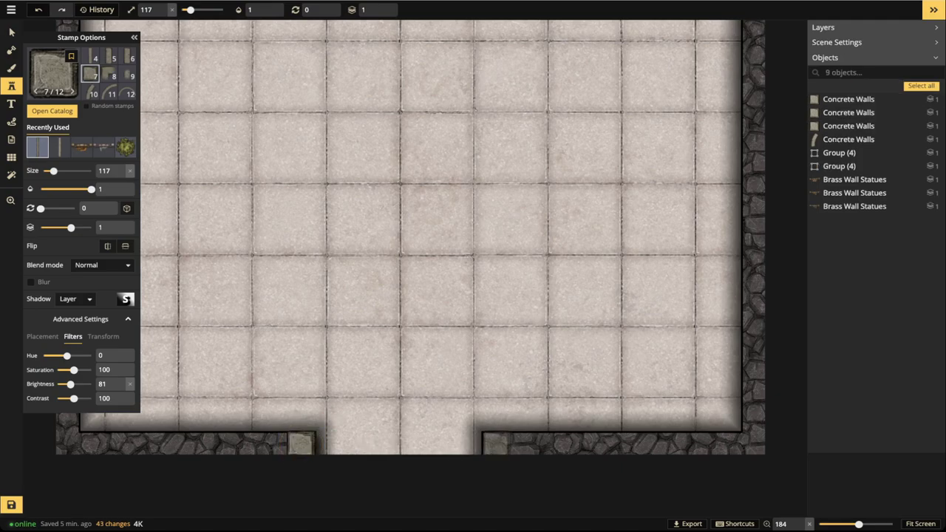
left_click(497, 445)
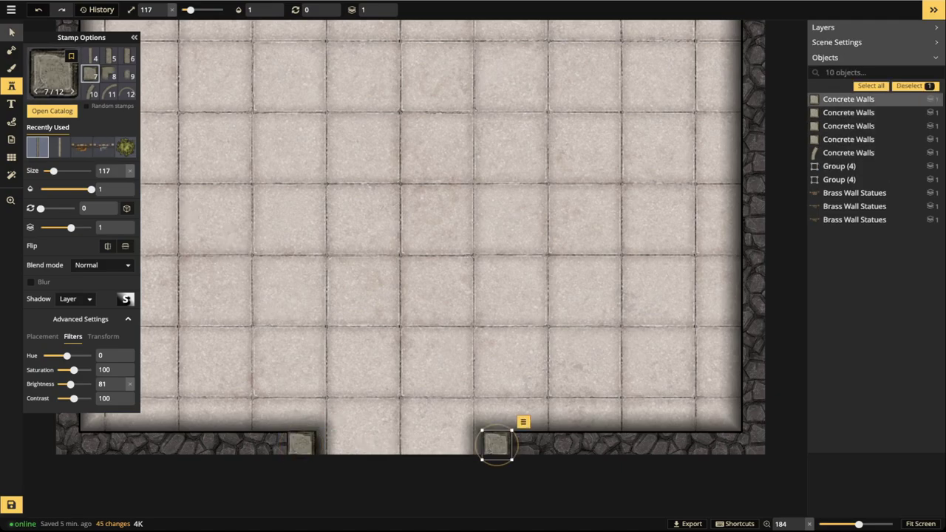
left_click(11, 32)
scroll(361, 328, "down", 4)
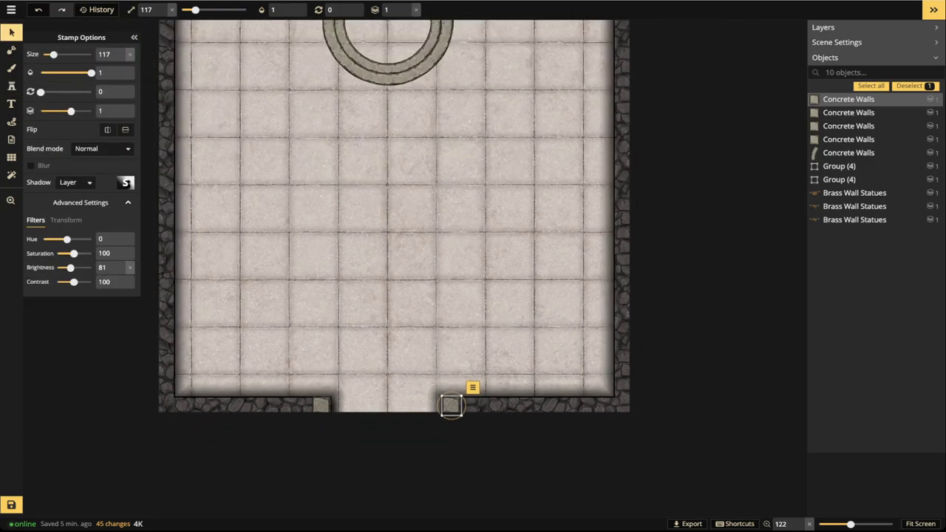
left_click(321, 405, "shift")
key("space")
left_click_drag(404, 54, 408, 427)
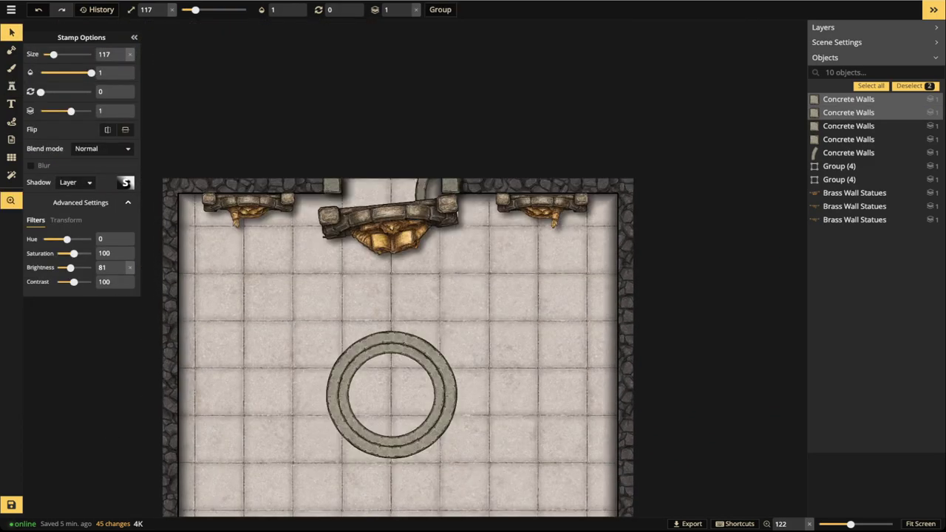
left_click(332, 187, "shift")
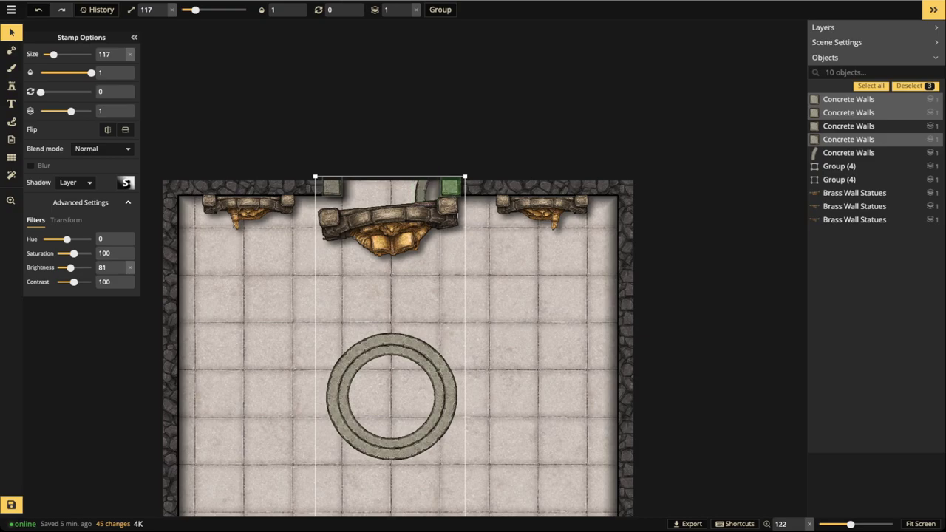
left_click(451, 187, "shift")
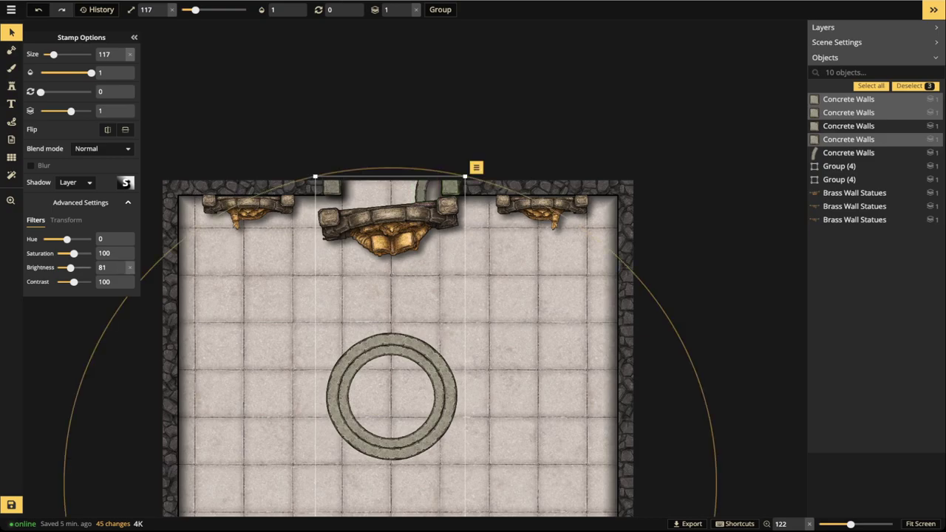
left_click(424, 164)
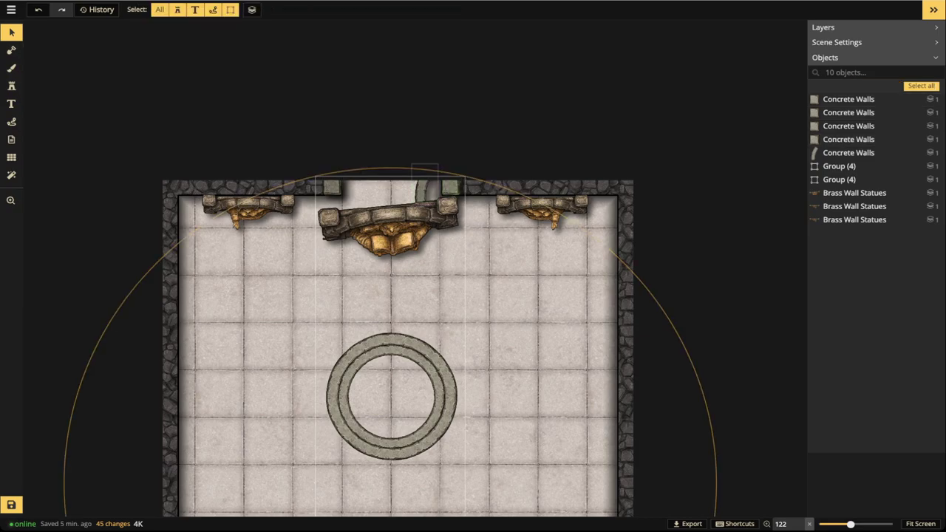
- Set the brightness filter to 73 for the square concrete block at the right end of the upper wall opening
left_click(451, 187)
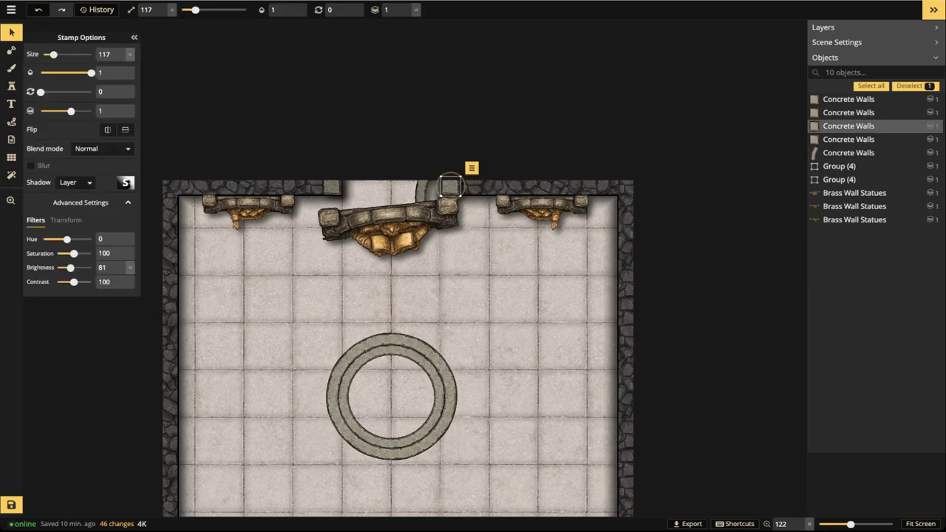
key("Escape")
scroll(366, 176, "down", 4)
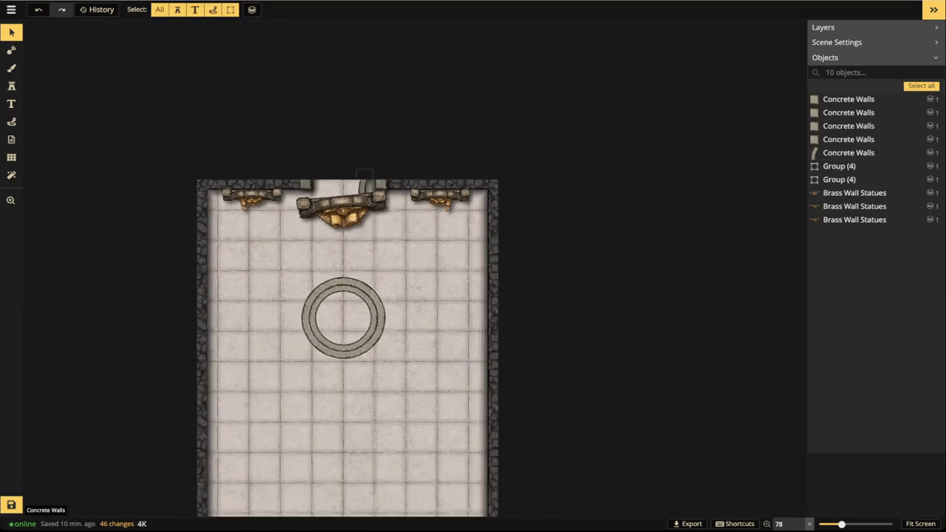
left_click(380, 184)
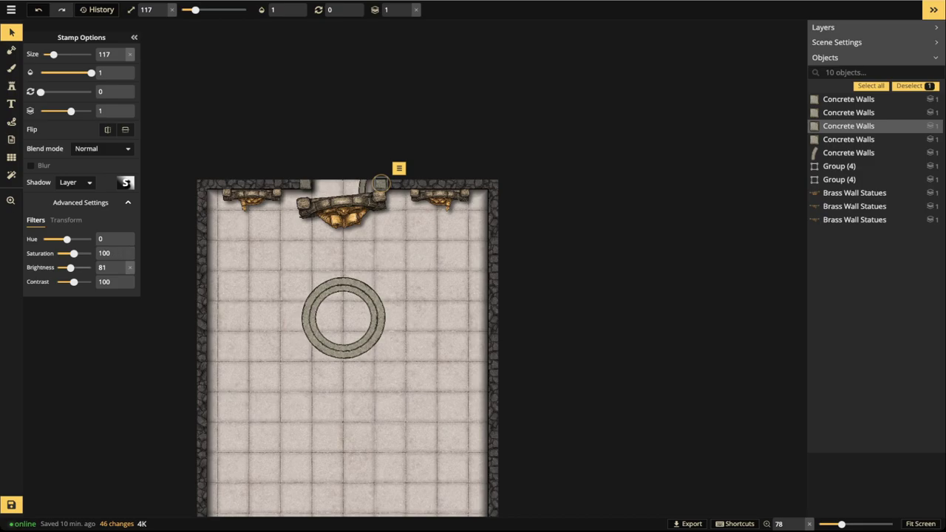
key("Escape")
scroll(380, 184, "down", 3)
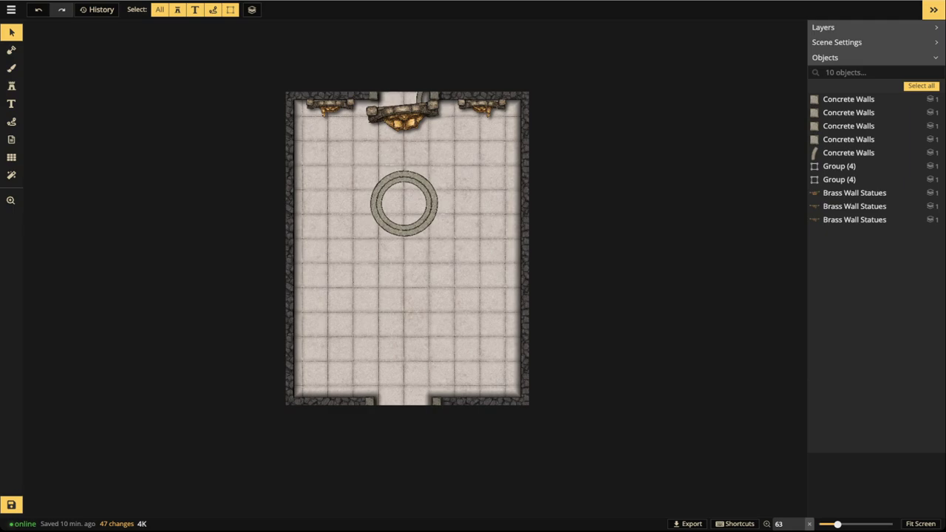
scroll(425, 116, "up", 3)
scroll(435, 397, "up", 3)
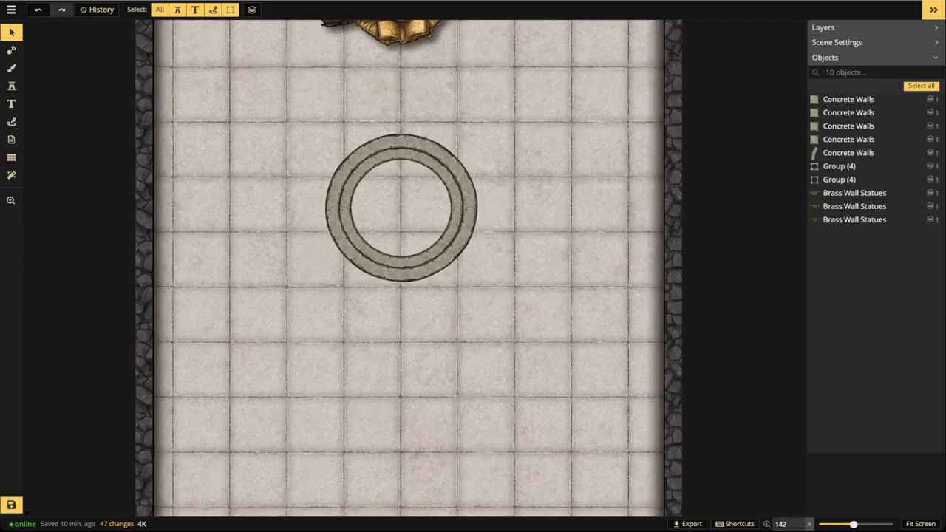
left_click_drag(318, 133, 495, 363)
key("space")
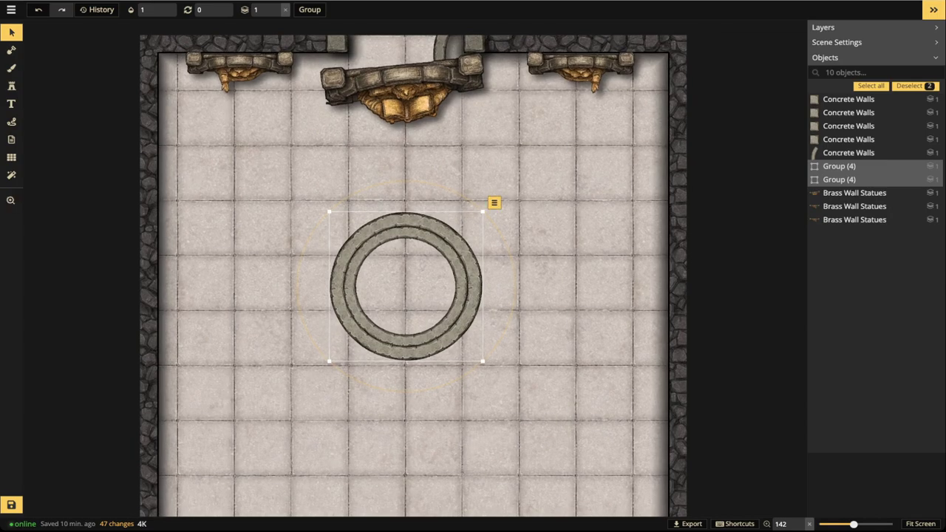
- Search the stamp catalog for throne stamps
left_click(11, 86)
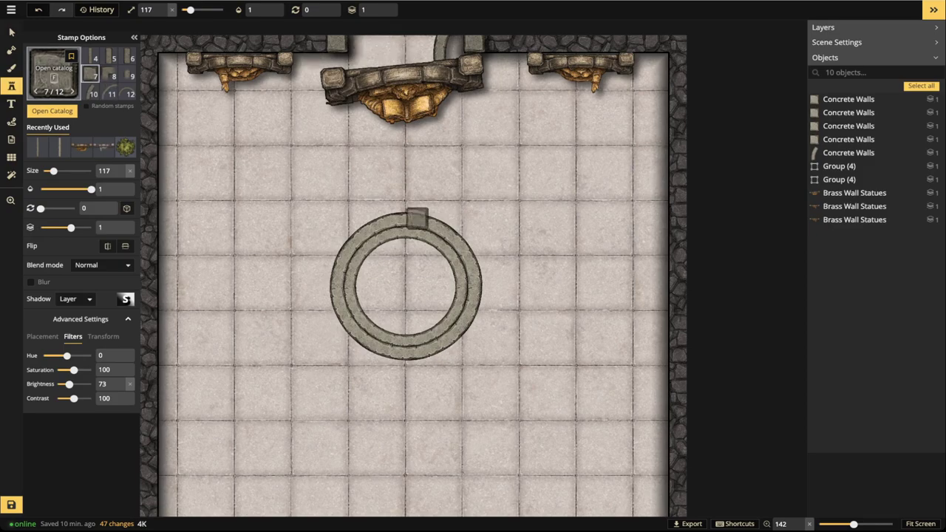
left_click(53, 70)
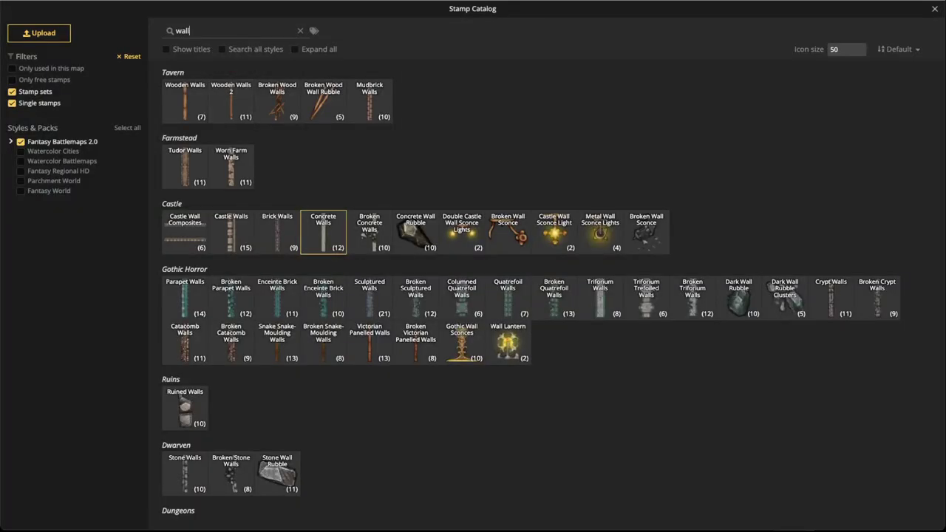
type("throne")
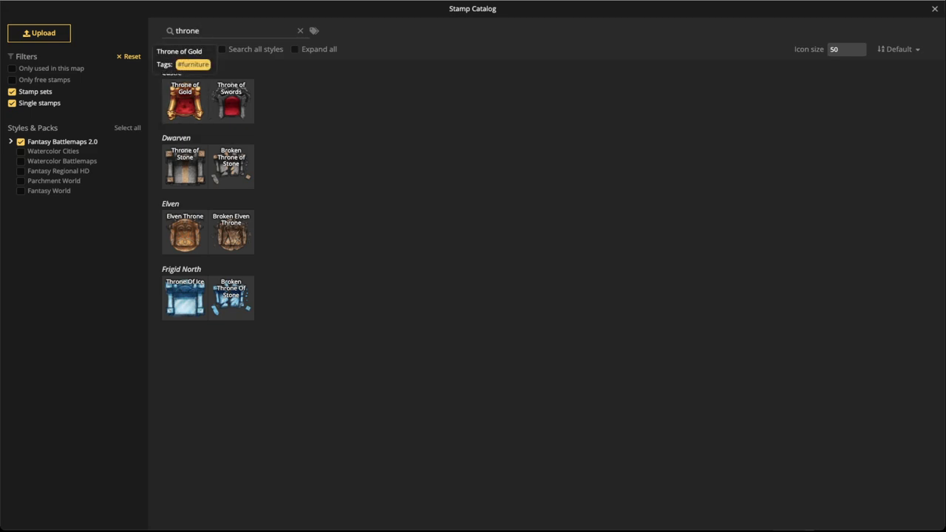
left_click(185, 102)
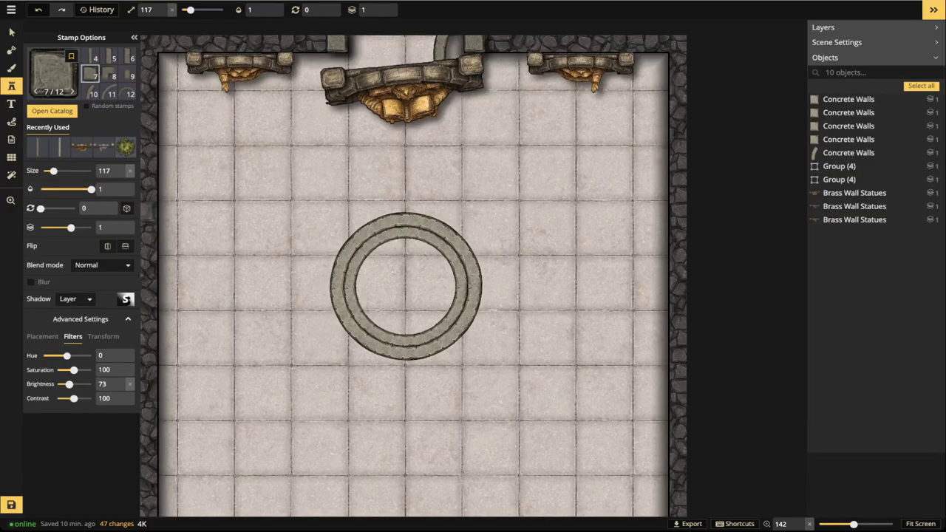
- Delete the outer concrete ring group and open the remaining inner ring's group for editing
left_click(11, 33)
left_click(433, 298)
scroll(433, 298, "up", 4)
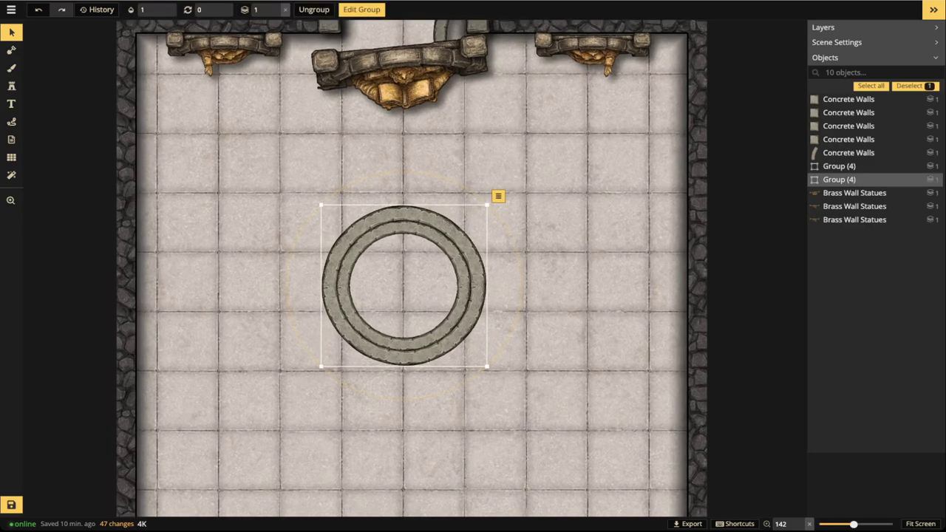
key("Delete")
left_click_drag(433, 298, 423, 242)
key("r")
left_click(361, 9)
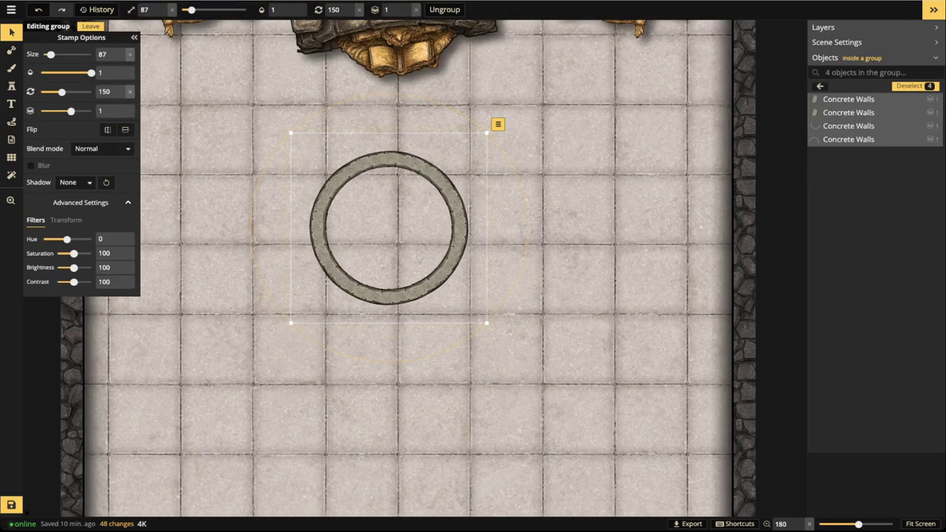
- Pull the ring's two half-circle pieces apart and move the two small filler pieces clear of them toward the lower right
scroll(575, 158, "up", 4)
left_click(397, 184)
left_click_drag(397, 184, 586, 173)
left_click(329, 341)
left_click_drag(329, 342, 376, 442)
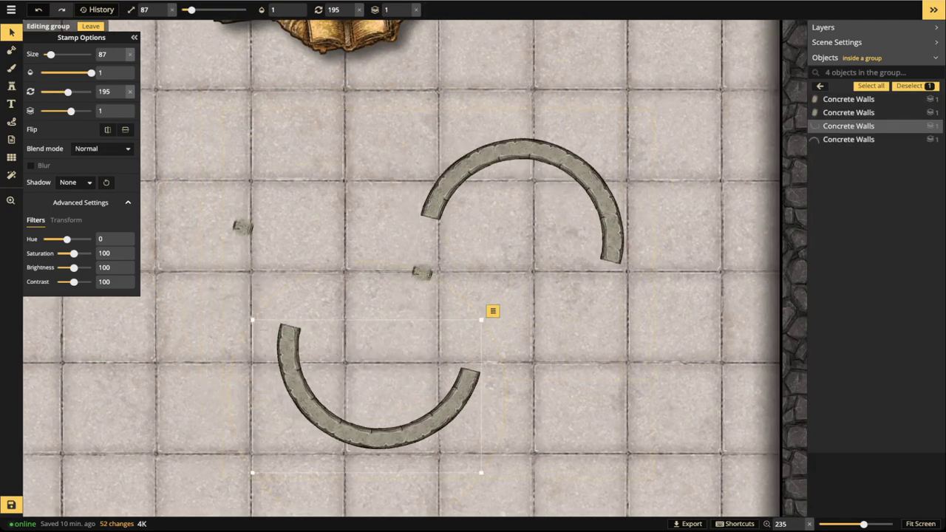
left_click(242, 227)
left_click(422, 272, "shift")
left_click_drag(422, 272, 652, 428)
- Rotate the two half-circle pieces to 272 and 90 degrees and place them facing each other with a gap about two tiles wide
left_click_drag(329, 427, 212, 301)
scroll(220, 300, "down", 5)
left_click_drag(305, 363, 252, 368)
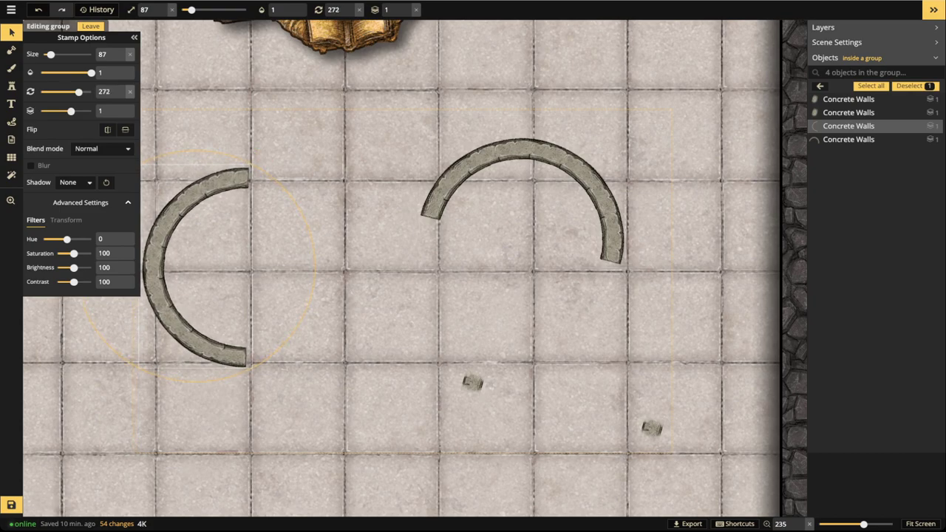
left_click(601, 195)
left_click_drag(651, 274, 484, 325)
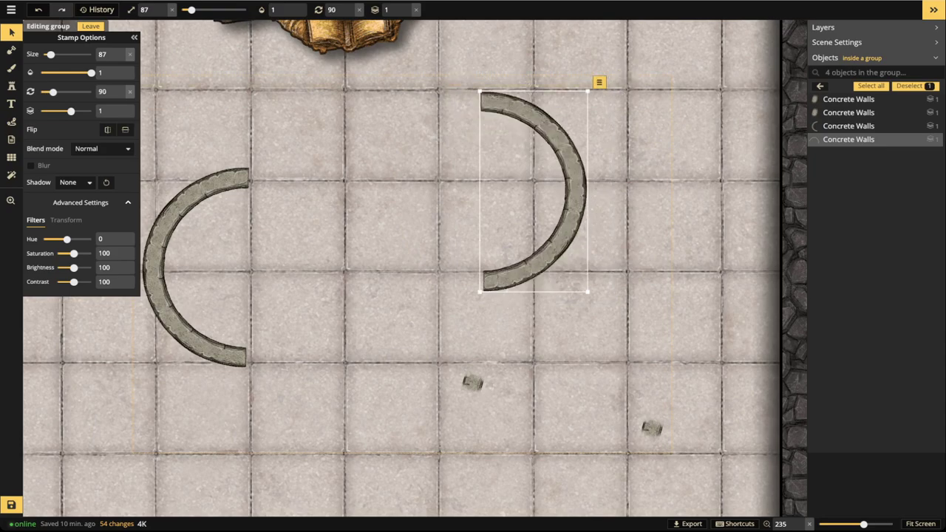
left_click_drag(543, 258, 496, 339)
- Place two straight concrete wall pieces, rotated 90 degrees, extending from the upper and lower ends of the first half-circle
left_click(11, 86)
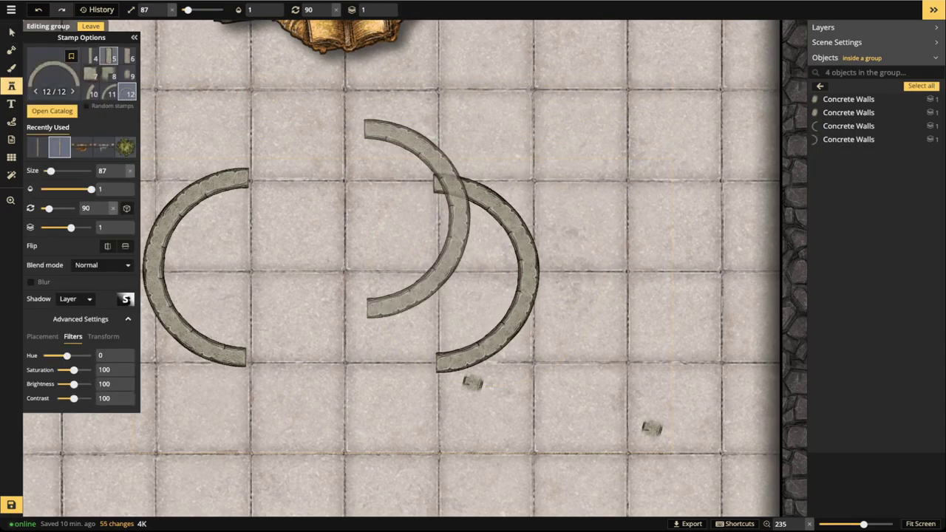
left_click(417, 218)
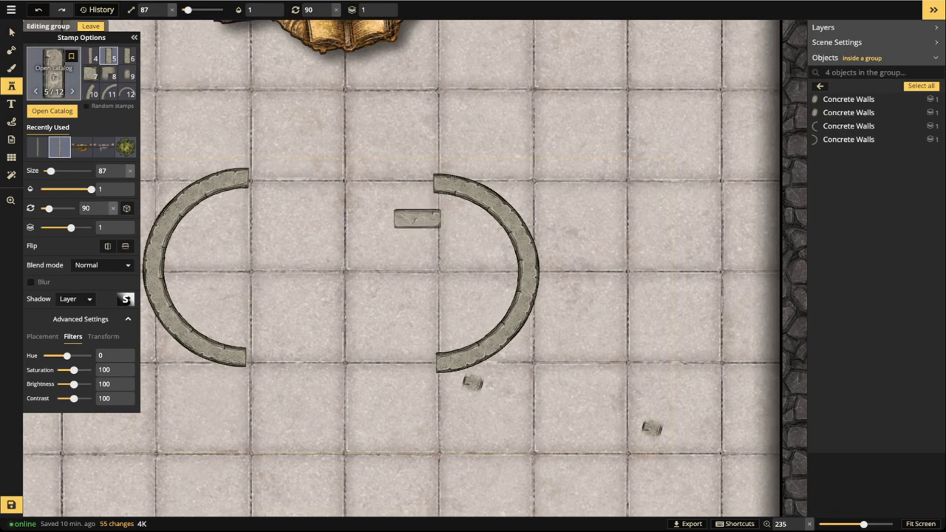
left_click(91, 56)
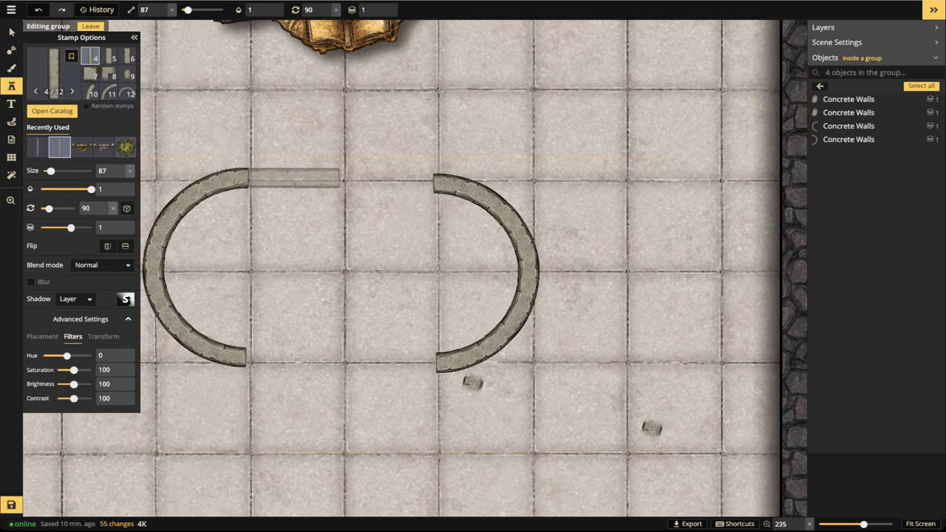
left_click(293, 178)
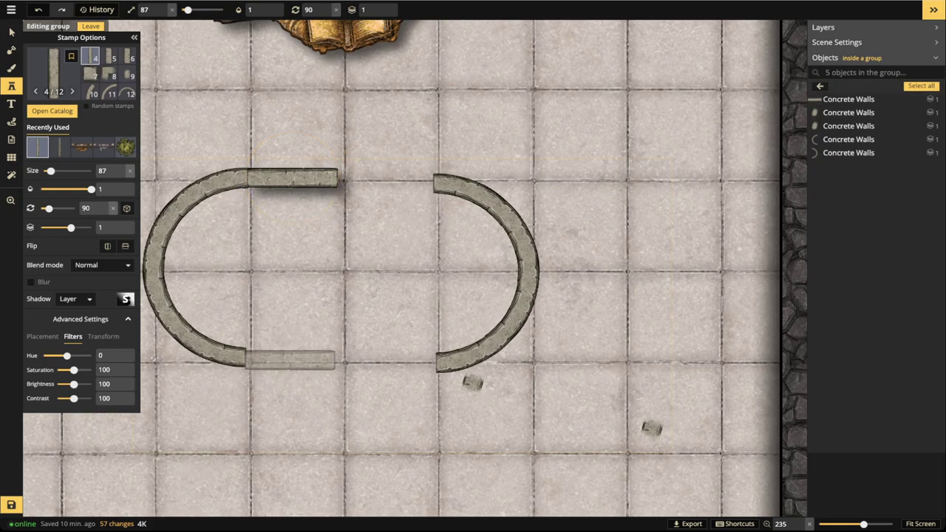
left_click(291, 357)
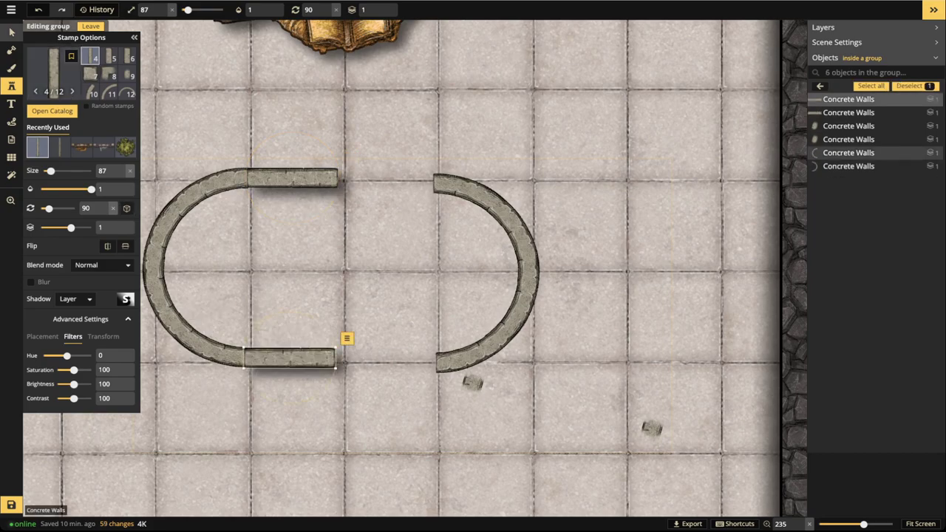
- Close the oval by moving the other half-circle against the straight wall pieces, and set the straight pieces' shadow to None
left_click(11, 33)
left_click_drag(527, 296, 430, 290)
left_click_drag(275, 125, 327, 394)
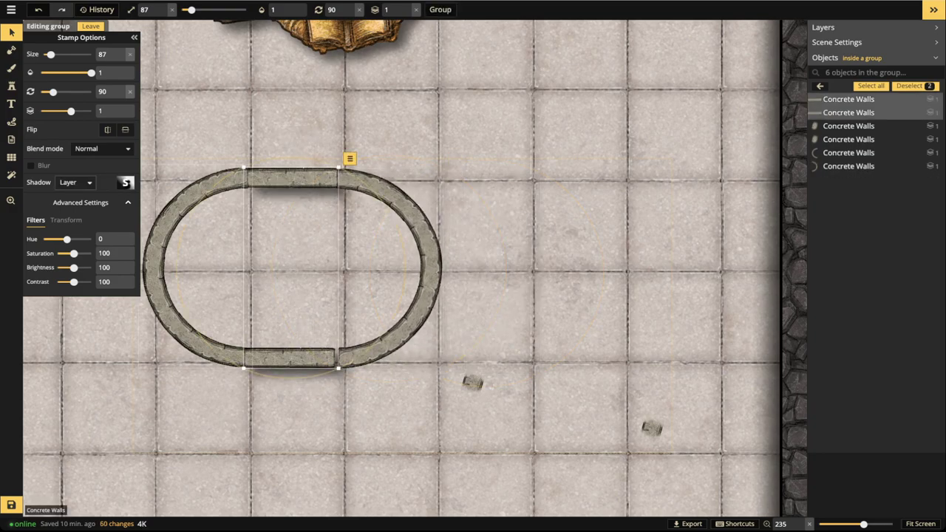
left_click(76, 182)
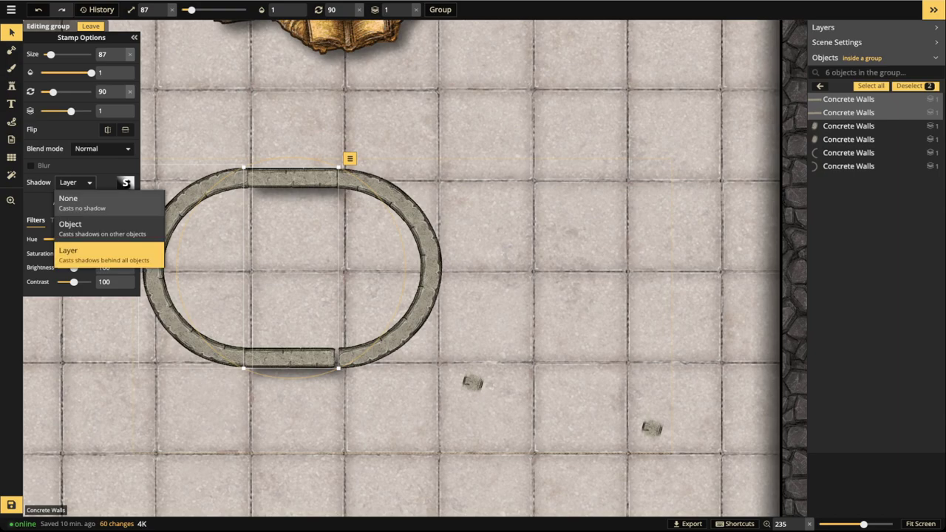
left_click(83, 203)
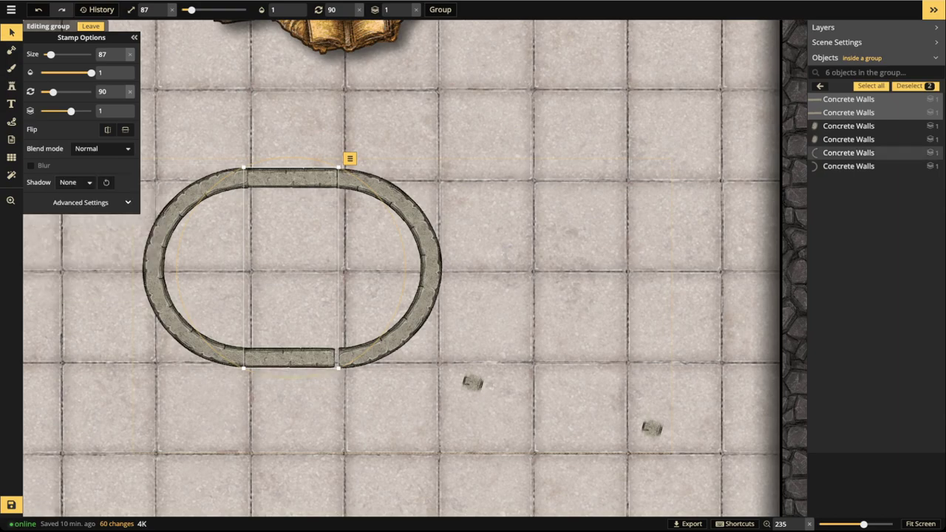
left_click(423, 233)
key("Left")
key("Left")
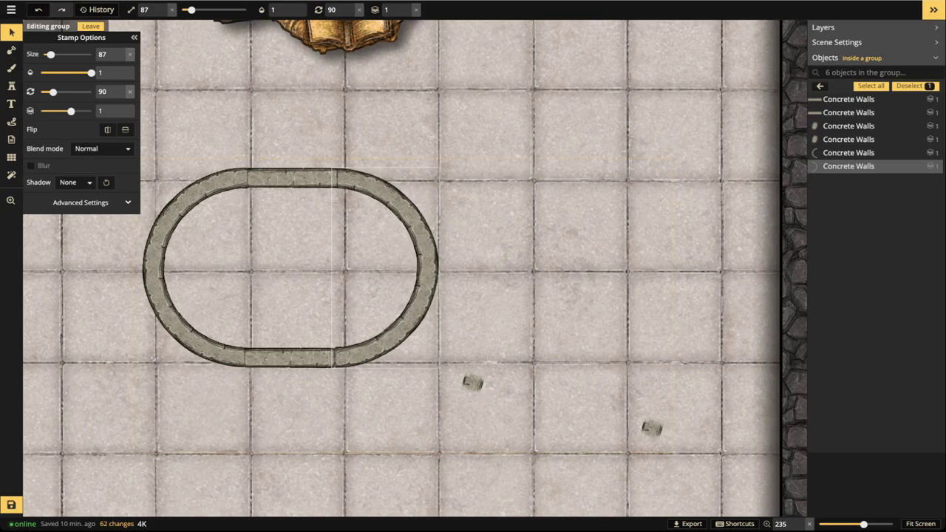
- Rotate the small filler pieces level and place one, at 270 degrees, in front of the oval's lower straight wall
left_click(473, 383)
scroll(473, 383, "up", 5)
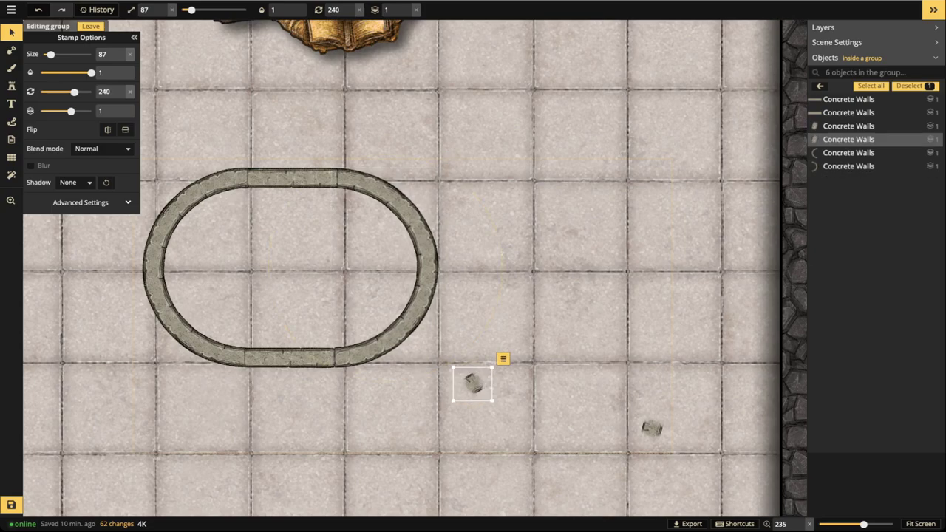
left_click_drag(652, 428, 374, 431)
left_click(292, 358)
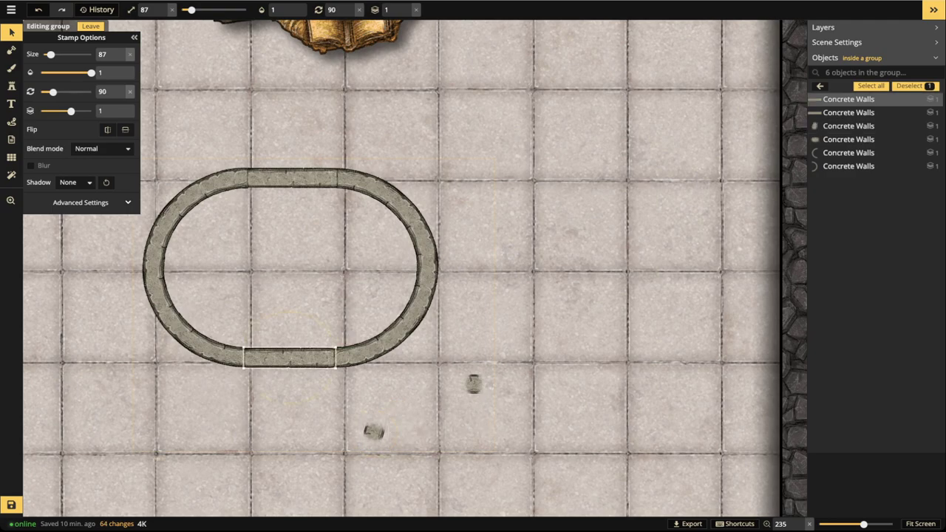
left_click(849, 125)
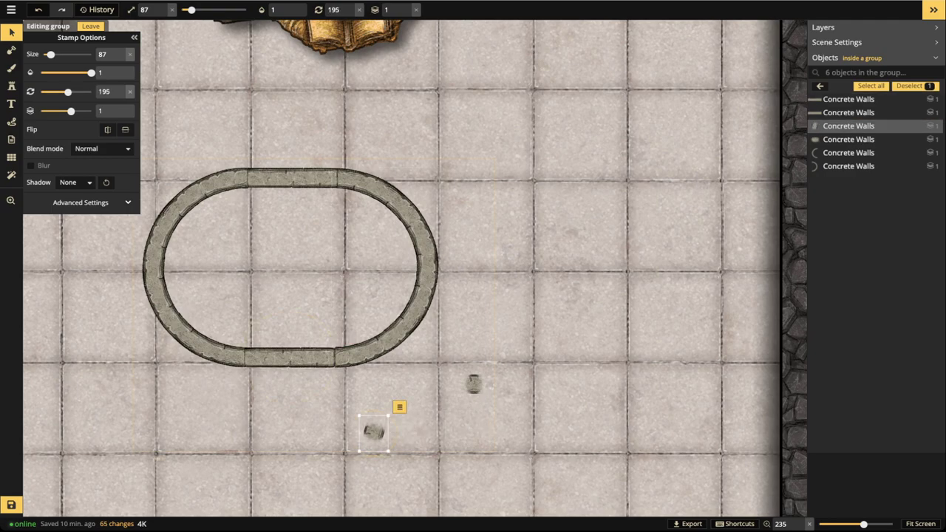
key("Delete")
left_click(849, 125)
key("ctrl+z")
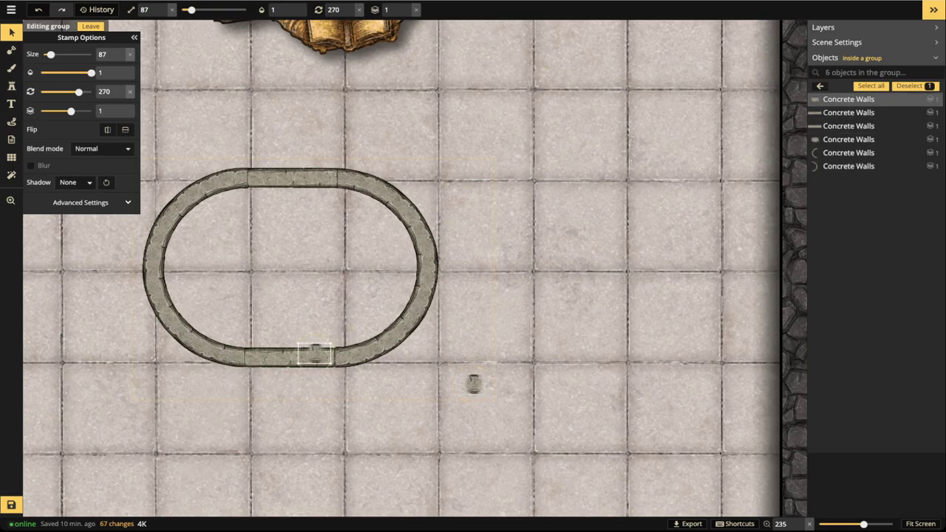
- Cover the oval's four joints with the filler piece and copies of it
key("Right")
key("Right")
key("ctrl+c")
key("ctrl+v")
left_click_drag(232, 357, 248, 358)
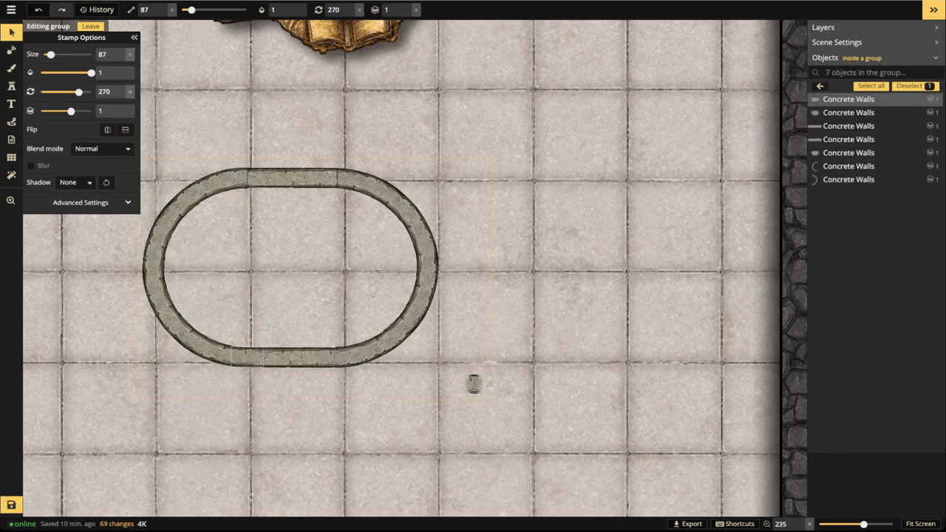
key("ctrl+v")
left_click_drag(239, 178, 335, 179)
key("ctrl+v")
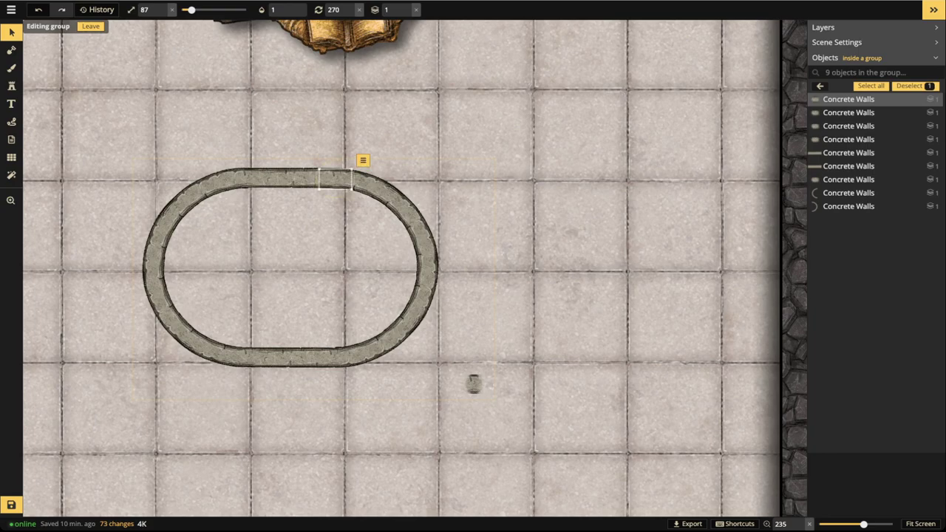
- Delete the spare filler piece outside the oval and leave group editing
left_click(474, 384)
key("Delete")
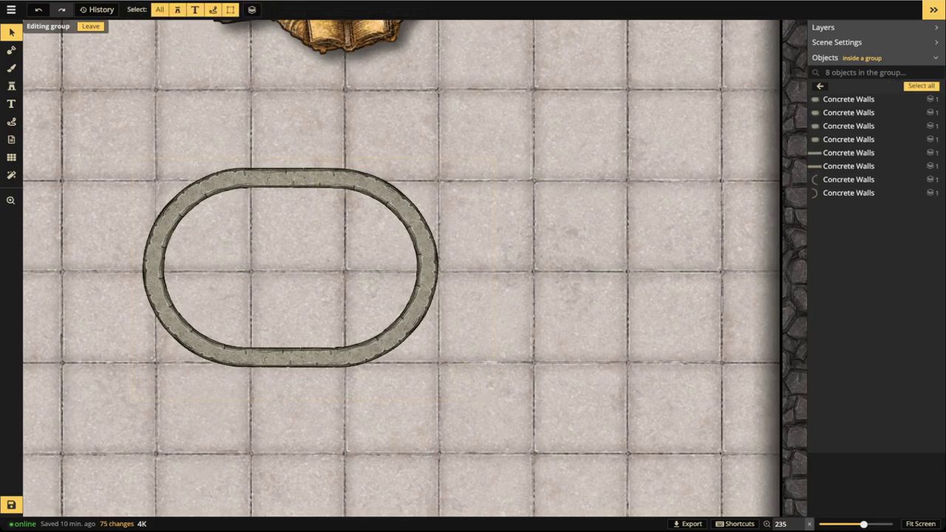
key("Escape")
key("Escape")
- Move the oval group below the large centre statue and enlarge it slightly
scroll(289, 251, "down", 3)
left_click(289, 252)
left_click_drag(289, 251, 335, 238)
scroll(332, 255, "down", 3)
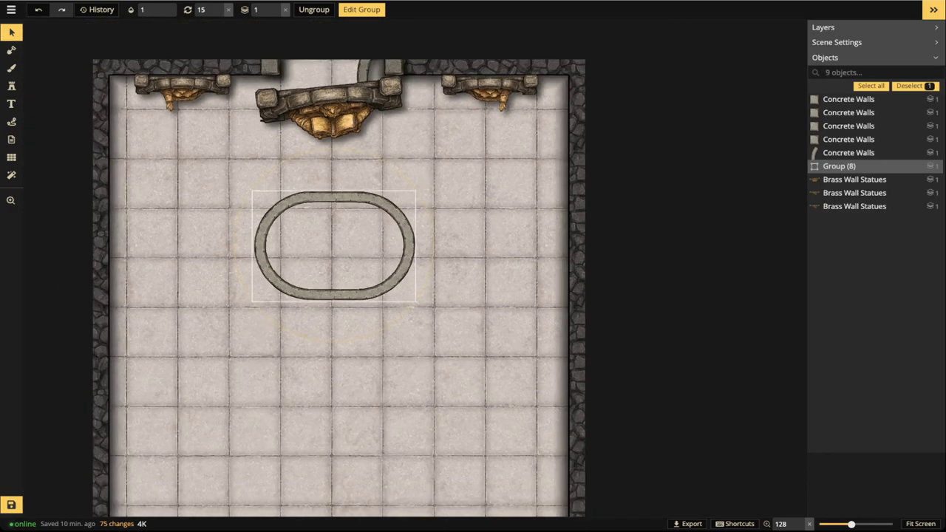
left_click_drag(416, 198, 425, 191)
left_click_drag(395, 220, 391, 221)
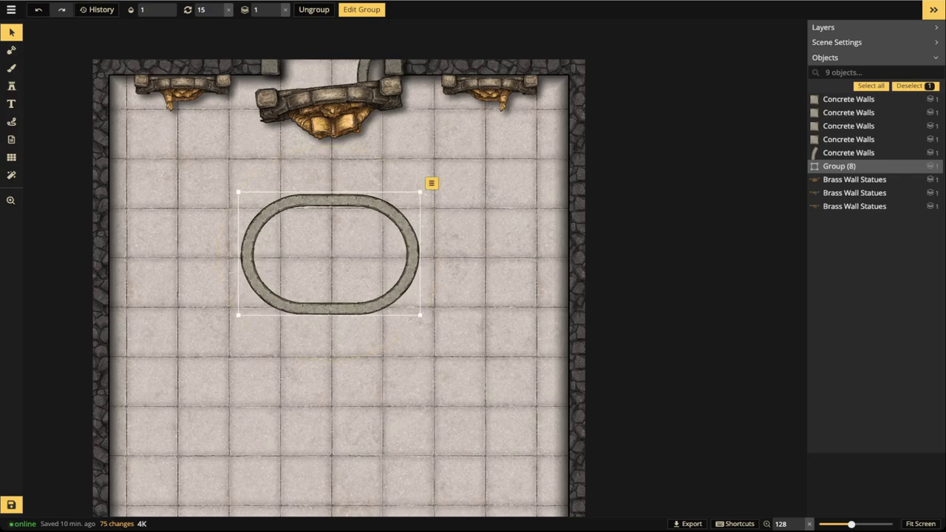
- Paste a copy of the oval group and resize it to nest concentrically inside the larger oval
key("ctrl+v")
left_click_drag(473, 243, 390, 228)
scroll(329, 254, "down", 4)
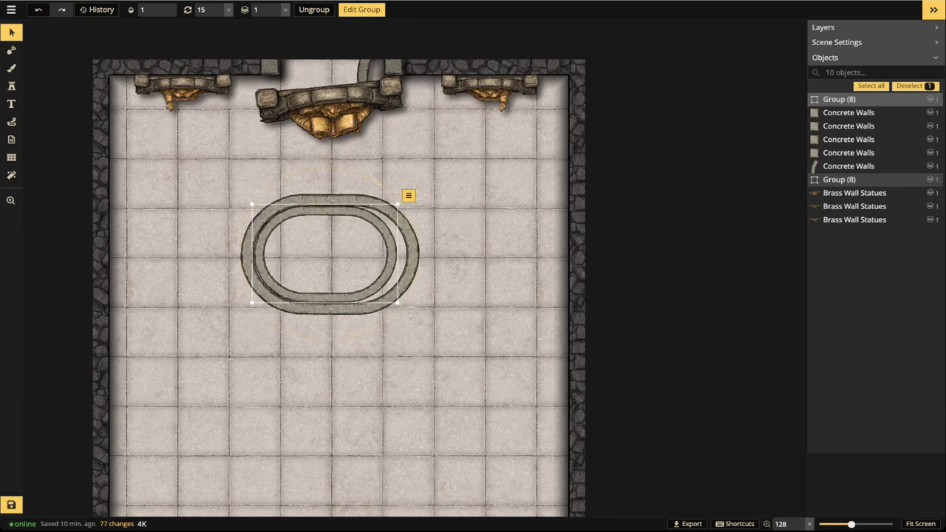
scroll(347, 258, "up", 1)
scroll(387, 288, "up", 1)
left_click_drag(418, 321, 436, 334)
left_click_drag(405, 299, 402, 295)
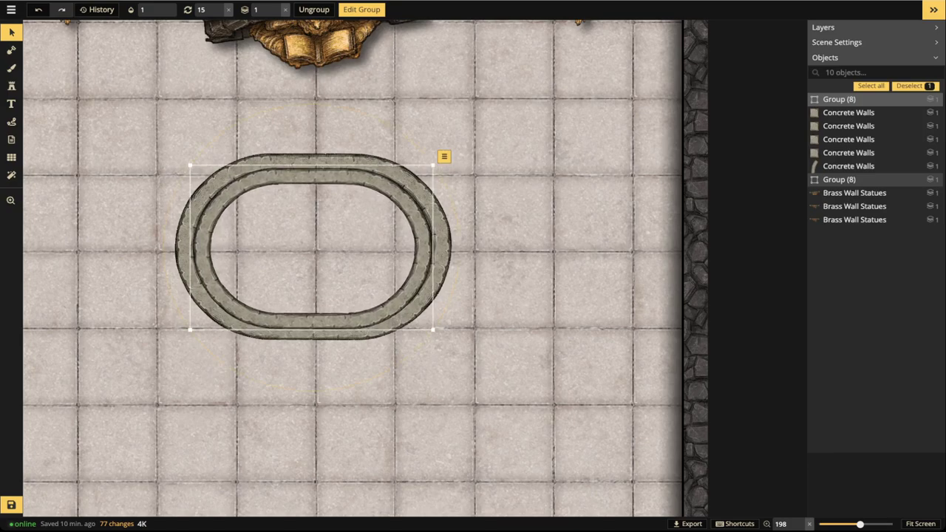
- Select both oval groups together and reposition them farther below the large centre statue
left_click(139, 145)
scroll(139, 146, "down", 2)
left_click_drag(136, 144, 405, 284)
scroll(332, 280, "down", 3)
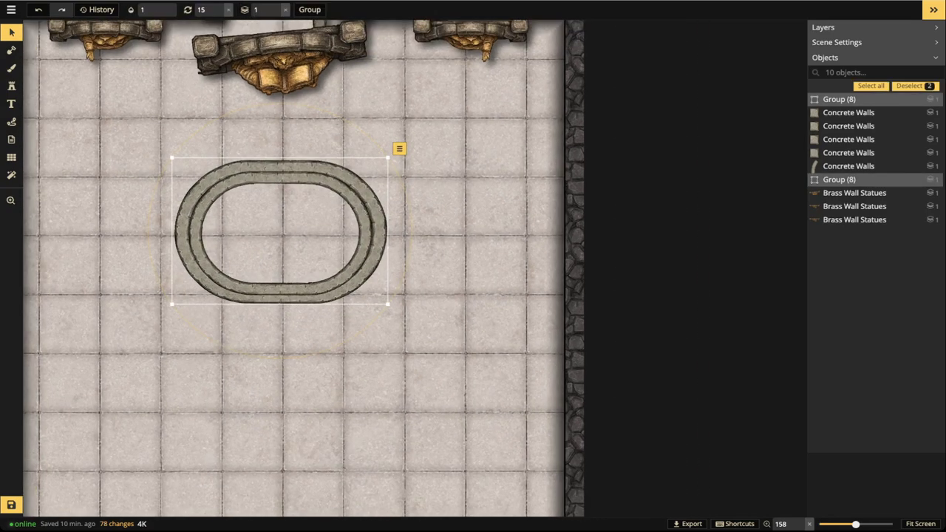
left_click_drag(332, 280, 396, 328)
key("Up")
key("Up")
key("Up")
key("Up")
key("Up")
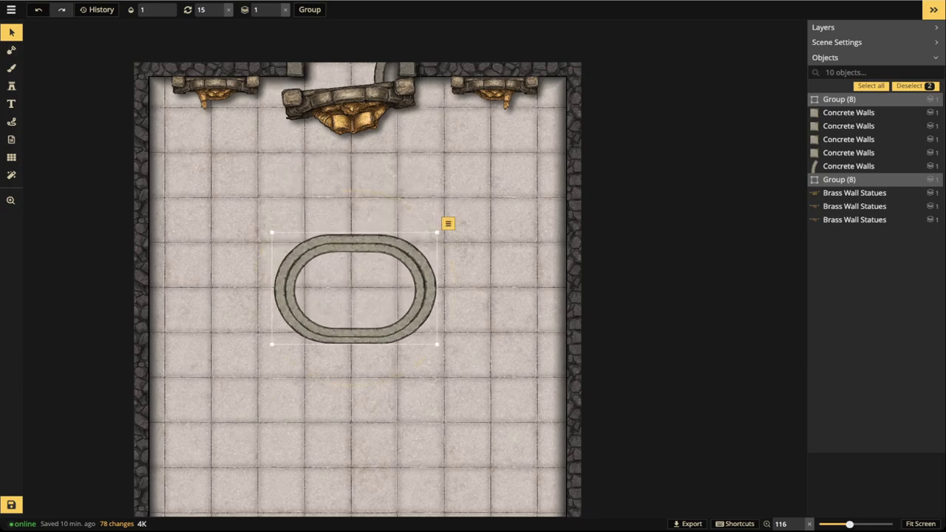
- Swing the large centre statue to a steeper angle, shift it down slightly, and rotate the curved concrete track behind it to 340 degrees
left_click(350, 109)
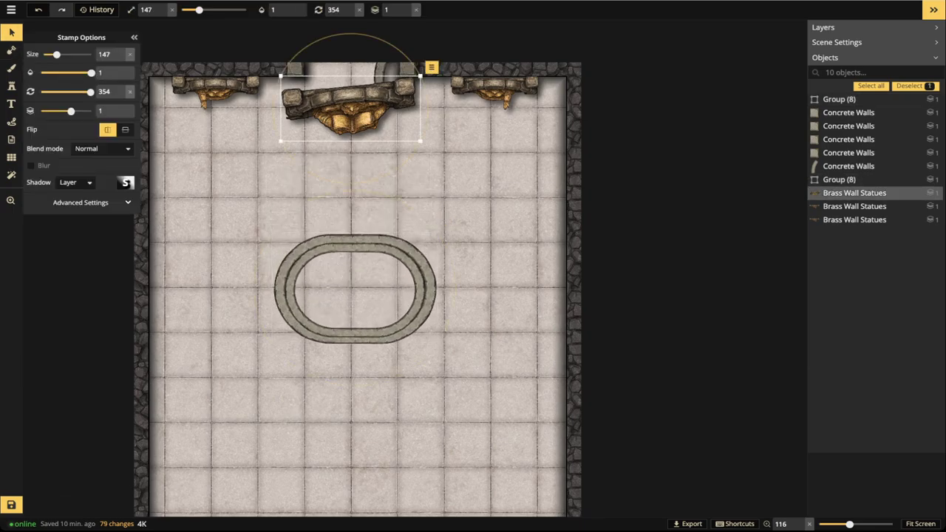
scroll(350, 110, "down", 1)
left_click_drag(351, 110, 352, 121)
left_click(382, 71)
scroll(382, 71, "down", 1)
left_click_drag(383, 71, 380, 74)
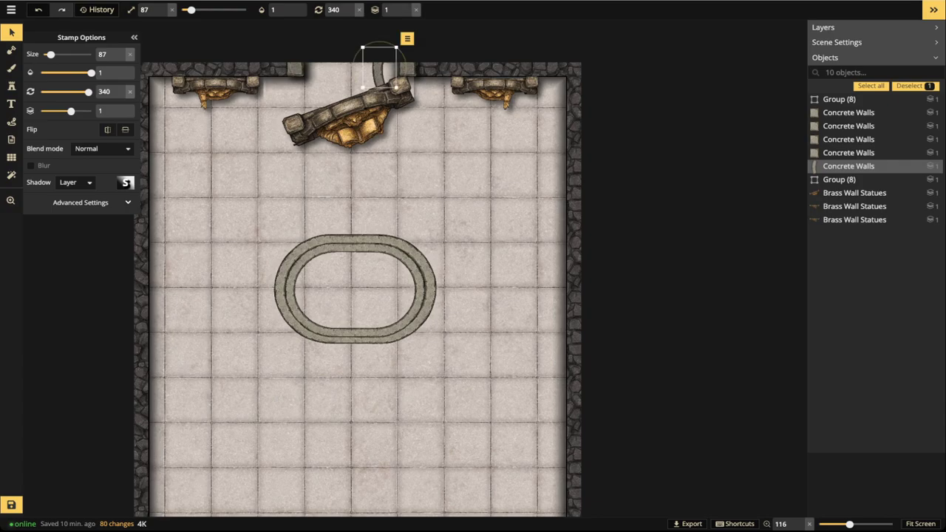
- Move both oval groups up to sit centred about half a tile below the angled statue
key("Escape")
left_click_drag(235, 215, 453, 355)
left_click_drag(355, 289, 350, 252)
left_click_drag(348, 207, 349, 183)
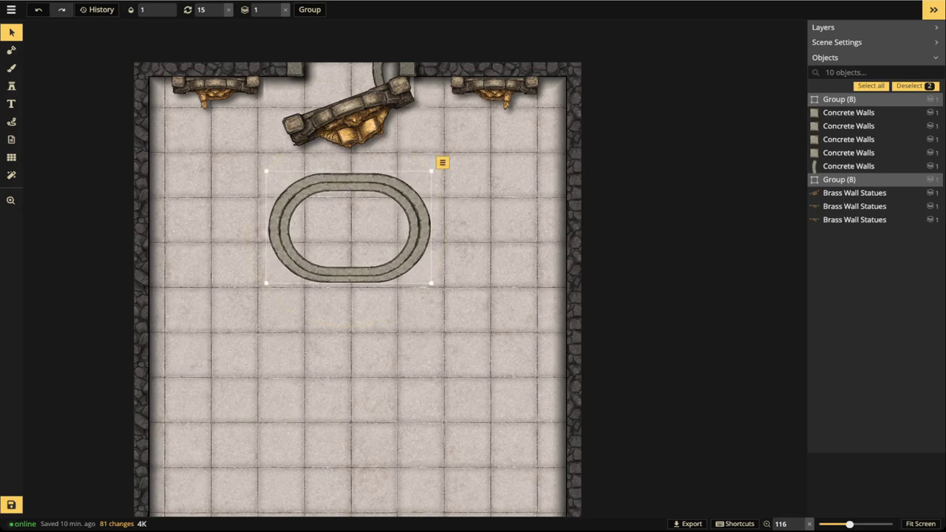
left_click(350, 165)
left_click(349, 182)
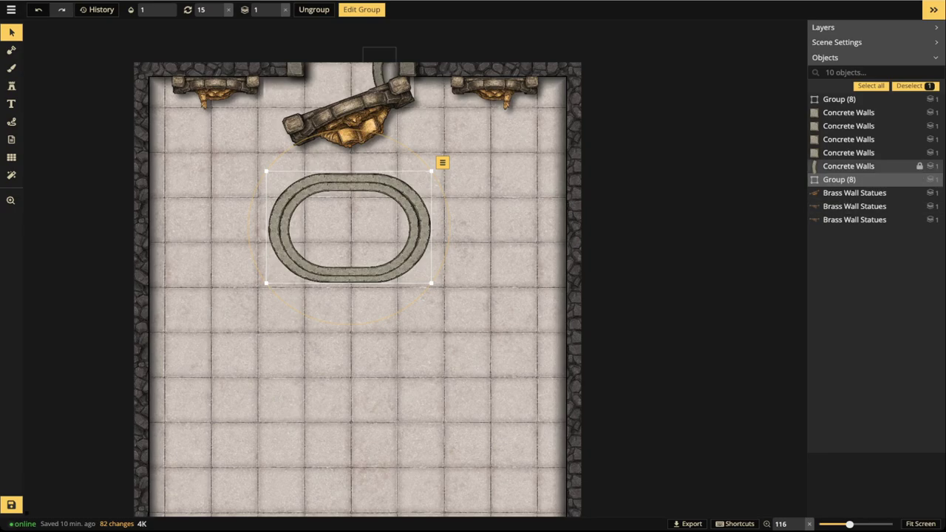
left_click(840, 99)
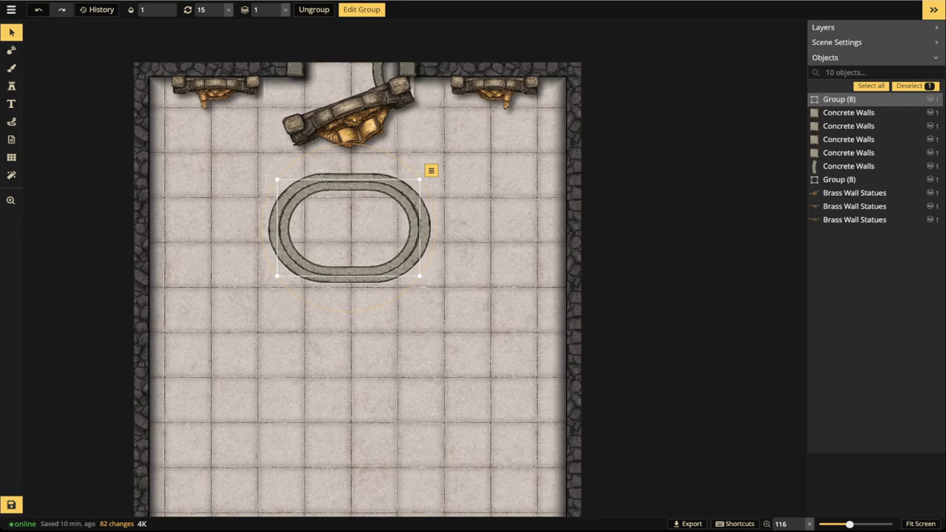
key("Escape")
scroll(300, 224, "down", 3)
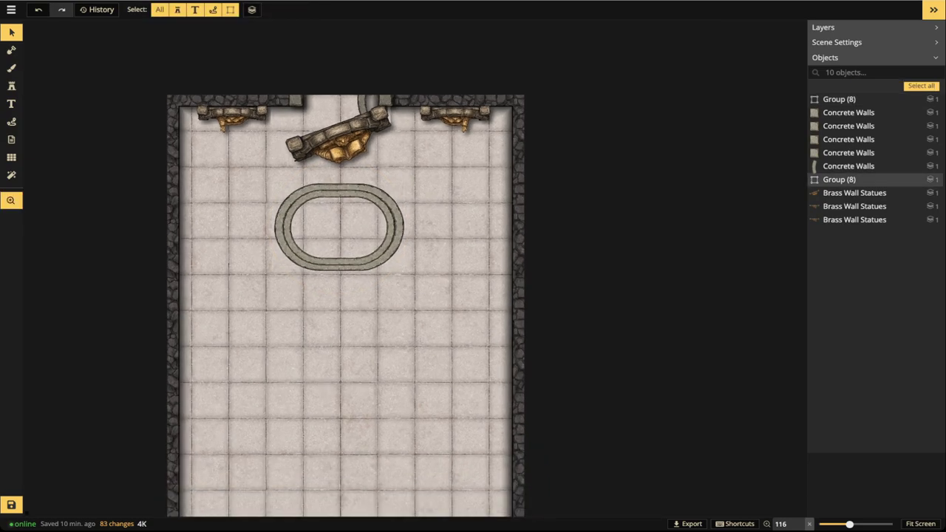
left_click_drag(299, 224, 304, 221)
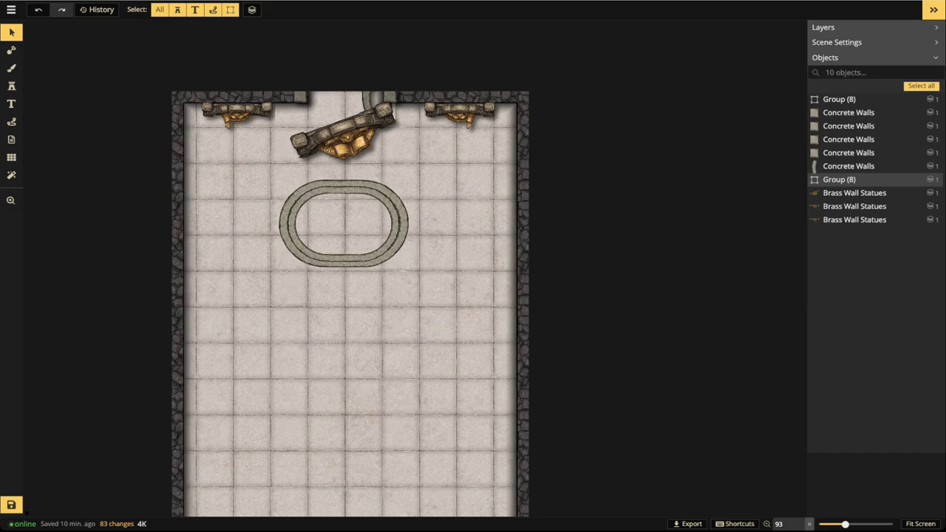
scroll(334, 222, "up", 3)
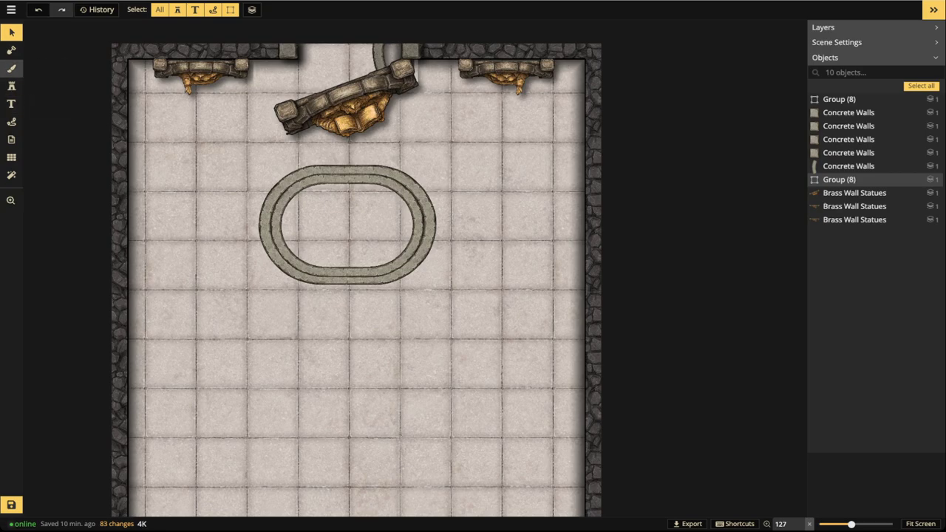
- Choose the bright red texture from Concrete Textures as the brush texture
left_click(11, 68)
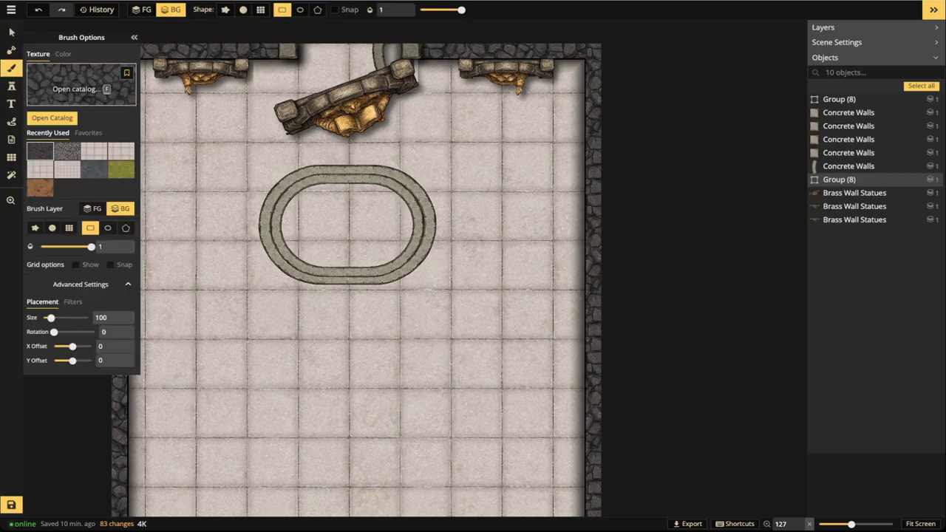
key("f")
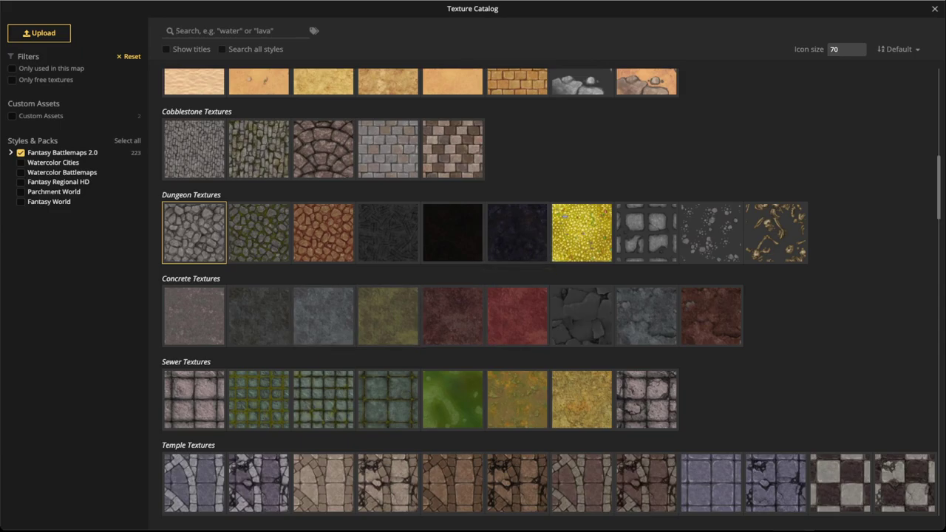
left_click(517, 316)
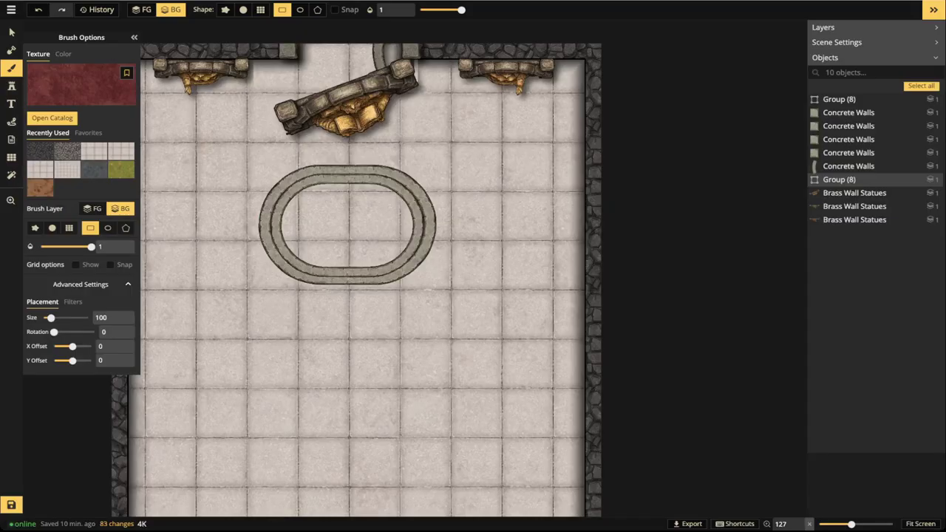
- Set the red brush texture's saturation to 159, brightness to 103 and rotation to 24
left_click(73, 301)
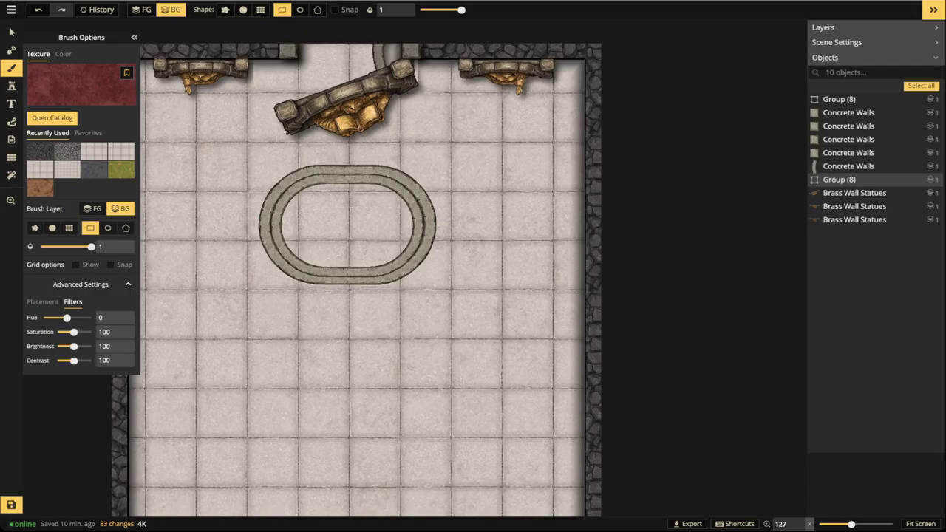
left_click_drag(74, 332, 77, 332)
scroll(130, 346, "up", 10)
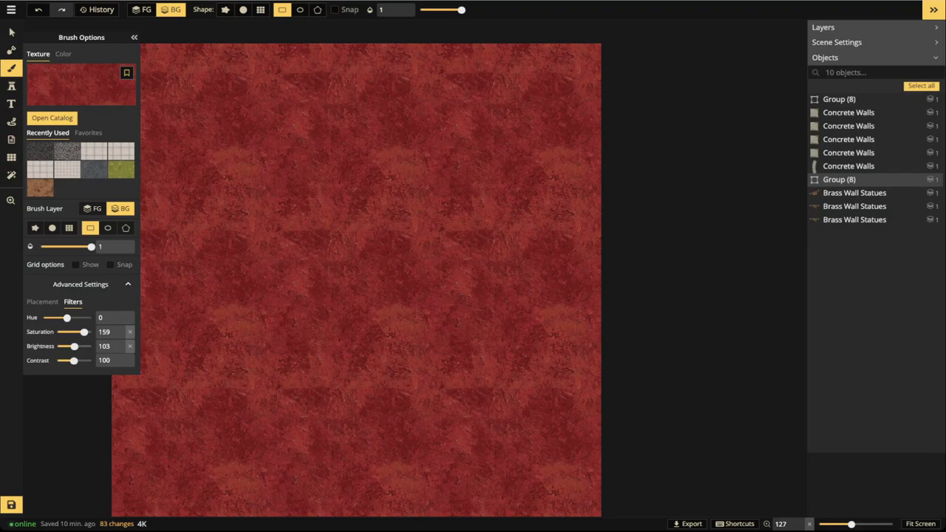
left_click(42, 302)
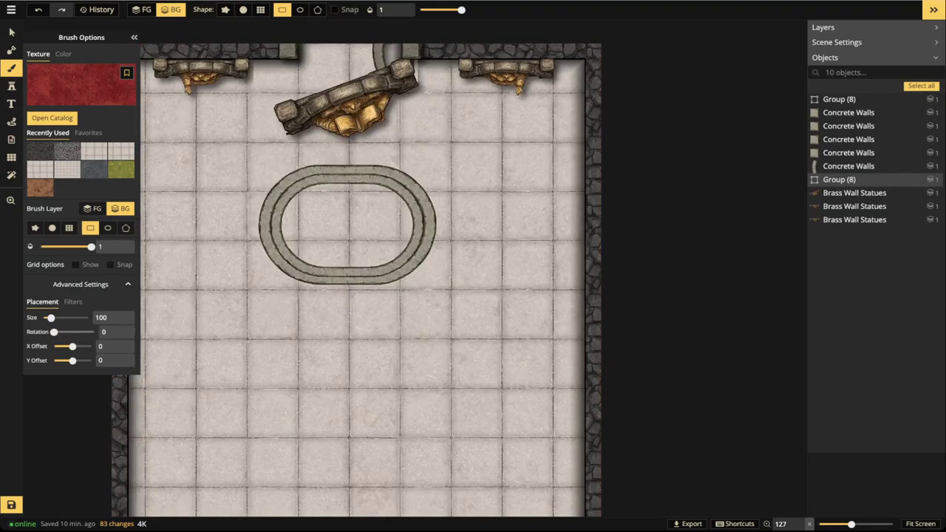
scroll(129, 332, "up", 12)
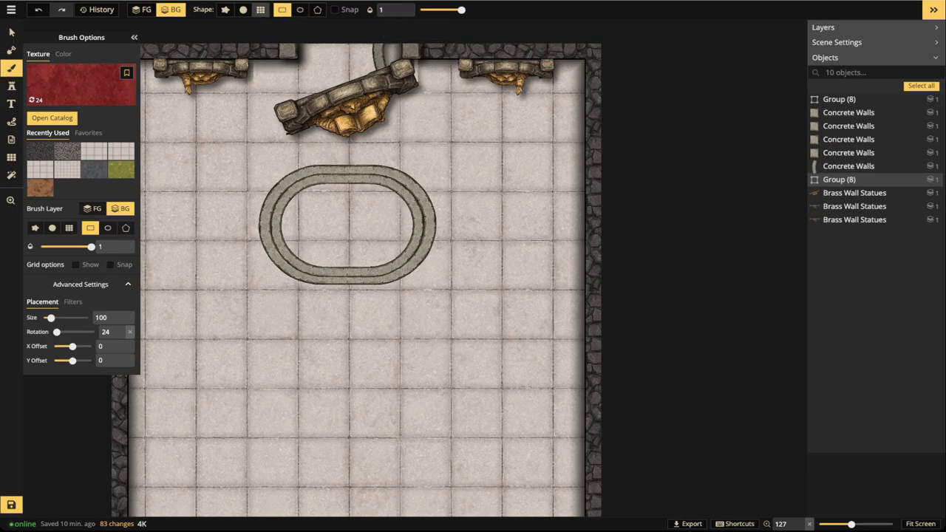
- Paint the inside of the stone oval red with a round brush of size 80 and softness 0, and set the brush layer to FG
left_click(243, 10)
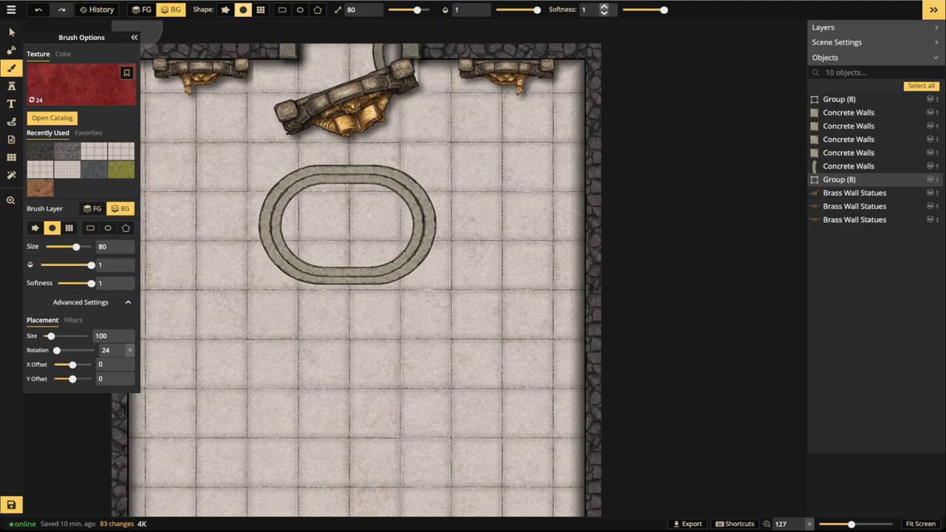
left_click_drag(664, 9, 623, 11)
mouse_move(367, 212)
left_mouse_down()
mouse_move(317, 213)
mouse_move(317, 201)
mouse_move(297, 226)
mouse_move(316, 244)
mouse_move(390, 242)
mouse_move(391, 207)
mouse_move(362, 198)
mouse_move(325, 205)
mouse_move(344, 221)
mouse_move(323, 225)
left_mouse_up()
left_click(141, 10)
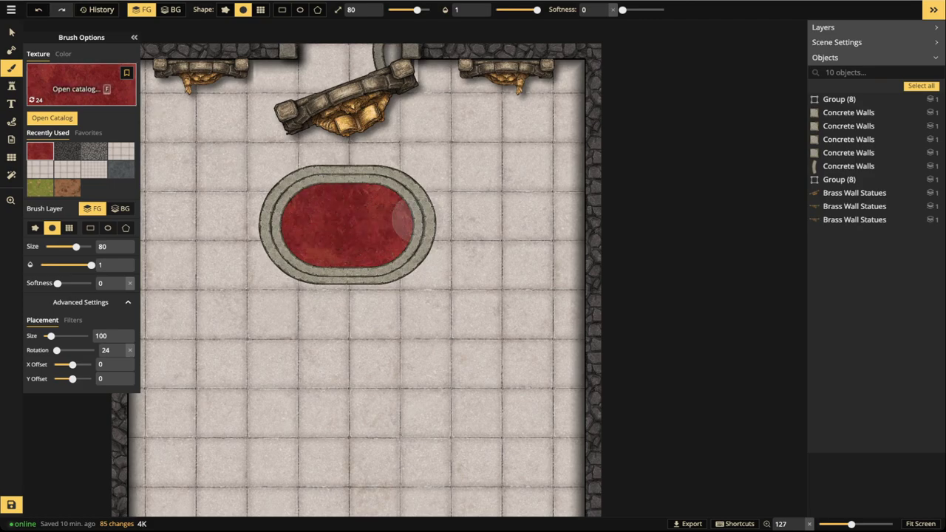
- Search the stamp catalog for "rug" and place the fourth Nice Rugs variant, the round orange-red one, over the oval at size 87
left_click(11, 86)
left_click(54, 73)
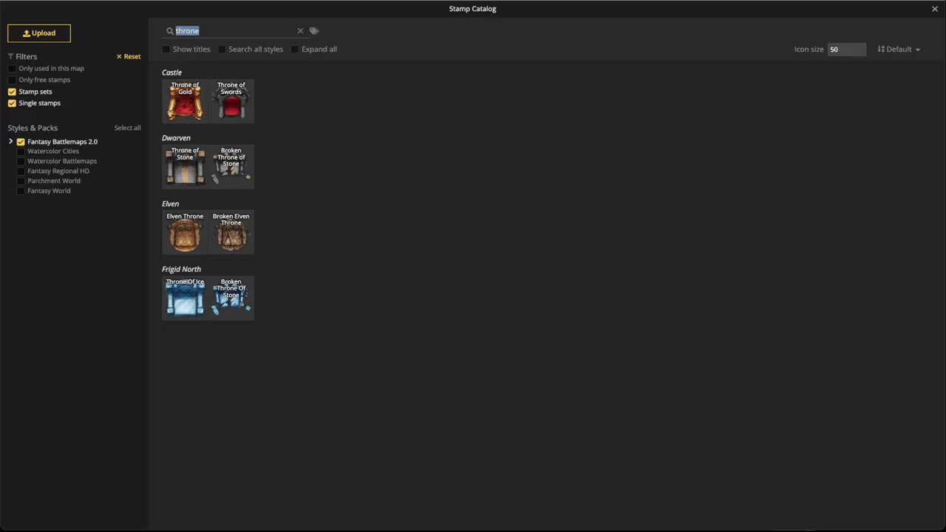
type("r")
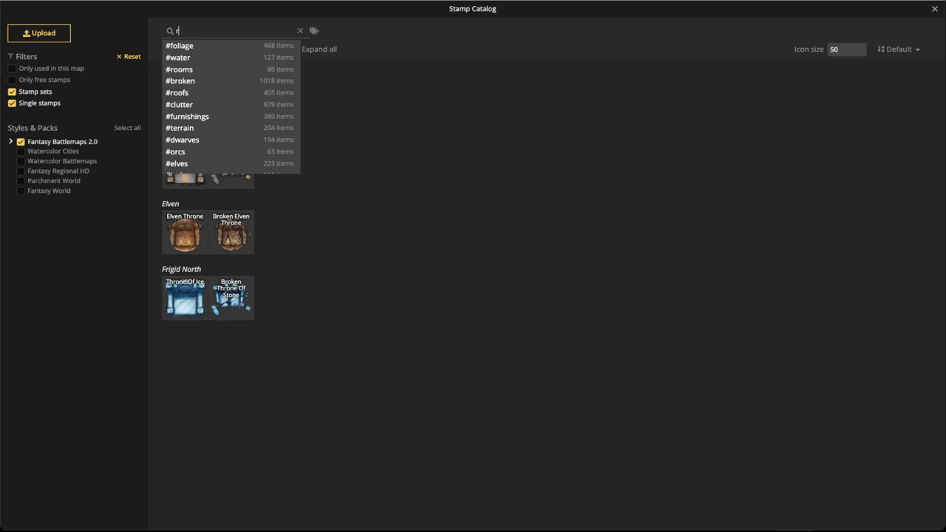
type("ug")
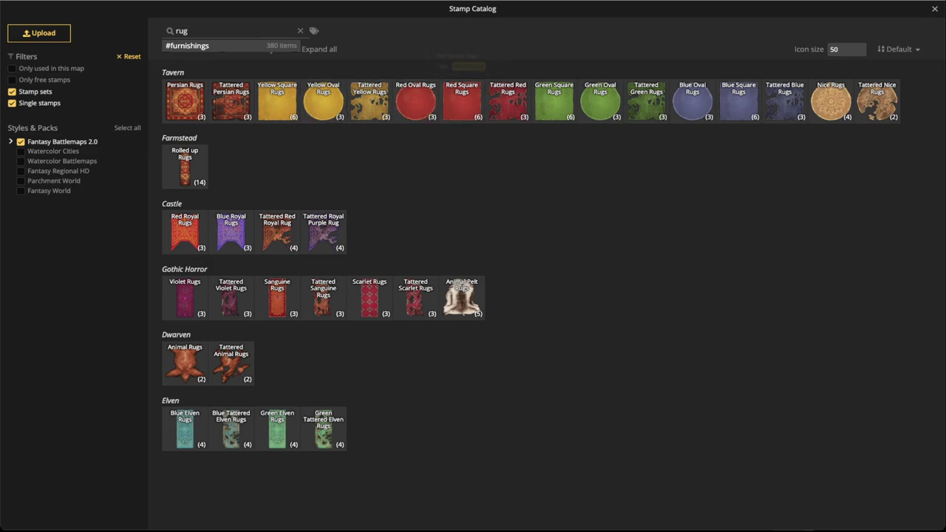
left_click(833, 117)
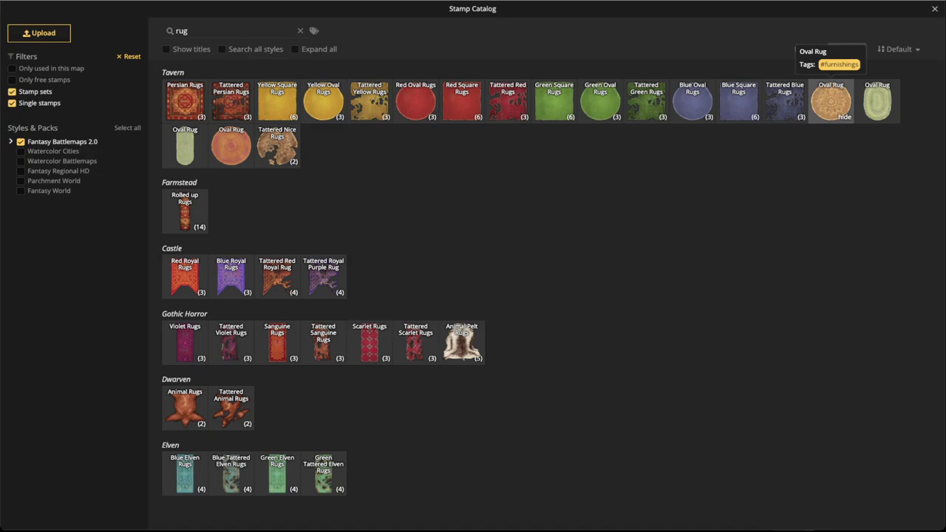
left_click(831, 99)
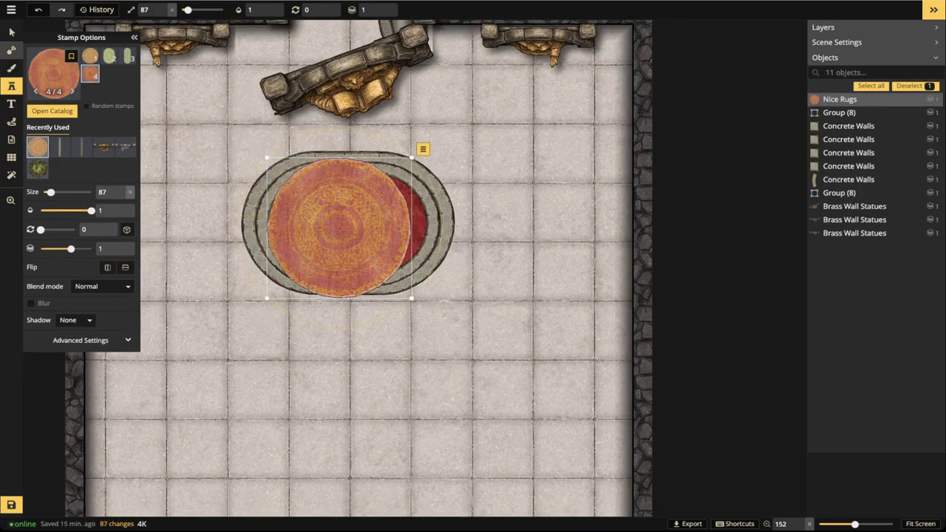
- Move the round rug to the lower part of the oval and enlarge it to size 117
left_click(11, 32)
left_click_drag(339, 228, 359, 280)
scroll(359, 286, "up", 3)
- Squash the rug to a height of 59 and center it over the stone oval
left_click(90, 203)
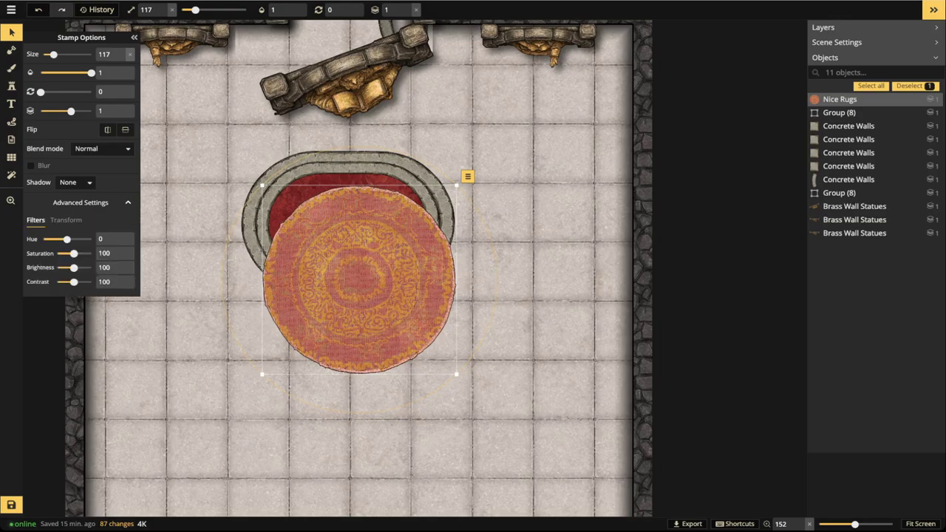
left_click(66, 220)
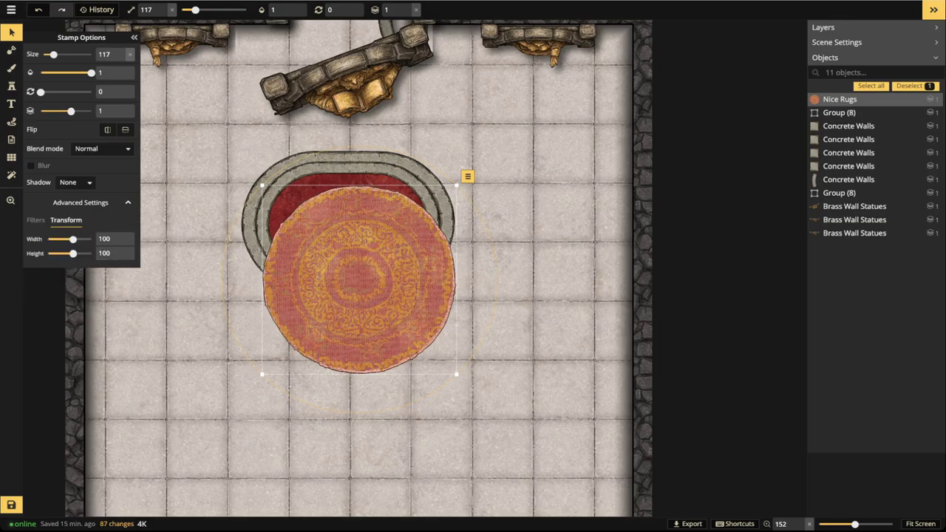
left_click_drag(73, 252, 68, 253)
left_click_drag(359, 280, 347, 224)
- Lower the rug to layer -2 so it sits beneath the stone rings
left_click(407, 14)
left_click(406, 13)
left_click(407, 13)
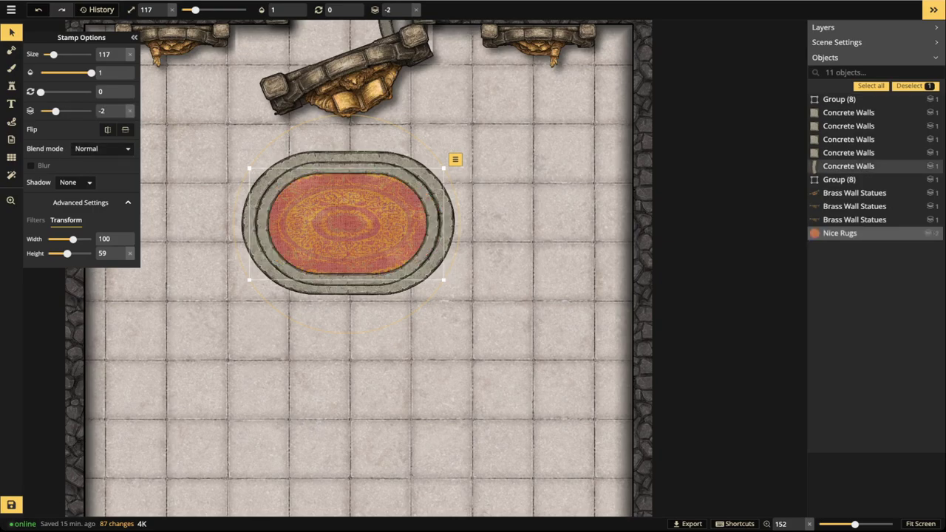
left_click(36, 221)
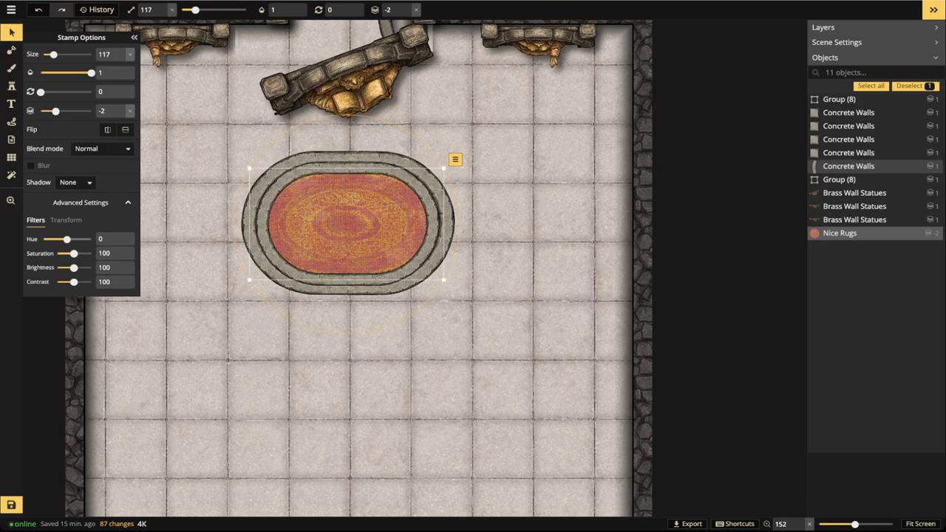
mouse_move(74, 254)
left_mouse_down()
mouse_move(92, 253)
mouse_move(58, 238)
mouse_move(65, 239)
left_mouse_up()
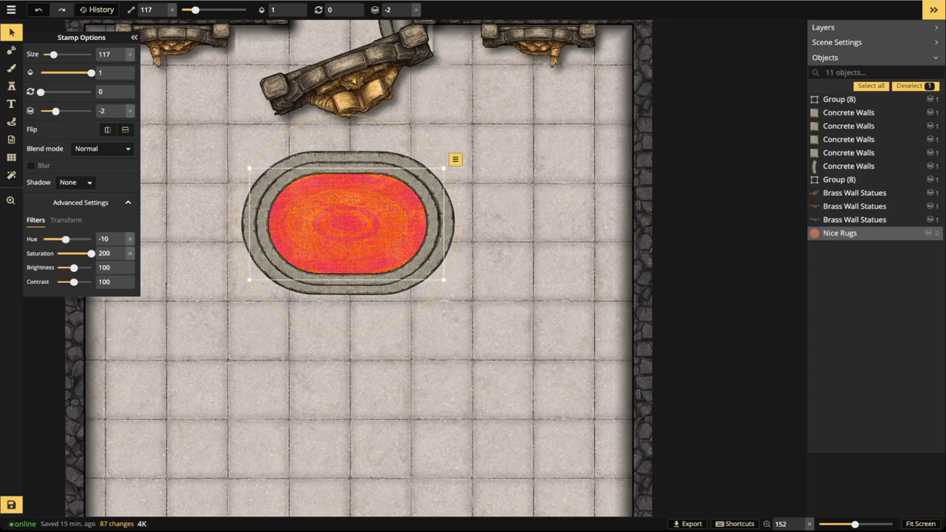
left_click(130, 239)
left_click(130, 253)
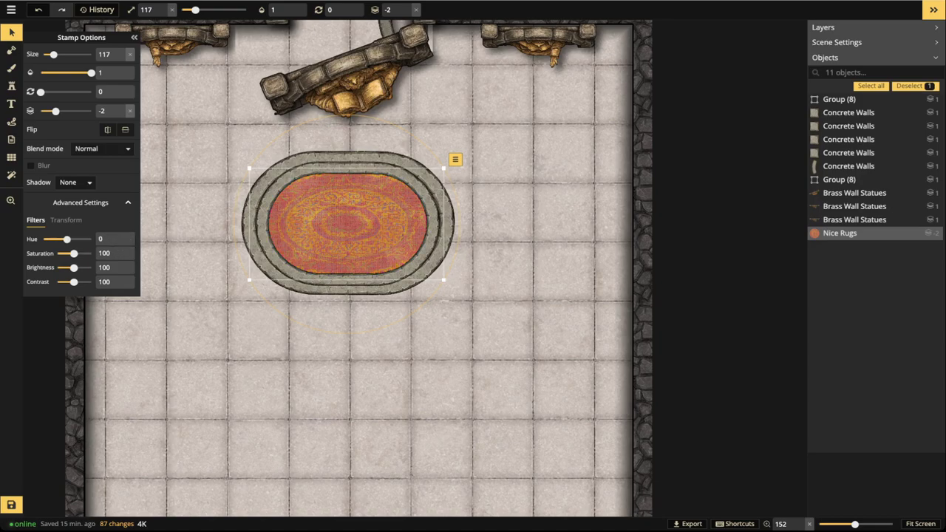
- Try the Luminosity blend mode on the rug
left_click(103, 148)
scroll(78, 248, "down", 2)
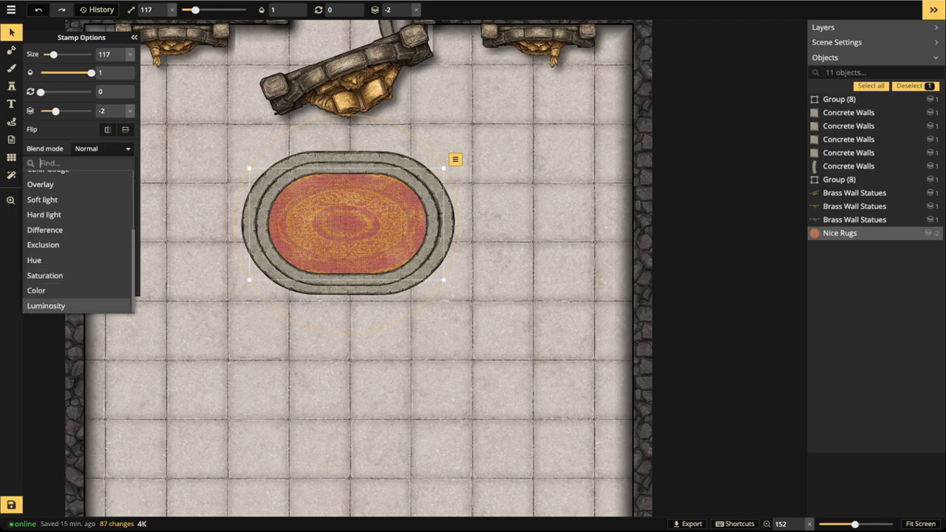
key("Return")
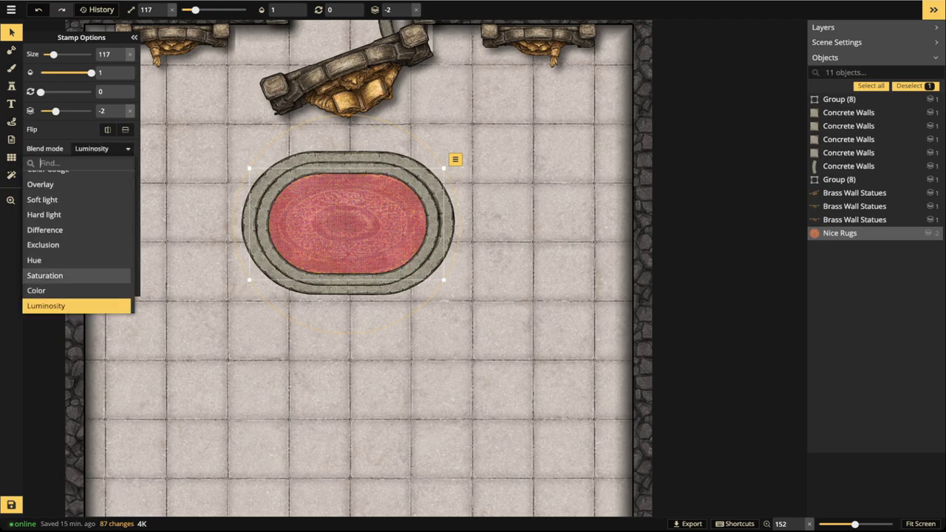
left_click(238, 229)
left_click_drag(238, 229, 238, 228)
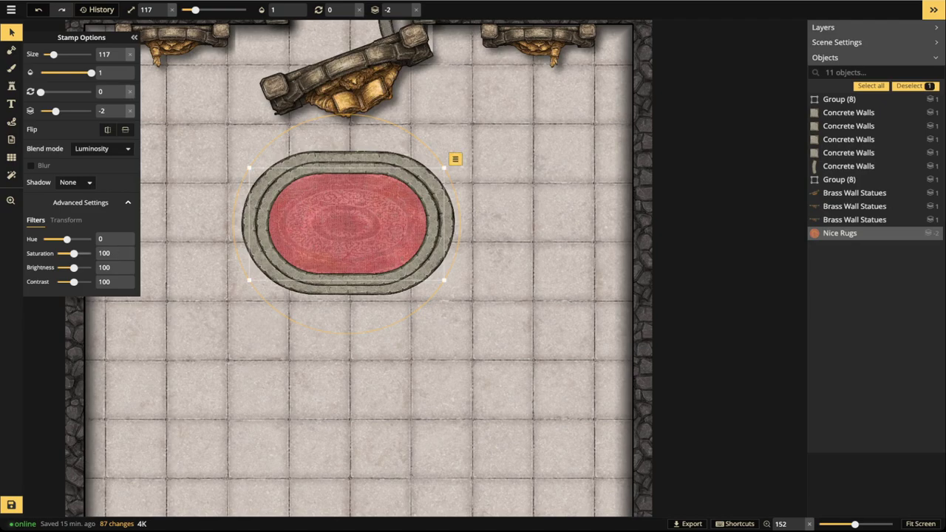
- Compare other blend modes such as Saturation and Hue on the rug, set it to Hard light and deselect the rug
left_click(102, 148)
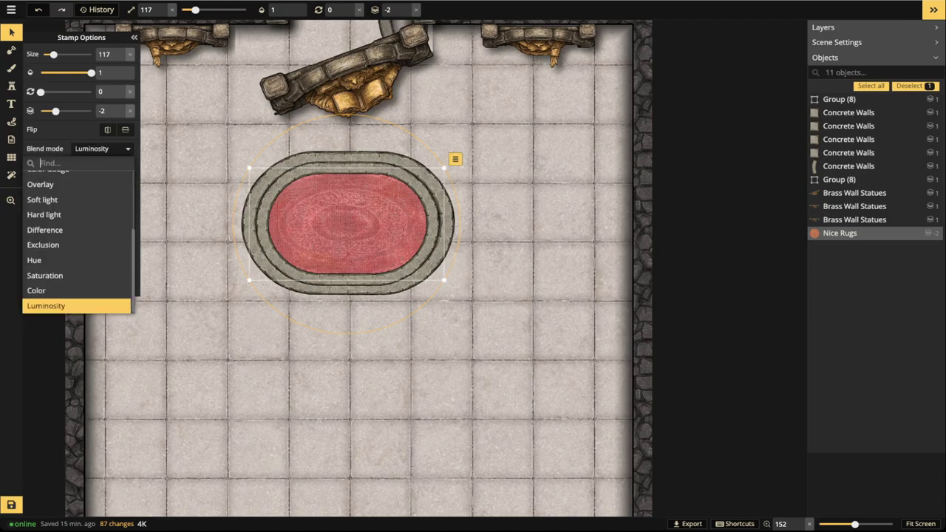
key("Up")
key("Up")
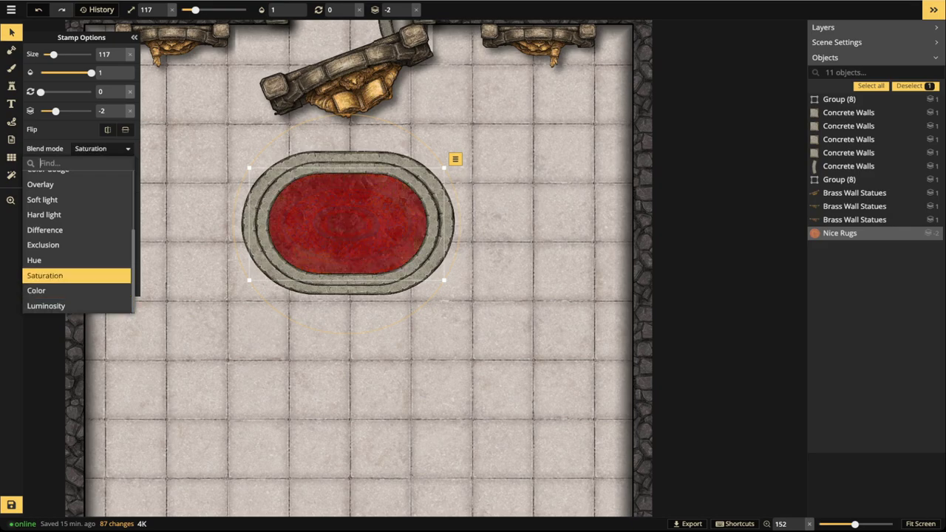
key("Up")
key("Down")
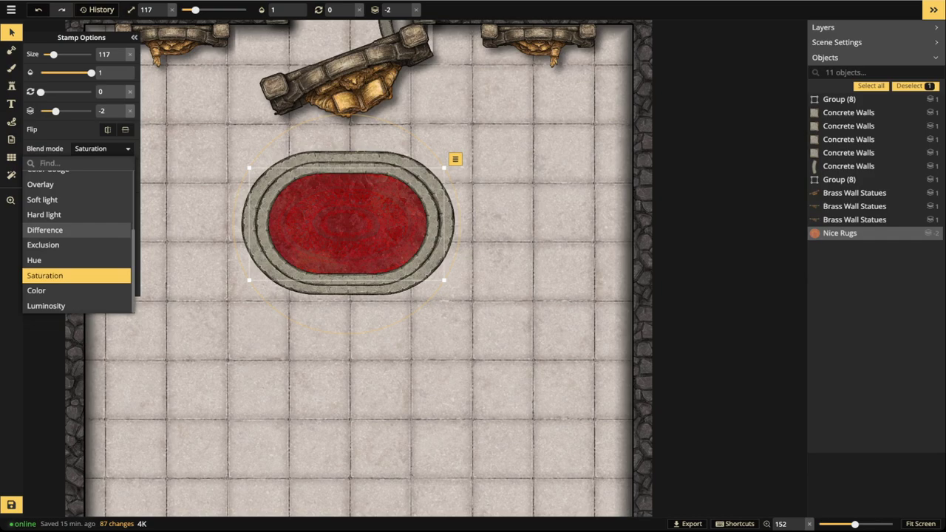
key("Up")
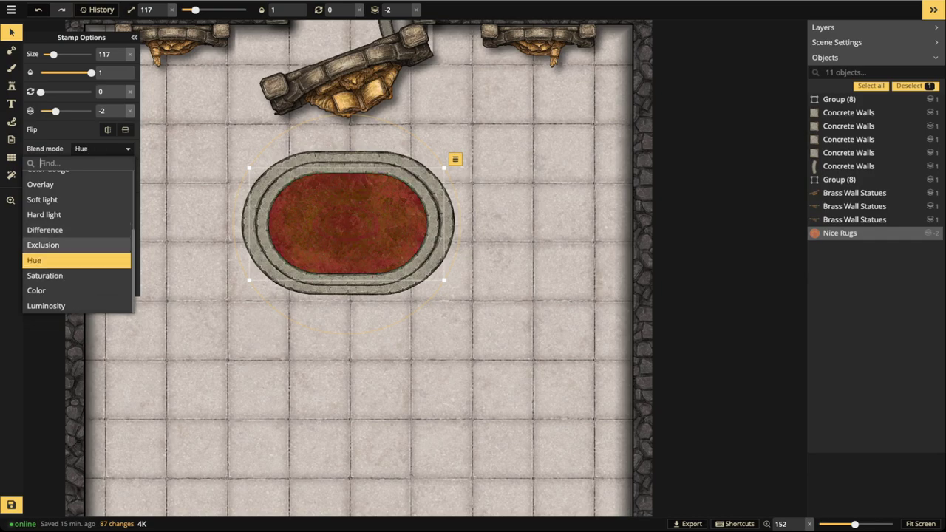
key("Up")
key("Up")
key("Up")
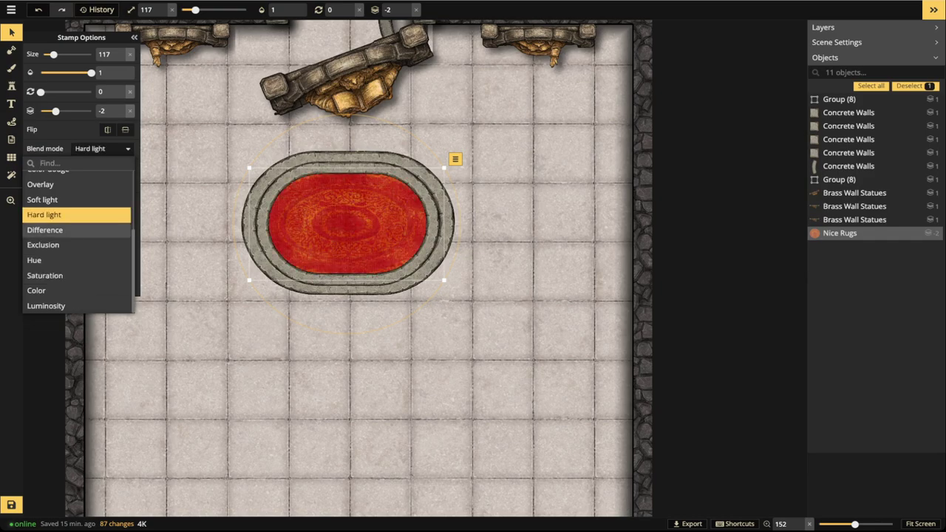
key("Return")
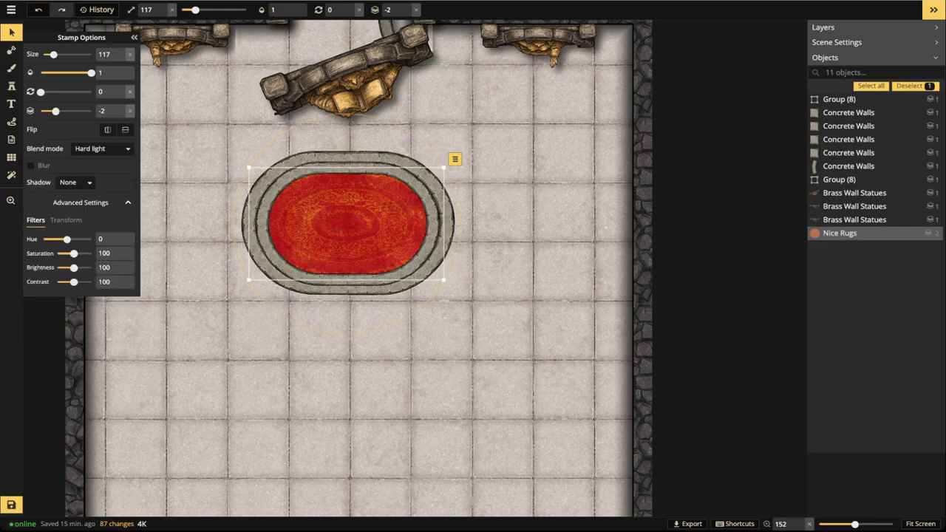
key("Escape")
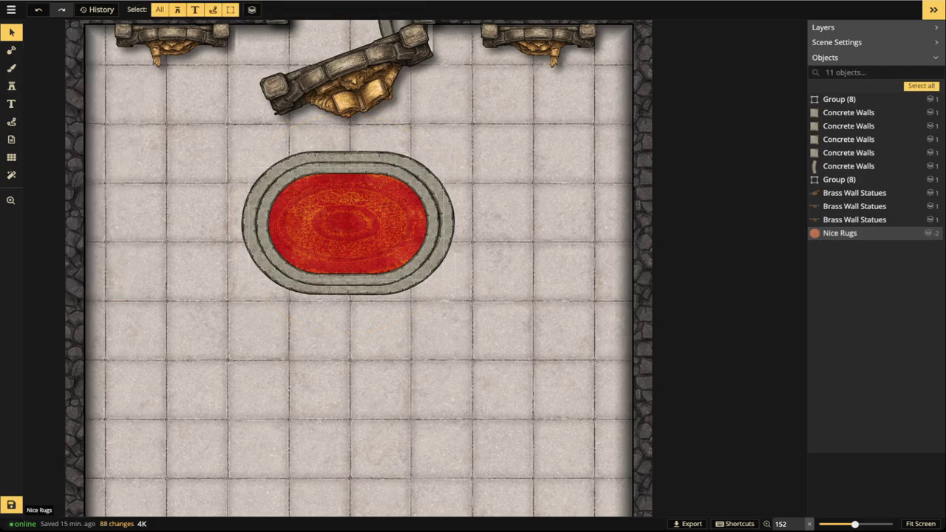
scroll(348, 243, "down", 2)
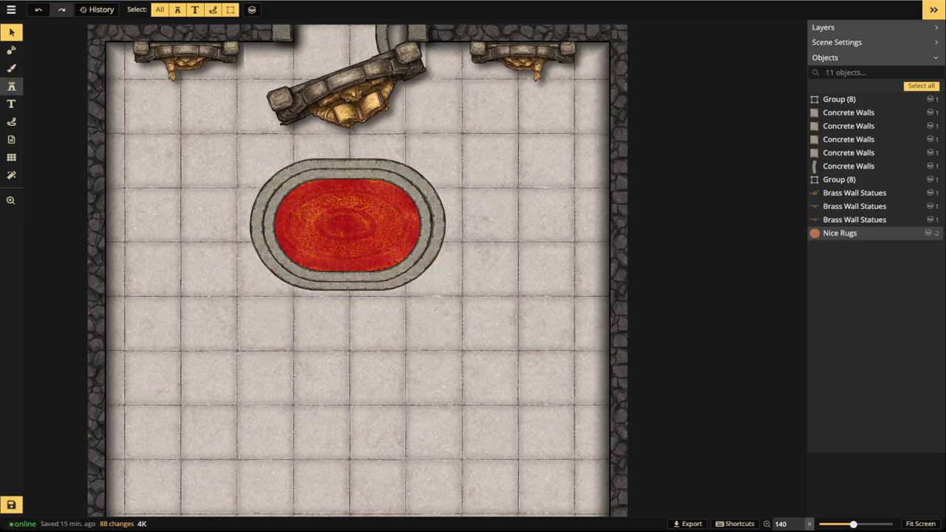
- Search the stamp catalog for "throne" and choose the Throne of Stone stamp
left_click(11, 86)
left_click(53, 71)
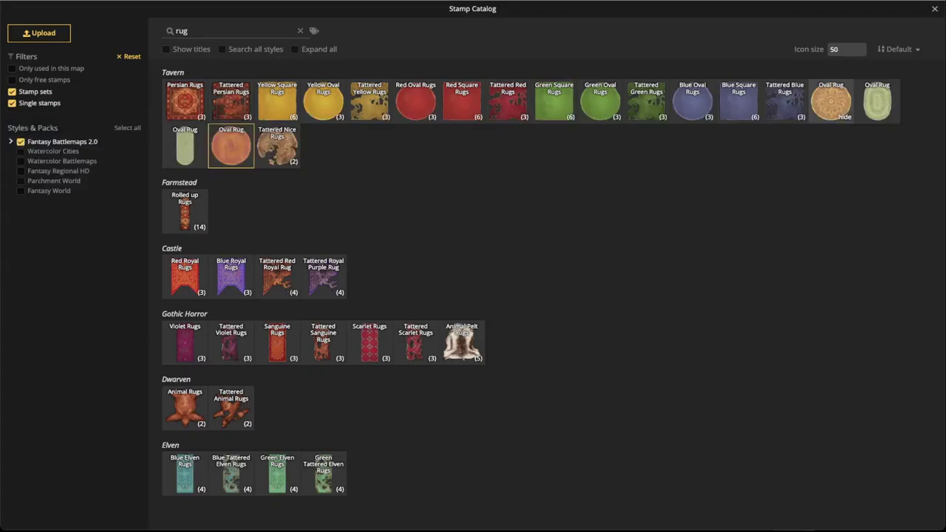
double_click(182, 31)
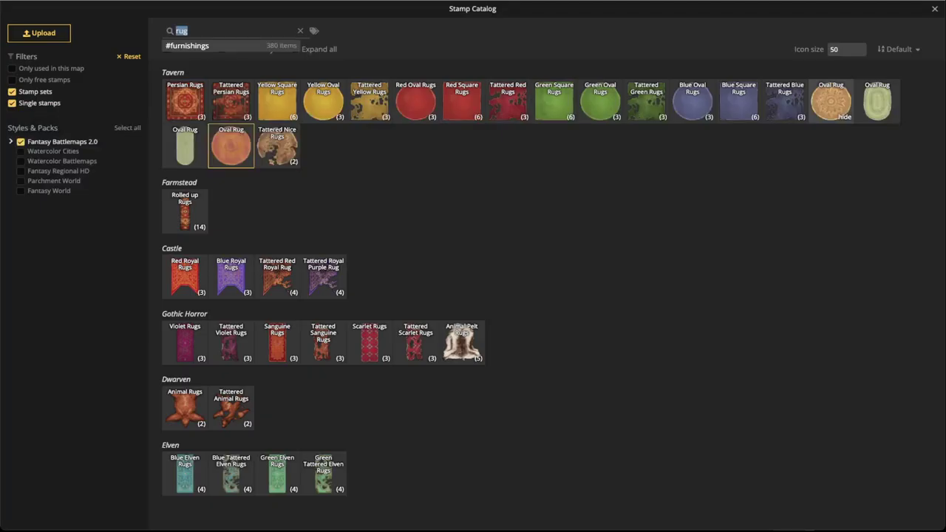
type("throne")
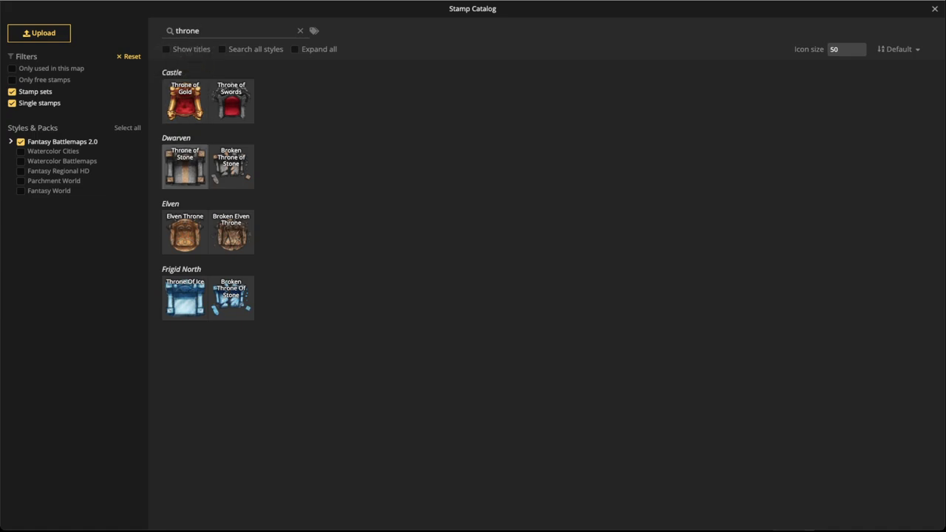
left_click(185, 166)
- Place a Throne of Stone on the floor just left of the oval platform and resize it to 97
scroll(328, 209, "up", 3)
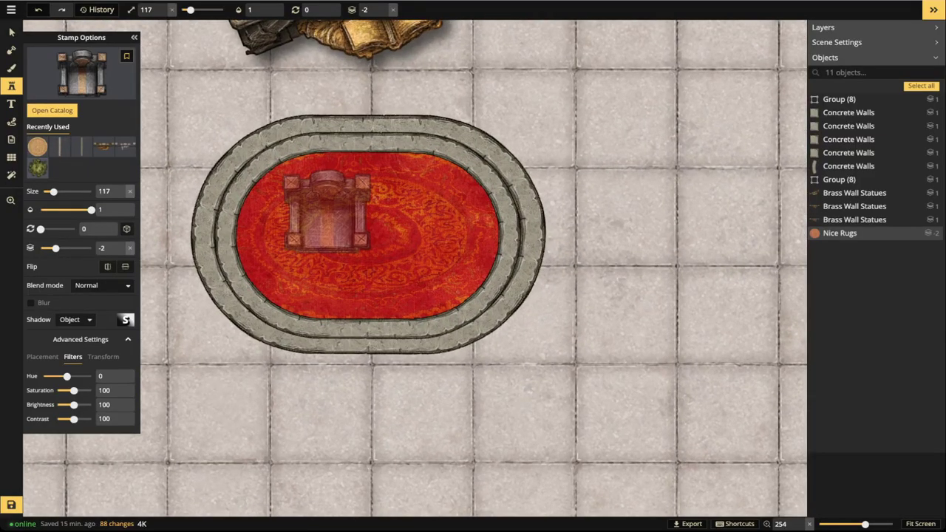
scroll(328, 211, "down", 2)
left_click_drag(335, 168, 336, 277)
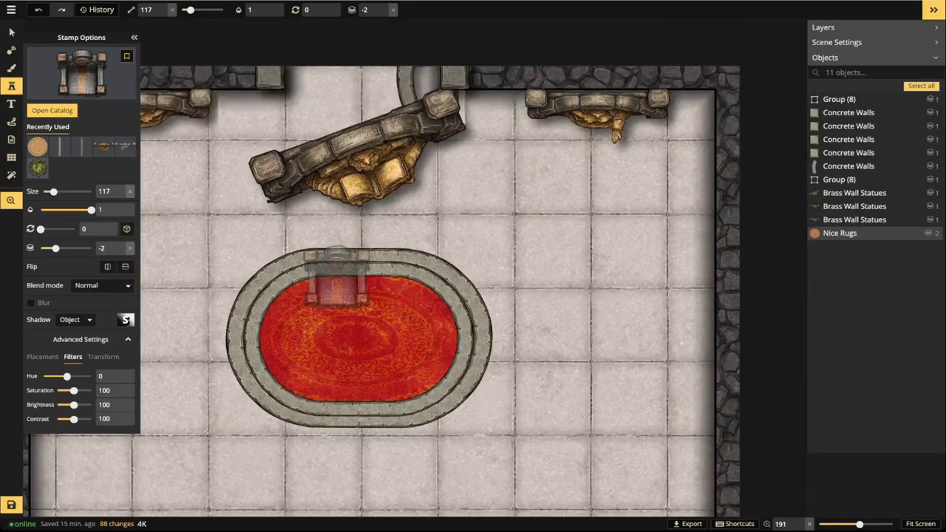
left_click_drag(389, 326, 540, 274)
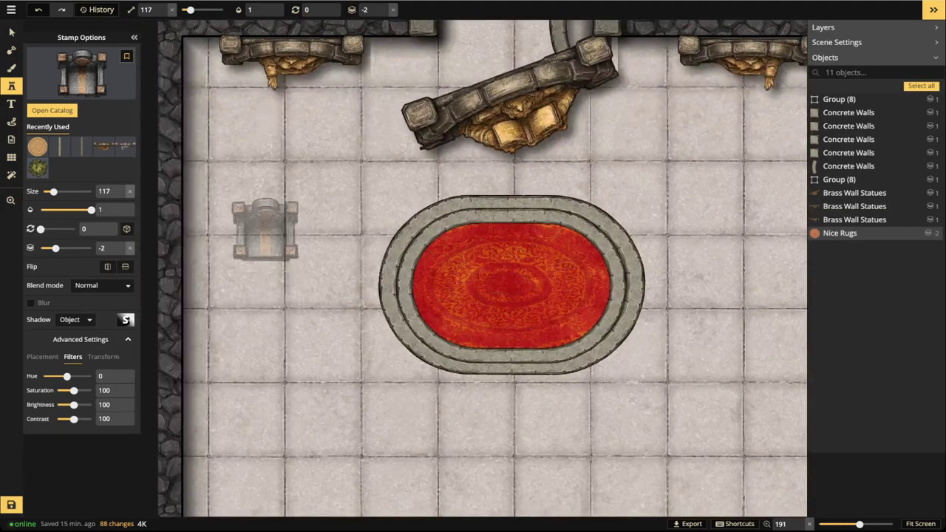
key("bracketleft")
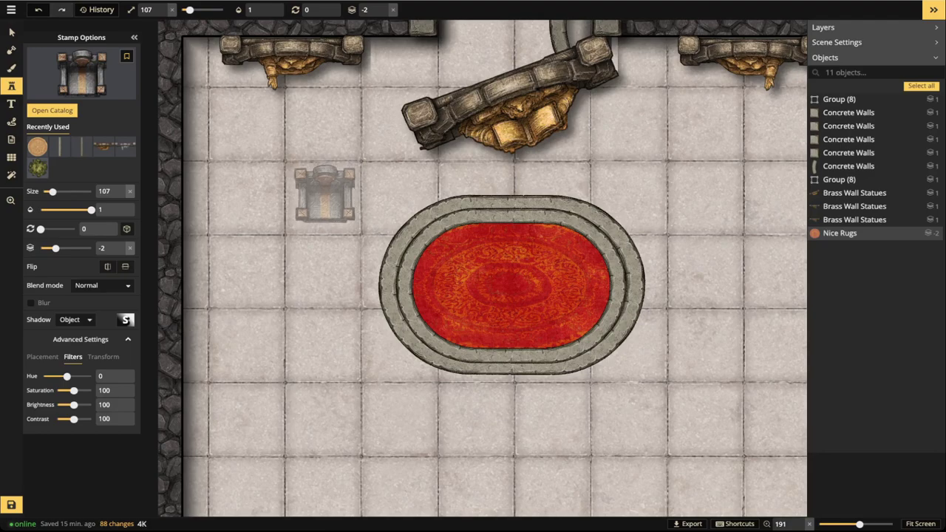
left_click(324, 193)
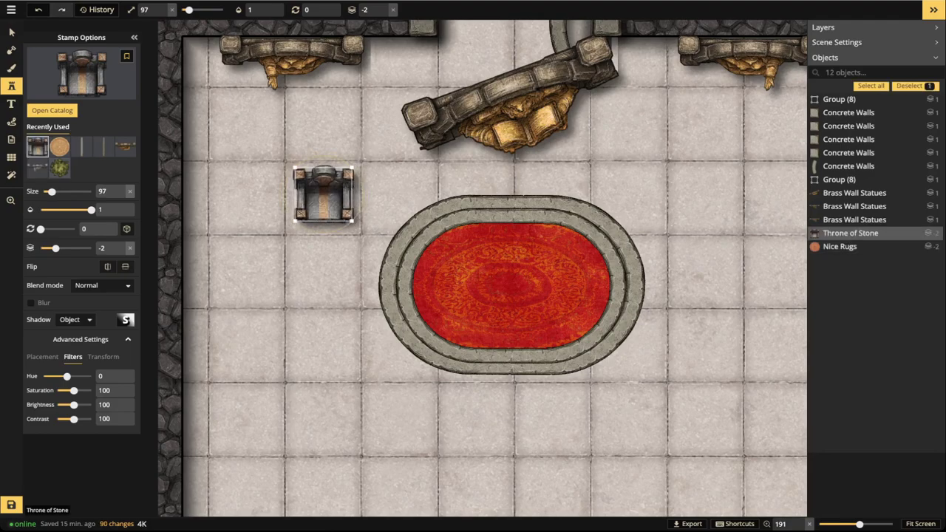
scroll(322, 195, "down", 1)
scroll(322, 195, "down", 1)
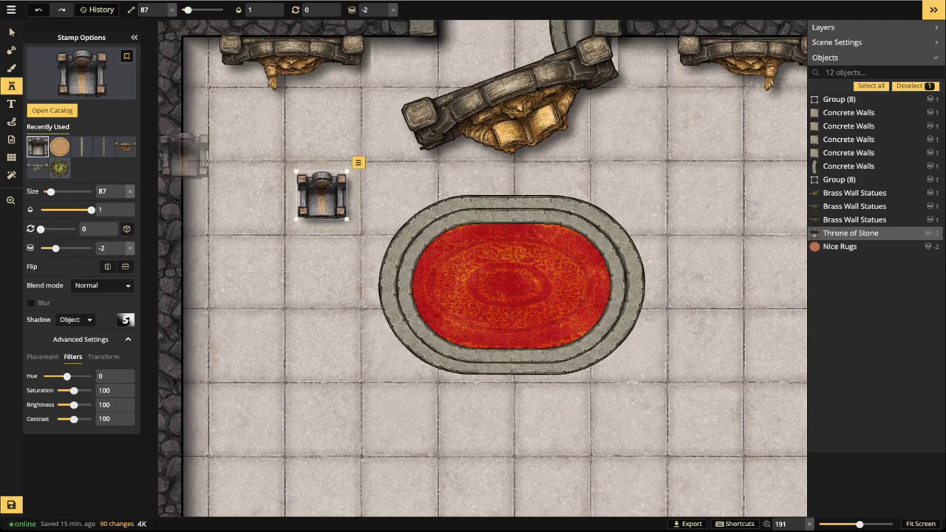
left_click(12, 32)
left_click_drag(322, 196, 344, 225)
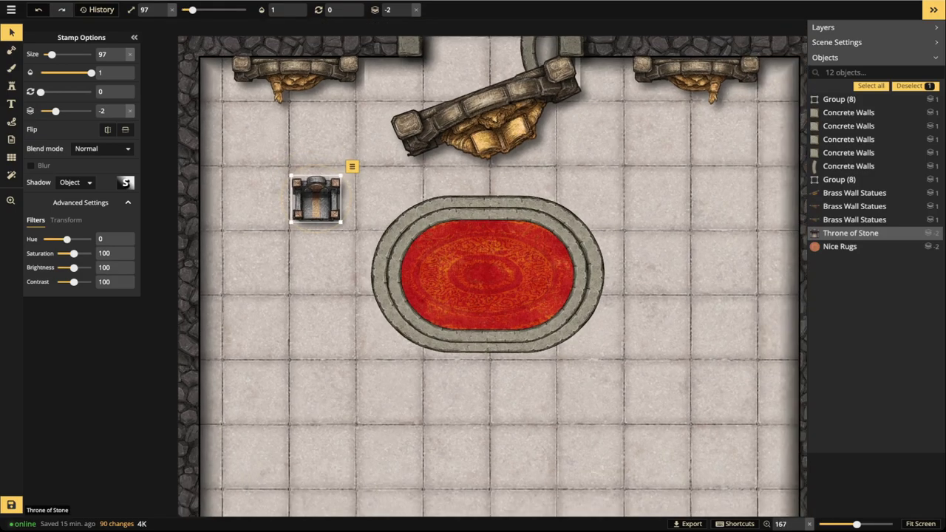
scroll(315, 199, "down", 2)
- Move the throne onto the left half of the red rug and set a duplicate level with it on the right half
left_click_drag(249, 186, 383, 243)
key("ctrl+v")
left_click_drag(458, 242, 457, 245)
left_click_drag(383, 243, 383, 244)
left_click_drag(456, 245, 455, 244)
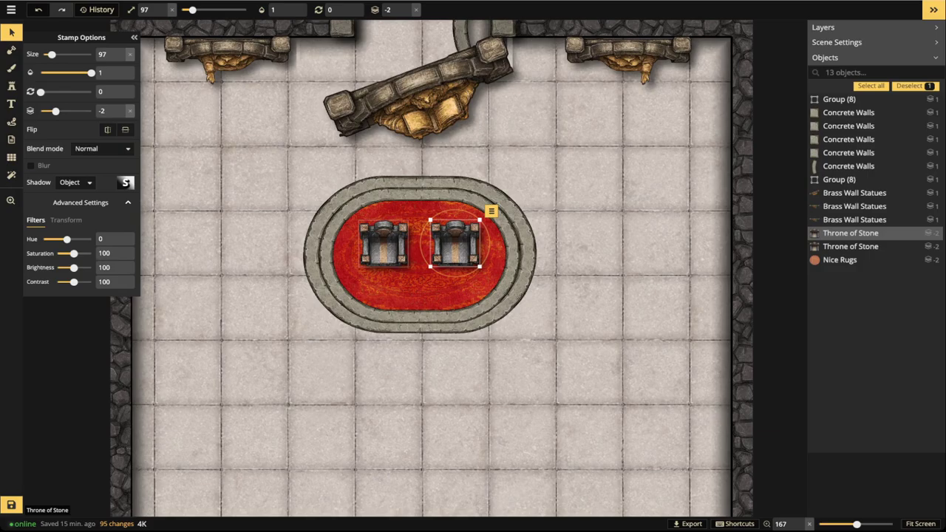
- Nudge the right-hand throne slightly to the right to balance the pair on the rug
left_click(385, 246)
scroll(384, 245, "up", 2)
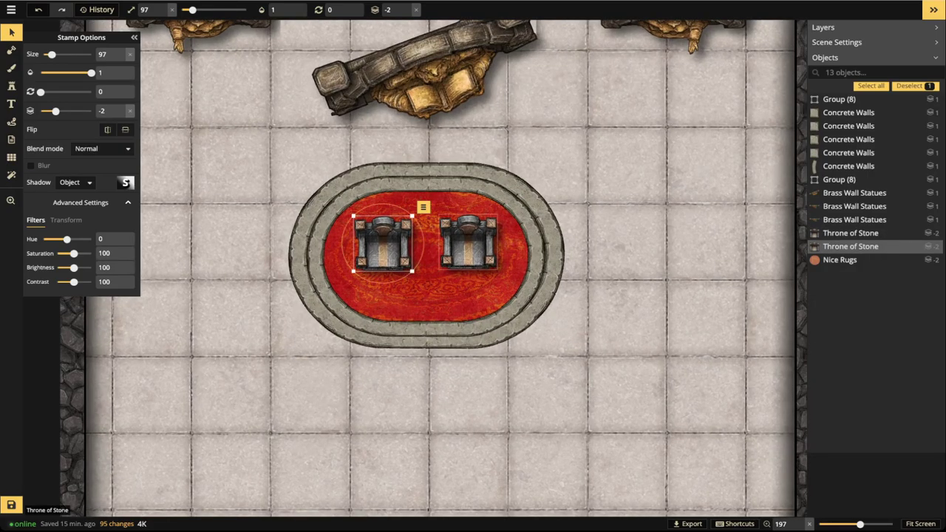
left_click(459, 244)
key("Right")
key("Right")
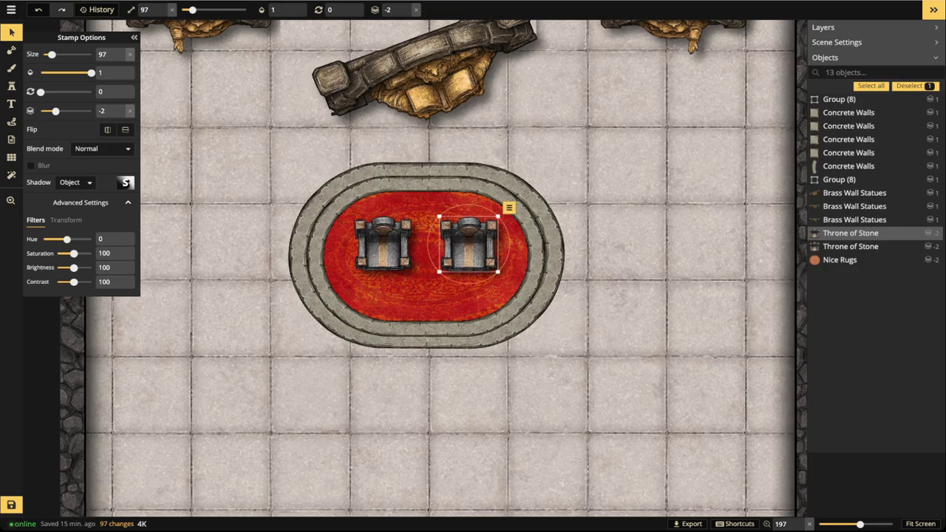
- Search the stamp catalog for "stairs" and choose the Stone Stairs stamp from the Castle set
left_click(12, 86)
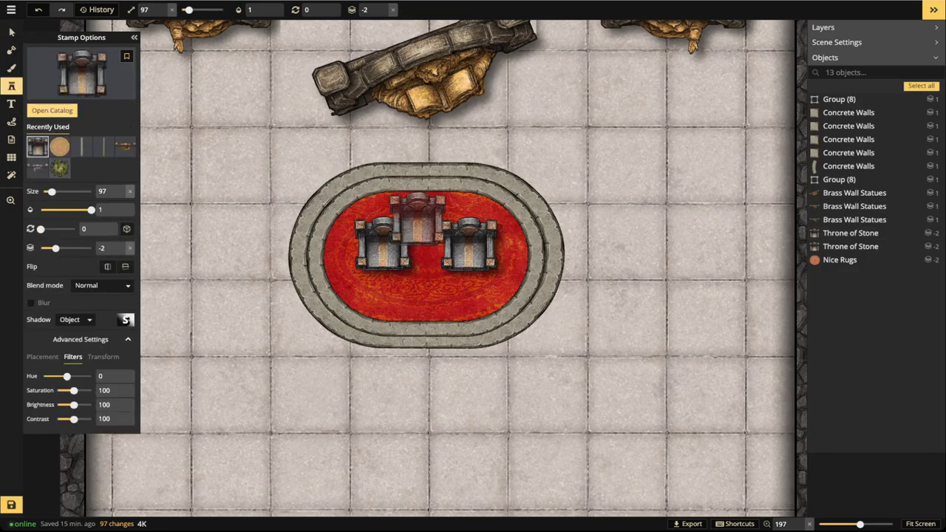
left_click(76, 82)
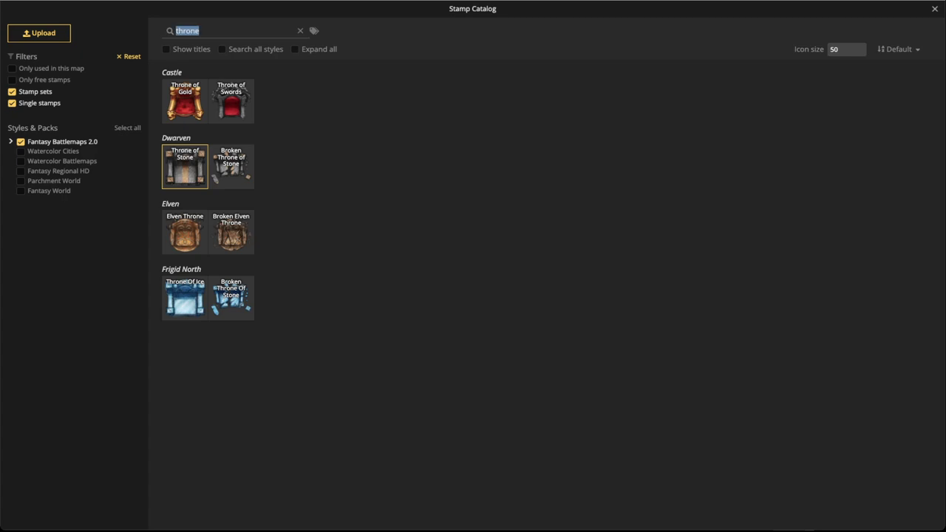
type("staoirs")
key("Return")
key("BackSpace")
key("BackSpace")
key("BackSpace")
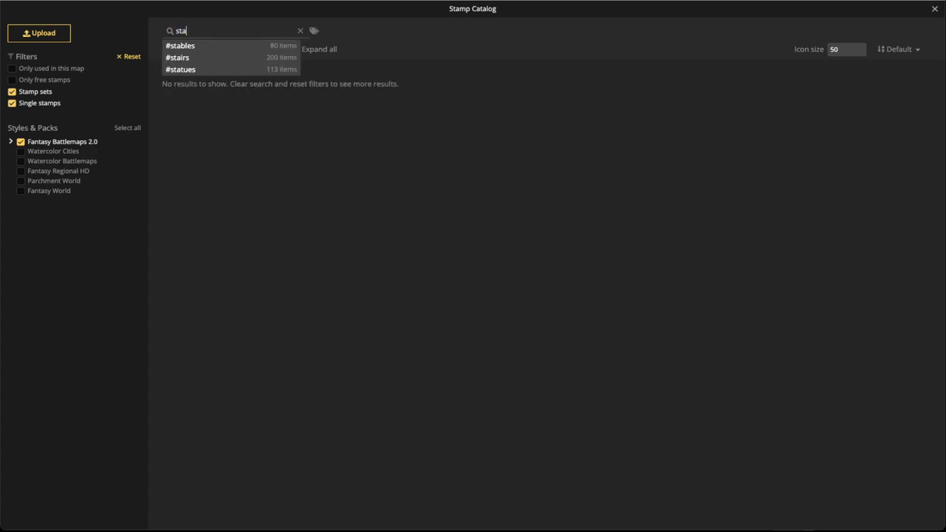
type("irs")
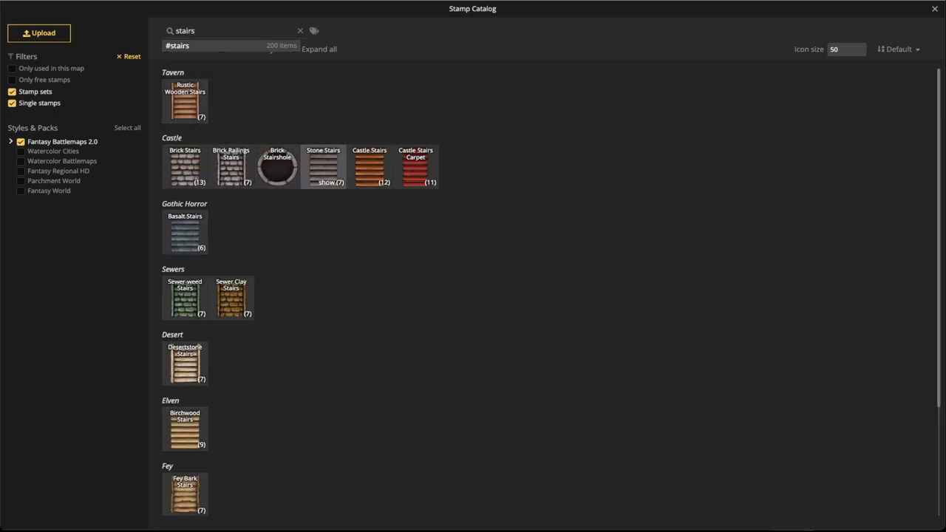
left_click(323, 166)
- Place the second Stone Stairs variant at size 37 against the front of the left throne
scroll(385, 278, "up", 2)
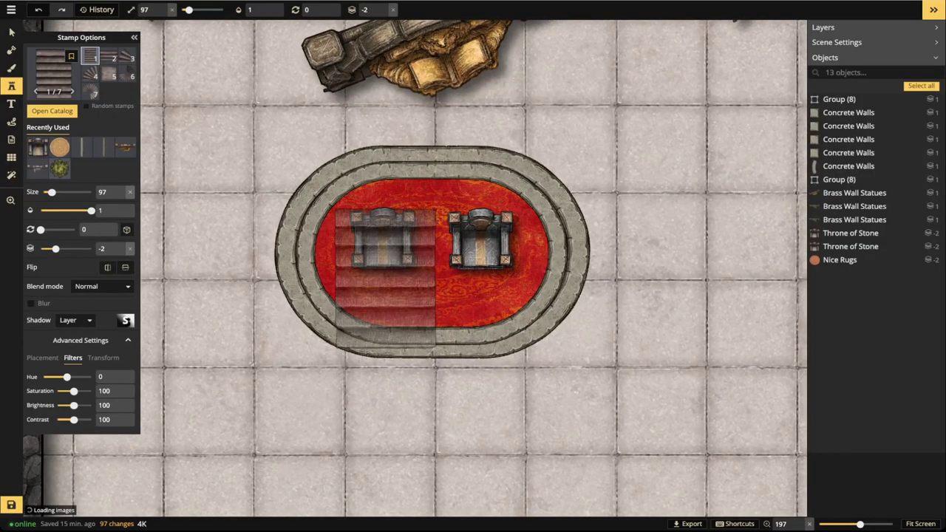
scroll(385, 278, "up", 2)
scroll(383, 279, "down", 6)
scroll(380, 279, "down", 1)
key("2")
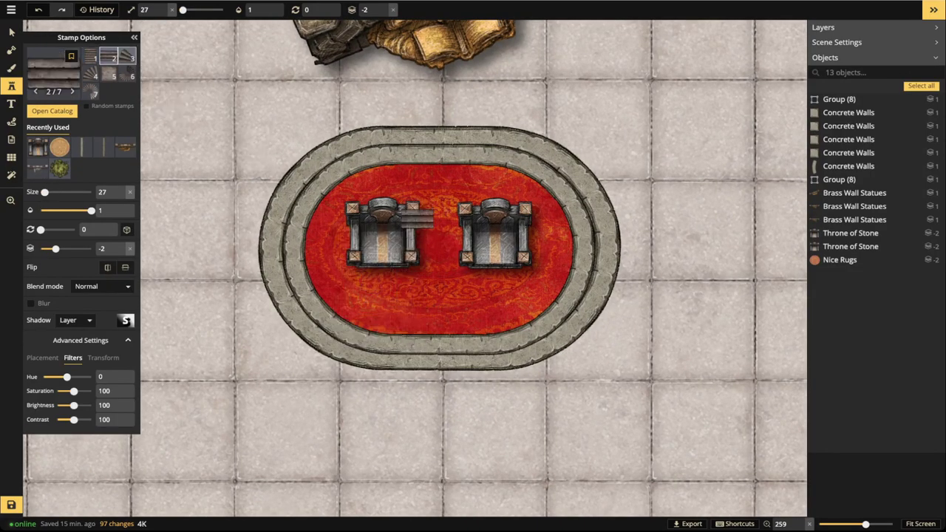
scroll(383, 273, "up", 2)
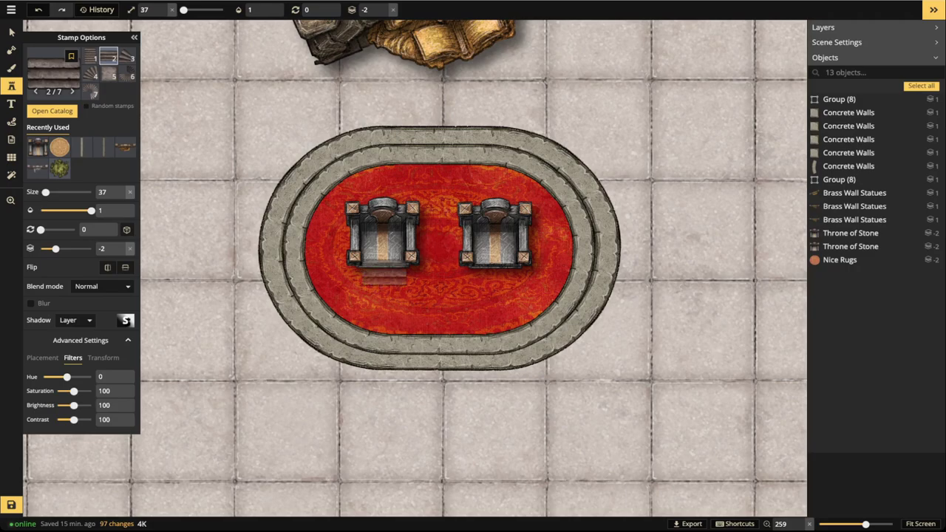
left_click(383, 272)
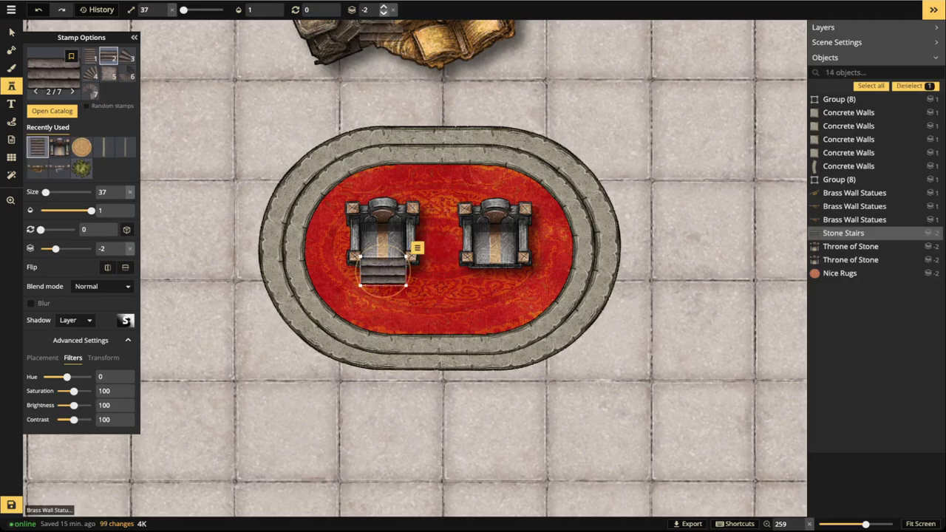
- Lower the stone stairs to layer -3 and move them off the platform onto the floor at its left
left_click(383, 12)
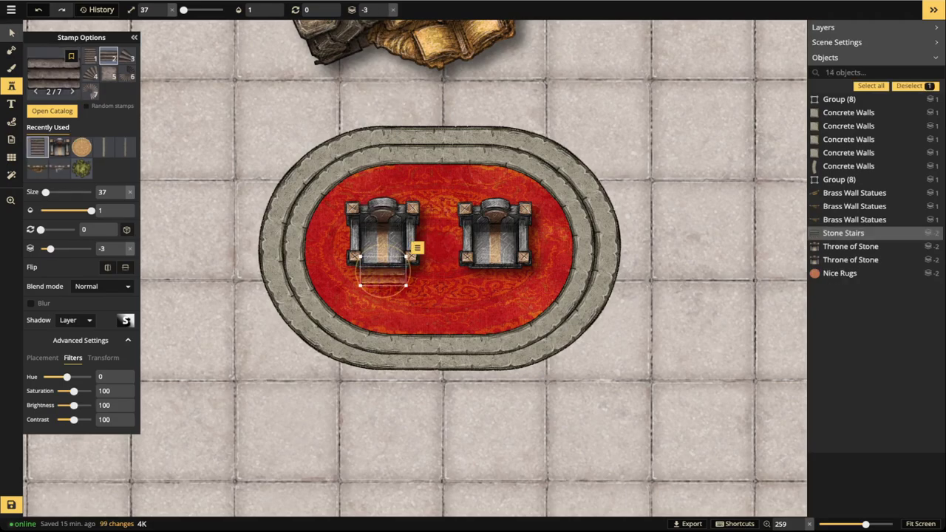
left_click(11, 32)
left_click(383, 276)
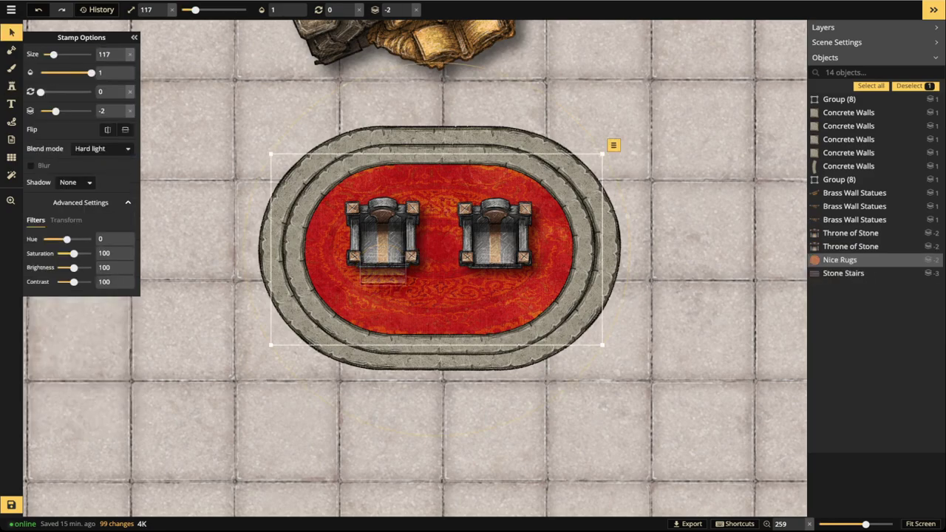
left_click(843, 274)
left_click_drag(383, 276, 237, 278)
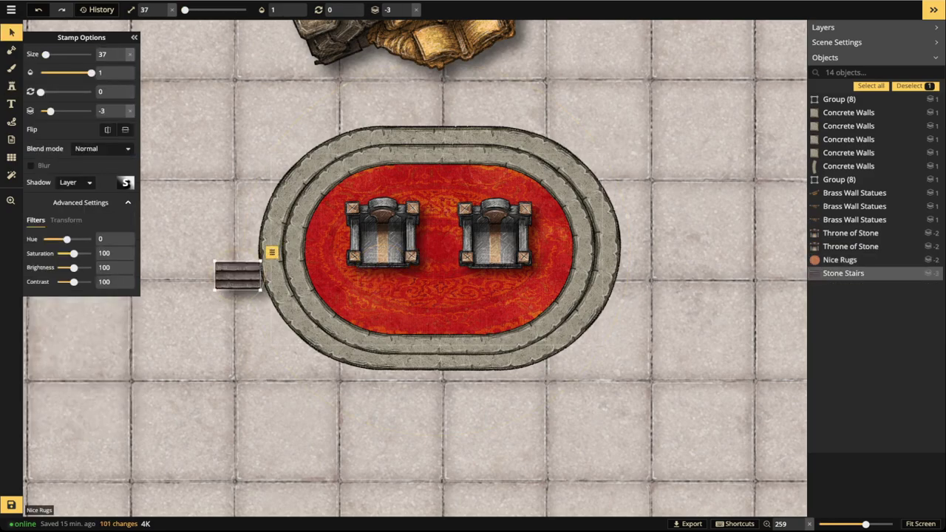
- Lower the rug to layer -5 so it lies beneath the stone stairs
left_click(329, 274)
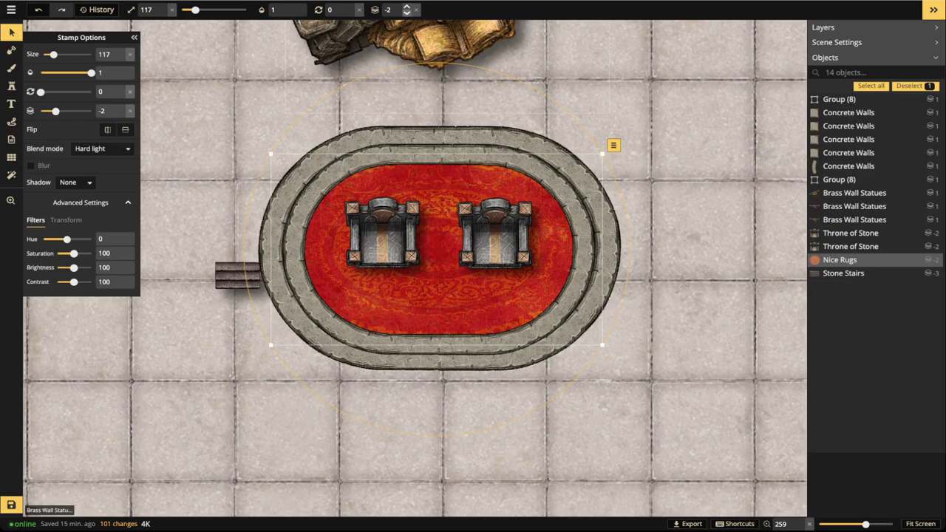
left_click(407, 13)
left_click(406, 14)
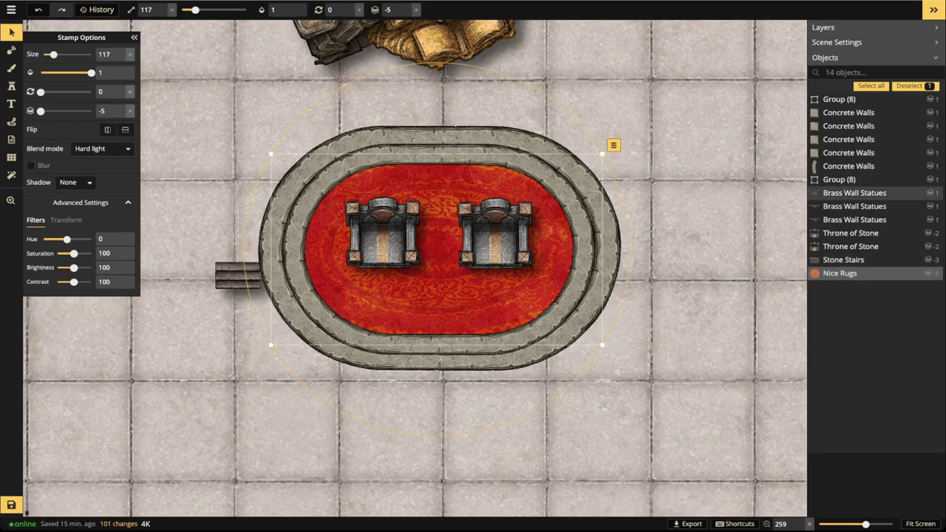
- Set the stone stairs' shadow to None and move them back to the front of the left throne
left_click(239, 276)
left_click(75, 181)
left_click(67, 196)
left_click_drag(237, 275, 383, 274)
left_click(295, 219)
scroll(295, 218, "down", 5)
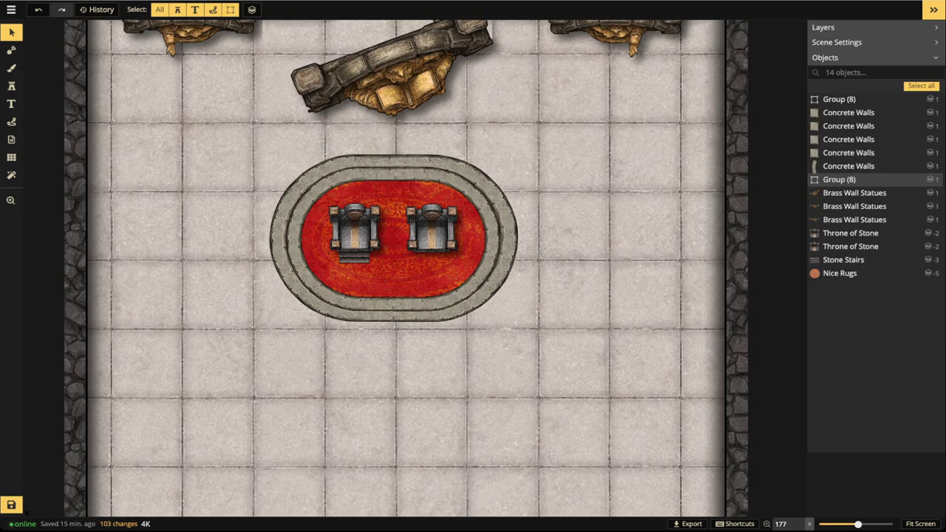
left_click(355, 255)
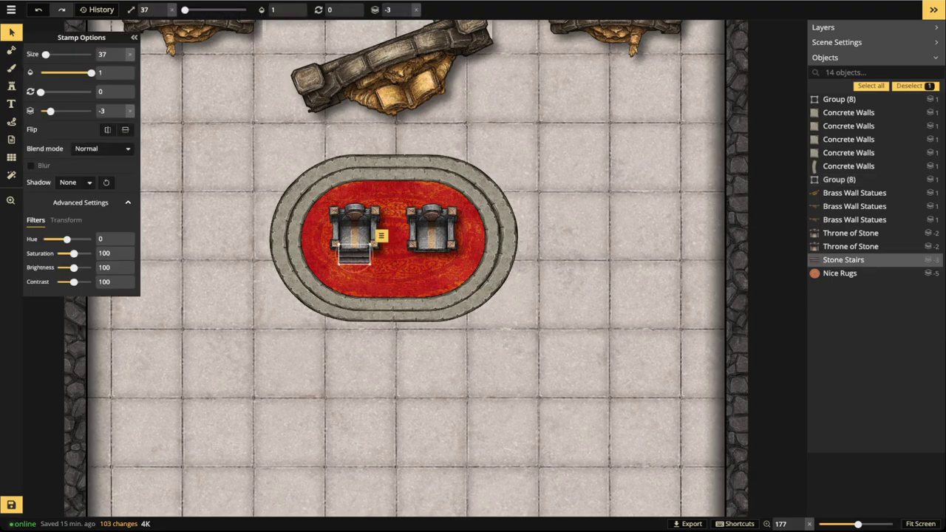
scroll(370, 211, "down", 1)
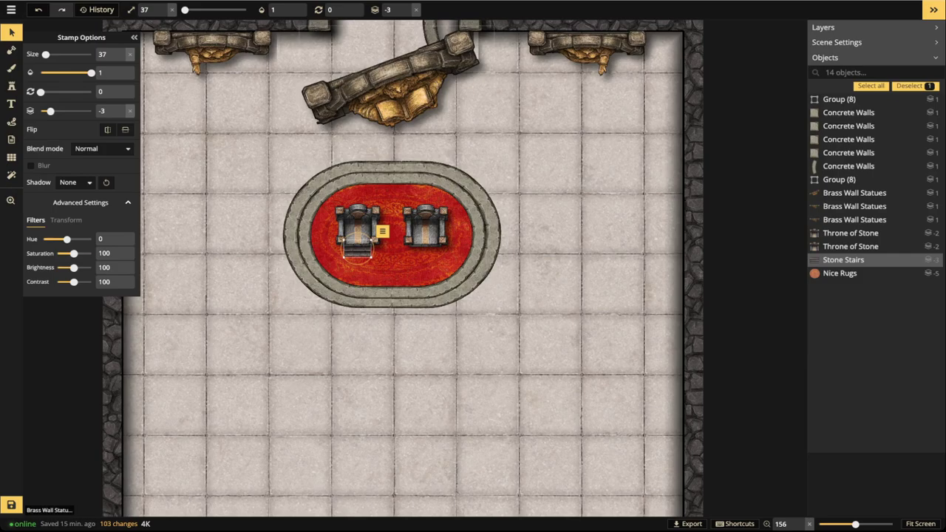
- Straighten the large central brass wall statue to a rotation of 354 and move it up close to the doorway
left_click(403, 85)
left_click_drag(414, 89, 411, 130)
left_click_drag(486, 62, 500, 89)
mouse_move(395, 132)
left_mouse_down()
mouse_move(389, 73)
mouse_move(391, 115)
left_mouse_up()
scroll(396, 123, "up", 3)
scroll(393, 111, "down", 2)
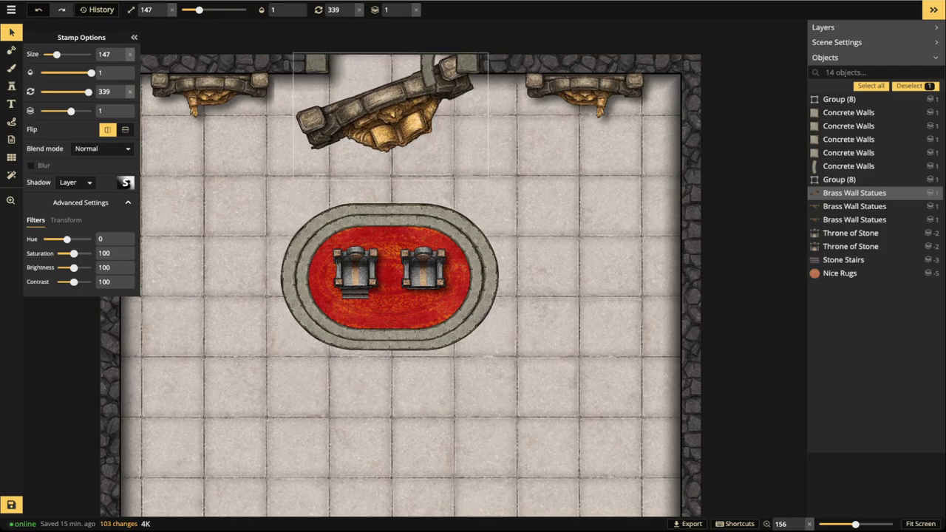
left_click_drag(386, 71, 387, 88)
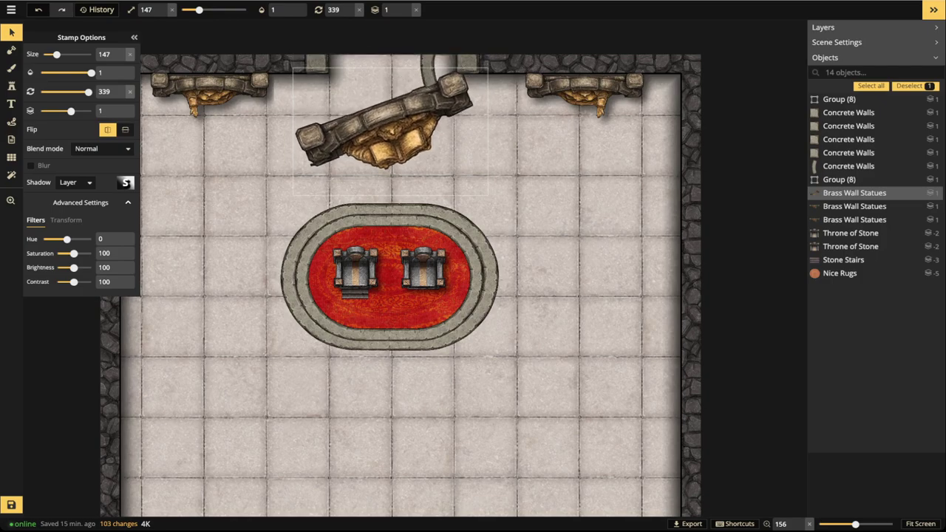
scroll(391, 132, "up", 1)
left_click_drag(390, 132, 388, 114)
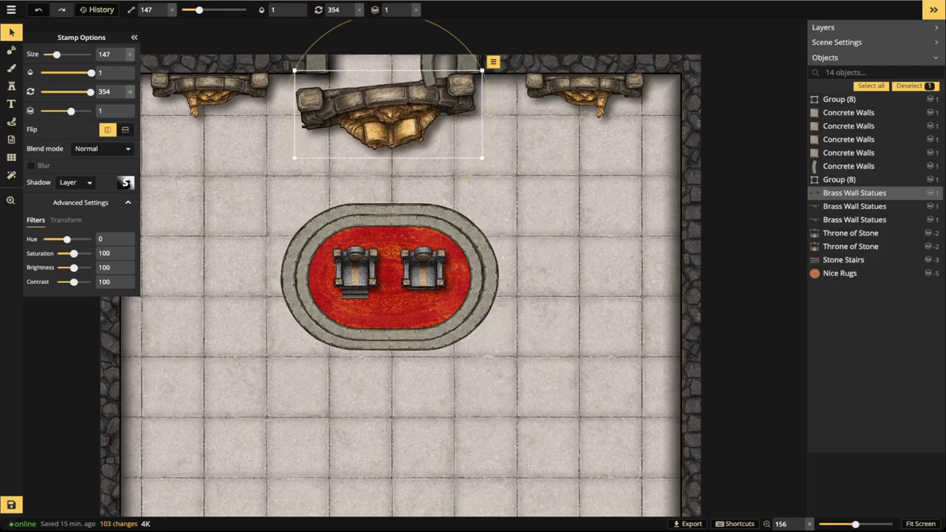
- Rotate the curved concrete wall piece in the doorway to 355 and adjust its position behind the large statue
left_click(430, 68)
scroll(430, 68, "up", 1)
left_click_drag(429, 68, 432, 66)
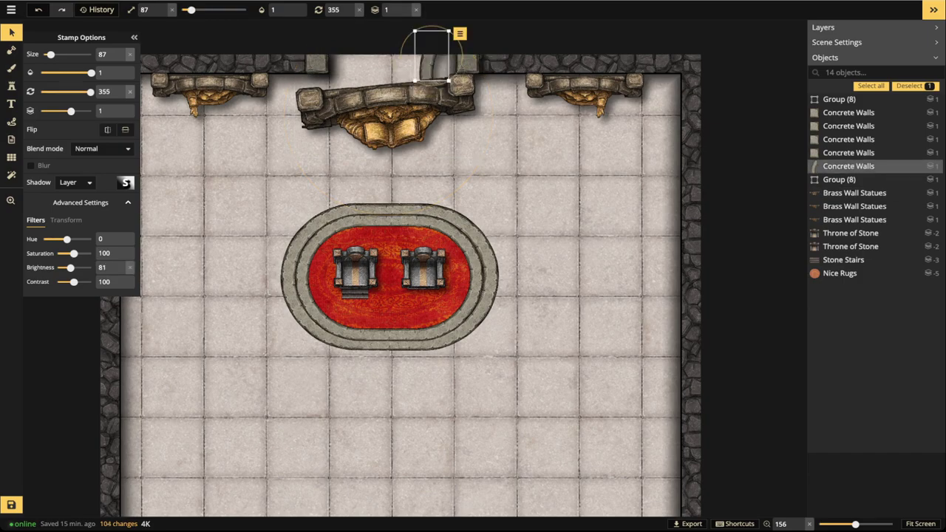
left_click(313, 82)
scroll(315, 89, "down", 3)
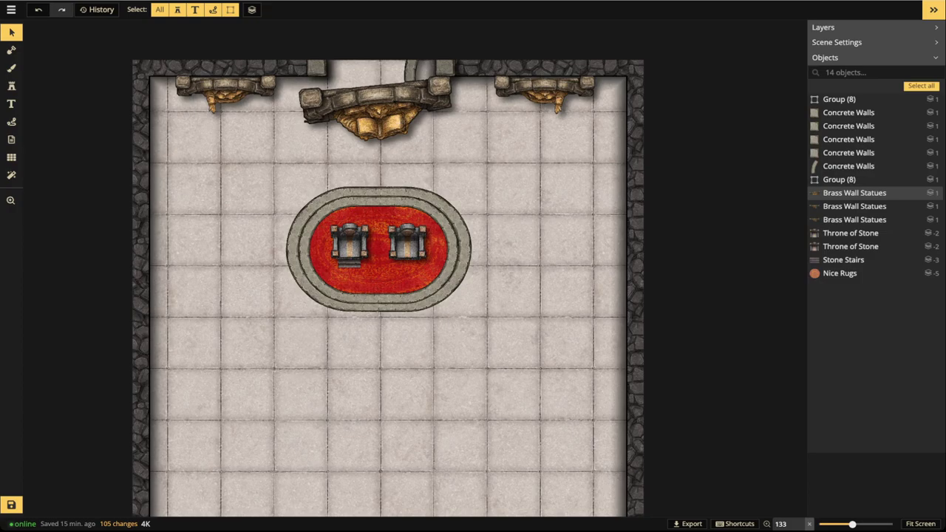
scroll(326, 150, "up", 2)
scroll(325, 147, "down", 3)
key("space")
left_click_drag(325, 149, 337, 45)
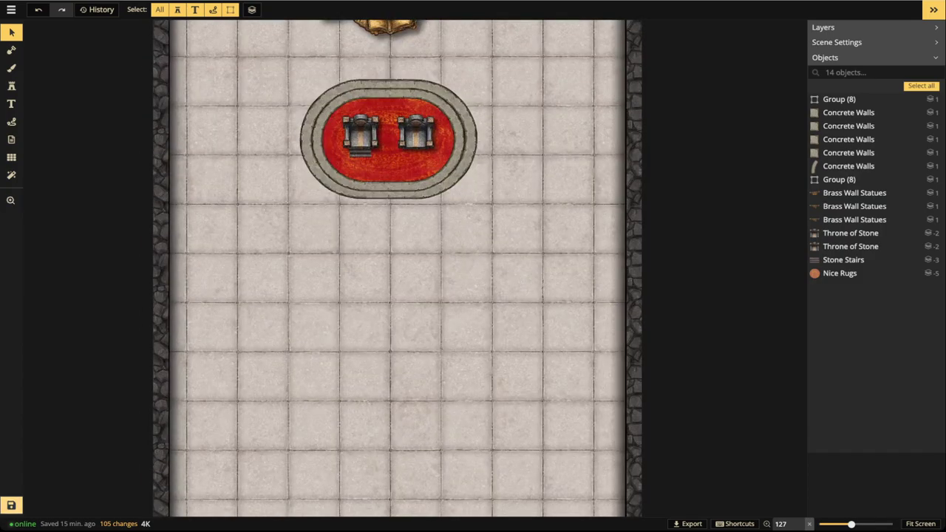
- Save the map
key("ctrl+s")
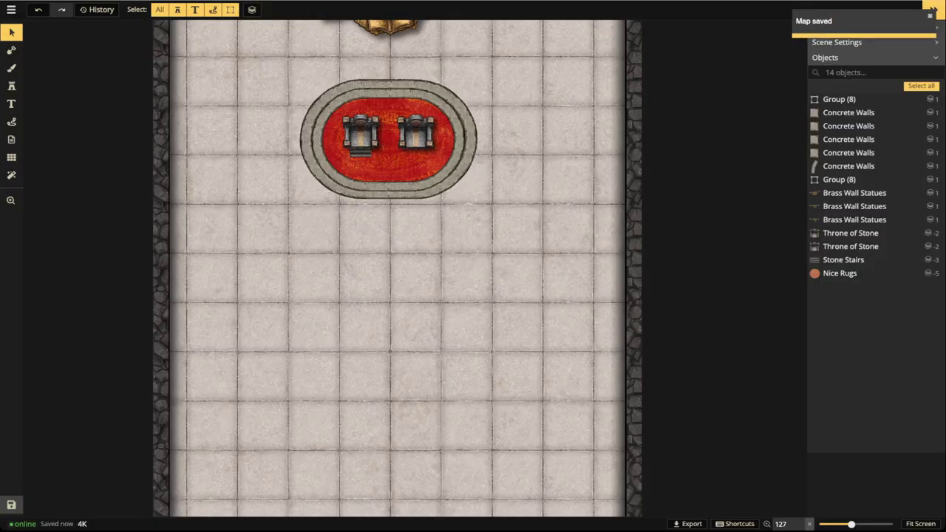
scroll(380, 155, "up", 5)
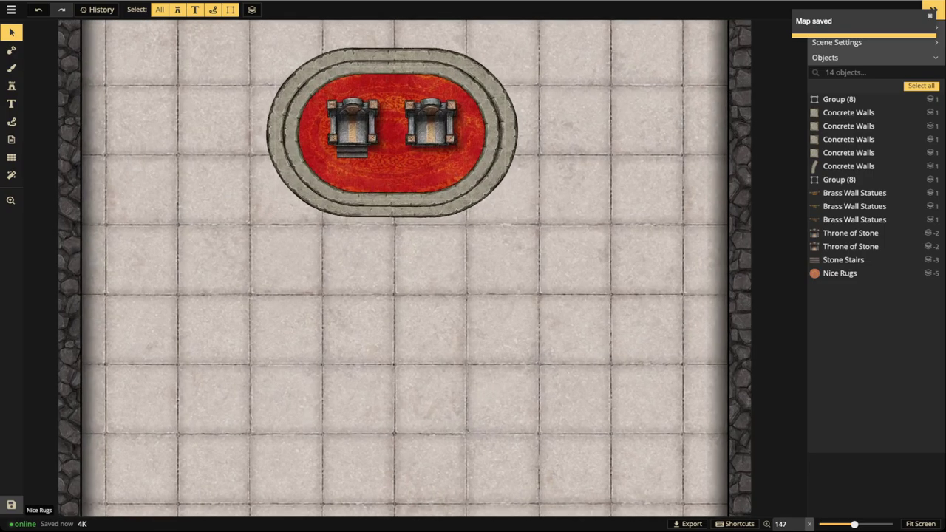
scroll(362, 59, "up", 3)
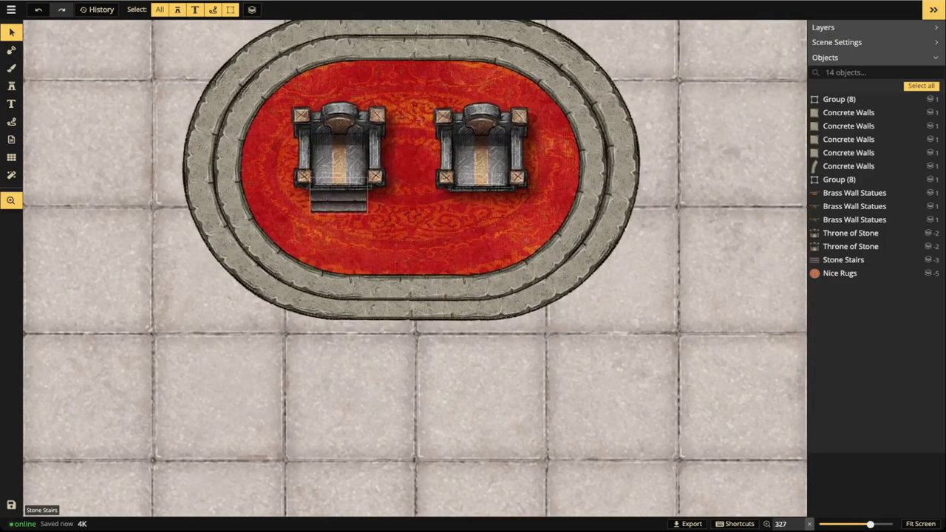
- Search the stamp catalog for "table" and choose the second Gothic Horror Bedside Table, with the reddish wooden top
left_click(11, 87)
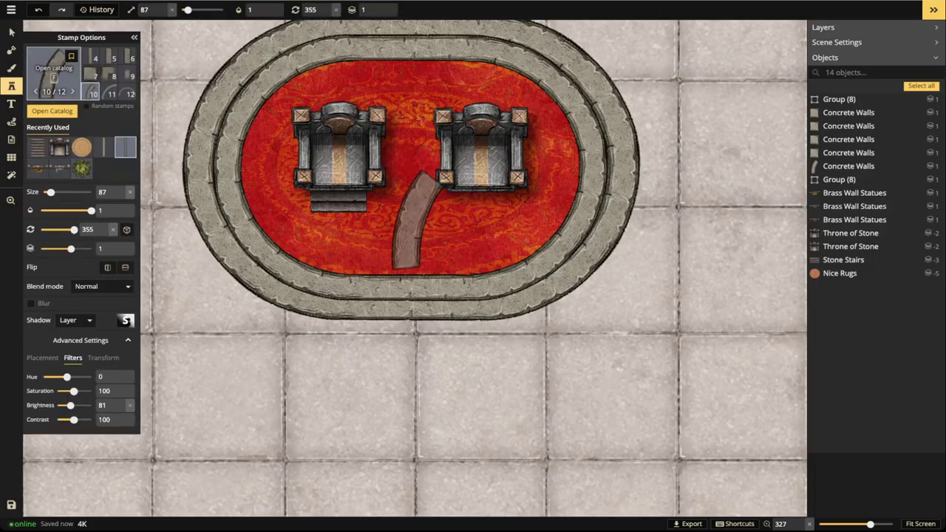
left_click(51, 111)
double_click(184, 31)
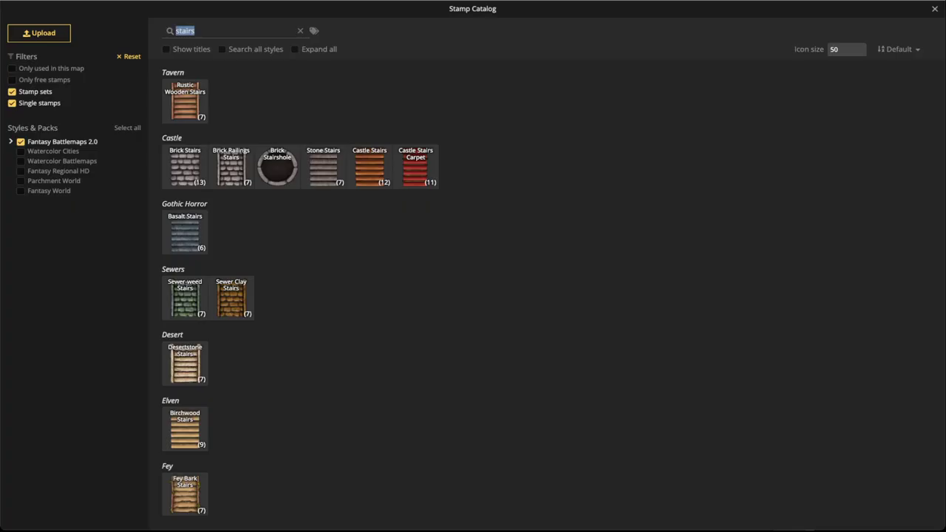
type("end")
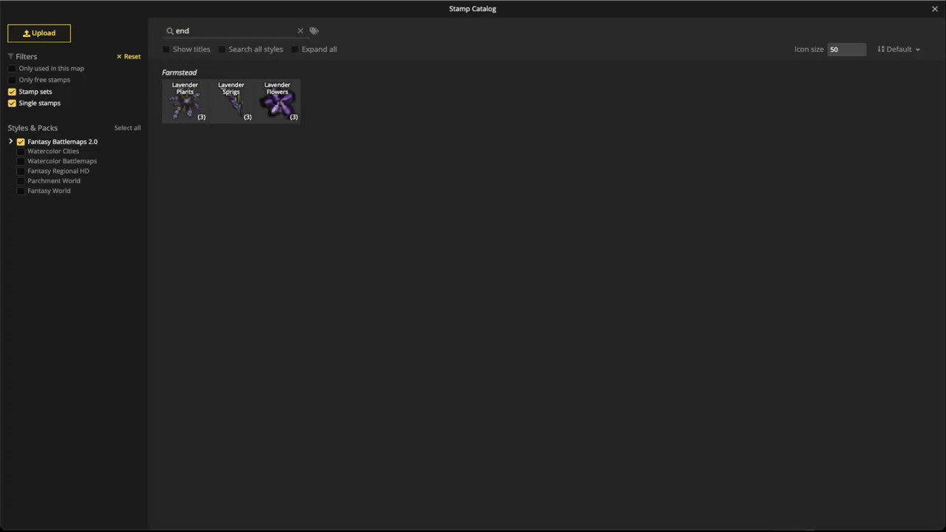
key("BackSpace")
key("BackSpace")
key("BackSpace")
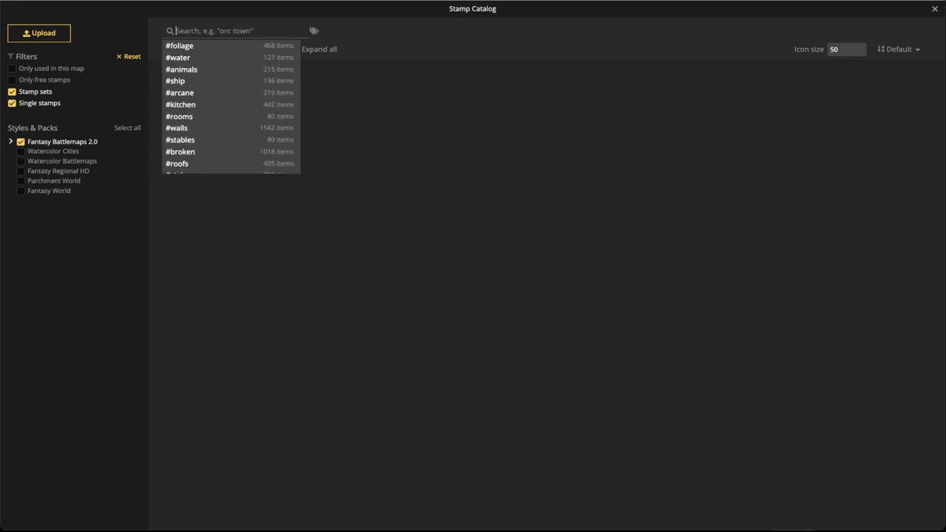
type("table")
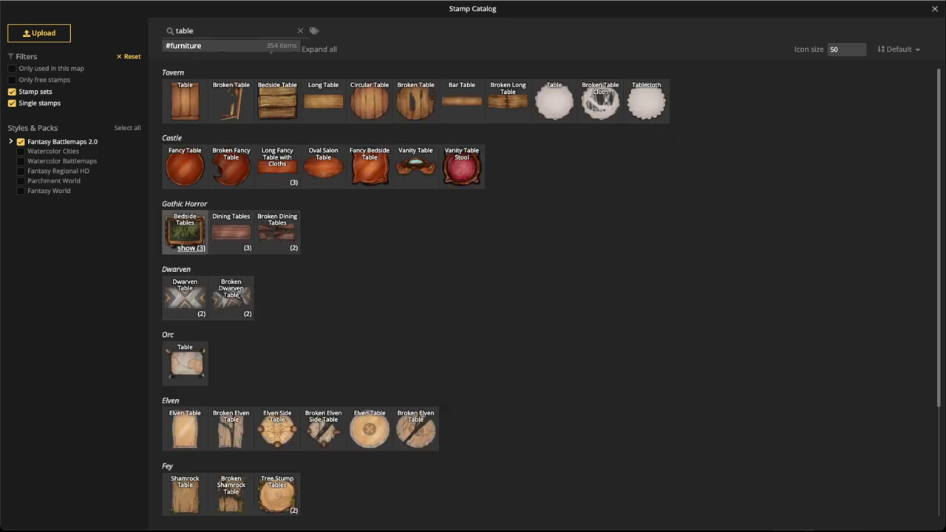
left_click(197, 247)
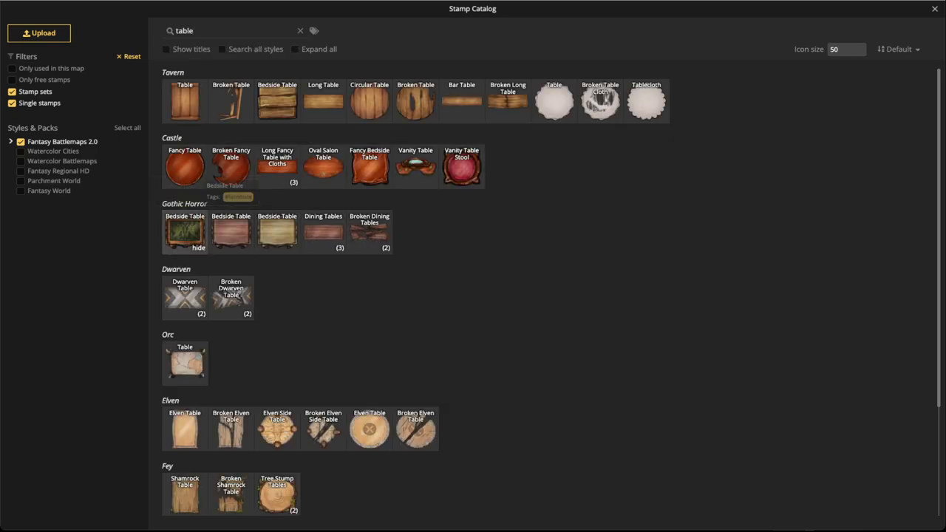
left_click(230, 231)
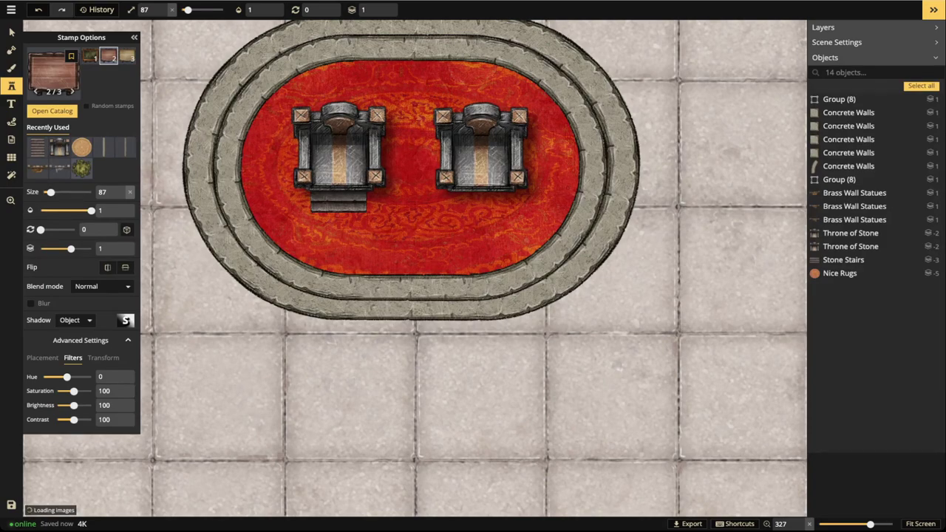
- Place the bedside table on the rug just left of the left throne at size 47 and rotation 80
scroll(269, 156, "down", 2)
scroll(267, 156, "down", 1)
scroll(268, 156, "up", 3)
scroll(267, 156, "down", 8)
scroll(266, 155, "up", 2, "shift")
scroll(266, 155, "up", 1, "shift")
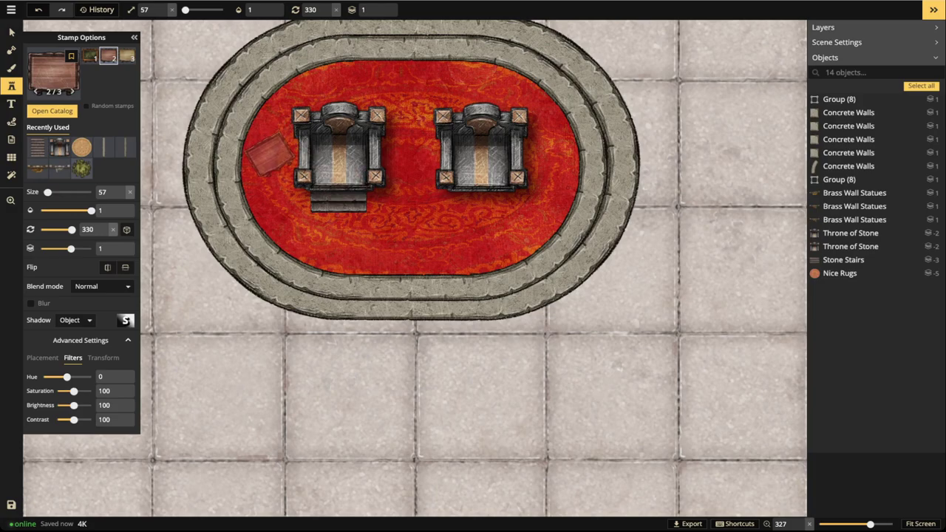
scroll(270, 153, "down", 1)
scroll(272, 156, "down", 4)
scroll(272, 156, "down", 15)
scroll(272, 154, "up", 3)
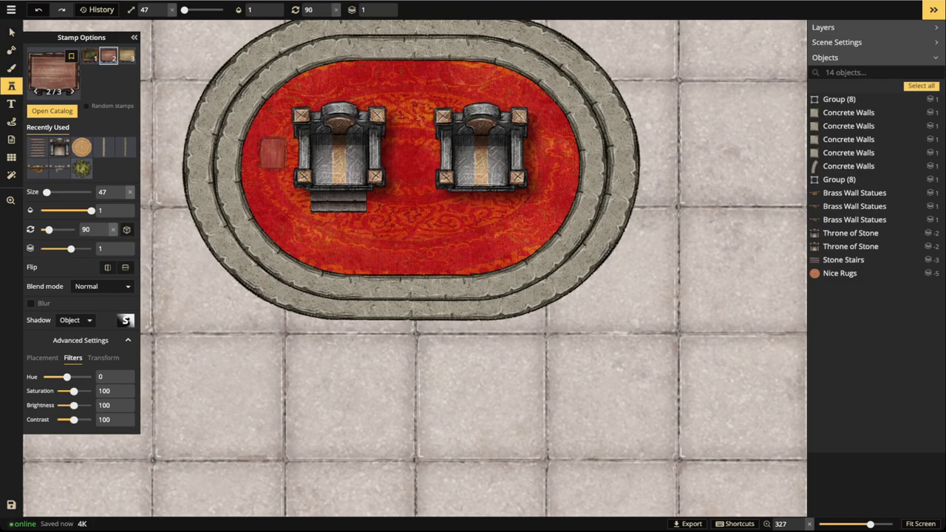
left_click(272, 154)
scroll(272, 154, "down", 1)
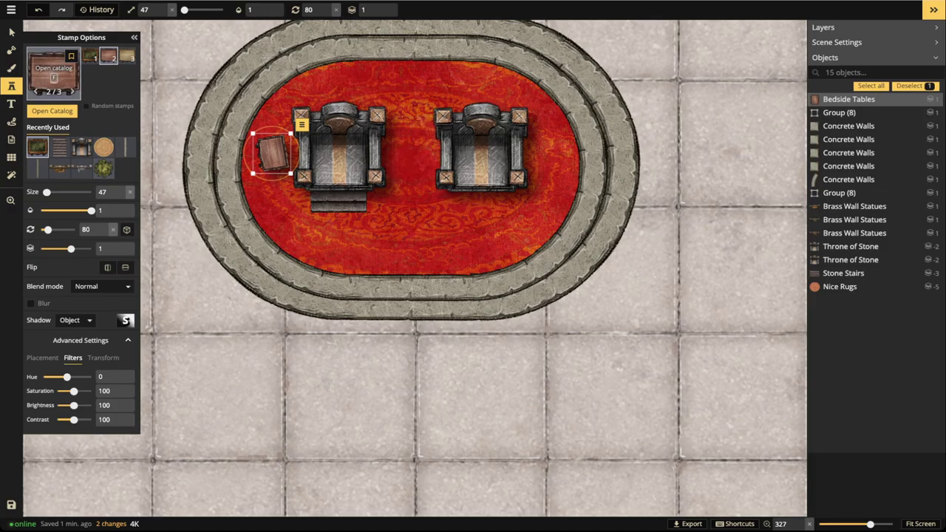
- Search the stamp catalog for "arch" and choose the second Brass Archway from the Temple set
left_click(53, 74)
key("ctrl+a")
type("arch")
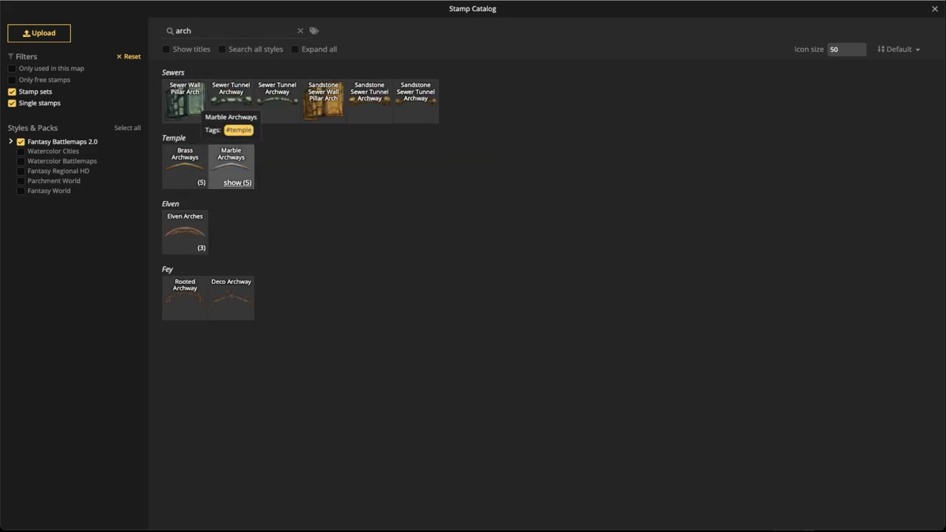
left_click(238, 182)
left_click(200, 182)
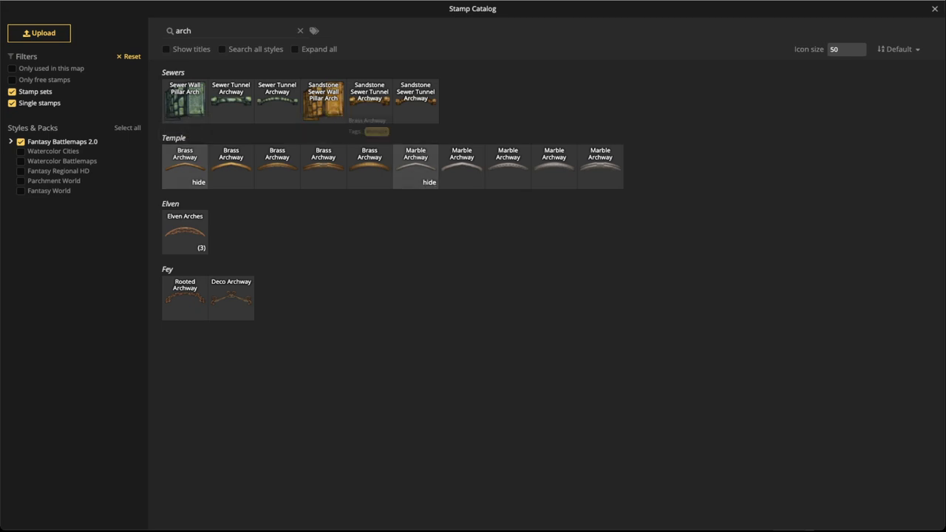
left_click(230, 159)
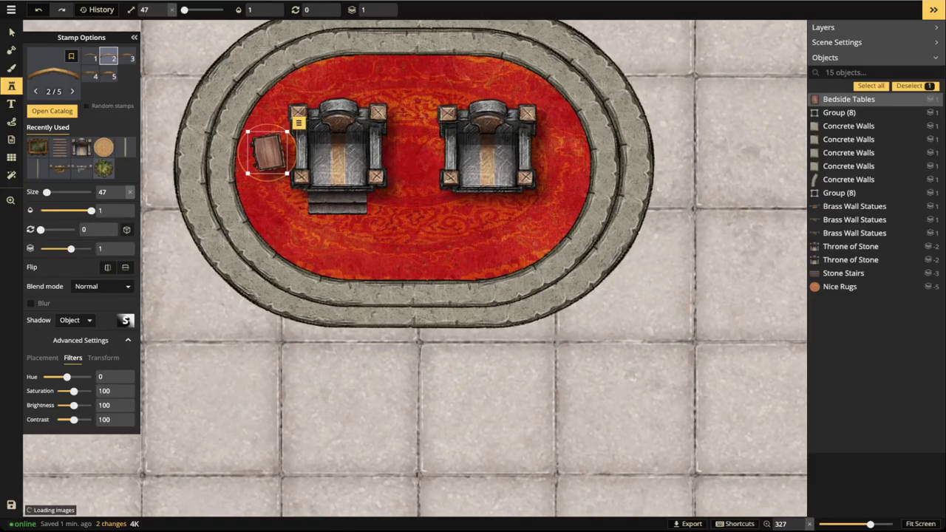
key("Escape")
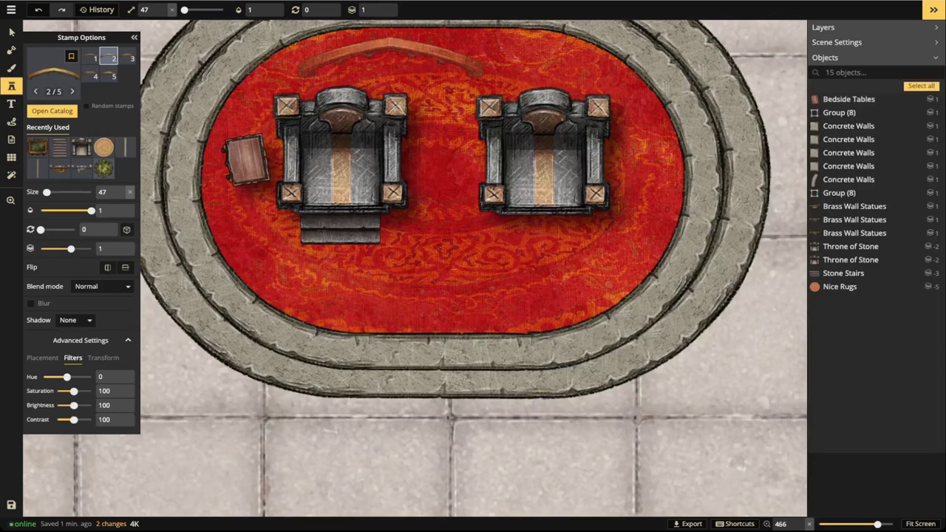
- Place the brass archway across the back of the left throne and enlarge it to size 29
scroll(390, 59, "down", 5)
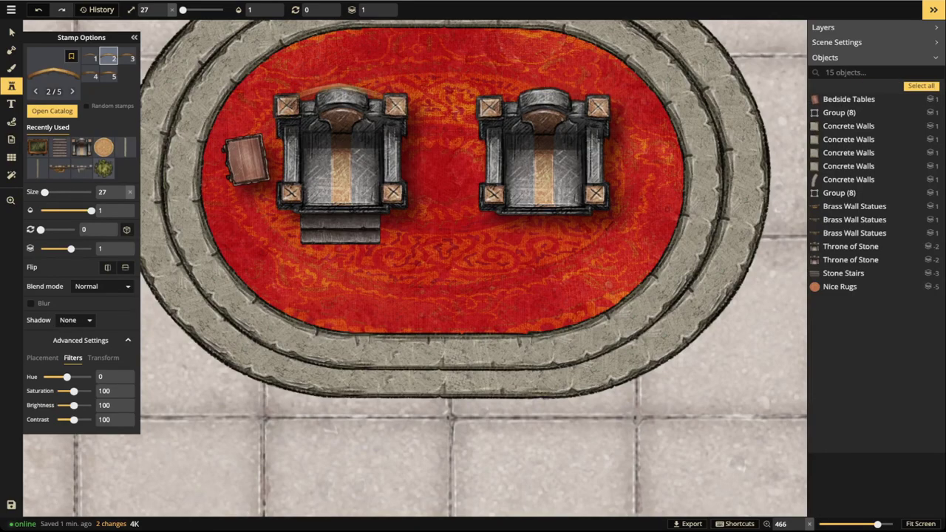
left_click(339, 96)
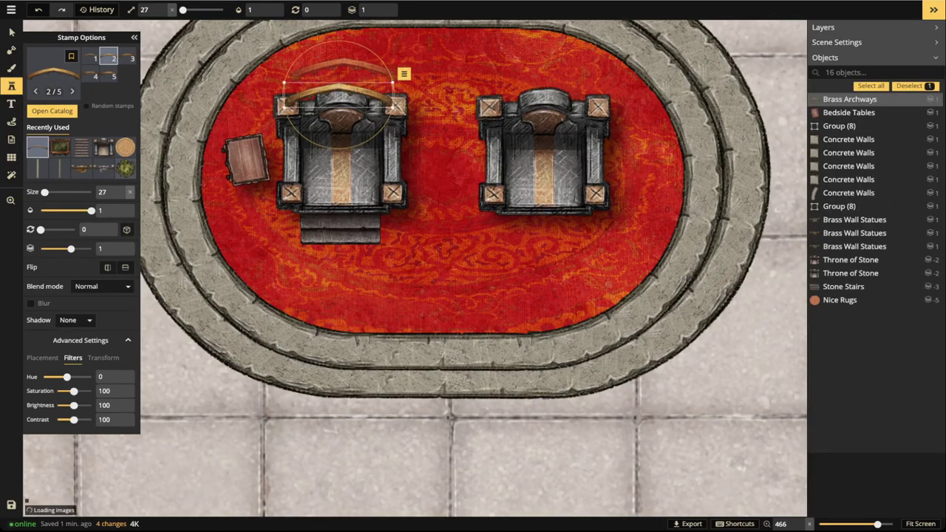
left_click_drag(393, 108, 402, 111)
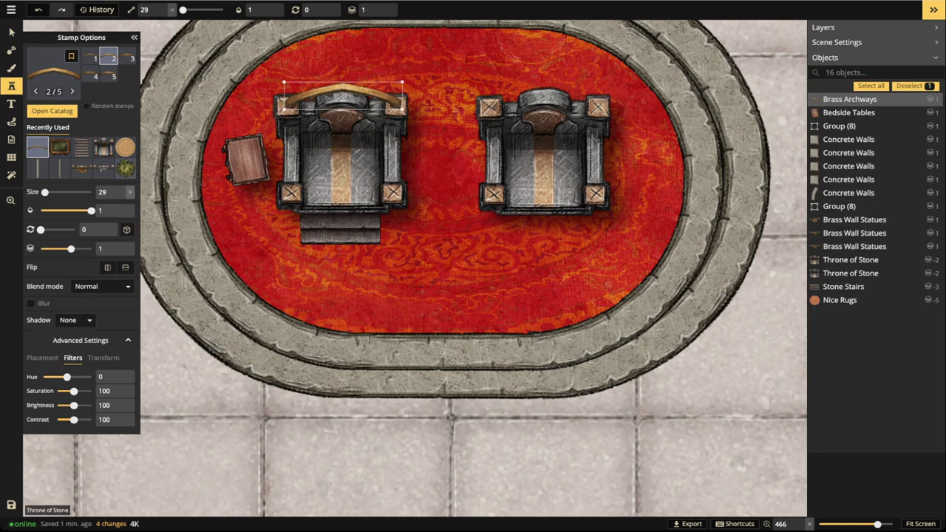
left_click_drag(343, 95, 342, 96)
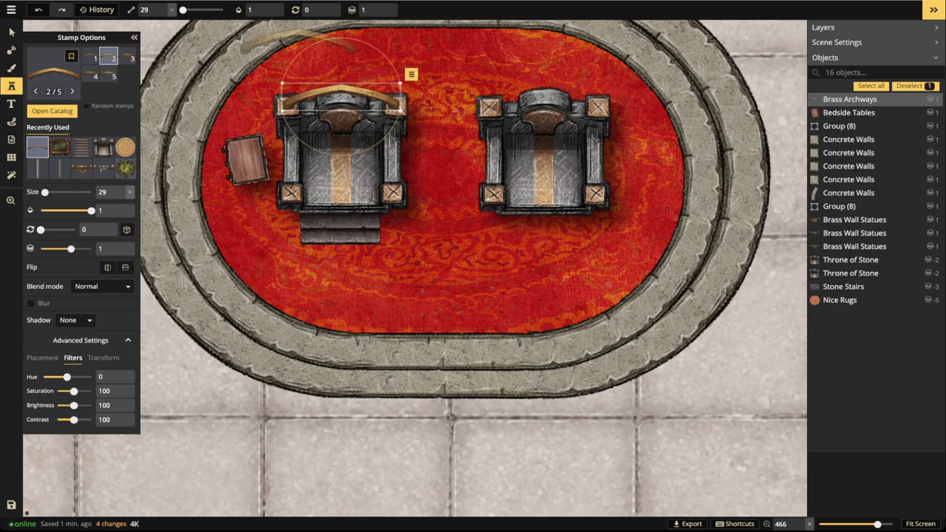
key("Escape")
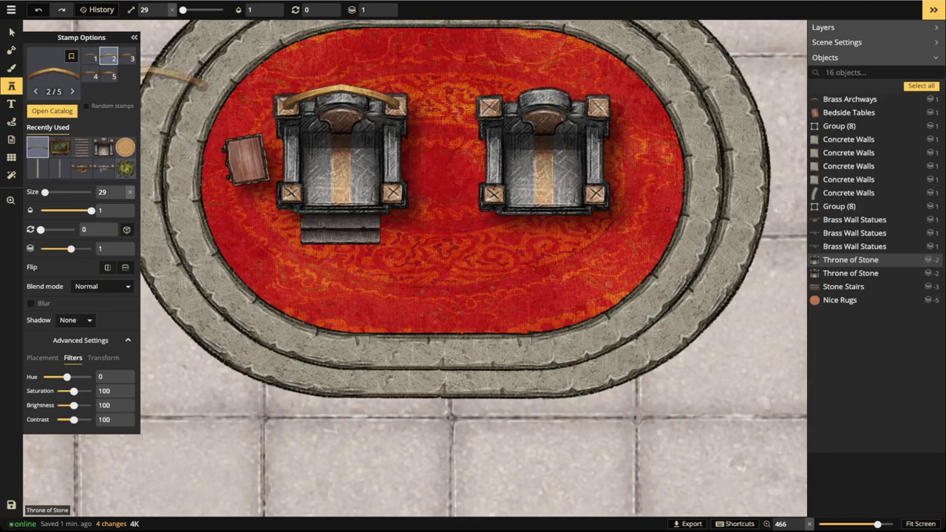
- Switch to the fifth brass archway variant and place it across the back of the right throne at size 24
left_click(108, 76)
scroll(538, 92, "down", 10)
scroll(538, 93, "up", 10)
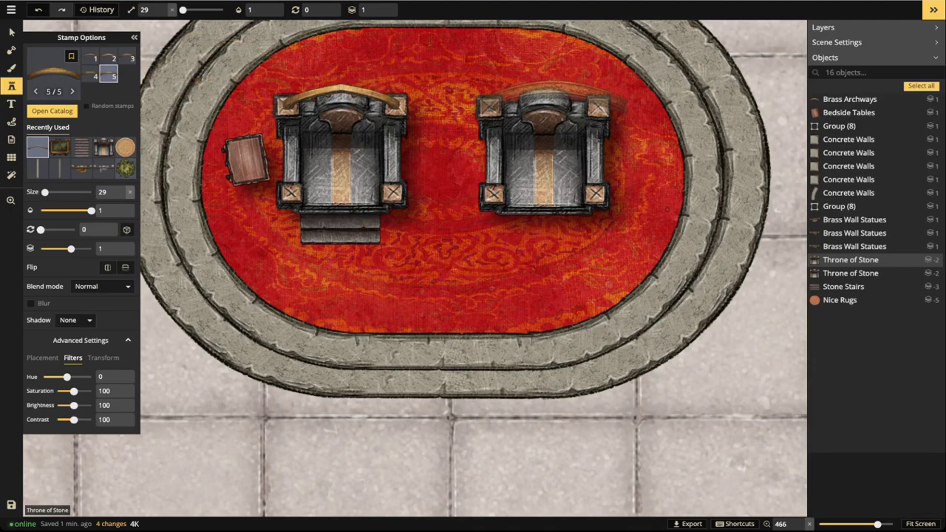
left_click(547, 96)
scroll(547, 97, "down", 3)
scroll(547, 96, "down", 1)
left_click_drag(547, 96, 546, 99)
scroll(547, 96, "down", 1)
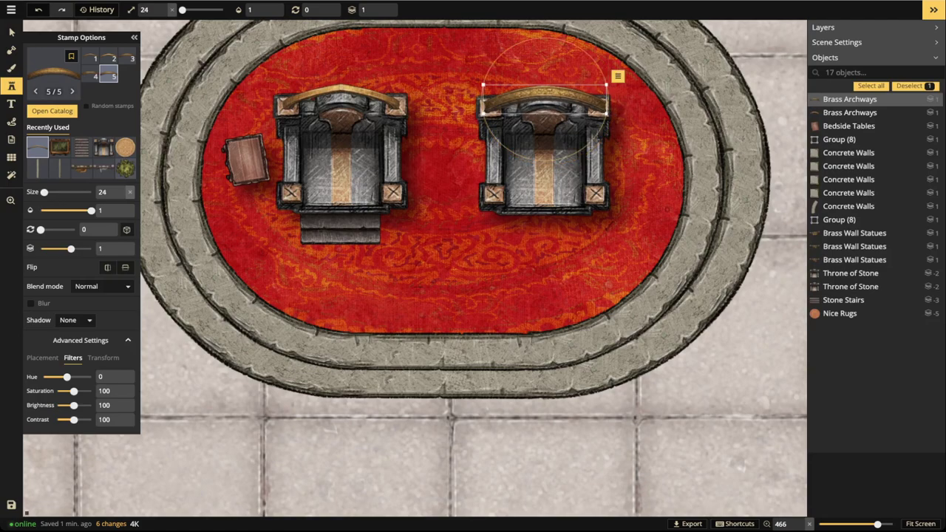
- Stretch the right throne's archway to a height of 185 and shift it up to crown the throne's back
left_click(103, 357)
left_click_drag(73, 391, 77, 391)
left_click_drag(79, 391, 80, 391)
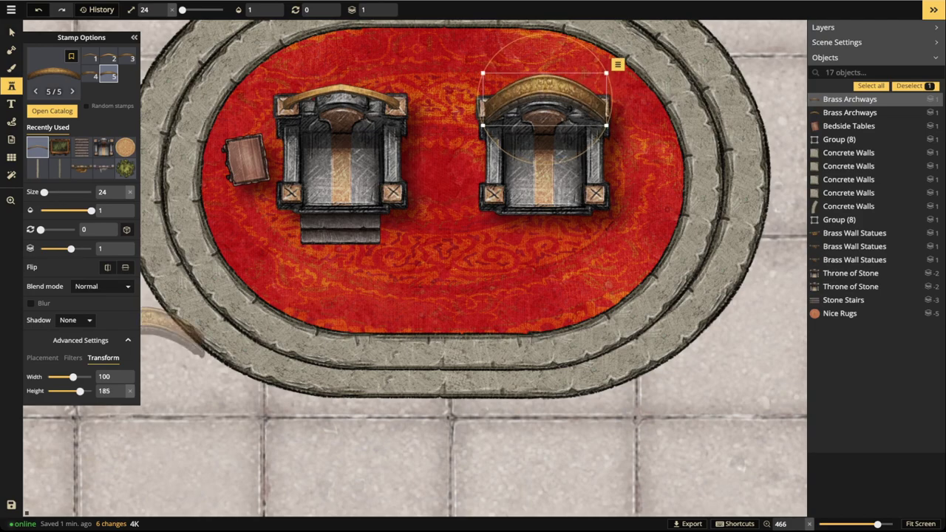
left_click_drag(542, 104, 542, 99)
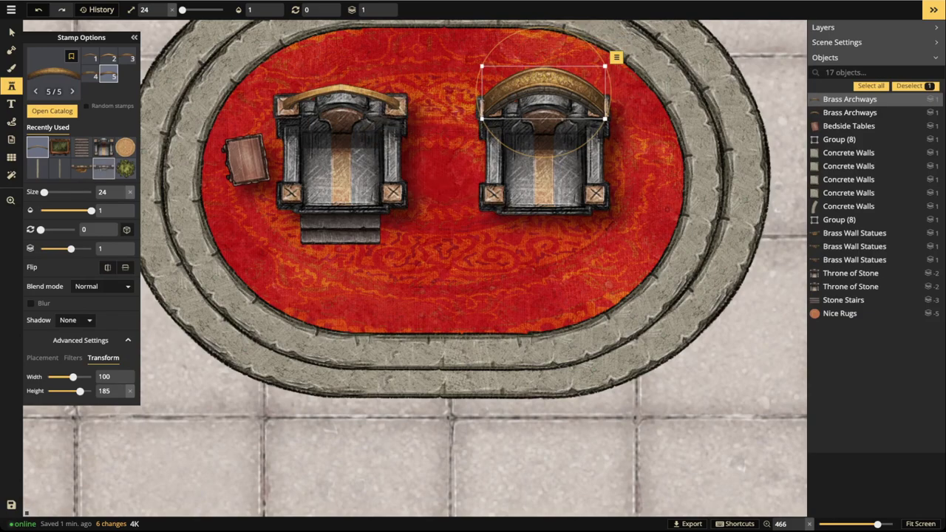
- Delete the thin brass archway from the left throne and leave the wall group's editing mode
left_click(11, 32)
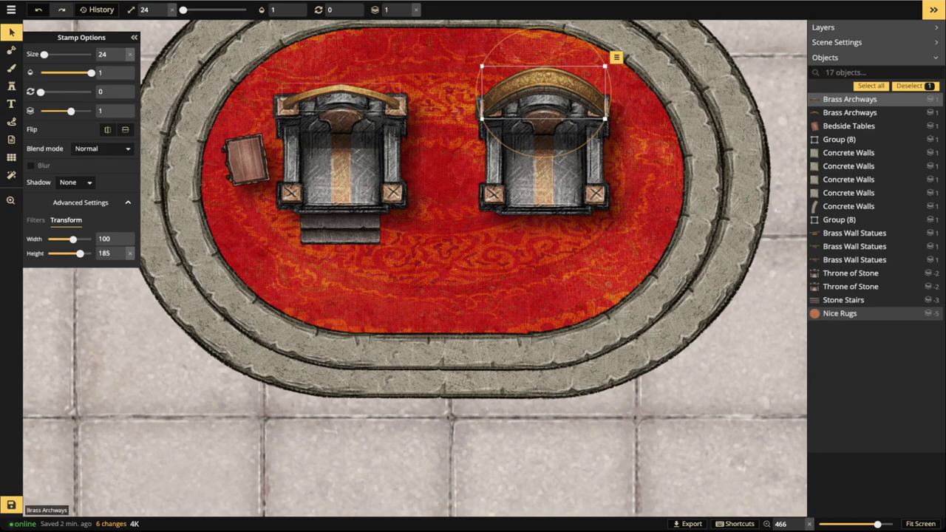
left_click_drag(342, 92, 396, 46)
key("Delete")
left_click(397, 45)
key("Escape")
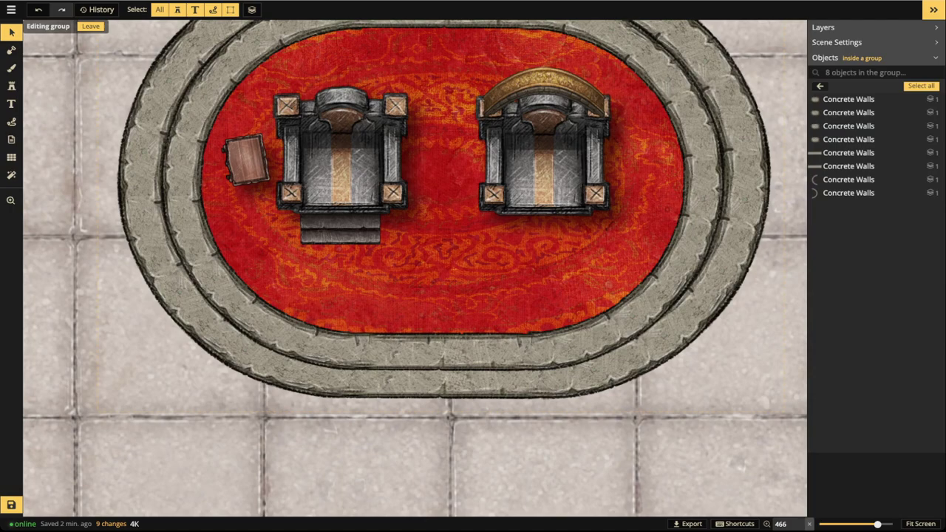
key("Escape")
- Move the tall brass archway from the right throne onto the back of the left throne
left_click(545, 79)
left_click_drag(545, 80, 341, 91)
key("Escape")
scroll(253, 110, "down", 1)
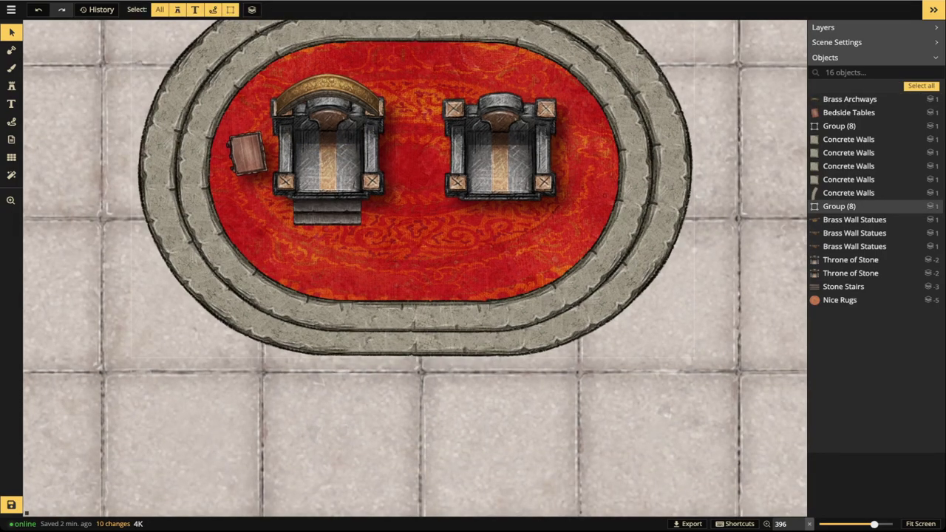
left_click(327, 93)
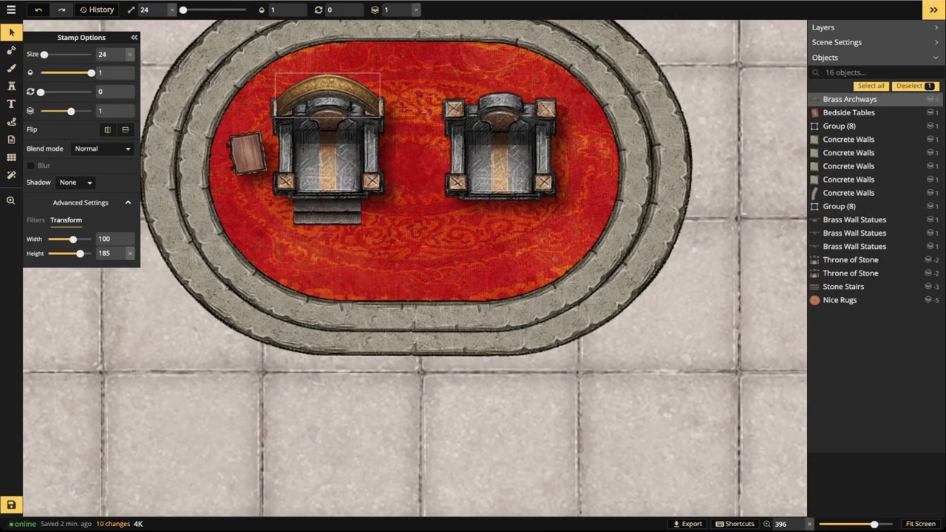
key("Escape")
left_click(246, 154)
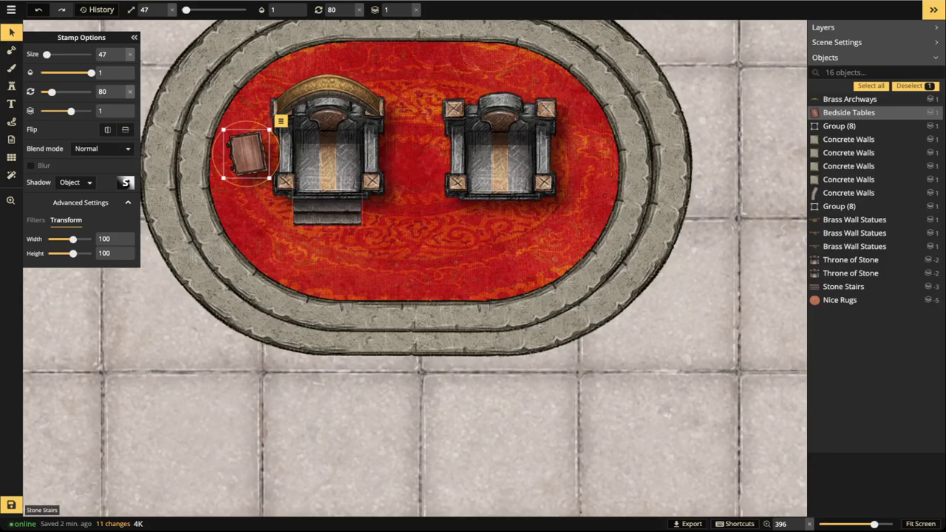
key("Escape")
scroll(315, 164, "down", 5)
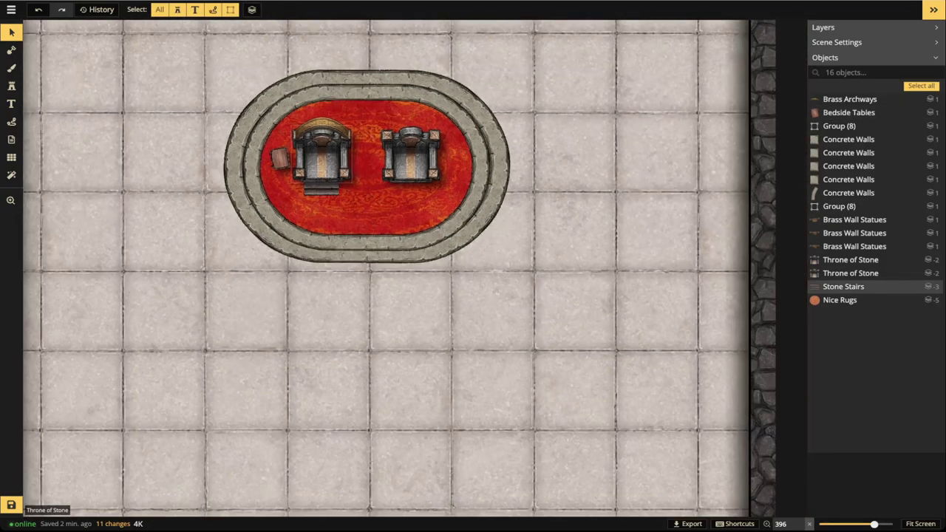
left_click_drag(316, 162, 321, 194)
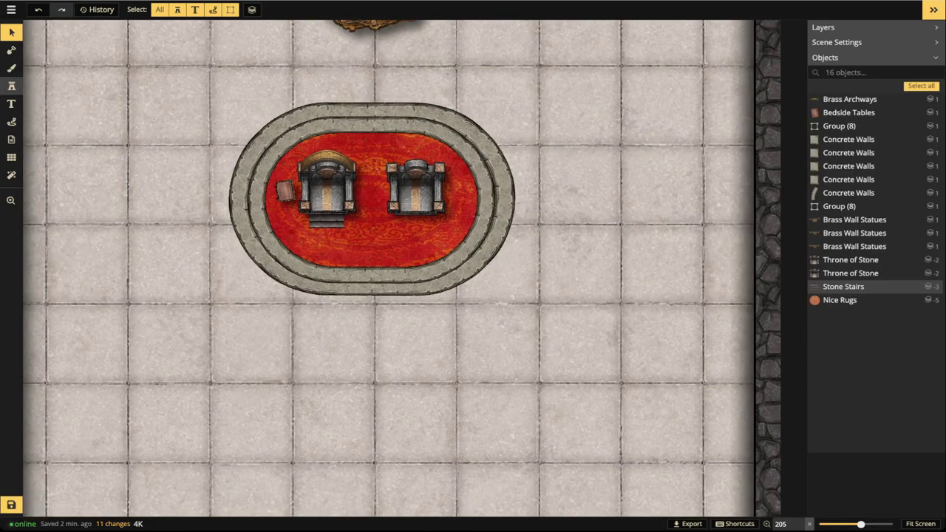
- Search the stamp catalog for "candle", expand all the sets, and choose the first Lit Skull Candle under Gothic Horror
left_click(11, 85)
left_click(54, 74)
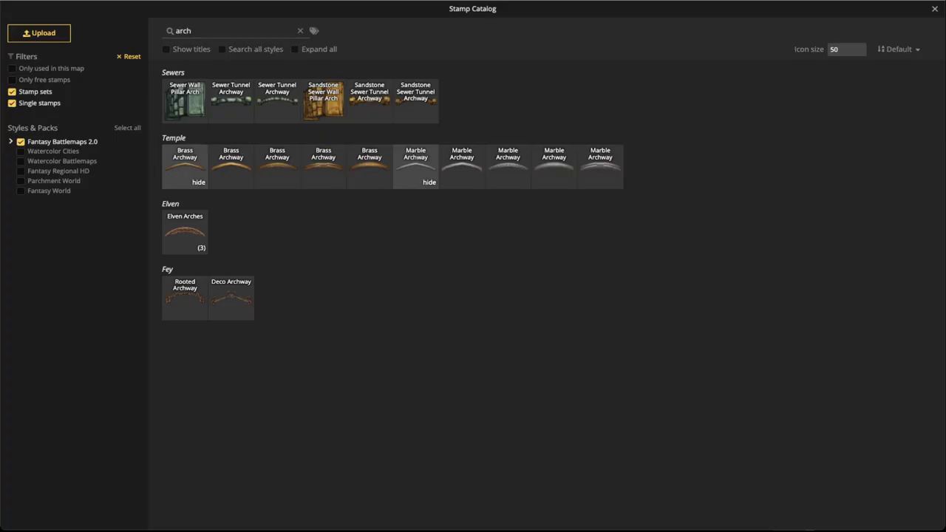
key("ctrl+a")
type("cand")
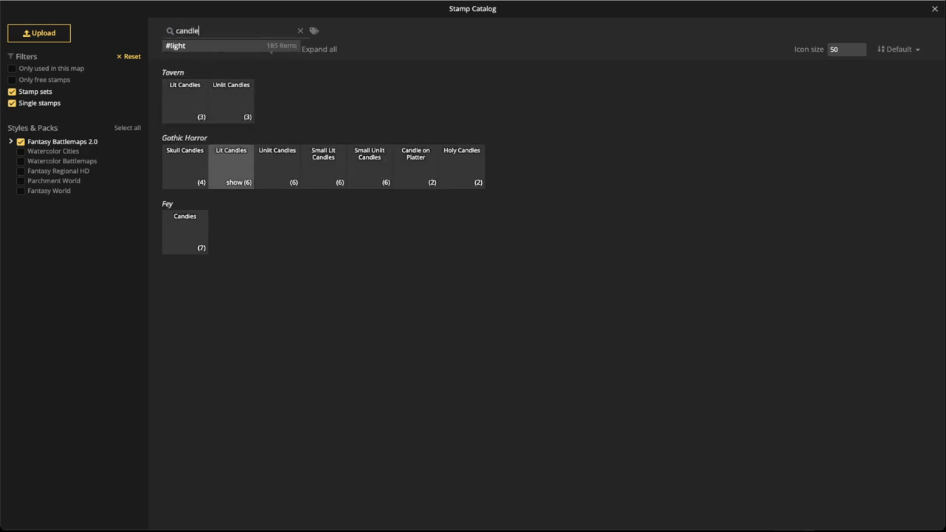
key("Down")
key("Up")
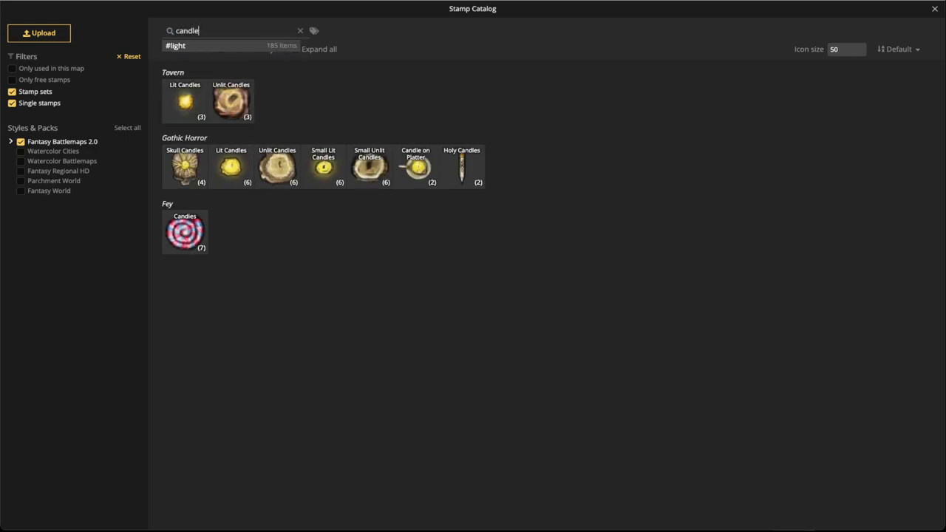
left_click(318, 49)
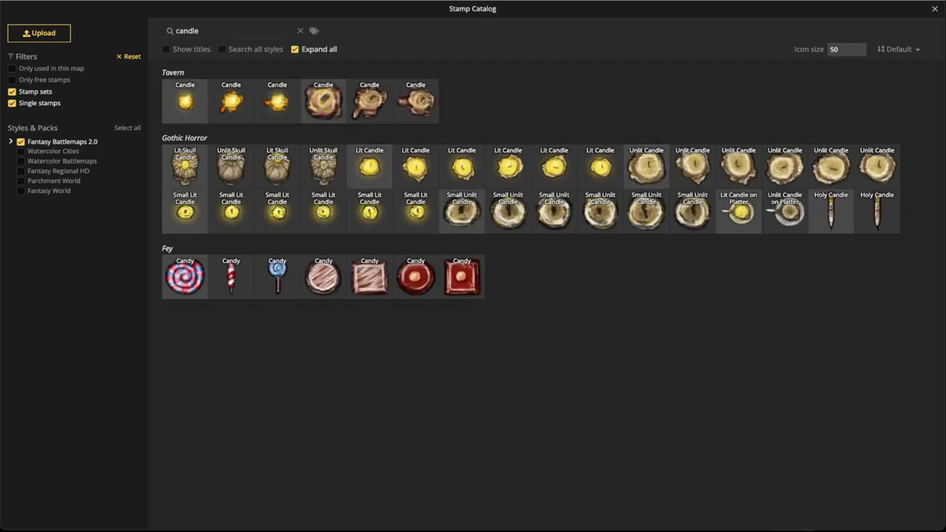
left_click(185, 166)
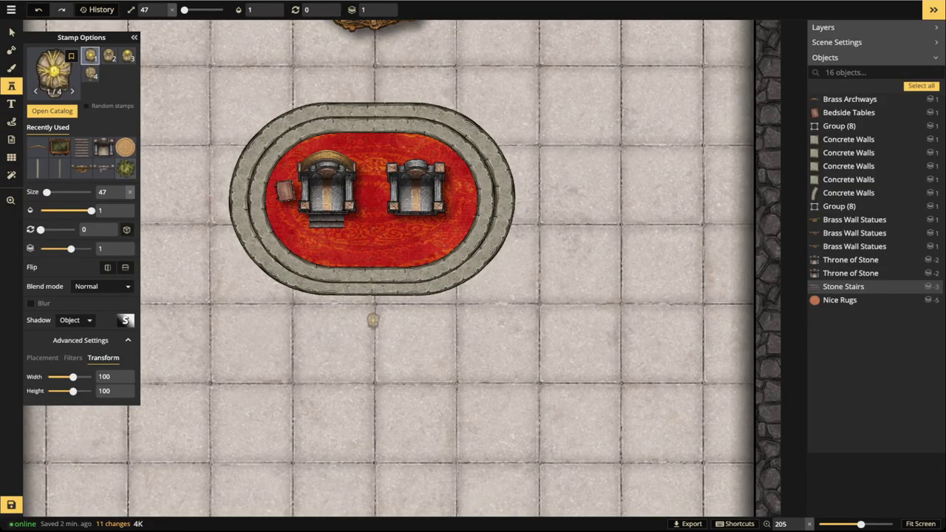
- Enlarge the skull candle stamp to size 87 and place it on the rug in front of and between the two thrones
key("bracketright")
key("bracketright")
key("bracketright")
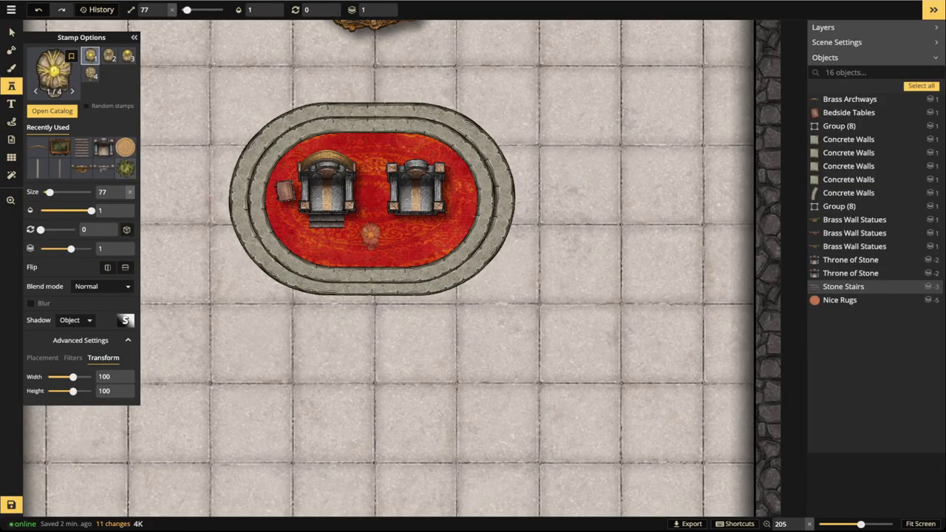
scroll(371, 237, "up", 1)
scroll(370, 236, "up", 5)
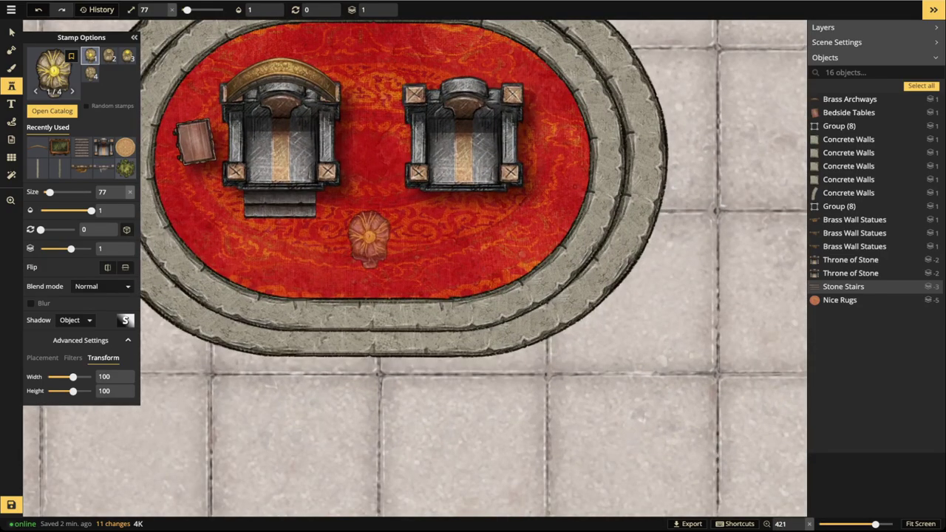
left_click(369, 235)
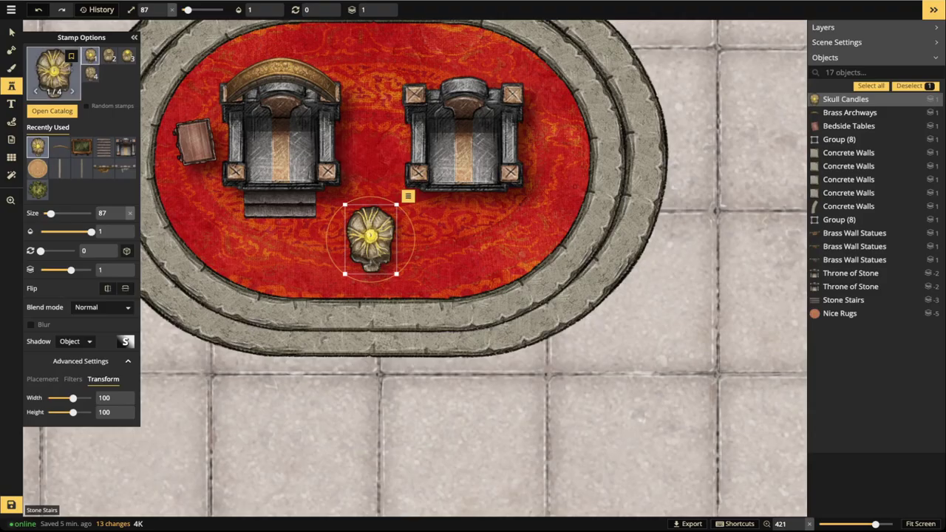
- Search the stamp catalog for "table", pick the gold Gothic Horror Dining Table, and place it below the platform at size 57
left_click(53, 70)
double_click(188, 31)
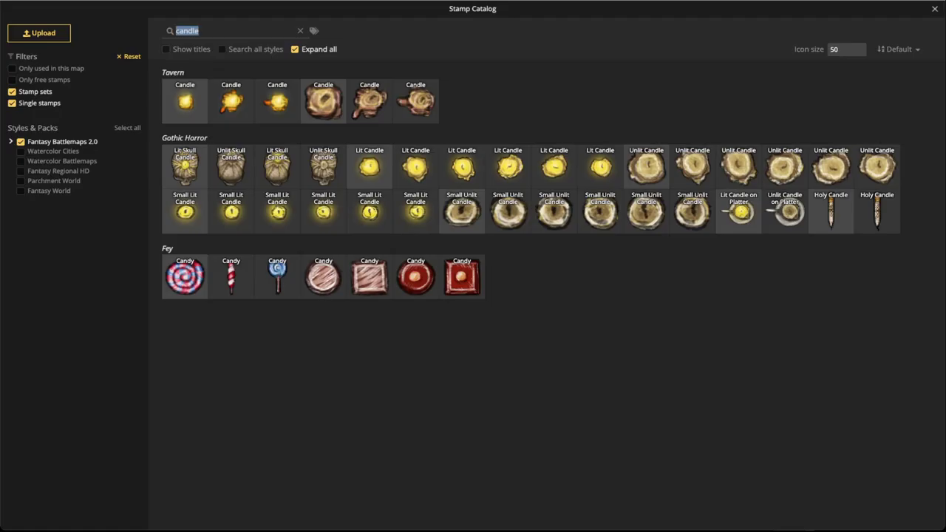
type("table")
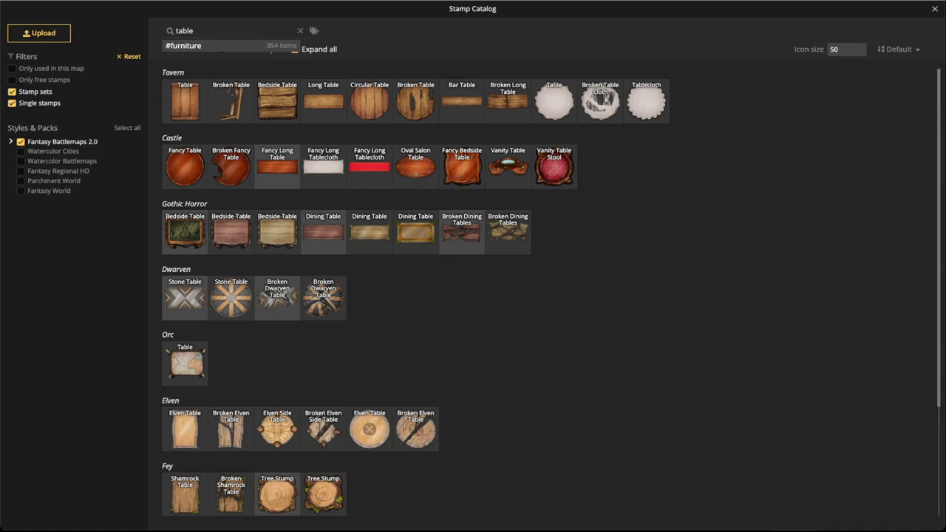
left_click(415, 233)
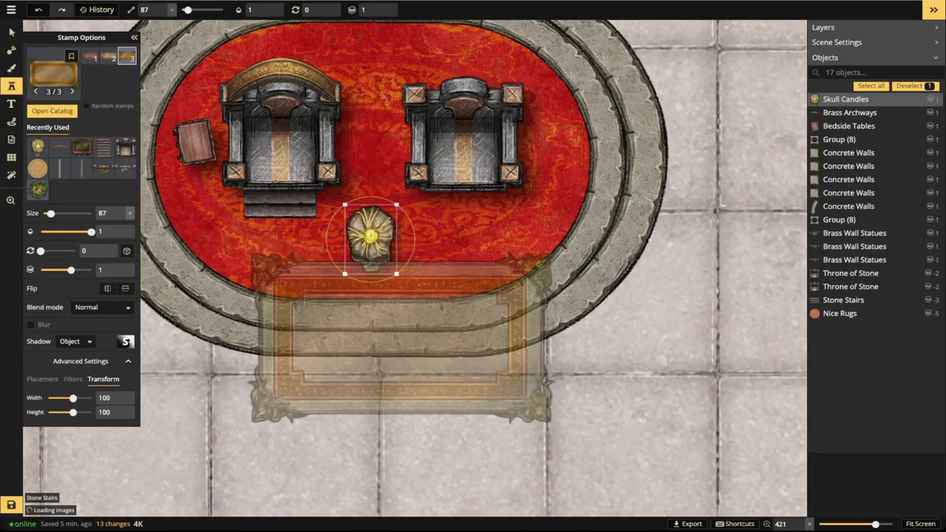
key("bracketleft")
key("bracketleft")
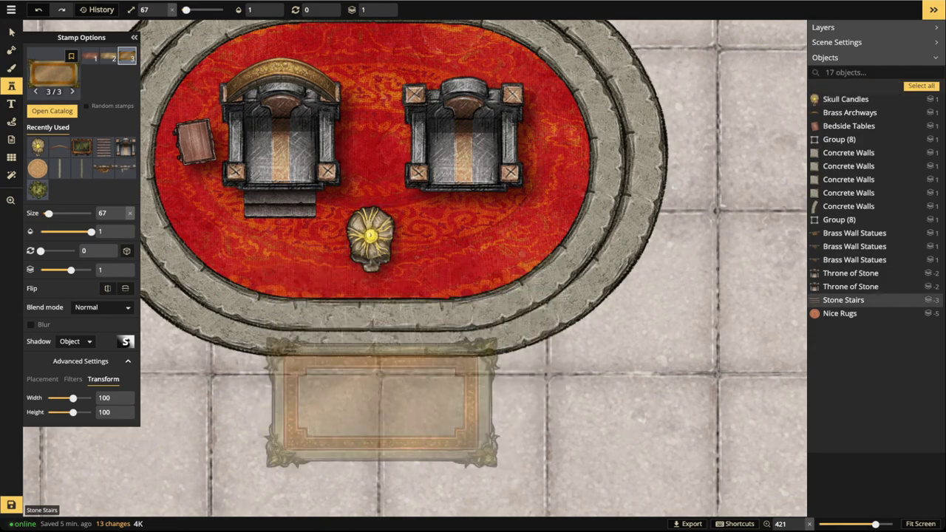
key("bracketleft")
left_click(384, 409)
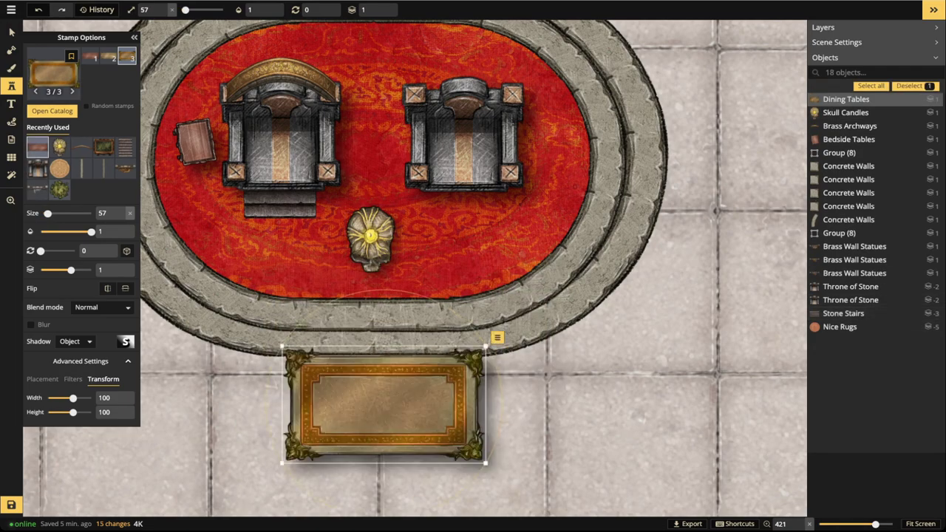
- Shrink the dining table to size 37 and width 64, and move it onto the rug beneath the candle on layer -1
key("v")
key("bracketleft")
key("bracketleft")
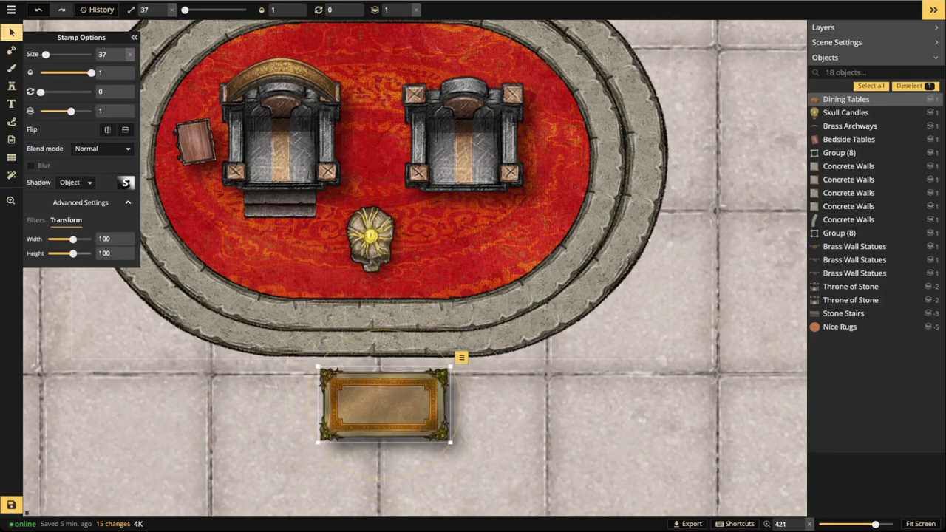
left_click_drag(73, 240, 68, 239)
left_click_drag(383, 405, 374, 247)
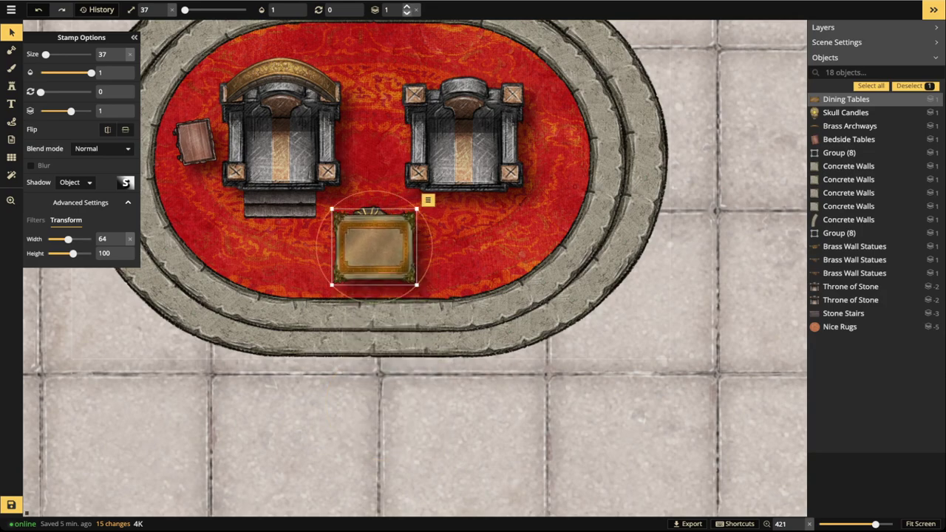
left_click(408, 14)
left_click(407, 14)
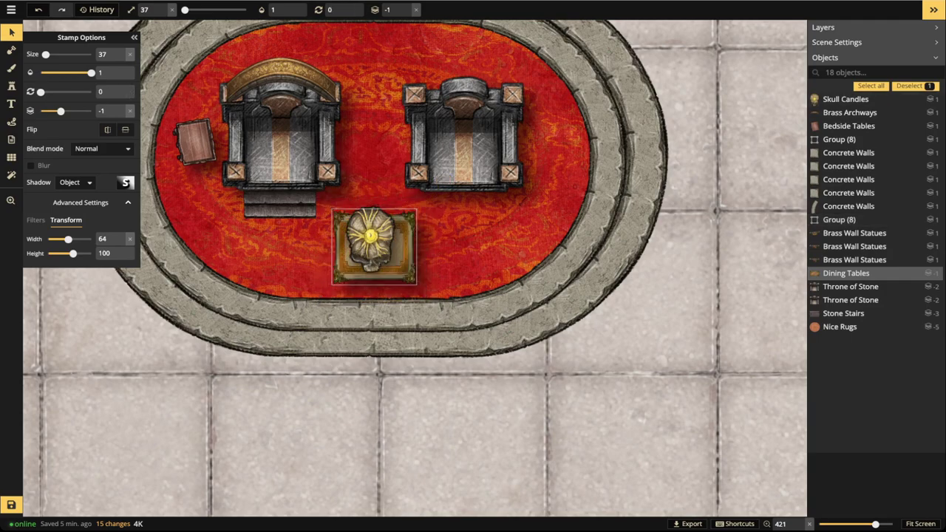
- Nudge the skull candle down over the dining table, rotating the candle to 358 and the table to 2 degrees
left_click(371, 237)
left_click_drag(371, 237, 372, 242)
left_click_drag(397, 278, 405, 270)
left_click_drag(373, 243, 372, 244)
mouse_move(409, 284)
left_mouse_down()
mouse_move(399, 292)
mouse_move(424, 276)
left_mouse_up()
left_click(426, 286)
left_click(406, 273)
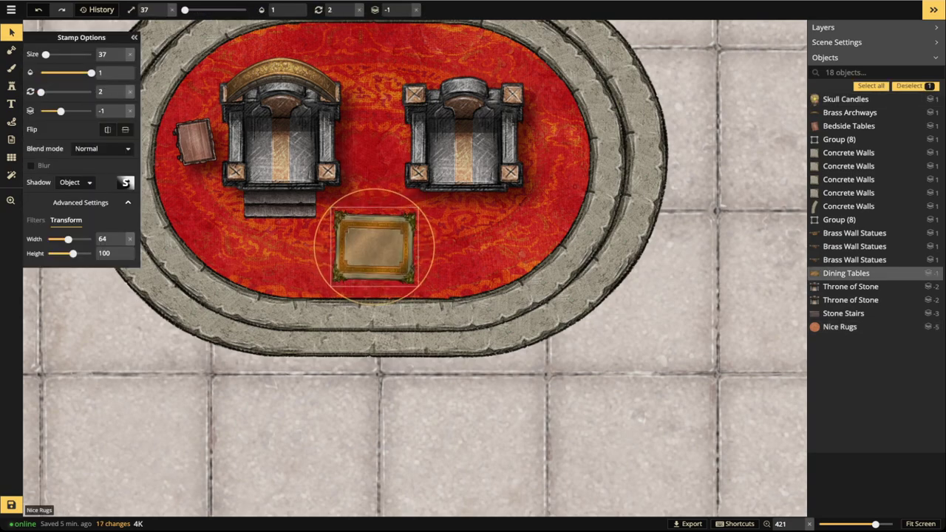
- Move the dining table off the platform to look for the skull candle beneath it, and return it to the rug
key("Escape")
left_click(377, 250)
key("Escape")
left_click(377, 250)
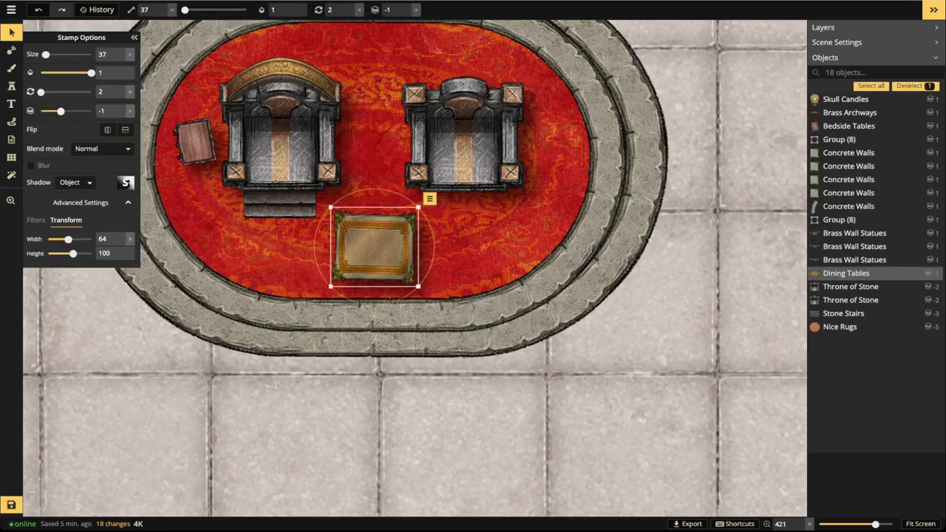
left_click_drag(376, 249, 601, 339)
left_click(458, 255)
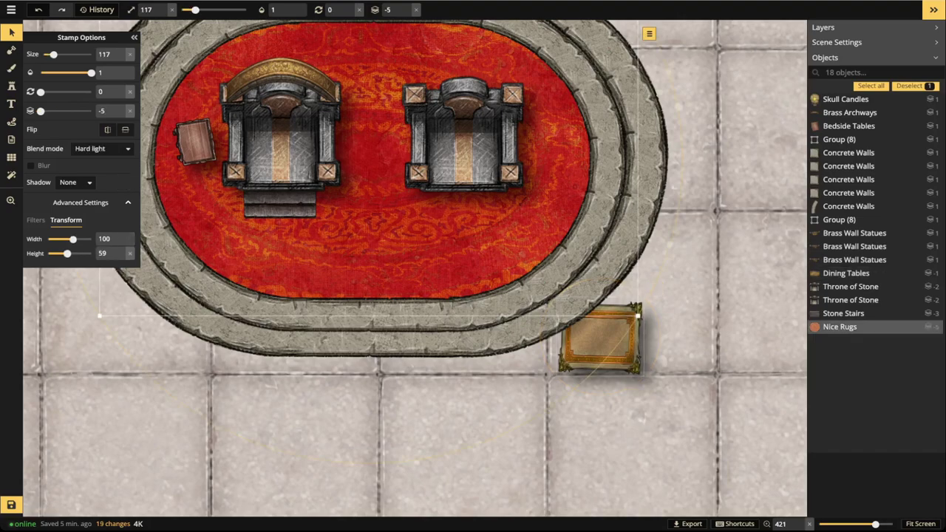
left_click(601, 339)
left_click_drag(601, 338, 375, 245)
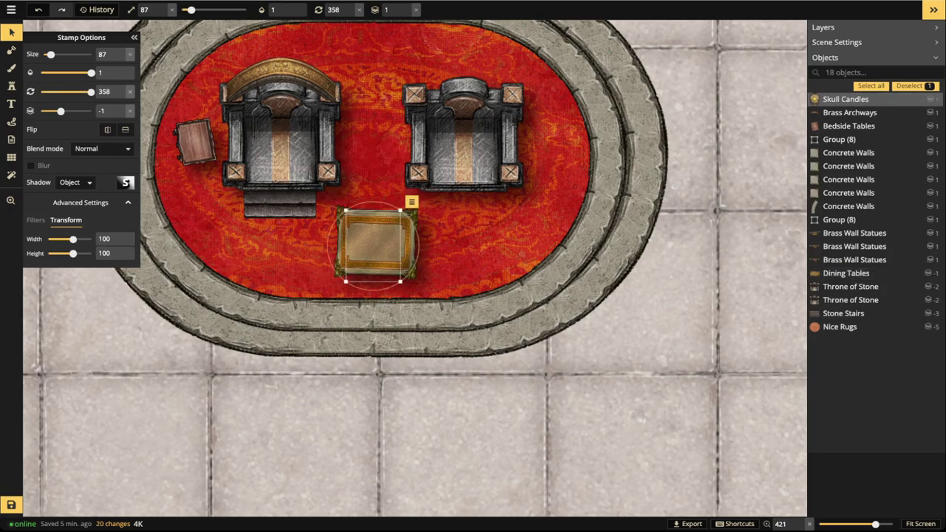
- Raise the skull candle to layer 2 and fit it on the front half of the dining table at size 77, rotated to 359
left_click(407, 7)
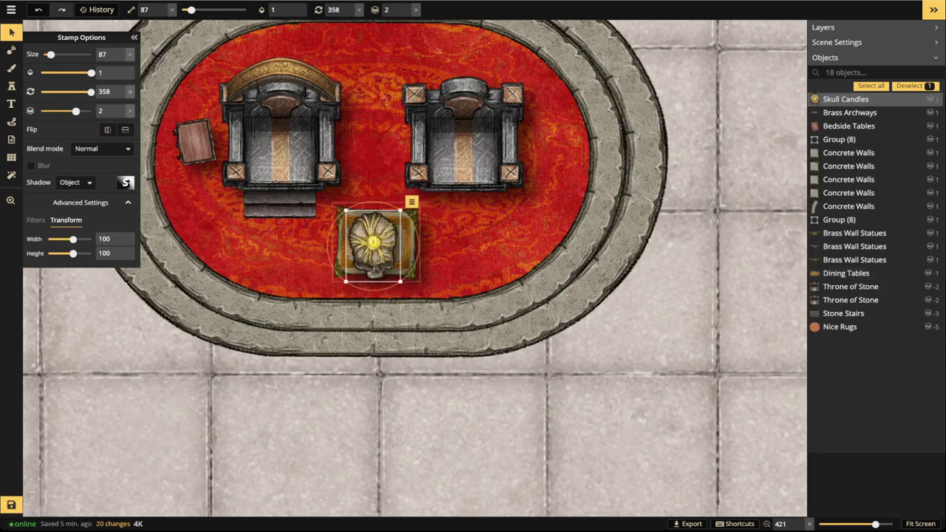
left_click_drag(401, 281, 398, 277)
mouse_move(373, 245)
left_mouse_down()
mouse_move(415, 243)
mouse_move(375, 252)
left_mouse_up()
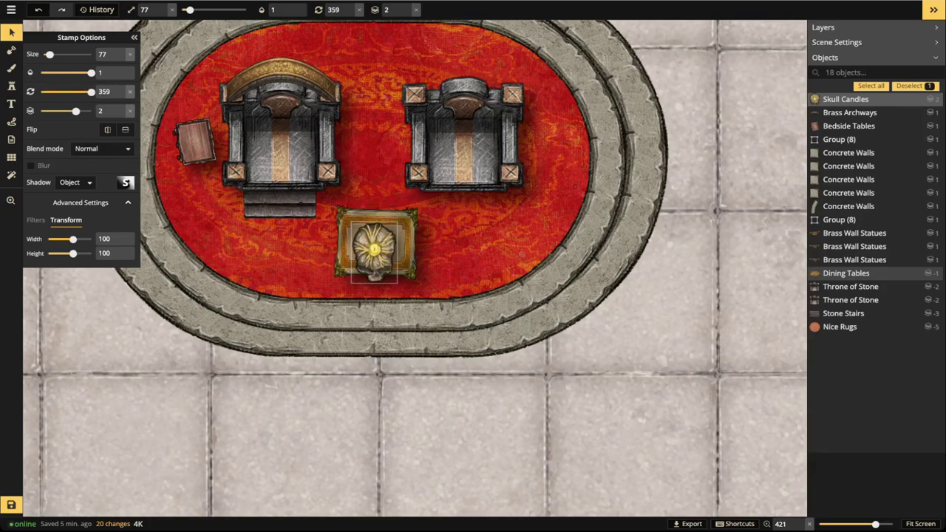
left_click(375, 251)
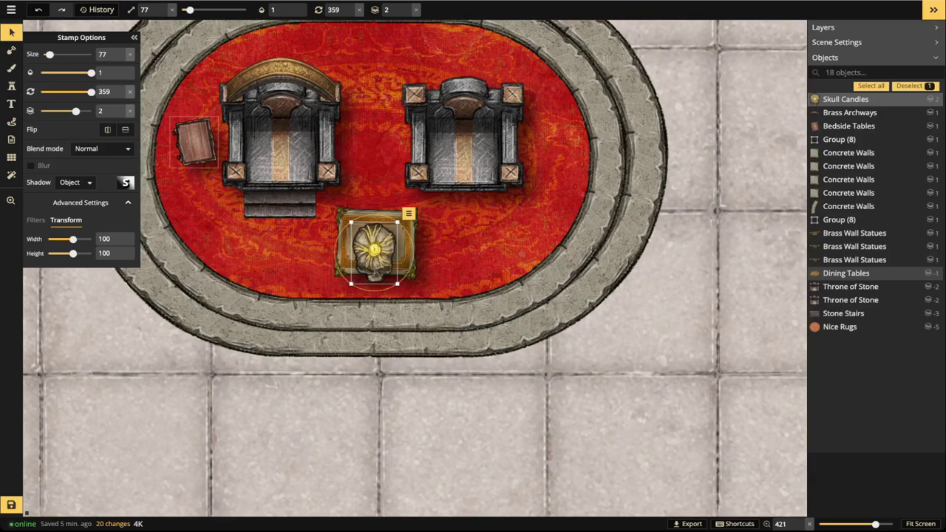
left_click(196, 142)
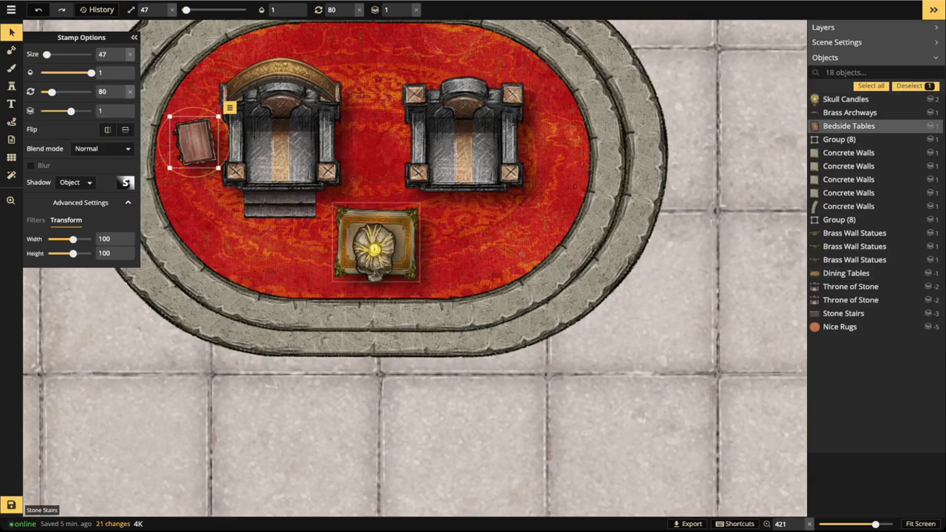
left_click_drag(375, 251, 375, 252)
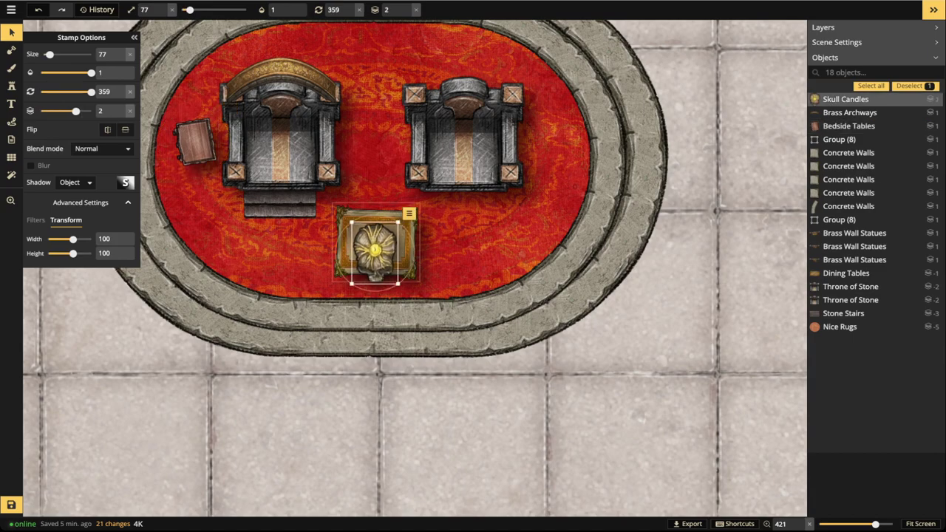
key("Escape")
scroll(358, 227, "down", 4)
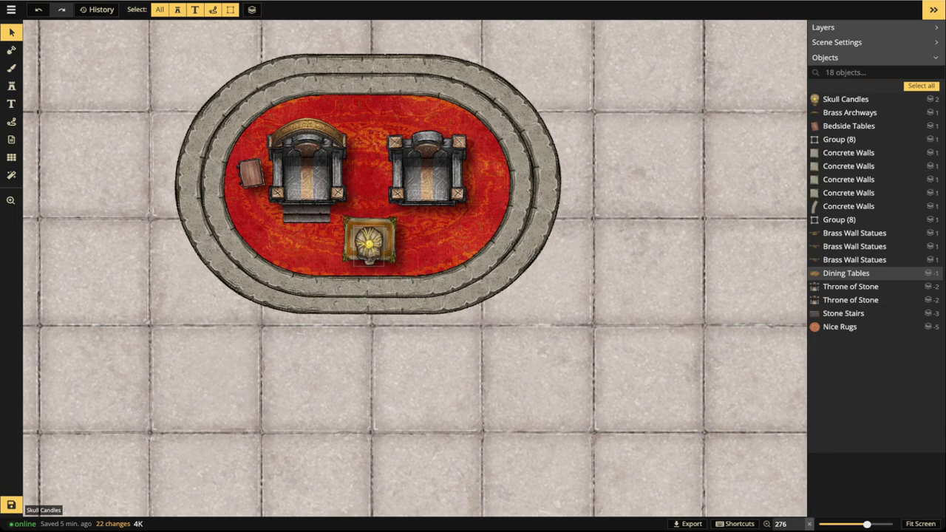
left_click(369, 241)
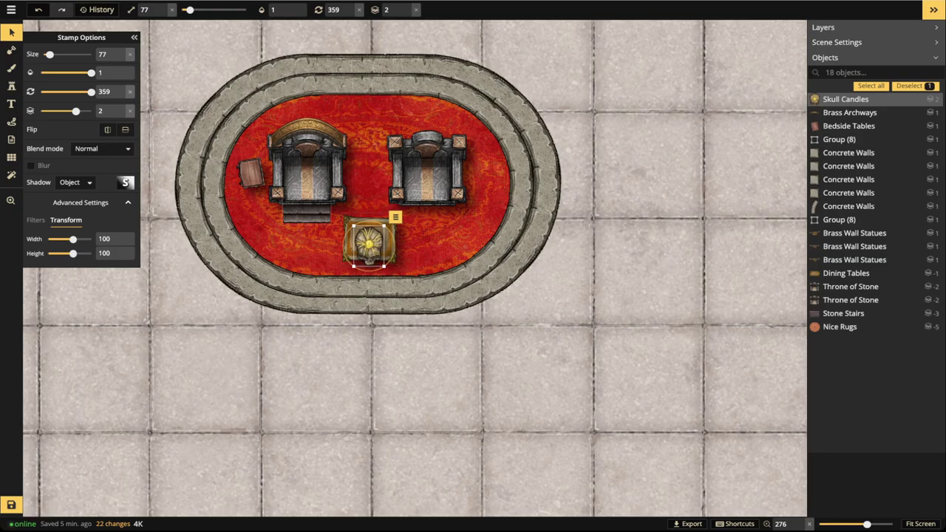
scroll(286, 205, "up", 3)
scroll(318, 210, "down", 5)
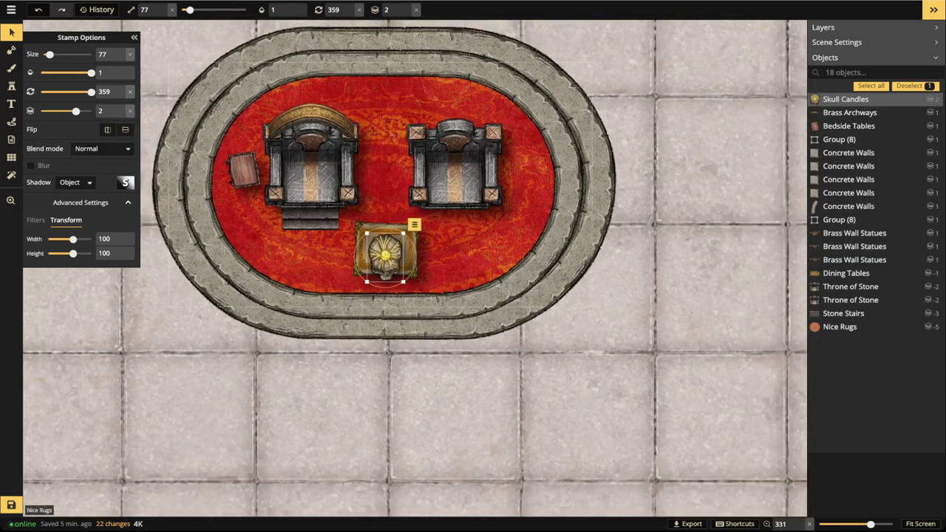
key("Escape")
scroll(328, 234, "up", 2)
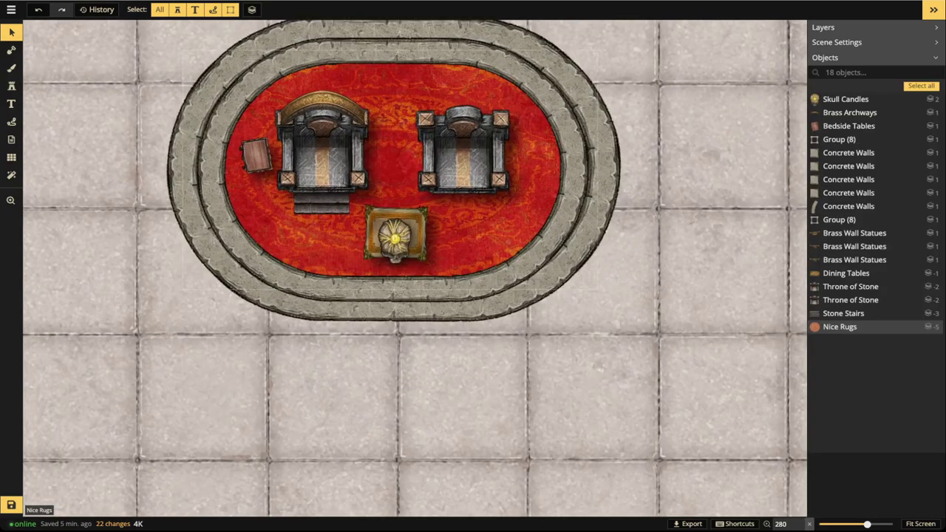
left_click_drag(328, 229, 329, 285)
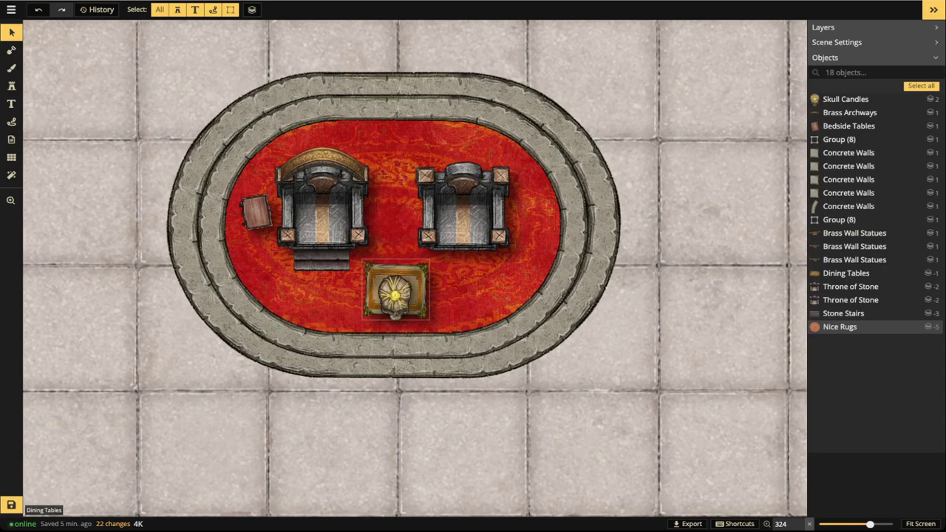
- Set the shadow of both the dining table and the bedside table to horizontal offset 0, vertical offset 0 and opacity 100
scroll(396, 290, "up", 2)
left_click(395, 289)
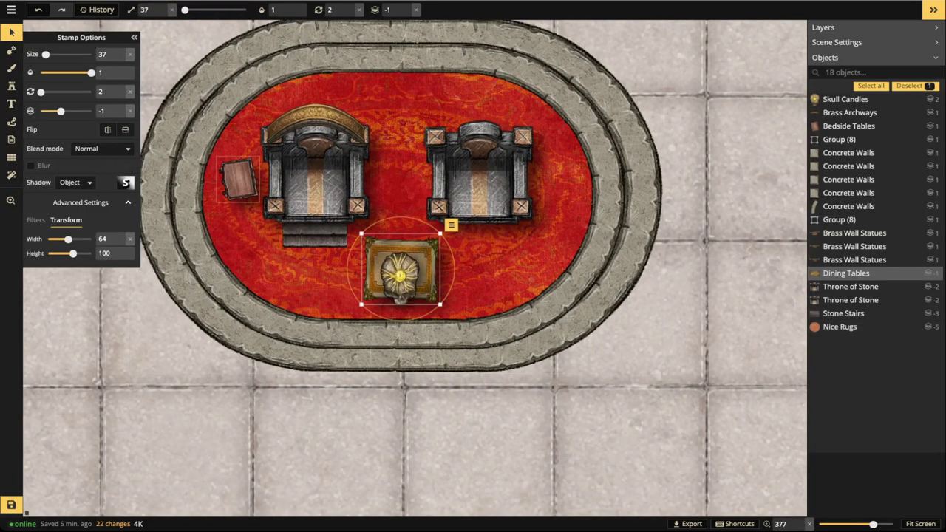
left_click(240, 181, "shift")
left_click(126, 182)
left_click_drag(231, 118, 207, 143)
type("0")
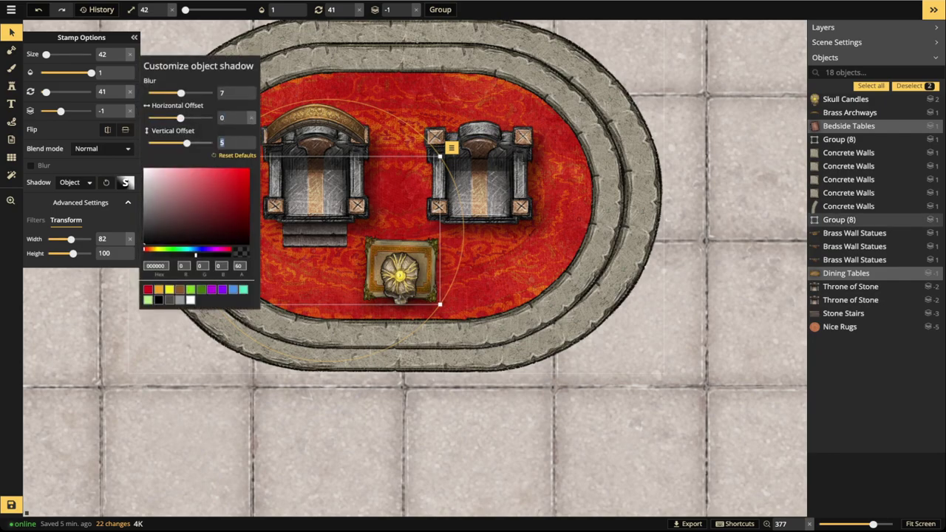
type("0")
left_click_drag(196, 255, 232, 255)
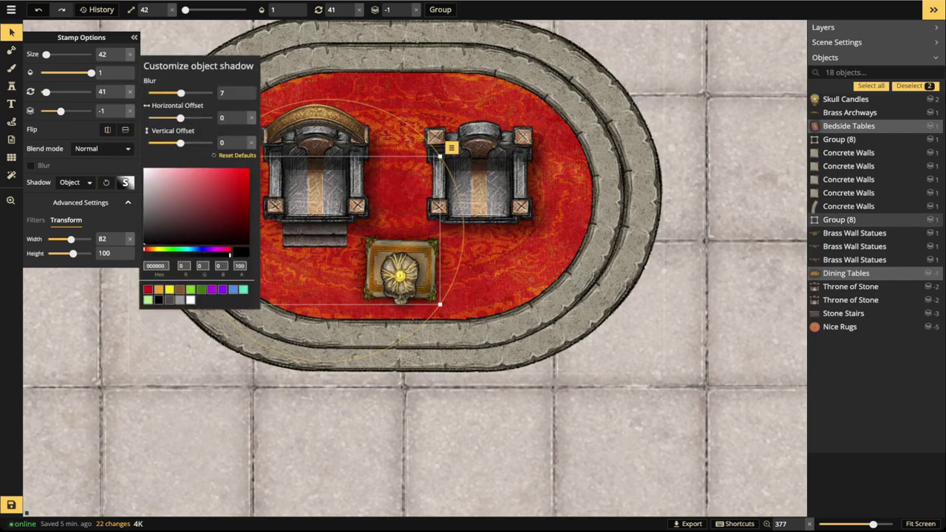
left_click(346, 210)
key("Escape")
scroll(346, 209, "down", 6)
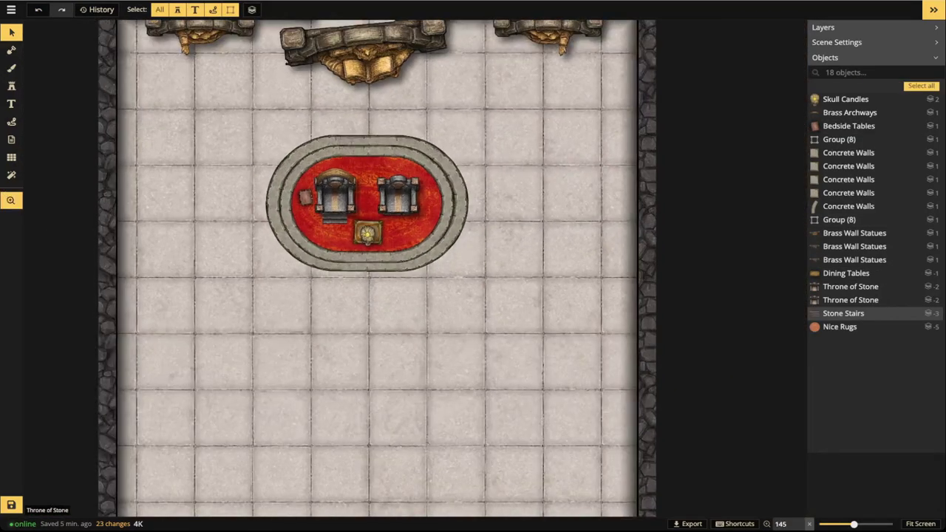
left_click_drag(346, 209, 387, 227)
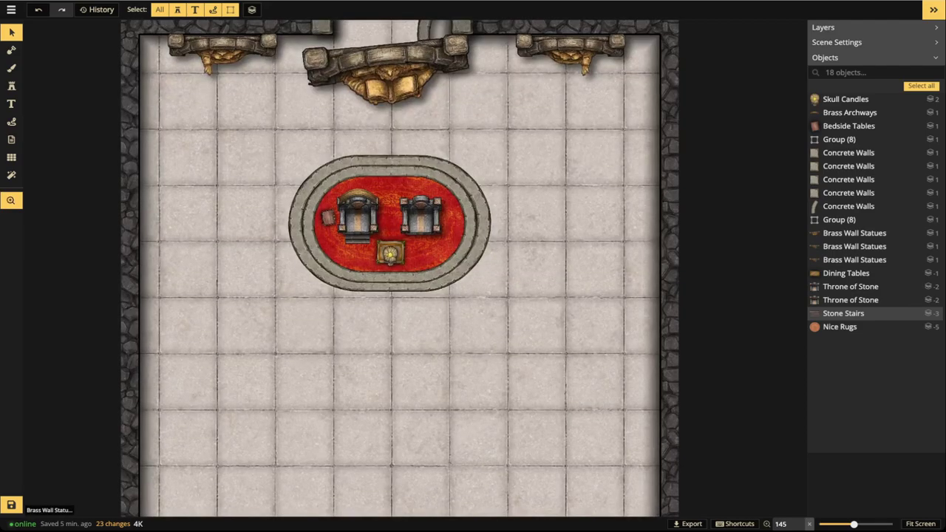
left_click_drag(388, 74, 391, 120)
scroll(386, 442, "up", 3)
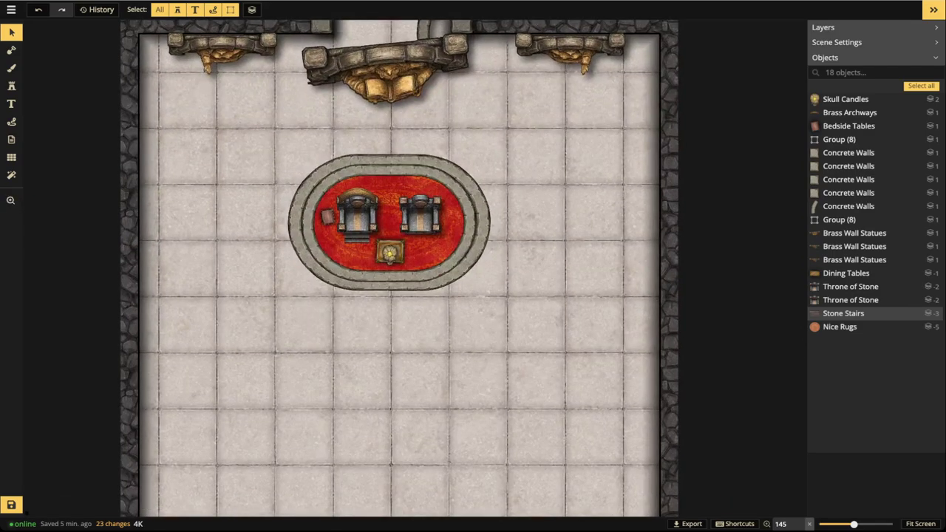
scroll(373, 277, "up", 2)
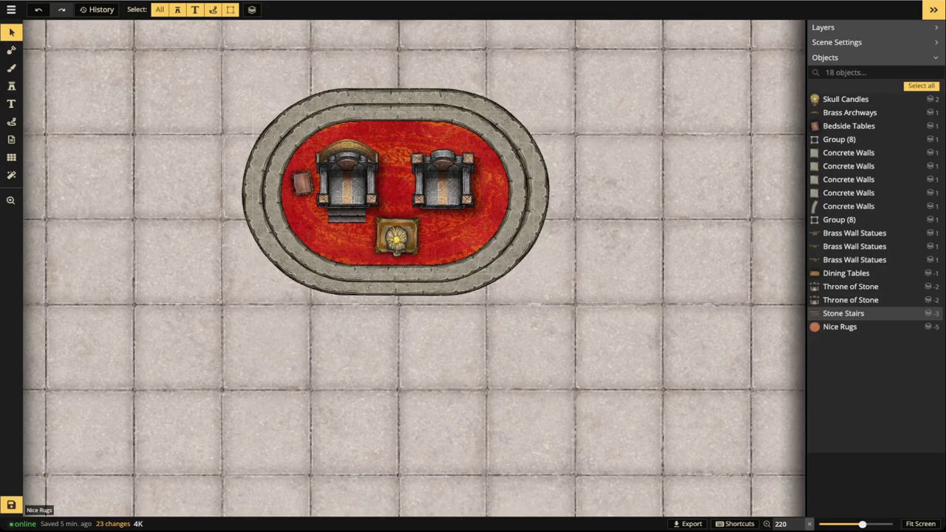
scroll(404, 254, "down", 5)
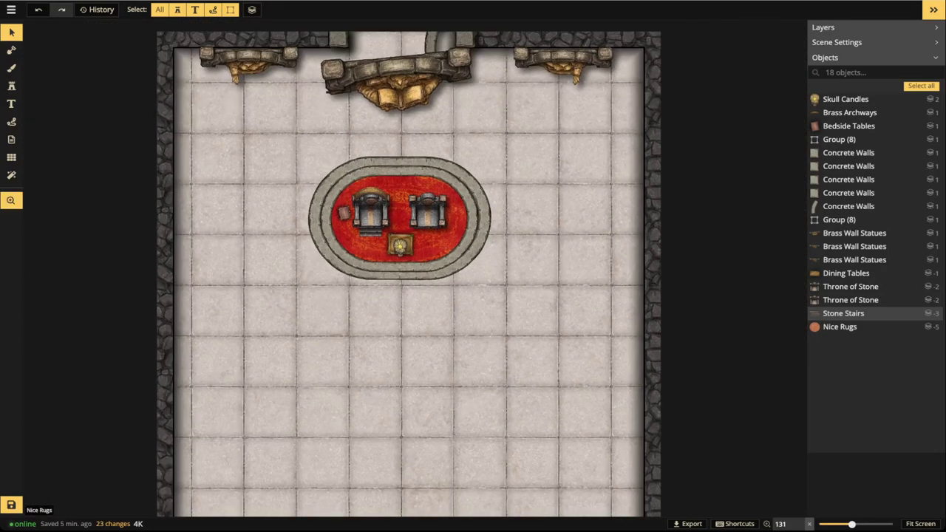
- Paint a two-square-wide rectangle of the red texture as a carpet from the oval platform's front edge to the opening in the opposite wall
left_click_drag(403, 253, 405, 100)
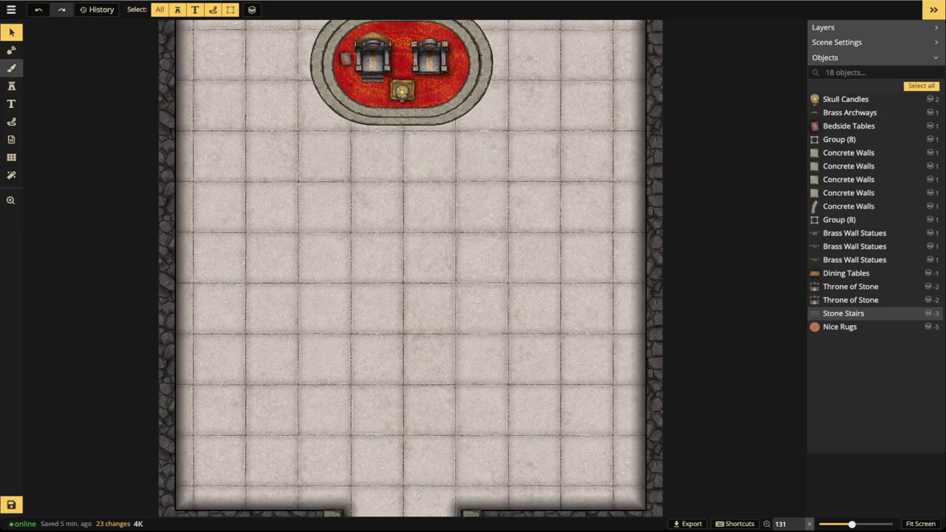
left_click(11, 68)
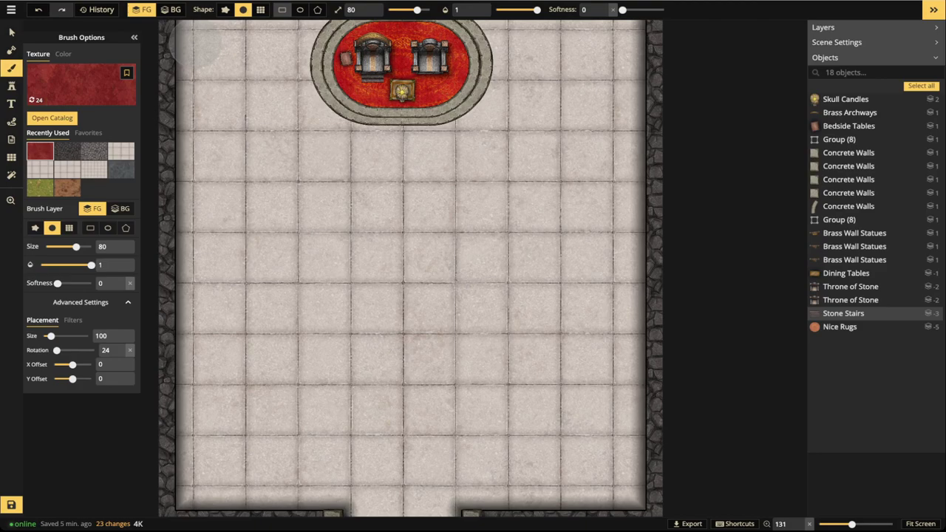
left_click(282, 9)
mouse_move(351, 115)
left_mouse_down()
mouse_move(425, 466)
mouse_move(447, 516)
mouse_move(455, 516)
left_mouse_up()
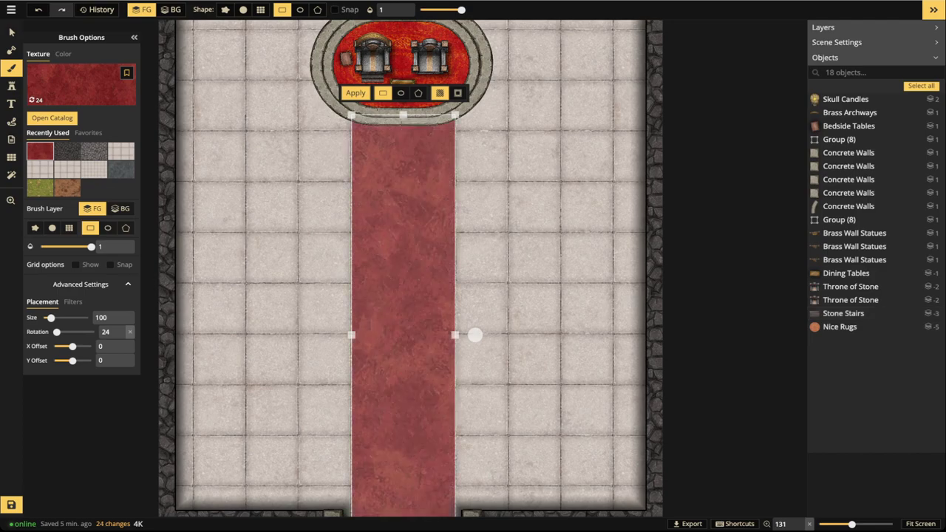
key("Return")
scroll(407, 258, "down", 5)
key("space")
mouse_move(414, 266)
left_mouse_down()
mouse_move(404, 212)
mouse_move(404, 260)
left_mouse_up()
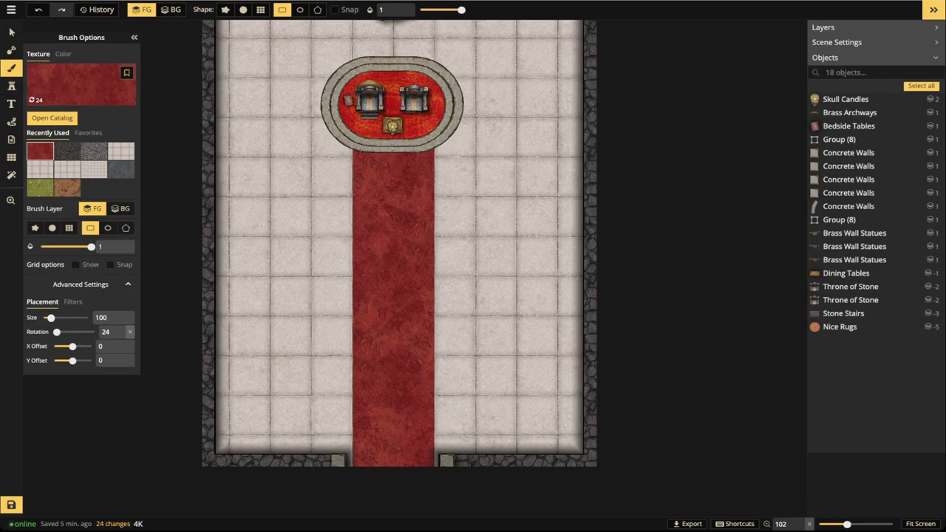
- Search the stamp catalog for "rug" and choose the narrow red patterned rug from the Gothic Horror set
left_click(78, 88)
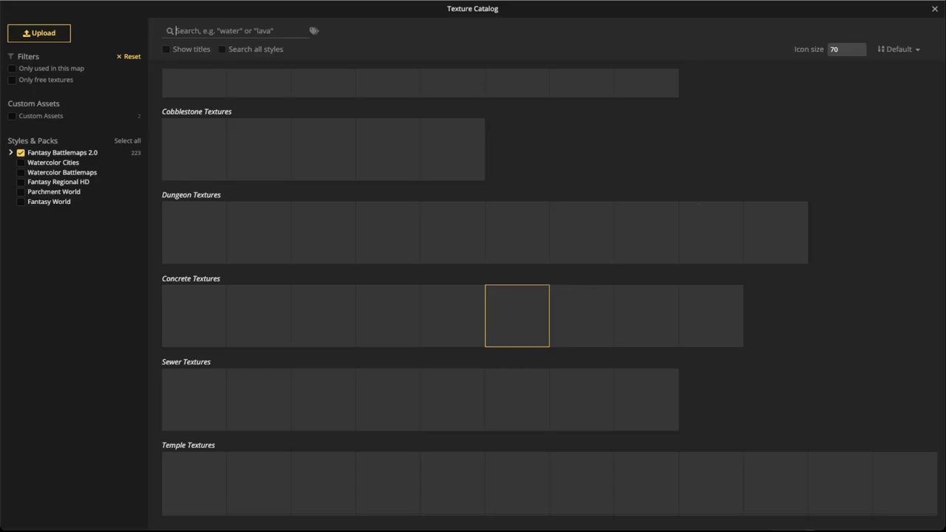
key("Escape")
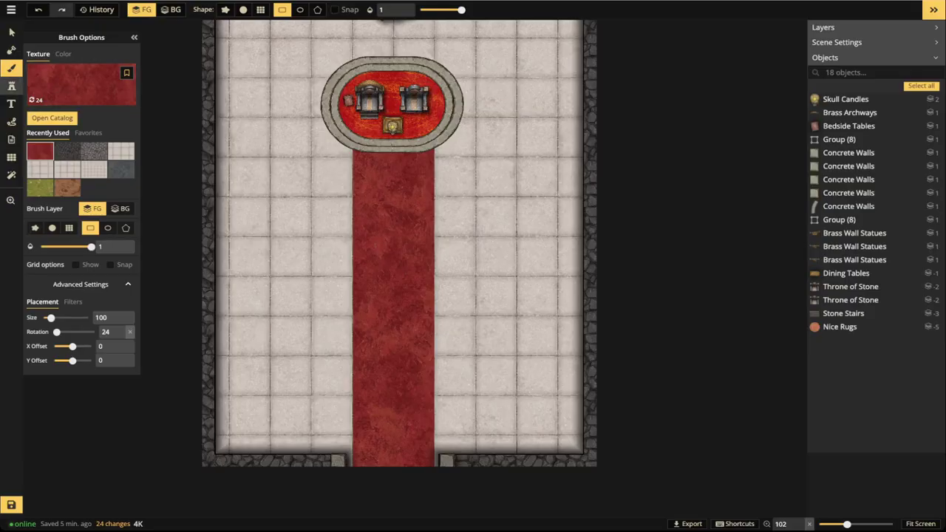
left_click(12, 86)
left_click(54, 75)
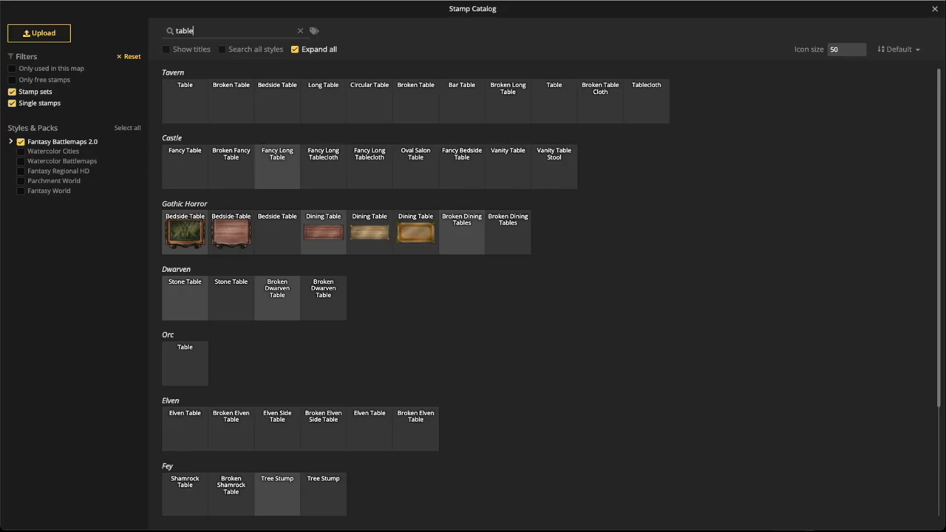
type("r")
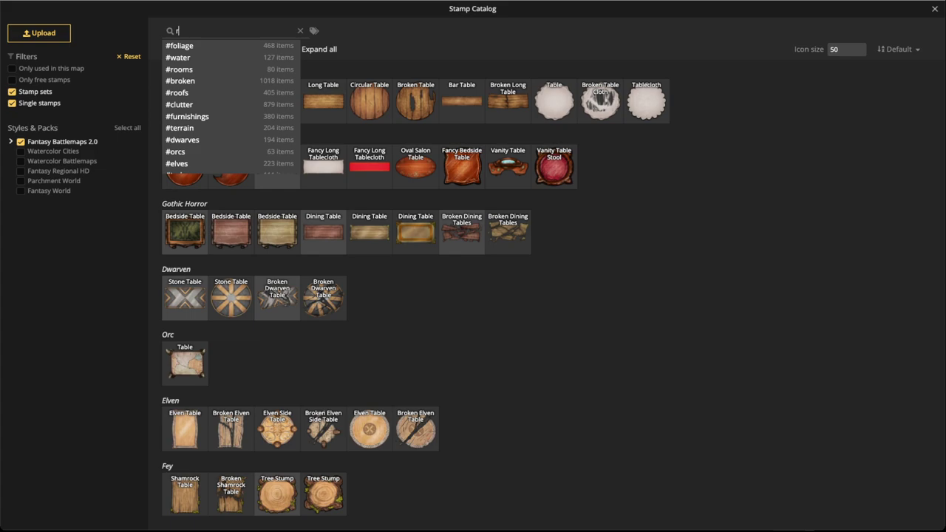
type("ug")
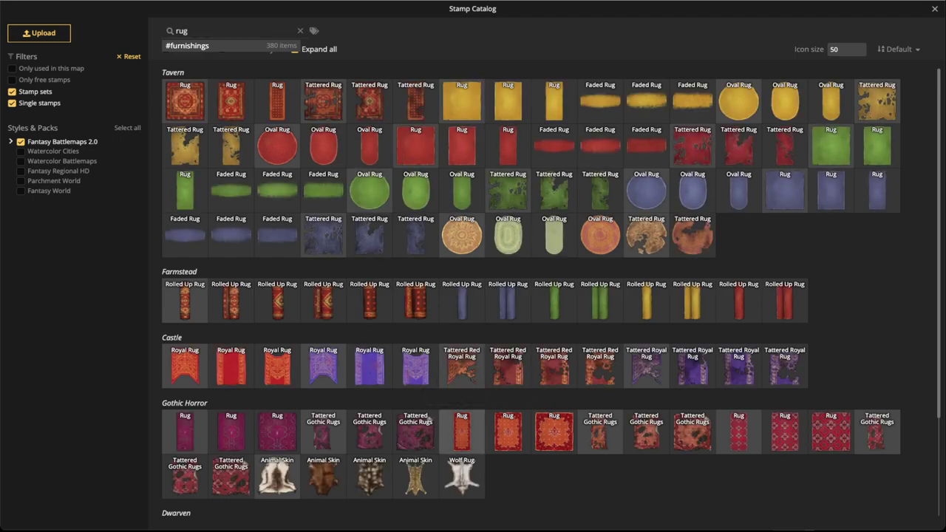
left_click(462, 432)
- Place two copies of the patterned rug at size 172, end to end along the red carpet
scroll(389, 231, "up", 3)
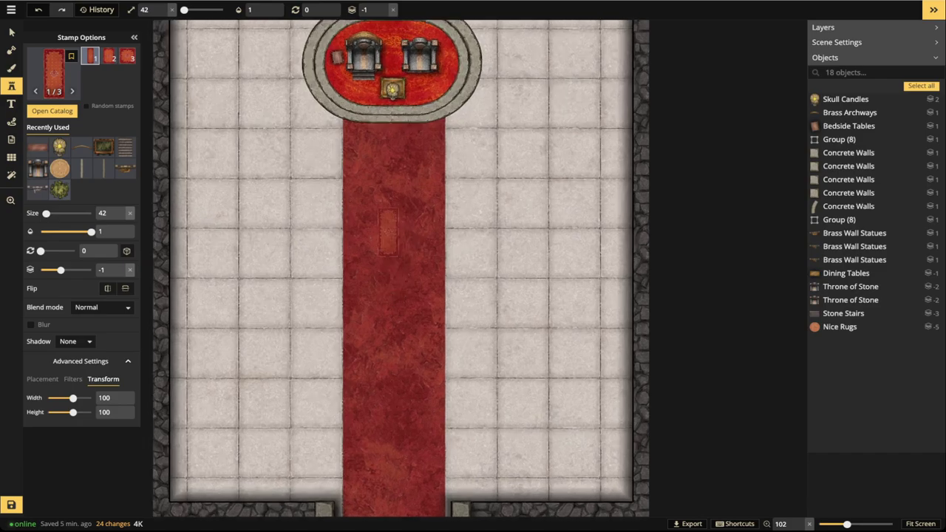
scroll(389, 228, "up", 10)
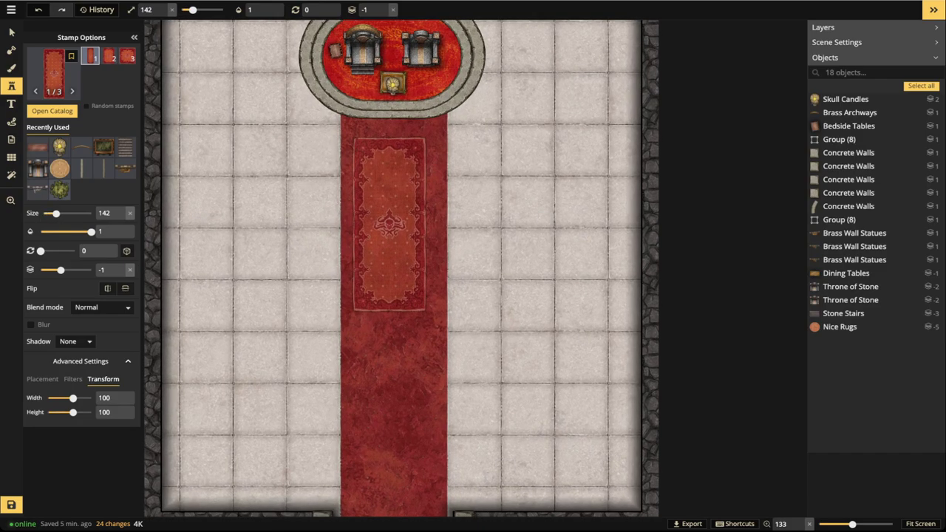
scroll(394, 214, "up", 3)
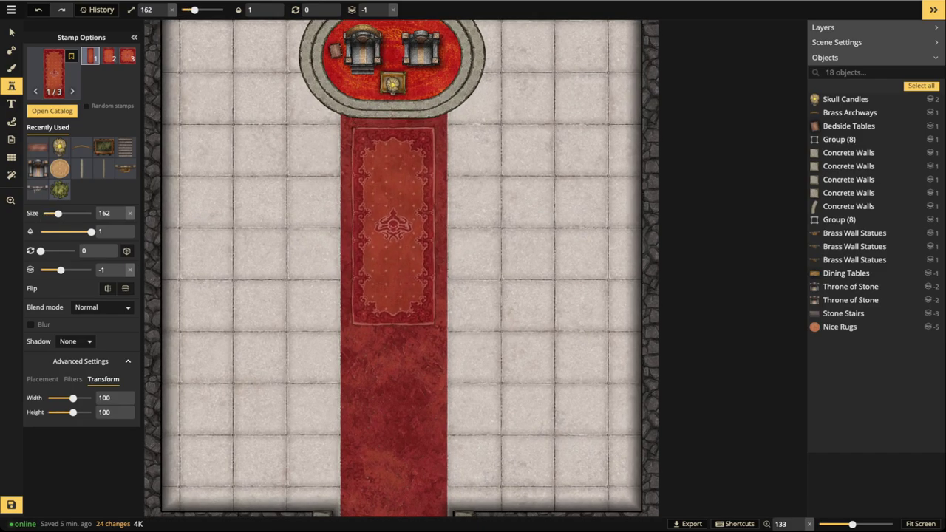
left_click(394, 213)
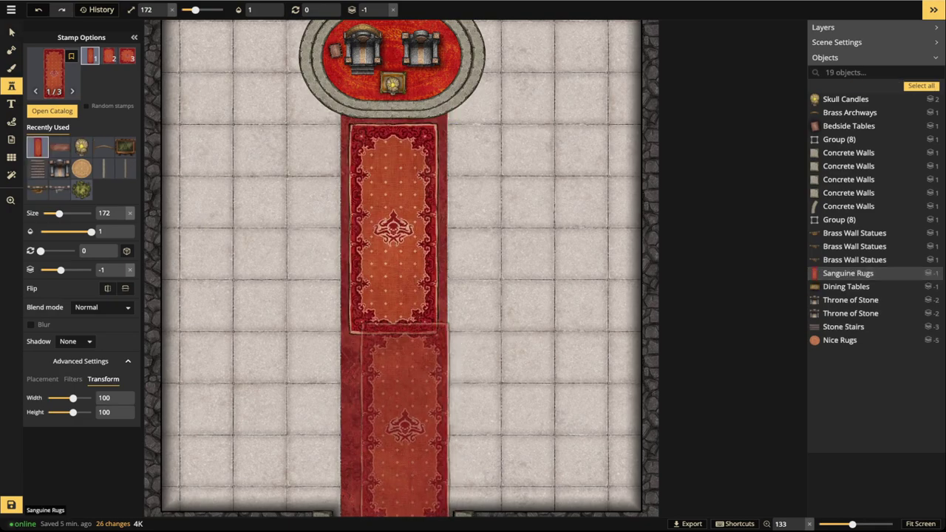
left_click(394, 443)
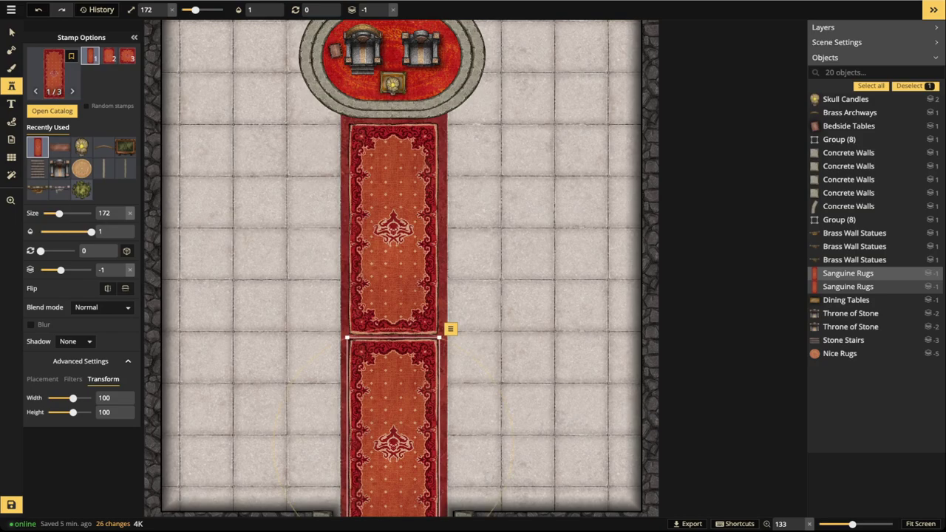
- Set both Sanguine Rugs on the carpet to the Hard light blend mode and an opacity of 0.43
left_click(11, 33)
left_click(394, 270)
left_click(393, 403, "shift")
left_click(102, 148)
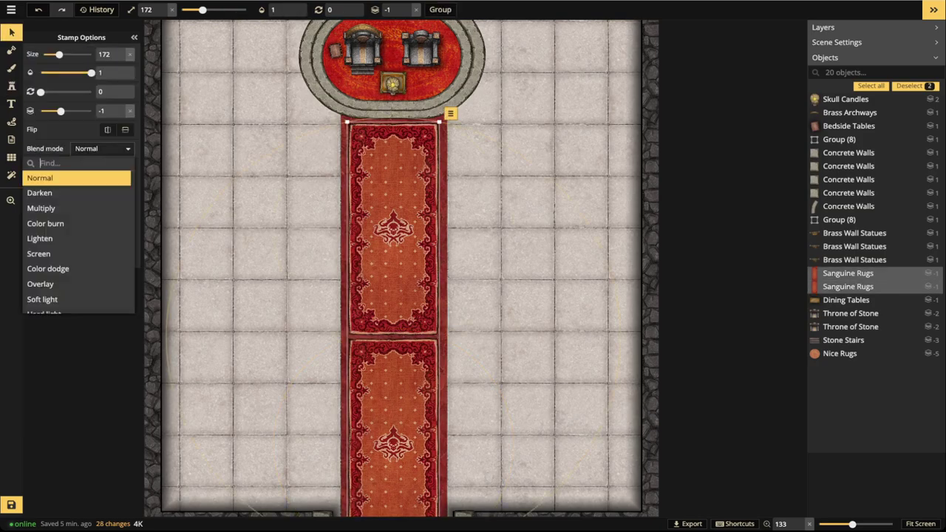
scroll(78, 228, "down", 3)
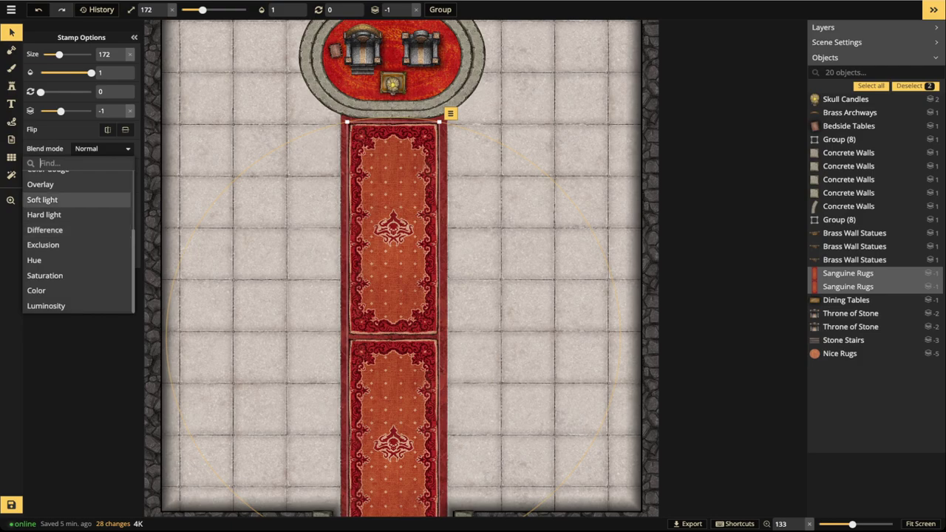
left_click(66, 200)
left_click(67, 215)
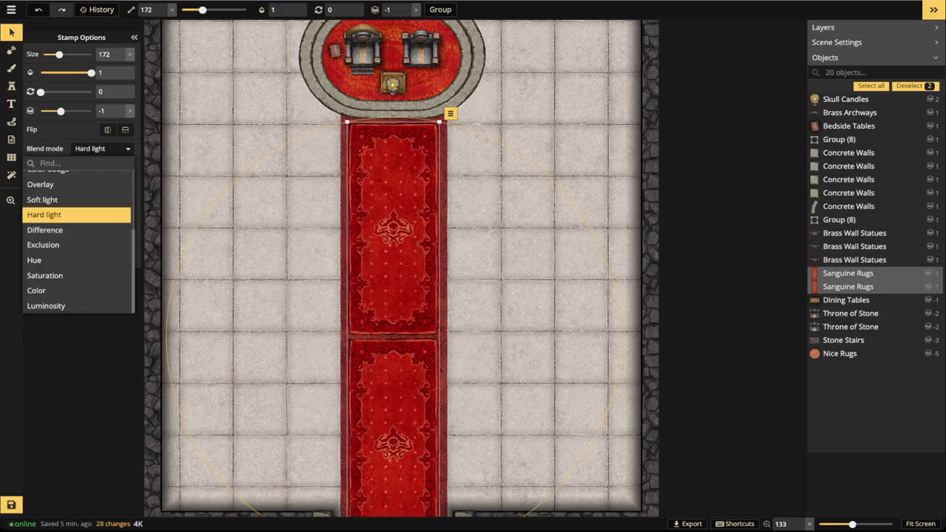
left_click(67, 200)
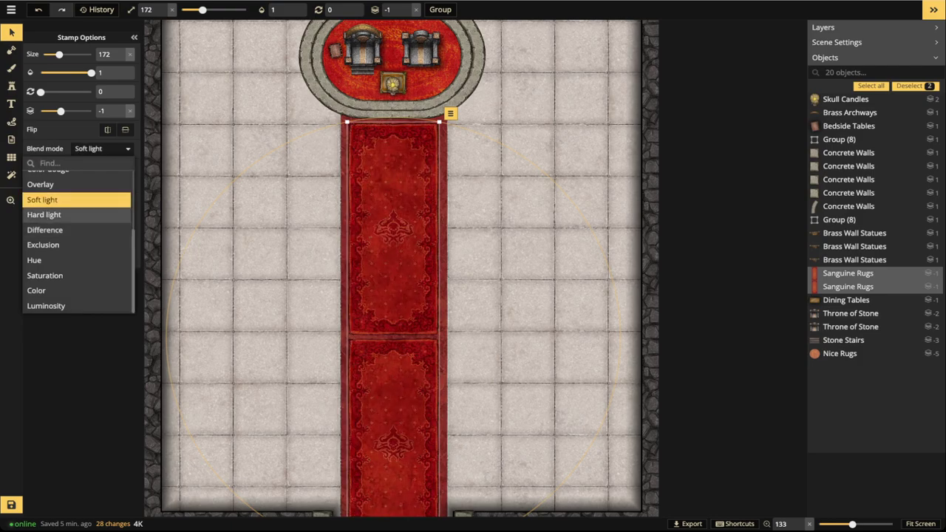
left_click(66, 215)
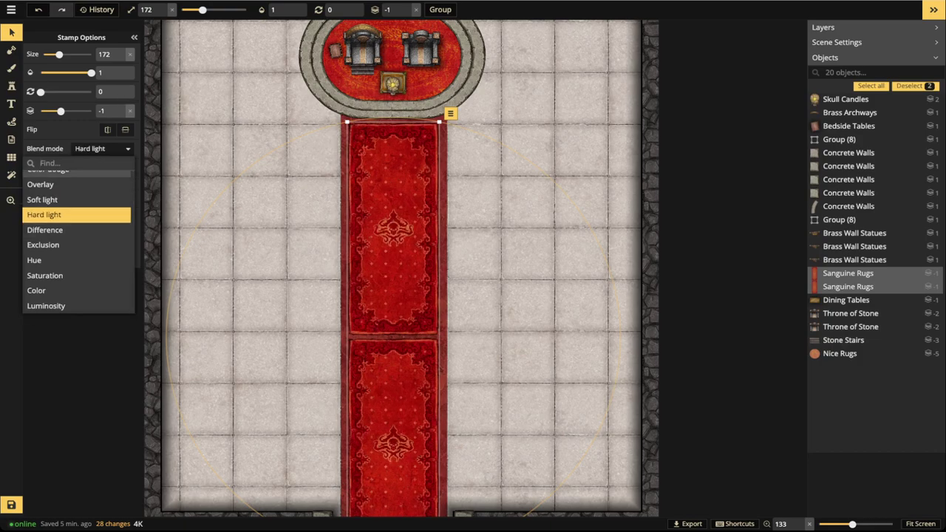
left_click(67, 73)
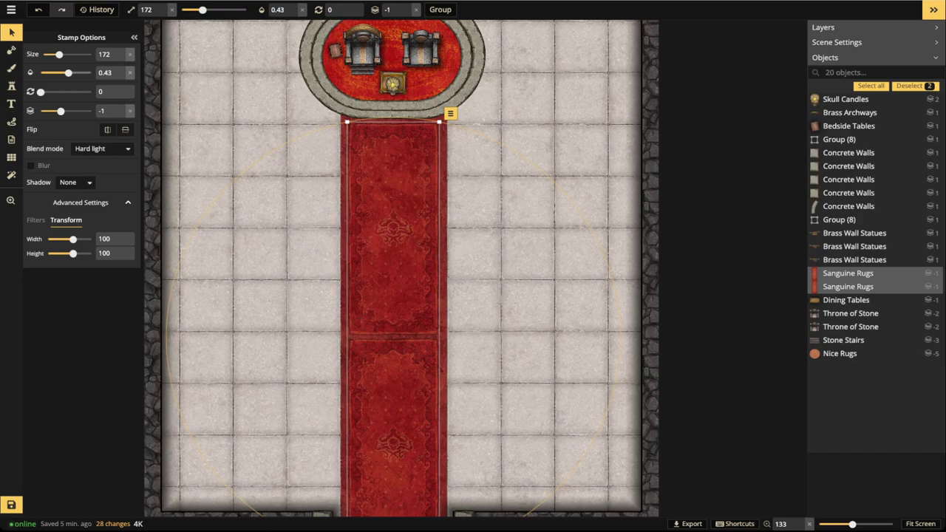
key("Escape")
- Examine how the blended rugs lie on the carpet and where the carpet meets the platform's front edge
scroll(369, 208, "down", 4)
key("space")
left_click_drag(370, 208, 360, 169)
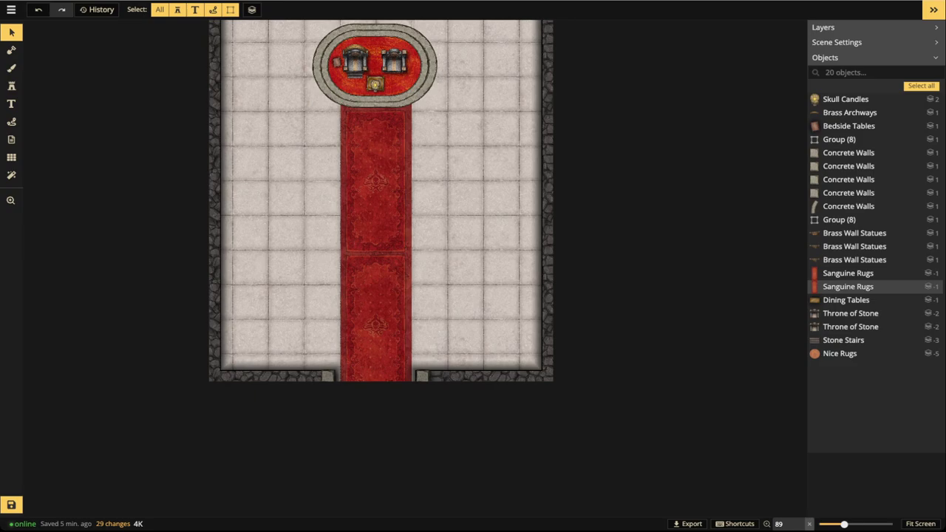
scroll(377, 138, "up", 4)
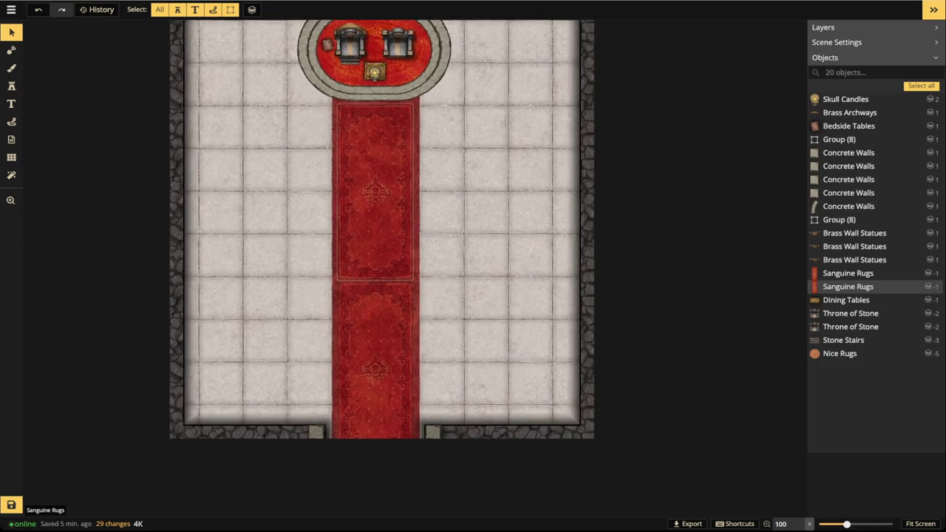
key("space")
left_click_drag(377, 137, 379, 228)
scroll(379, 225, "up", 1)
scroll(377, 221, "up", 3)
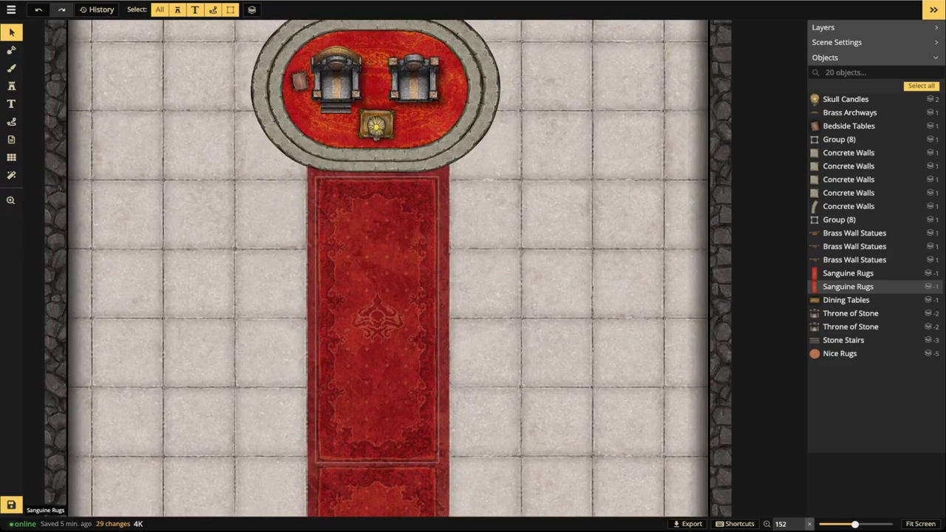
left_click(371, 167)
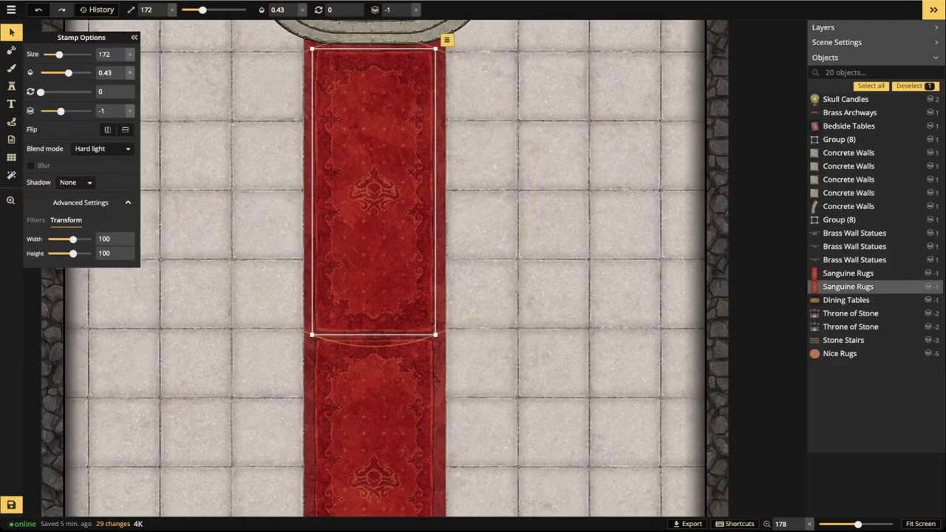
scroll(371, 164, "down", 2)
scroll(371, 166, "down", 2)
left_click_drag(371, 168, 371, 248)
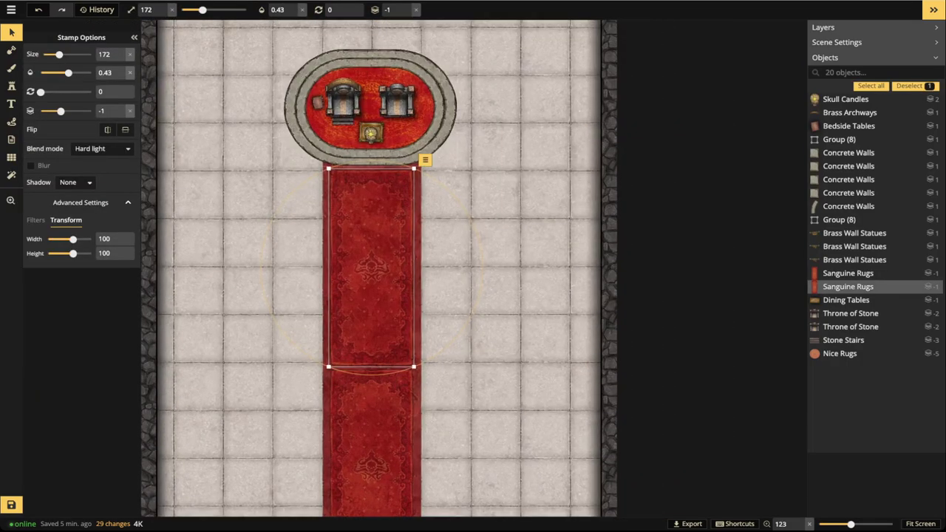
key("Escape")
scroll(346, 222, "up", 3)
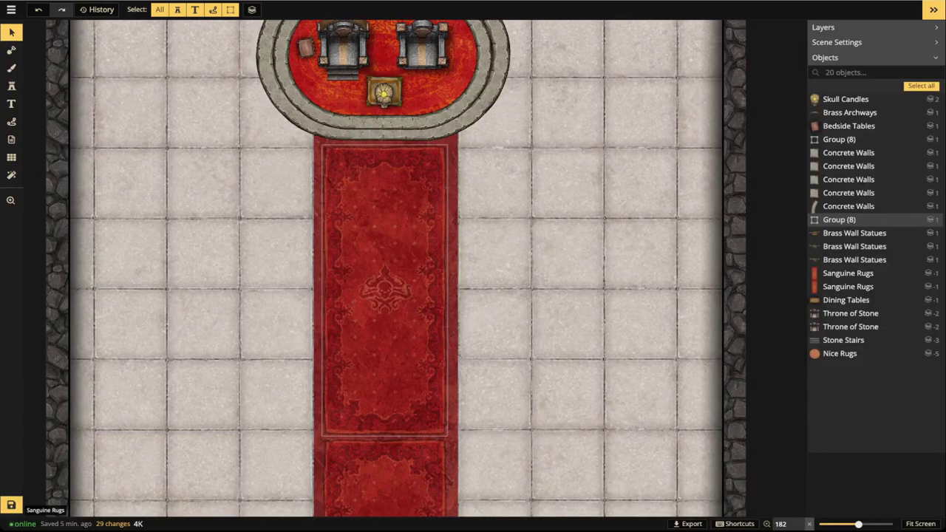
left_click(377, 129)
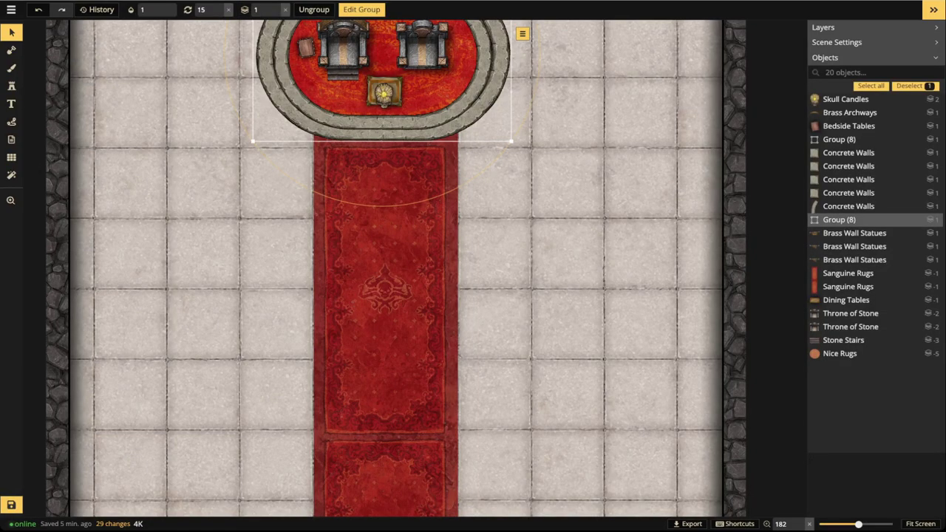
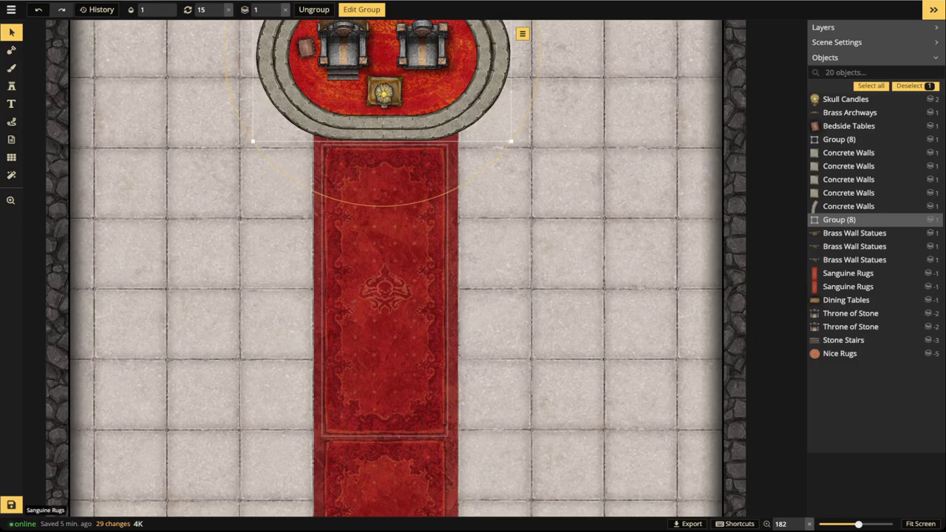
- Choose the plain red square rug of the Tavern set from the stamp catalog
scroll(365, 162, "up", 3)
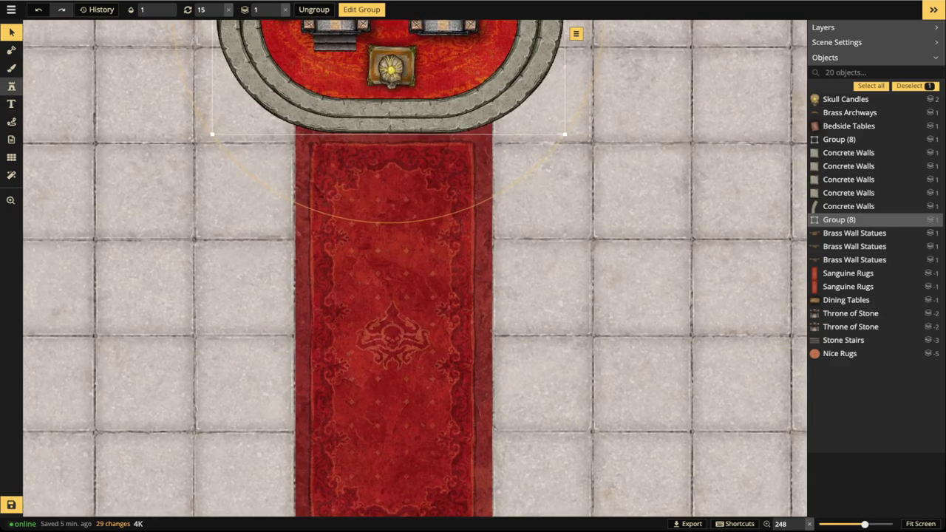
left_click(11, 87)
left_click(54, 76)
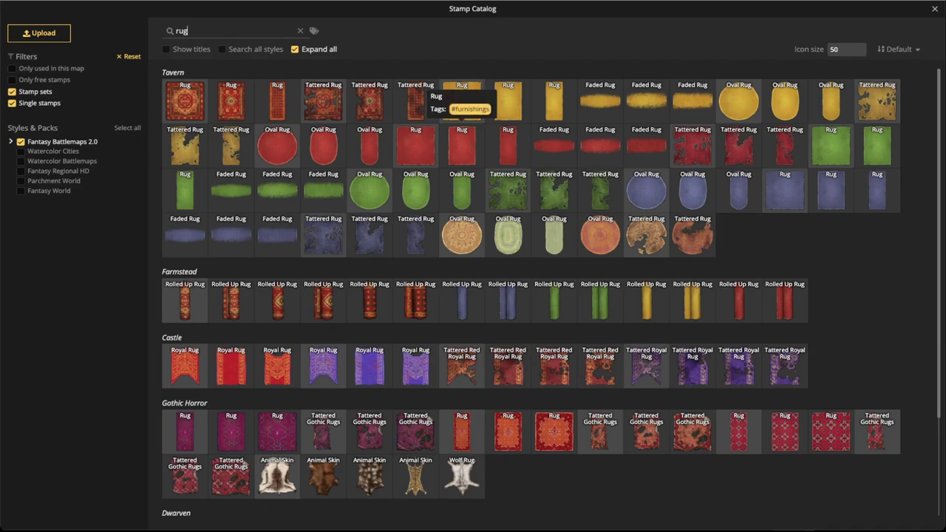
left_click(466, 104)
- Place the plain red rug at size 112 and rotation 90 across the platform's front steps, aligned with the carpet
scroll(413, 149, "up", 2)
scroll(375, 104, "down", 4)
scroll(379, 107, "up", 7)
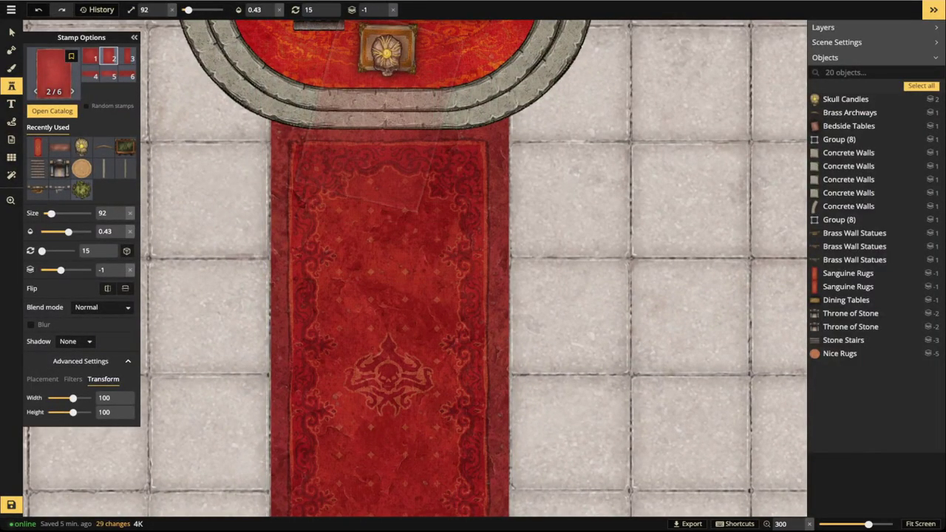
scroll(380, 134, "down", 1)
scroll(380, 135, "up", 1)
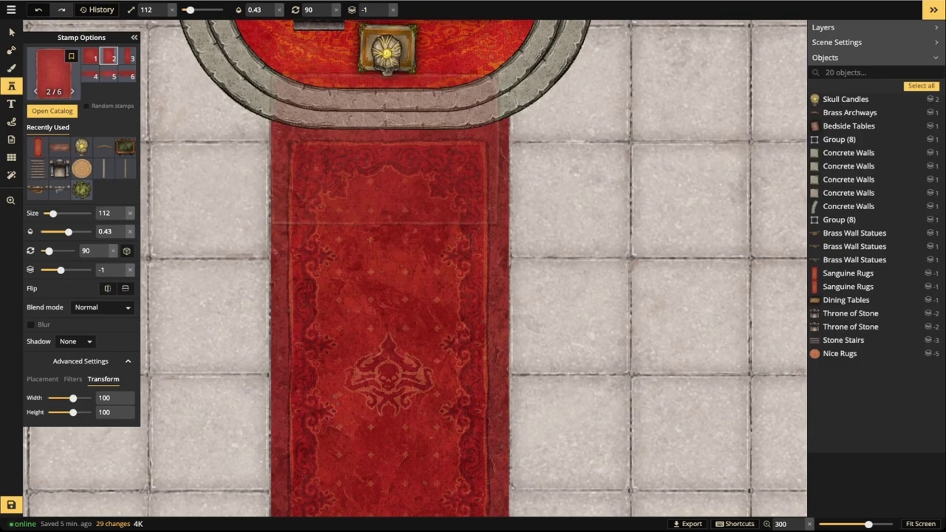
left_click(384, 144)
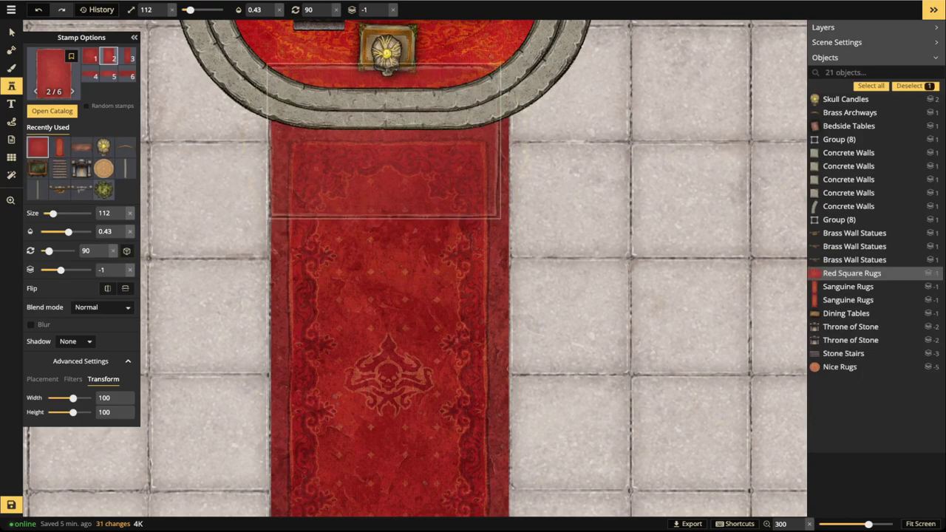
- Raise the red square rug to layer 3 so it covers the platform's front steps
left_click(384, 7)
left_click(384, 7)
left_click(383, 7)
left_click(383, 7)
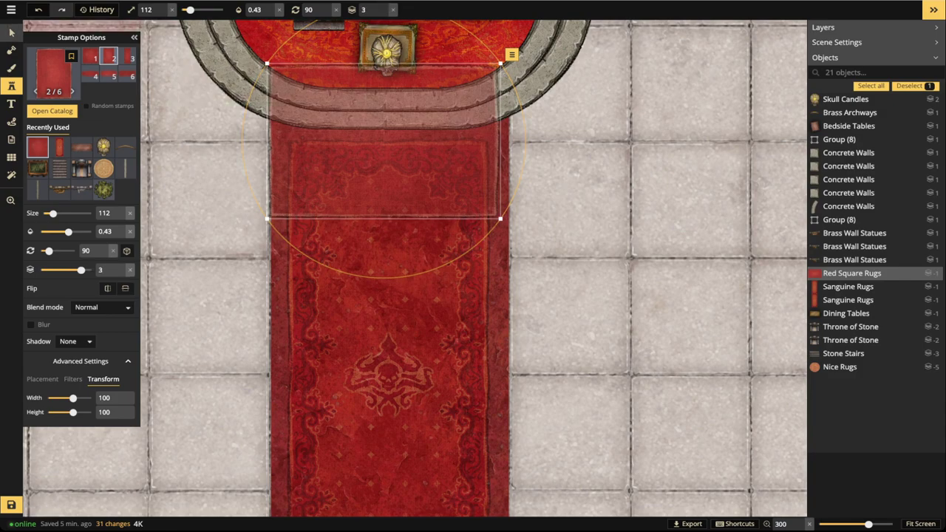
- Raise the small table in front of the thrones to layer 4 and the skull candles on it to layer 5
left_click(11, 33)
scroll(363, 76, "up", 4)
left_click(398, 45)
left_click(399, 65, "shift")
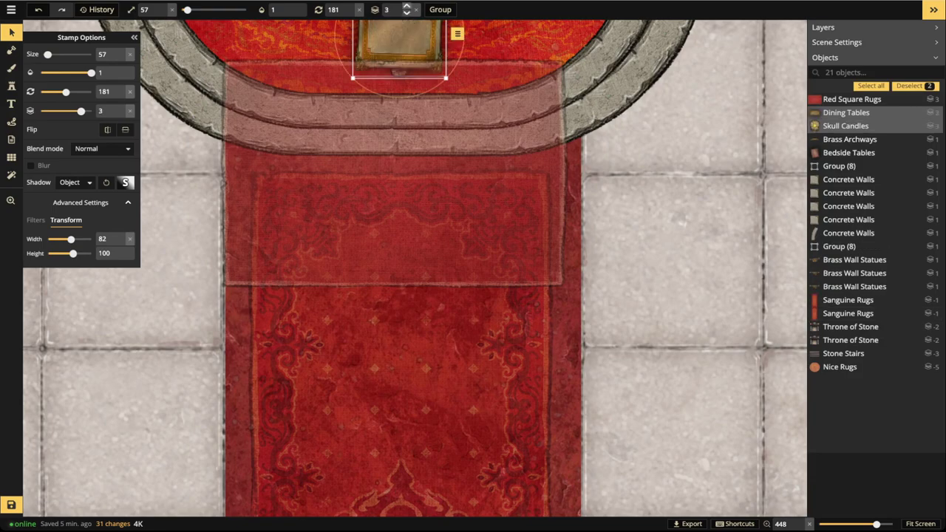
left_click(407, 6)
left_click(399, 72)
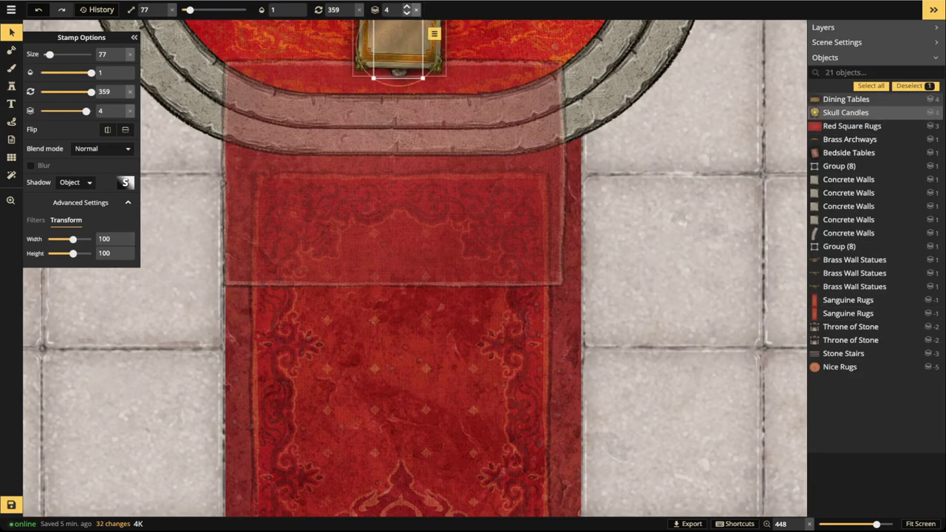
left_click(407, 6)
key("Escape")
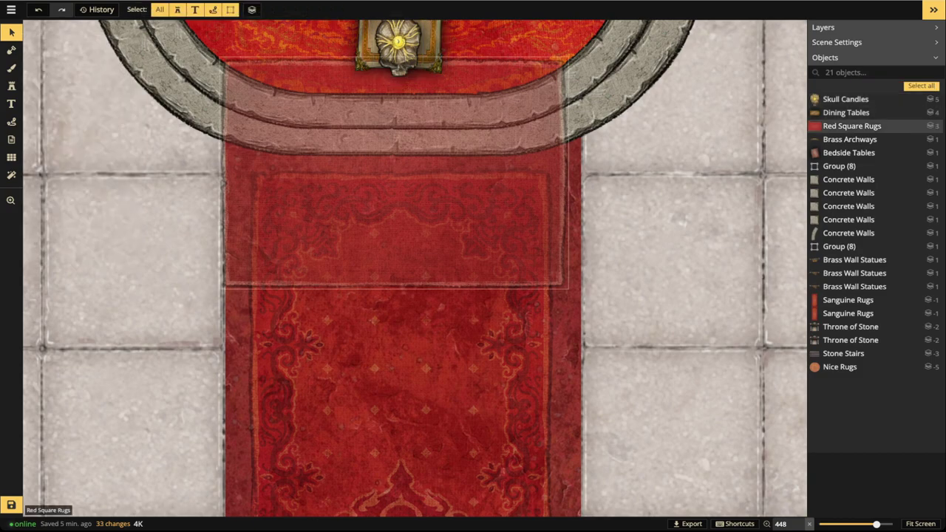
- Set the red square rug's opacity to 1 and its blend mode to Darken
left_click(396, 177)
left_click(301, 9)
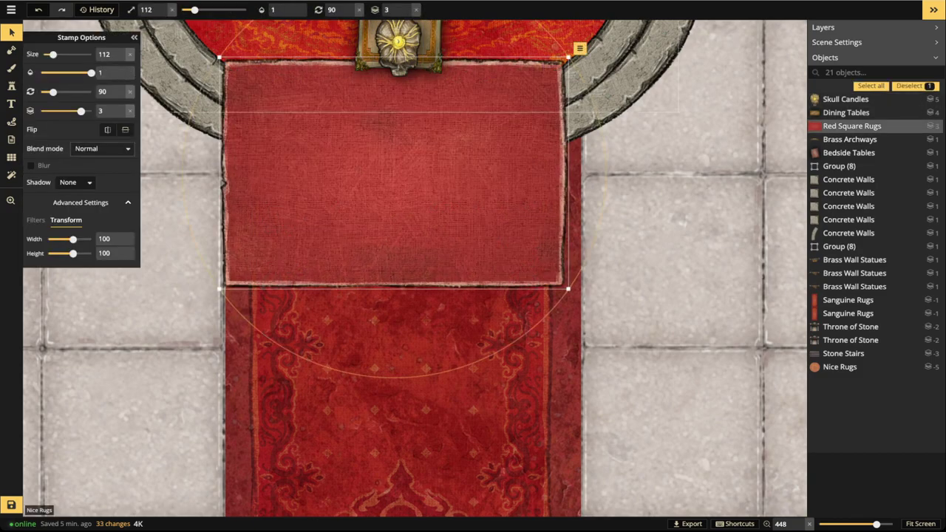
left_click(102, 149)
scroll(74, 236, "down", 3)
scroll(44, 214, "up", 4)
left_click(39, 193)
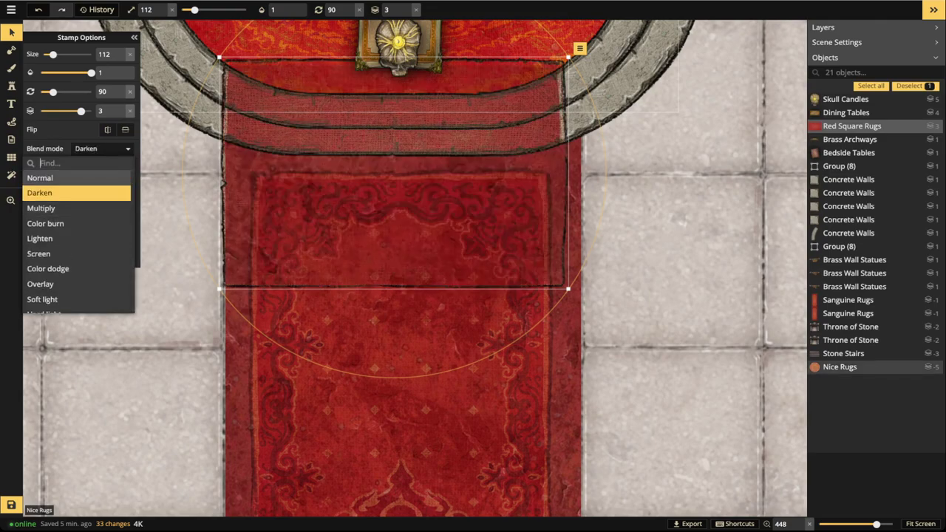
- Enlarge the red square rug to size 117 to match the width of the carpet below it
left_click(569, 57)
left_click_drag(568, 57, 585, 46)
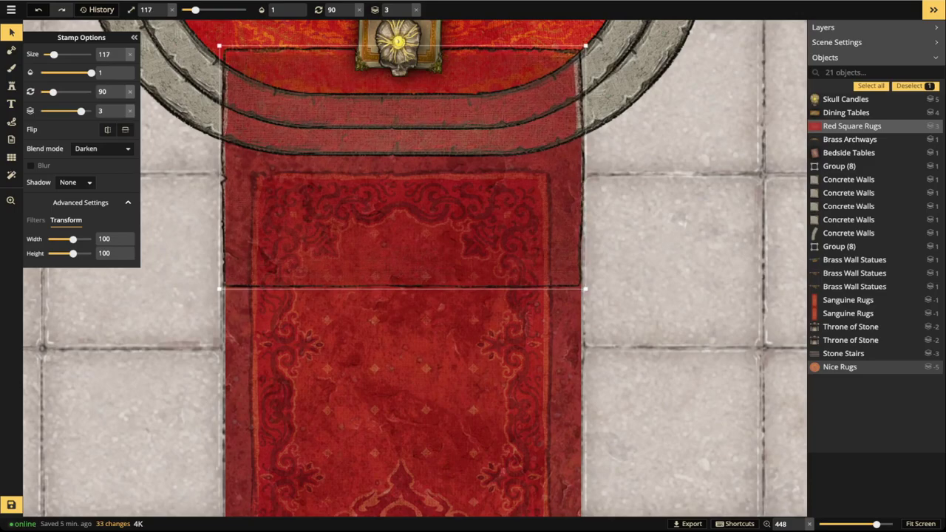
scroll(369, 126, "down", 5)
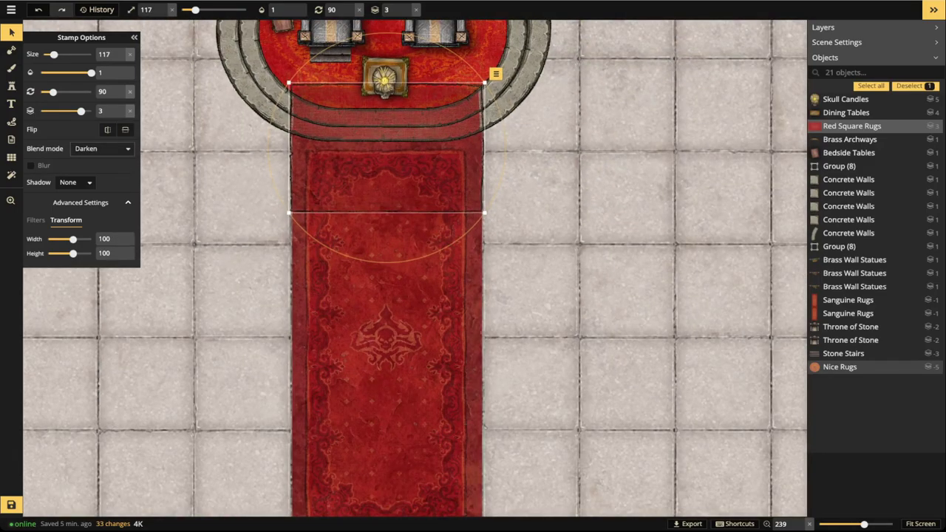
- Try further blend modes on the red square rug, including Multiply and Lighten, and apply Overlay
left_click(102, 148)
key("Down")
key("Down")
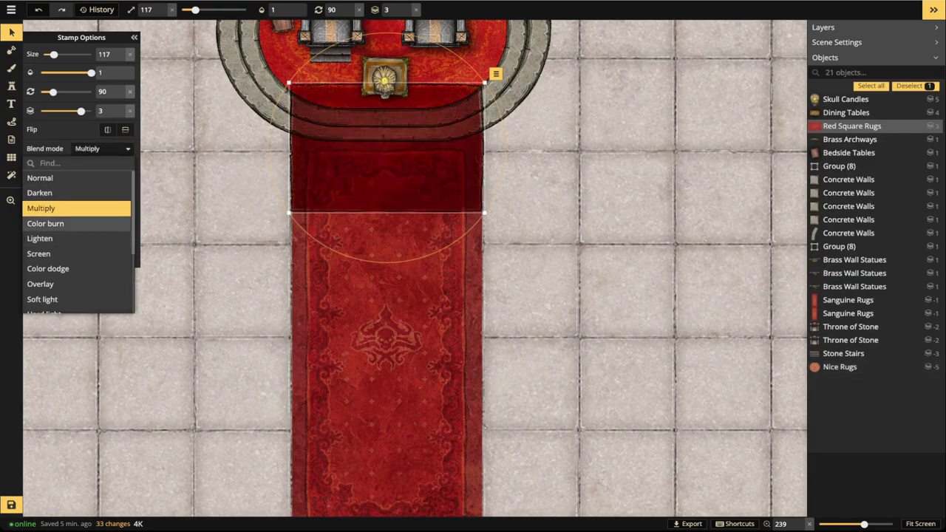
key("Down")
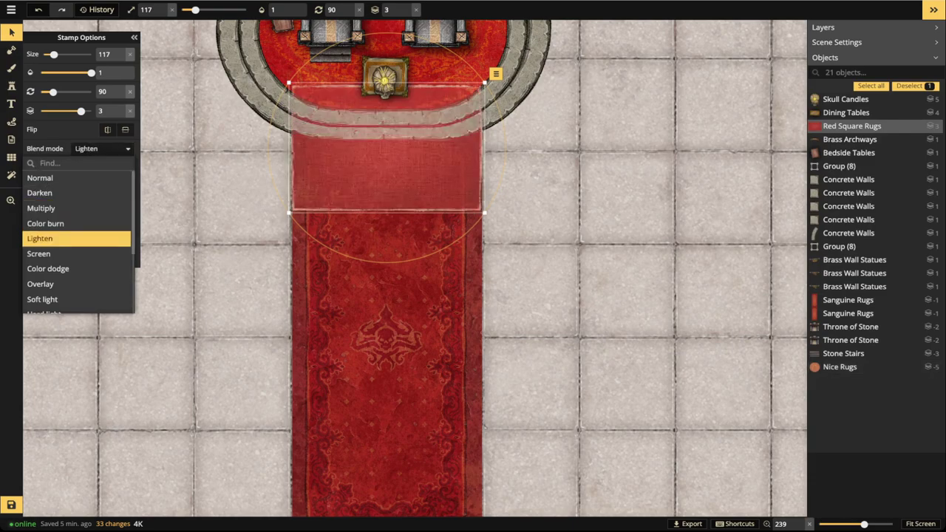
key("Down")
key("Down")
key("Down")
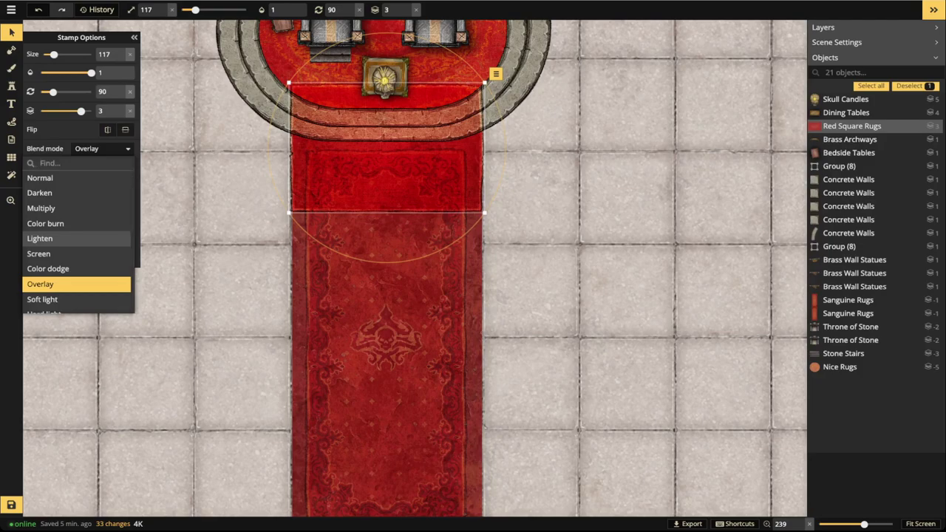
key("Return")
- Move the red square rug farther up the platform toward the thrones, and select the throne with the stone stairs
left_click_drag(387, 176, 387, 113)
scroll(416, 68, "down", 2)
key("space")
left_click_drag(416, 61, 421, 126)
left_click(353, 90)
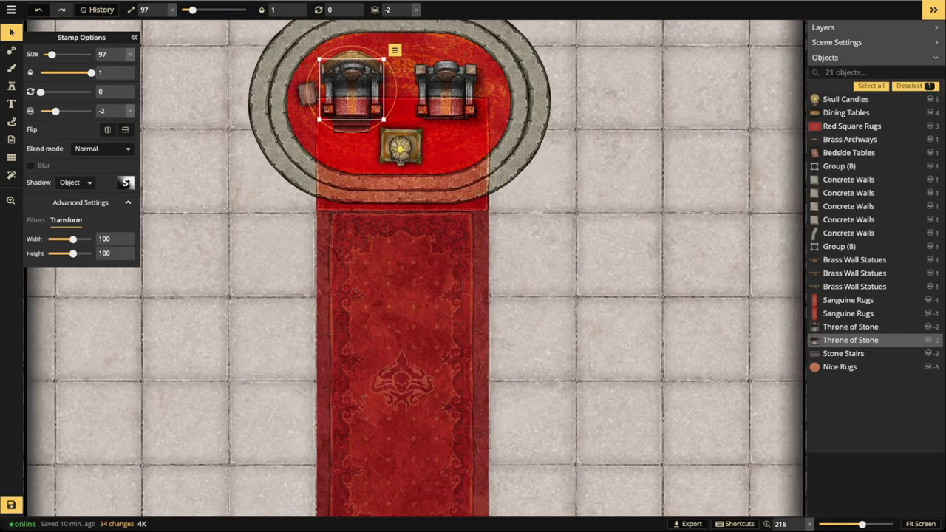
left_click(351, 127, "shift")
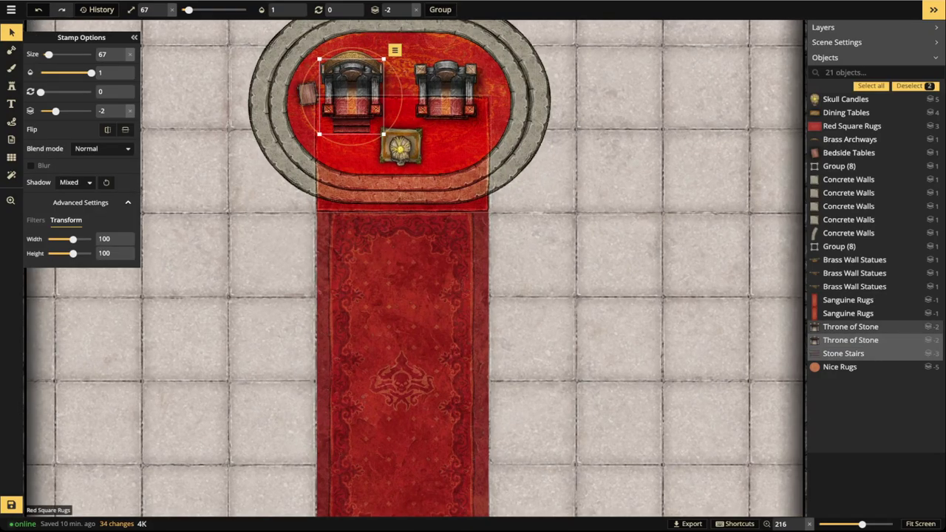
- Try the Hard light, Difference, Exclusion and Luminosity blend modes on the red square rug
left_click(442, 159)
left_click(102, 148)
scroll(77, 266, "down", 1)
left_click(74, 215)
key("Down")
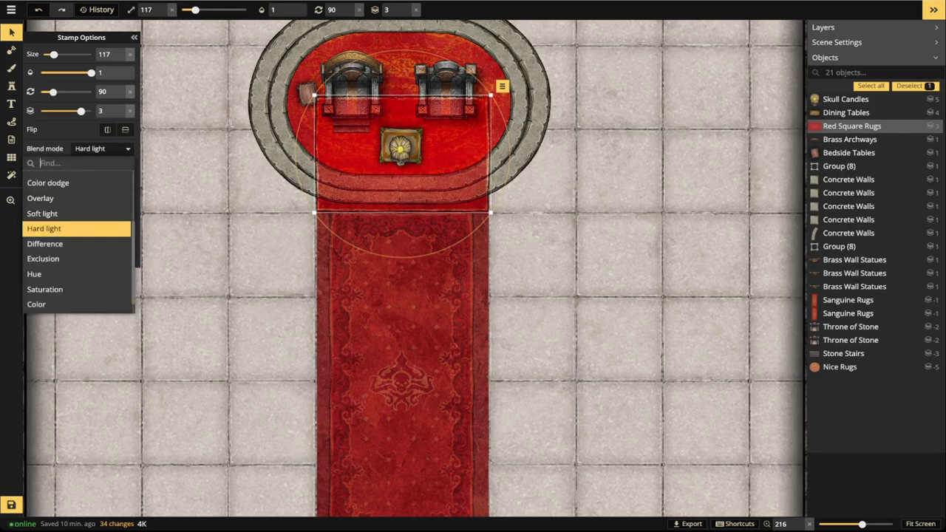
key("Down")
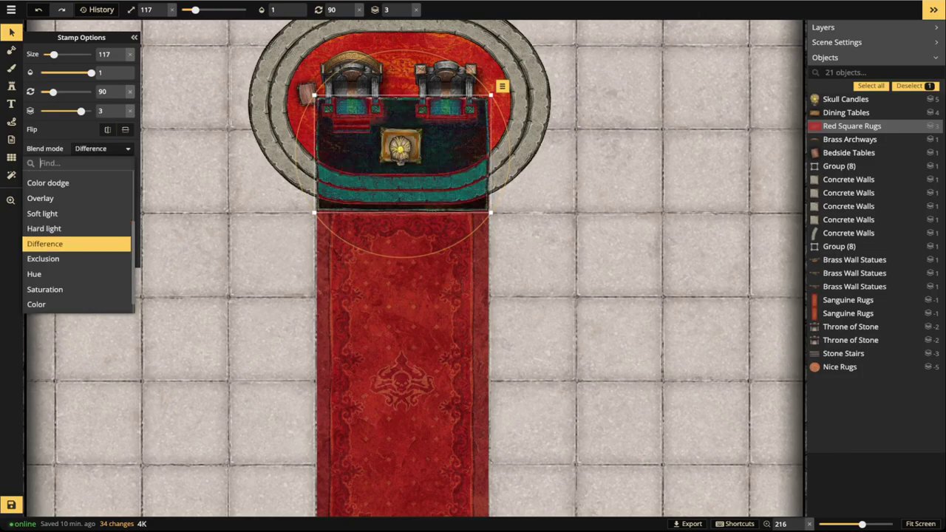
key("Down")
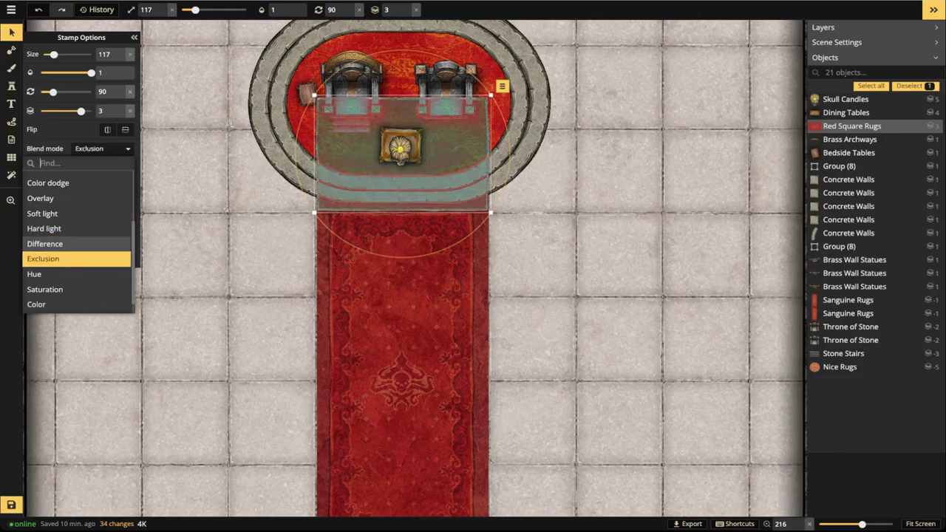
key("Up")
key("Up")
scroll(74, 266, "down", 1)
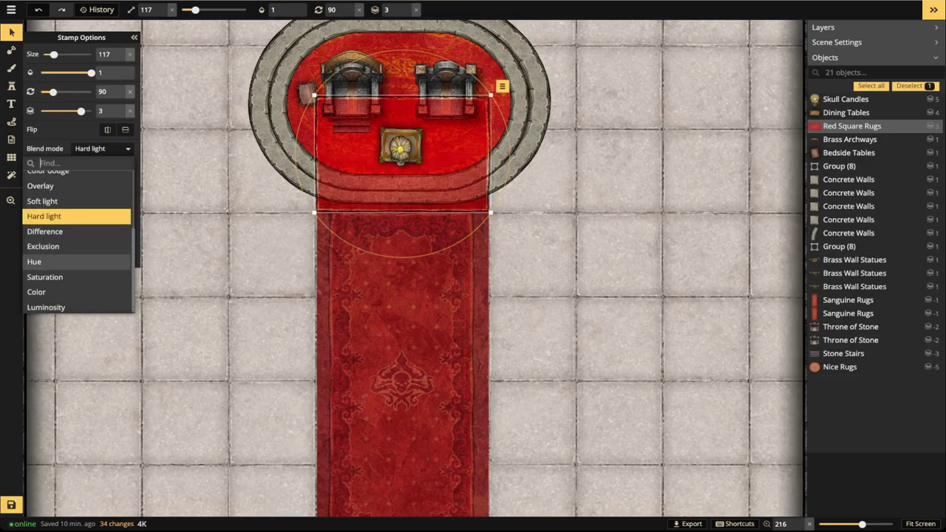
left_click(74, 306)
scroll(74, 255, "up", 2)
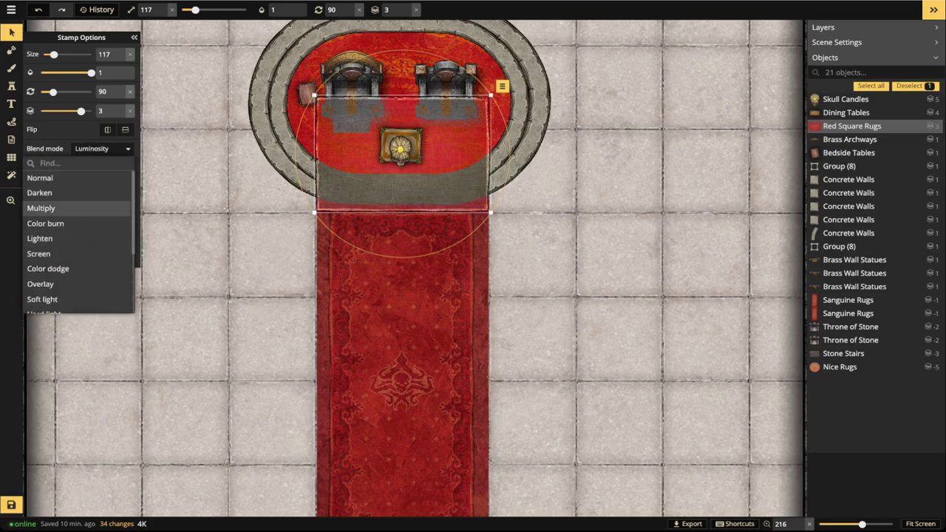
- Return the red square rug to the Normal blend mode and delete it from the map
left_click(40, 189)
left_click(40, 176)
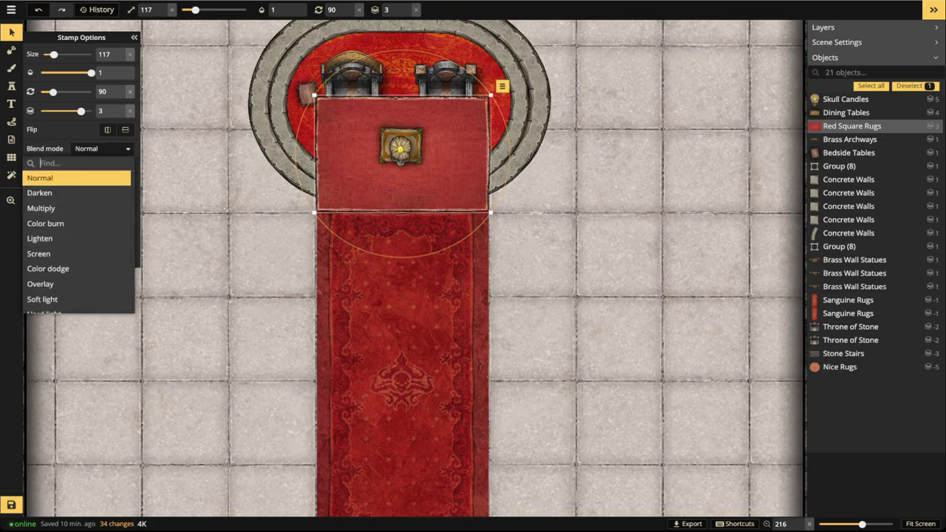
left_click_drag(414, 180, 624, 301)
key("Delete")
key("Delete")
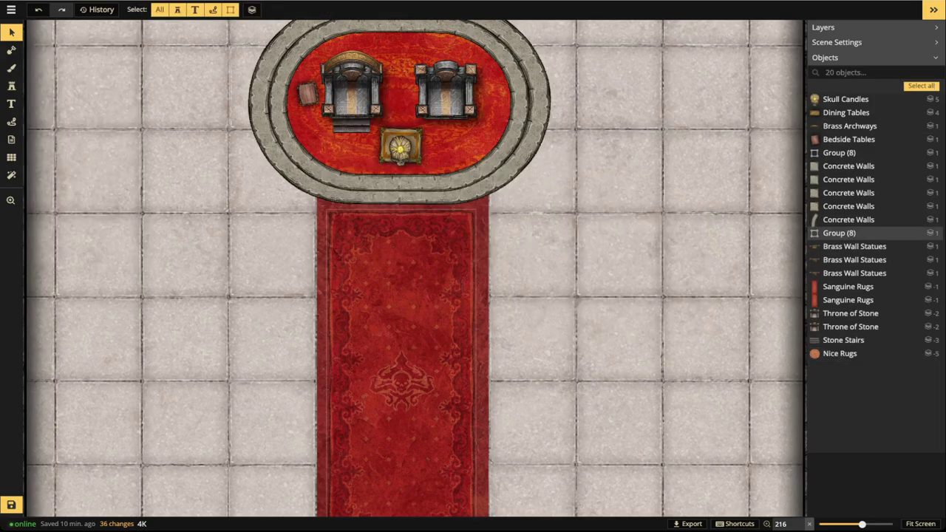
- Set up a free-draw path in bright red with a fully transparent shadow and a shadow blur of 0
scroll(442, 217, "up", 2)
scroll(273, 185, "up", 2)
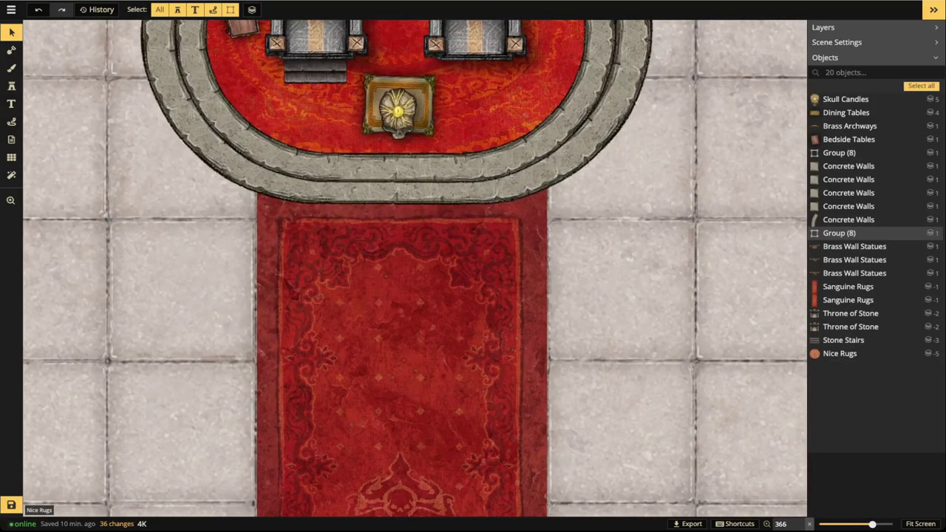
left_click(11, 121)
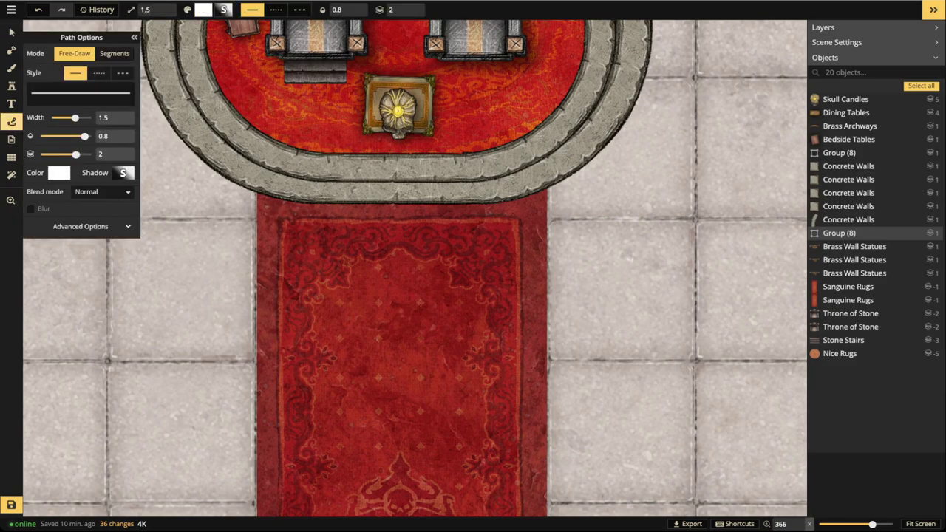
left_click(59, 173)
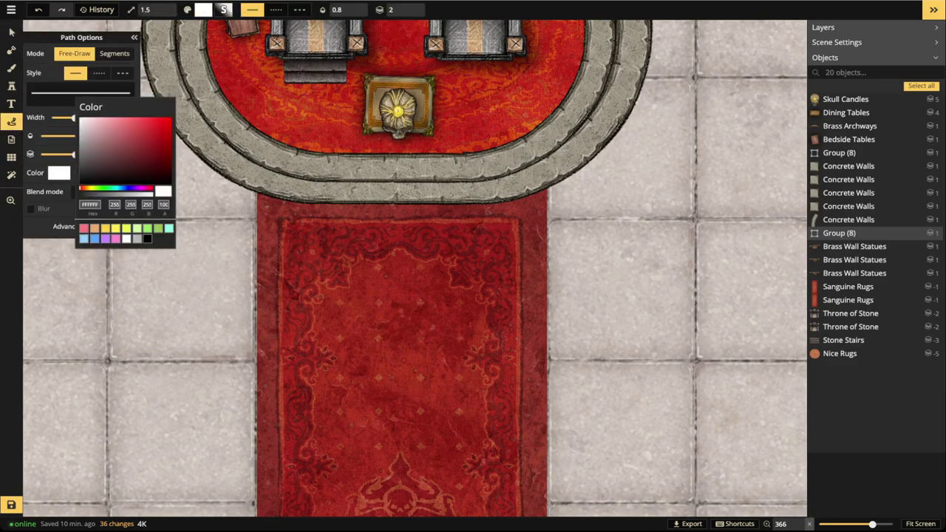
left_click(171, 118)
left_click(196, 159)
left_click(124, 173)
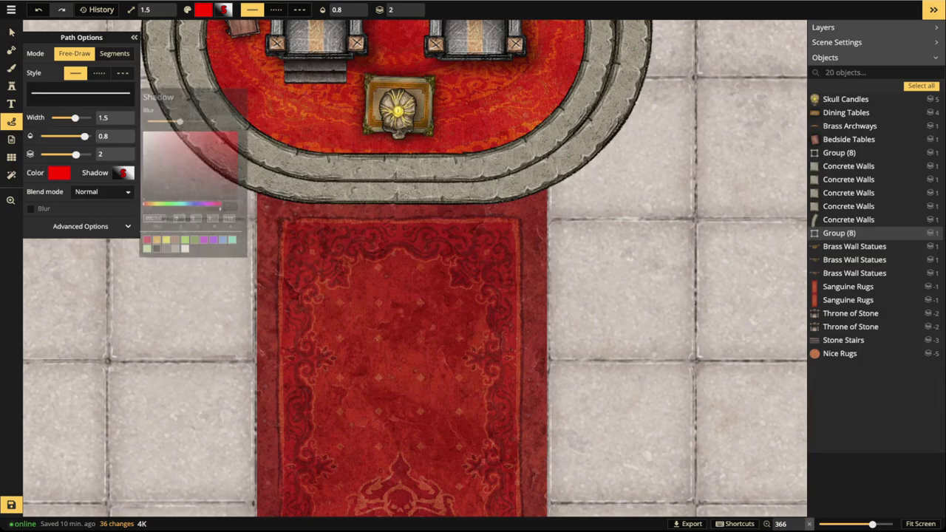
left_click_drag(184, 115, 148, 115)
left_click(145, 212)
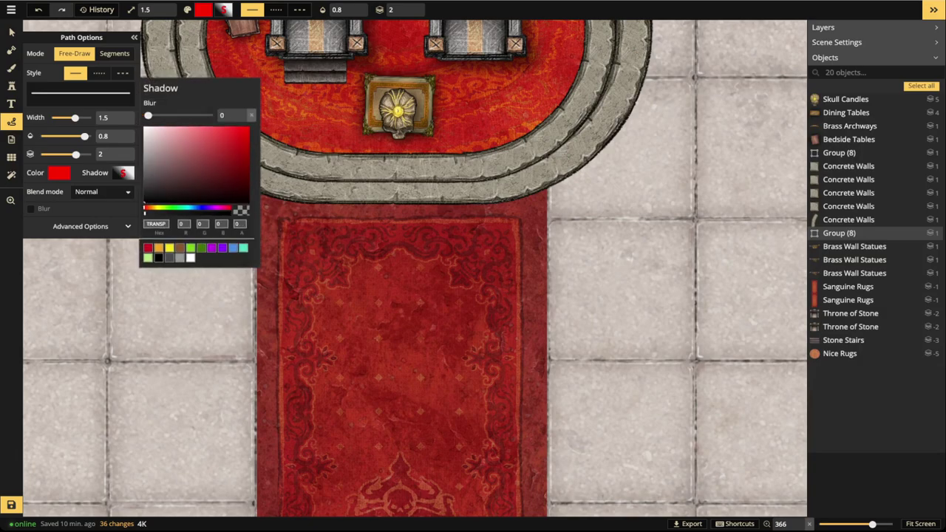
- Paint the platform's front steps red across the carpet's width with an Overlay path of width 5 and opacity 1
left_click_drag(85, 136, 92, 136)
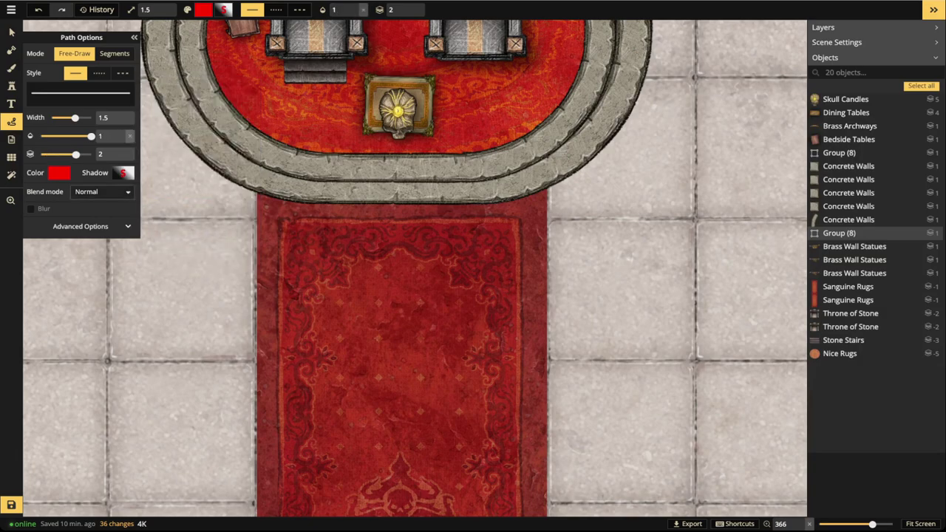
left_click(102, 191)
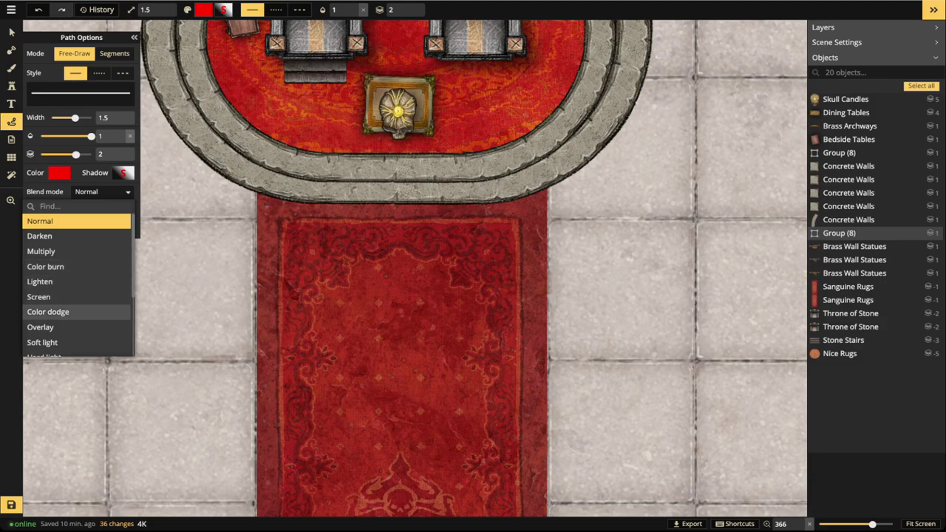
left_click(41, 327)
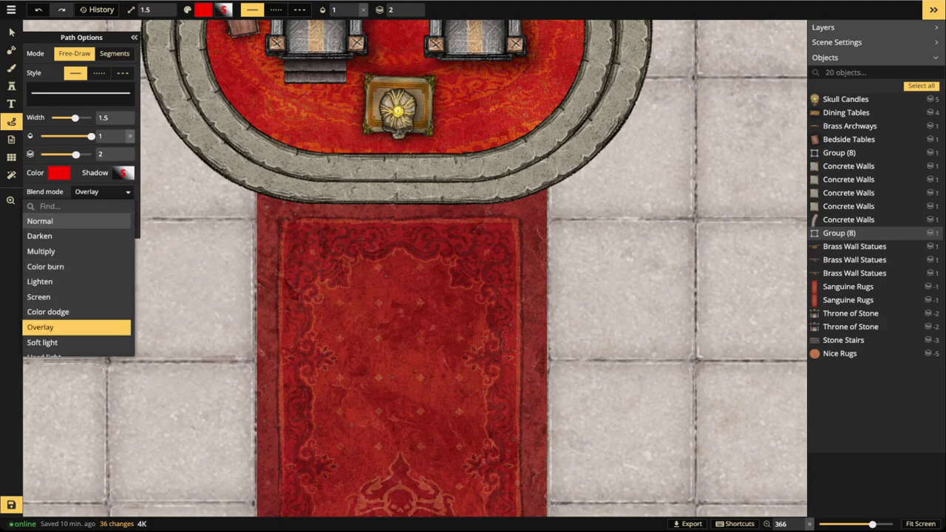
left_click_drag(75, 117, 105, 119)
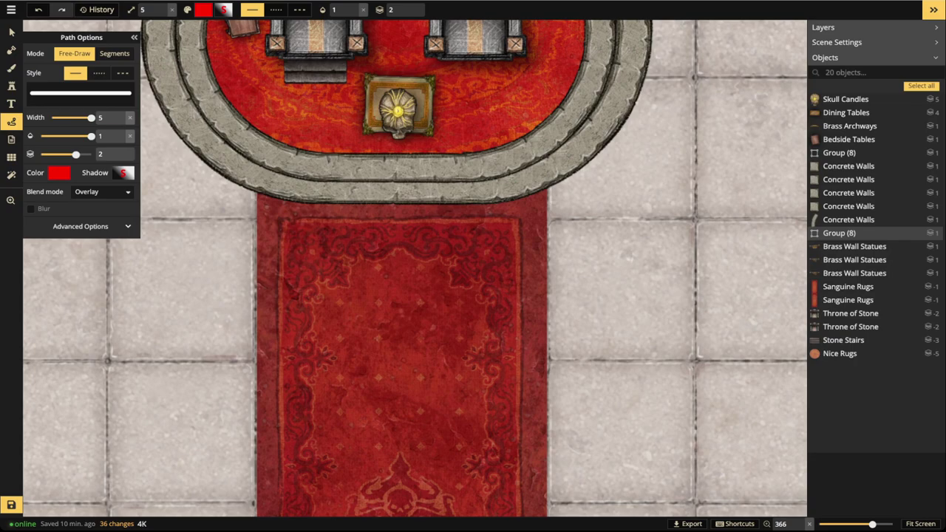
mouse_move(261, 142)
left_mouse_down()
mouse_move(259, 190)
mouse_move(296, 199)
mouse_move(269, 172)
mouse_move(273, 142)
left_mouse_up()
mouse_move(275, 147)
left_mouse_down()
mouse_move(335, 163)
mouse_move(467, 160)
mouse_move(521, 148)
mouse_move(547, 124)
mouse_move(544, 186)
mouse_move(541, 148)
mouse_move(540, 189)
mouse_move(517, 157)
mouse_move(499, 161)
mouse_move(529, 170)
mouse_move(527, 194)
mouse_move(302, 197)
mouse_move(507, 189)
mouse_move(506, 164)
mouse_move(316, 167)
mouse_move(278, 158)
mouse_move(281, 185)
mouse_move(301, 167)
mouse_move(330, 179)
mouse_move(304, 186)
mouse_move(348, 188)
mouse_move(293, 189)
mouse_move(311, 193)
mouse_move(367, 190)
mouse_move(347, 177)
mouse_move(366, 172)
mouse_move(427, 173)
mouse_move(371, 179)
mouse_move(442, 188)
mouse_move(496, 183)
mouse_move(436, 174)
left_mouse_up()
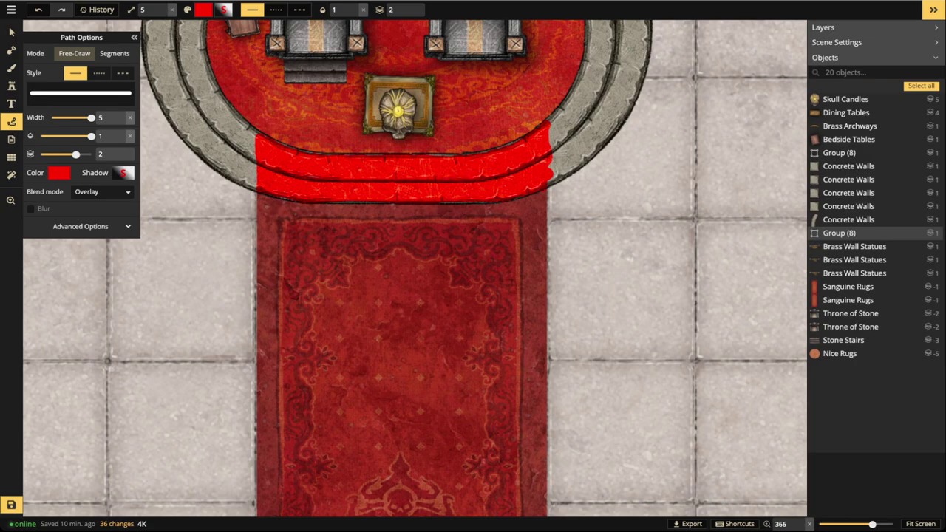
- Finish the red path over the platform's front steps and lower its opacity to 0.62
left_click_drag(436, 173, 440, 175)
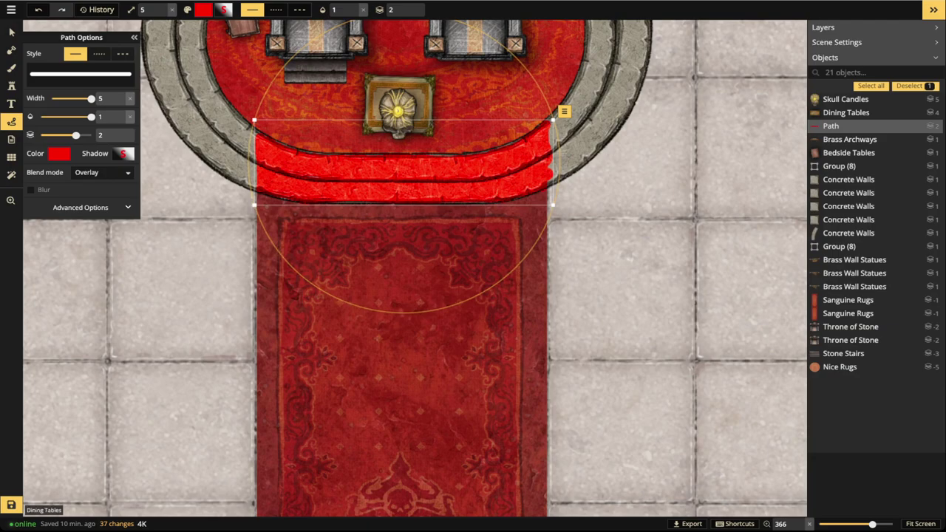
left_click(11, 32)
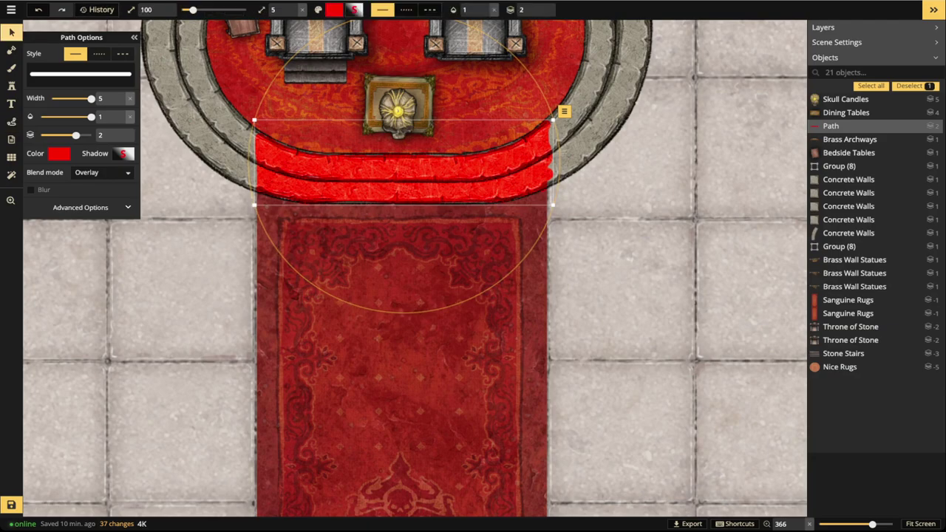
left_click_drag(91, 117, 77, 117)
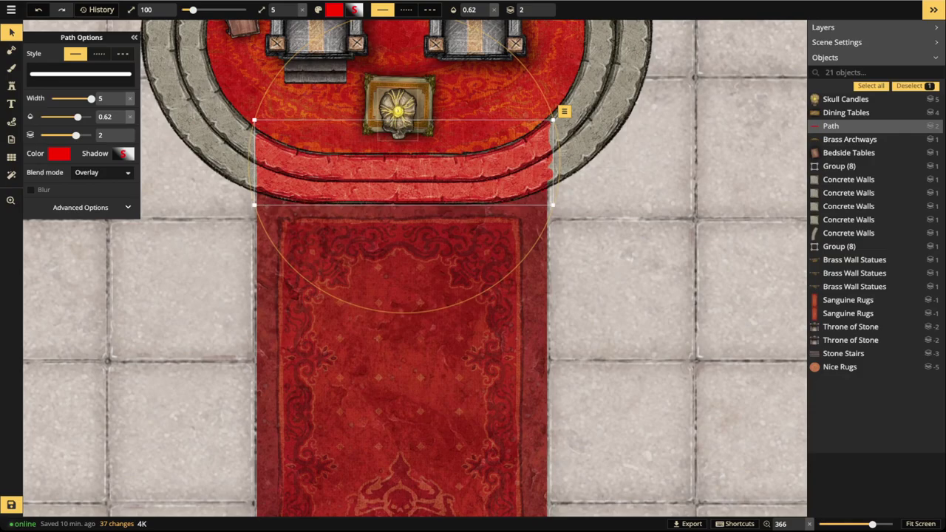
key("Escape")
- Examine the carpet from the entrance to the tinted platform steps for a consistent red
scroll(363, 179, "down", 10)
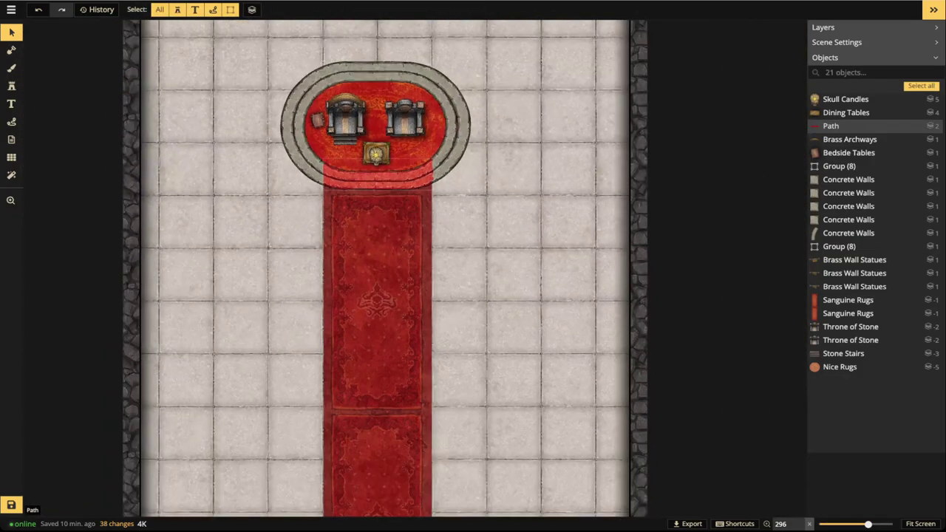
key("space")
left_click_drag(375, 421, 378, 360)
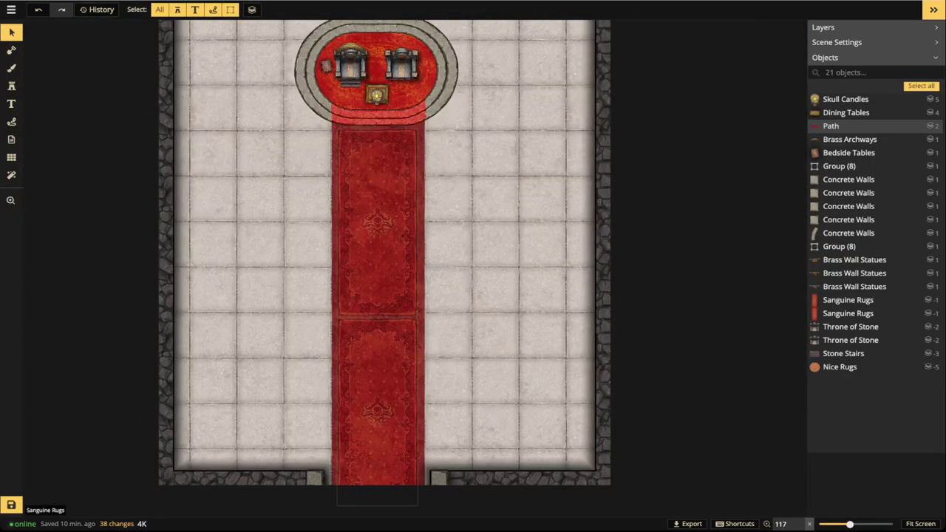
left_click_drag(377, 414, 380, 371)
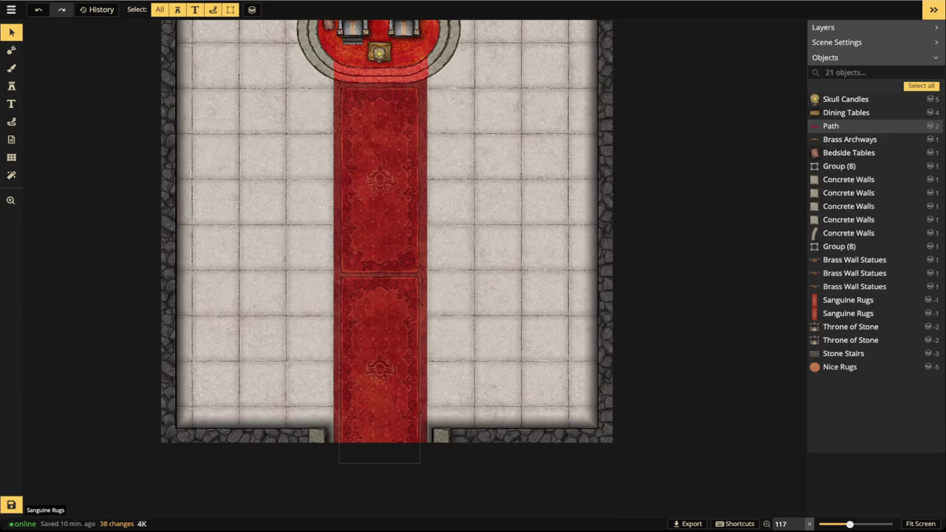
scroll(376, 149, "up", 2)
left_click_drag(376, 151, 378, 326)
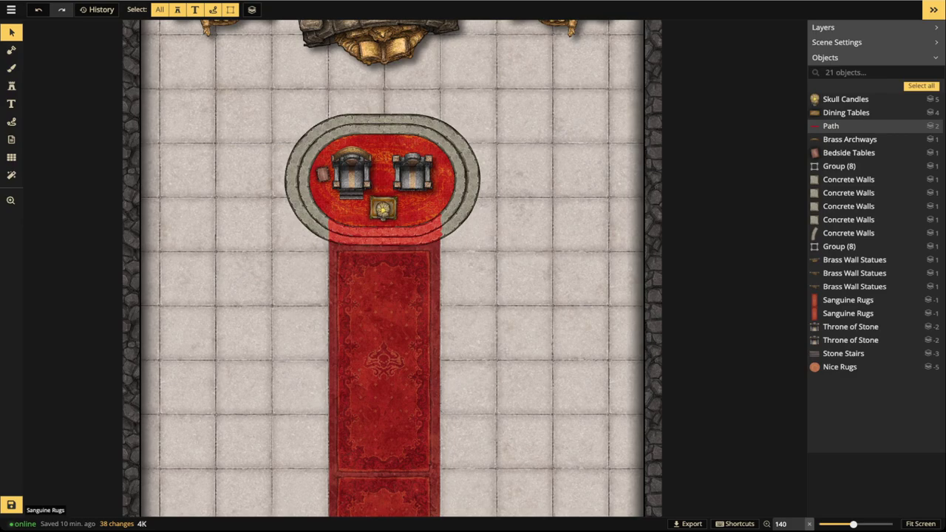
scroll(362, 205, "up", 5)
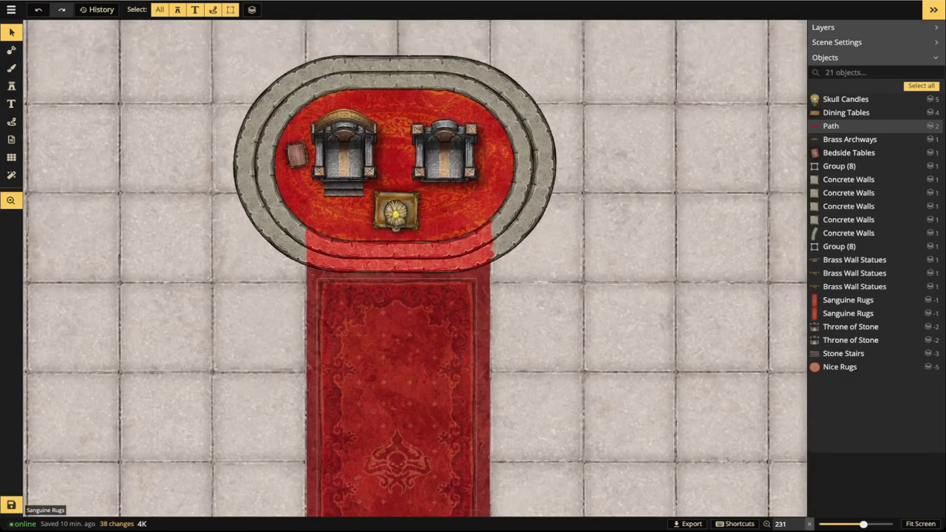
- Rotate the stone throne without stairs to 2 degrees
left_click(444, 152)
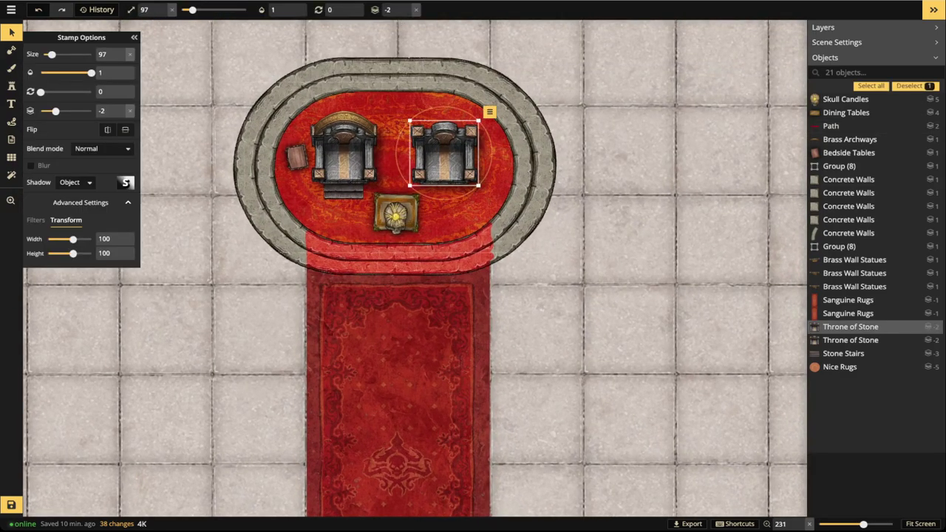
left_click_drag(396, 154, 396, 152)
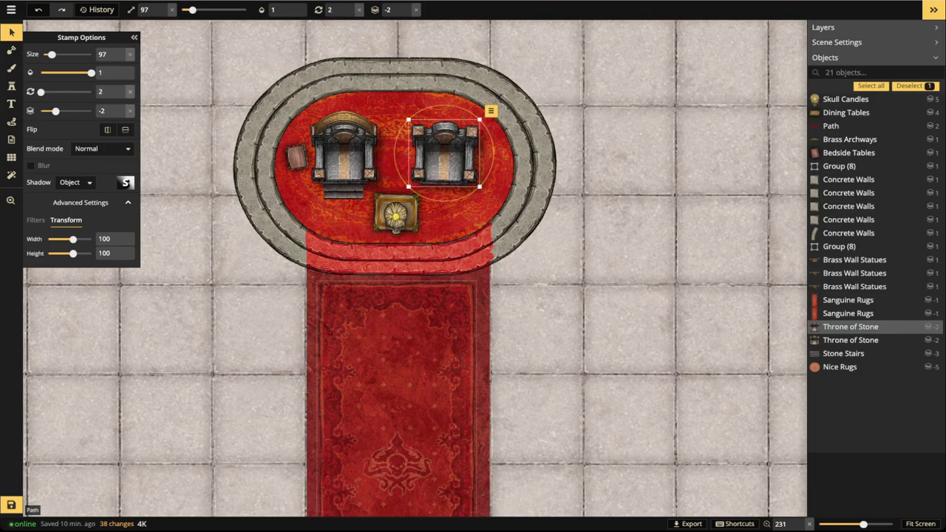
scroll(384, 273, "down", 1)
key("Escape")
- Check the stamp settings of both patterned carpet rugs and how the carpet meets the throne platform
scroll(385, 472, "down", 8)
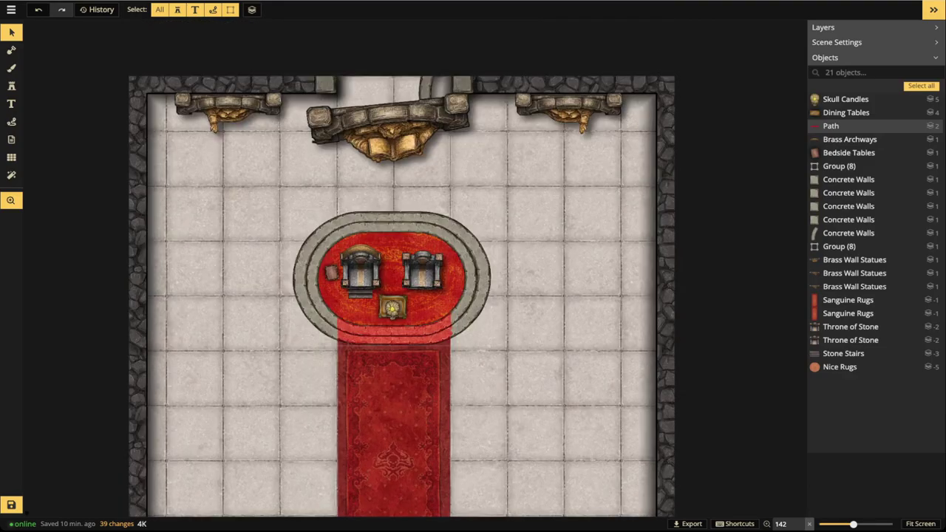
left_click_drag(392, 349, 404, 181)
scroll(410, 268, "down", 3)
scroll(405, 289, "up", 4)
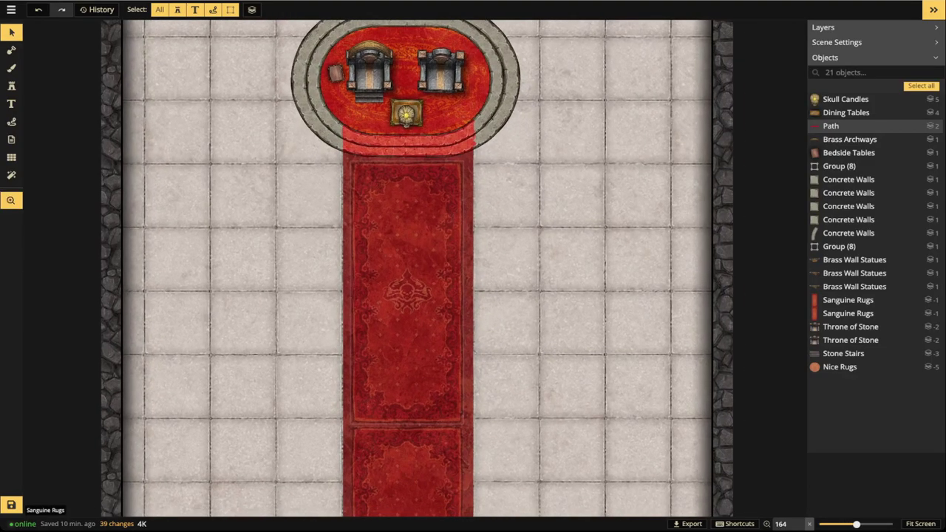
left_click(405, 289)
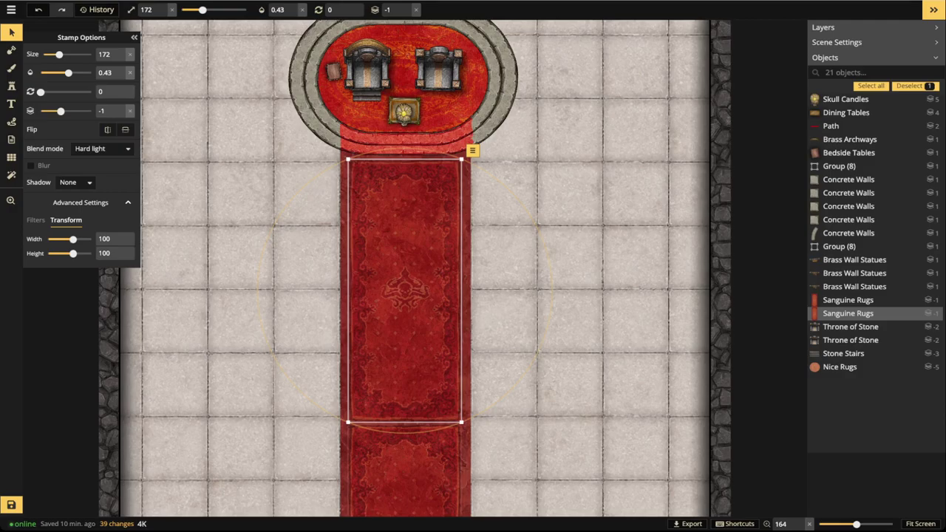
left_click(405, 466)
left_click_drag(405, 333, 400, 417)
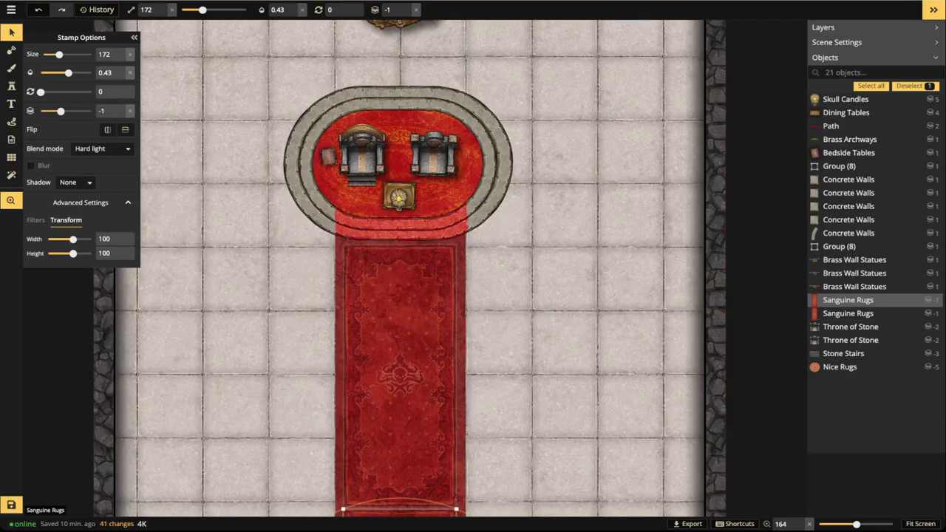
scroll(371, 265, "down", 5)
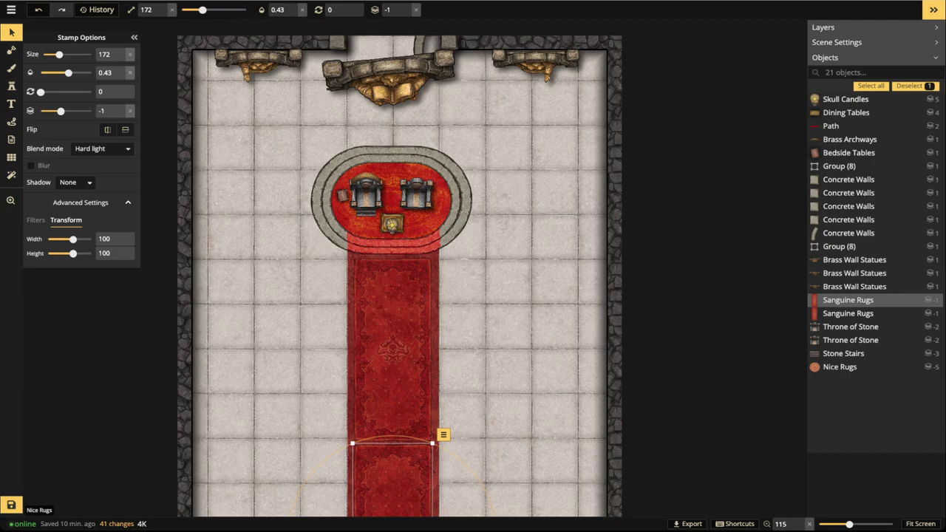
scroll(339, 196, "up", 2)
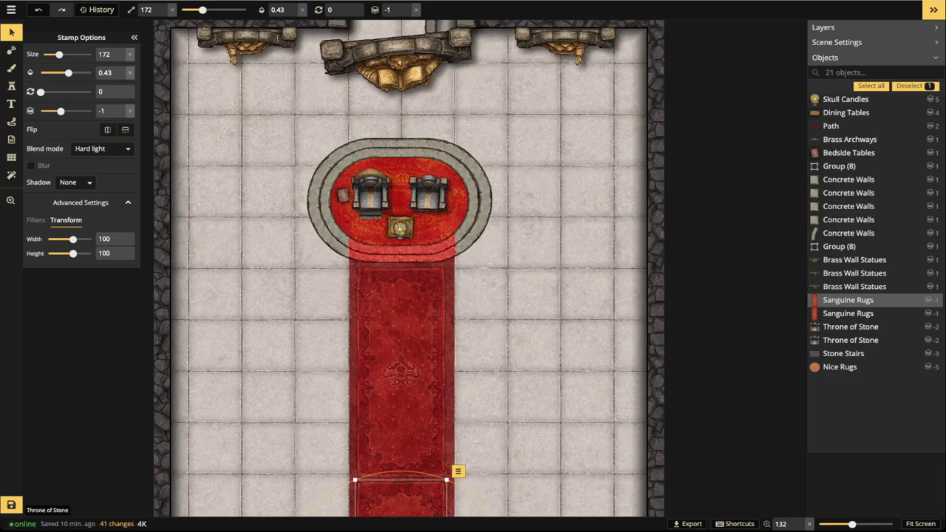
key("Escape")
scroll(350, 203, "up", 5)
scroll(404, 268, "up", 3)
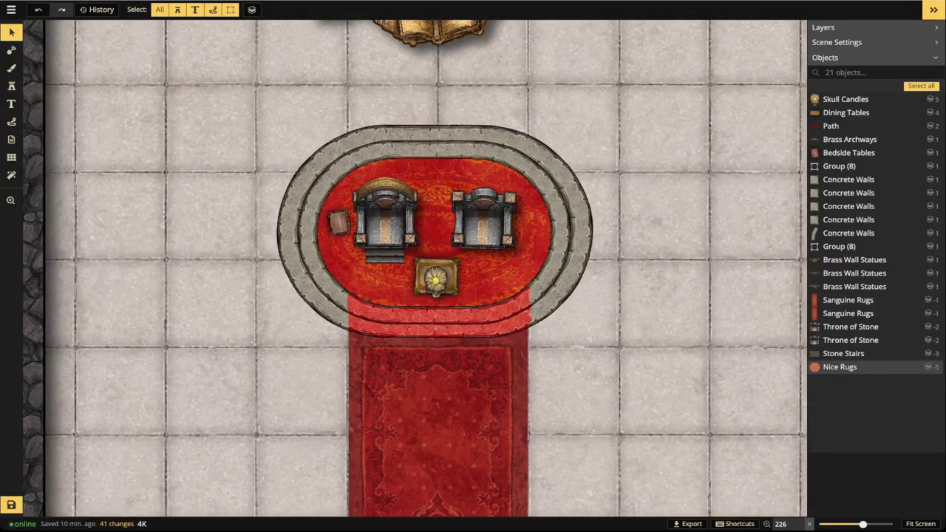
- Search the stamp catalog for chairs, browse the styles with the stamp sets expanded and collapsed, and close it without choosing one
left_click(11, 86)
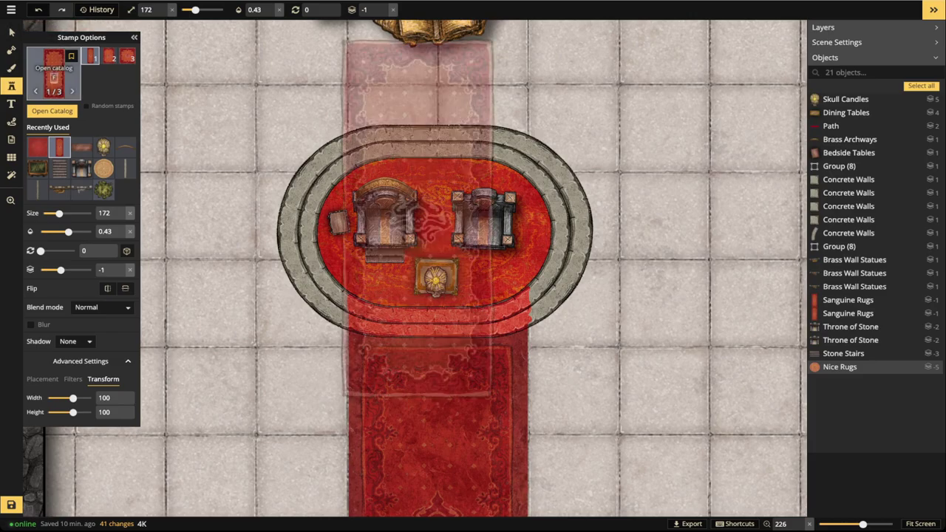
left_click(53, 59)
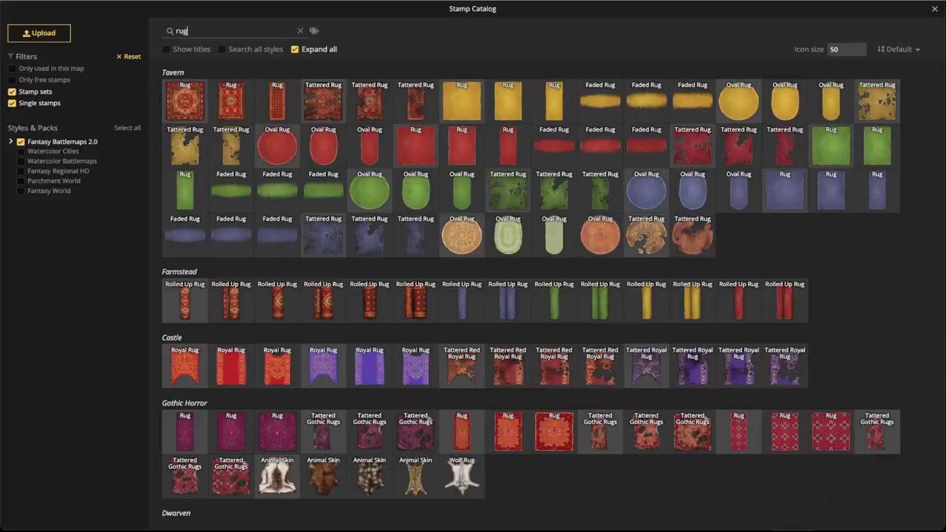
type("chairs")
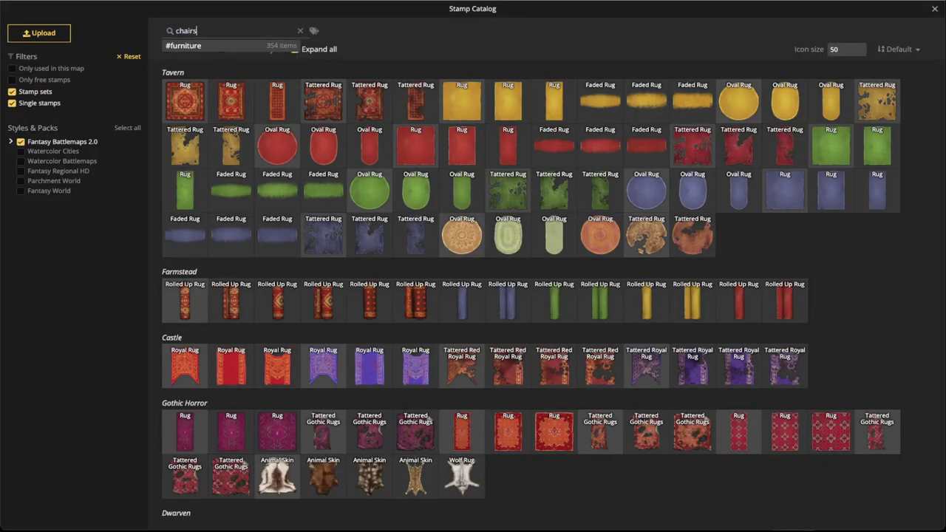
key("Return")
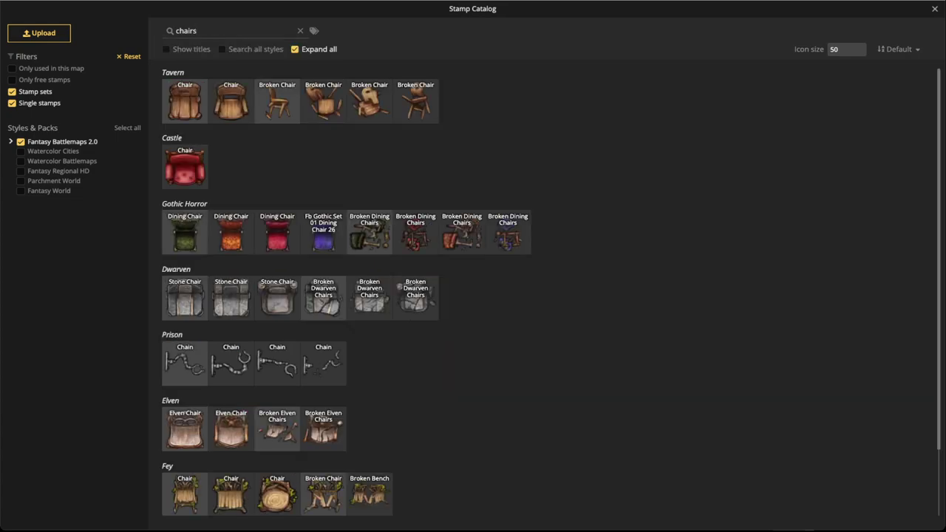
scroll(473, 296, "down", 1)
scroll(473, 296, "up", 1)
scroll(473, 295, "down", 1)
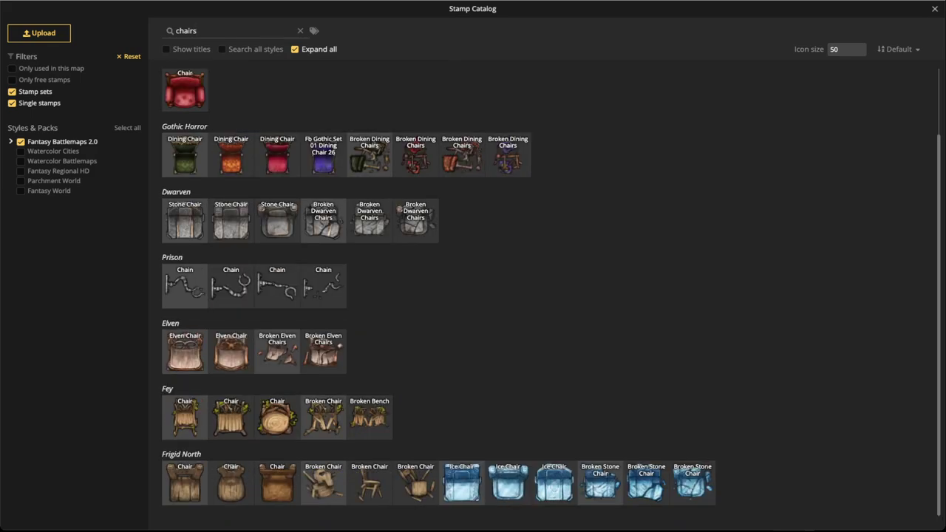
scroll(473, 295, "up", 1)
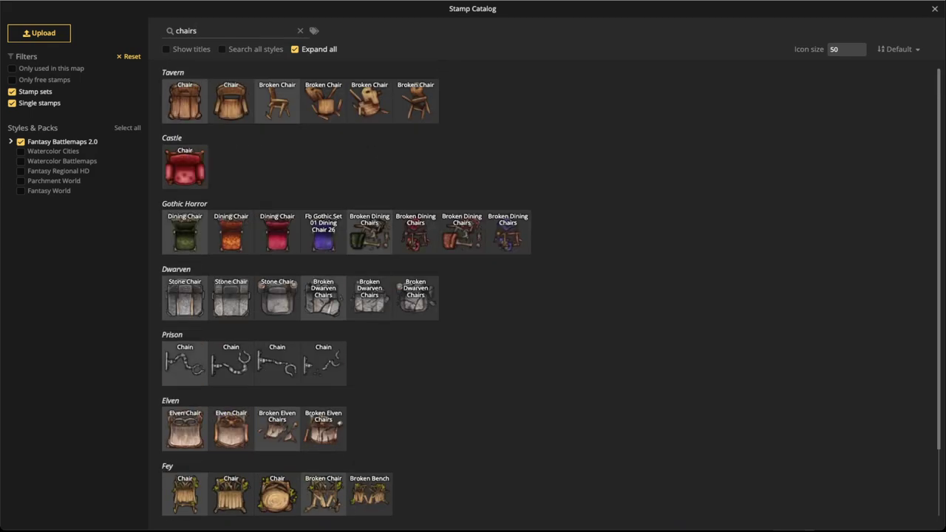
left_click(295, 48)
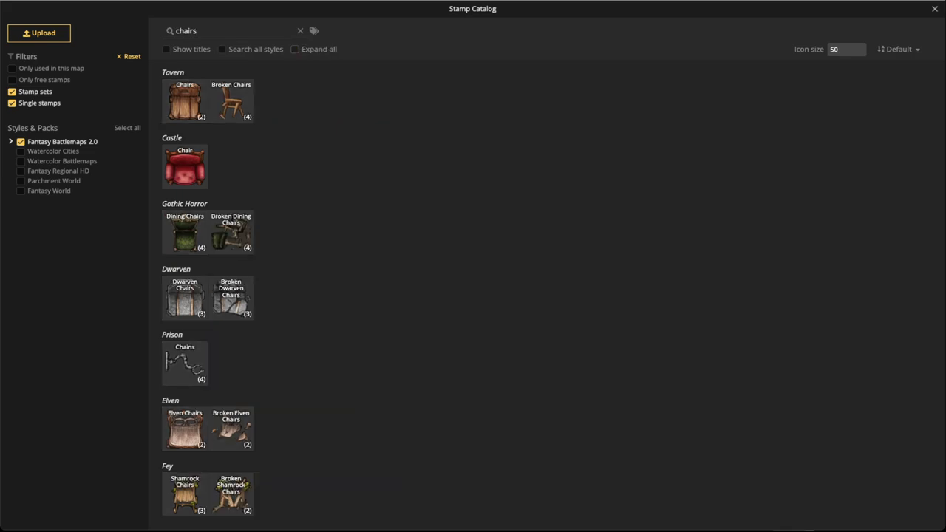
key("Escape")
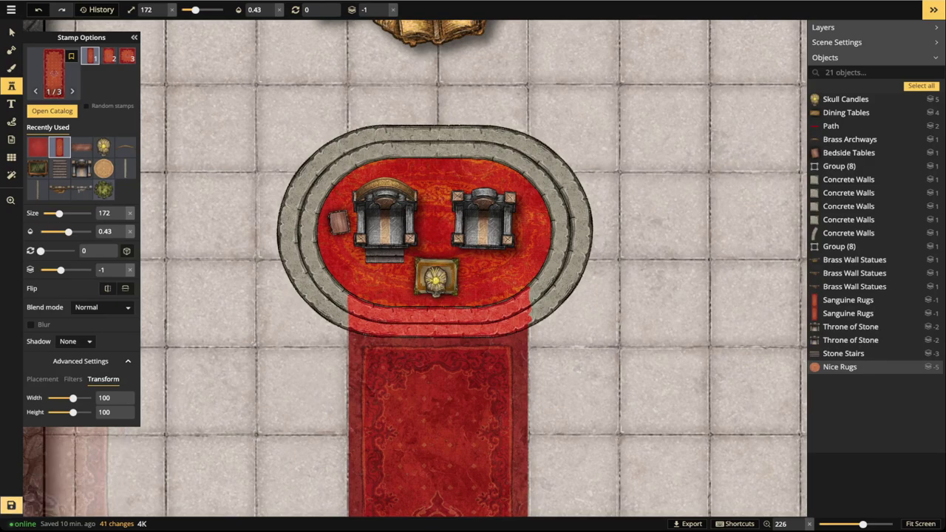
- Save the throne room map and return to the overview of all maps
left_click(11, 506)
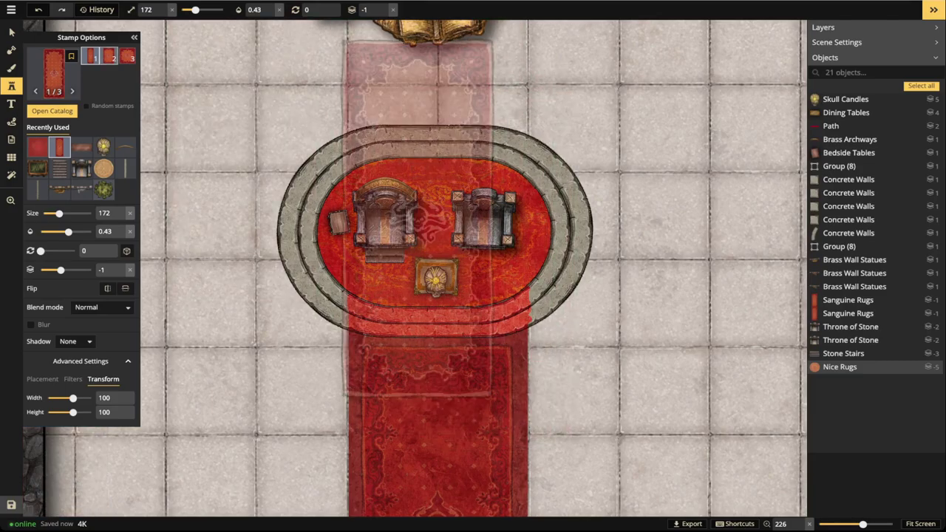
left_click(11, 32)
scroll(261, 201, "down", 3)
scroll(545, 181, "down", 2)
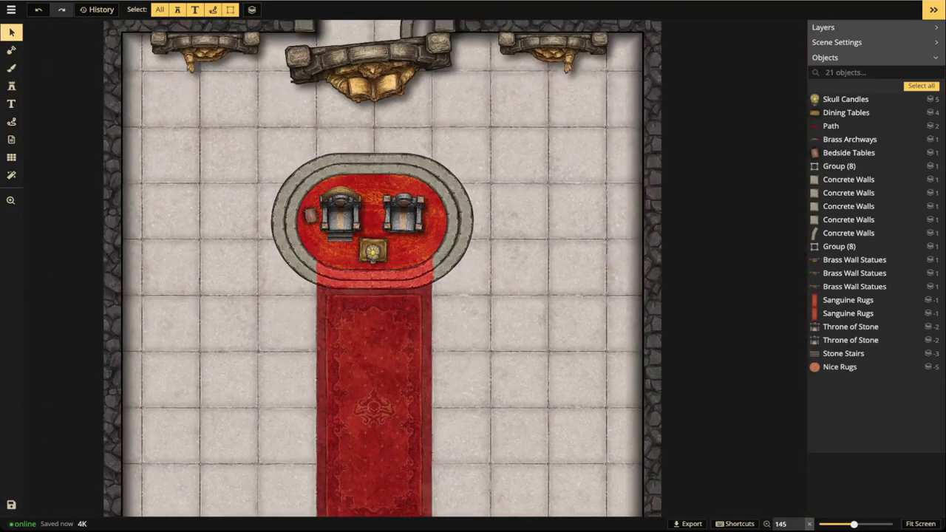
scroll(334, 210, "down", 3)
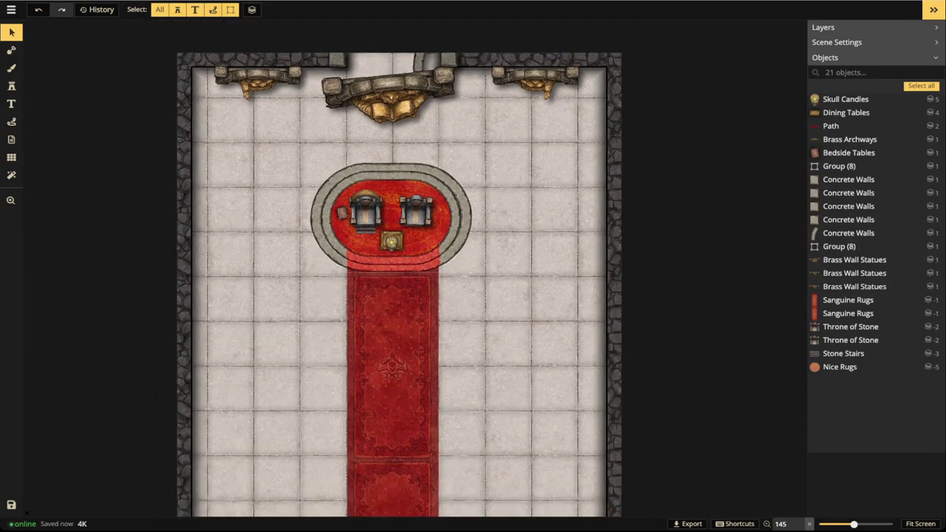
left_click_drag(334, 212, 362, 171)
scroll(311, 196, "down", 1)
scroll(399, 266, "down", 2)
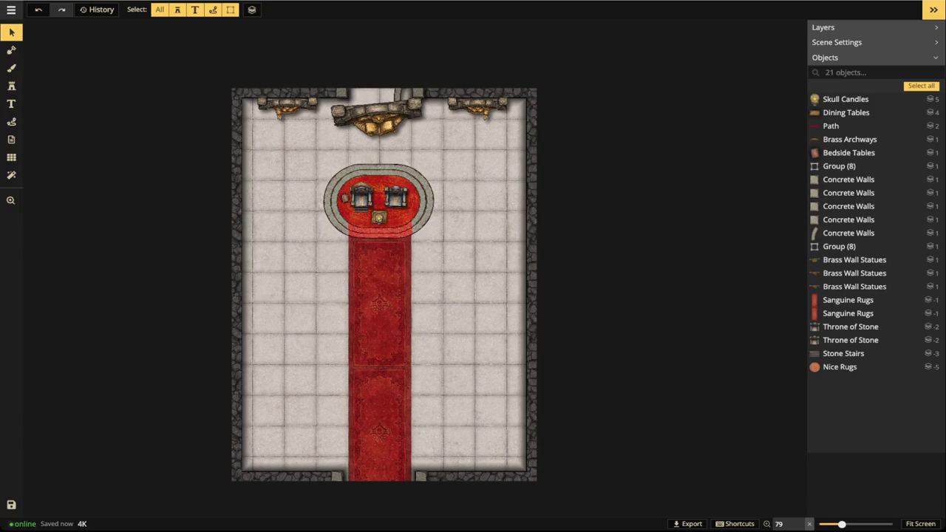
left_click(11, 10)
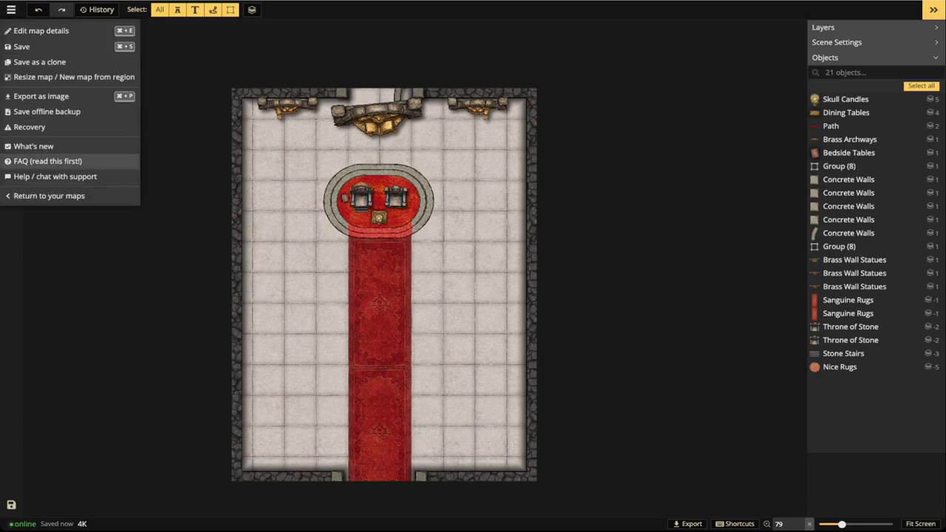
left_click(49, 196)
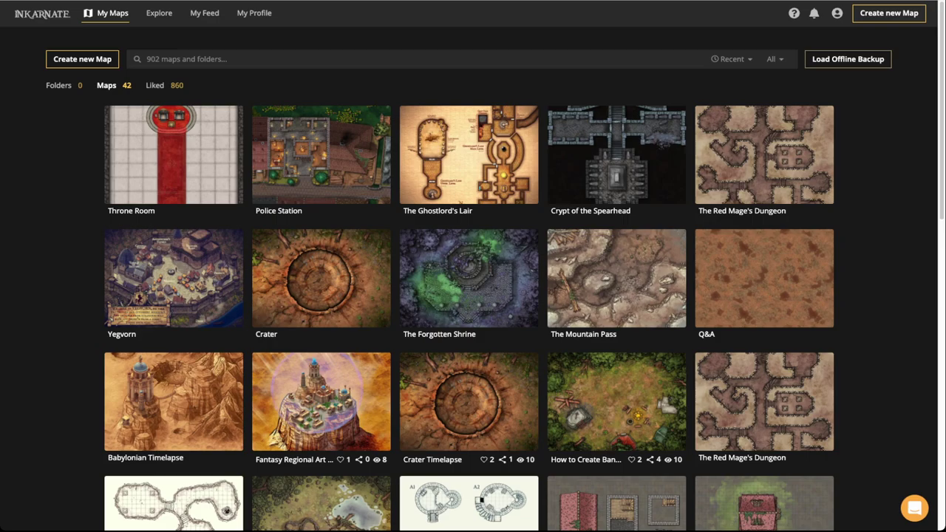
- Reopen the Throne Room map at High (3K) resolution and activate the Select tool
left_click(229, 120)
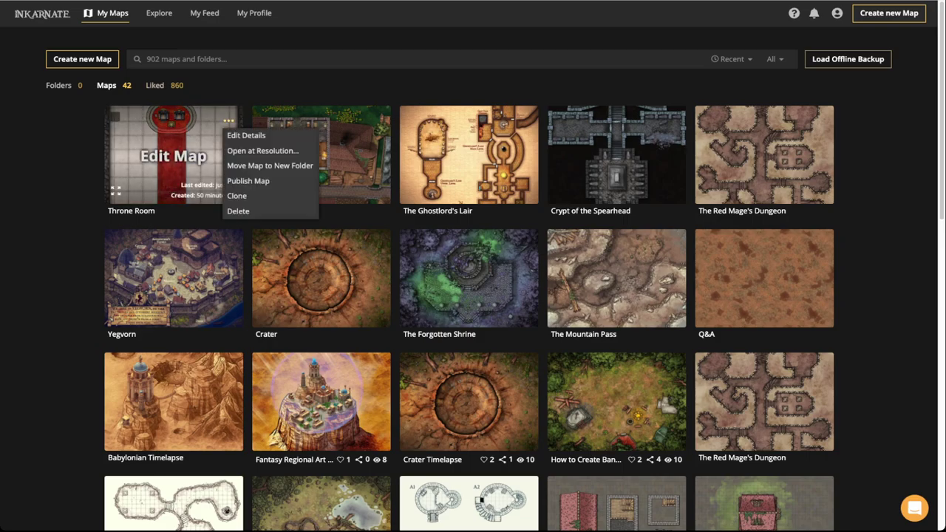
left_click(263, 150)
left_click(491, 226)
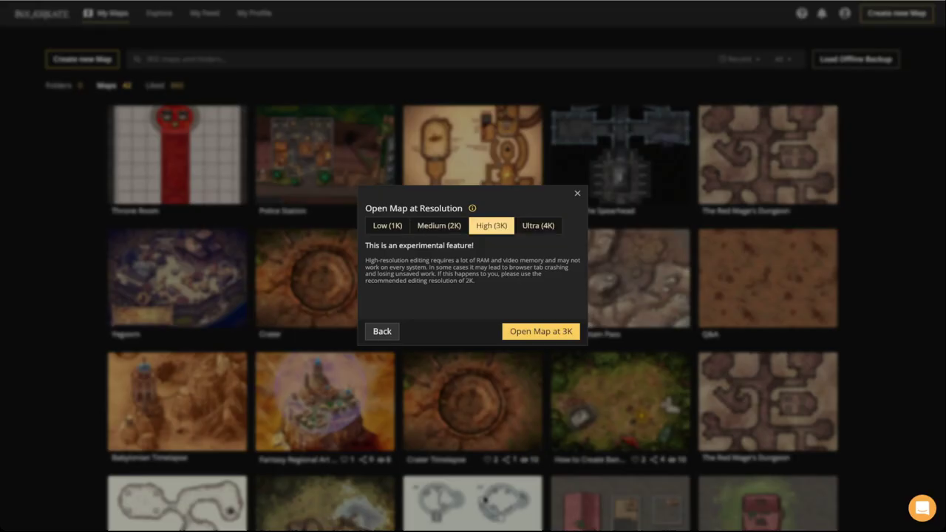
left_click(541, 331)
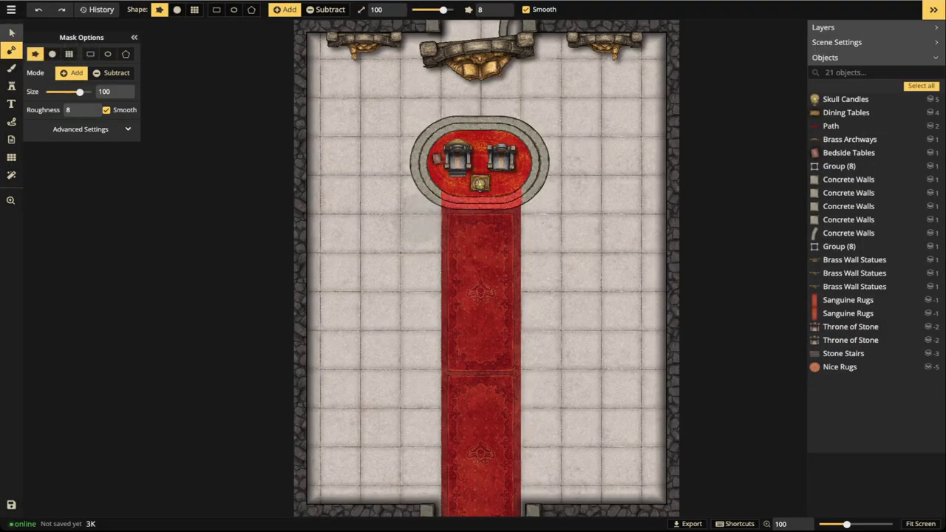
left_click(11, 32)
scroll(454, 181, "up", 4)
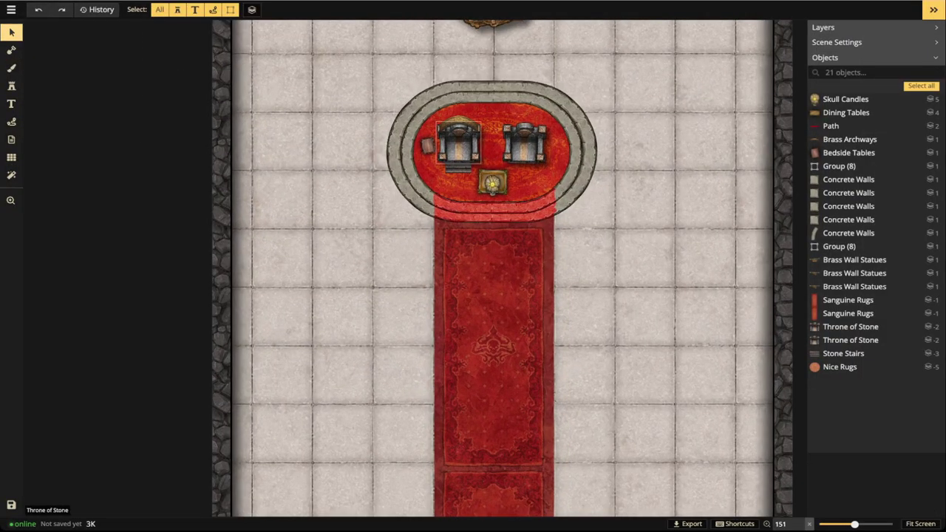
- Search the stamp catalog for "scroll" and choose the tied scroll from the Scrolls 2 set
scroll(473, 185, "up", 4)
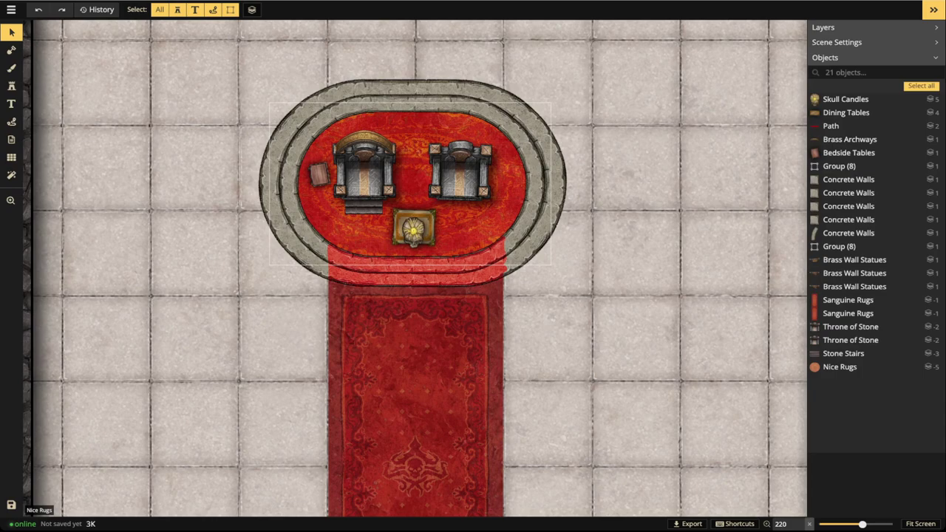
scroll(363, 221, "down", 2)
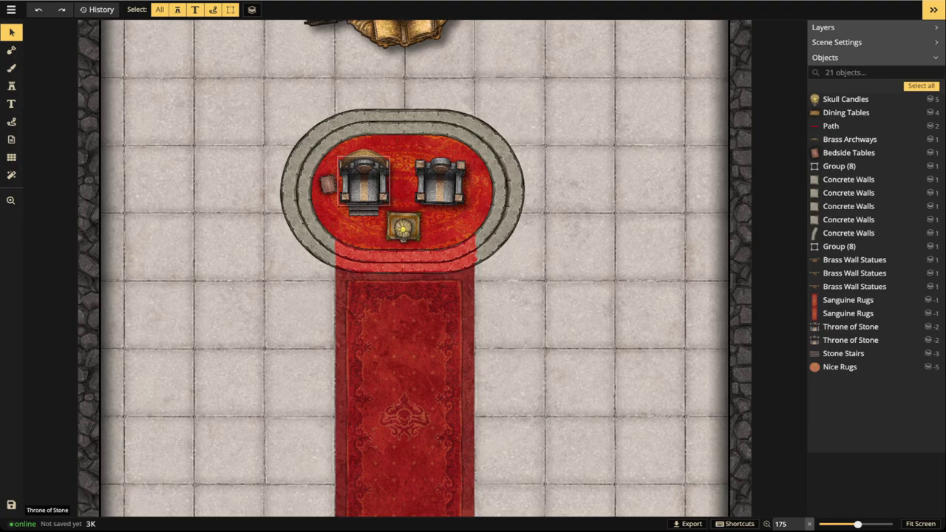
scroll(352, 183, "up", 3)
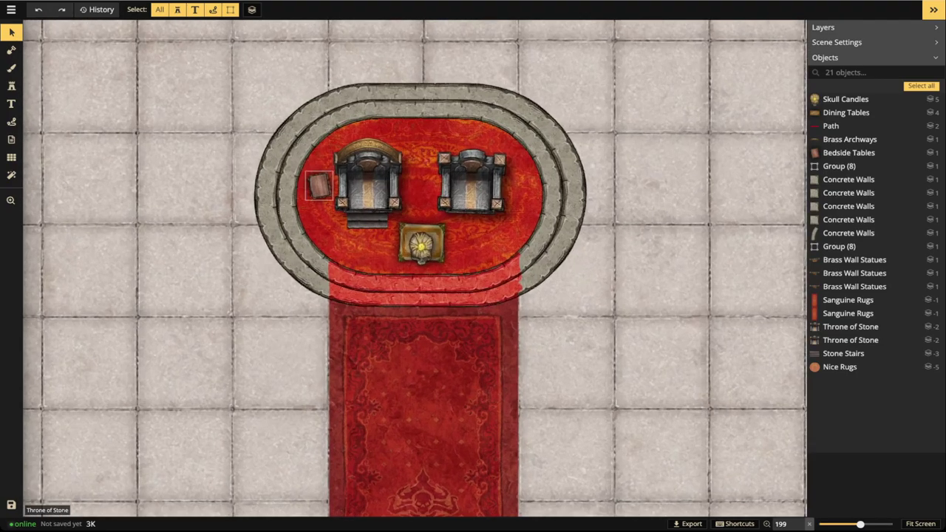
left_click(11, 86)
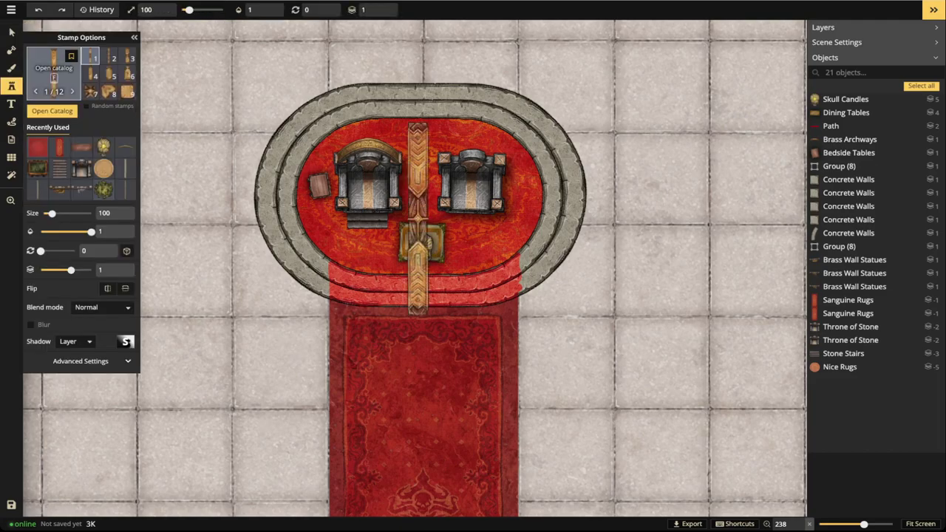
left_click(53, 70)
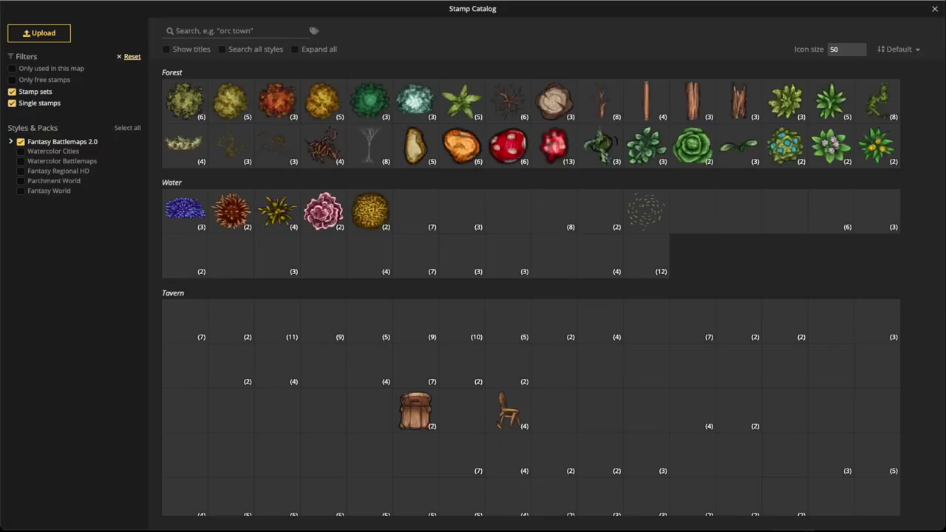
type("scroll")
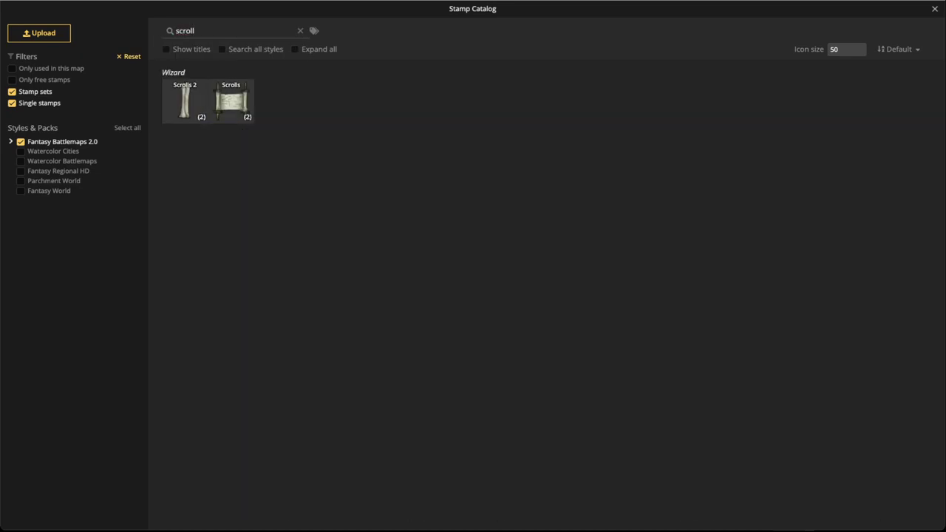
left_click(185, 102)
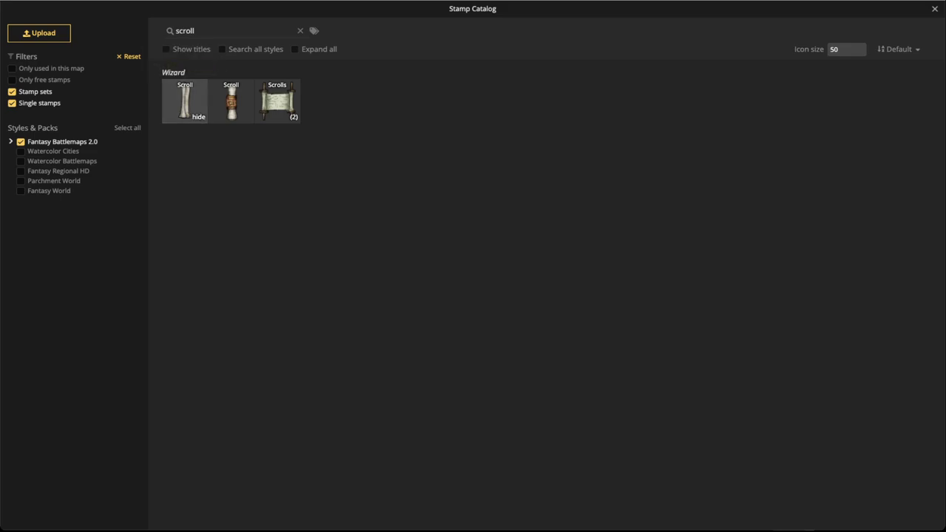
left_click(232, 102)
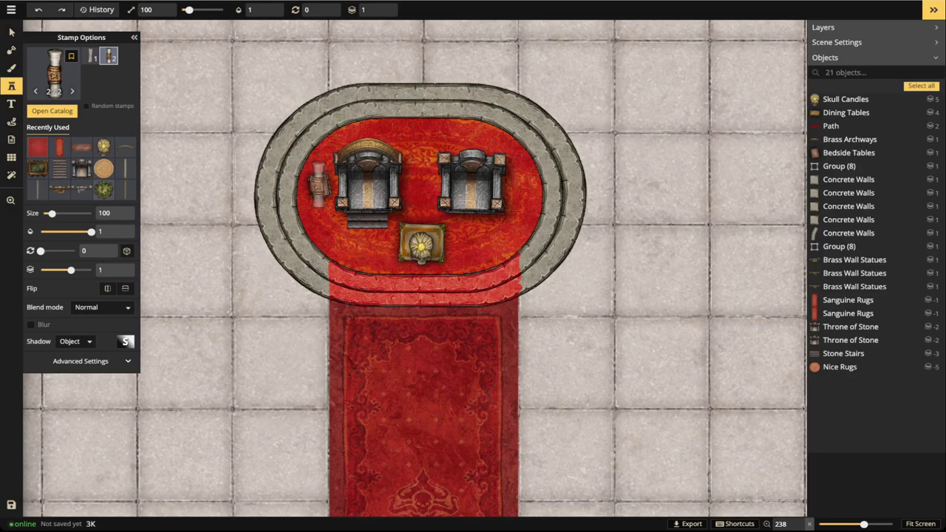
- Place the tied scroll on the bedside table at size 50, rotated to 120, and deselect it
scroll(319, 185, "down", 5)
scroll(319, 185, "up", 1)
scroll(318, 186, "up", 7)
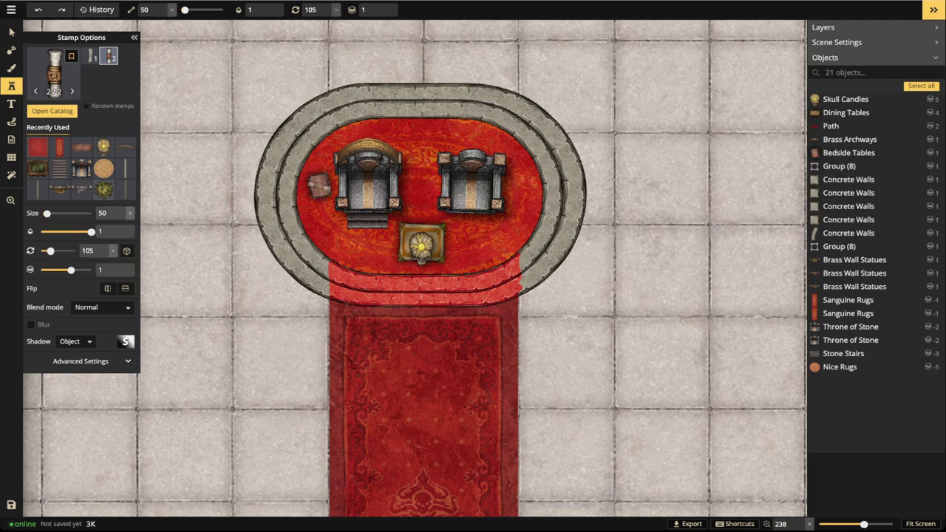
left_click(319, 186)
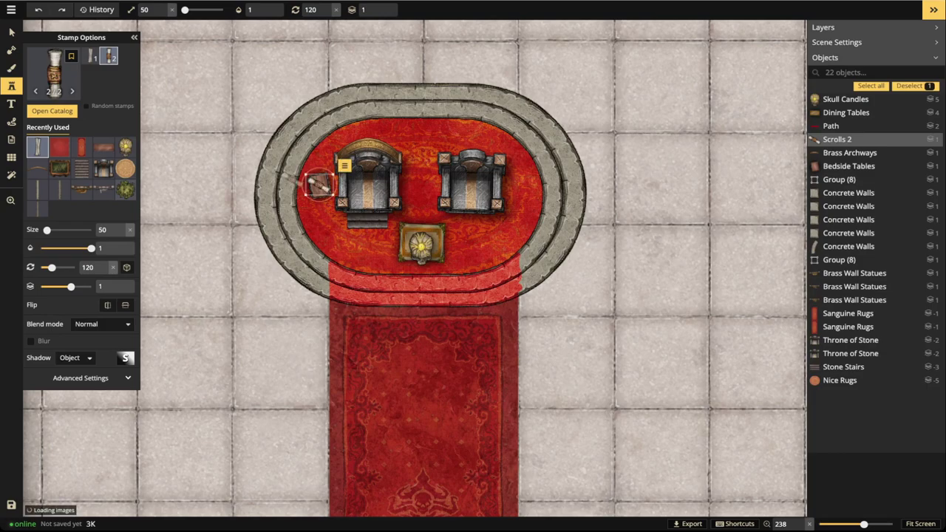
left_click(11, 32)
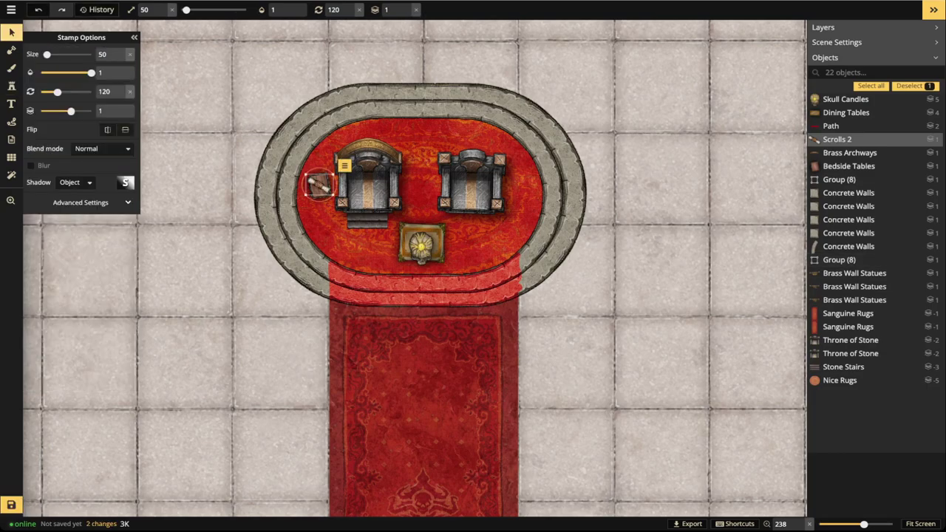
scroll(220, 100, "down", 3)
left_click(221, 100)
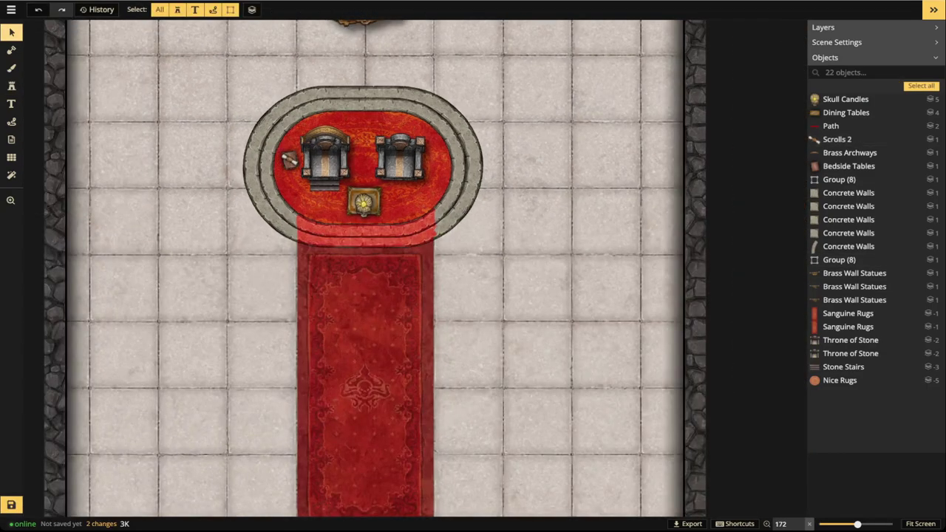
- Search the stamp catalog for "crown" and choose the red Crowns stamp
scroll(221, 101, "down", 2)
key("space")
left_click_drag(220, 101, 309, 181)
scroll(368, 187, "up", 5)
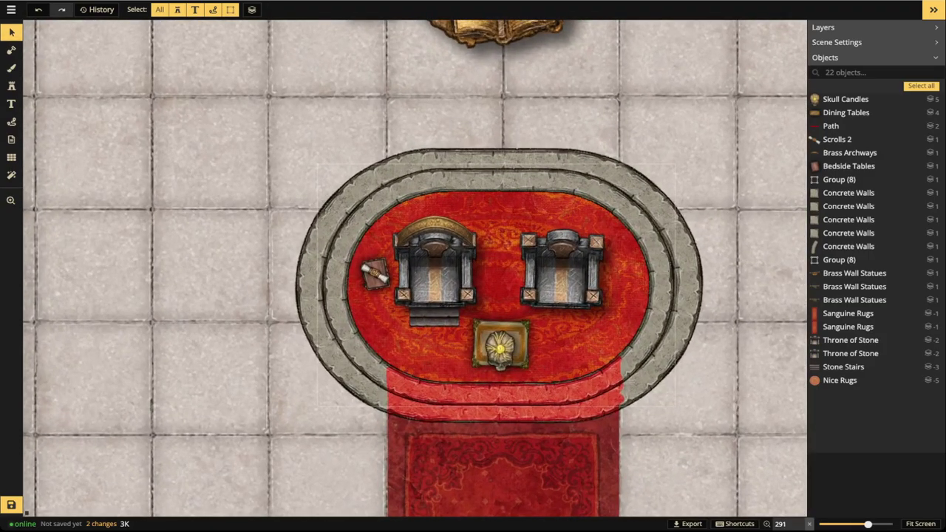
scroll(370, 185, "down", 3)
scroll(485, 241, "up", 4)
key("space")
left_click_drag(386, 194, 330, 130)
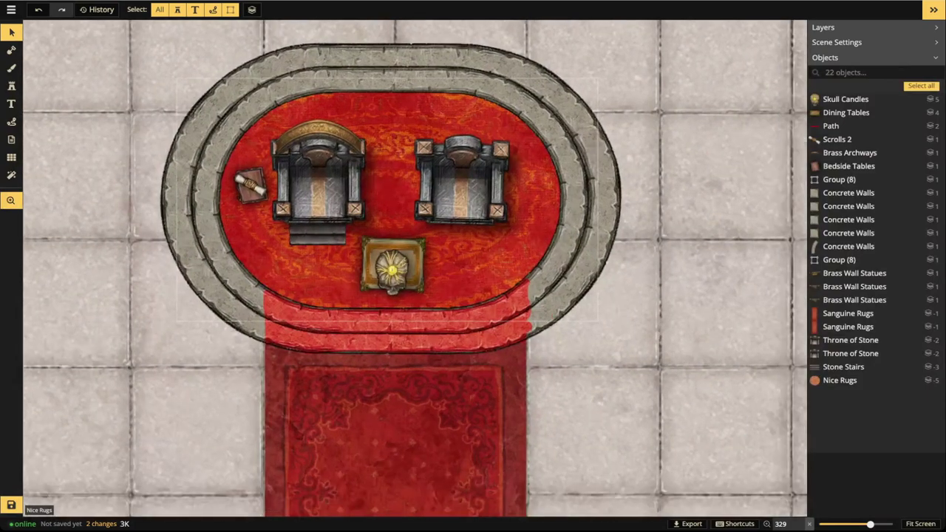
left_click(11, 86)
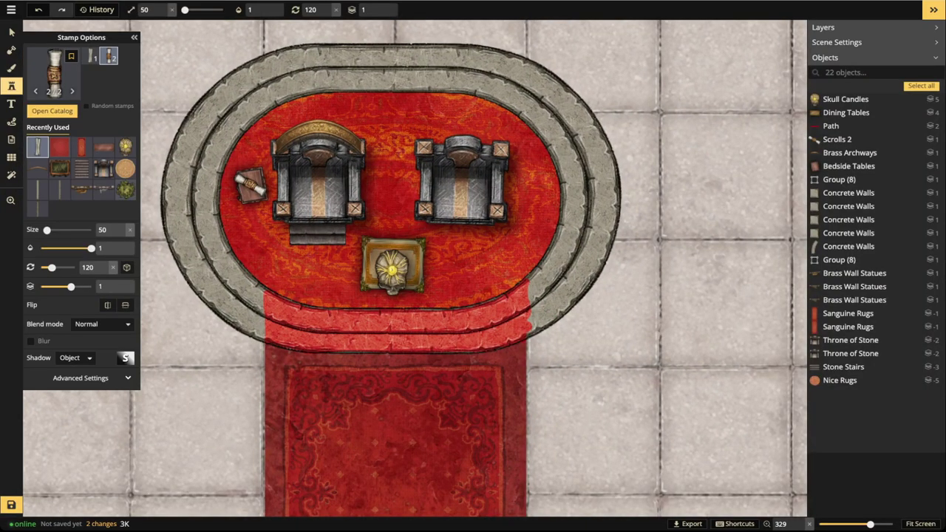
left_click(54, 112)
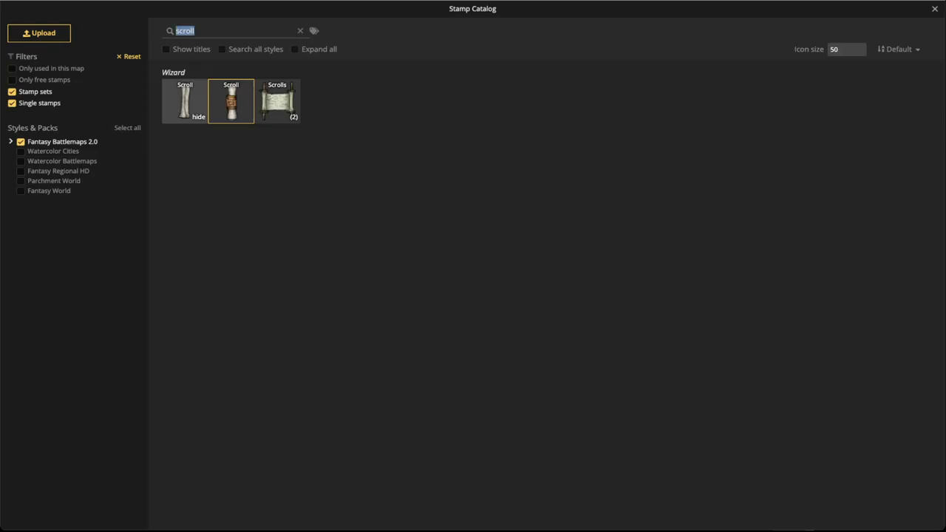
type("crown")
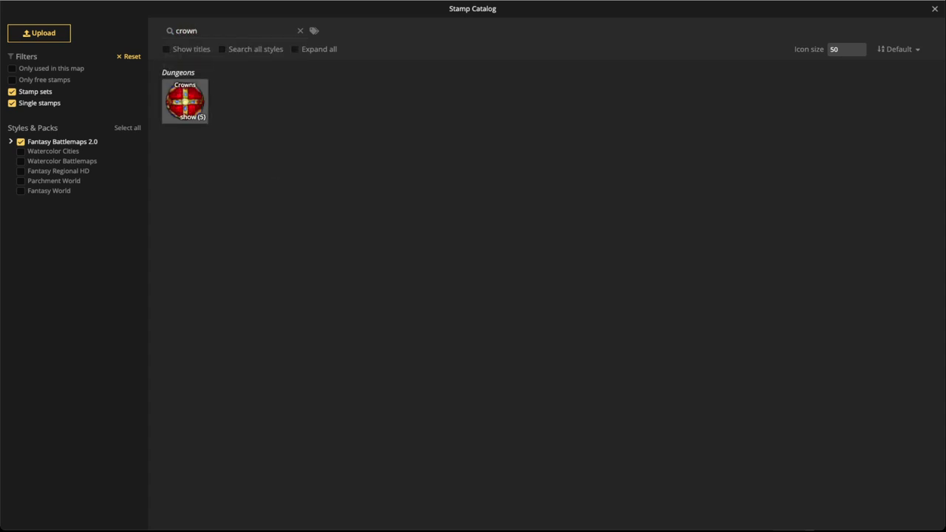
left_click(185, 100)
- Place the red crown on the seat of the left throne at size 70, rotated to 229
key("bracketright")
scroll(329, 187, "up", 1)
scroll(329, 187, "up", 2)
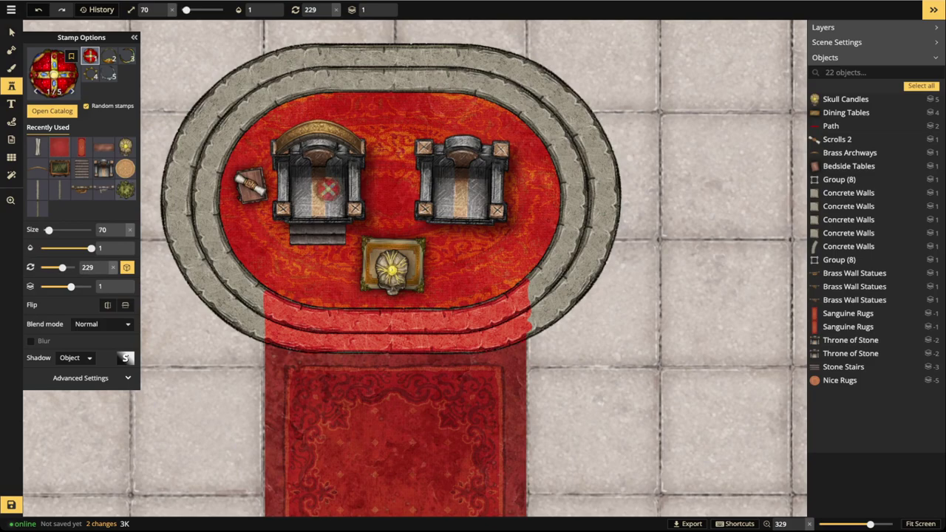
left_click(329, 187)
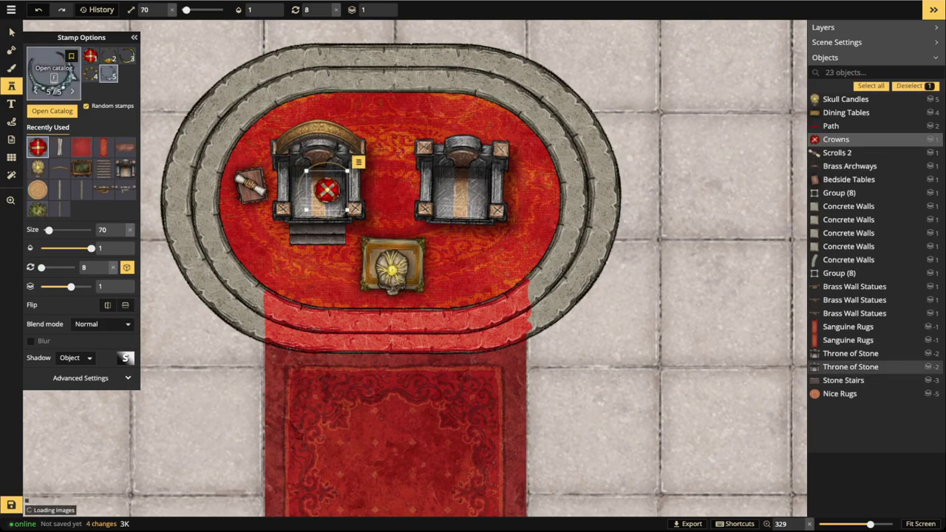
- Search the stamp catalog for "pillow" and choose the Elven Pillows set
left_click(54, 75)
left_click_drag(198, 31, 174, 31)
type("pil")
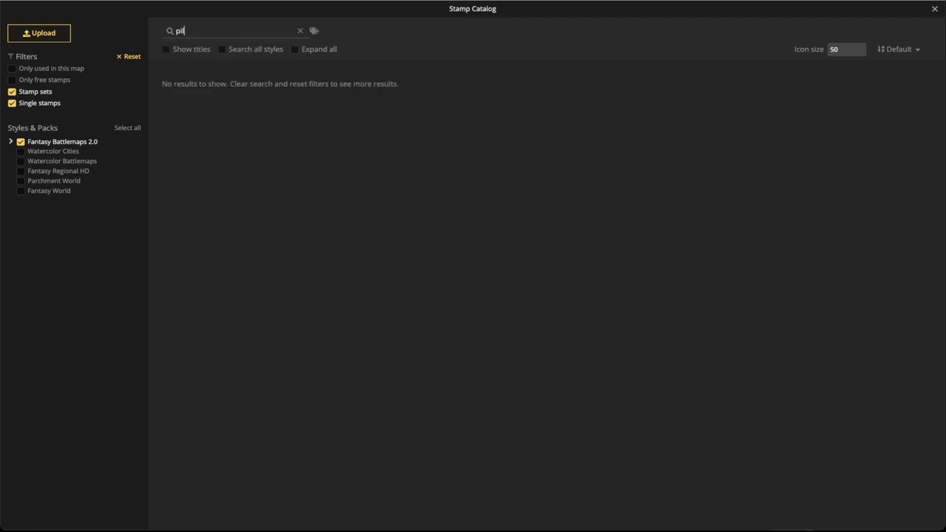
type("low")
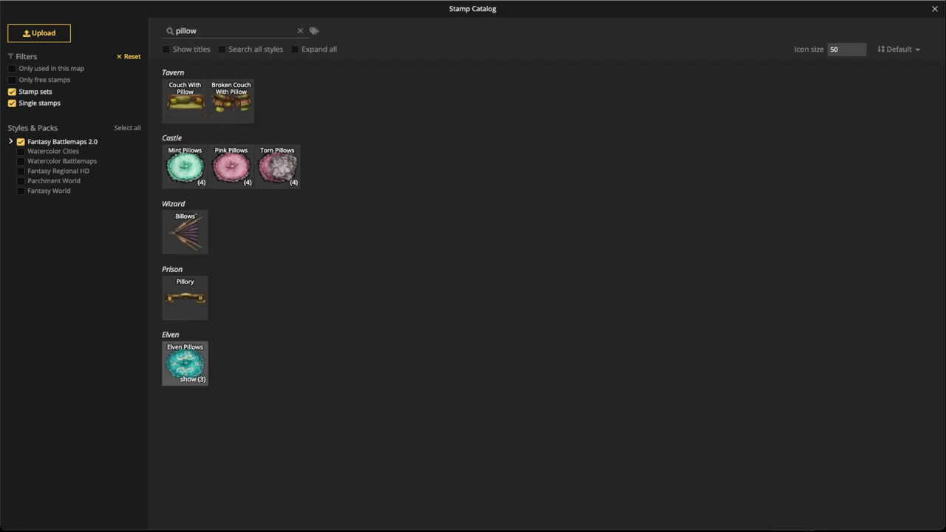
left_click(185, 362)
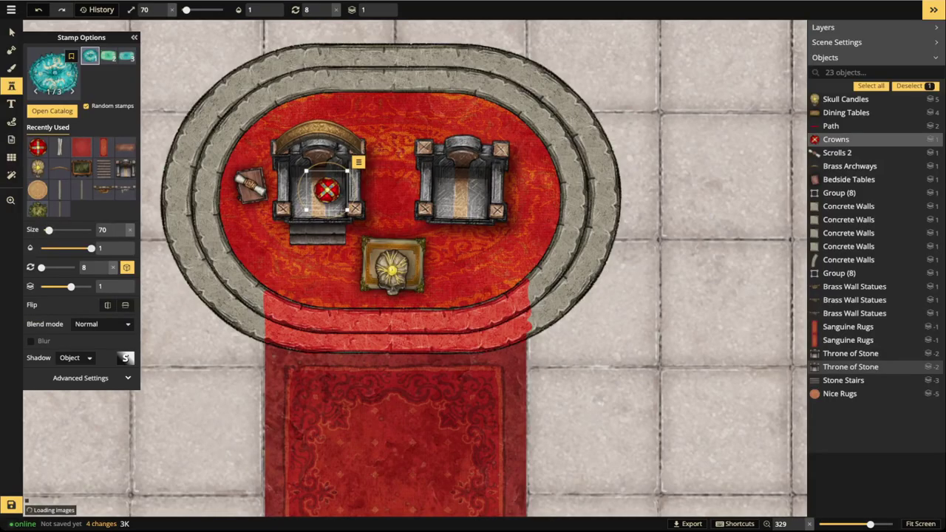
- Place a round Elven pillow at size 110 with hue -173 on the floor beside the platform's lower-left edge
left_click(456, 192)
scroll(457, 190, "up", 2)
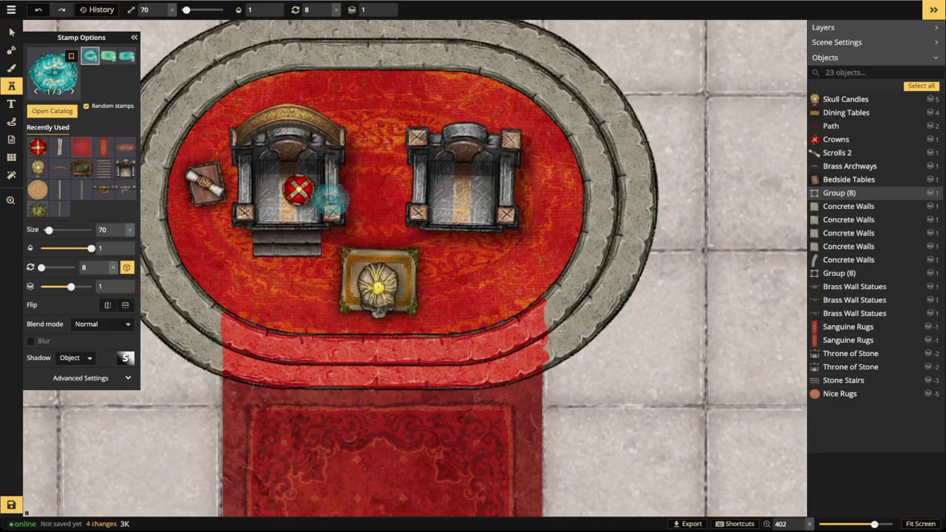
scroll(207, 387, "up", 2)
left_click_drag(190, 389, 292, 352)
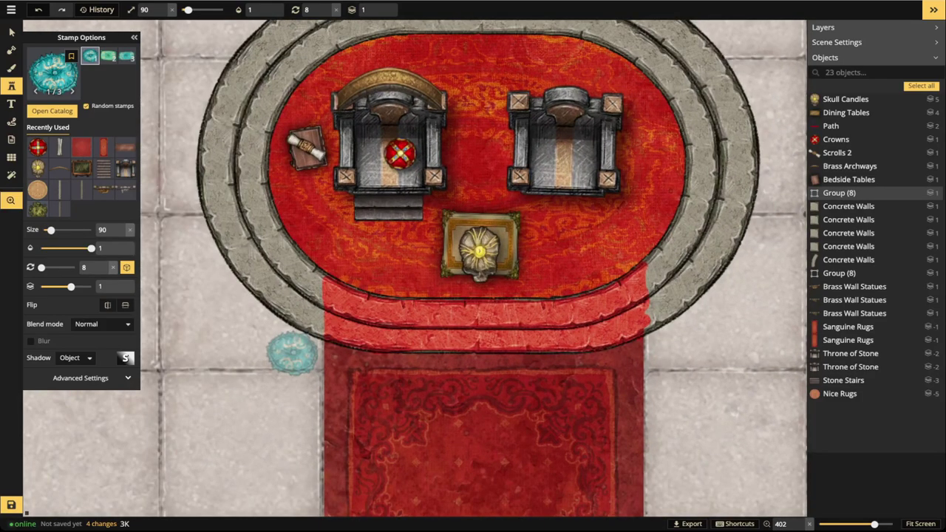
key("bracketright")
left_click(127, 378)
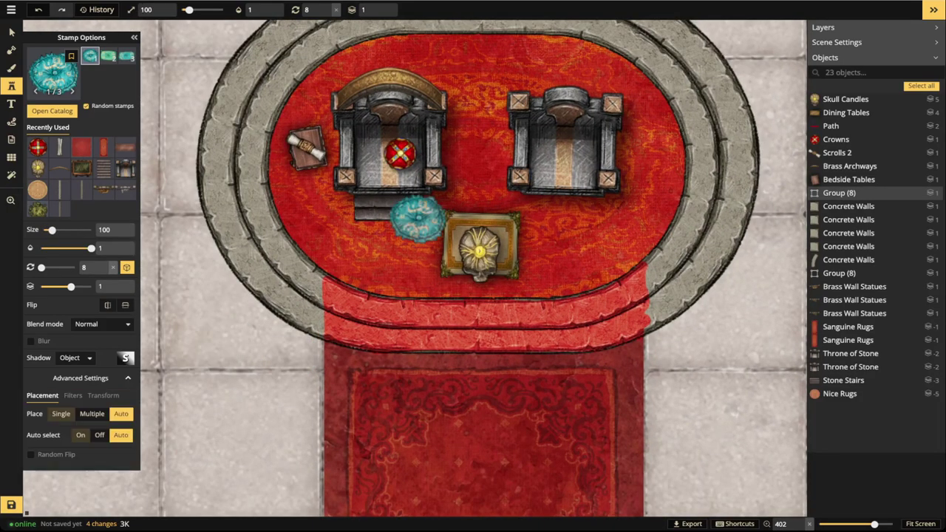
left_click(73, 396)
left_click_drag(67, 415, 45, 414)
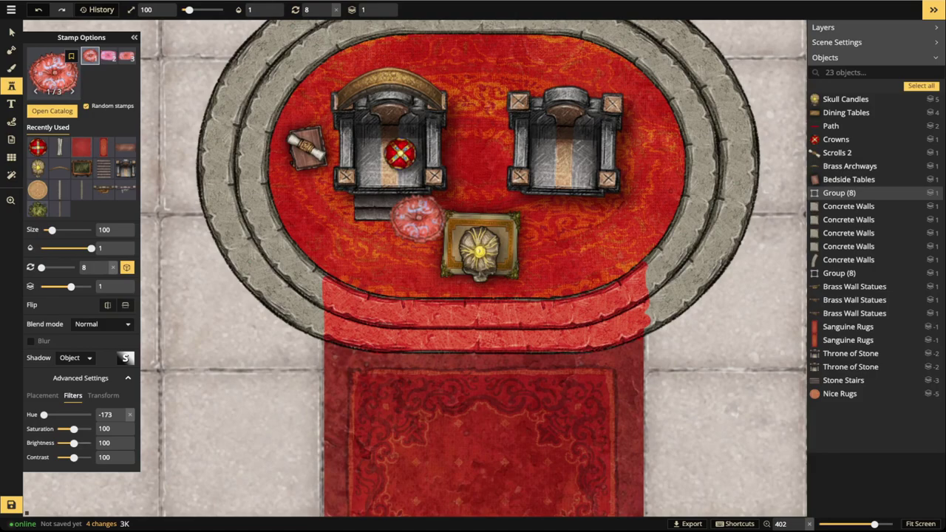
key("bracketright")
left_click(223, 313)
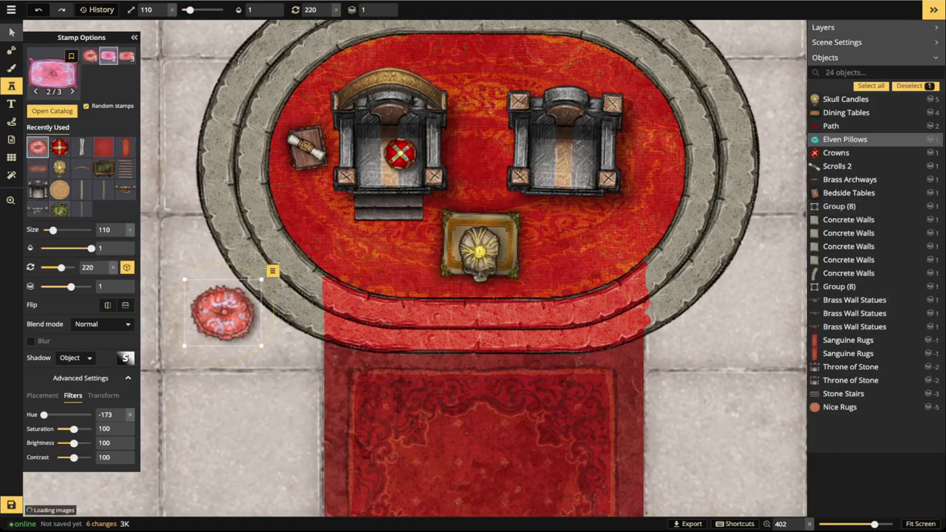
- Move the crown off the left throne onto the floor just below the pillow
left_click(11, 33)
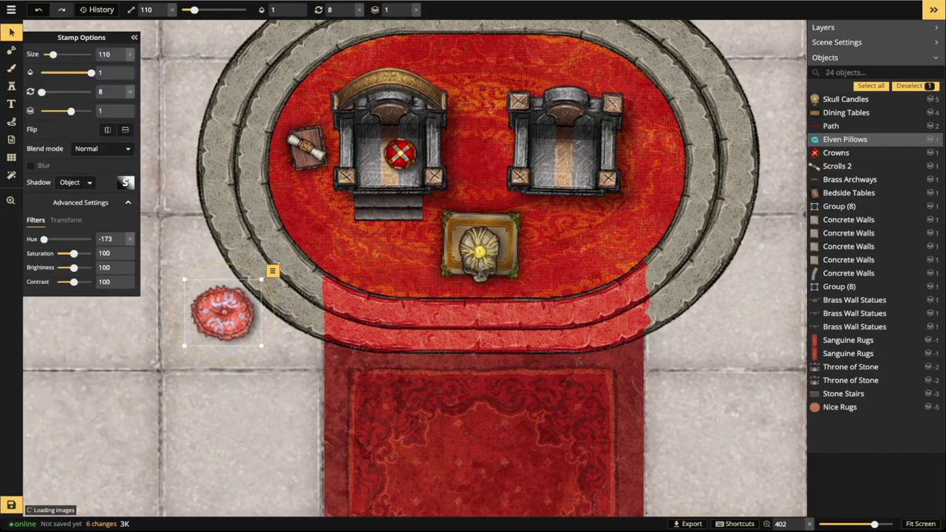
left_click(400, 154)
left_click_drag(400, 154, 242, 387)
- Move the pillow onto the left throne's seat and darken it to brightness 71
left_click(222, 313)
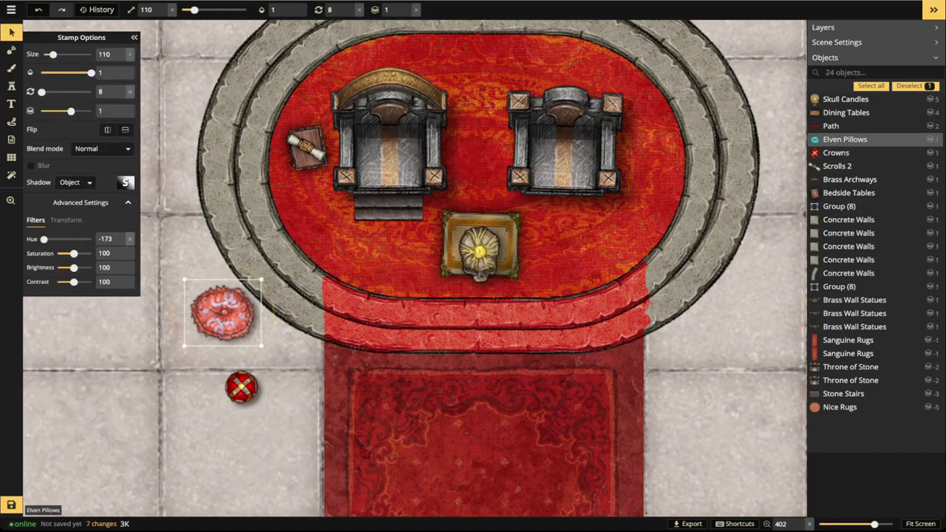
left_click_drag(223, 313, 388, 151)
left_click_drag(74, 267, 68, 268)
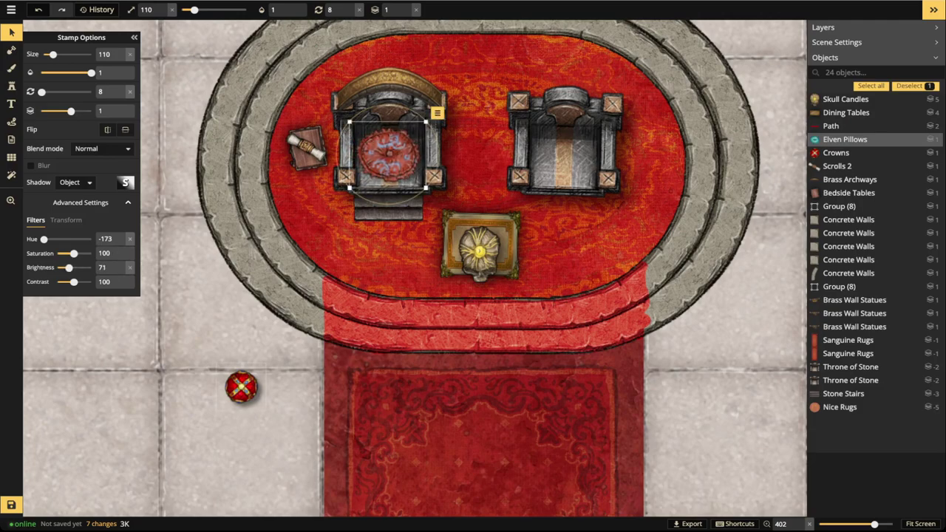
- Center the crown on the throne pillow at layer 2 and rotate it so its cross stands upright
left_click_drag(242, 387, 389, 152)
left_click(407, 6)
scroll(397, 156, "up", 2)
left_click(165, 301)
- Review the decorated throne platform up close and in relation to the rest of the room
scroll(166, 302, "down", 5)
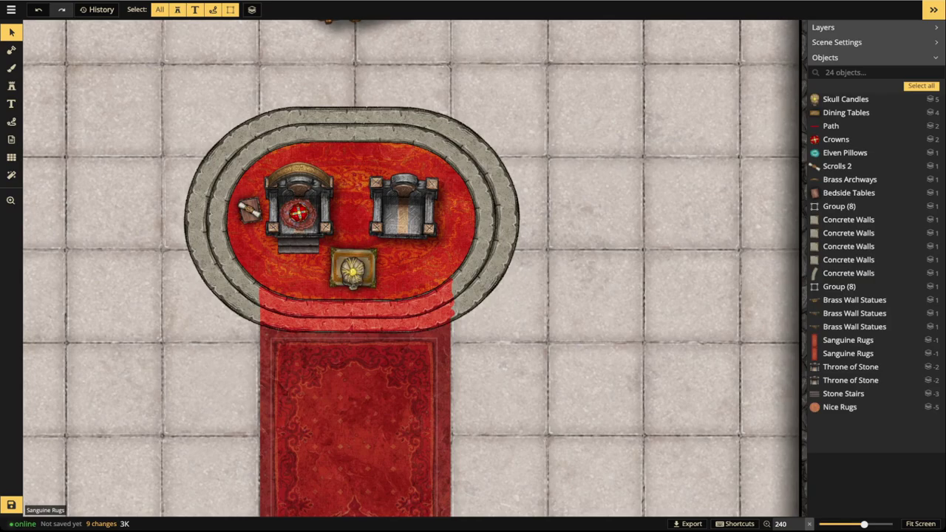
scroll(371, 290, "down", 3)
left_click_drag(369, 288, 388, 261)
scroll(386, 260, "up", 2)
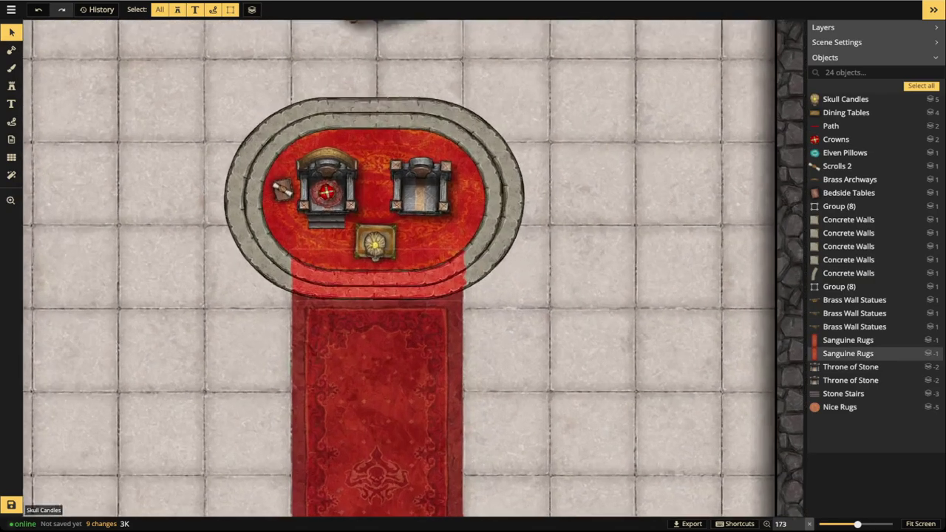
scroll(368, 249, "up", 3)
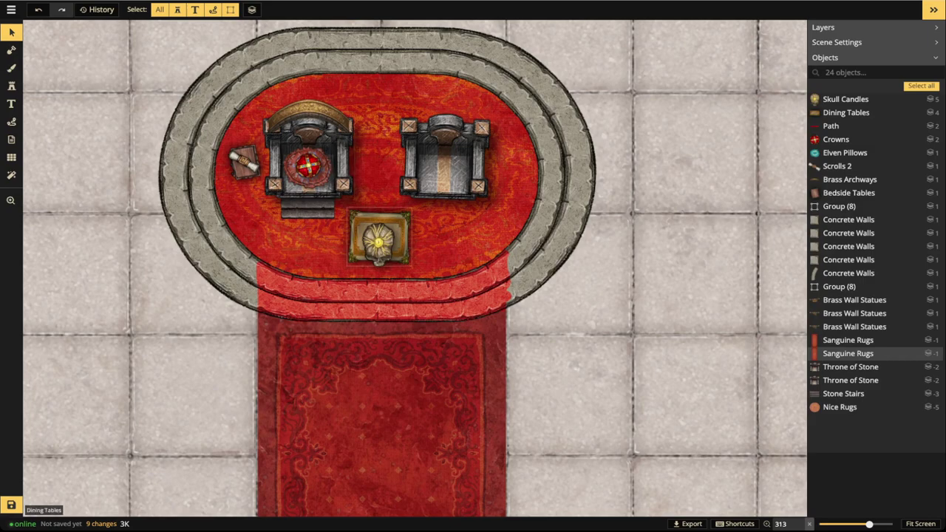
scroll(403, 296, "down", 5)
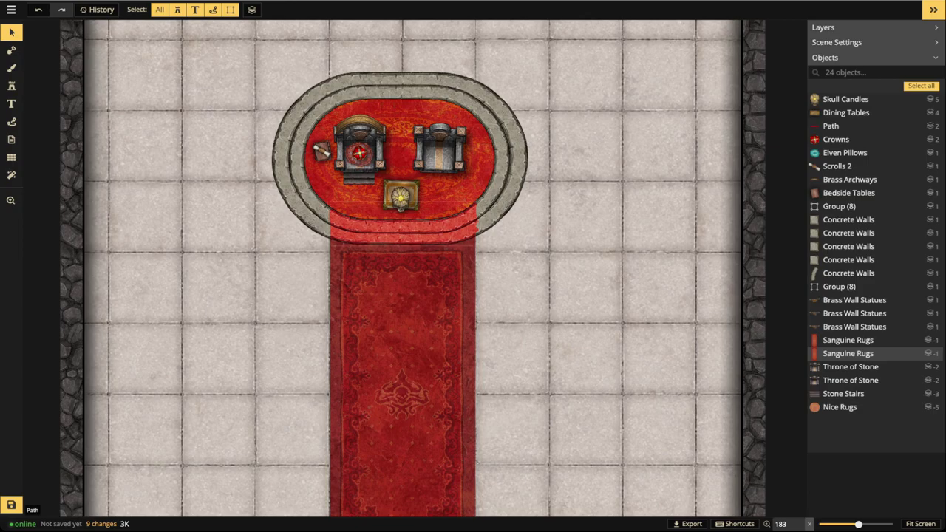
scroll(338, 401, "down", 6)
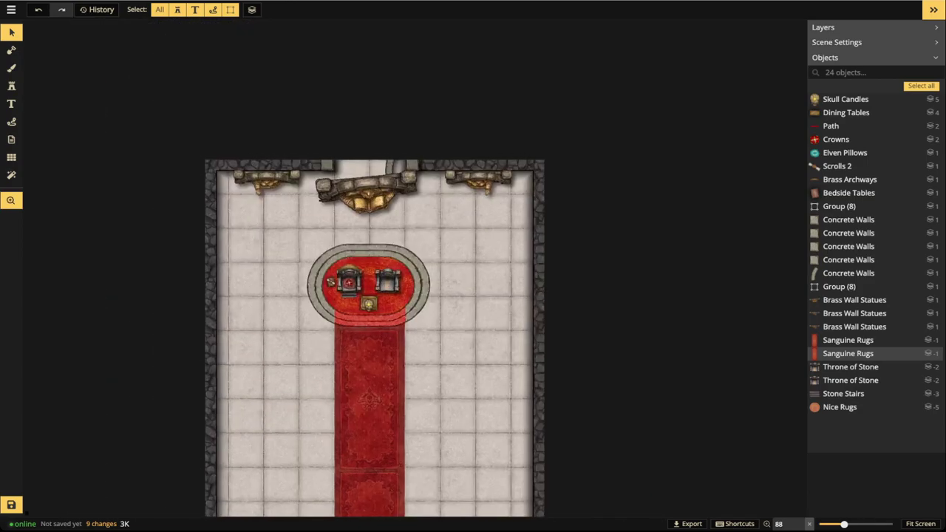
- Examine the full room layout, from the wall statues past the throne platform and along the red carpet to the entrance
left_click_drag(349, 270, 340, 202)
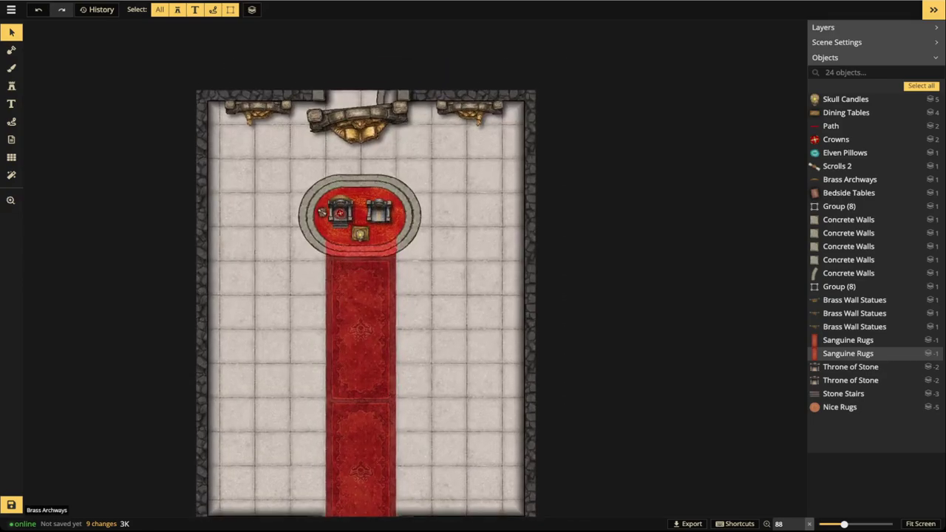
scroll(347, 236, "up", 6)
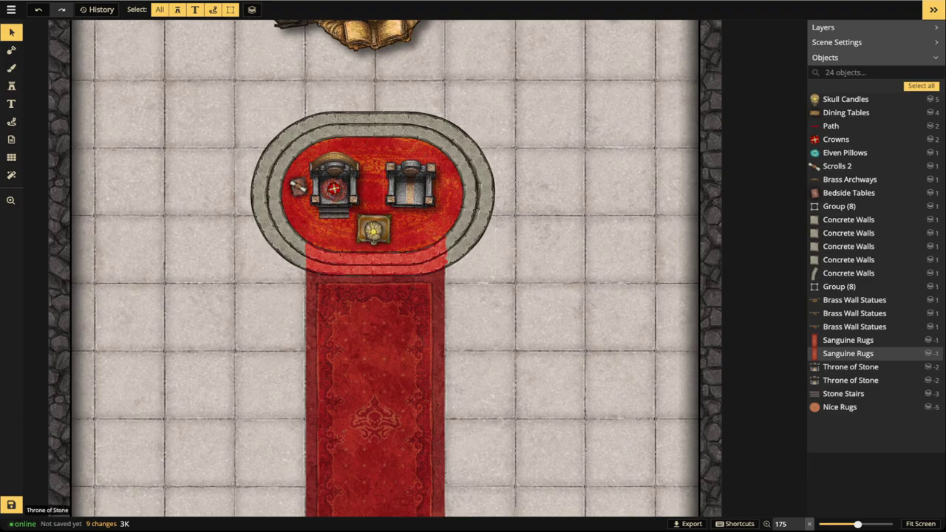
scroll(355, 151, "down", 2)
scroll(374, 296, "down", 2)
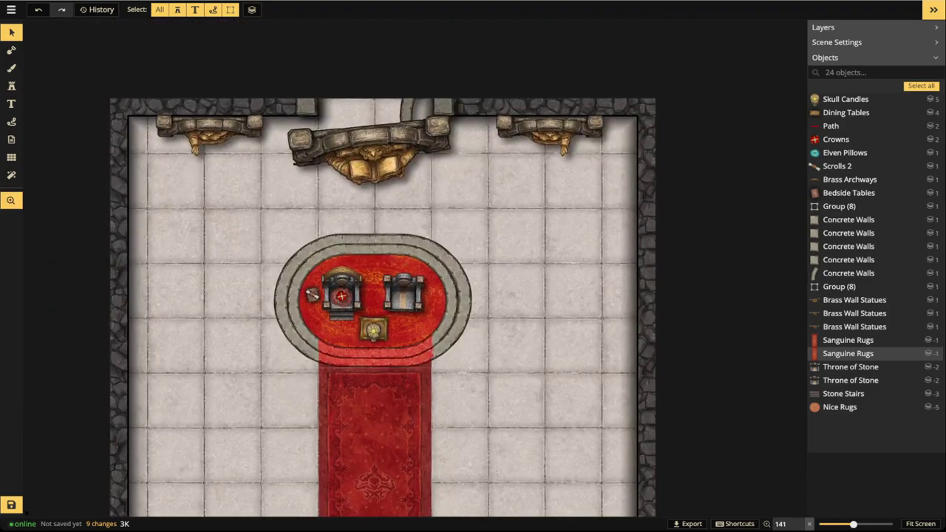
scroll(341, 296, "down", 3)
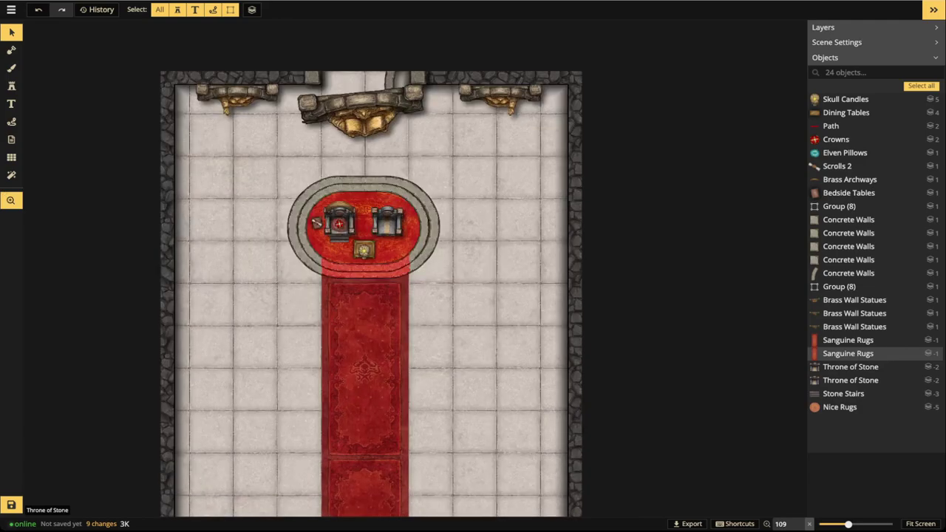
scroll(362, 181, "down", 1)
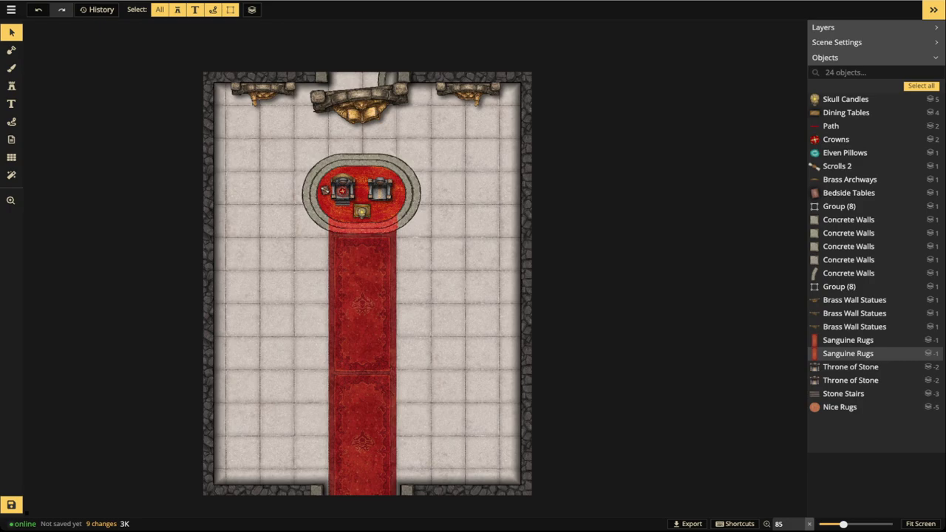
scroll(367, 283, "up", 3)
key("z")
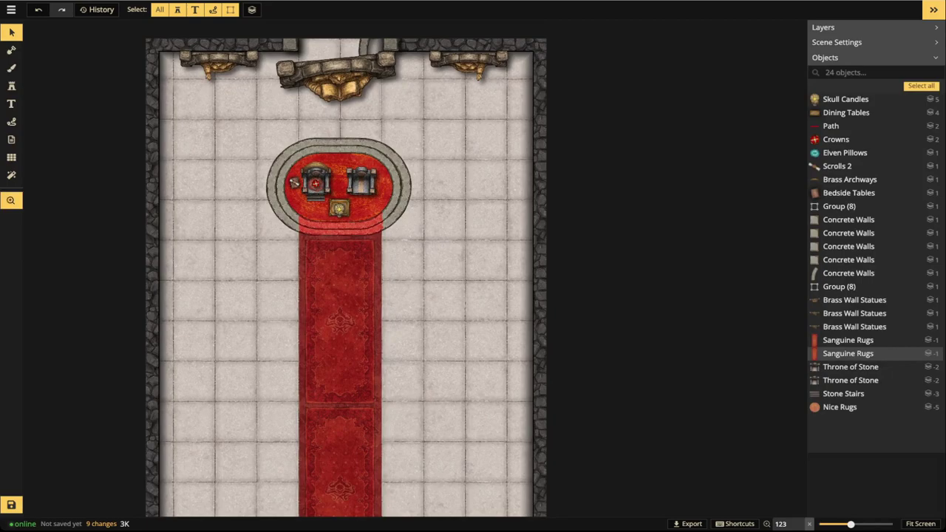
scroll(368, 284, "down", 2)
scroll(368, 283, "down", 1)
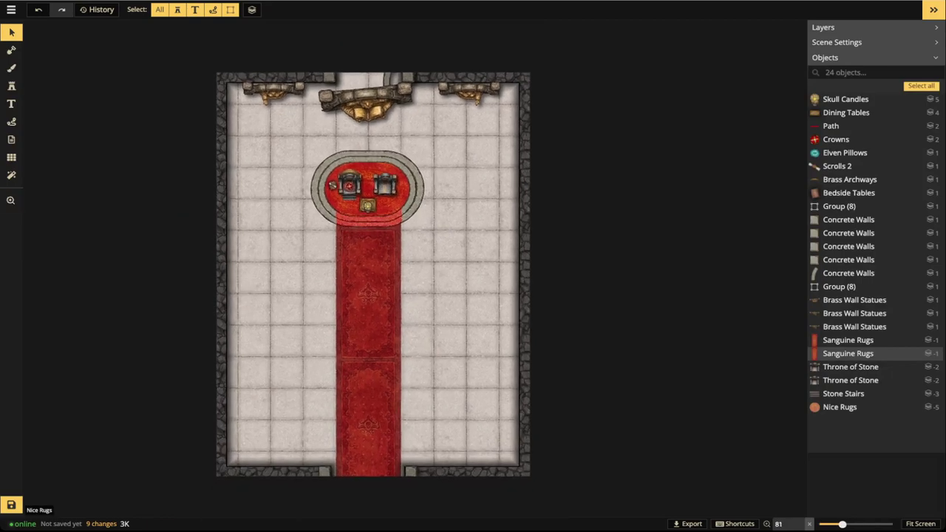
- Search the stamp catalog for windows, expand all variants, and choose the narrow Brass Glass Window from the Temple set
left_click(11, 86)
left_click(55, 77)
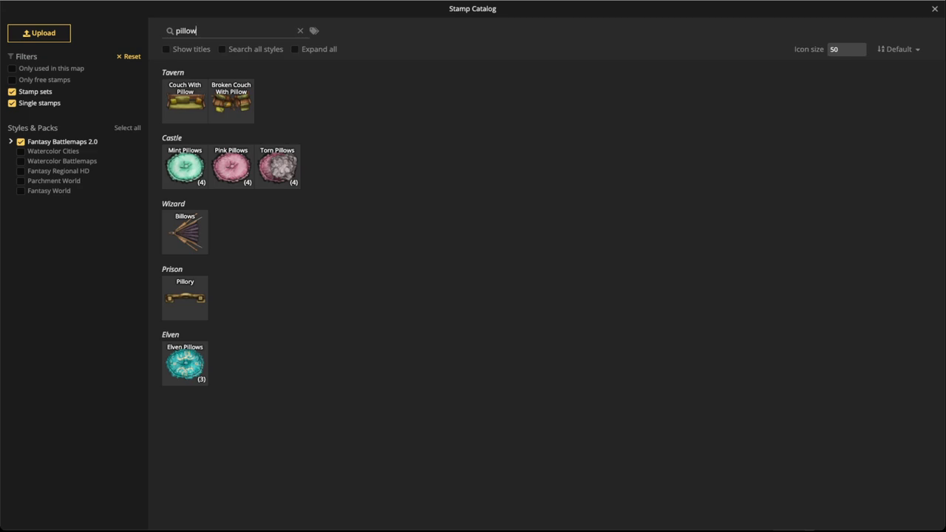
key("ctrl+a")
type("windows")
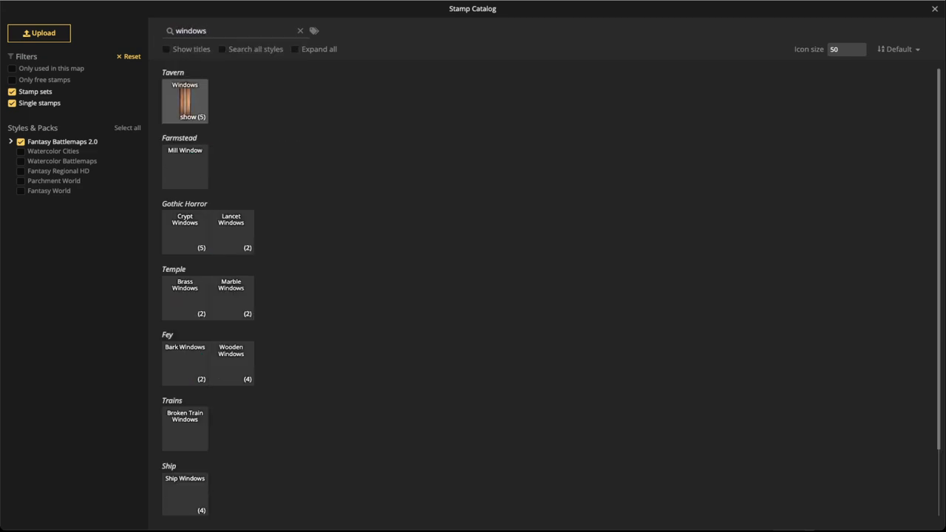
left_click(294, 49)
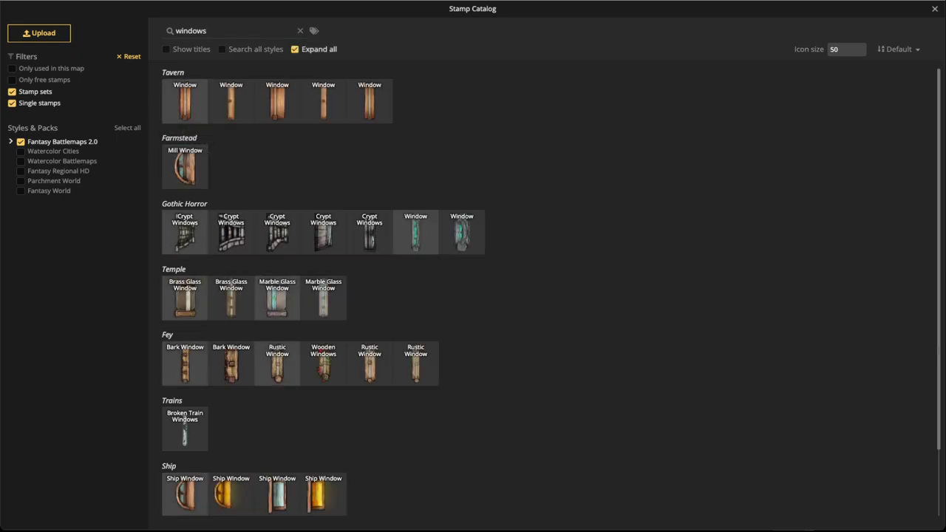
scroll(474, 296, "down", 1)
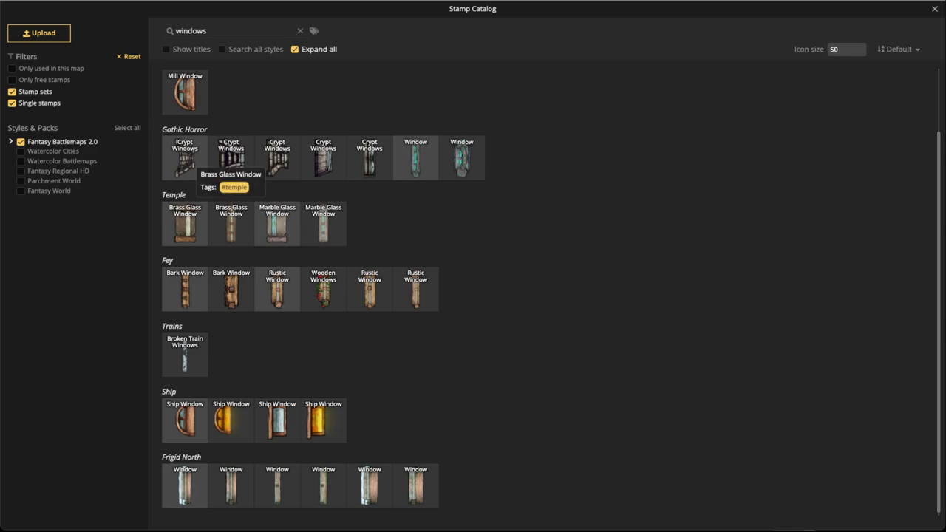
left_click(231, 225)
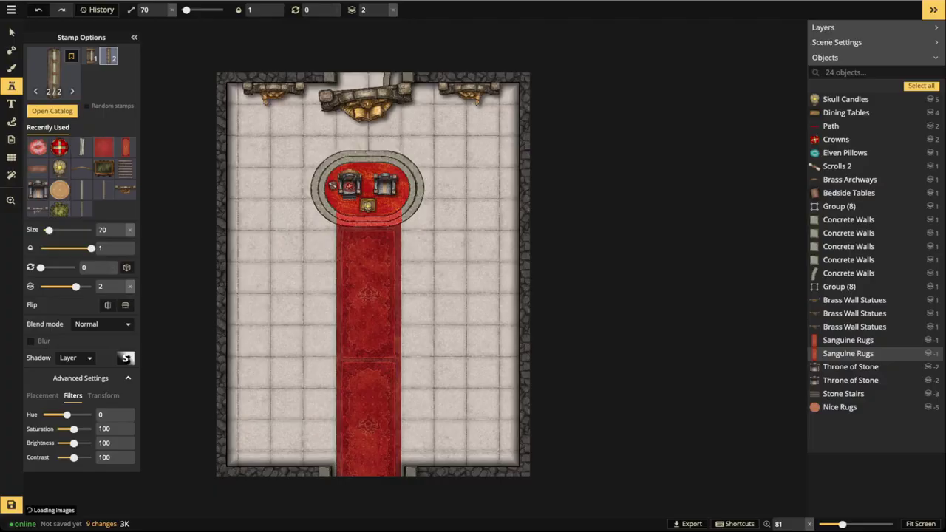
- Place a brass window at size 120 and layer 2 on the room's left wall, level with the throne platform
scroll(287, 205, "up", 2)
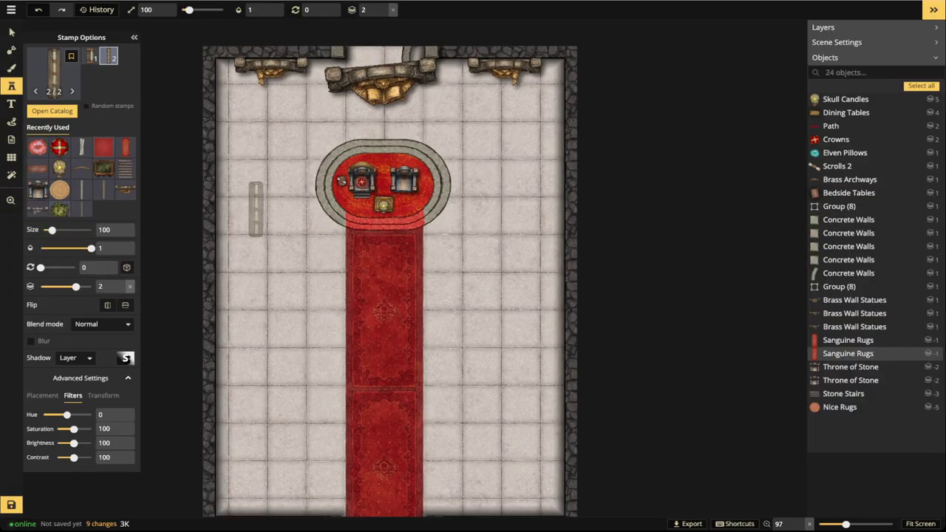
scroll(255, 207, "up", 4)
key("bracketright")
key("bracketright")
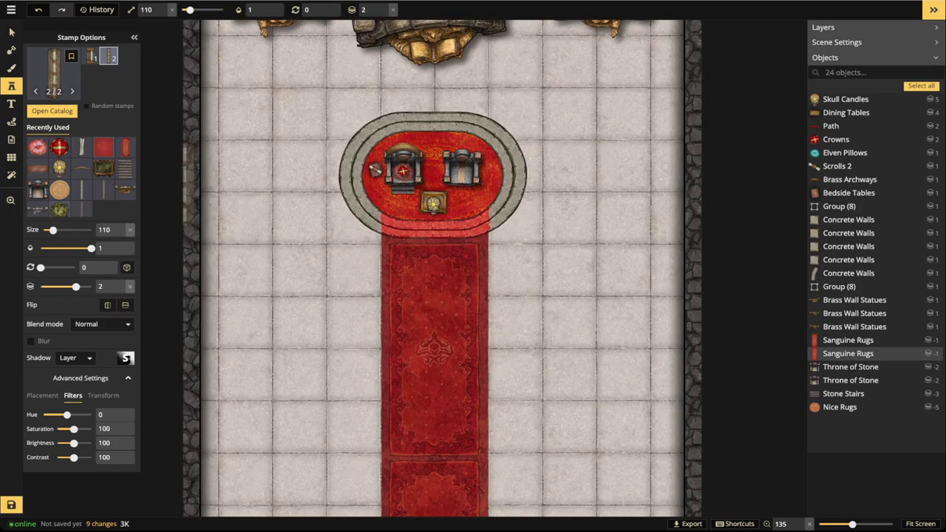
key("bracketleft")
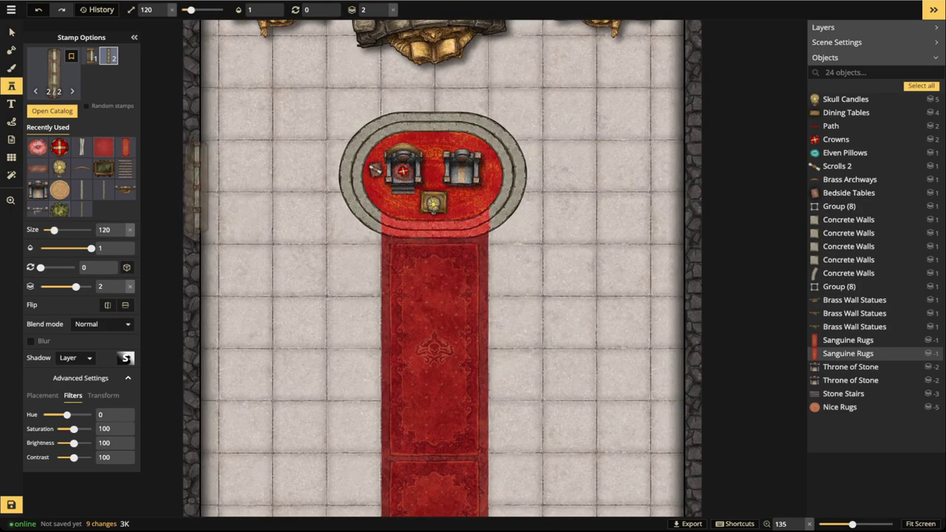
left_click(191, 188)
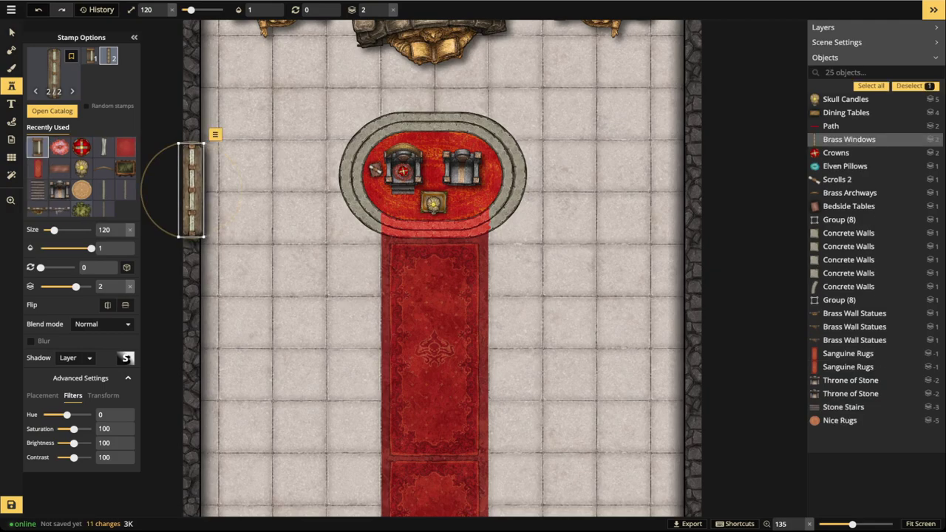
- Add two more brass windows to the left wall, one near its lower end and one midway between the others
scroll(191, 189, "down", 3)
left_click_drag(191, 189, 217, 158)
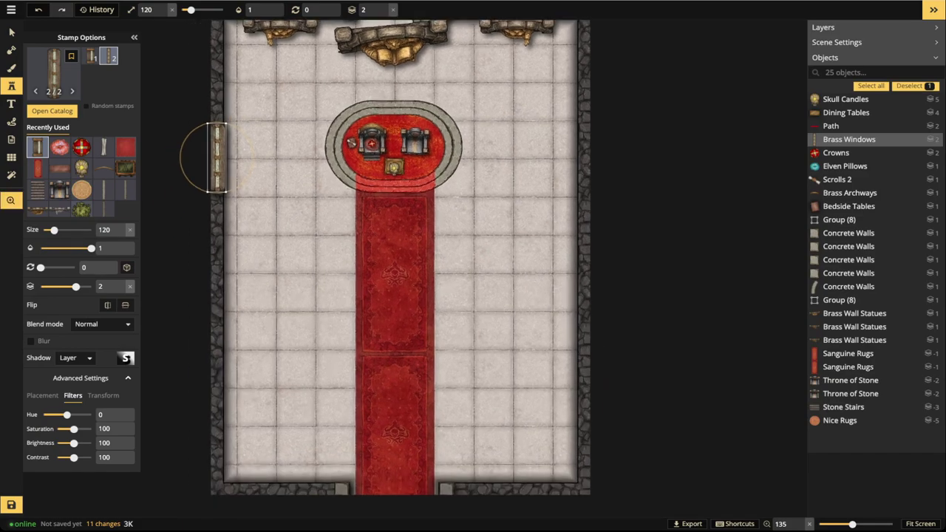
scroll(224, 159, "up", 1)
left_click(216, 157)
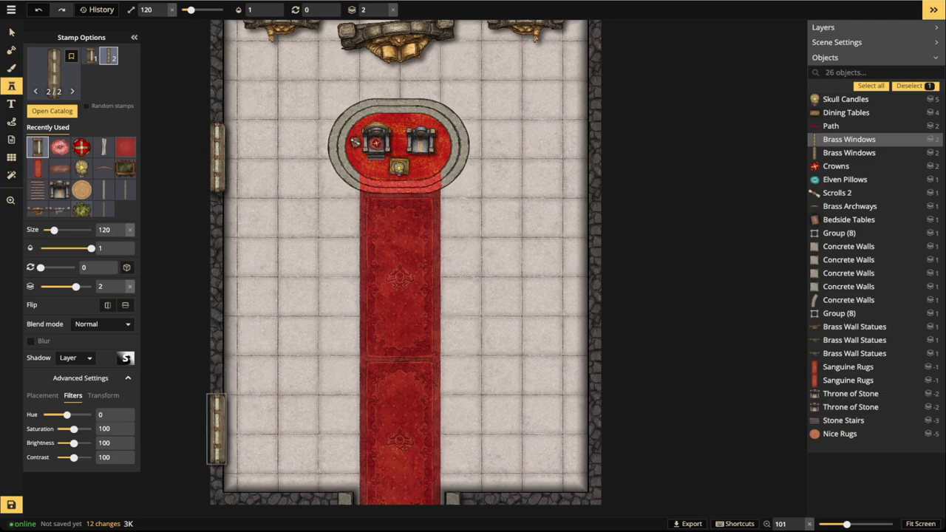
left_click_drag(216, 429, 217, 436)
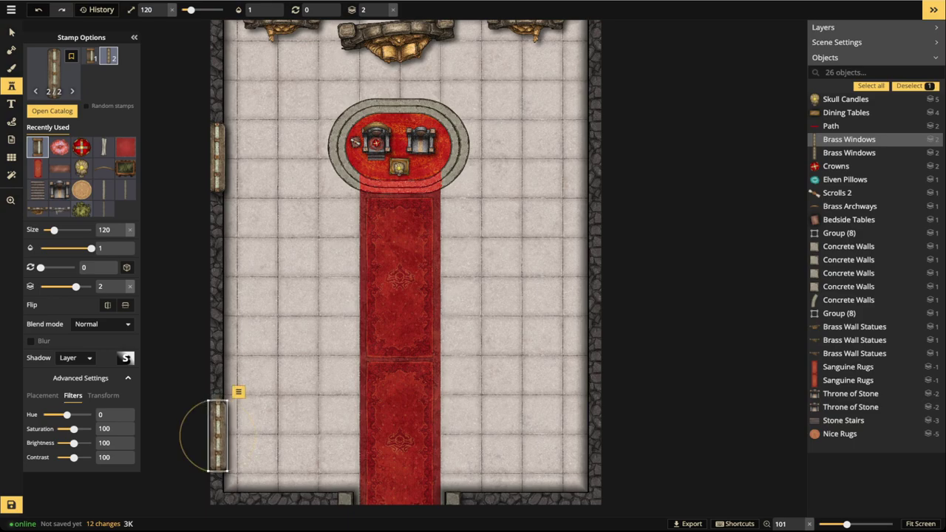
key("Escape")
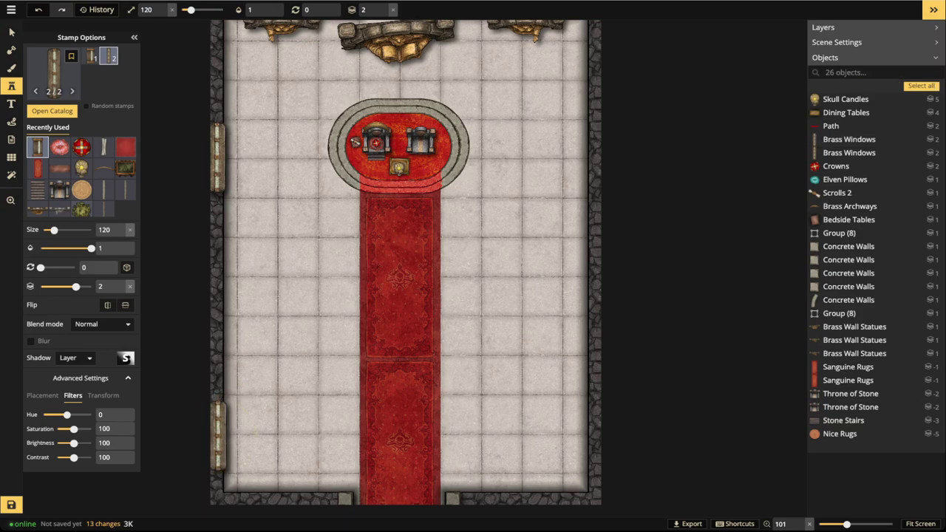
left_click(288, 321)
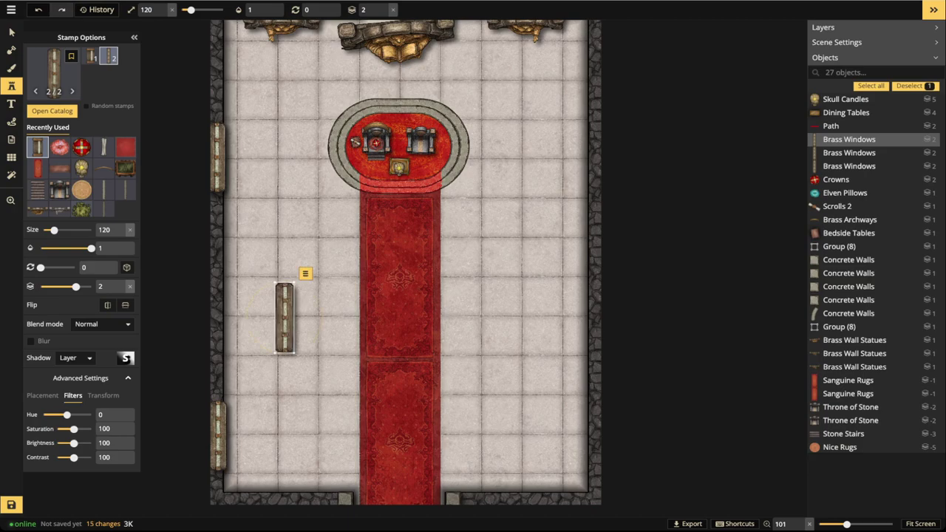
left_click_drag(288, 320, 216, 298)
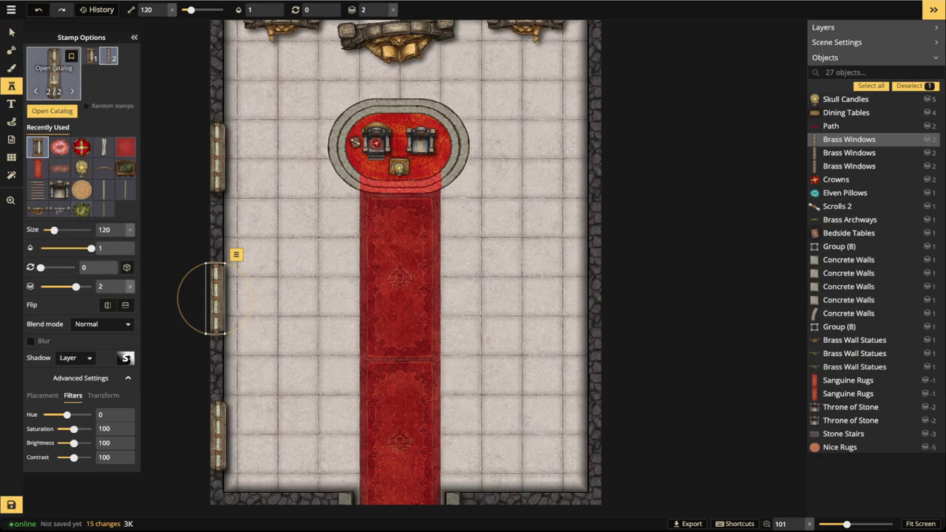
- Duplicate the three left-wall windows and align the copies on the right wall directly opposite the originals
left_click(11, 33)
left_click_drag(144, 119, 244, 419)
key("ctrl+c")
key("ctrl+v")
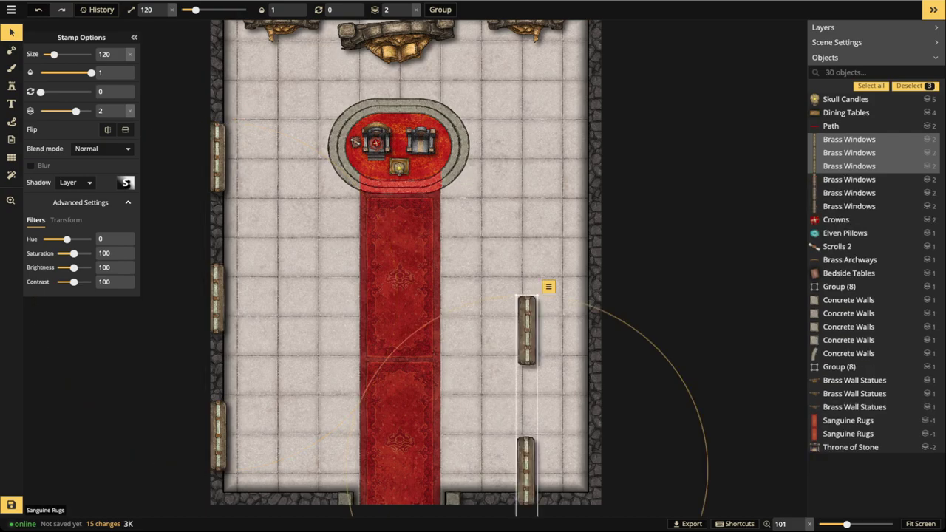
left_click_drag(526, 471, 595, 344)
left_click_drag(597, 321, 594, 300)
key("Right")
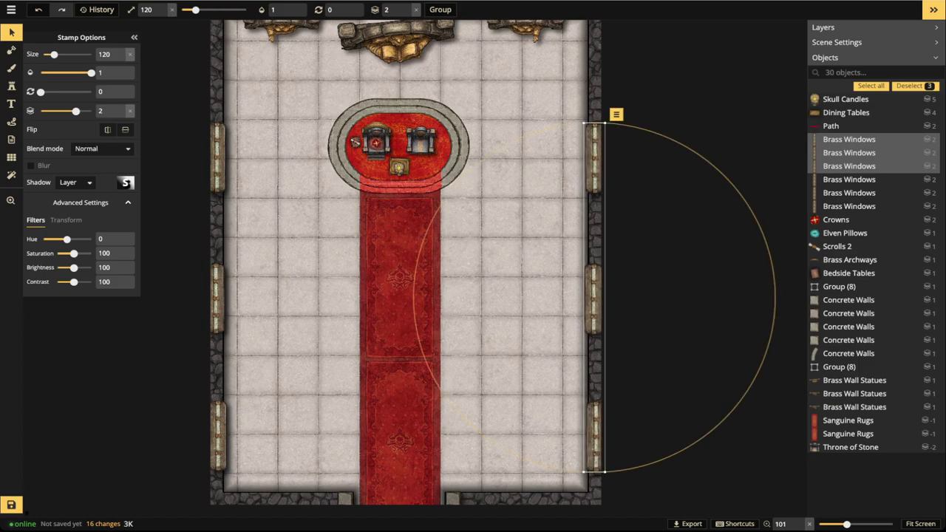
left_click(405, 295)
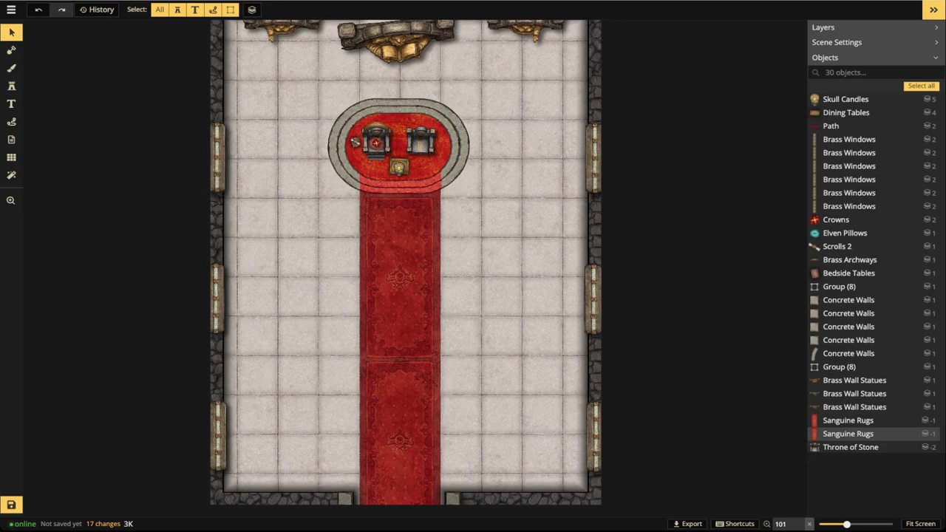
- Review the window placement along both side walls, checking the whole room and the open floor beside the carpet
scroll(508, 207, "up", 1)
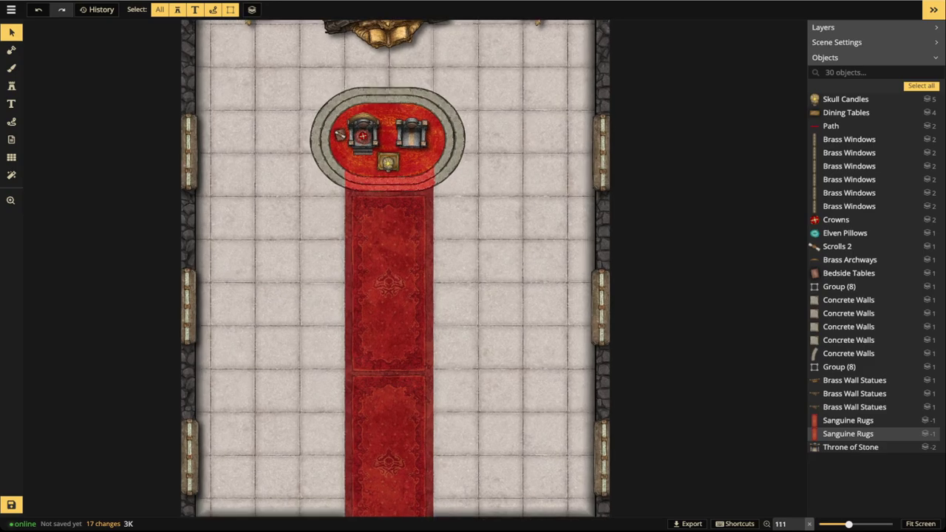
left_click_drag(474, 221, 454, 274)
left_click_drag(311, 333, 320, 275)
scroll(308, 311, "down", 2)
scroll(308, 310, "down", 1)
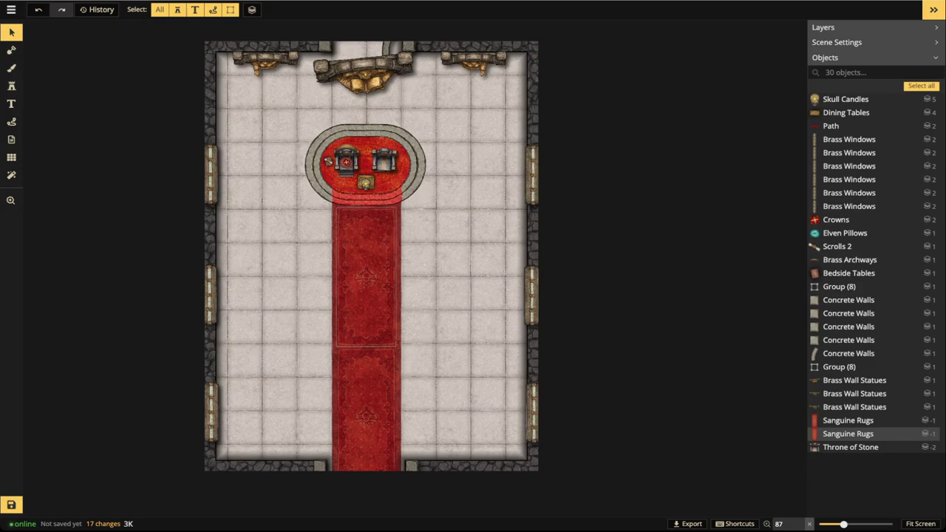
scroll(371, 268, "up", 7)
key("space")
left_click_drag(372, 267, 506, 268)
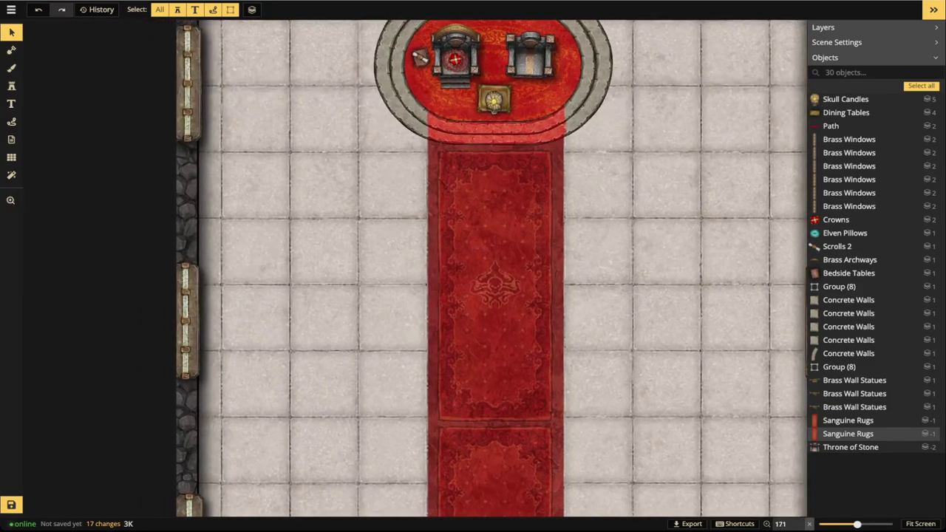
- Search the stamp catalog for pillars and choose the first Half Pillar from the Gothic Horror set
left_click(11, 85)
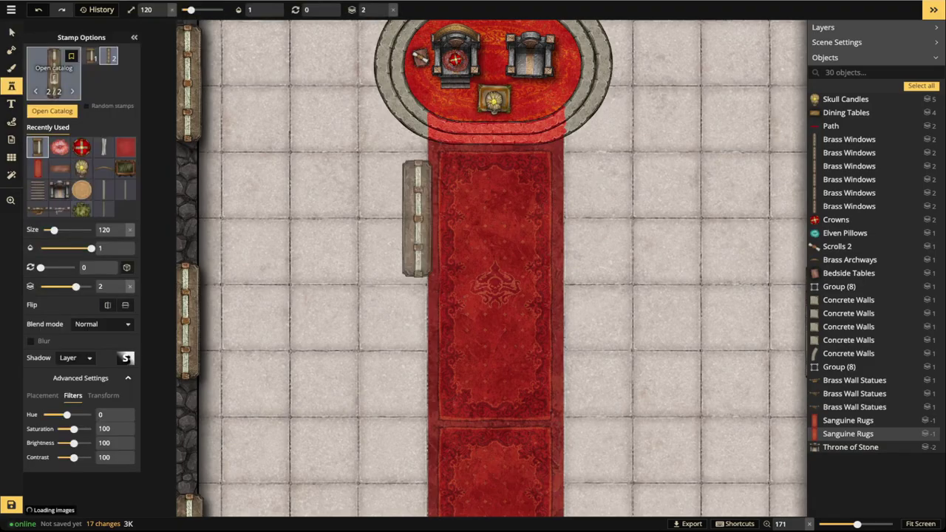
left_click(54, 70)
double_click(191, 31)
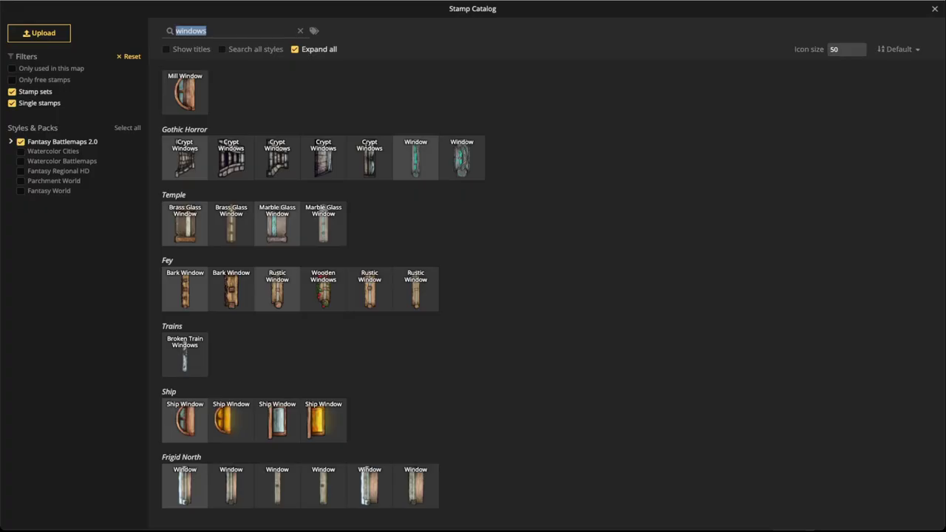
type("p")
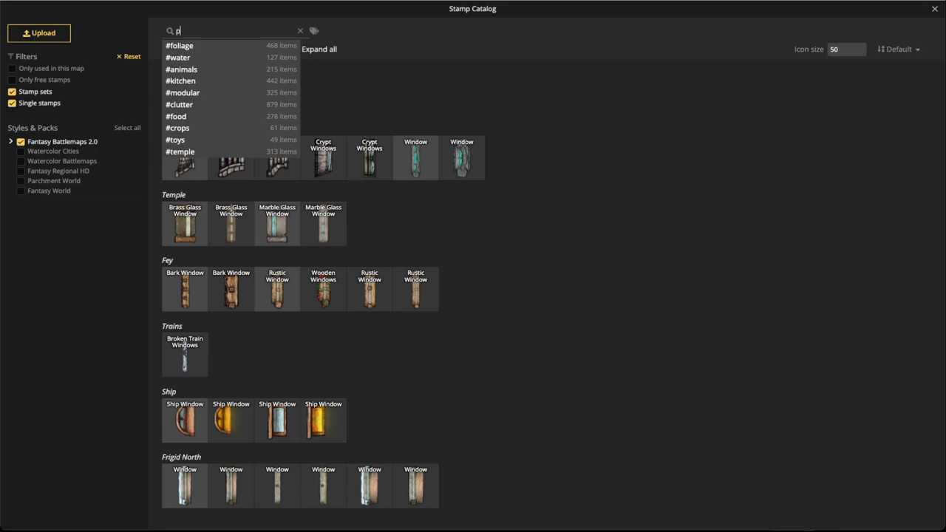
type("illars")
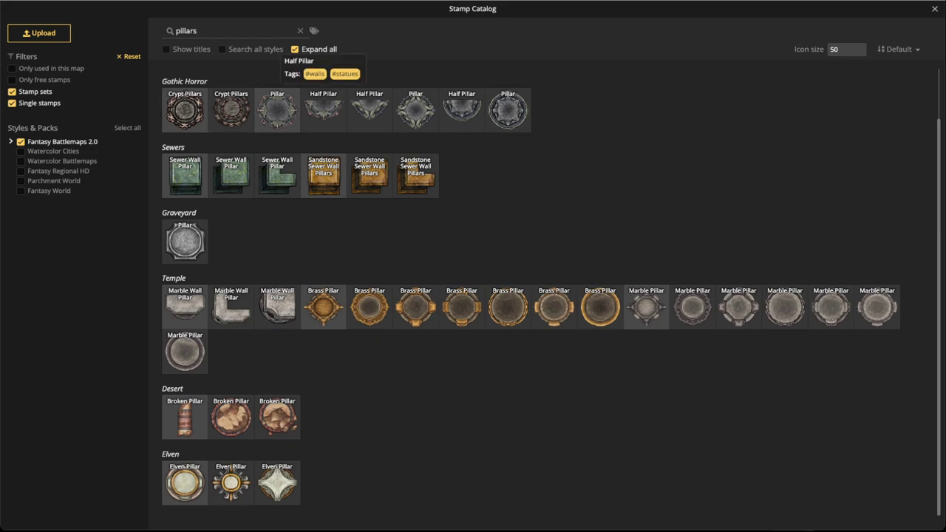
left_click(323, 109)
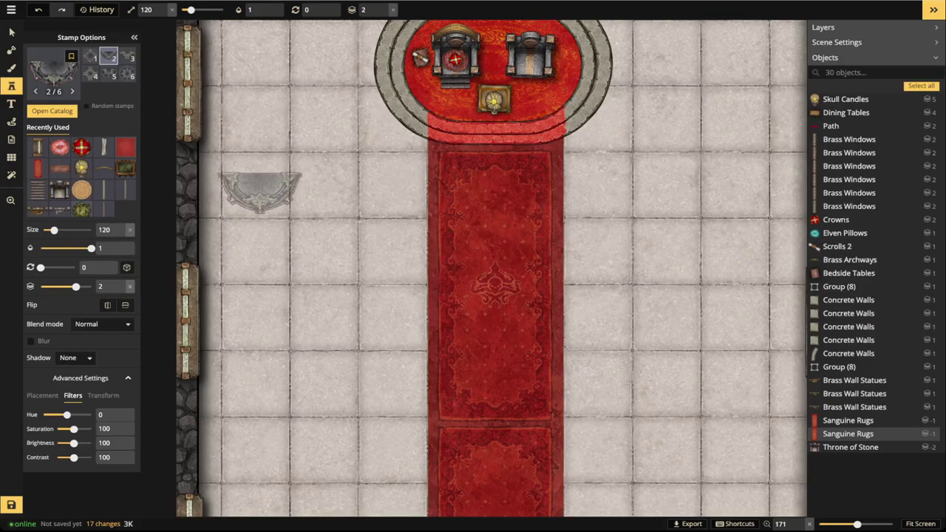
- Switch the pillar stamp to the round variant and place it at size 100 with 315° rotation on the floor left of the carpet
scroll(276, 202, "down", 1)
scroll(257, 199, "down", 5)
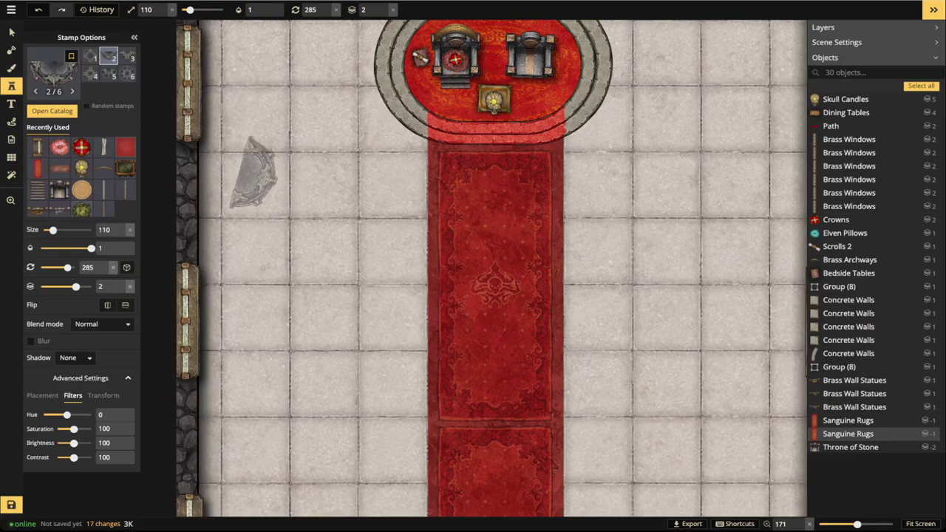
left_click(90, 57)
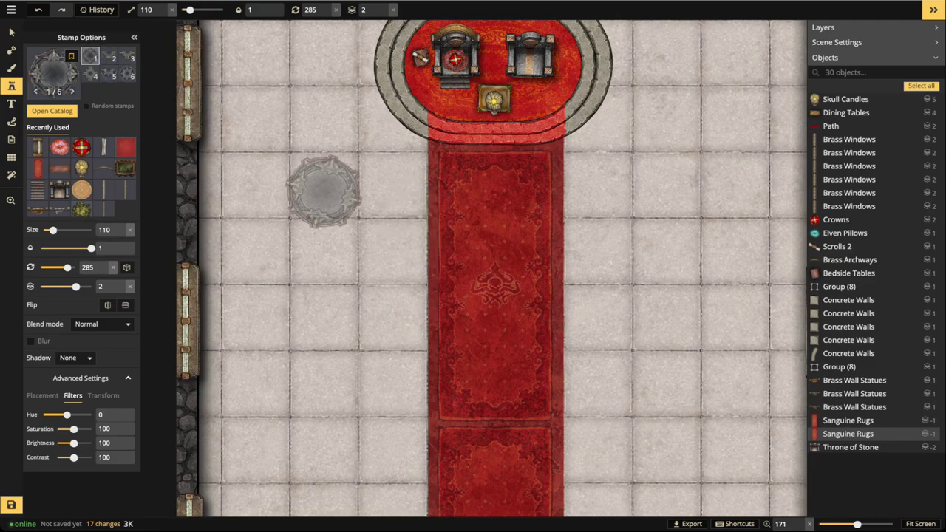
scroll(325, 187, "up", 3)
scroll(325, 187, "down", 1)
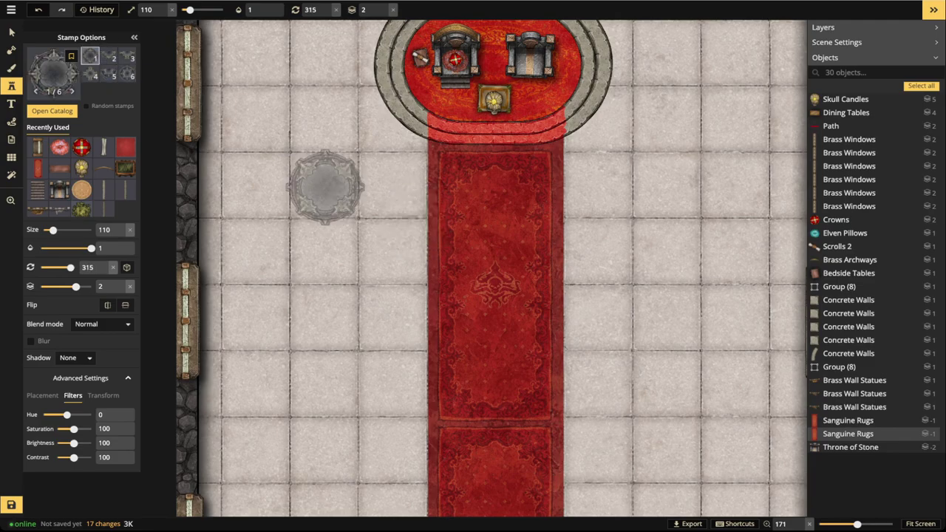
scroll(326, 184, "down", 1)
scroll(325, 185, "down", 1)
scroll(326, 185, "down", 3)
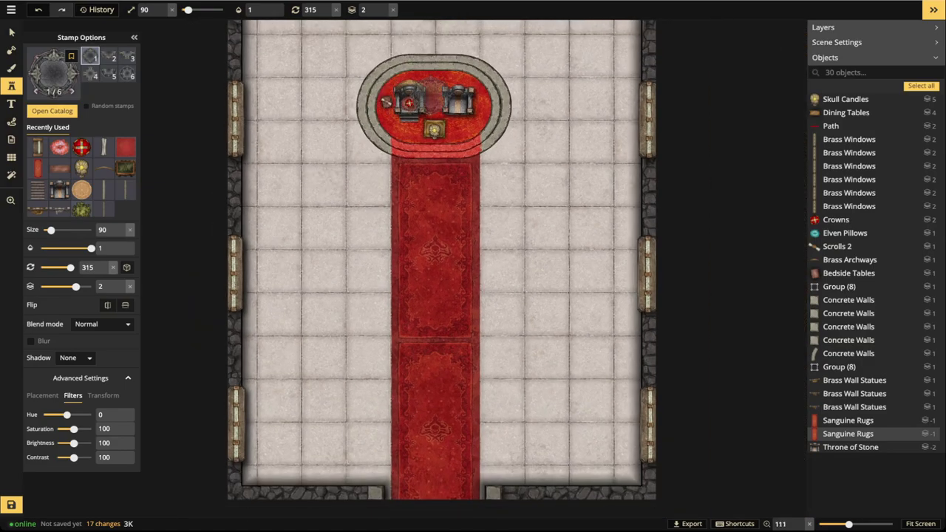
scroll(433, 96, "up", 2)
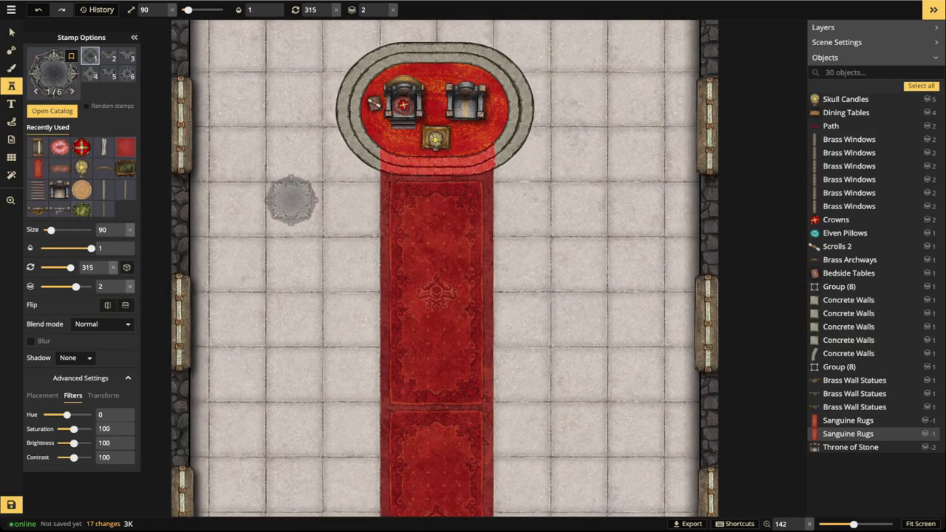
scroll(291, 209, "up", 1)
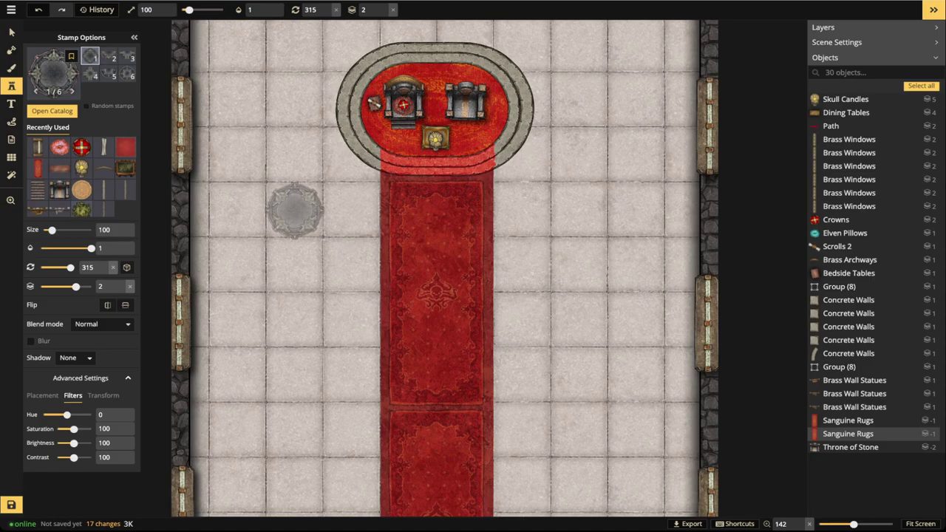
left_click(294, 210)
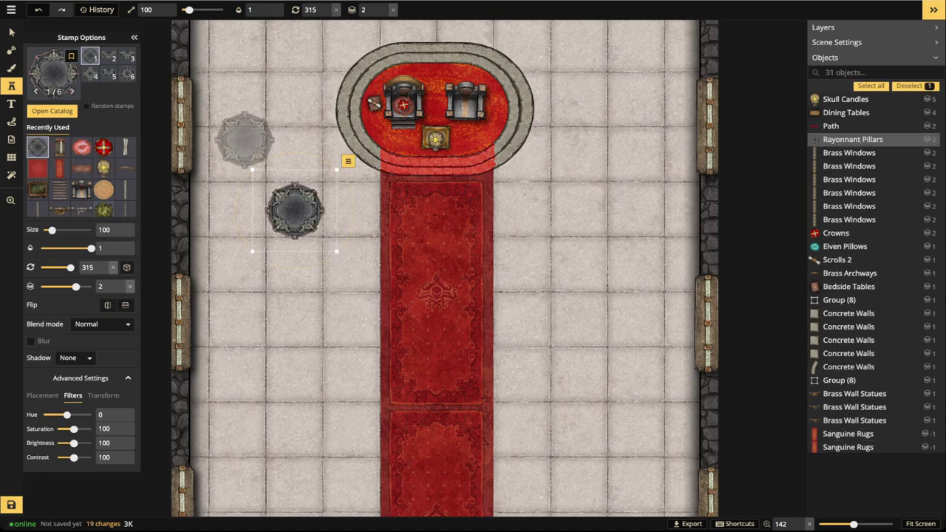
- Reduce the placed round pillar to size 60 and reposition it slightly up and to the left
scroll(294, 211, "down", 3)
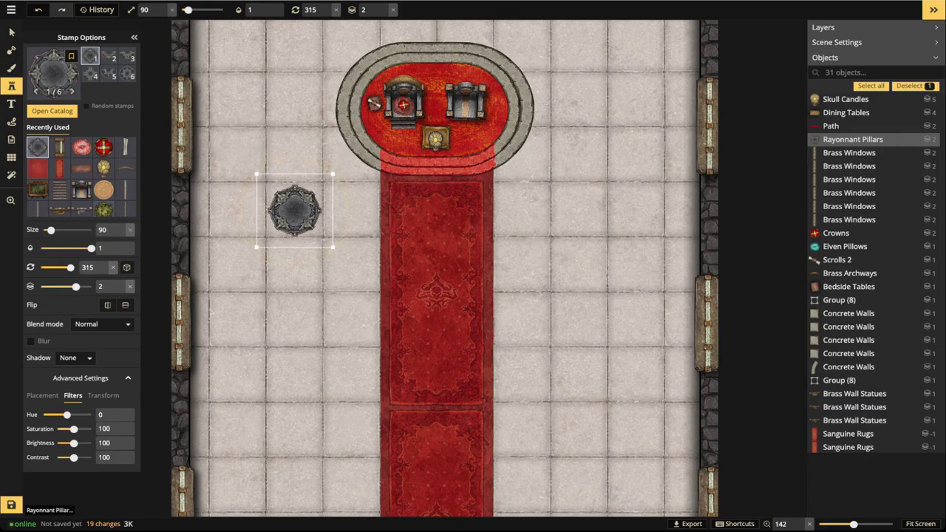
scroll(286, 205, "up", 5)
scroll(289, 206, "down", 1)
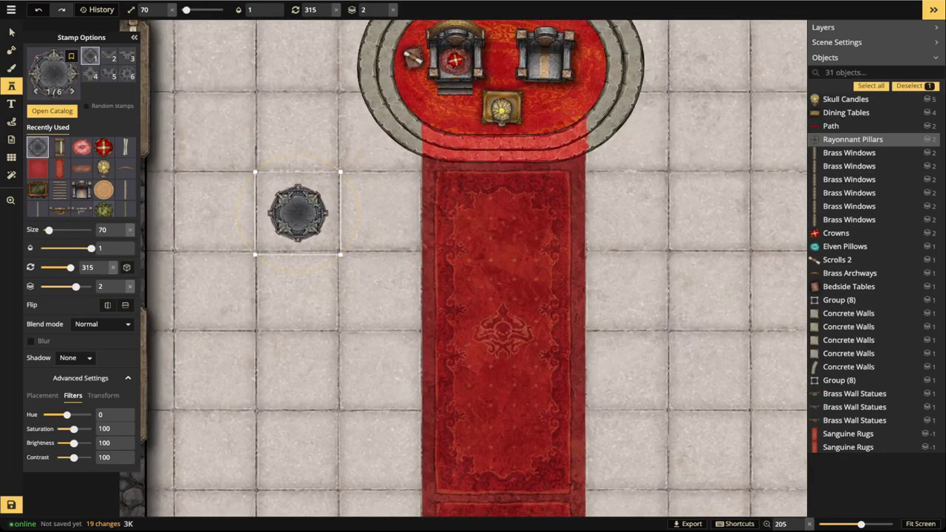
scroll(295, 211, "down", 1)
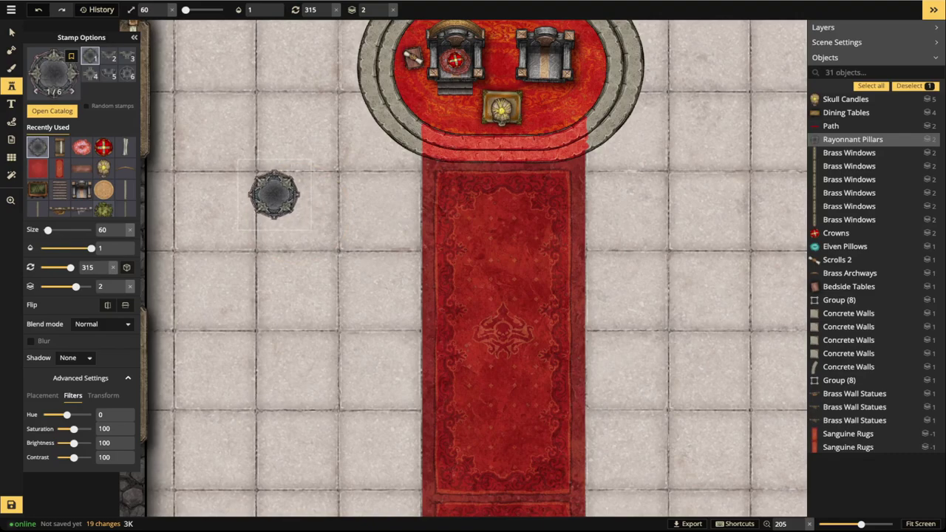
scroll(277, 194, "up", 1)
left_click(281, 196)
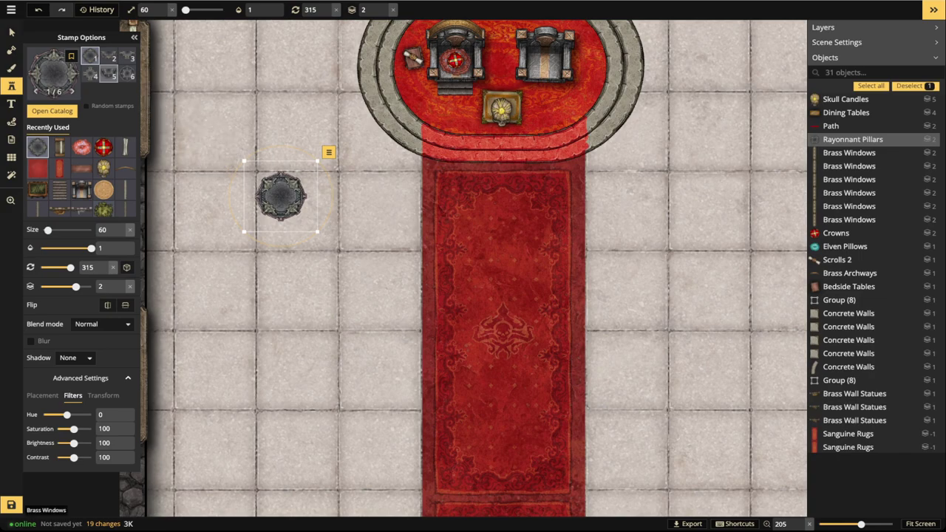
- Place two half pillars at size 70 with 270° rotation against the left wall between the upper and middle windows, adjusting the upper one
left_click(109, 57)
key("space")
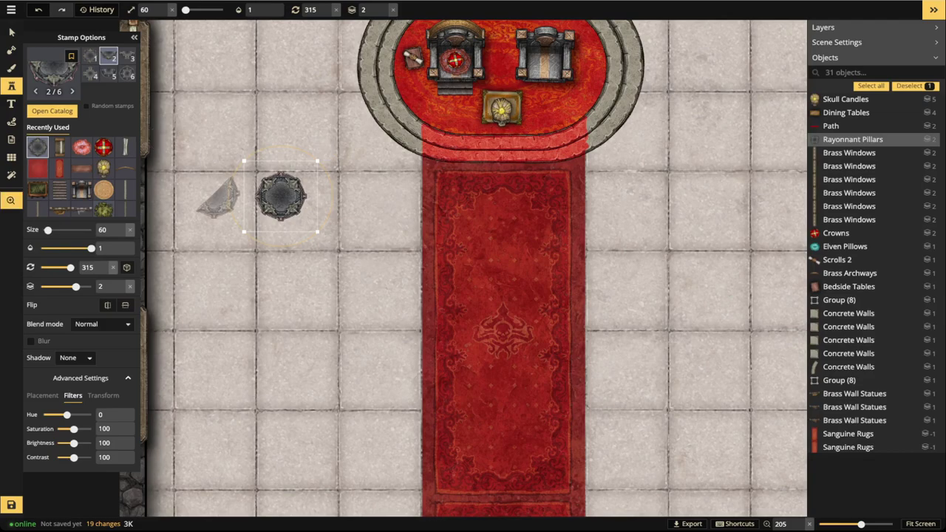
left_click_drag(220, 196, 394, 188)
key("Escape")
key("]")
scroll(341, 215, "down", 3)
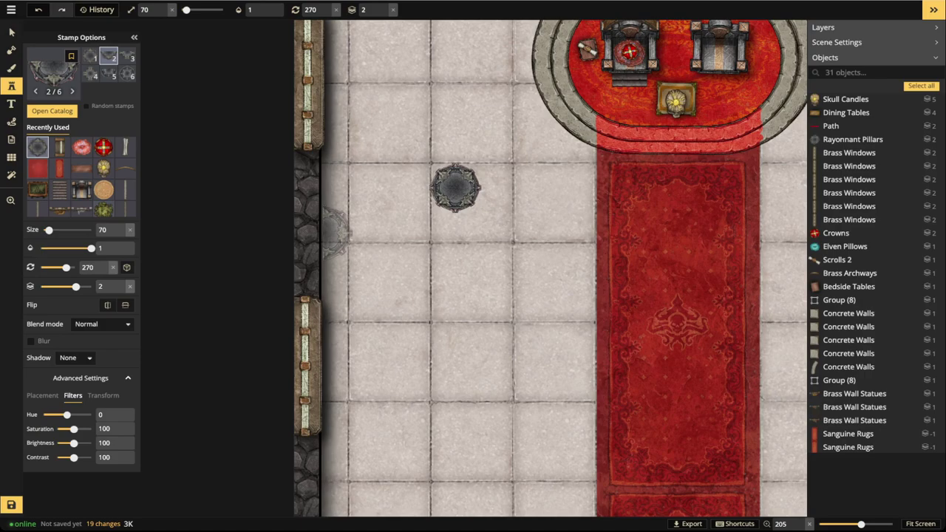
left_click(336, 214)
left_click_drag(336, 215, 334, 196)
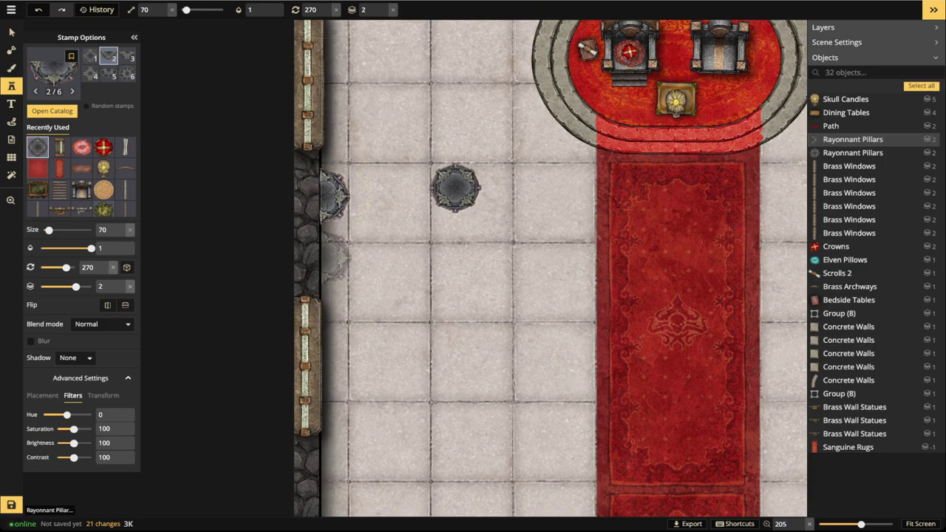
left_click(337, 259)
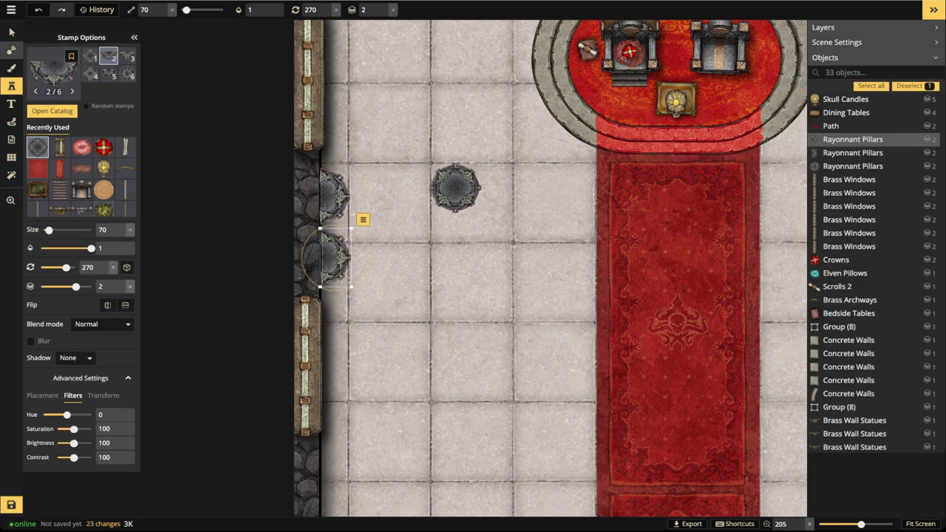
left_click(11, 33)
left_click(334, 192, "shift")
left_click(334, 194)
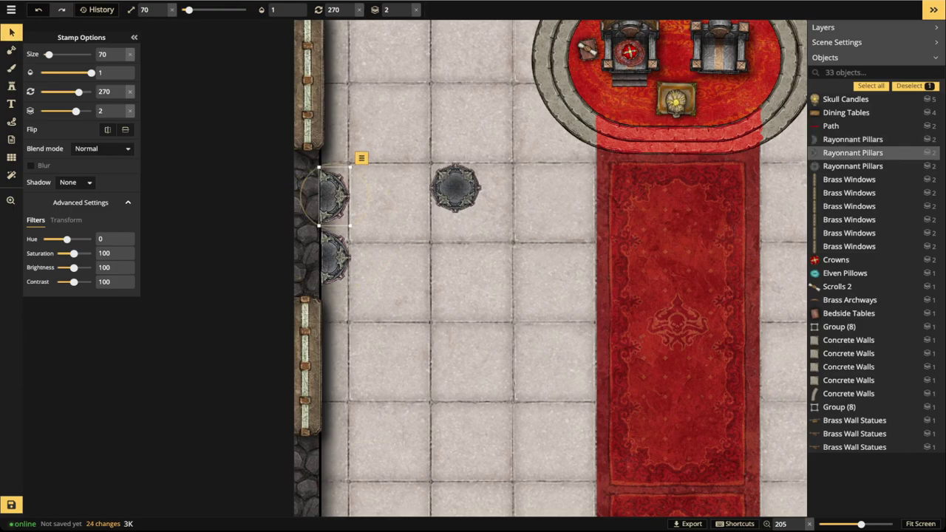
- Duplicate the freestanding round pillar directly below itself and align the pair with the two half pillars on the left wall
left_click(455, 188)
scroll(456, 187, "down", 4)
key("space")
left_click_drag(456, 188, 391, 189)
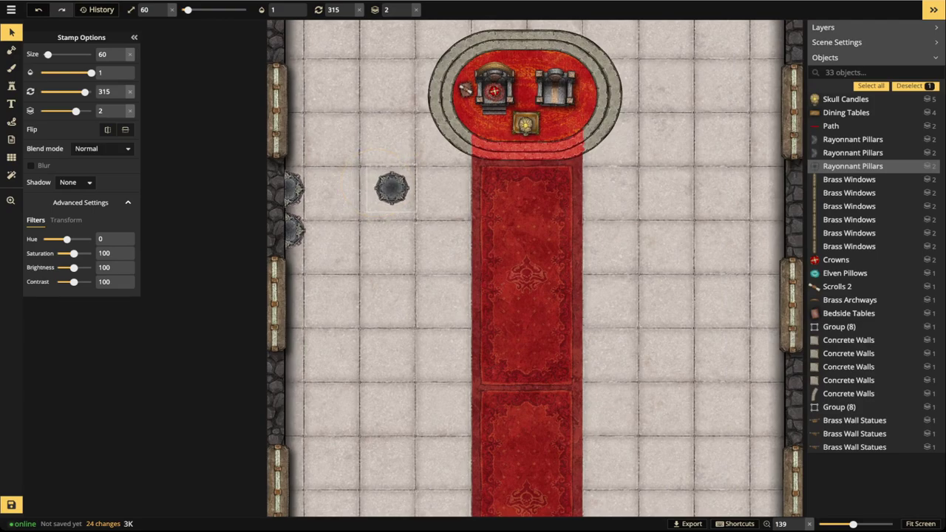
key("ctrl+v")
left_click_drag(384, 243, 392, 227)
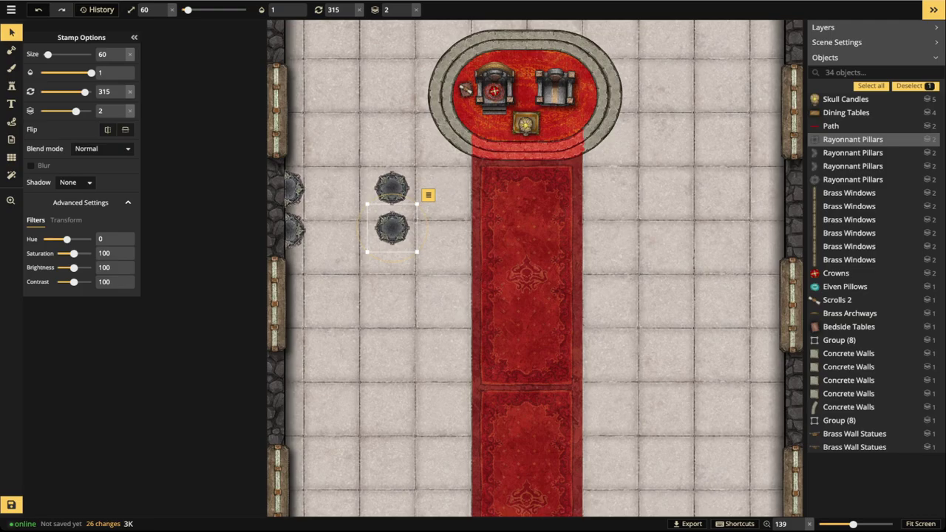
left_click(392, 188, "shift")
left_click_drag(392, 188, 396, 190)
scroll(323, 196, "down", 5)
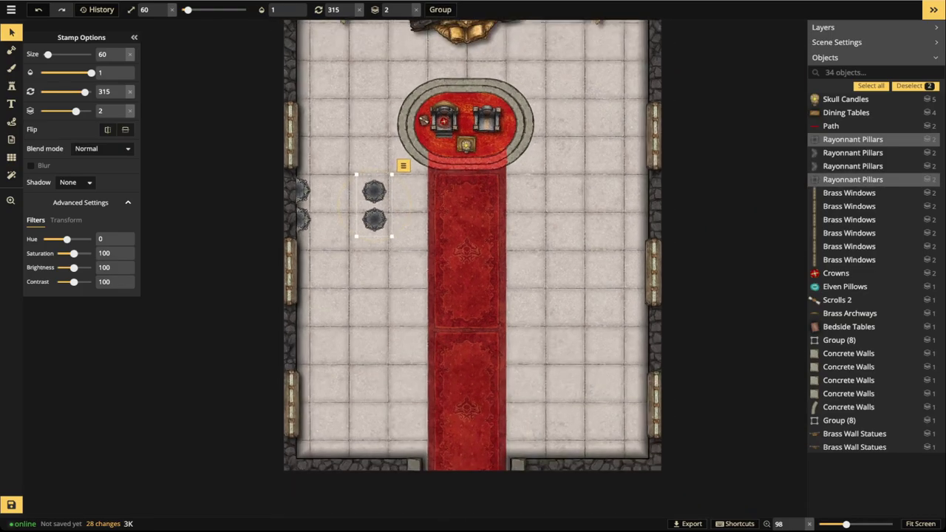
- Delete both freestanding round pillars from the floor left of the carpet
key("Escape")
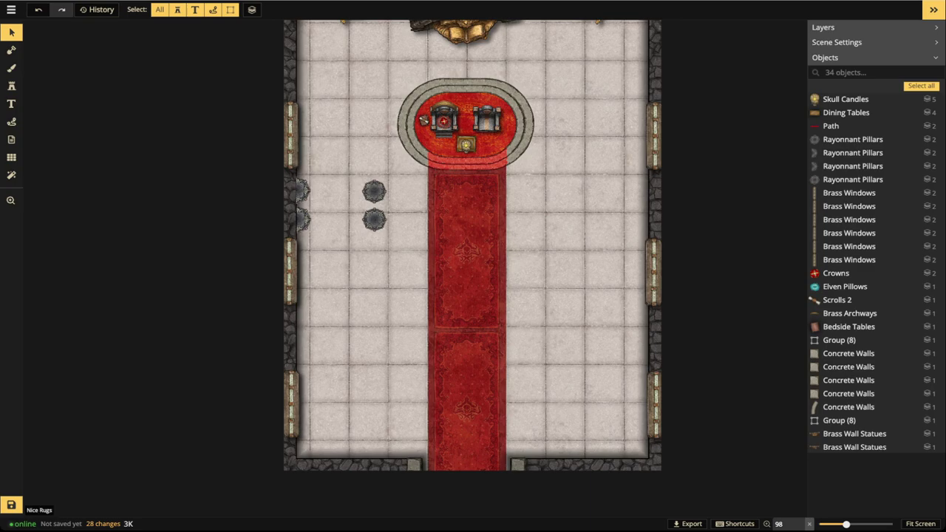
left_click_drag(356, 170, 377, 233)
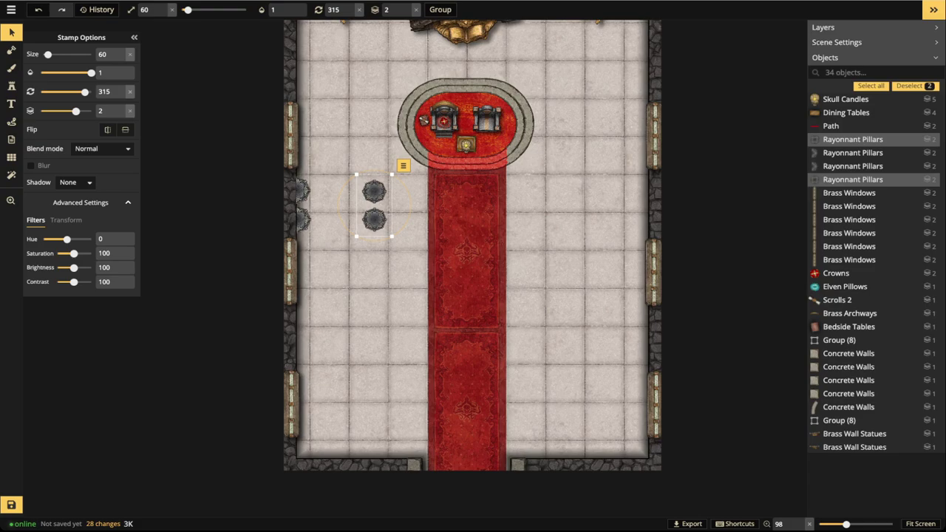
key("Delete")
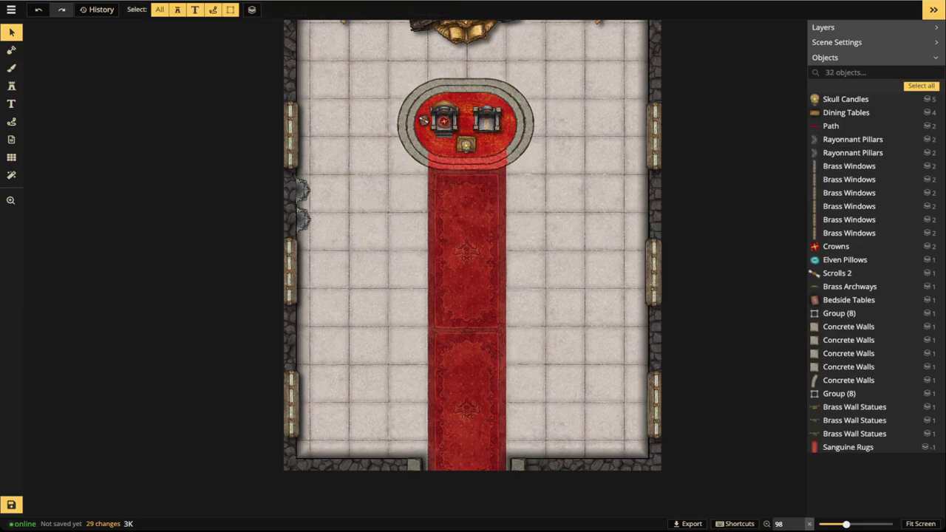
- Duplicate the pair of Rayonnant half pillars and place the copy on the left wall between the middle and lowest windows
scroll(301, 218, "up", 2)
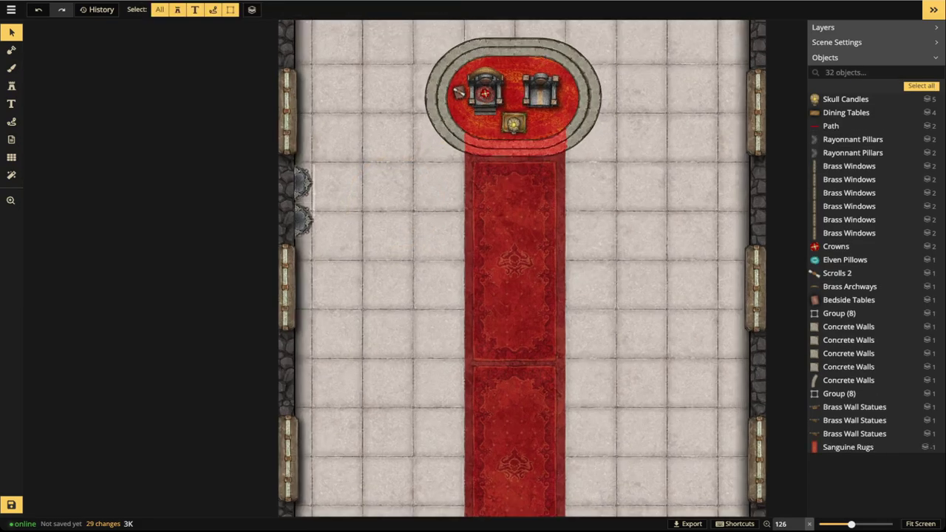
left_click(304, 183)
left_click(303, 220, "shift")
key("ctrl+c")
key("ctrl+v")
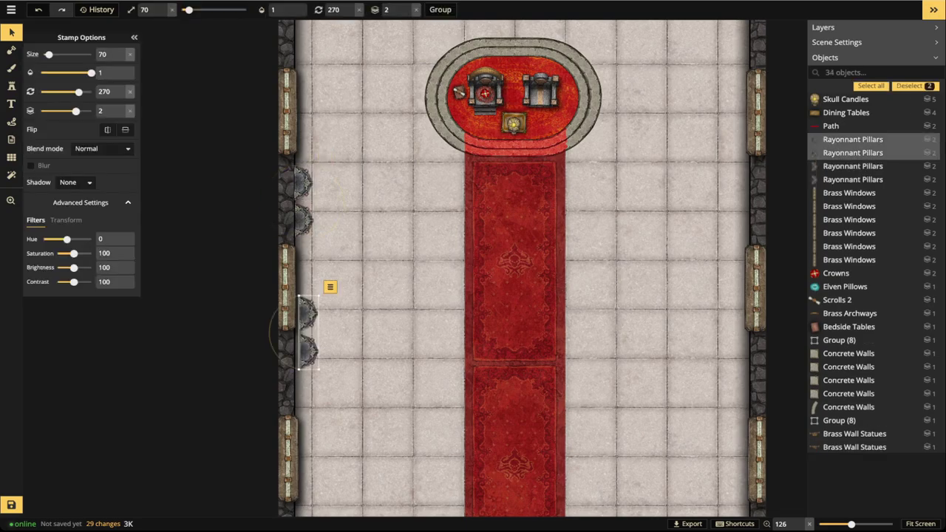
left_click_drag(309, 332, 303, 373)
- Copy all four half pillars on the left wall and paste the copies in the room's right half
left_click_drag(325, 156, 308, 401)
key("ctrl+c")
key("ctrl+v")
left_click_drag(678, 401, 544, 312)
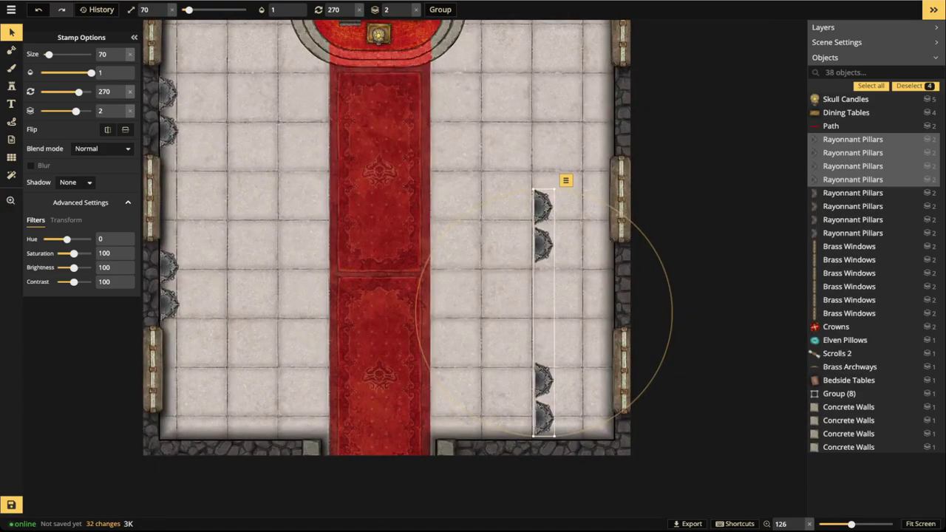
- Flip the four pasted half pillars to face into the room and align them against the right wall between the windows
left_click(108, 130)
left_click(107, 130)
left_click(125, 130)
left_click_drag(545, 245, 607, 133)
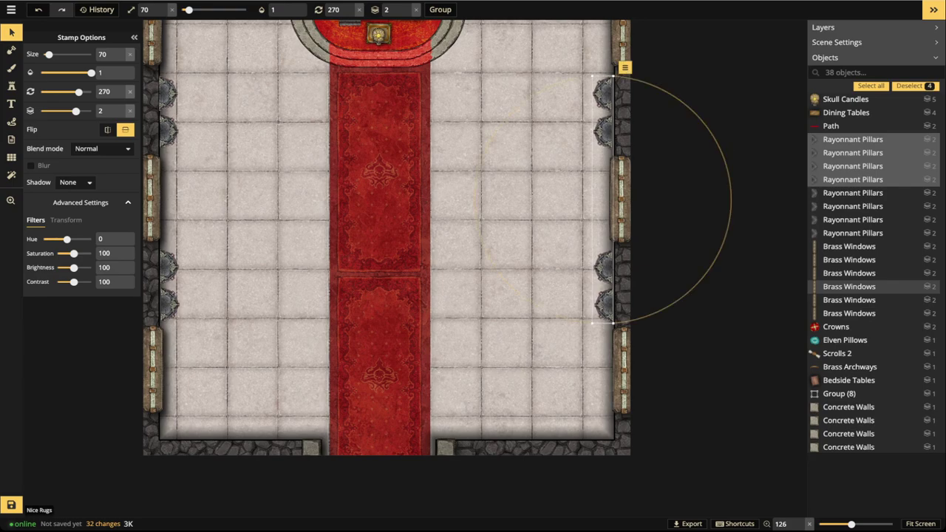
left_click(396, 200)
scroll(397, 200, "down", 6)
left_click_drag(396, 200, 406, 300)
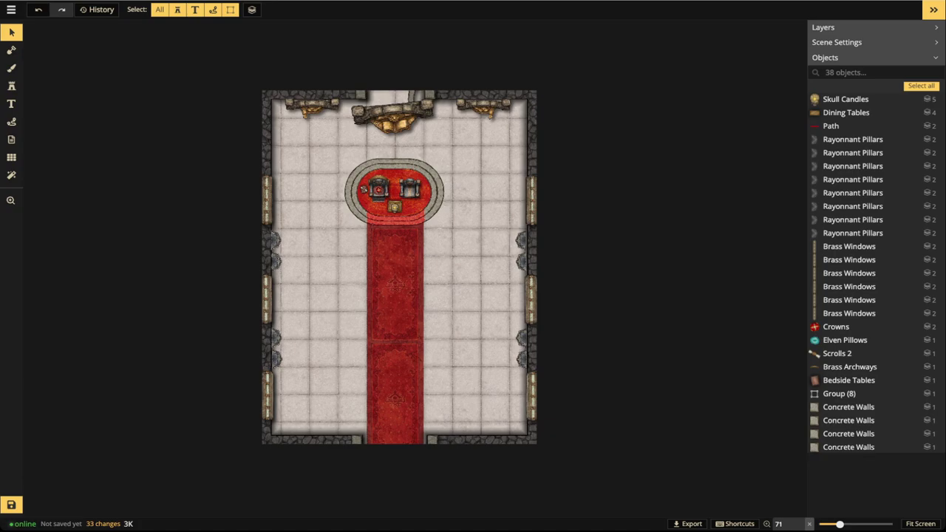
- Place a full Rayonnant pillar stamp at size 70 over the room's lower-left wall corner
scroll(240, 375, "up", 4)
left_click(11, 86)
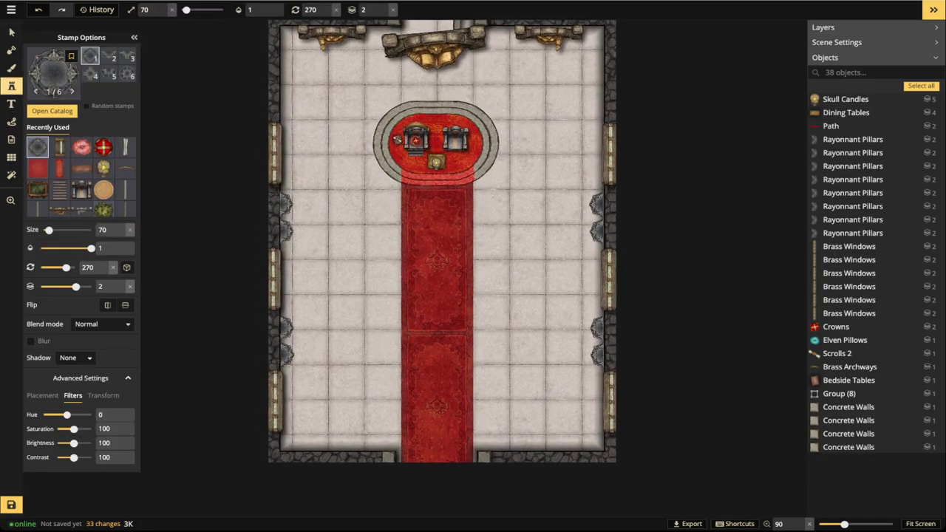
left_click(54, 74)
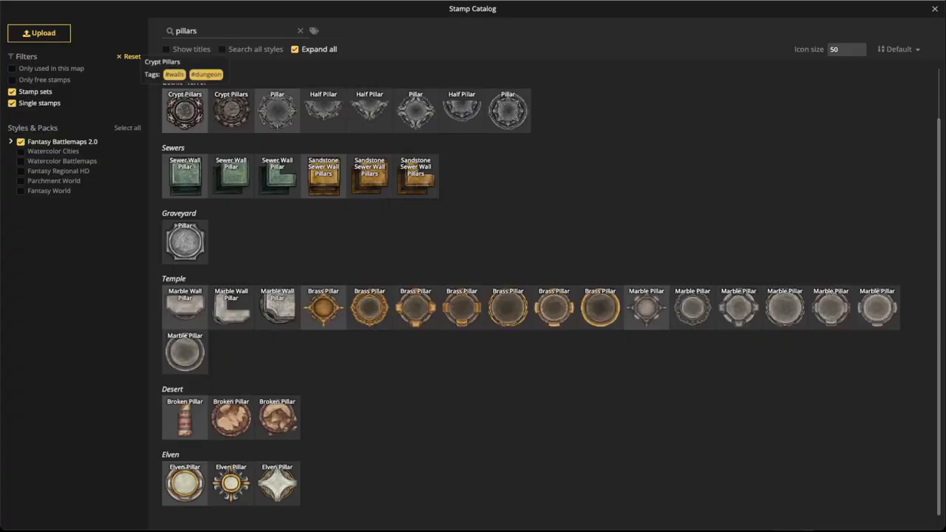
left_click(185, 111)
scroll(313, 363, "up", 3)
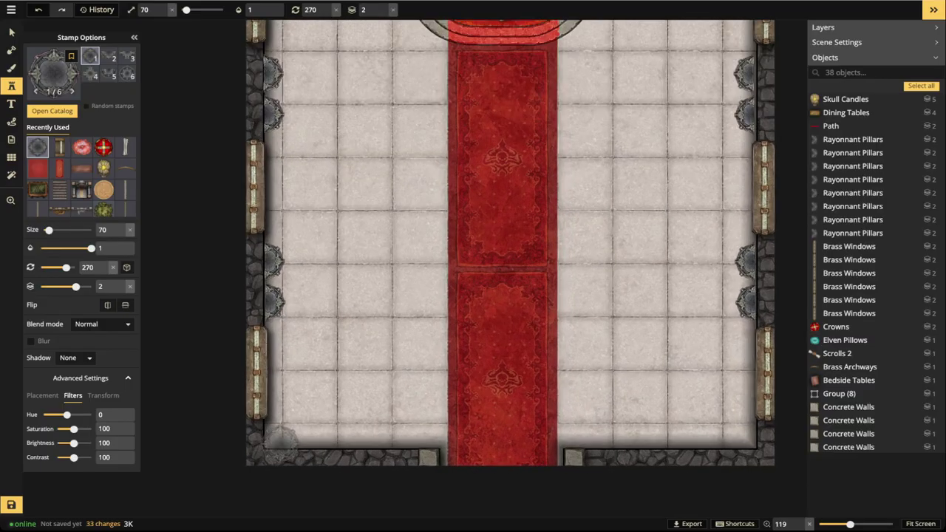
scroll(303, 429, "up", 2)
left_click(265, 444)
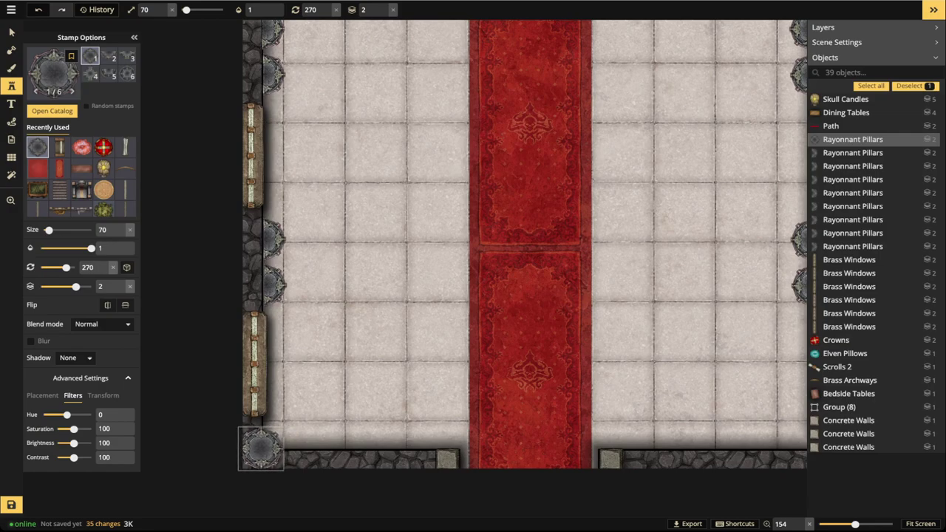
left_click(260, 449)
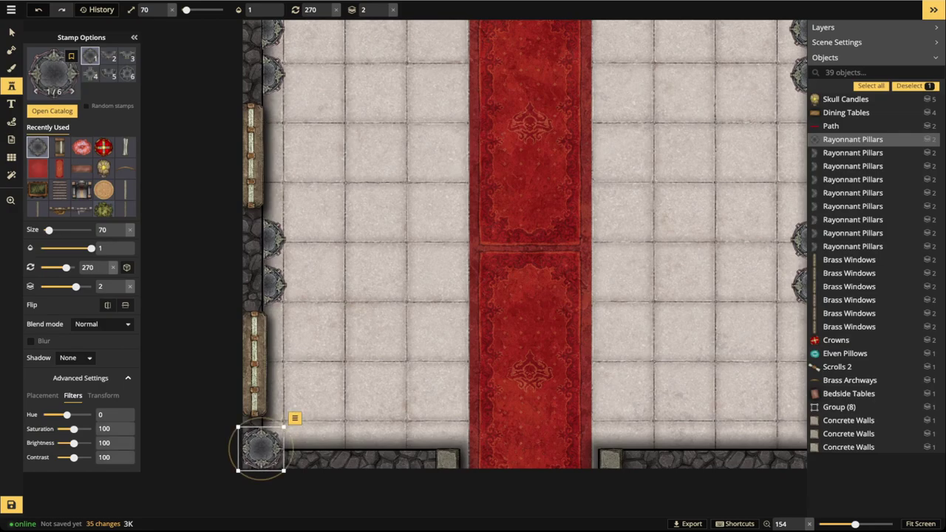
left_click_drag(261, 448, 263, 448)
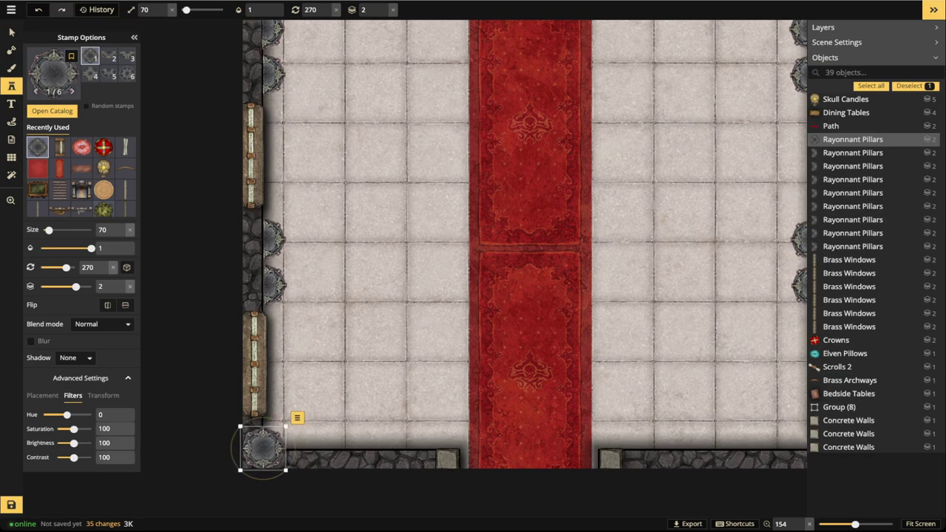
- Try flattening the corner pillar to the foreground, and undo the flattening
left_click(297, 417)
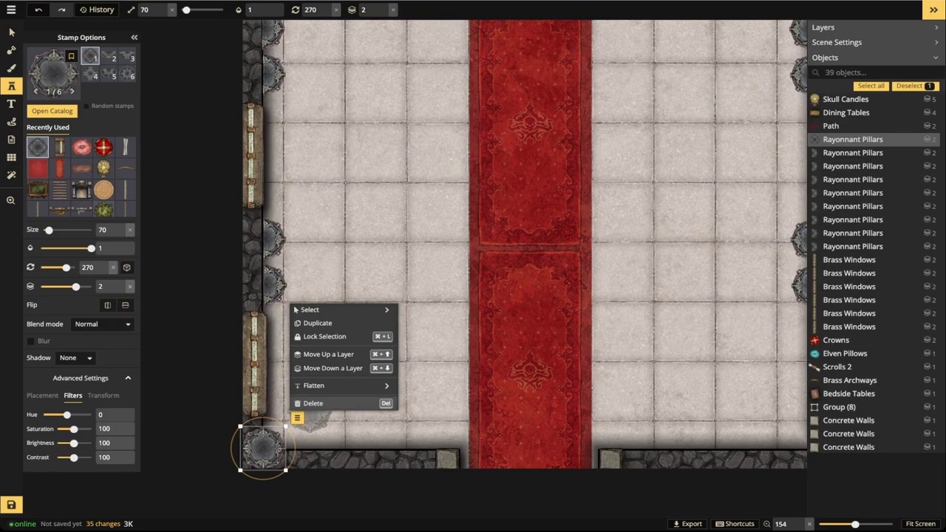
mouse_move(332, 386)
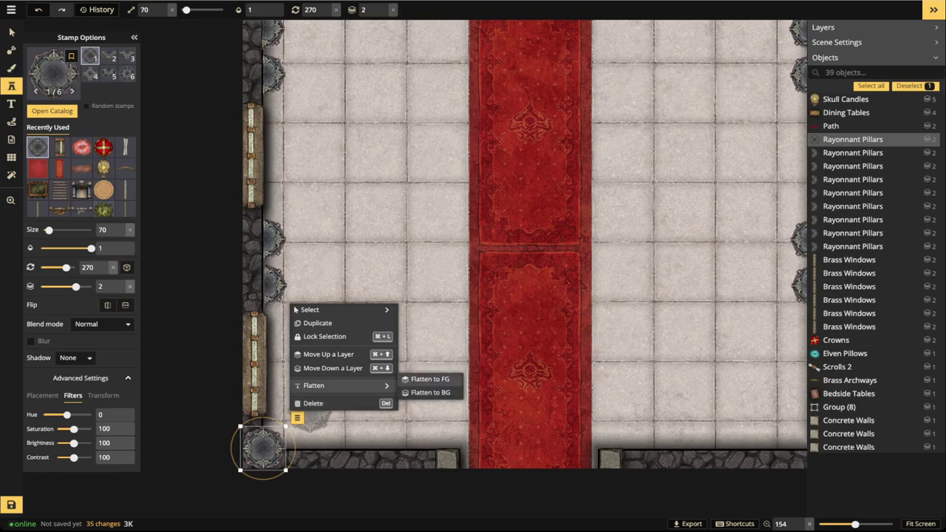
left_click(430, 379)
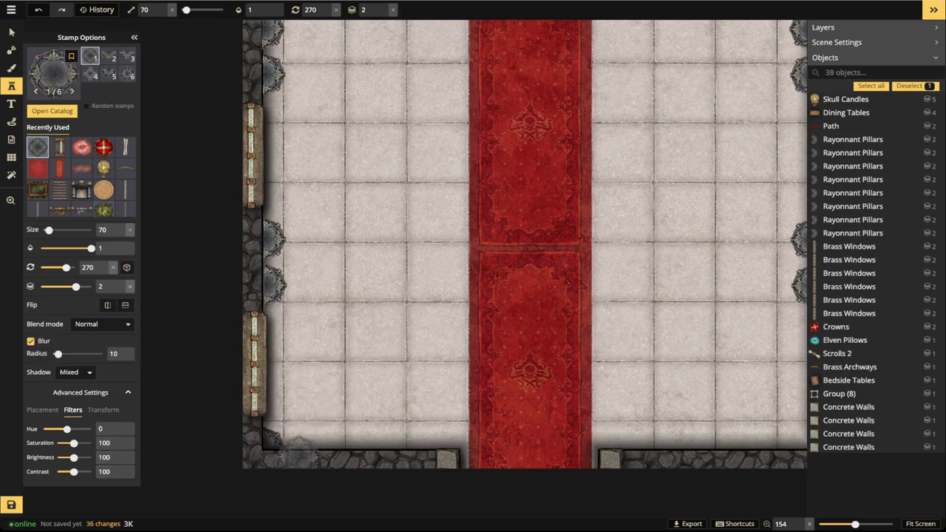
key("ctrl+z")
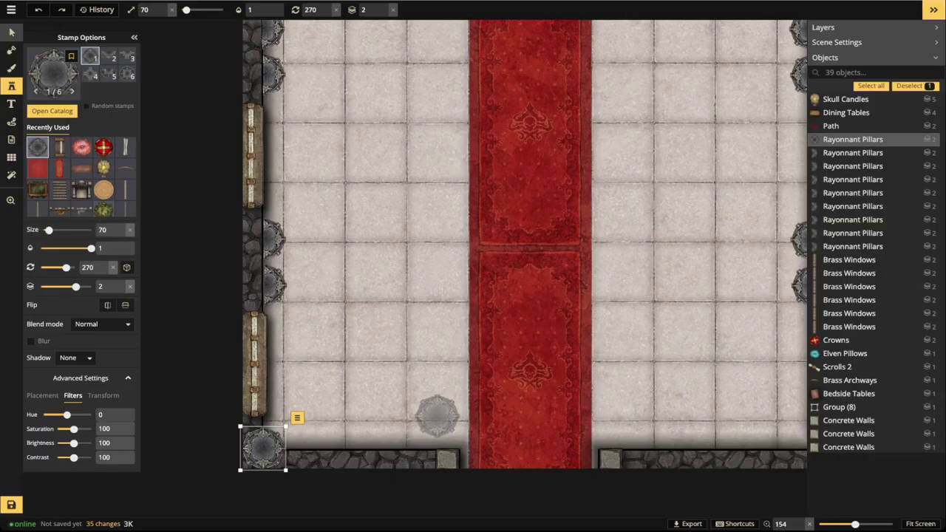
- Delete the full Rayonnant pillar from the room's lower-left corner
left_click(11, 32)
scroll(319, 177, "down", 3)
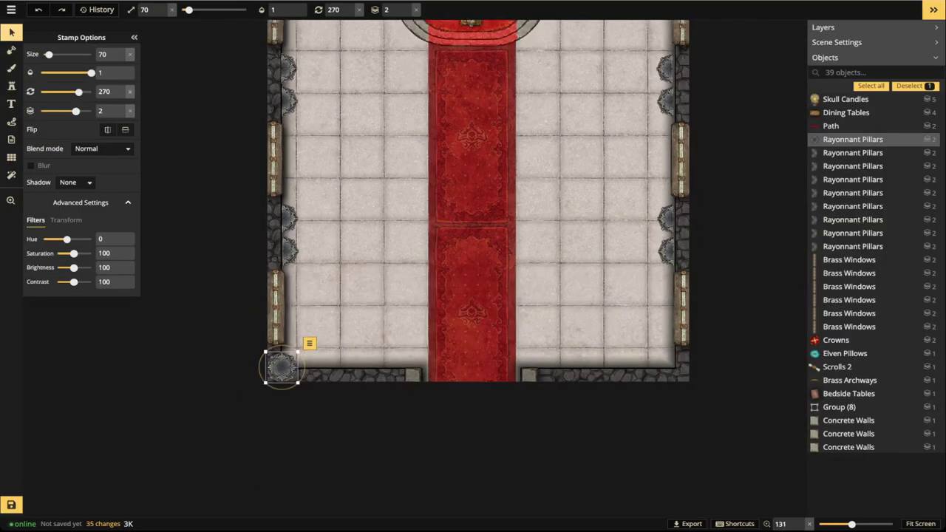
left_click_drag(319, 178, 310, 229)
key("Delete")
- Shrink the large central Brass Wall Statue at the top doorway to size 107 and shift it slightly to recentre it
scroll(377, 201, "down", 2)
left_click_drag(377, 201, 309, 261)
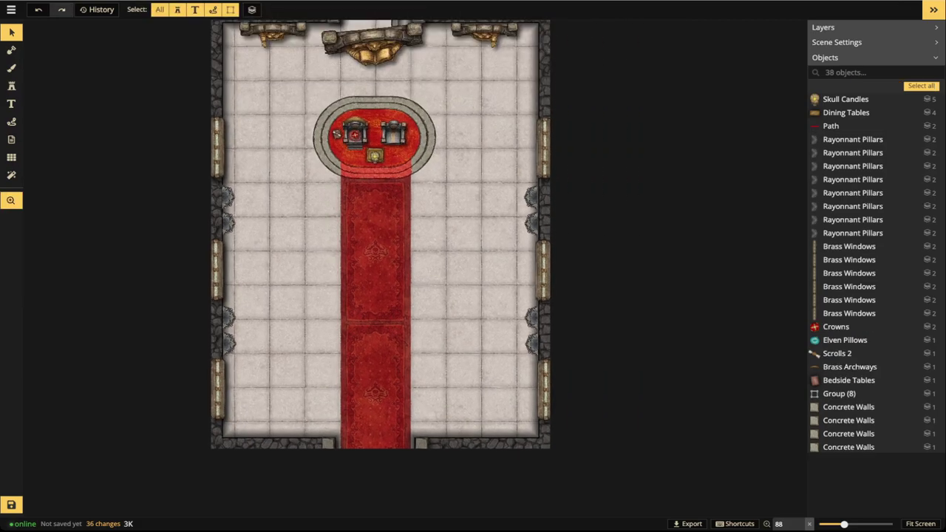
left_click_drag(376, 49, 375, 182)
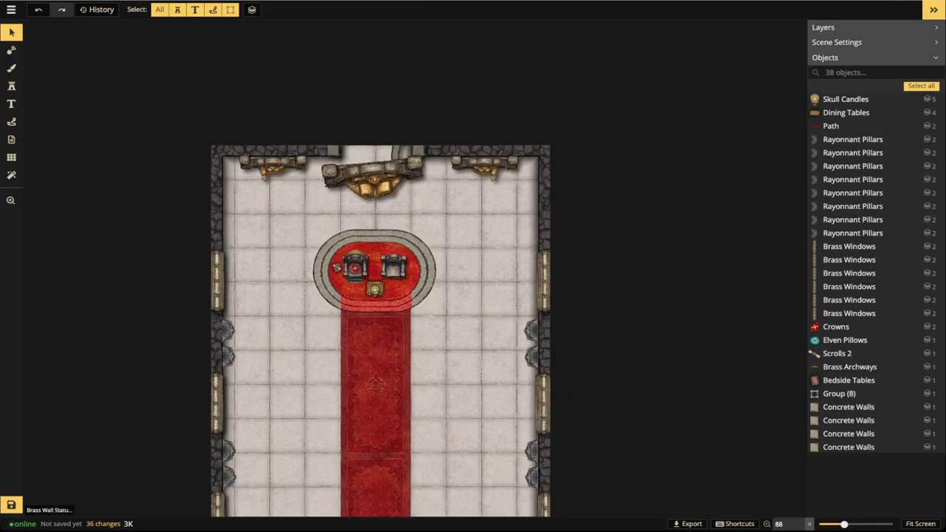
scroll(367, 181, "up", 4)
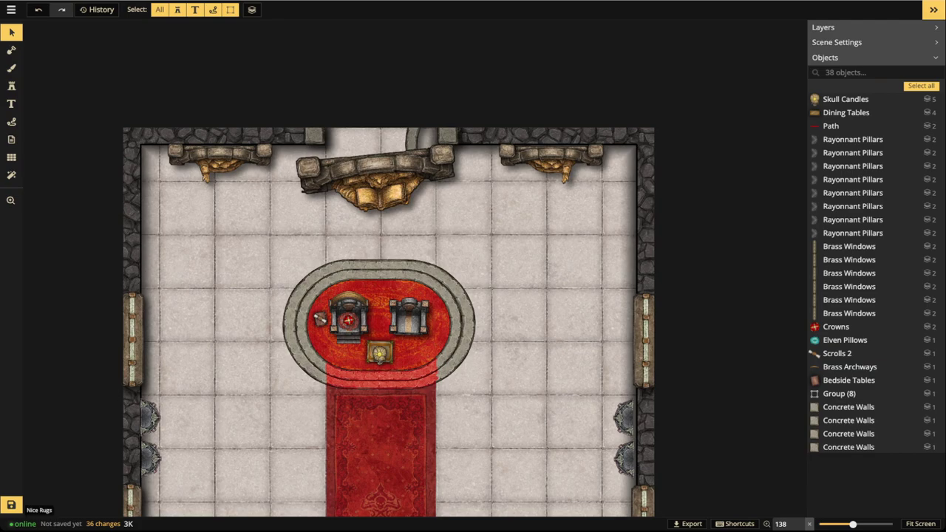
left_click(379, 181)
scroll(379, 182, "down", 2)
left_click_drag(378, 181, 378, 178)
scroll(378, 180, "down", 2)
scroll(378, 174, "down", 5)
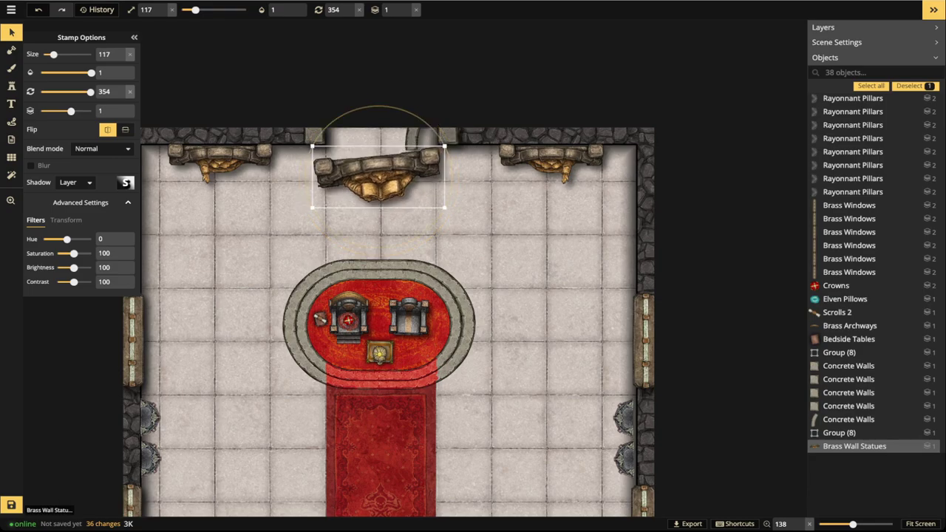
scroll(379, 171, "down", 5)
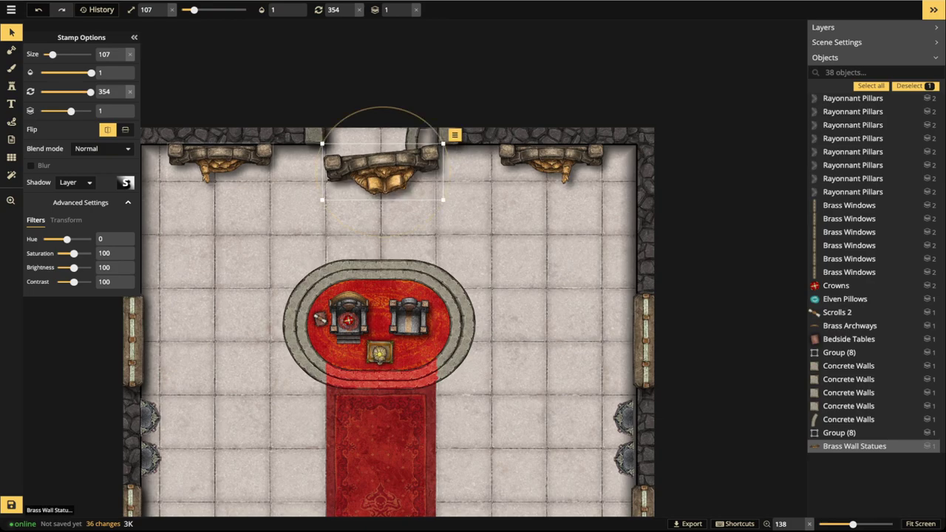
left_click(317, 240)
- Copy the half-pillar pairs below the uppermost windows on both side walls and paste the four copies into the map
scroll(316, 240, "down", 3)
key("space")
left_click_drag(316, 240, 326, 134)
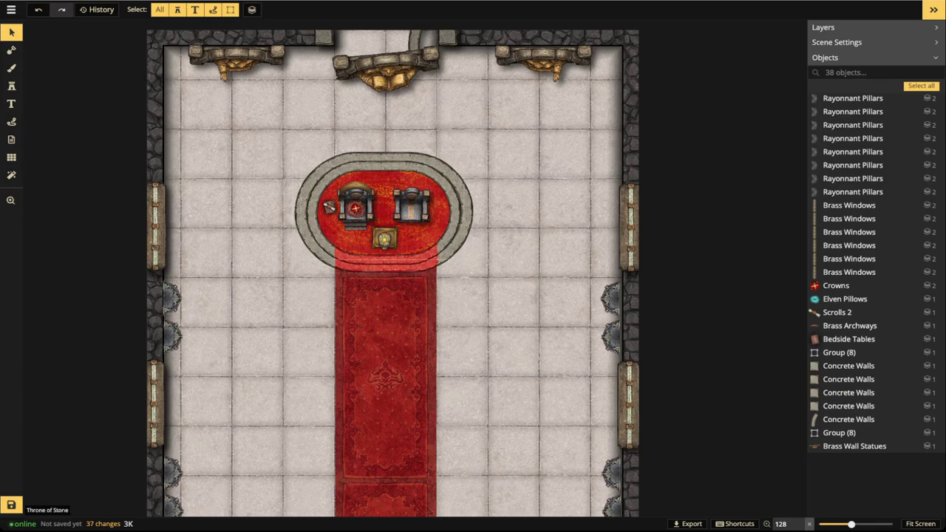
scroll(420, 230, "down", 5)
key("space")
left_click_drag(420, 231, 421, 151)
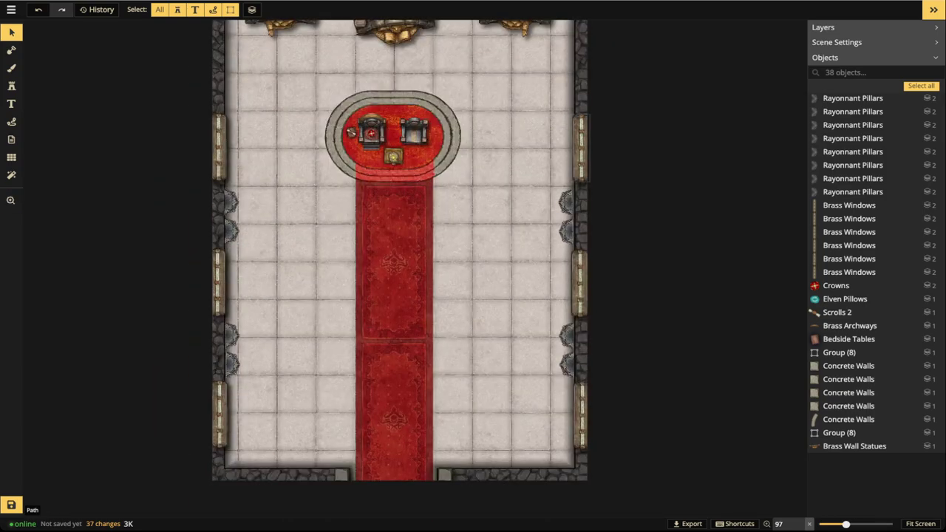
key("space")
left_click_drag(581, 148, 588, 215)
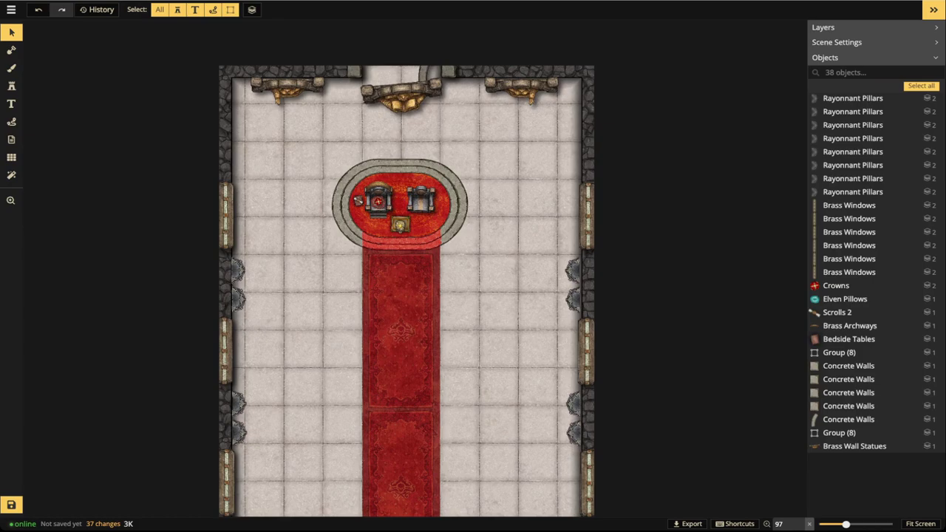
left_click(237, 285)
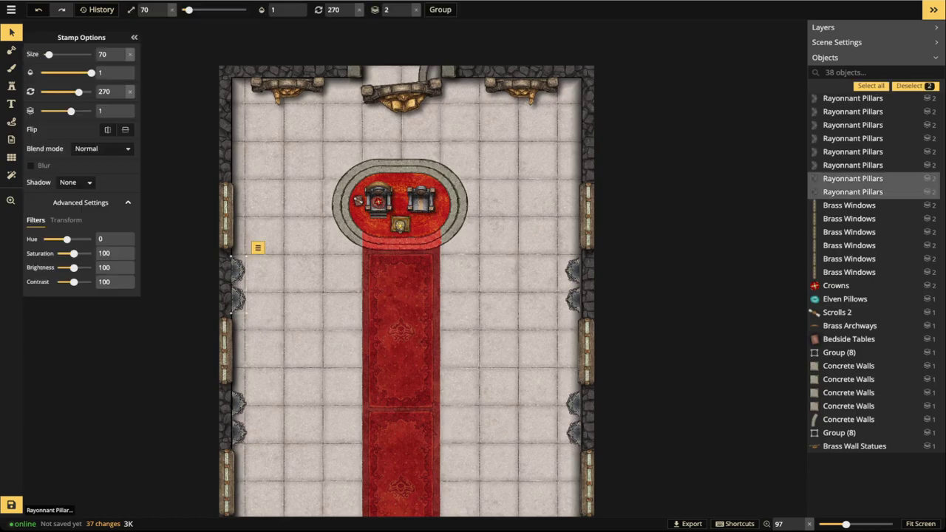
left_click_drag(528, 248, 568, 325)
key("ctrl+c")
key("ctrl+v")
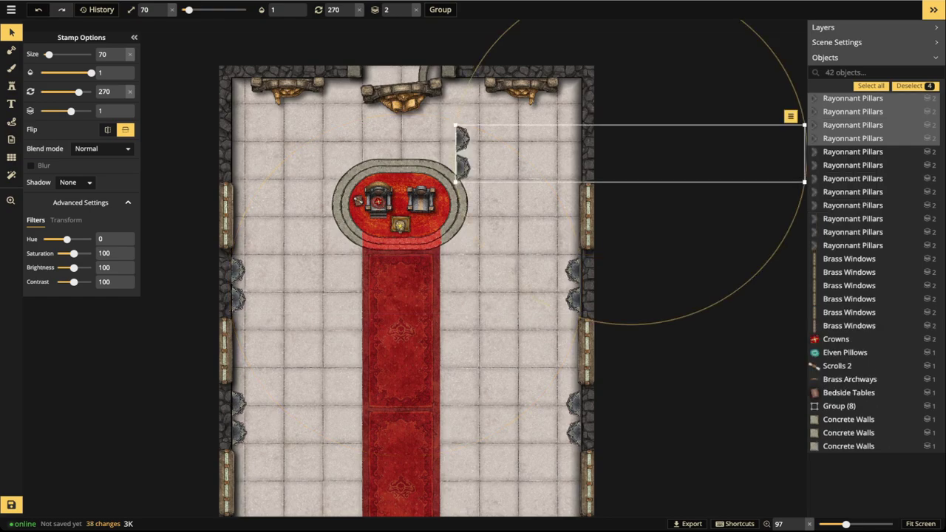
- Position the four pasted half pillars against both side walls, above the uppermost windows
left_click_drag(601, 151, 382, 140)
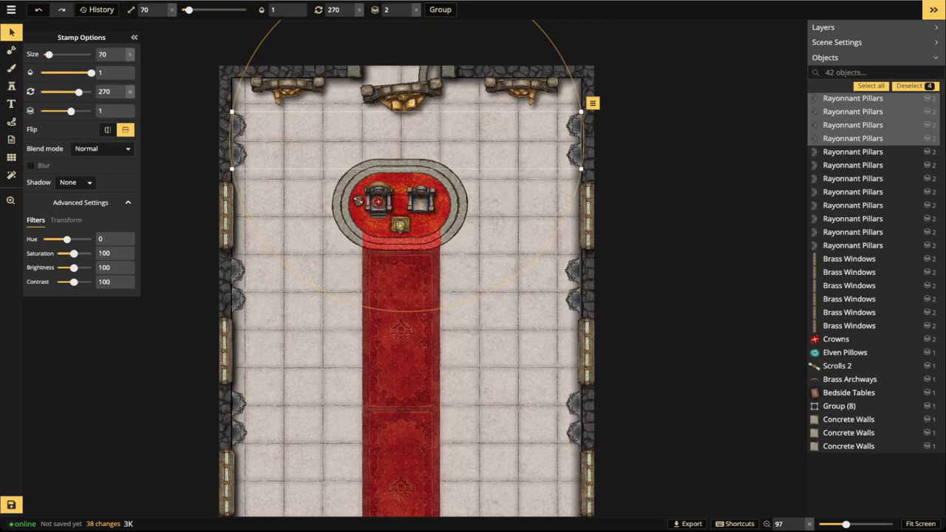
left_click_drag(573, 156, 574, 148)
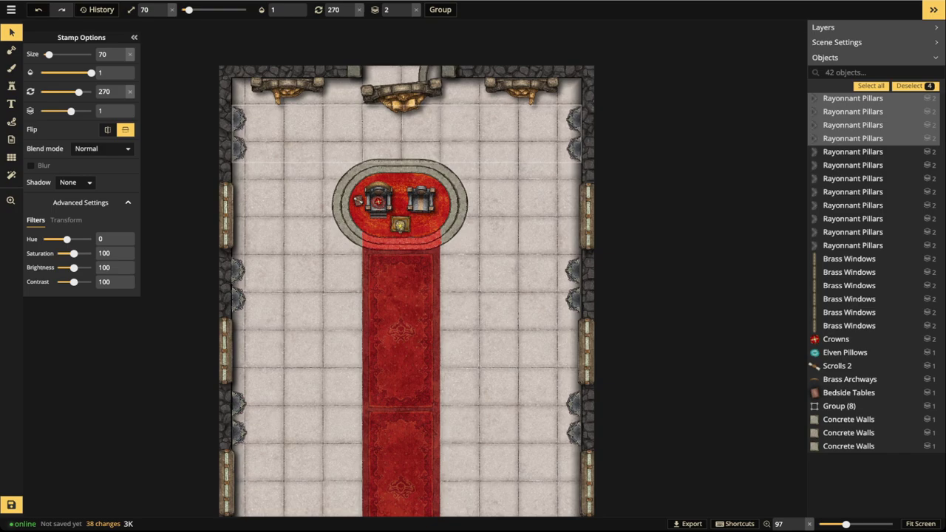
key("Escape")
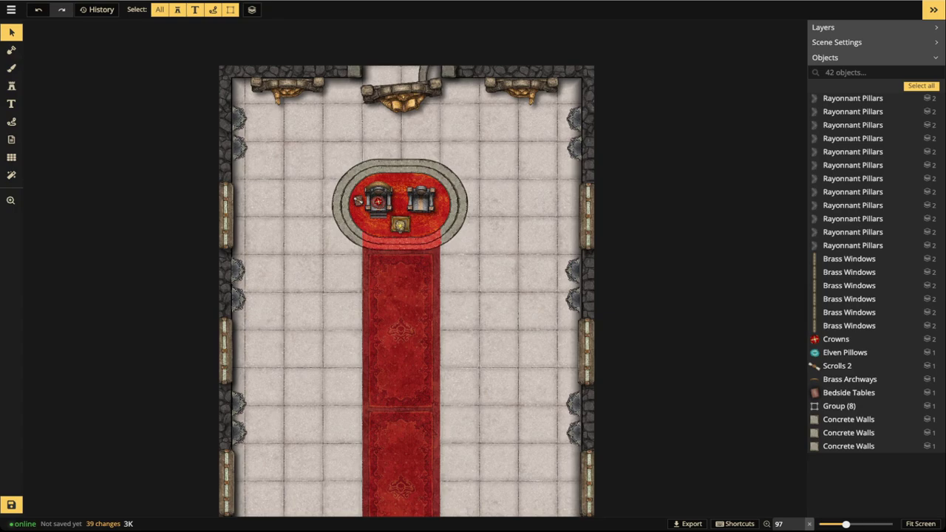
- Fine-tune the left wall's pillar alignment by nudging the lower pillar of the top pair and both pillars of the middle pair
scroll(422, 202, "up", 3)
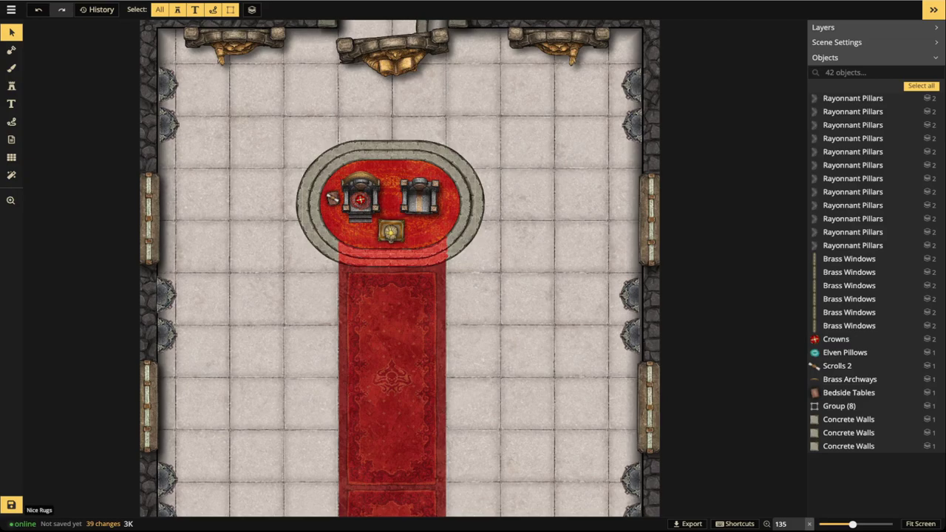
left_click(169, 125)
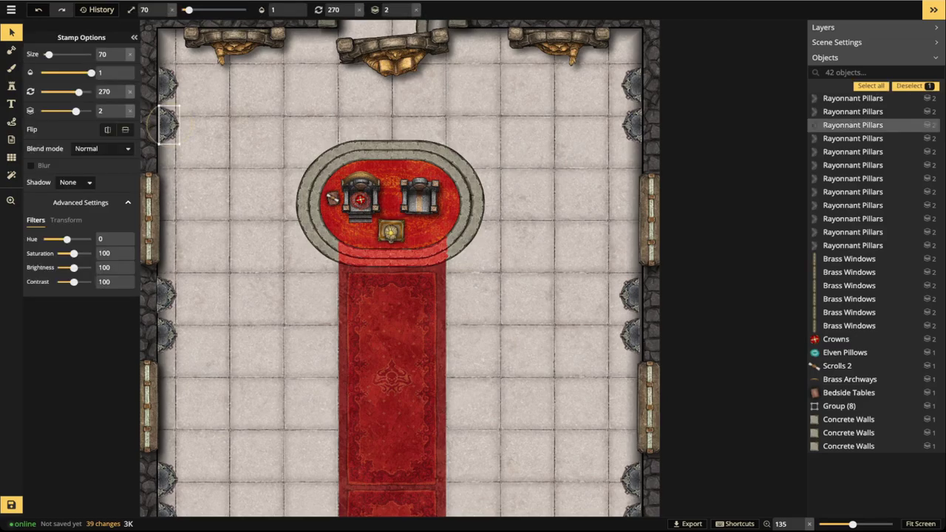
left_click(210, 133)
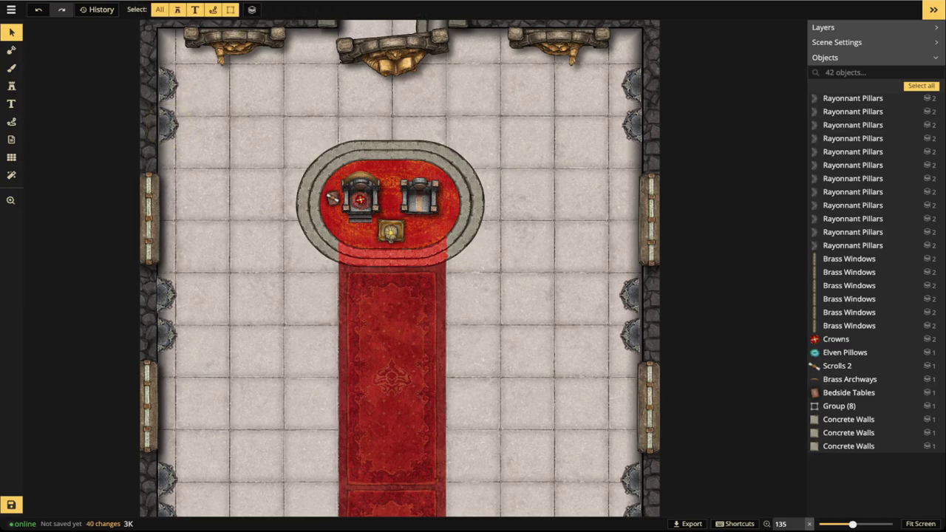
scroll(547, 186, "down", 2)
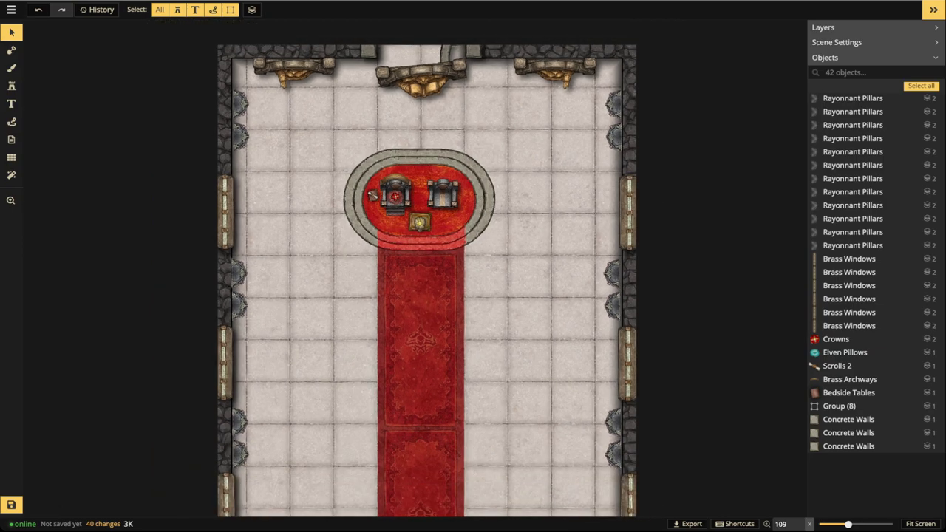
left_click(240, 289)
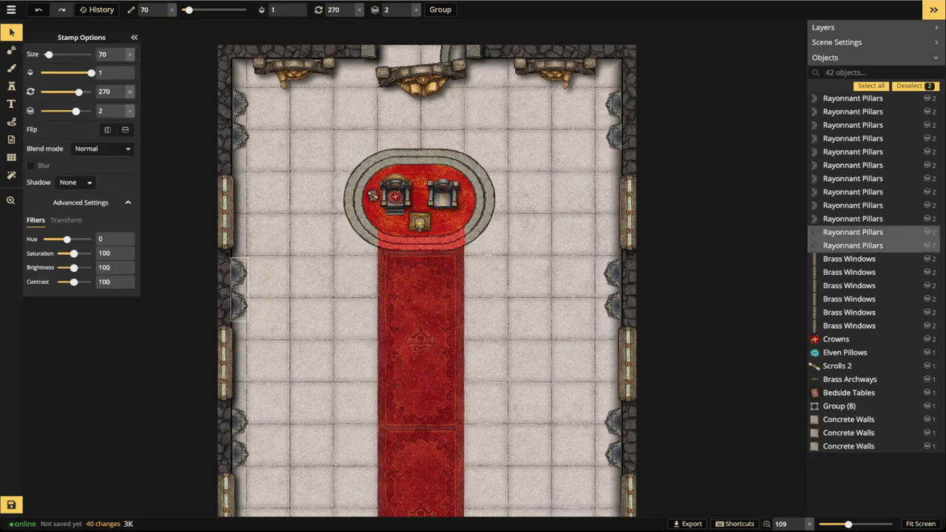
key("Escape")
scroll(418, 281, "down", 1)
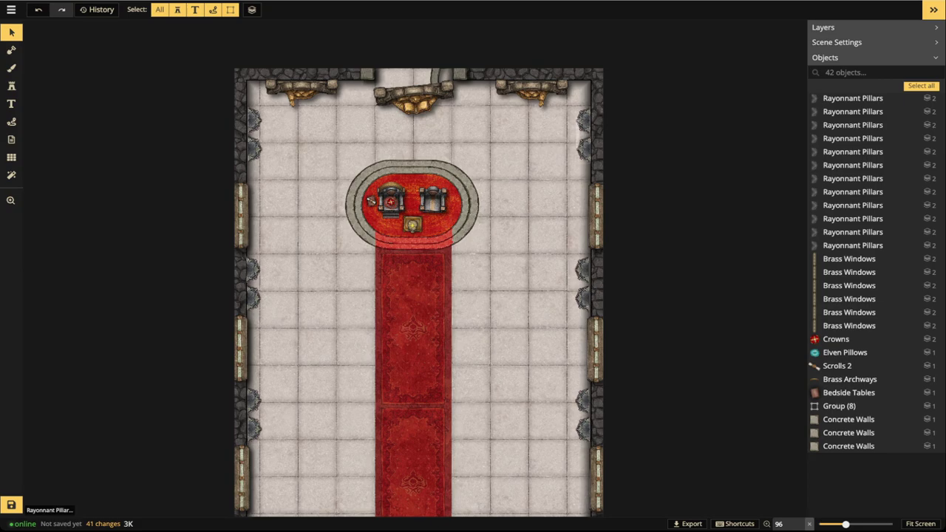
- Nudge the pillars of the middle and top pairs on the right wall slightly closer to the wall
left_click(583, 134)
key("Escape")
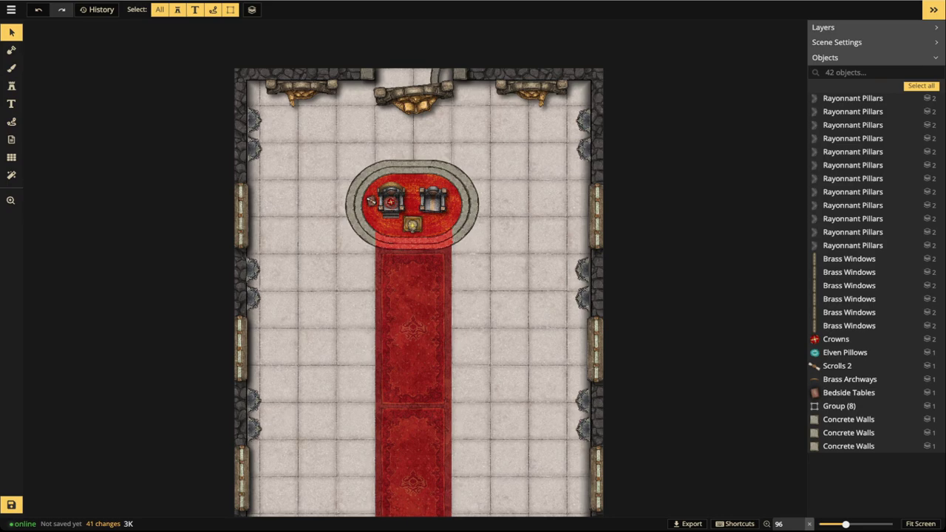
scroll(437, 118, "up", 3)
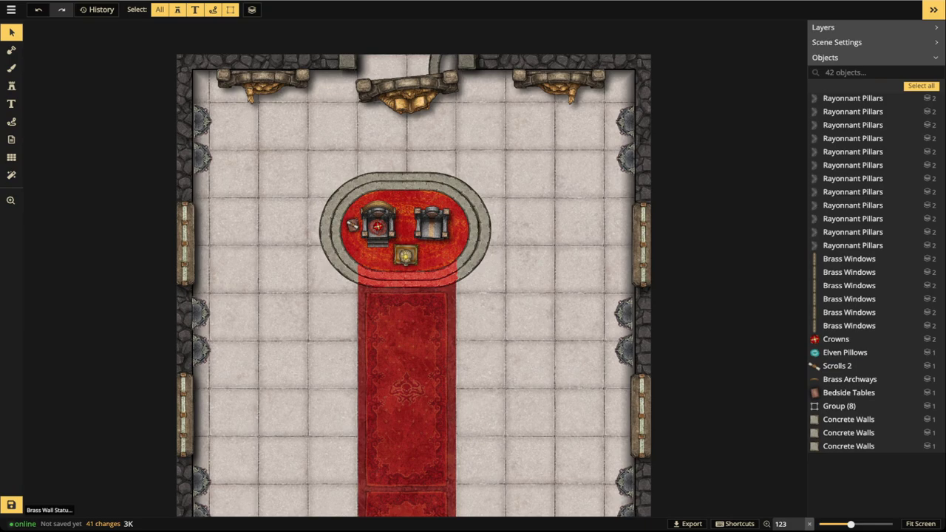
scroll(338, 154, "up", 2)
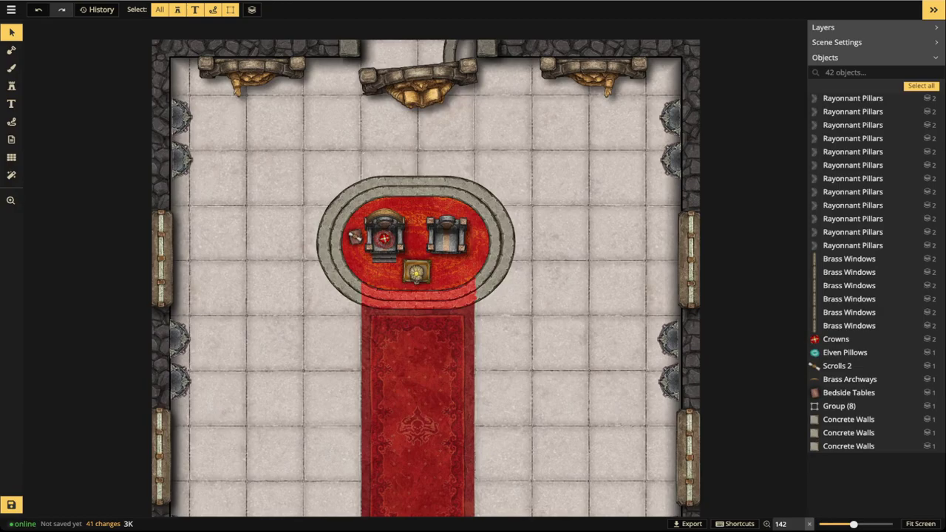
key("space")
left_click_drag(419, 429, 413, 79)
scroll(418, 269, "up", 5)
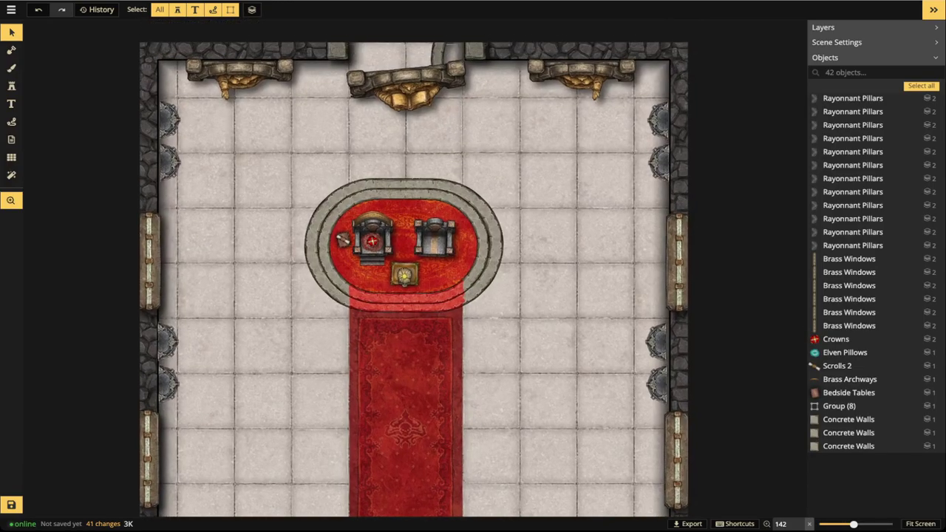
left_click(658, 340)
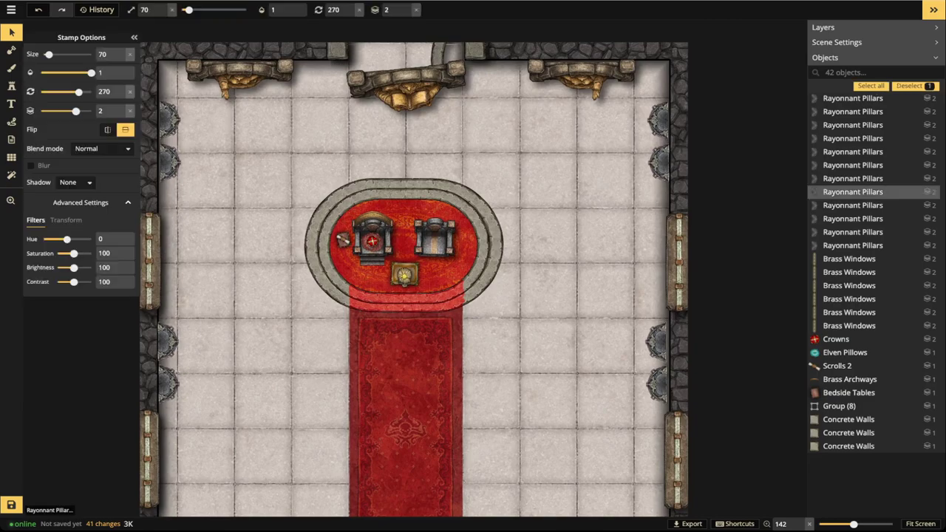
left_click_drag(658, 340, 660, 341)
left_click_drag(657, 385, 660, 385)
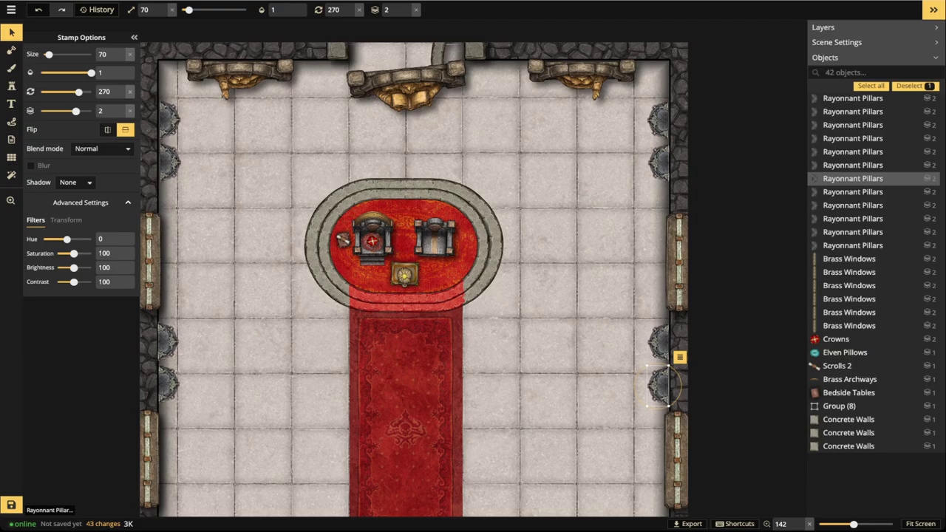
left_click(658, 120)
left_click(658, 162)
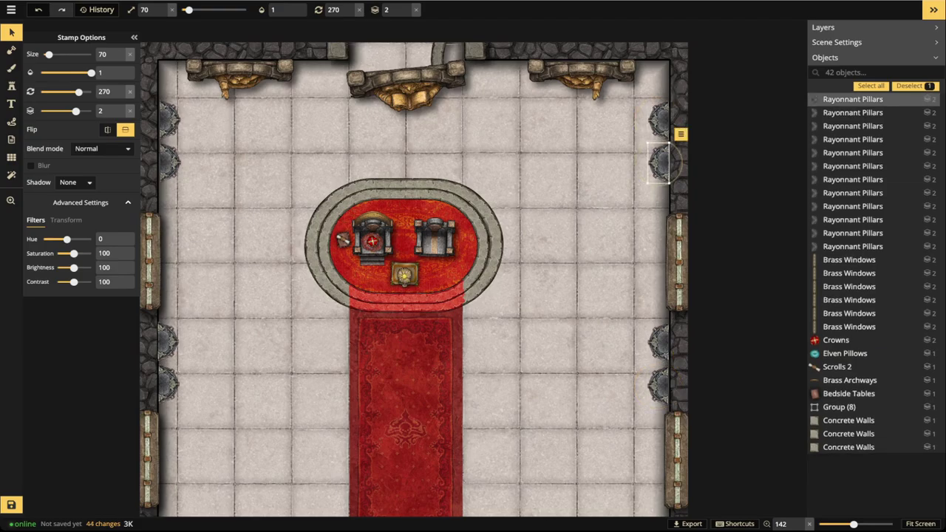
- Nudge both pillars of the bottom pair on the right wall so they sit tight against the wall
key("space")
left_click_drag(658, 162, 658, 72)
scroll(414, 268, "down", 3)
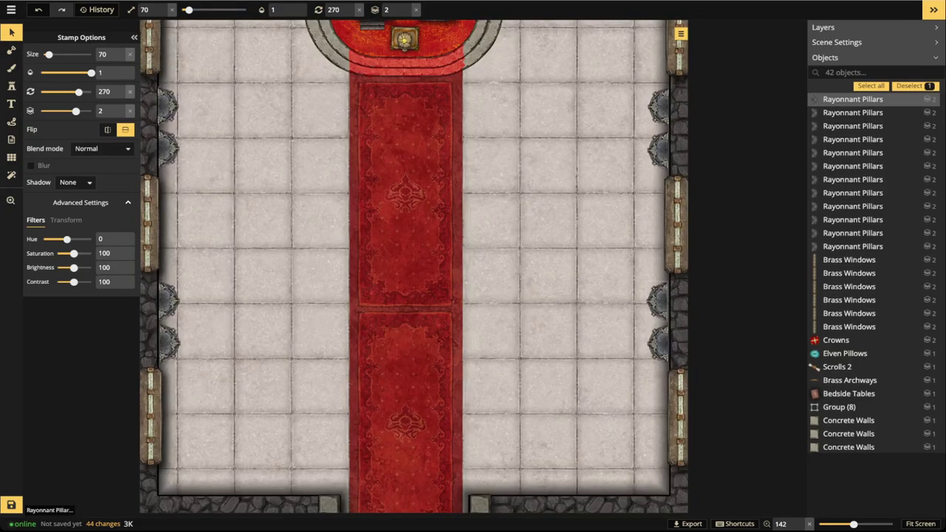
left_click(659, 301)
left_click_drag(660, 344, 660, 344)
left_click(659, 302)
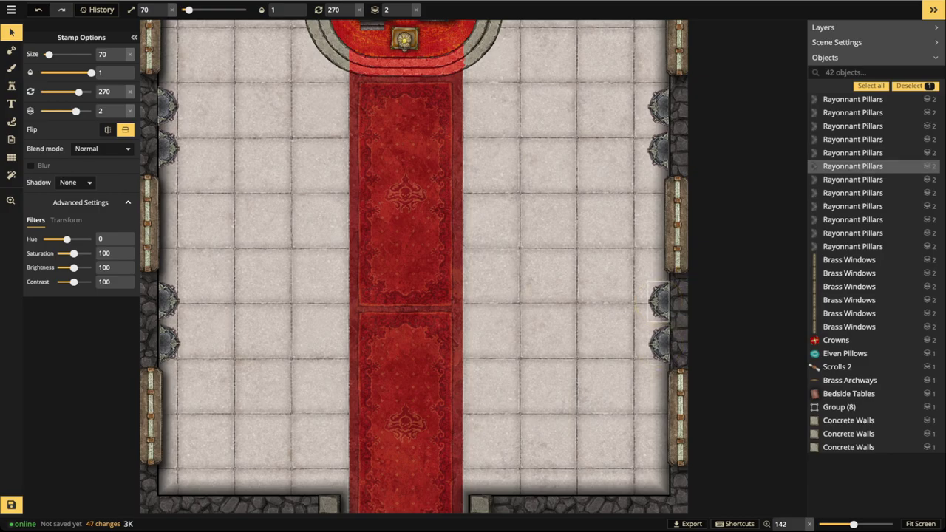
- Fine-tune the bottom and middle pillar pairs on the left wall so they sit tight against the wall
key("space")
left_click_drag(169, 300, 316, 309)
scroll(316, 309, "up", 1)
scroll(311, 334, "up", 5)
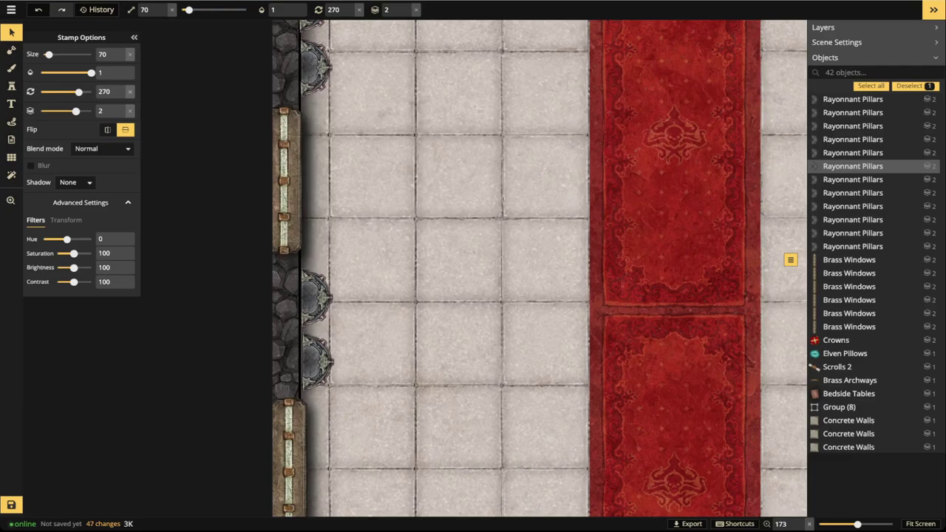
left_click(318, 362)
left_click_drag(319, 292, 330, 478)
key("space")
left_click_drag(329, 203, 347, 318)
left_click(347, 238)
- Nudge both pillars of the top pair on the left wall slightly towards the wall and deselect them
key("space")
left_click_drag(347, 110, 346, 505)
left_click_drag(349, 310, 346, 312)
left_click_drag(349, 235, 347, 234)
left_click(408, 235)
- Review the whole throne room, checking the pillar spacing, the throne platform and the length of the red carpet
scroll(408, 235, "down", 8)
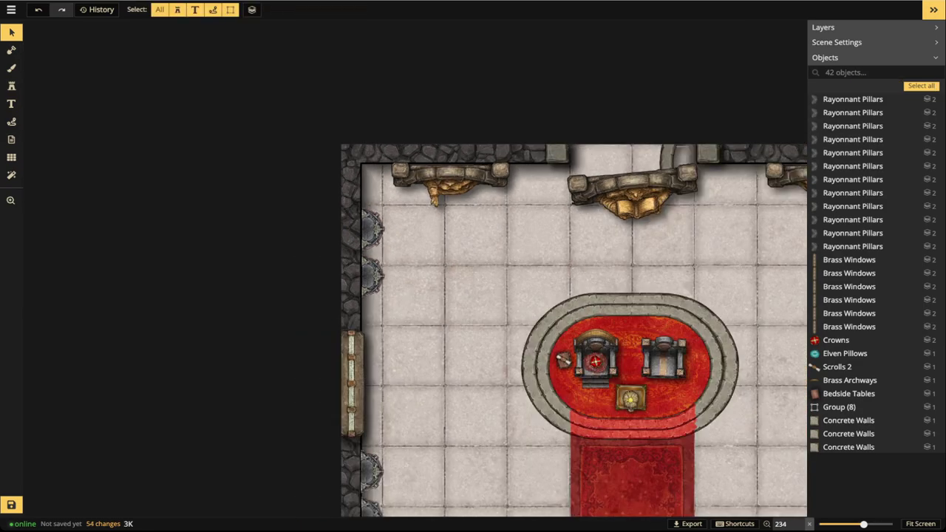
left_click_drag(462, 357, 326, 187)
scroll(361, 244, "down", 6)
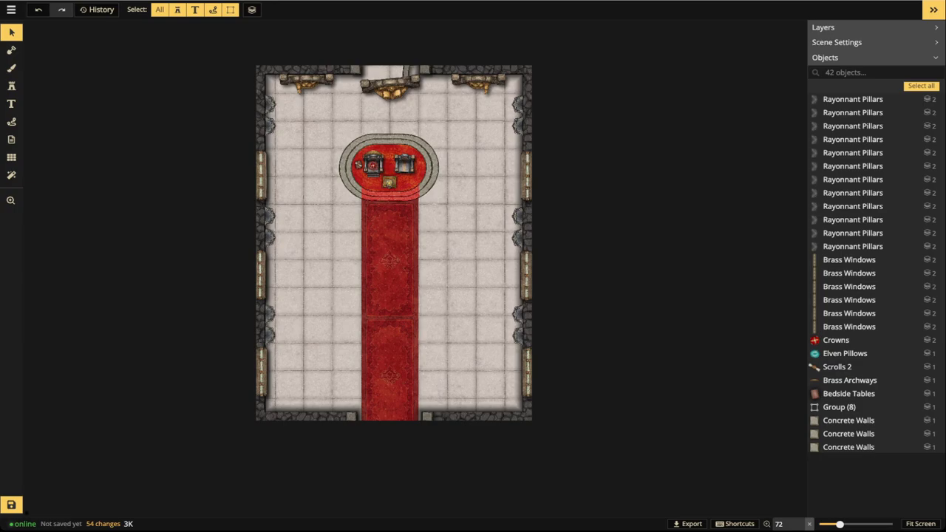
scroll(420, 245, "up", 3)
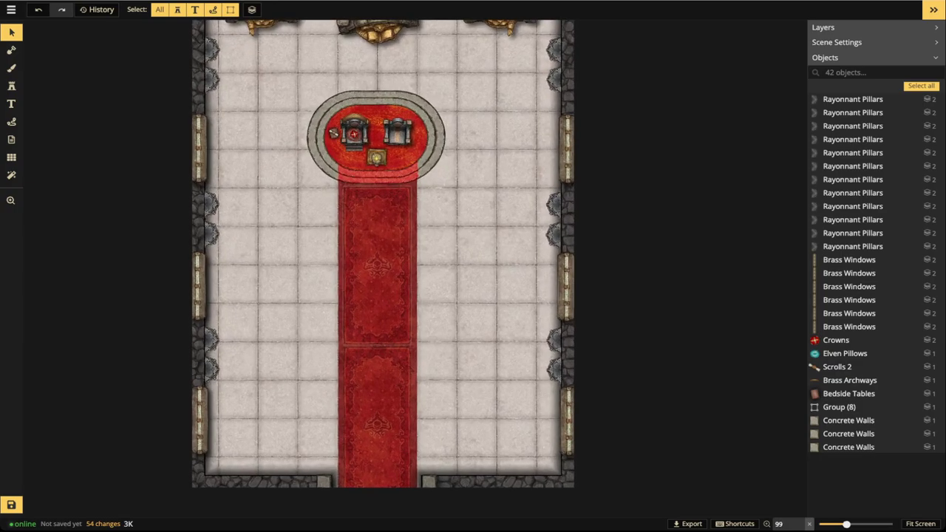
scroll(420, 246, "down", 1)
left_click_drag(421, 245, 437, 264)
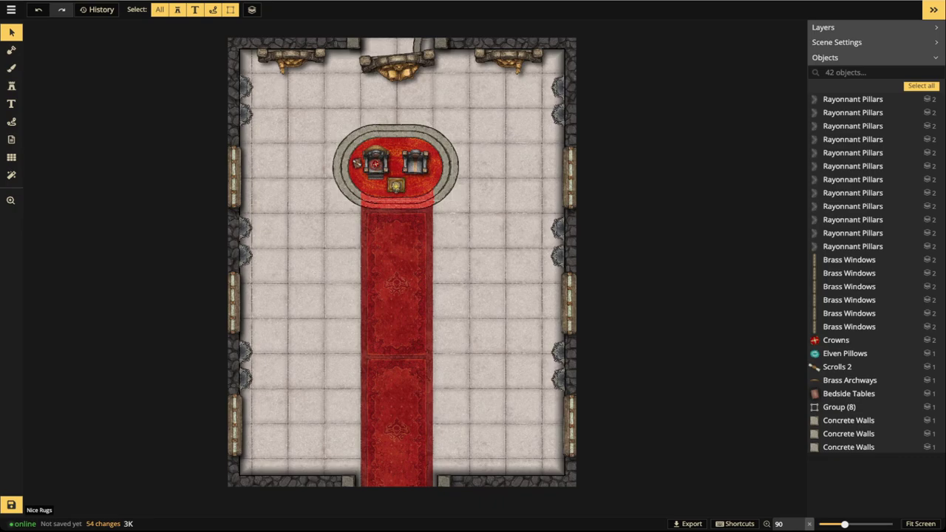
scroll(413, 256, "up", 2)
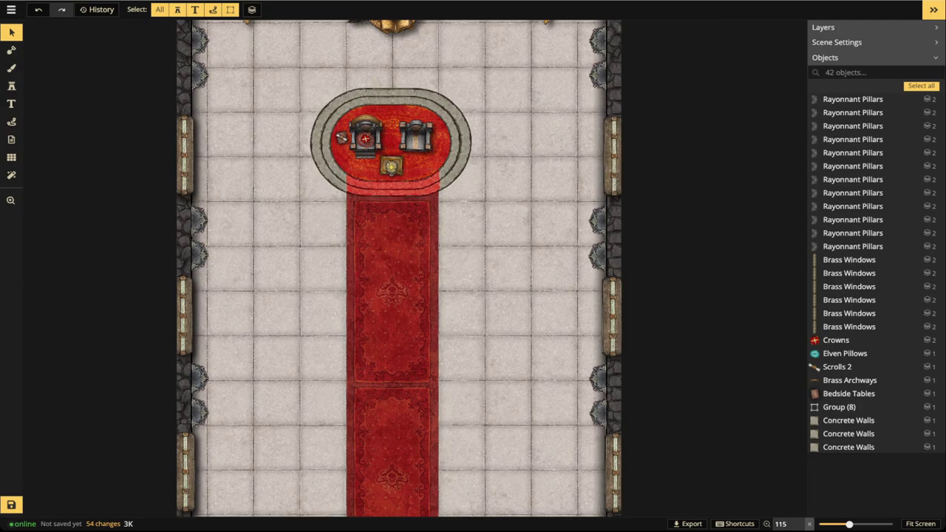
scroll(347, 197, "up", 2)
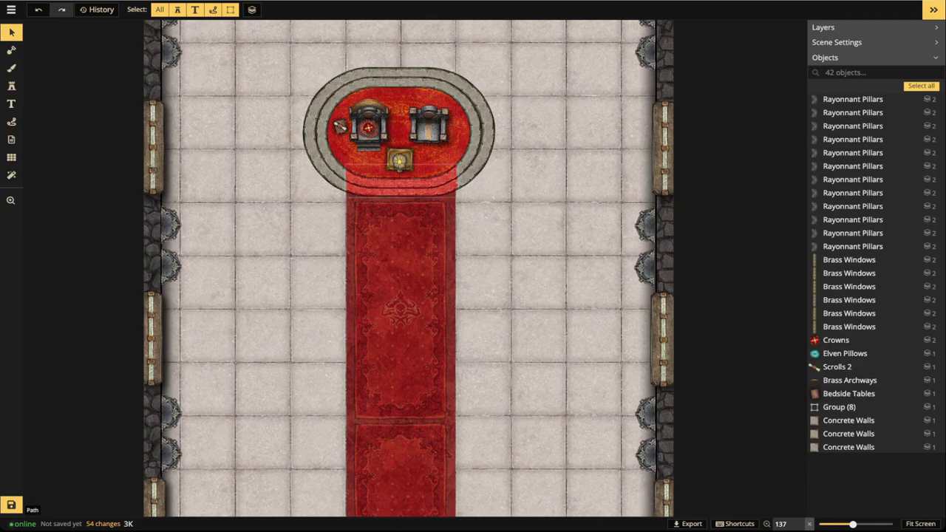
scroll(322, 177, "up", 2)
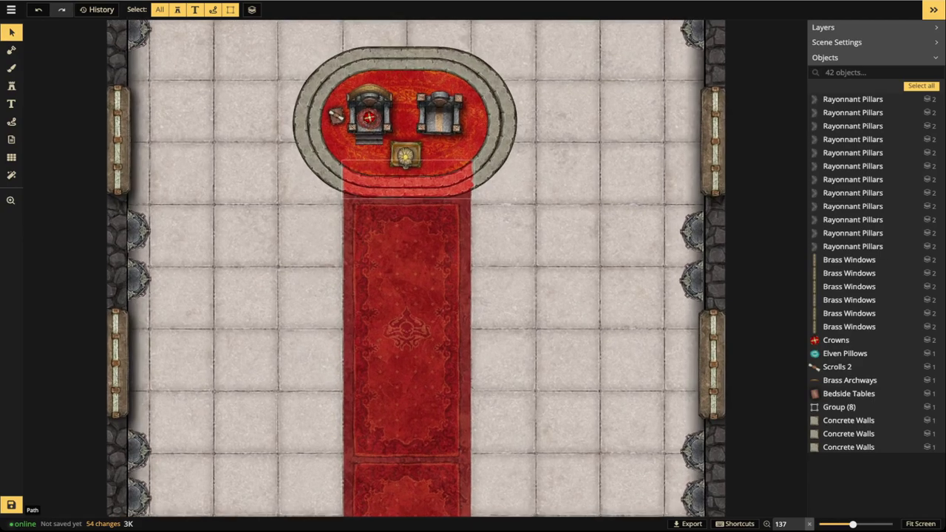
left_click_drag(321, 177, 301, 156)
left_click(395, 156)
left_click_drag(395, 156, 396, 184)
key("Escape")
mouse_move(396, 222)
left_mouse_down()
mouse_move(398, 176)
mouse_move(397, 230)
mouse_move(404, 206)
left_mouse_up()
scroll(394, 297, "down", 5)
mouse_move(396, 295)
left_mouse_down()
mouse_move(394, 186)
mouse_move(397, 277)
left_mouse_up()
scroll(326, 201, "up", 5)
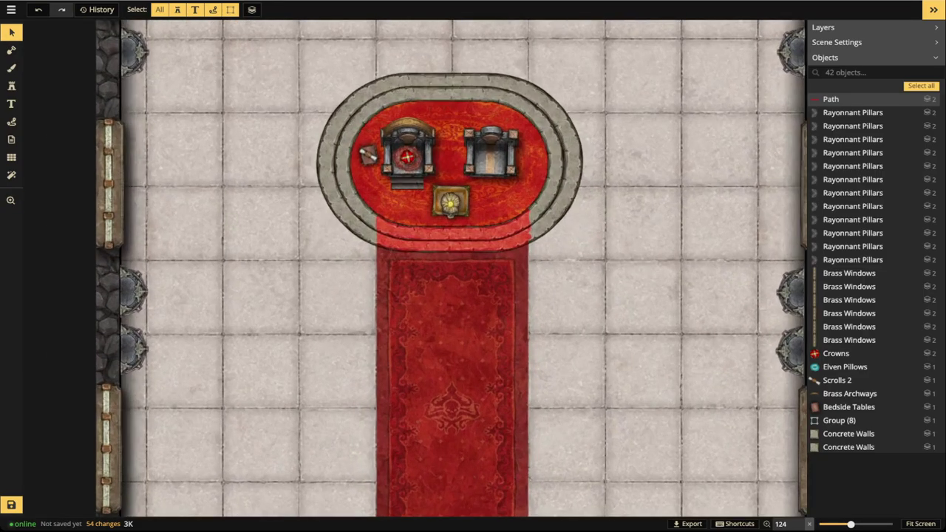
left_click_drag(414, 332, 354, 172)
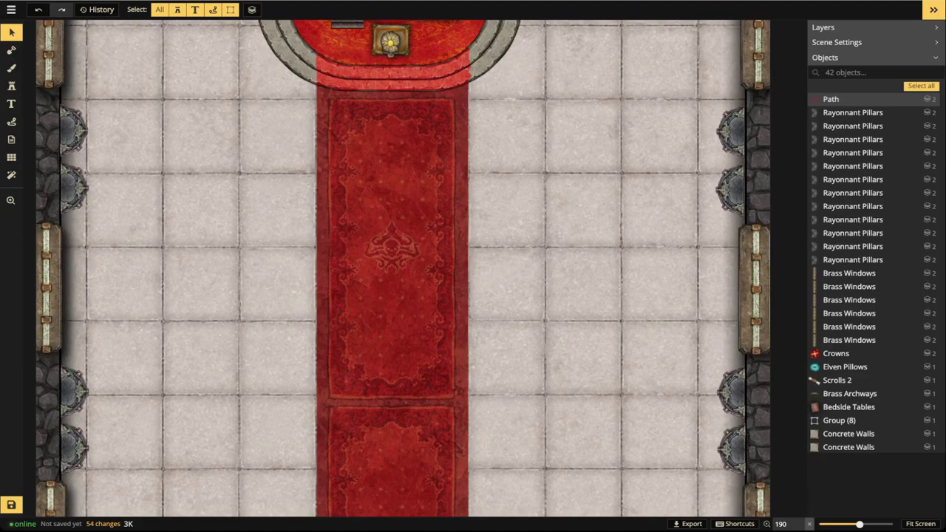
scroll(442, 167, "down", 3)
left_click_drag(442, 167, 421, 330)
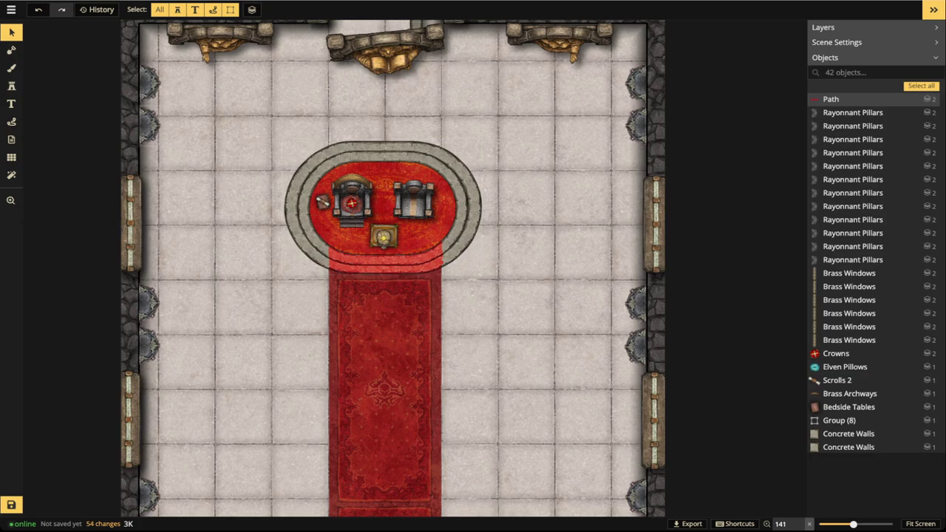
- Search the stamp catalog for "wood" and choose the Wood Walls stamp set from the Tavern group
left_click(11, 86)
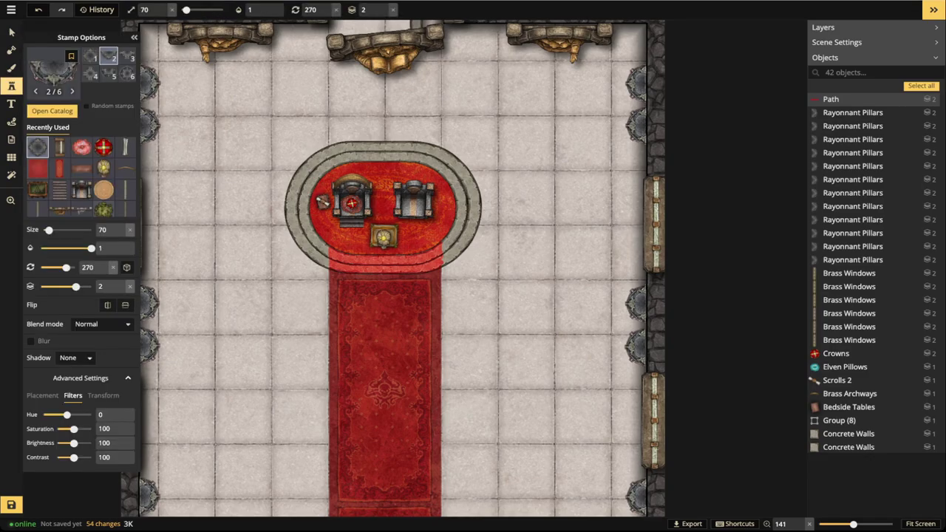
left_click(53, 72)
left_click_drag(198, 31, 174, 31)
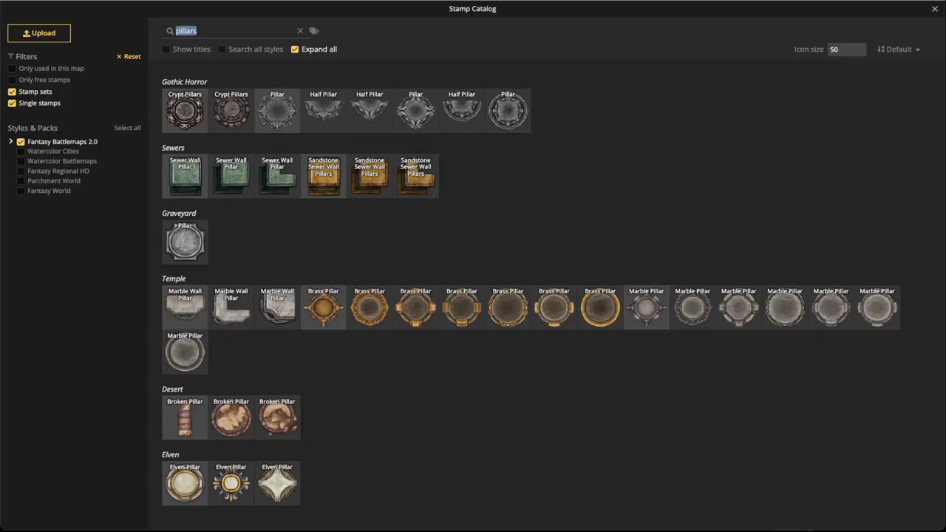
type("woo")
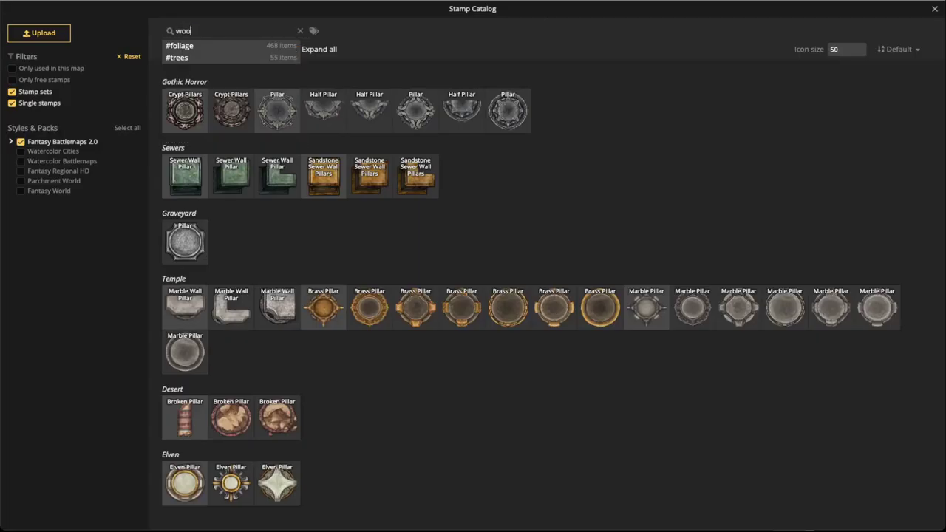
type("d")
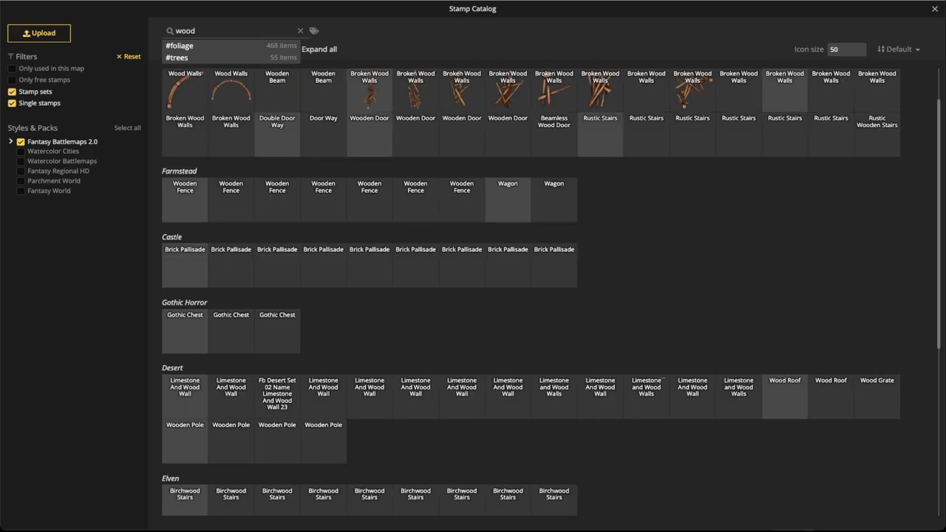
scroll(531, 292, "up", 1)
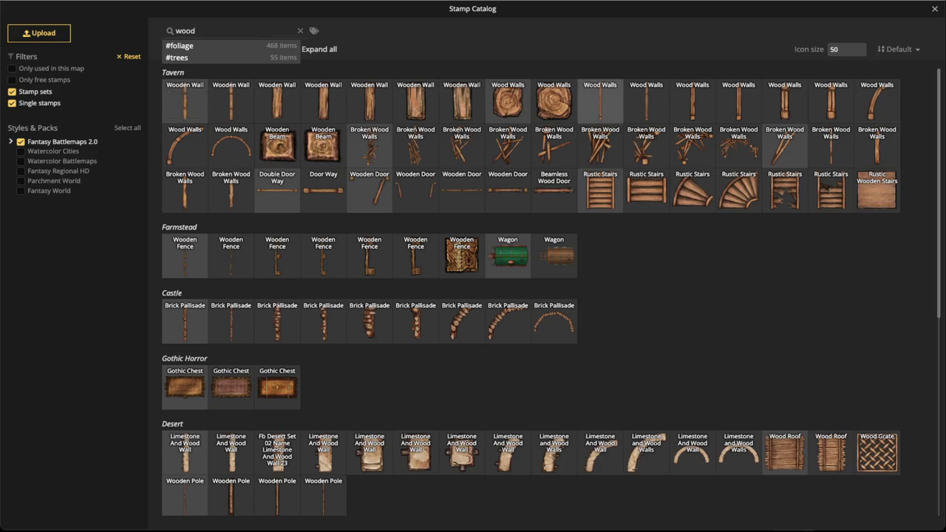
left_click(600, 101)
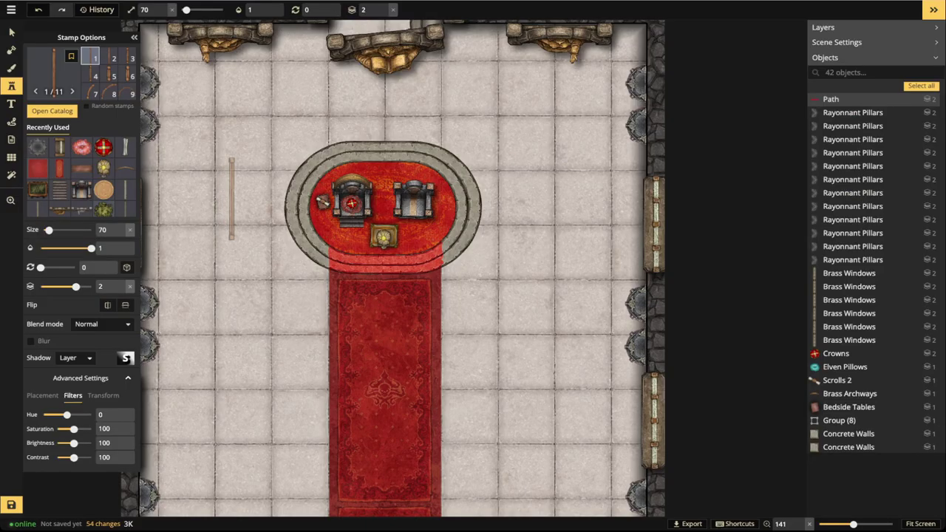
- Place three shadowless Wooden Walls beams, variant 3 at size 90, end to end in a vertical line left of the throne platform
left_click(109, 56)
key("3")
key("bracketright")
key("bracketright")
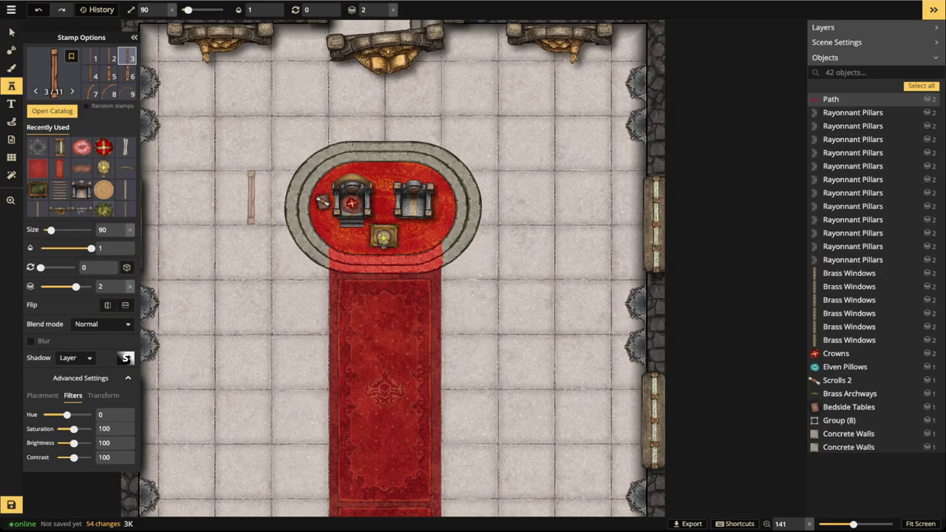
left_click(251, 196)
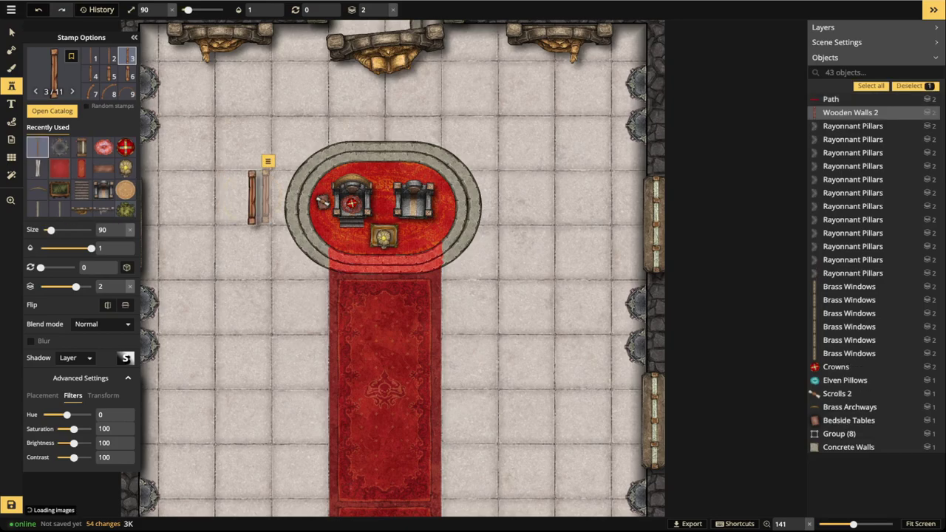
left_click(76, 358)
left_click(74, 371)
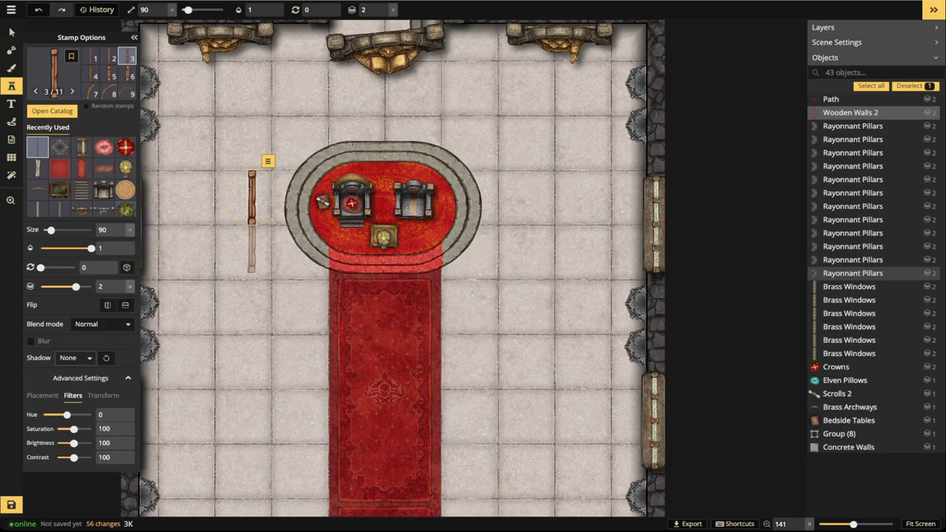
left_click(251, 246)
key("Escape")
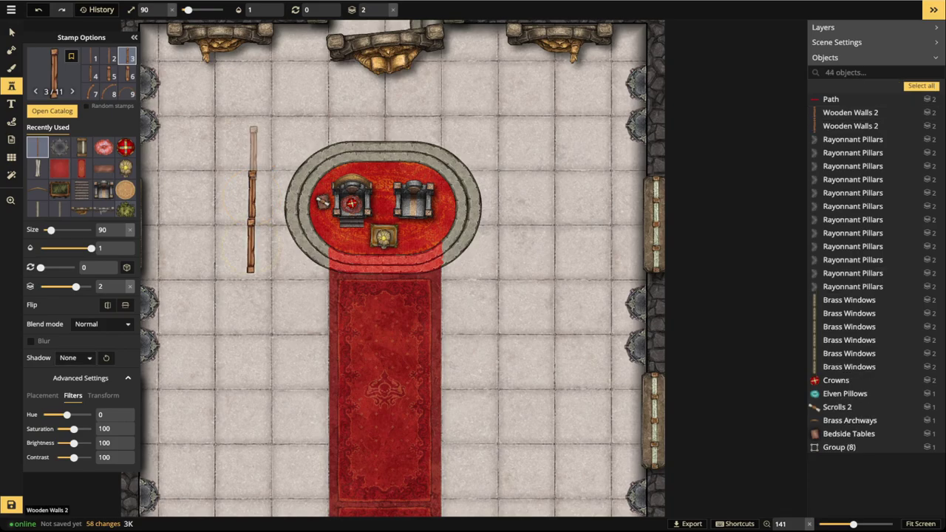
left_click(252, 172)
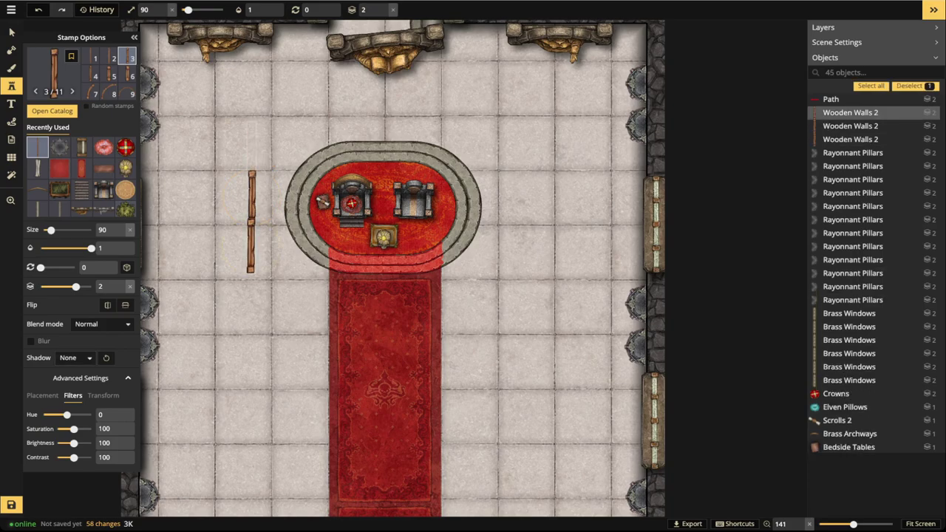
key("Escape")
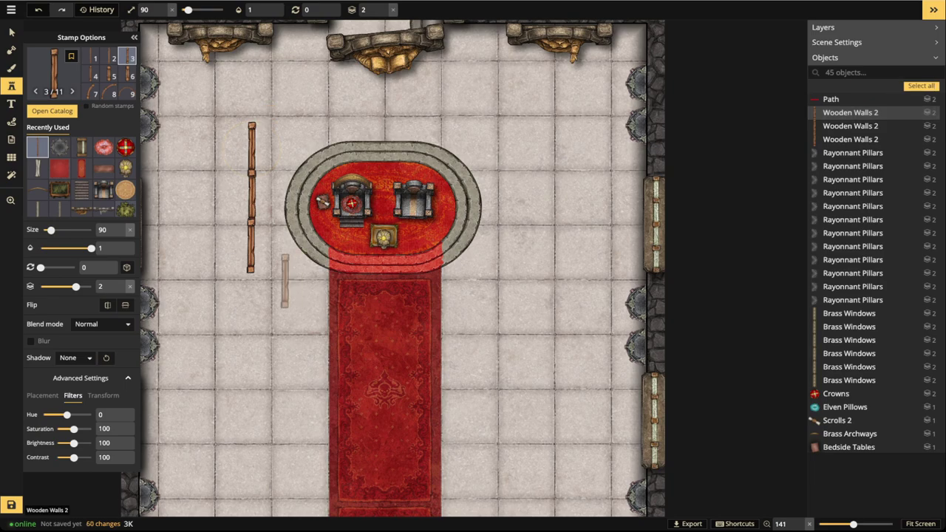
- Add angled beams pointing inwards at both ends of the vertical beam line, rotated 315 at the lower end and 240 at the upper
left_click_drag(285, 280, 313, 249)
scroll(301, 261, "down", 3)
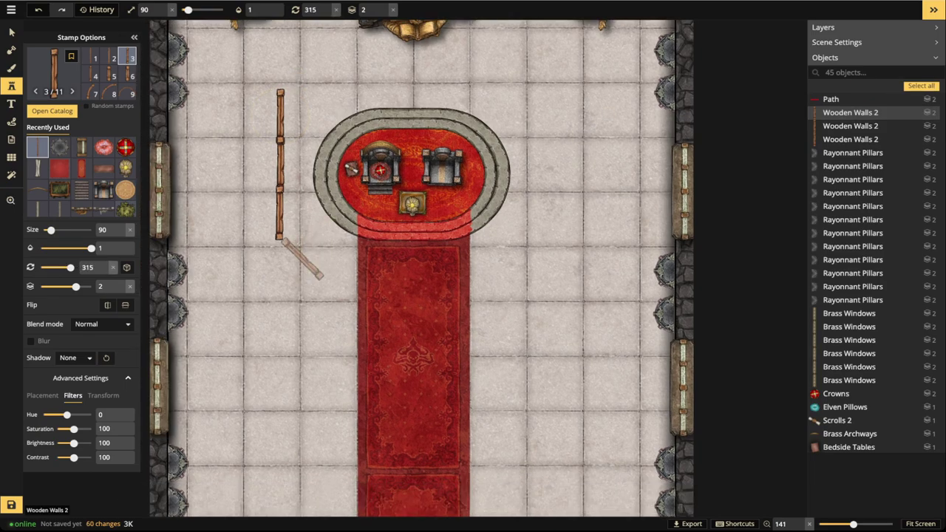
left_click(299, 255)
key("Escape")
scroll(305, 82, "down", 4)
scroll(306, 81, "down", 1)
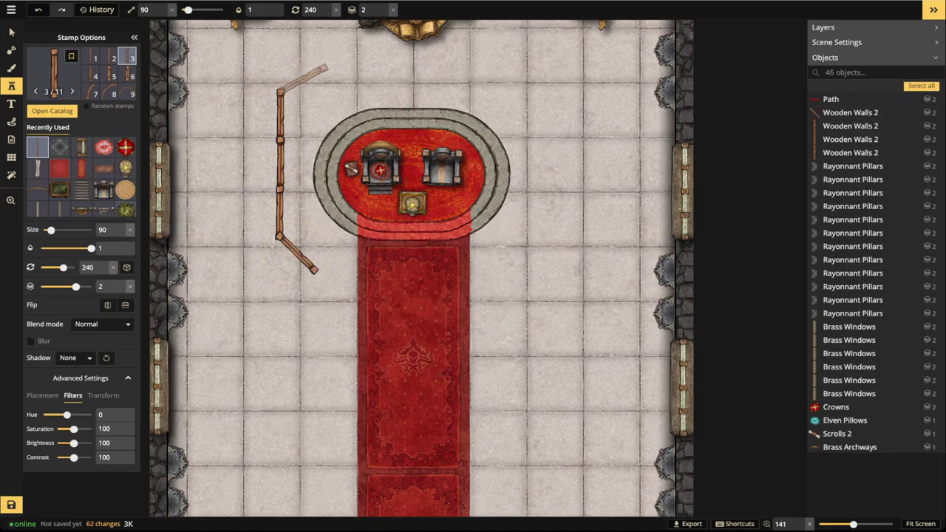
left_click(303, 80)
left_click(11, 32)
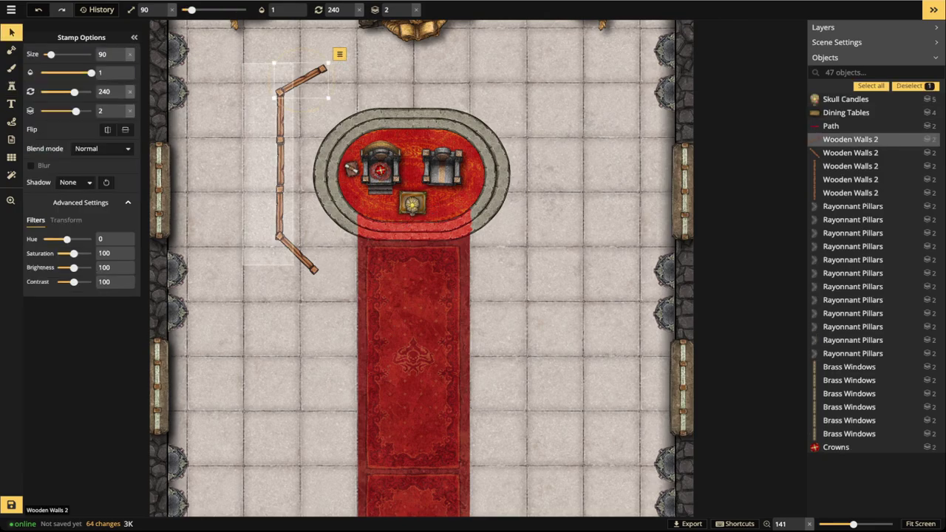
- Rotate the lower angled beam to 300 so it mirrors the upper one, and move the five-beam section closer to the throne platform
left_click_drag(294, 264, 263, 326)
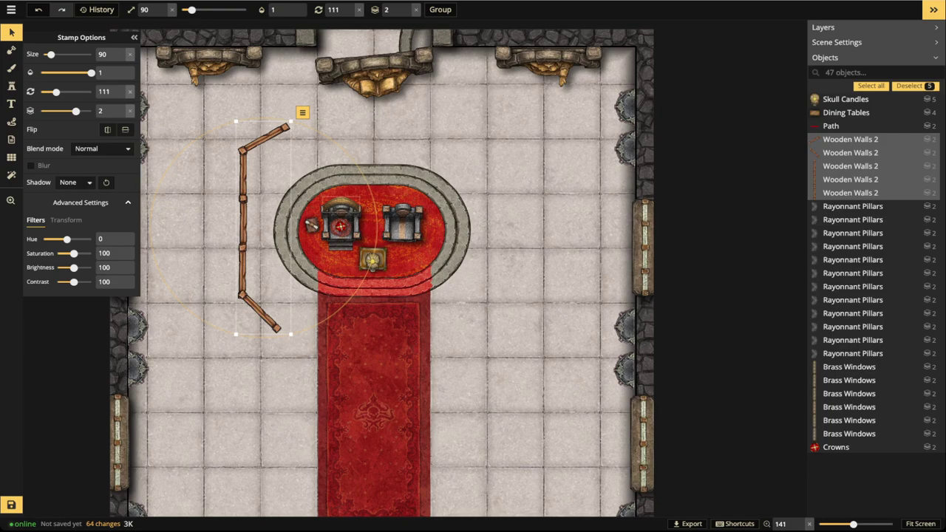
left_click(259, 311)
scroll(260, 311, "down", 1)
left_click_drag(260, 312, 264, 308)
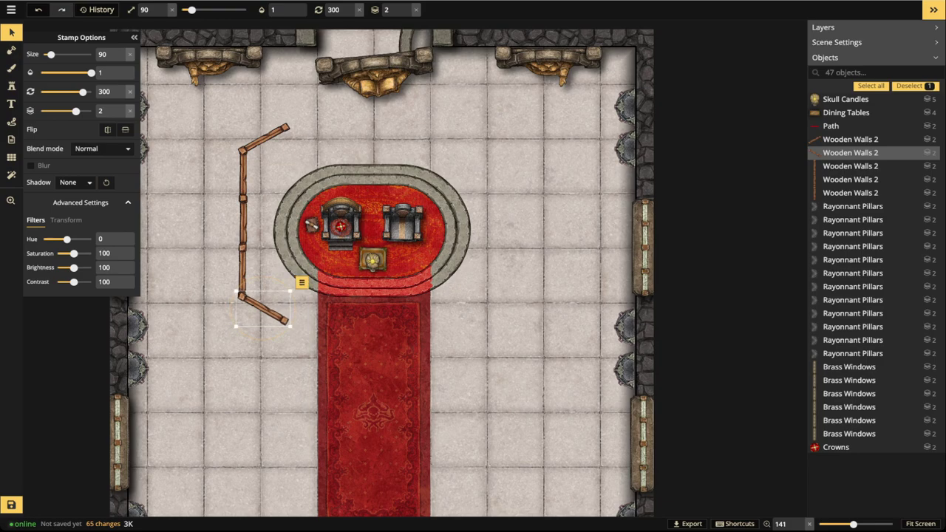
left_click_drag(222, 133, 257, 306)
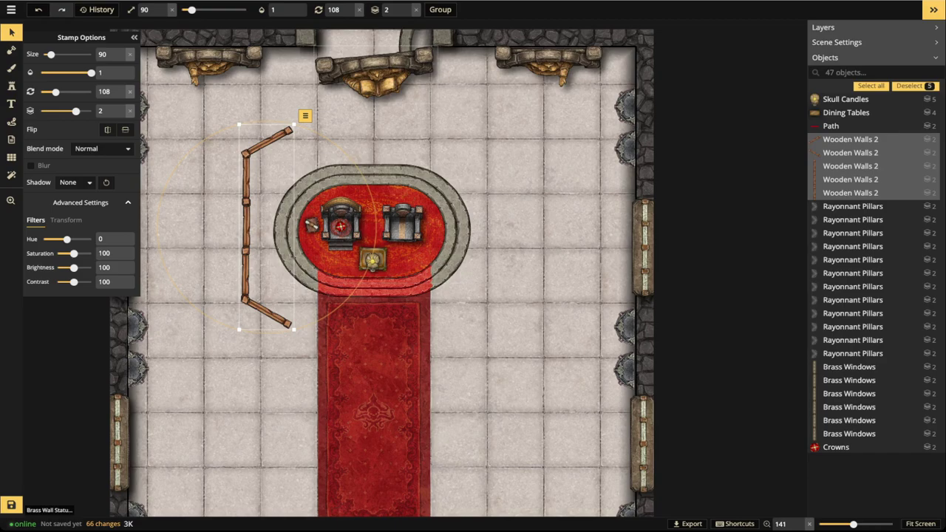
left_click_drag(247, 226, 258, 227)
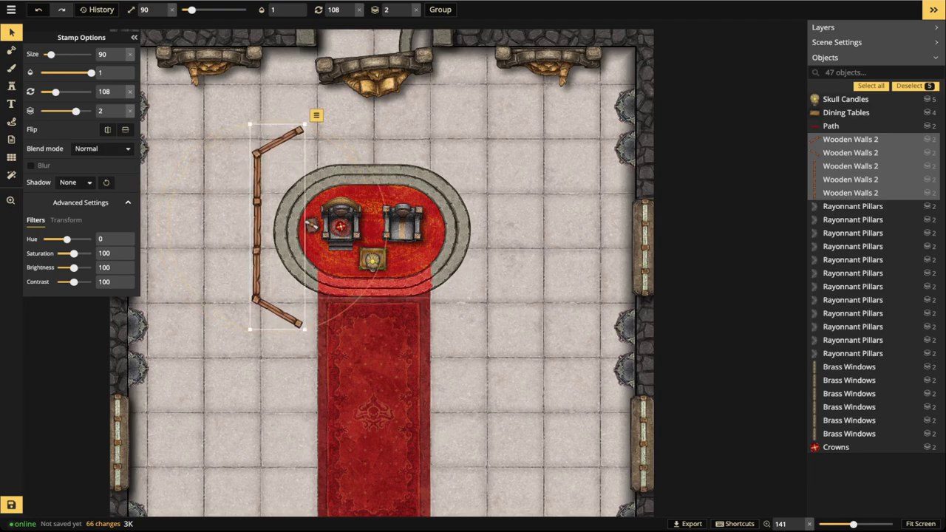
- Duplicate the five-beam section, turn the copy to face inwards, and place it right of the throne platform as a mirror image
key("ctrl+c")
key("ctrl+v")
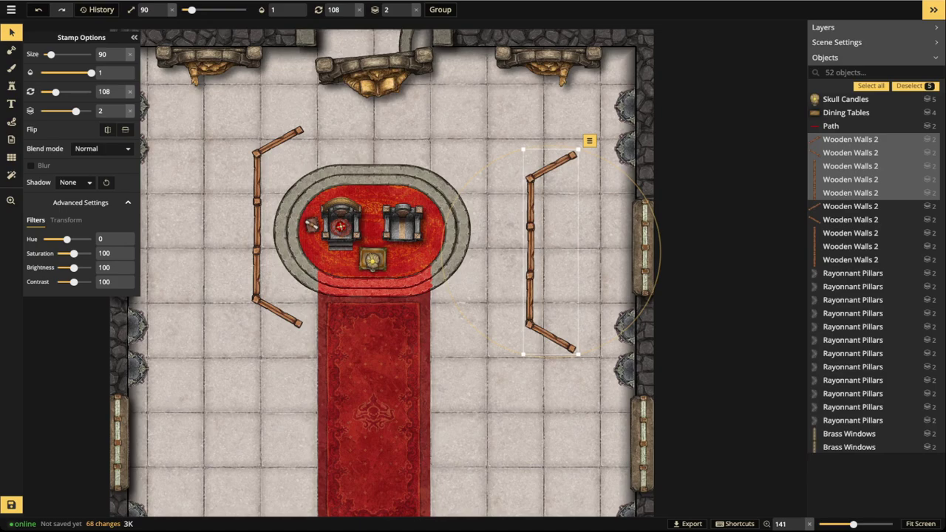
left_click_drag(660, 252, 446, 281)
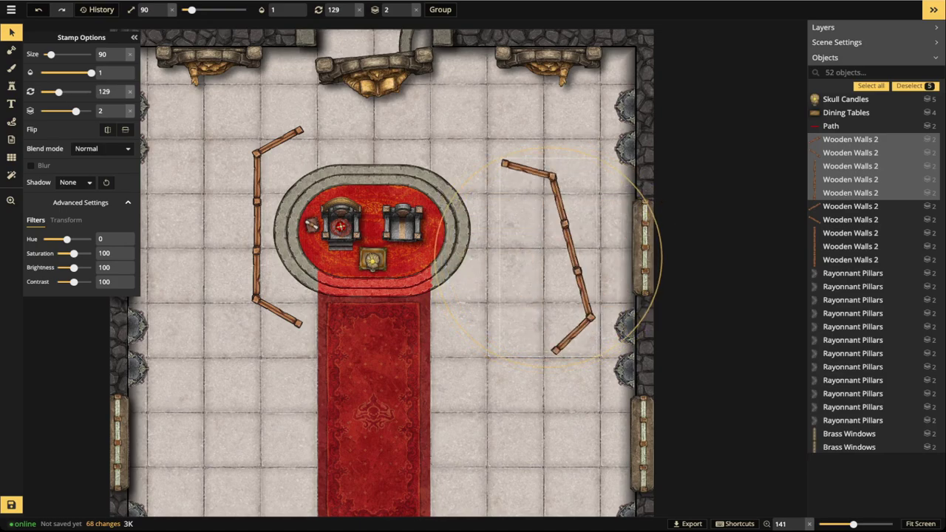
scroll(550, 252, "down", 5)
left_click_drag(551, 251, 467, 227)
- Place three Wooden Walls beams, size 90 and rotated 90, end to end above the platform to join both side sections
left_click(11, 85)
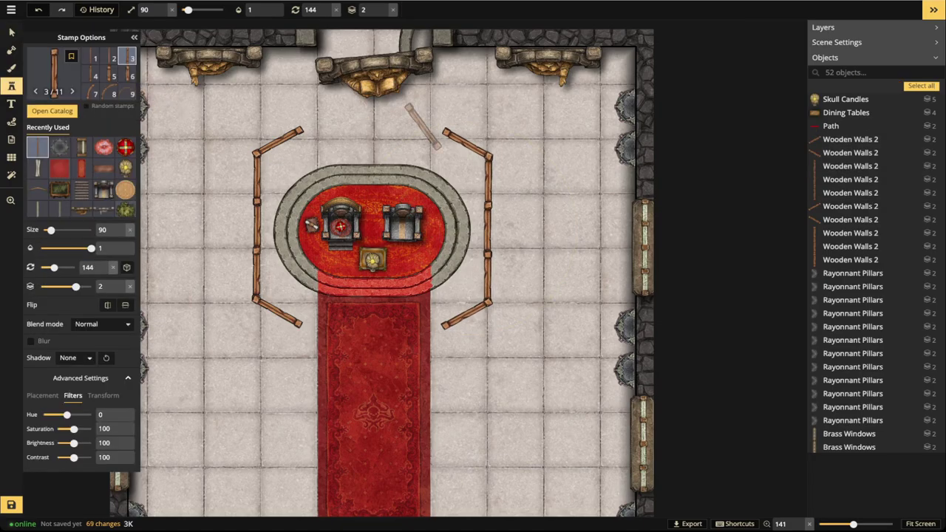
scroll(392, 131, "up", 4)
scroll(326, 131, "down", 5)
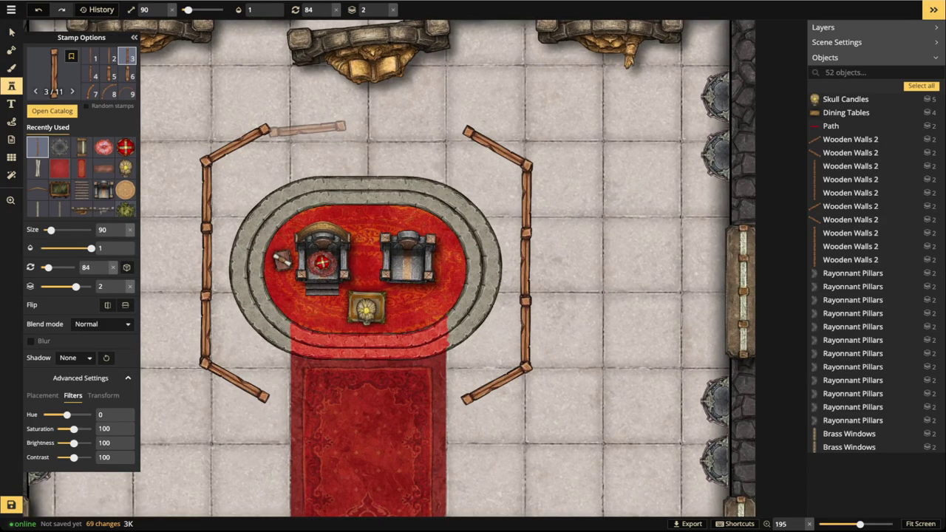
left_click(335, 10)
scroll(317, 137, "up", 6)
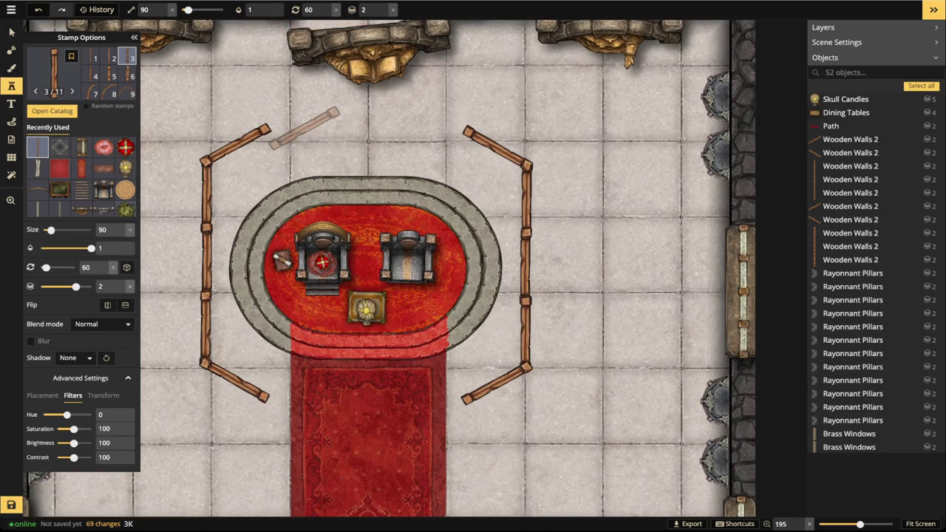
left_click(300, 130)
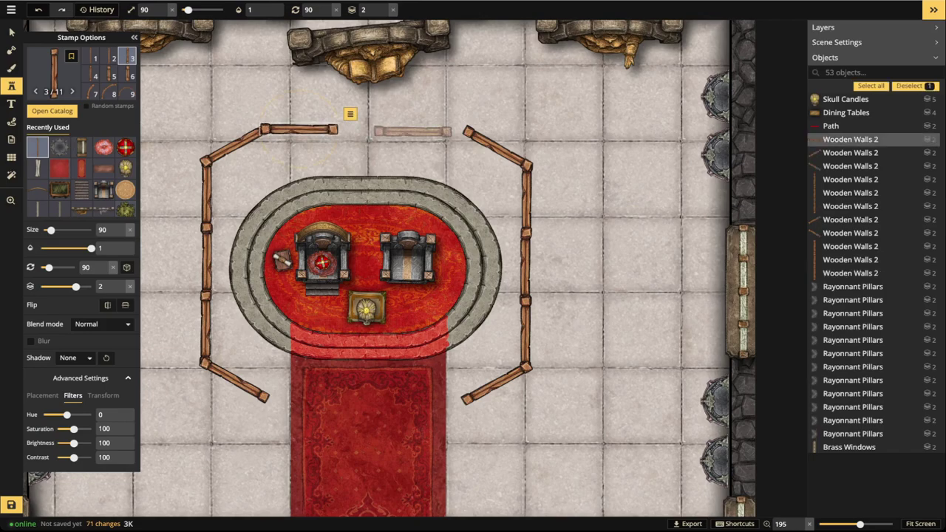
left_click(431, 131)
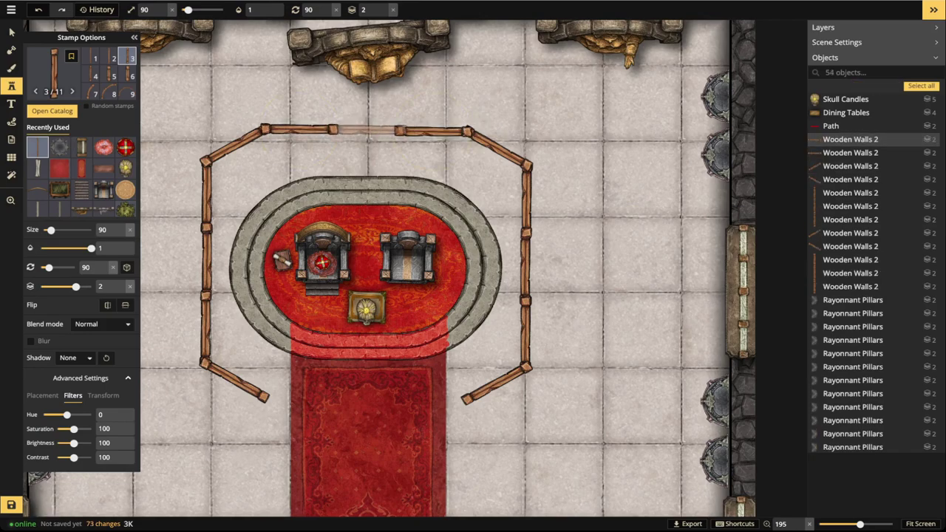
left_click(368, 130)
- Nudge the right-hand beam section slightly to line up its joint with the beam row above the platform
left_click(11, 33)
left_click_drag(462, 111, 589, 419)
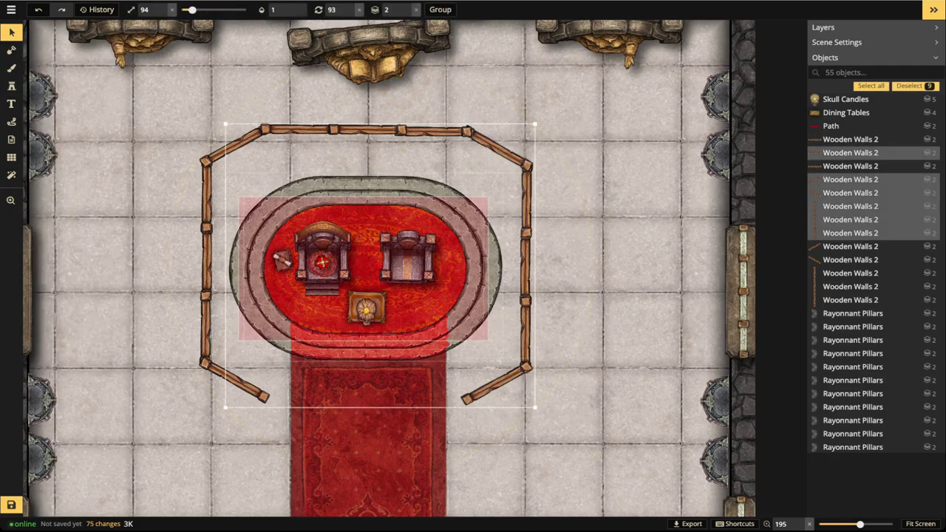
left_click(429, 300, "shift")
left_click(479, 290, "shift")
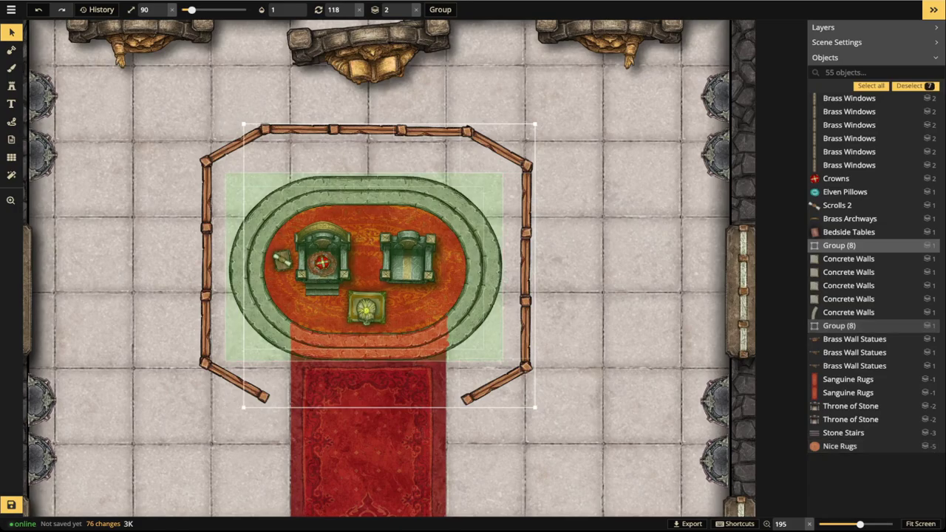
left_click_drag(526, 266, 525, 265)
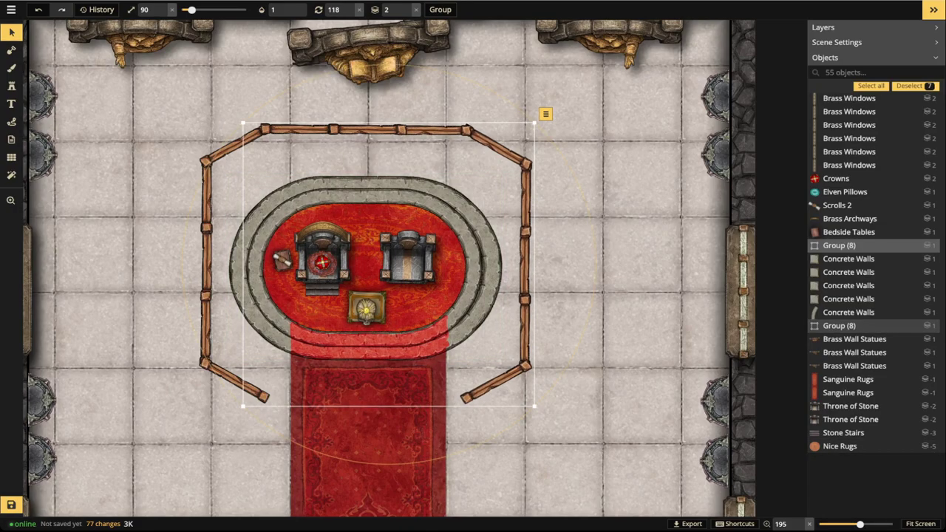
key("Escape")
- Duplicate the three horizontal beams above the platform and place the copies across the red carpet to close the ring
left_click(298, 129)
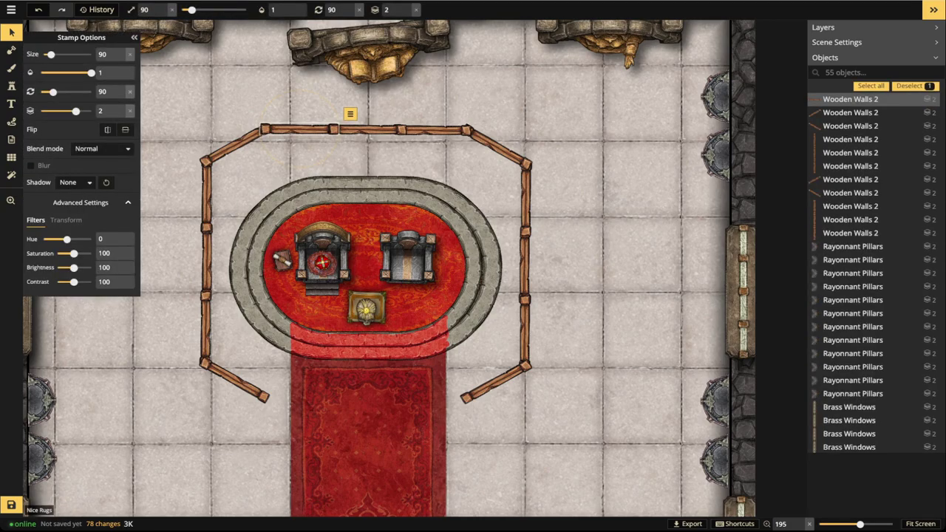
left_click(368, 130, "shift")
left_click(434, 130, "shift")
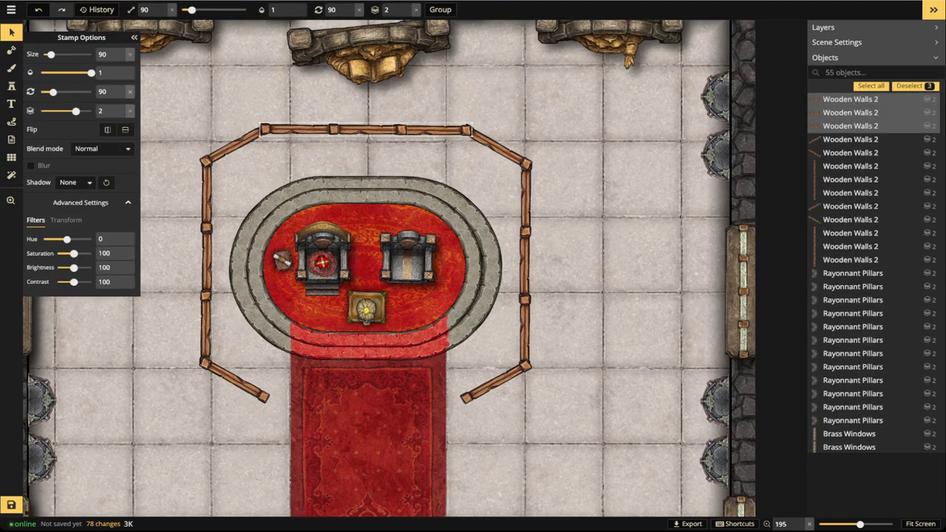
key("ctrl+v")
left_click_drag(368, 396, 367, 398)
key("Escape")
scroll(198, 167, "down", 1)
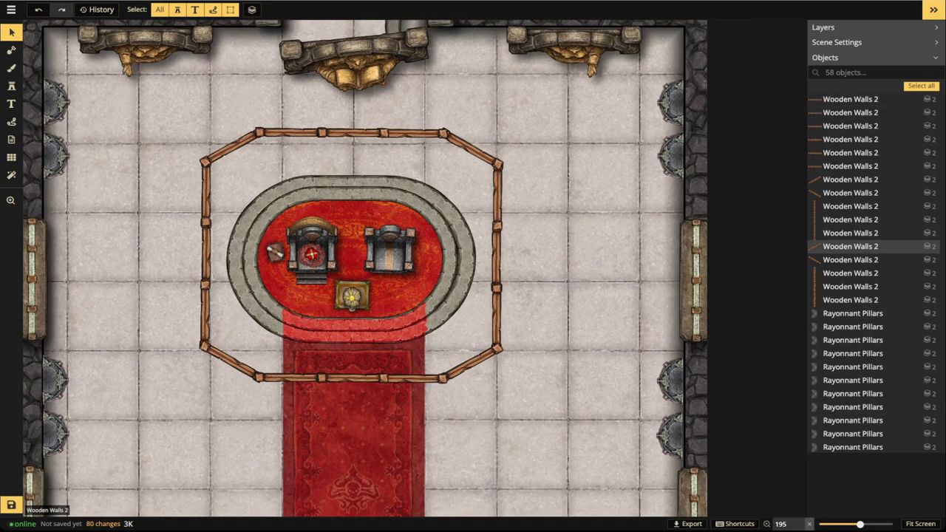
- Delete the upper part of the beam ring, keeping only the lowest vertical beam on each side and the beams below it
left_click(206, 253)
key("Delete")
left_click(206, 192)
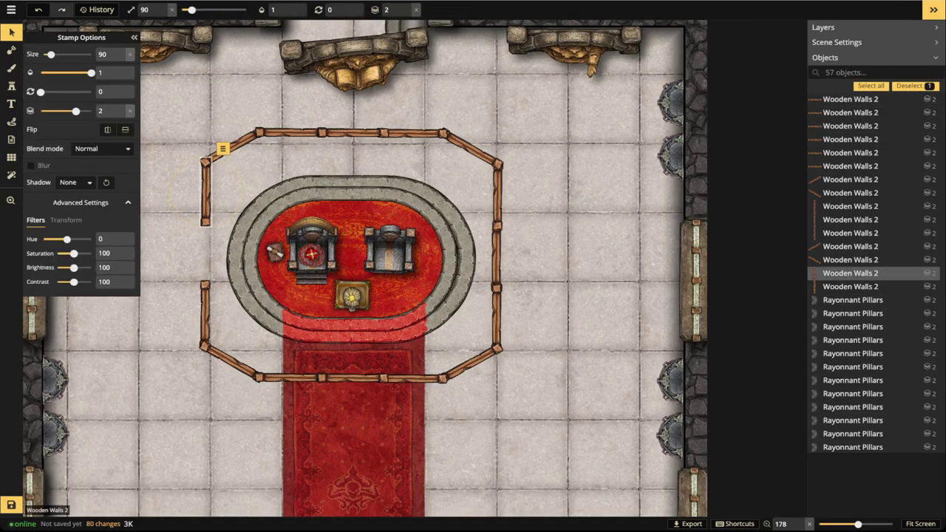
key("Delete")
left_click_drag(203, 121, 469, 146)
key("Delete")
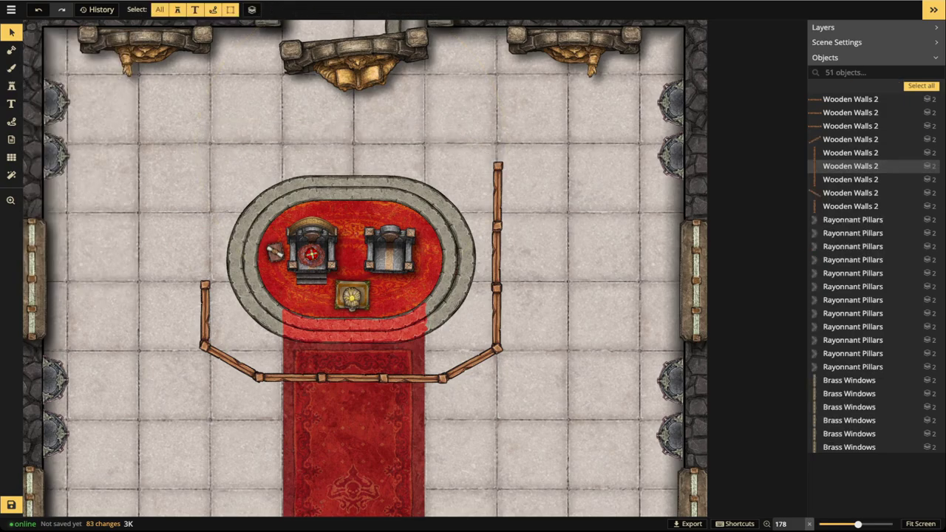
left_click(850, 166)
key("Delete")
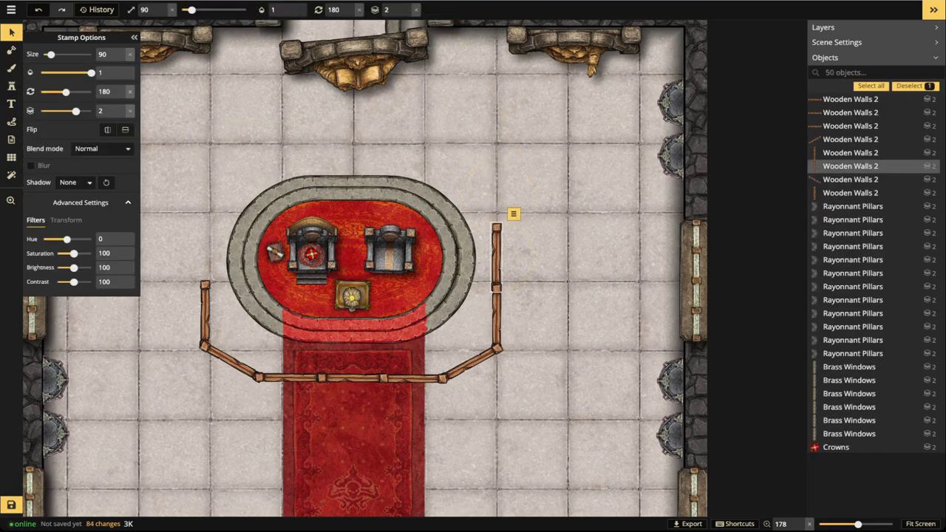
key("Delete")
- Try extending the left end of the structure with two diagonal beams rotated 120, running up and outwards from the vertical beam
left_click(11, 86)
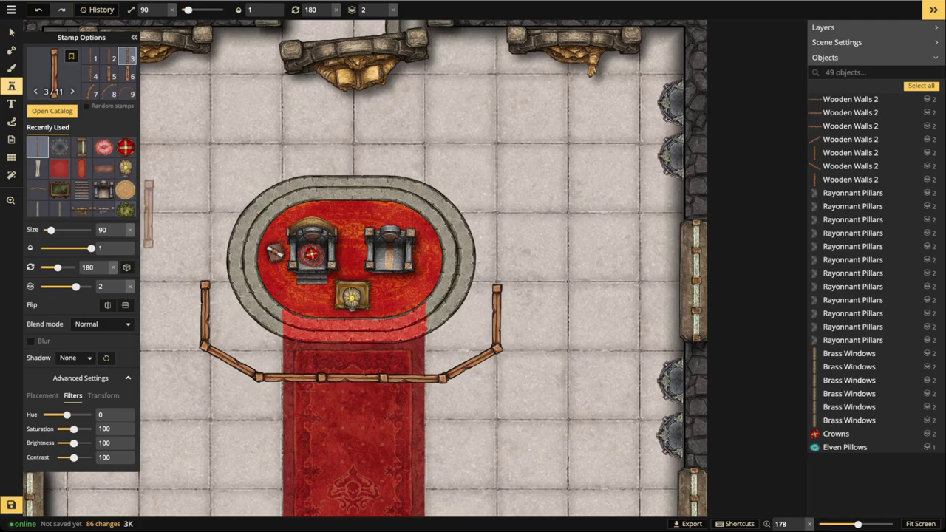
key("space")
left_click_drag(219, 229, 334, 212)
scroll(251, 225, "down", 2)
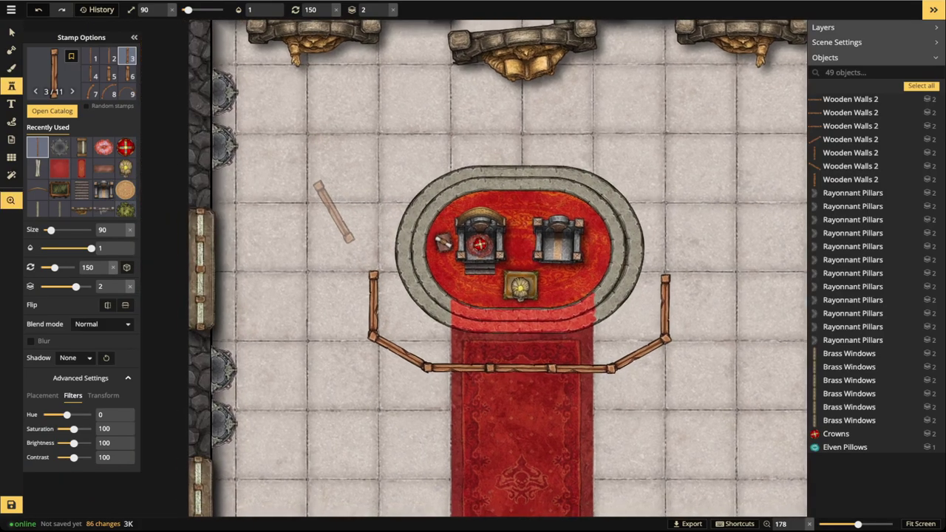
scroll(346, 236, "down", 3)
scroll(347, 256, "up", 1)
left_click(346, 259)
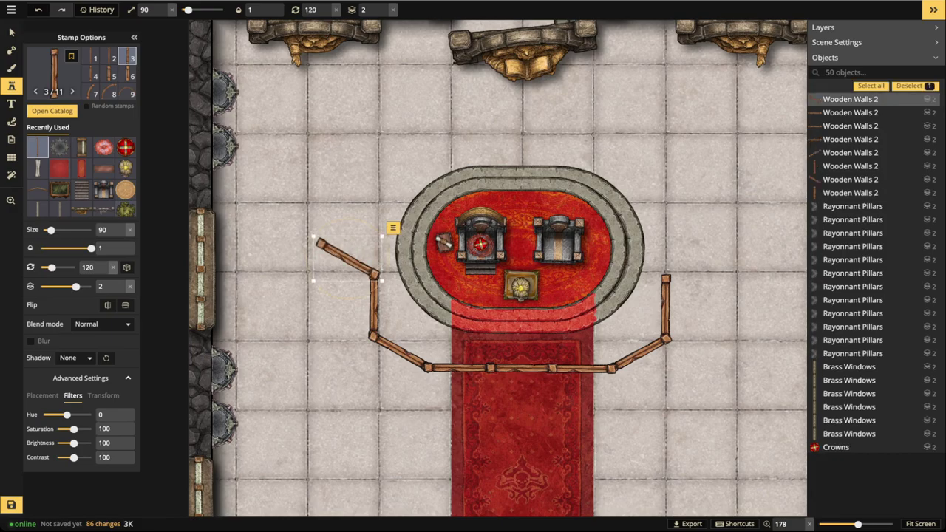
left_click(292, 228)
scroll(244, 194, "down", 2)
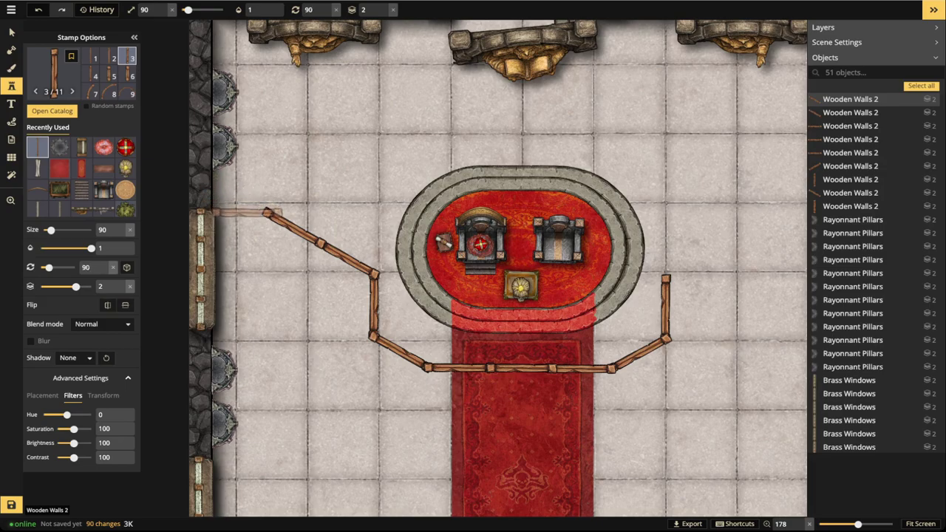
- Try extending the right end of the structure with two diagonal beams rotated 60, mirroring the left extension
scroll(459, 212, "down", 2)
left_click_drag(499, 212, 389, 208)
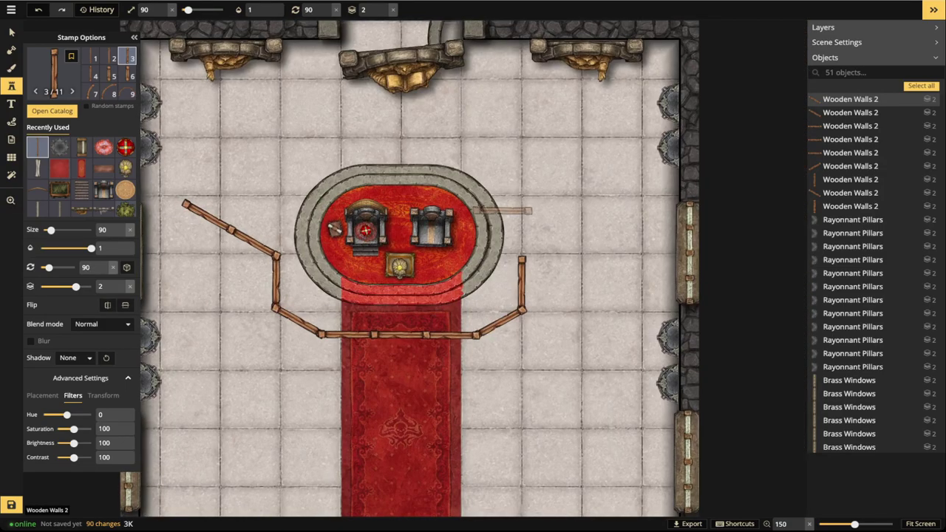
scroll(650, 300, "down", 1)
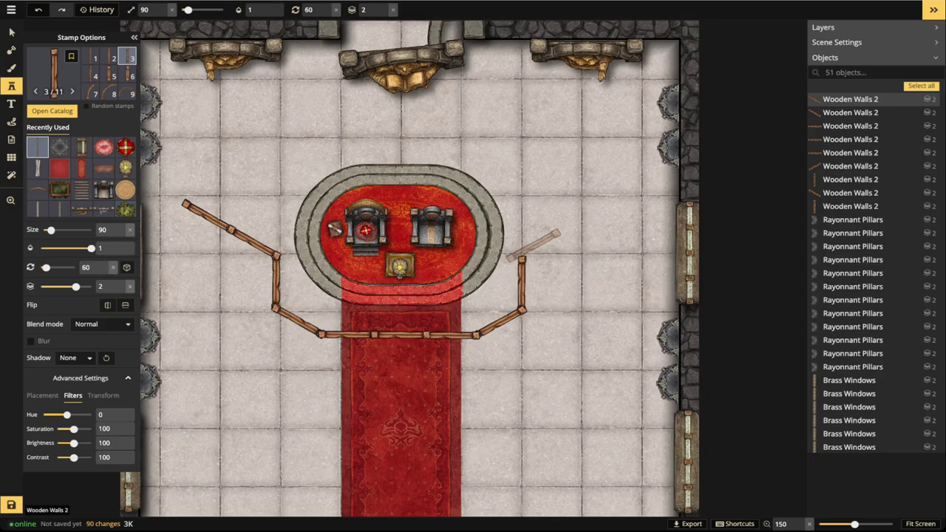
left_click(545, 248)
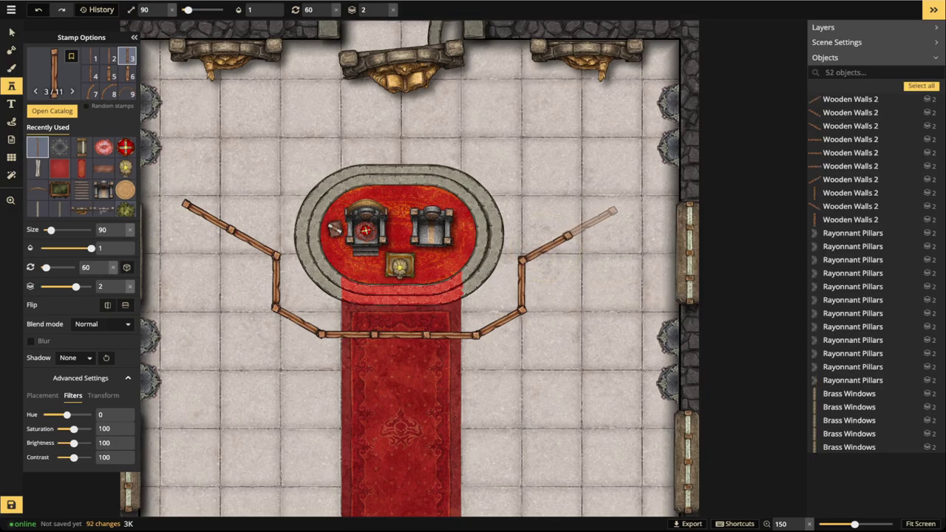
left_click(591, 224)
scroll(365, 138, "down", 1)
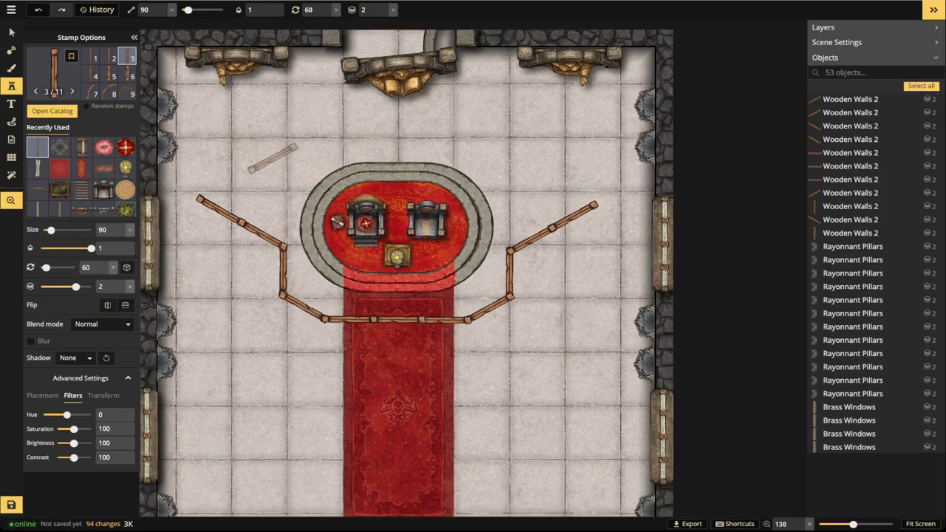
- Delete the diagonal extension beams on both sides of the structure
left_click(12, 33)
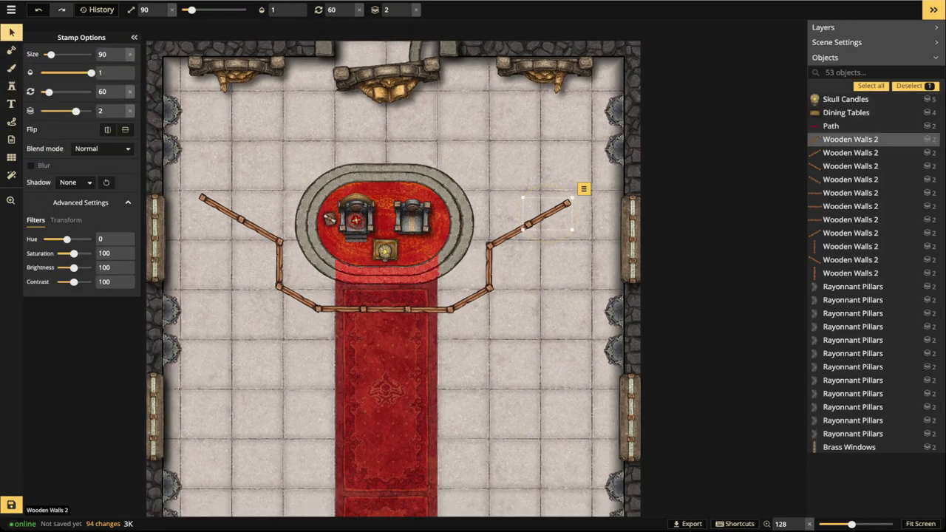
left_click(222, 209)
left_click(260, 231, "shift")
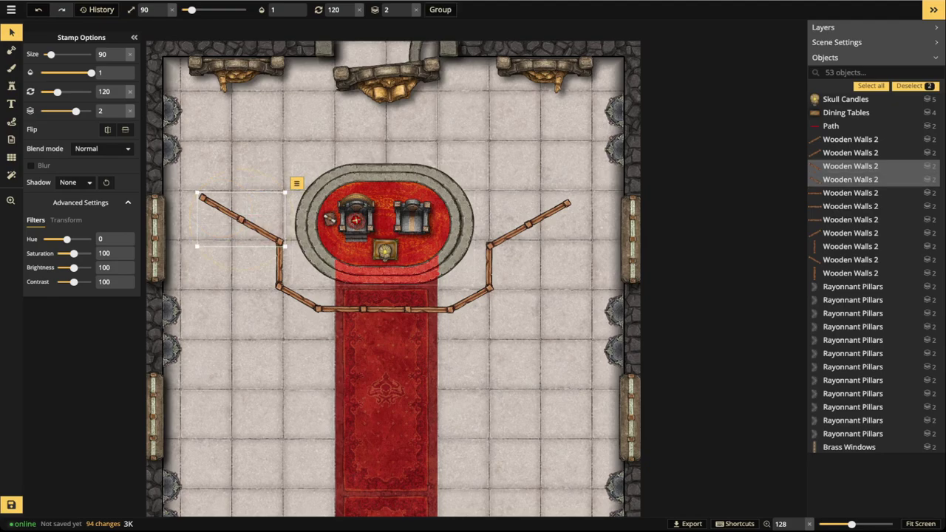
key("Delete")
left_click(509, 235)
key("Delete")
left_click(547, 215)
key("Delete")
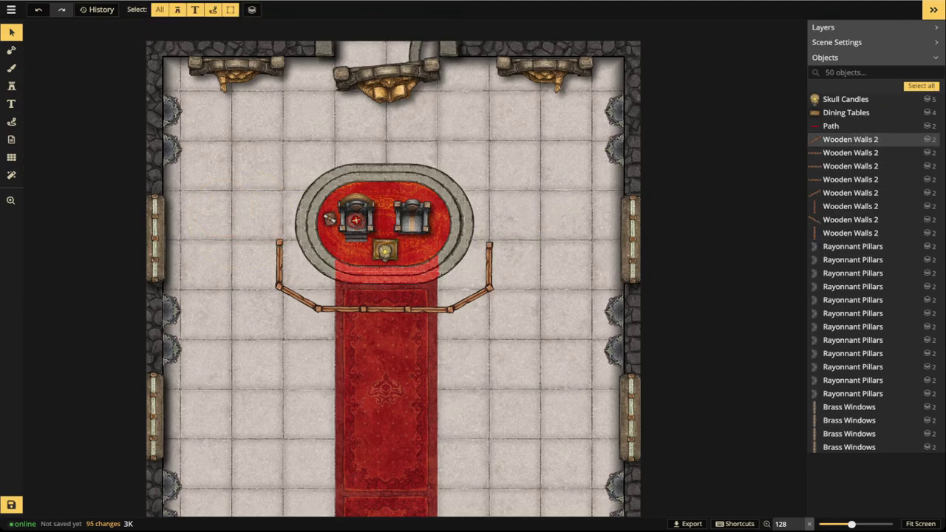
- Extend the barrier's left end to the left wall with three horizontal beams rotated 90, placing the outermost beam on layer 1
scroll(284, 247, "up", 3)
left_click(279, 262)
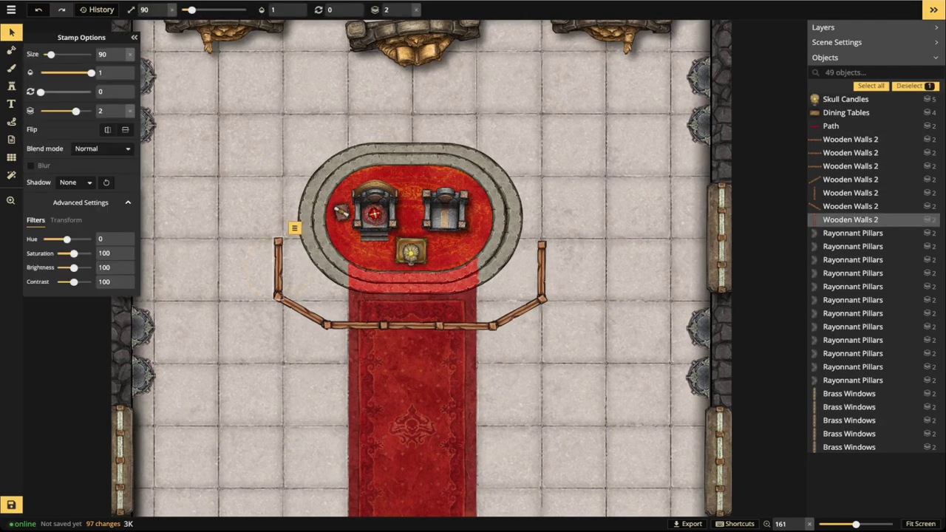
left_click(11, 86)
scroll(238, 223, "up", 6)
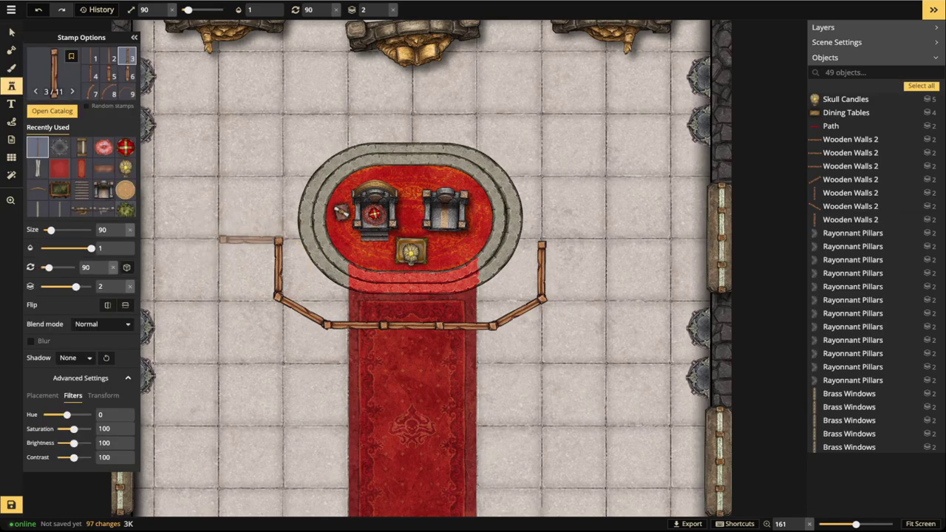
left_click(251, 241)
left_click_drag(215, 241, 344, 241)
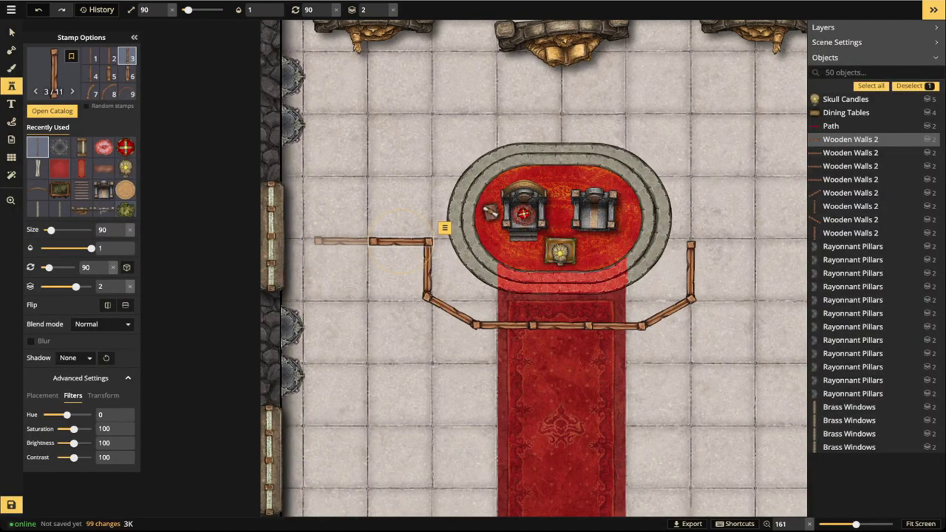
left_click(342, 241)
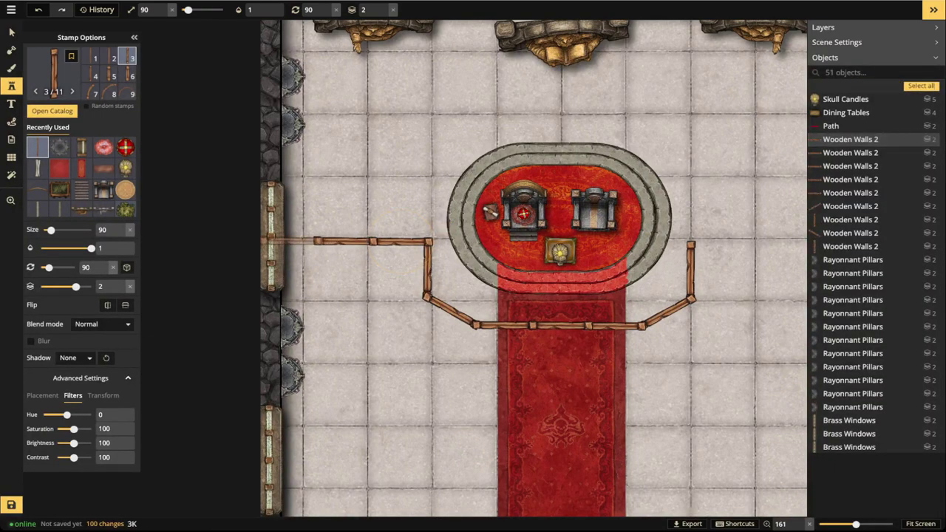
left_click(288, 241)
left_click(384, 14)
- Extend the barrier's right end to the right wall with three horizontal beams rotated 90 on layer 1
key("space")
left_click_drag(562, 282, 376, 280)
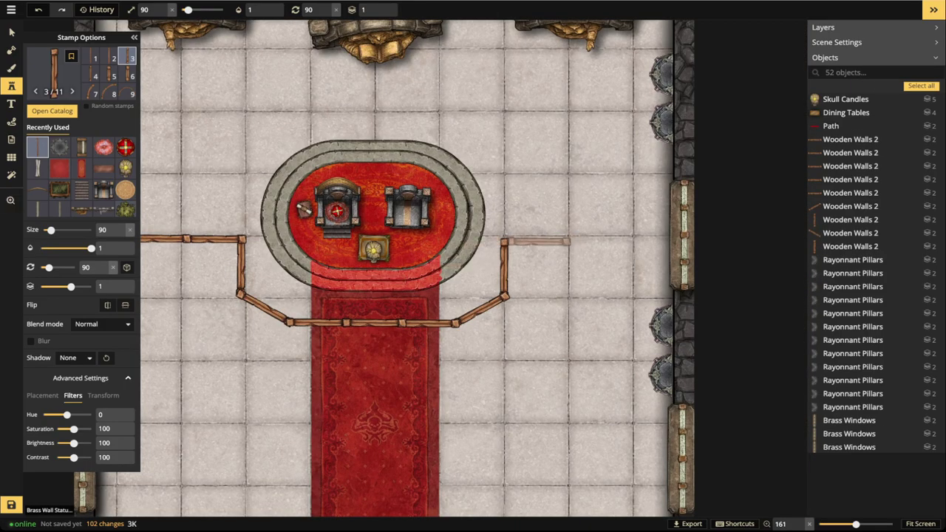
left_click(563, 241)
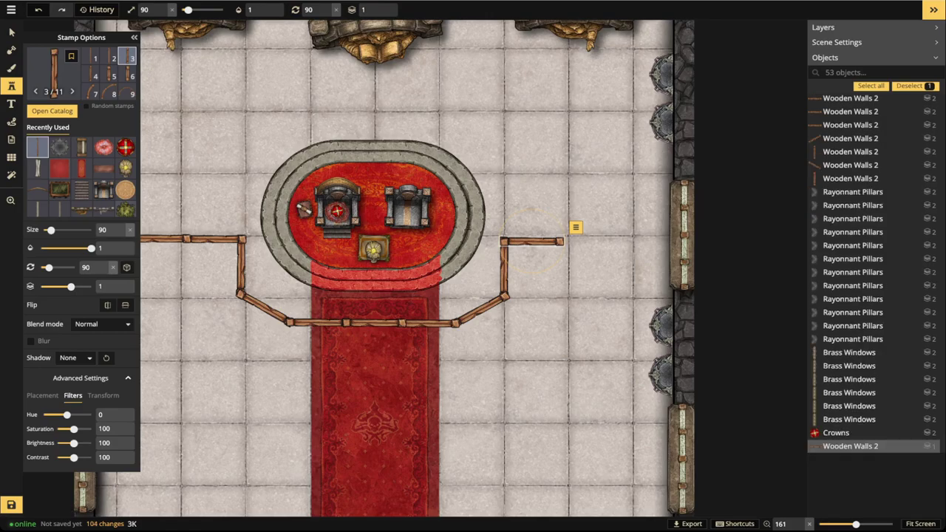
left_click(618, 242)
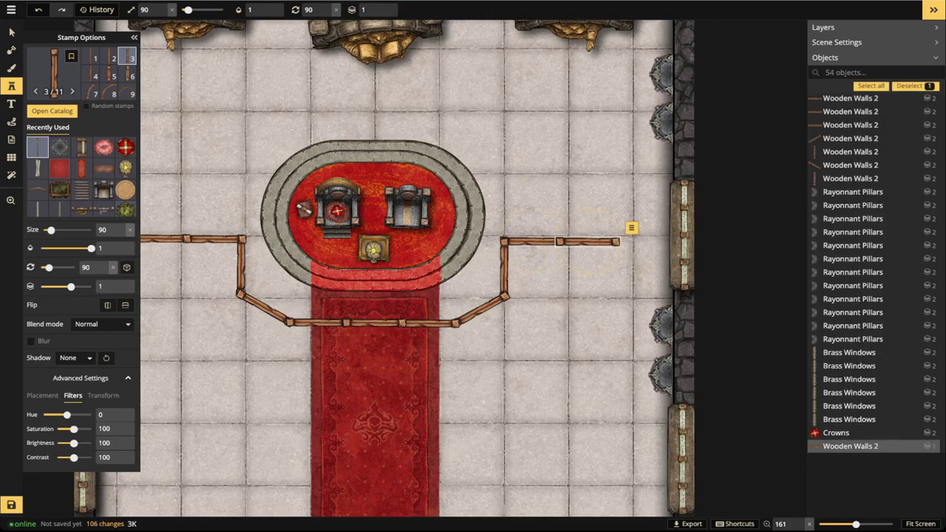
left_click(644, 243)
scroll(255, 177, "down", 5)
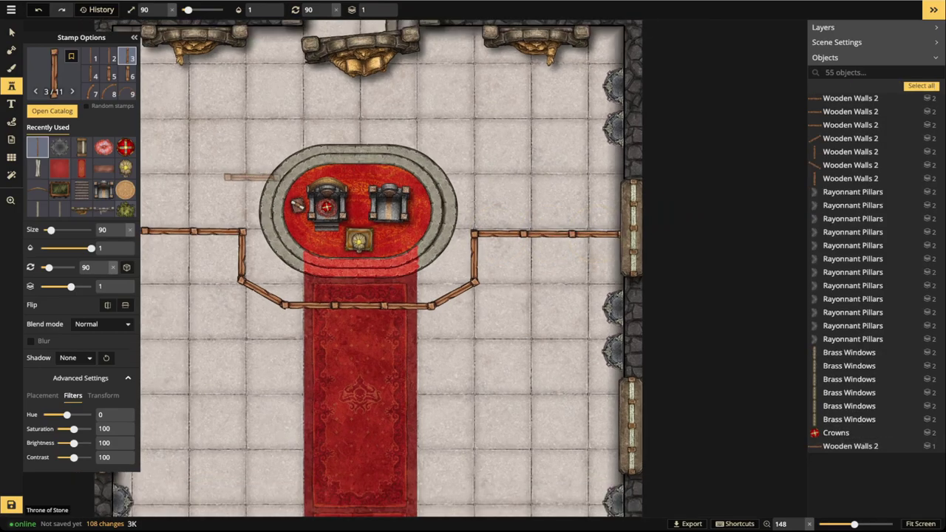
- Select all stamps from the wooden beam set and move the barrier down by almost one grid square, nudging it slightly right
left_click_drag(277, 205, 319, 161)
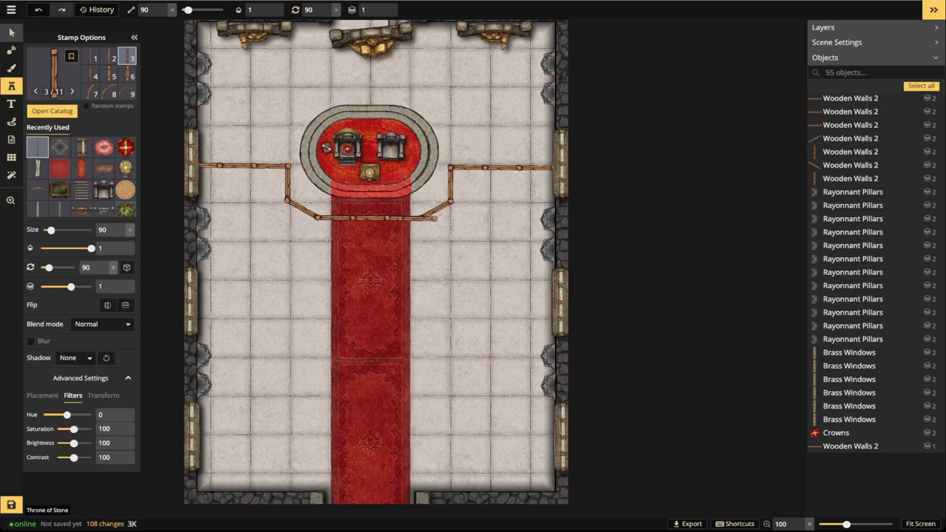
left_click(11, 32)
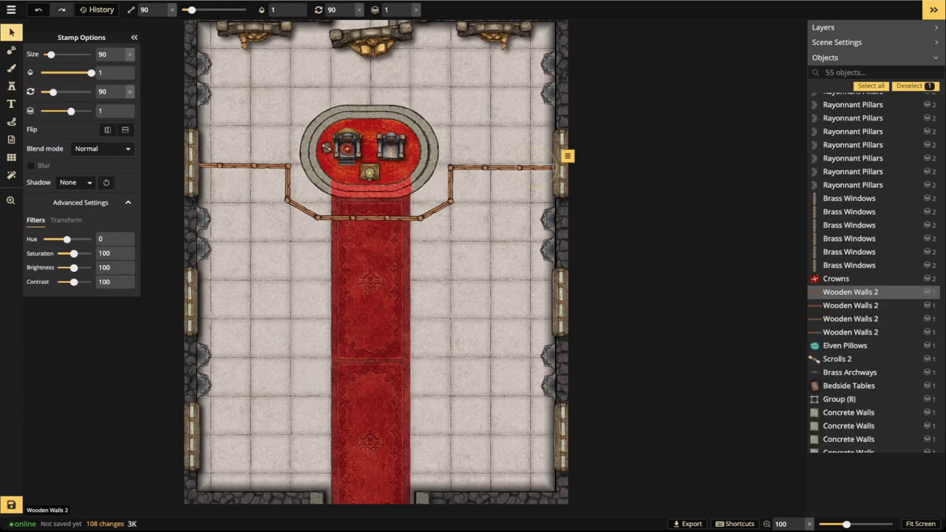
scroll(295, 185, "up", 3)
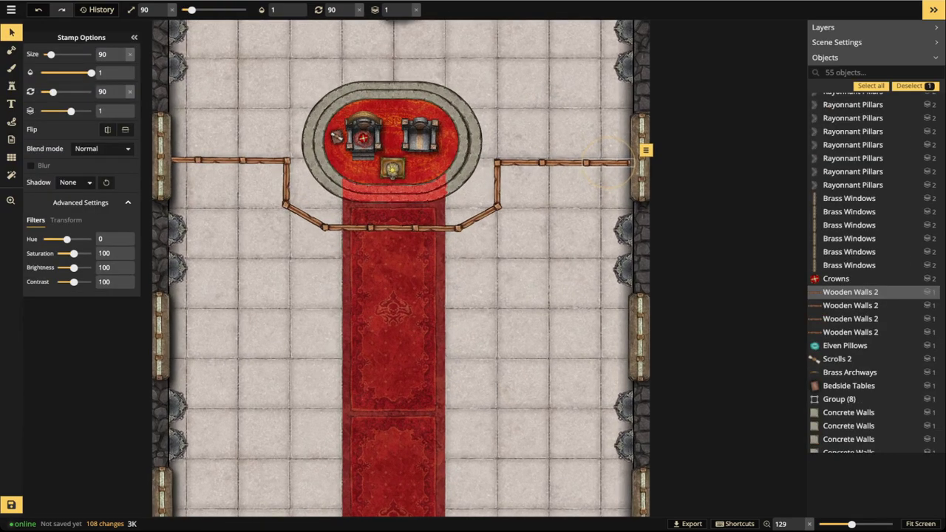
scroll(320, 311, "up", 3)
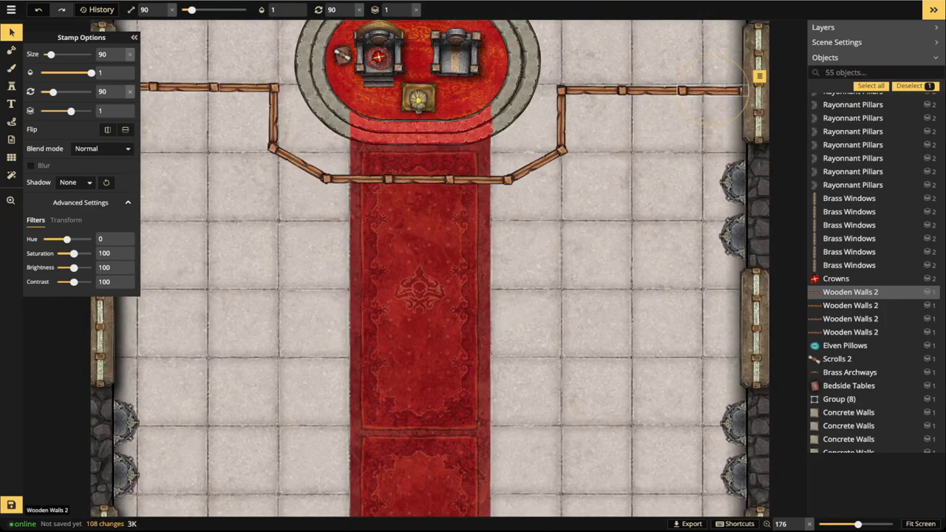
scroll(157, 80, "down", 2)
left_click_drag(157, 80, 223, 86)
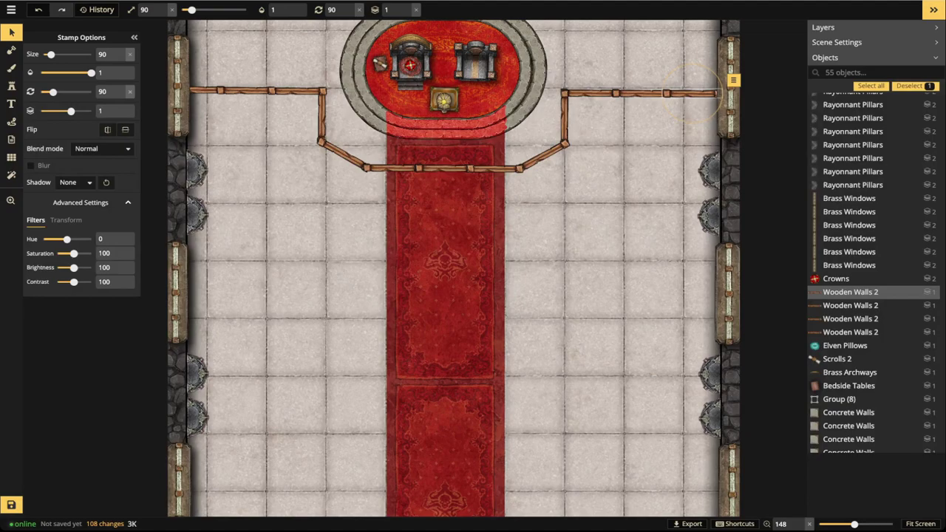
left_click(225, 91)
right_click(231, 87)
mouse_move(235, 89)
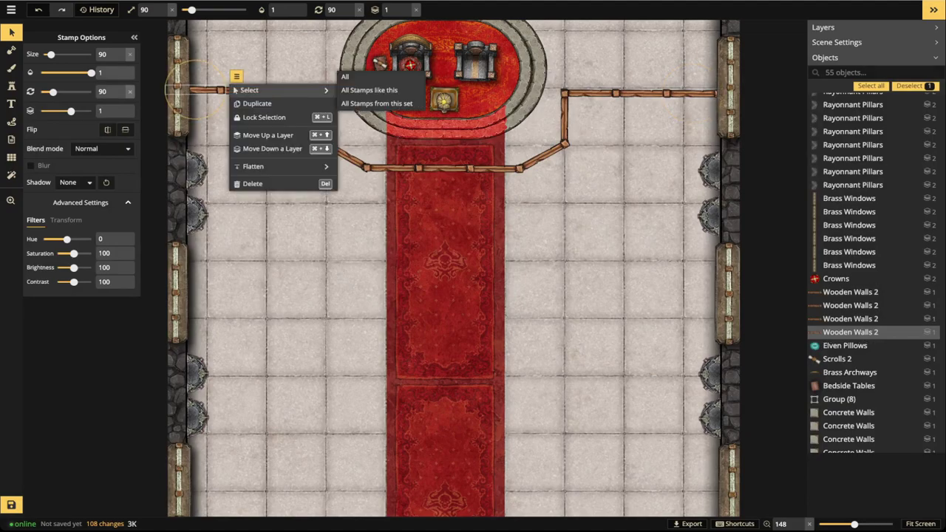
left_click(377, 104)
left_click_drag(369, 169, 369, 221)
key("Down")
key("Down")
key("Down")
key("Right")
key("Right")
key("Right")
key("Right")
key("Right")
key("Right")
key("Right")
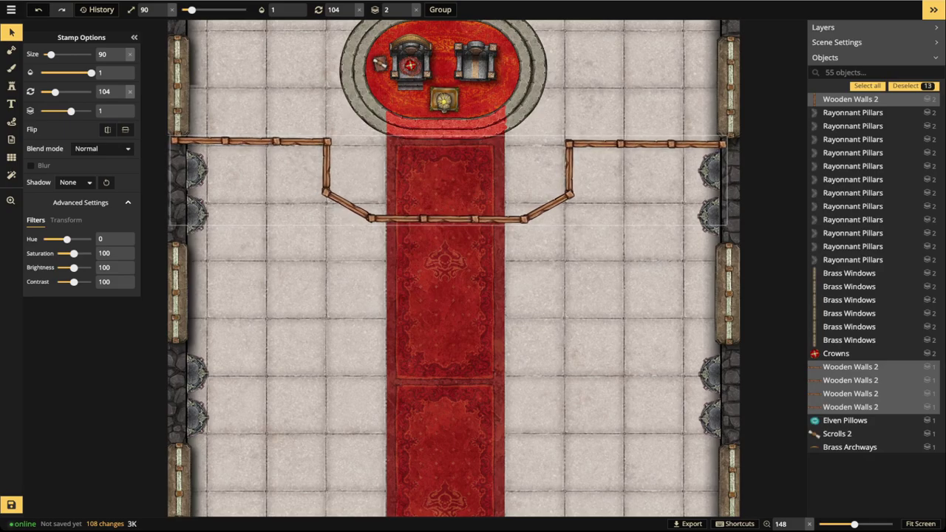
key("Left")
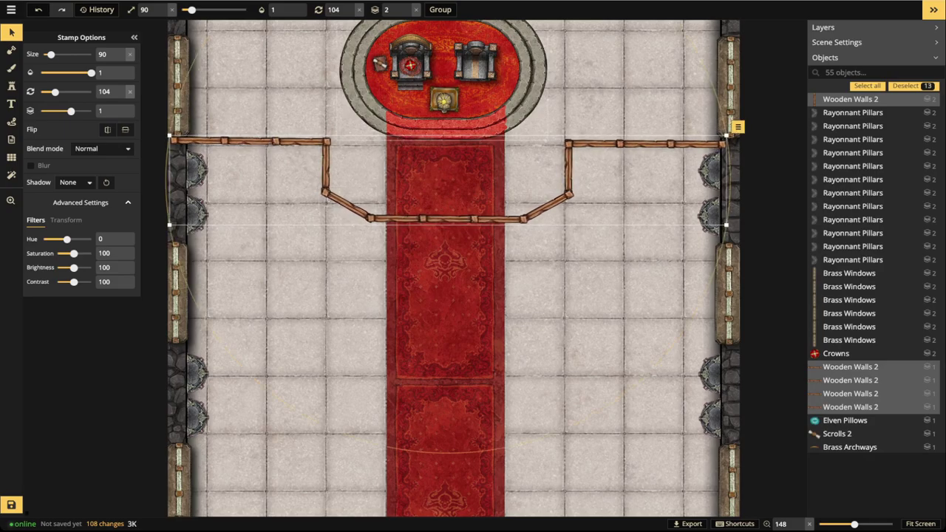
- Move the leftmost horizontal beam right so its outer end sits at the inner edge of the left wall
left_click(200, 141)
key("Right")
key("Right")
key("Right")
key("Right")
key("Right")
key("Right")
key("Right")
key("Right")
key("Right")
key("Right")
key("Right")
key("Right")
key("Right")
key("Right")
key("Right")
key("Right")
key("Right")
key("Right")
key("Right")
key("Right")
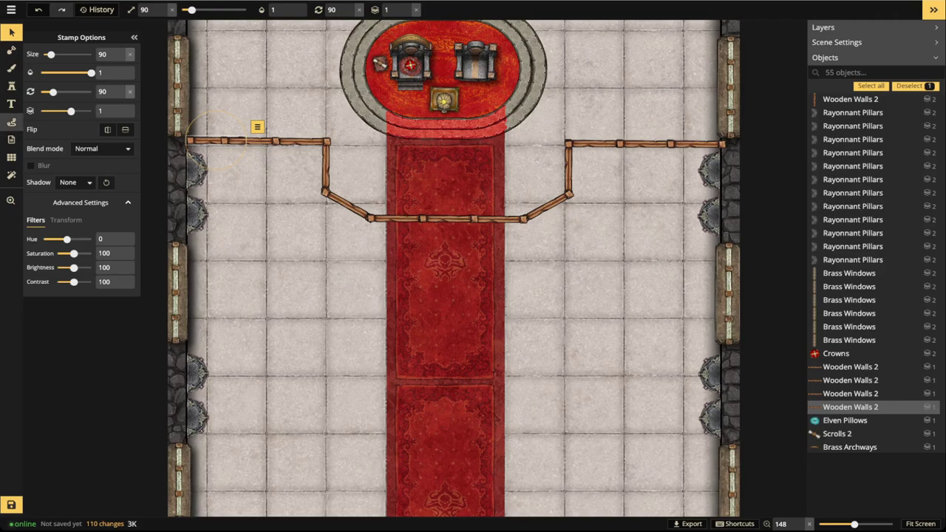
- Try a horizontal dotted red path of width 5 across the hall below the barrier, shift it slightly left, and delete it
left_click(11, 121)
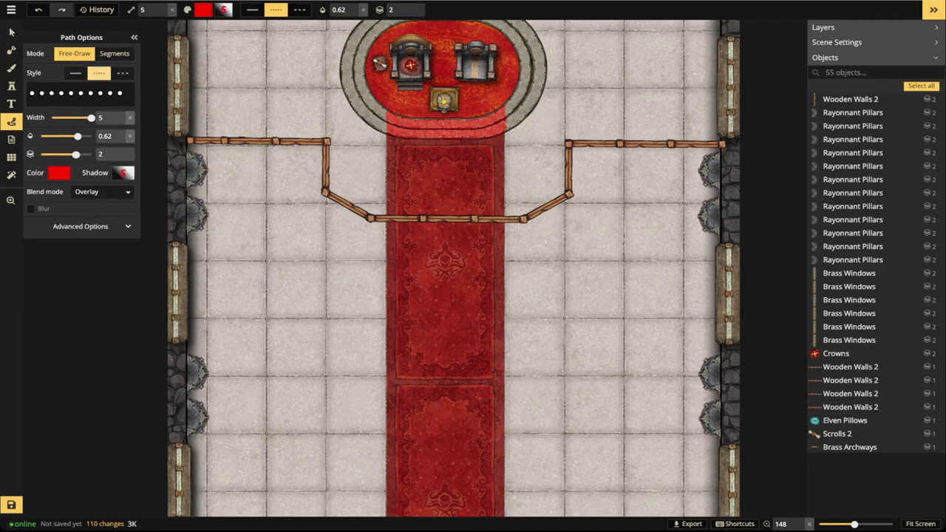
left_click_drag(258, 258, 357, 258)
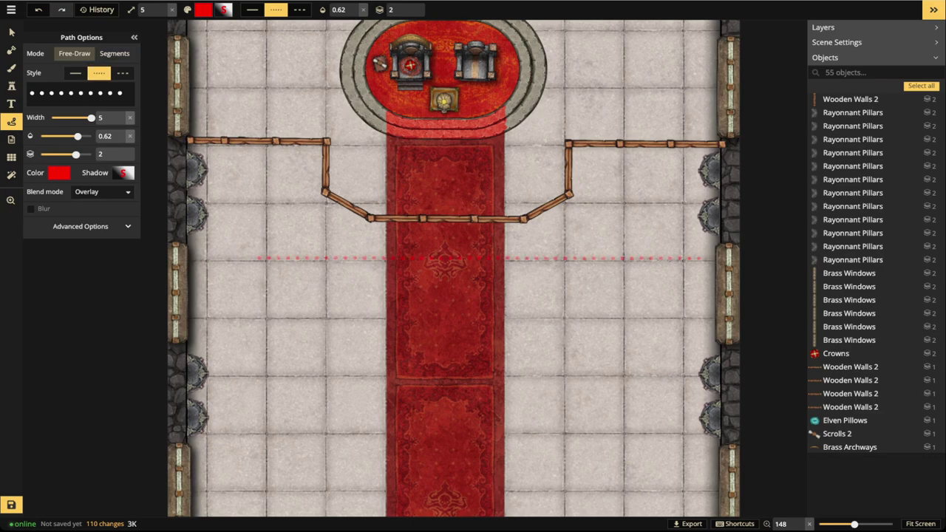
left_click_drag(700, 258, 703, 258)
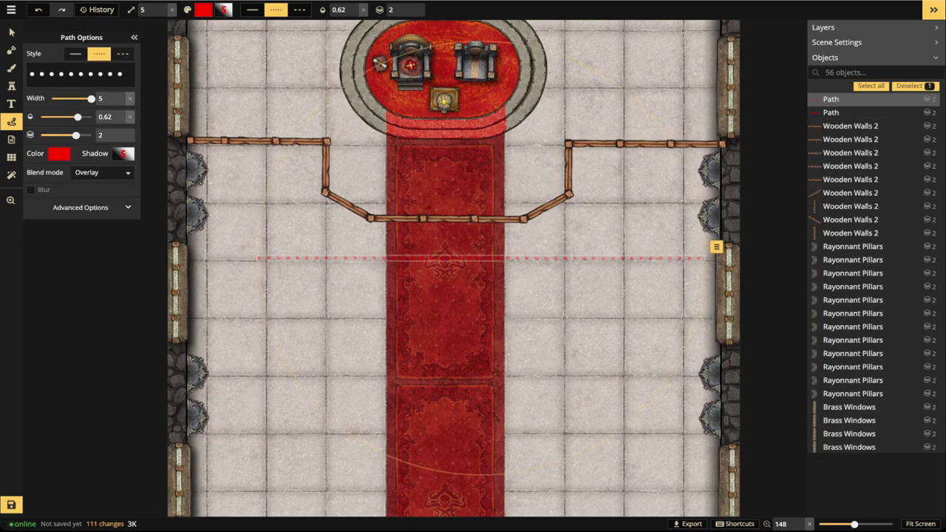
left_click(120, 113)
left_click_drag(481, 258, 457, 259)
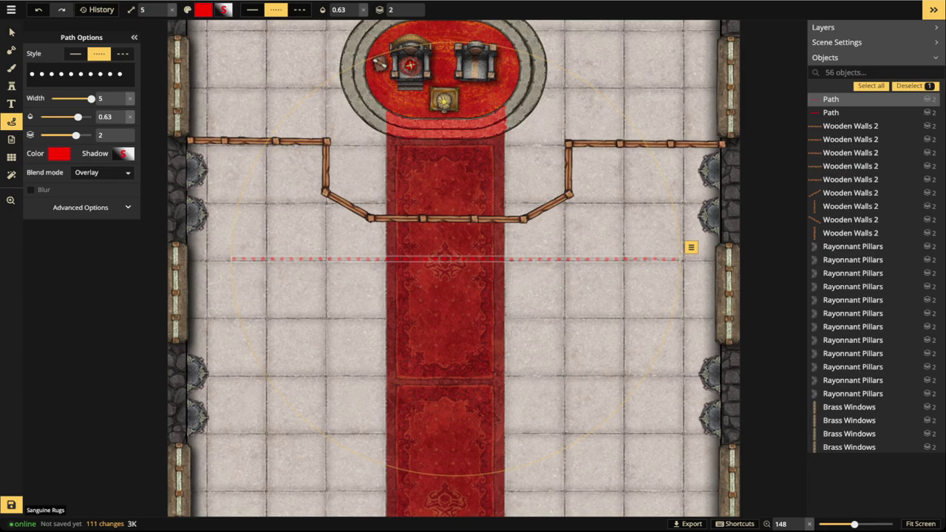
key("Delete")
left_click(11, 33)
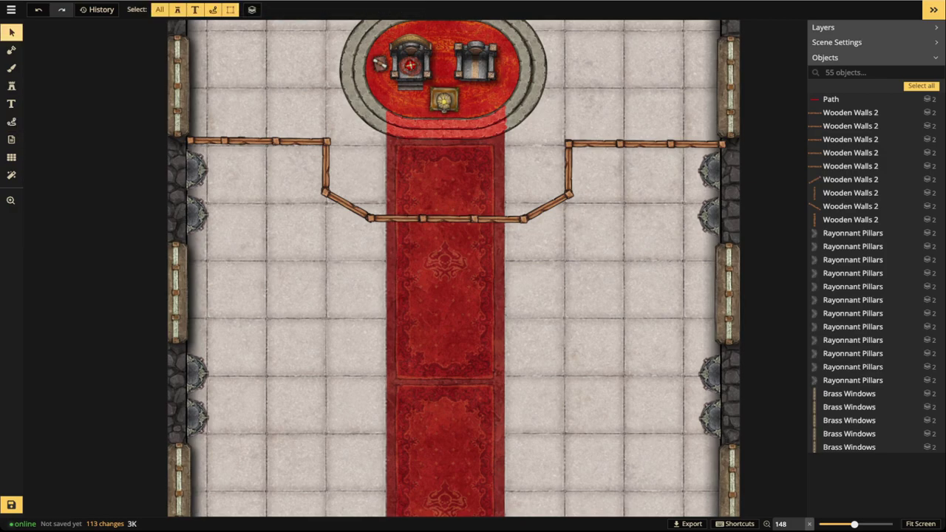
- Examine the barrier's placement relative to the throne platform, the carpet, the side walls and the rest of the hall
scroll(482, 216, "up", 1)
left_click_drag(481, 226, 486, 286)
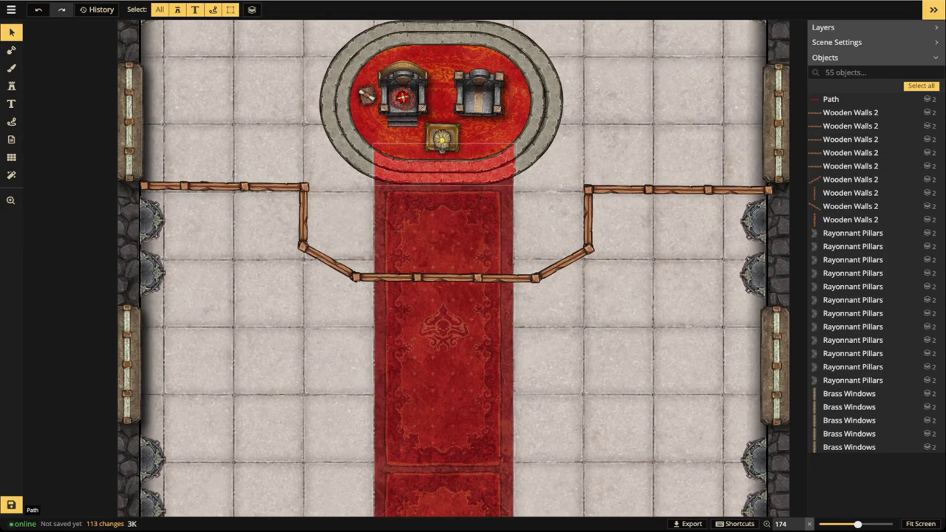
left_click_drag(444, 122, 442, 230)
scroll(442, 231, "up", 1)
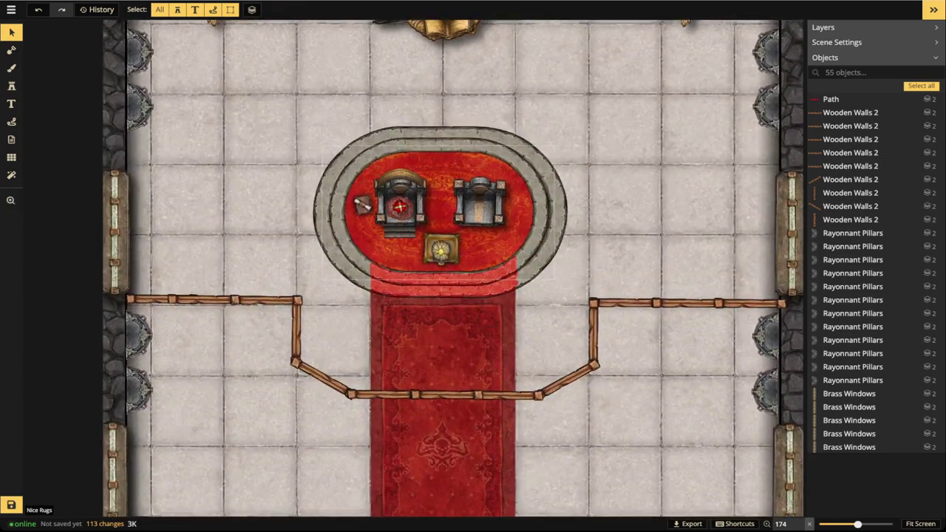
scroll(444, 266, "down", 3)
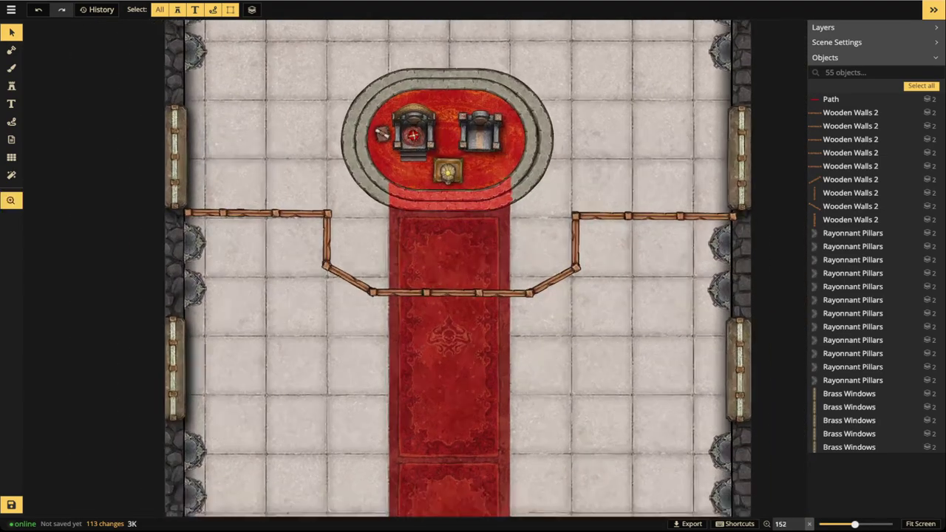
left_click_drag(410, 317, 411, 244)
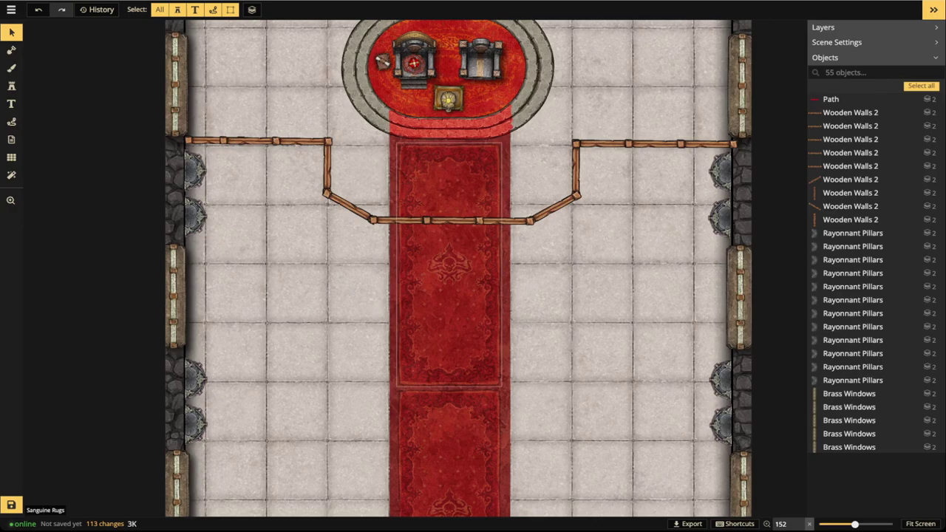
left_click(452, 220)
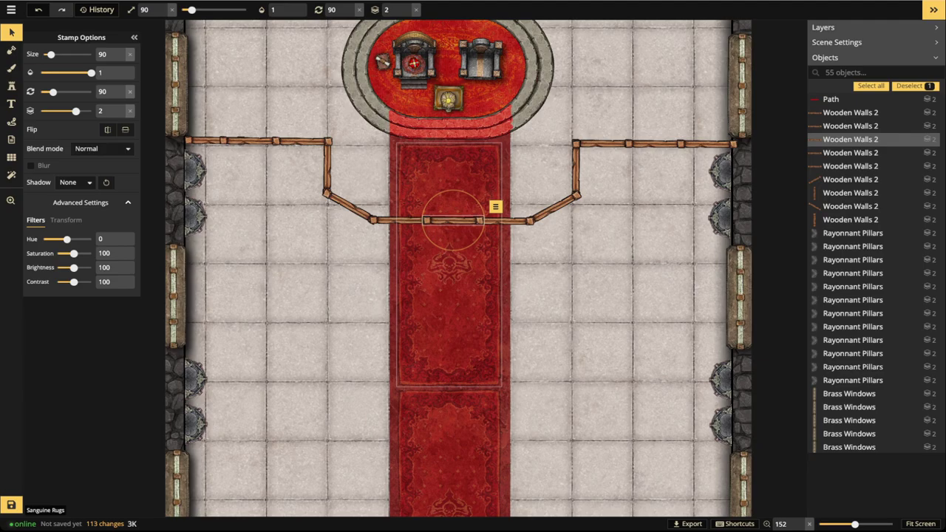
scroll(452, 266, "down", 3)
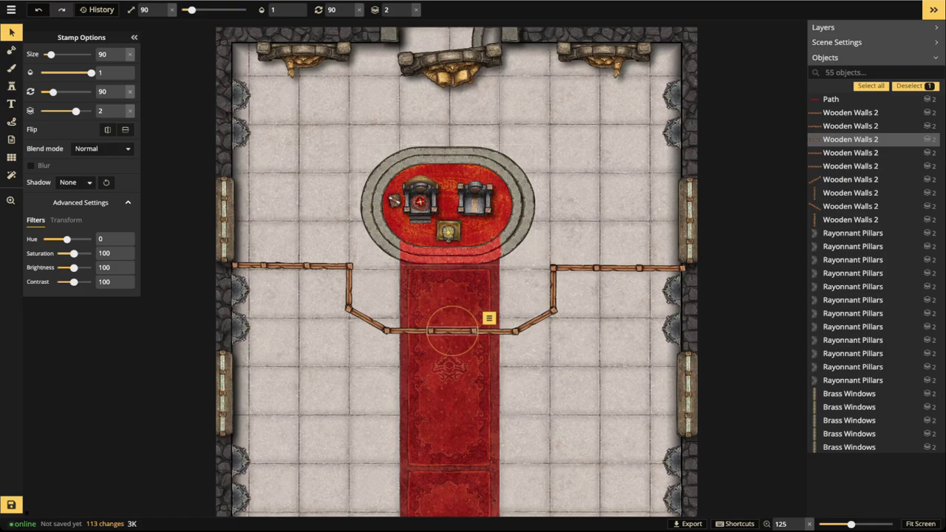
scroll(430, 160, "up", 5)
scroll(461, 403, "down", 2)
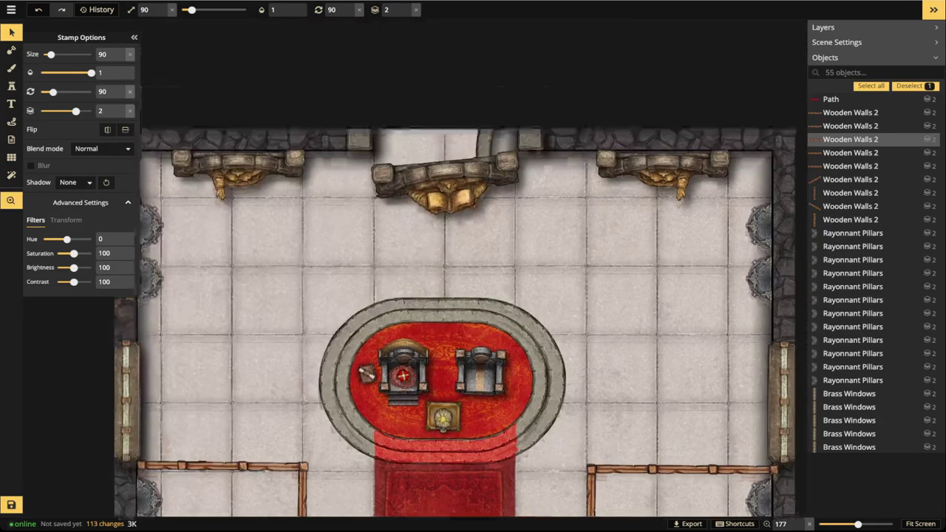
scroll(443, 444, "down", 1)
scroll(437, 456, "down", 3)
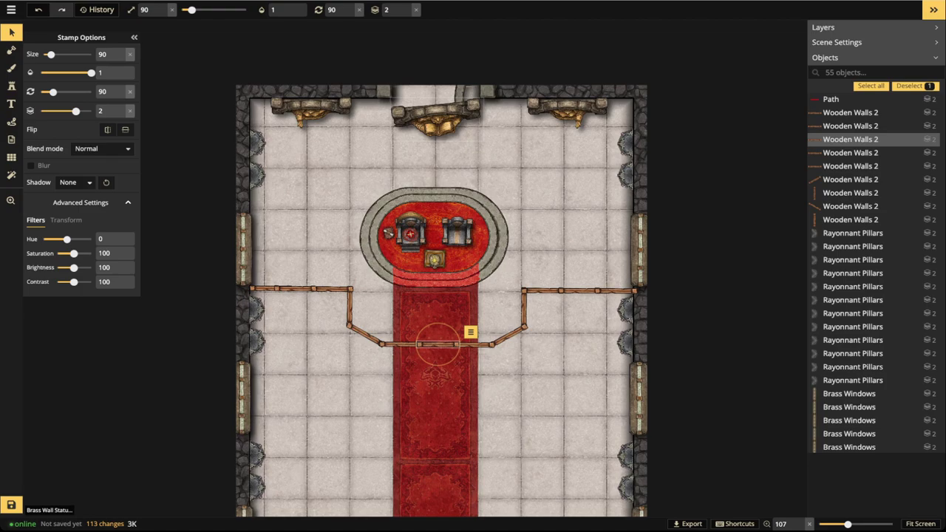
scroll(443, 129, "up", 2)
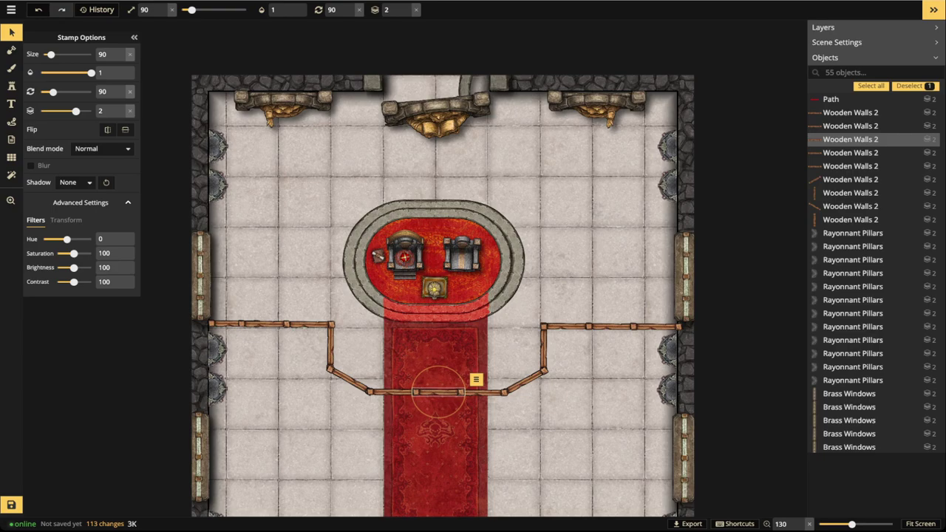
scroll(384, 198, "up", 3)
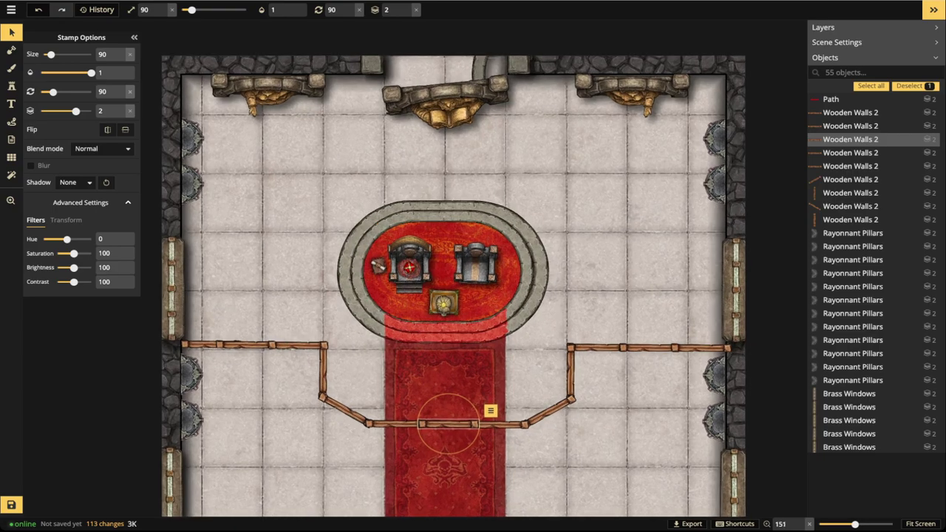
scroll(403, 158, "down", 8)
key("space")
left_click_drag(463, 452, 430, 337)
key("Escape")
key("space")
scroll(329, 144, "up", 4)
scroll(346, 132, "up", 2)
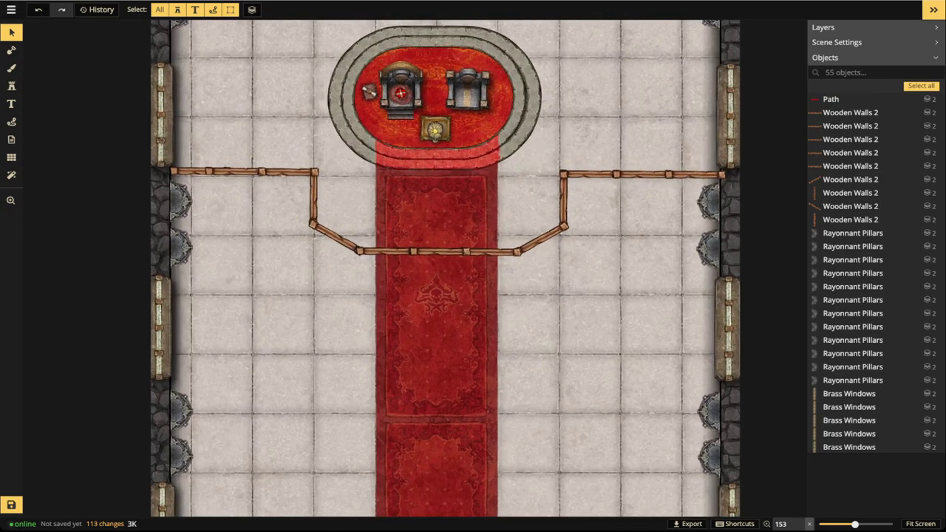
- Search the stamp catalog for "chair" and pick the second Dwarven stone chair as the stamp
left_click(11, 86)
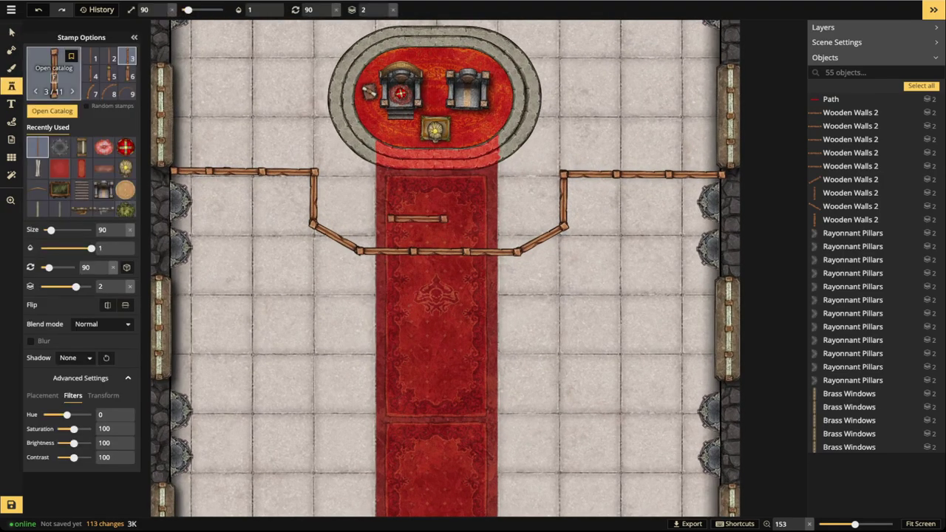
left_click(53, 73)
key("ctrl+a")
key("BackSpace")
type("chair")
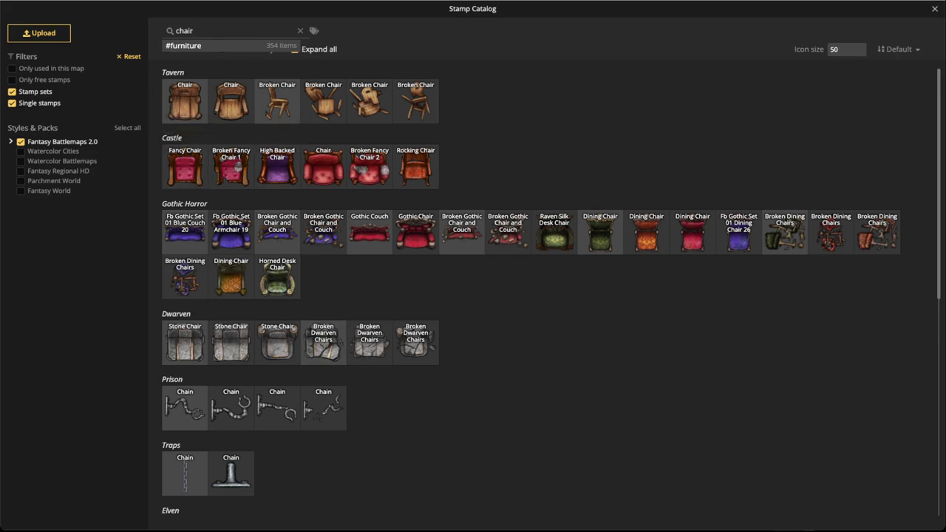
left_click(285, 331)
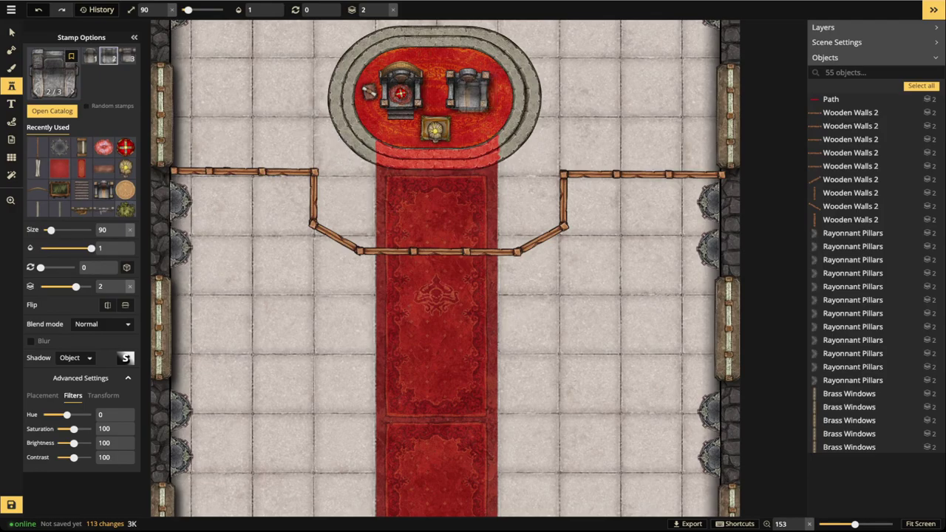
- Place two size 80 stone chairs, rotated to 345 degrees, side by side on the floor left of the throne platform
scroll(473, 97, "up", 5)
scroll(470, 87, "up", 3)
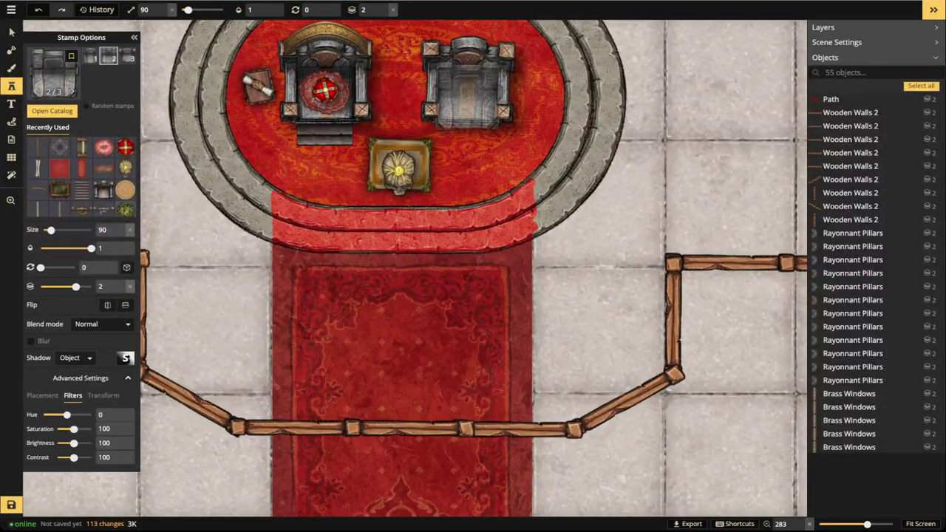
key("[")
key("space")
left_click_drag(173, 185, 279, 245)
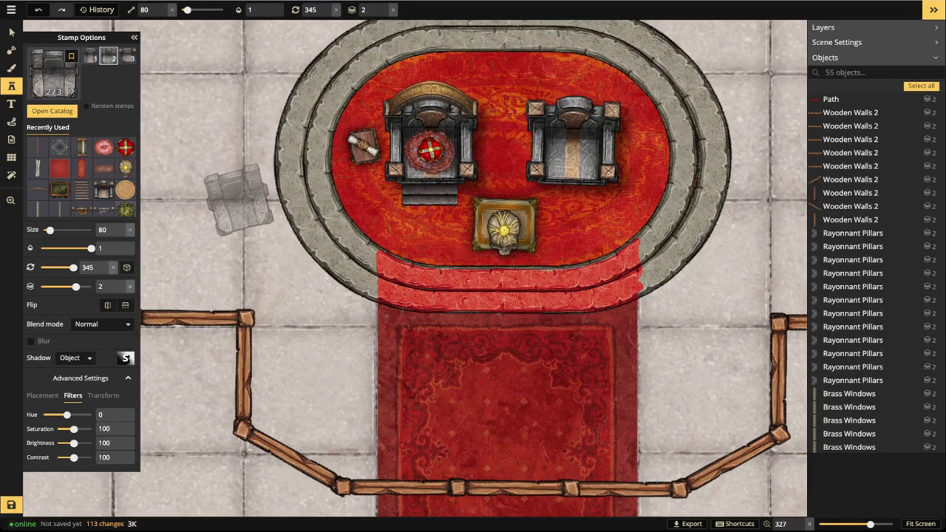
left_click(238, 199)
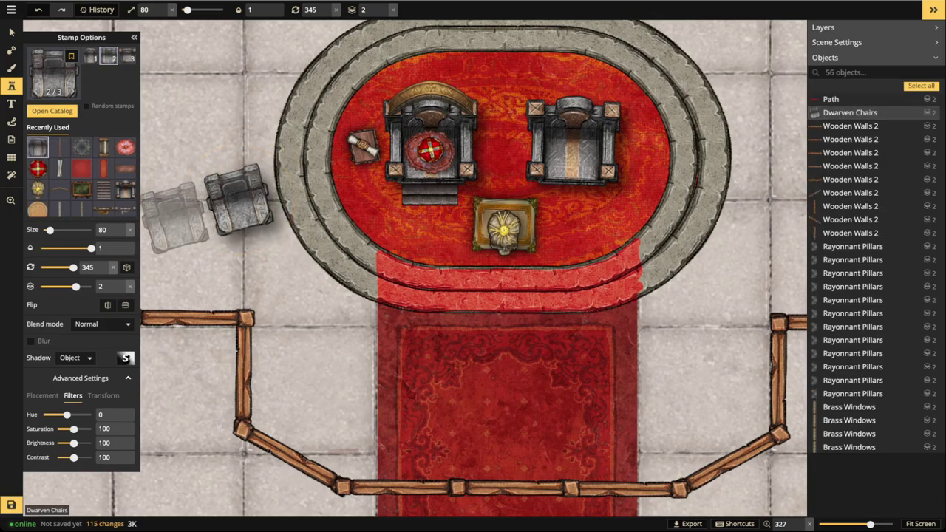
left_click(170, 218)
- Place two stone chairs right of the throne platform, the inner one rotated to 15 degrees and the outer one turned further clockwise
scroll(323, 144, "down", 1)
key("space")
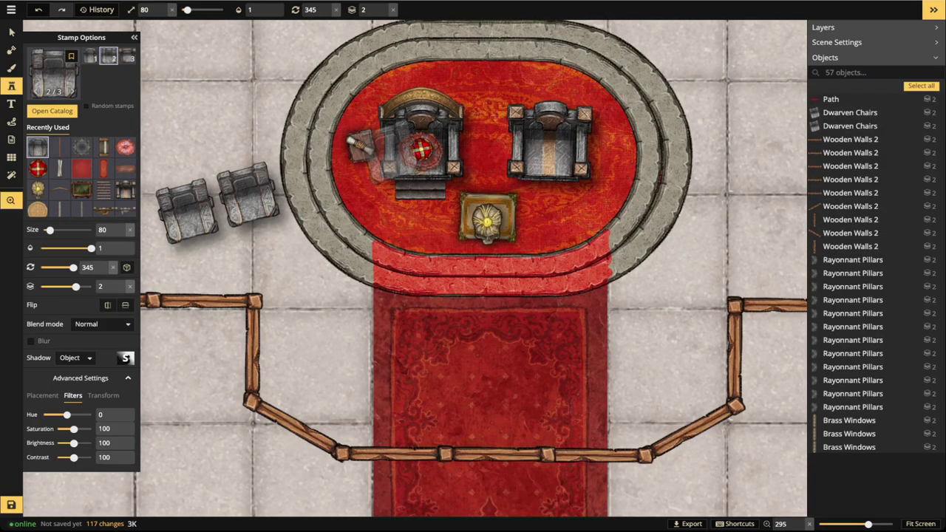
left_click_drag(683, 156, 533, 150)
scroll(565, 170, "up", 2)
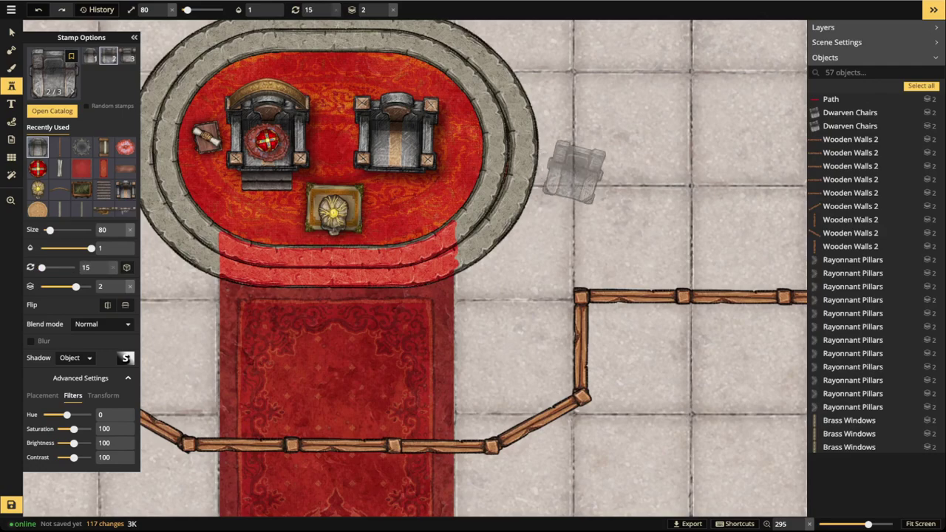
left_click(575, 172)
scroll(632, 204, "up", 2)
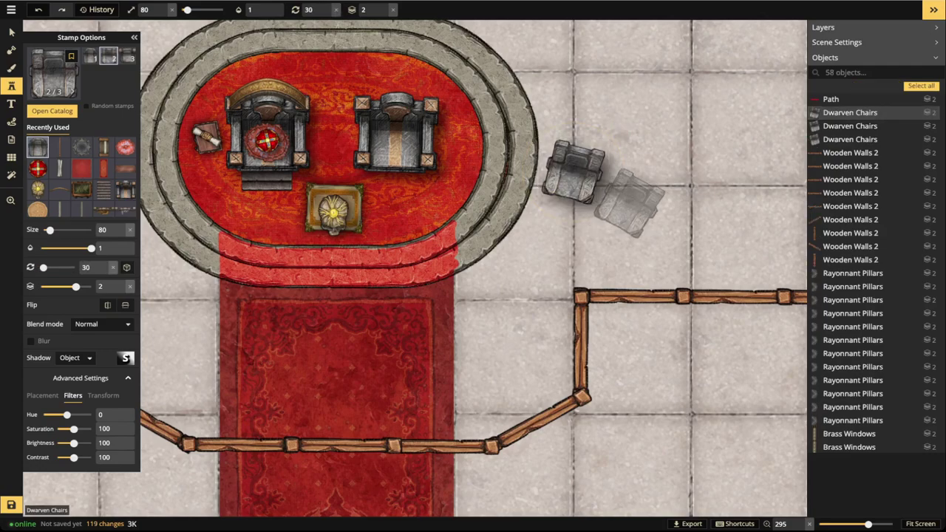
left_click(632, 203)
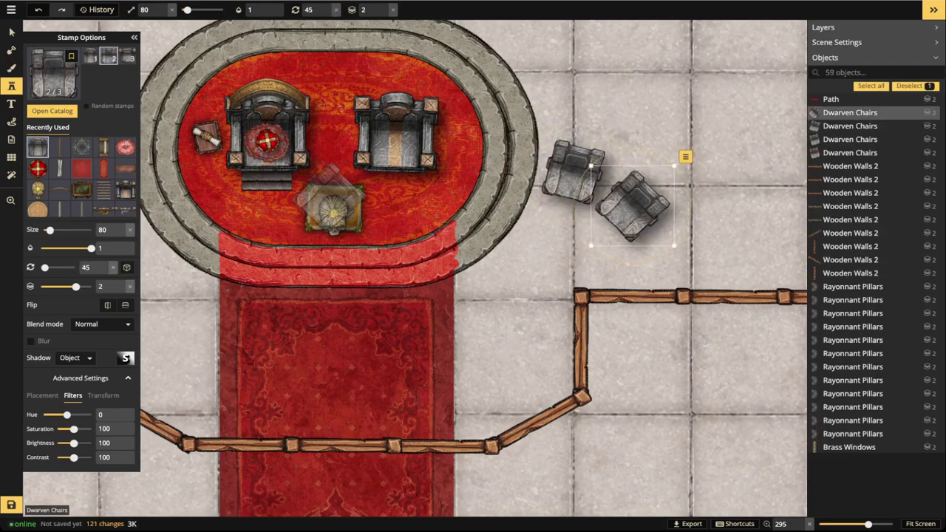
- Rotate the outer chair left of the platform to 330 degrees
left_click_drag(333, 207, 551, 195)
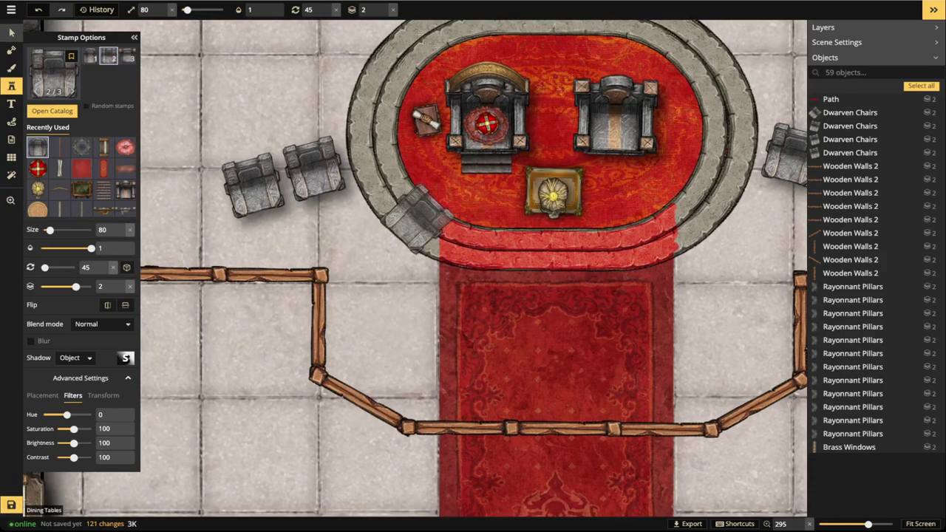
left_click(12, 33)
left_click(253, 186)
scroll(253, 187, "down", 1)
left_click_drag(253, 186, 252, 191)
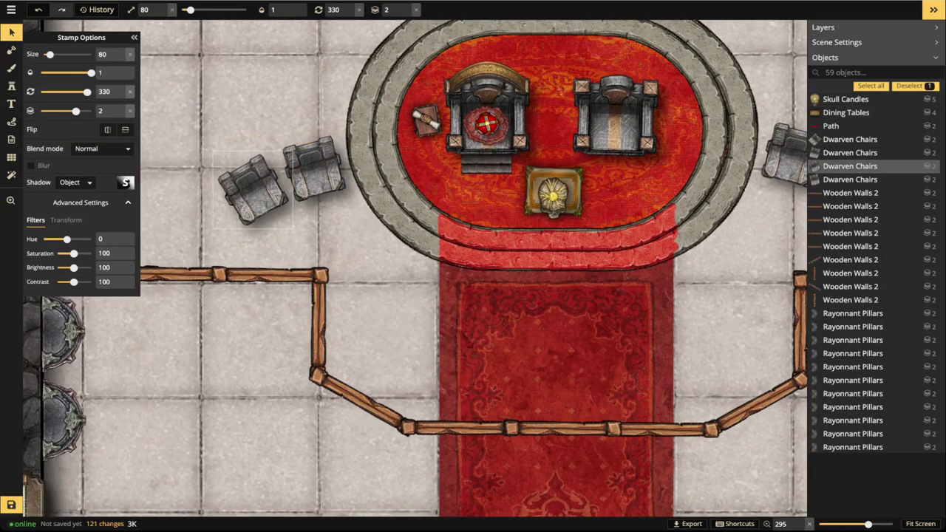
left_click(287, 127)
scroll(286, 141, "down", 5)
left_click_drag(288, 148, 257, 150)
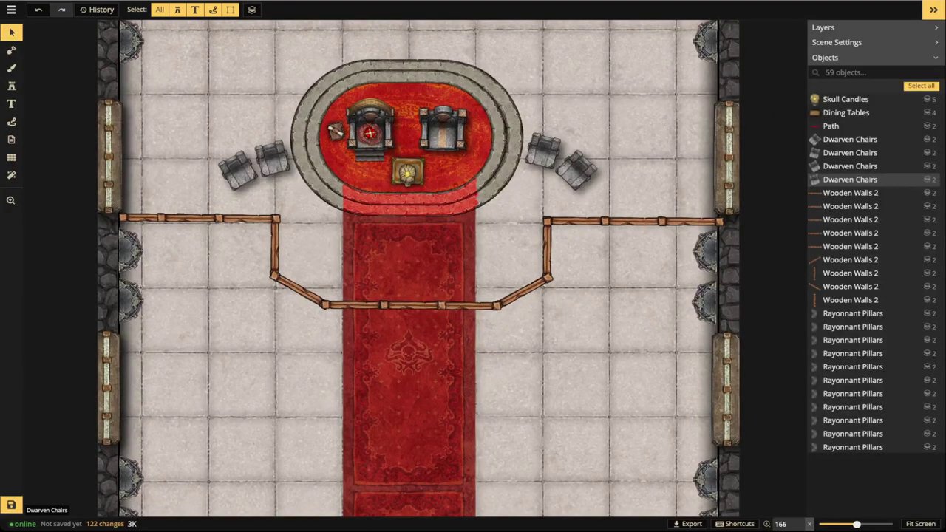
- Delete the outer chair right of the platform and shift the remaining one slightly down and toward the platform
left_click(238, 171)
left_click(576, 170)
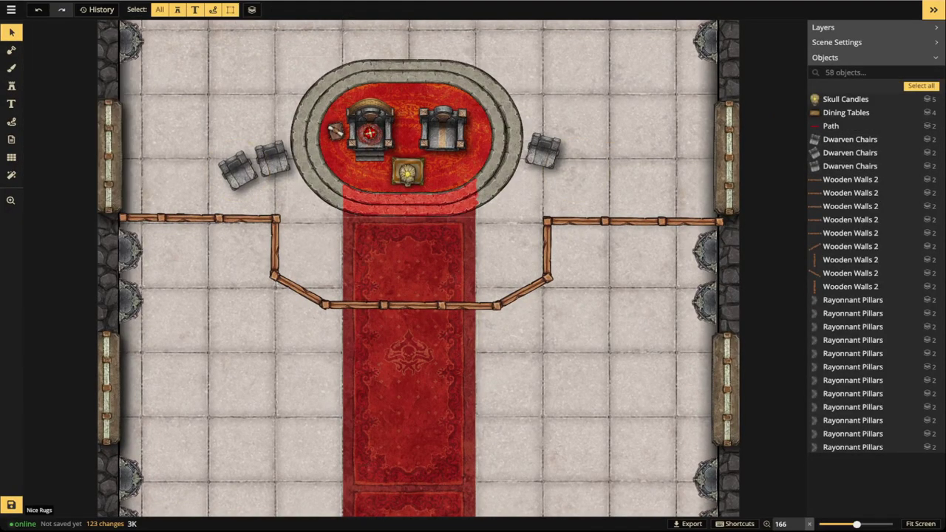
left_click_drag(544, 151, 543, 154)
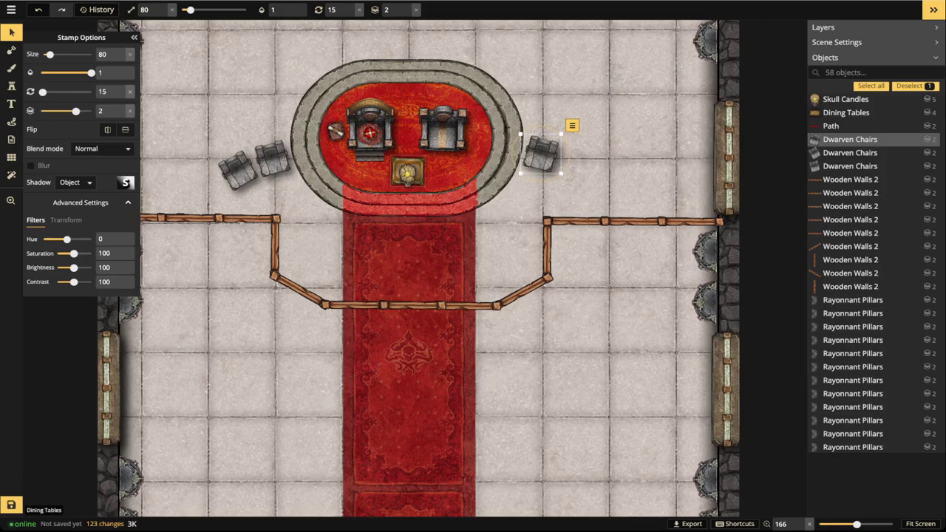
scroll(493, 72, "down", 4)
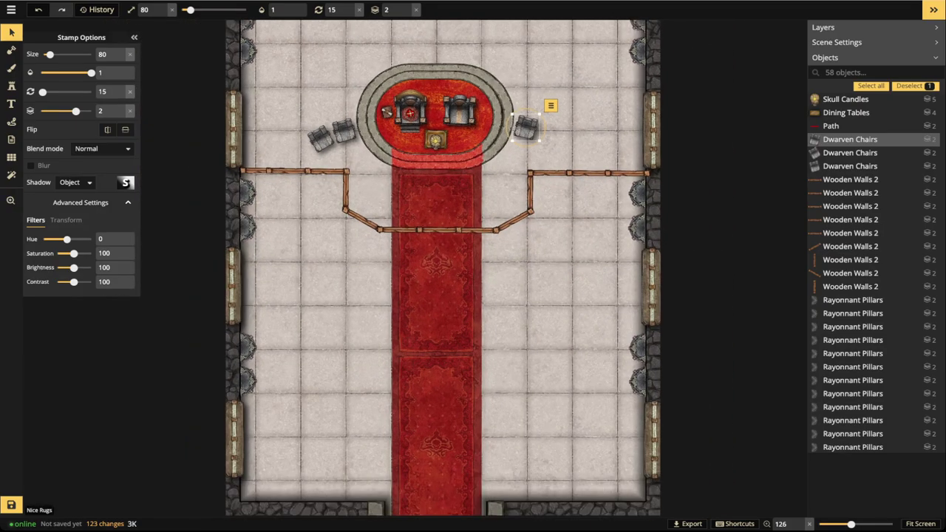
left_click_drag(444, 185, 435, 175)
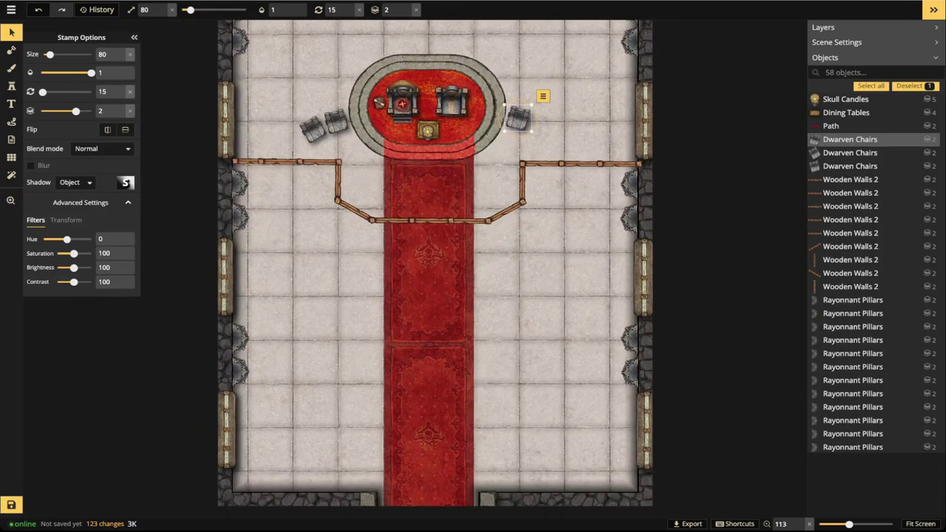
- Nudge the inner chair left of the platform slightly toward its outer neighbour
left_click(336, 121)
scroll(418, 37, "up", 3)
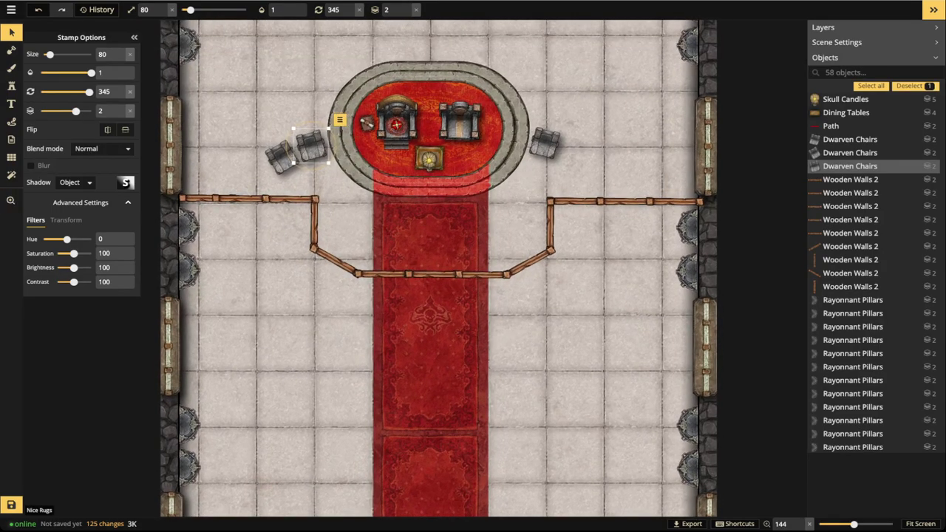
key("Escape")
scroll(433, 134, "up", 2)
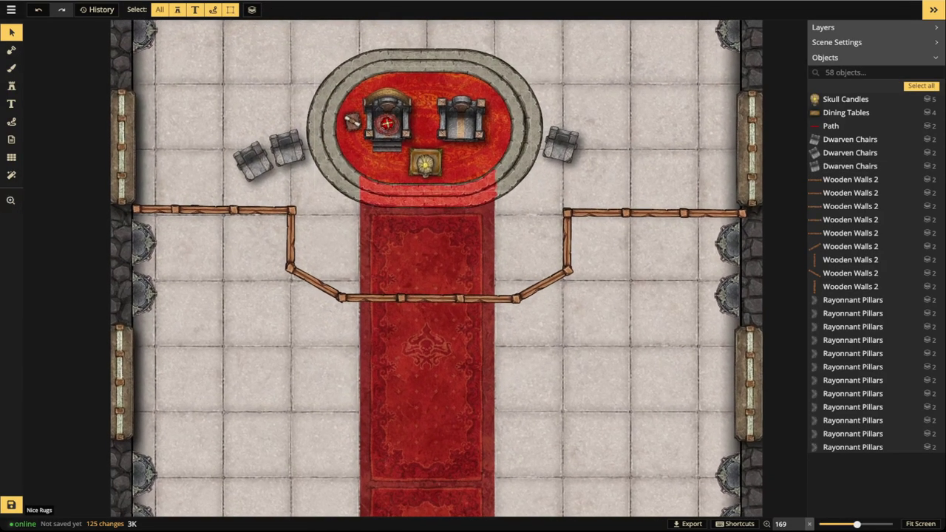
- Move the rightmost horizontal beam slightly left so its outer end sits at the inner edge of the right wall
scroll(432, 170, "up", 2)
scroll(433, 170, "down", 3)
key("space")
left_click_drag(432, 170, 416, 127)
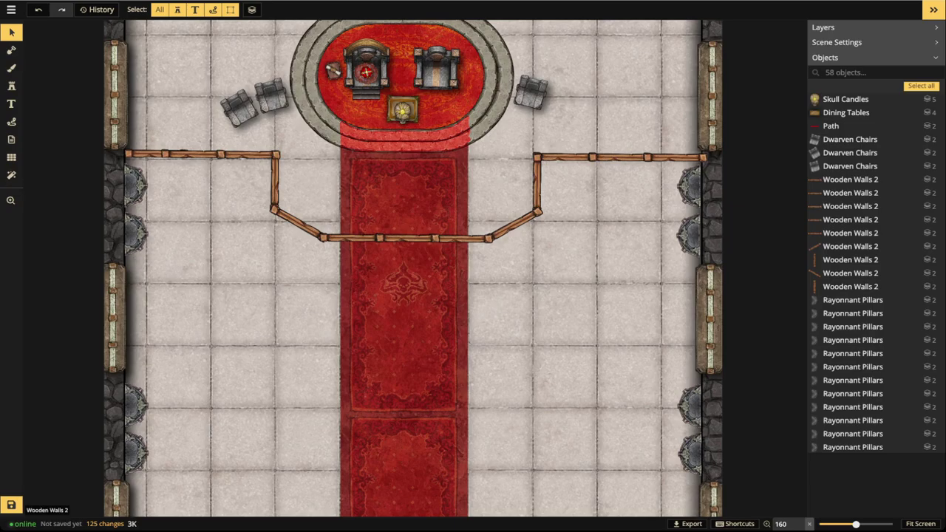
left_click(675, 156)
left_click_drag(674, 157, 669, 157)
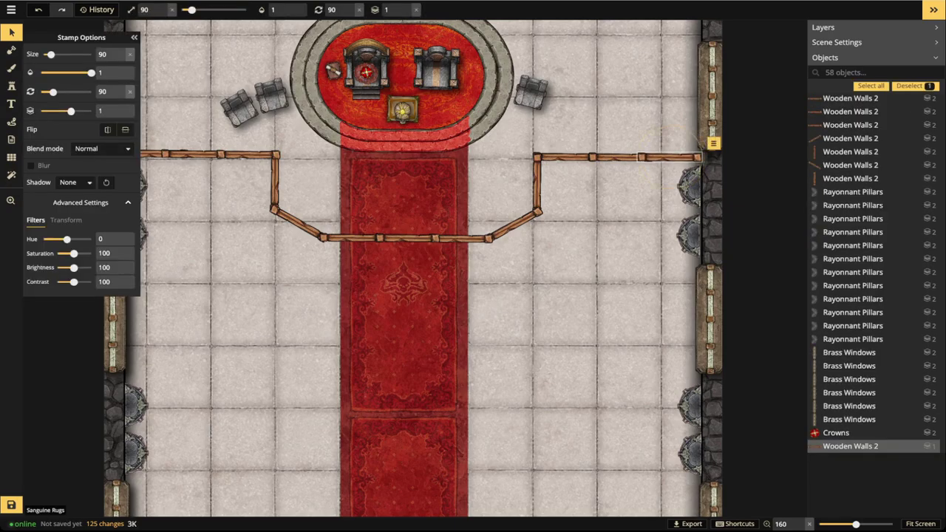
- Examine the chairs and the beam barrier in relation to the throne platform, the carpet, the side walls and the whole hall
scroll(418, 136, "down", 4)
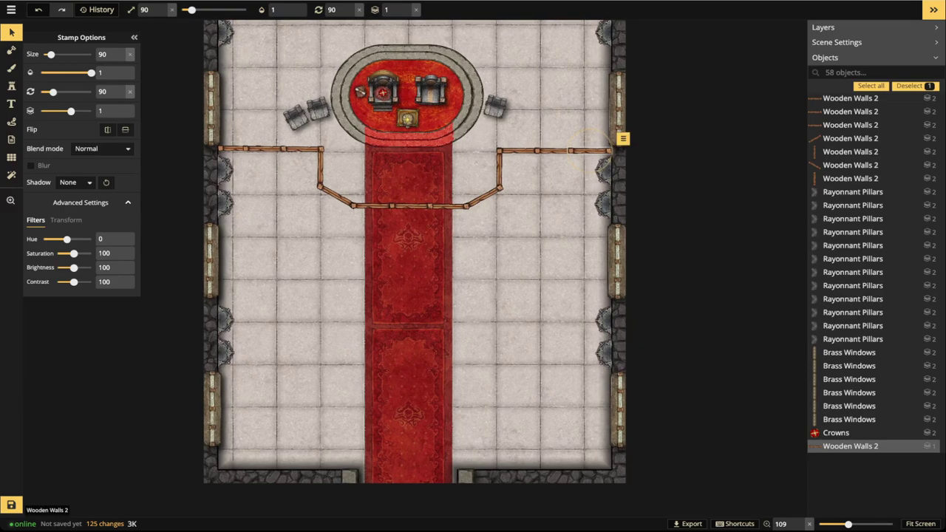
left_click(240, 150)
left_click(310, 164)
scroll(310, 158, "down", 2)
left_click_drag(310, 159, 305, 251)
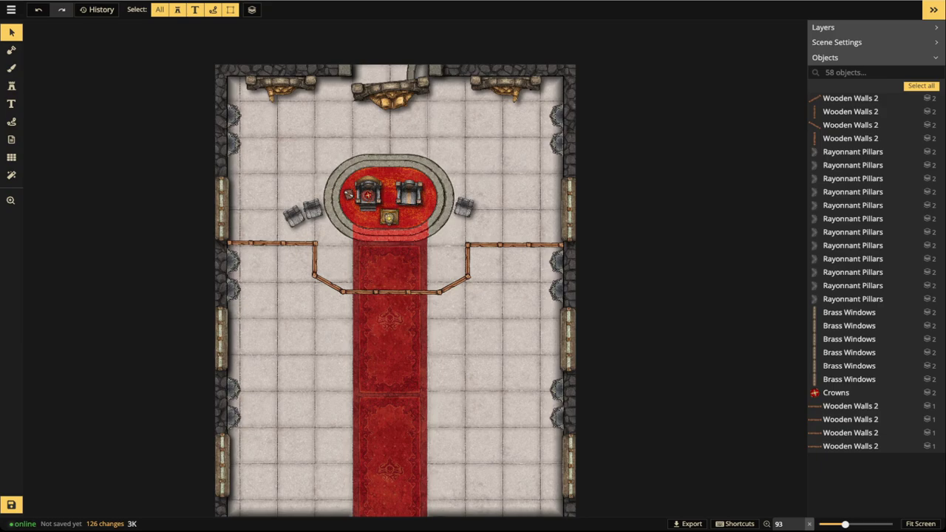
scroll(273, 311, "up", 3)
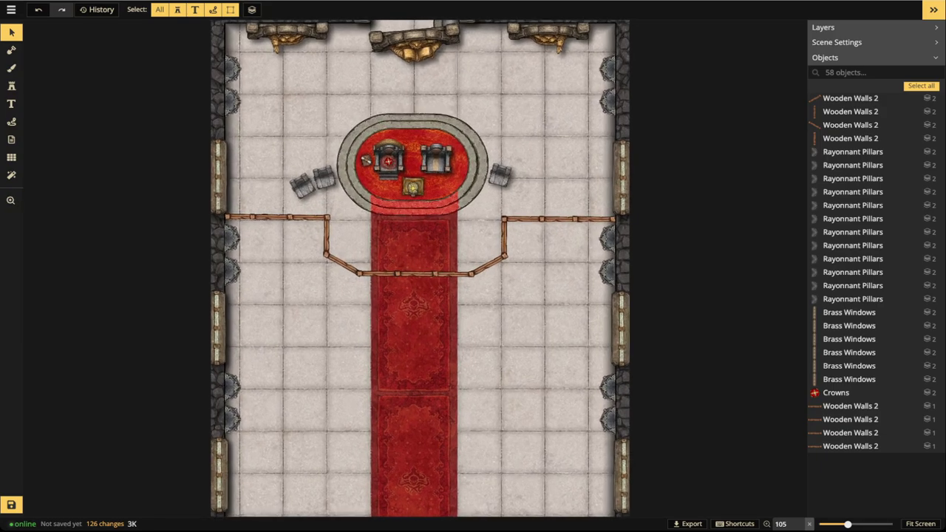
scroll(303, 244, "up", 3)
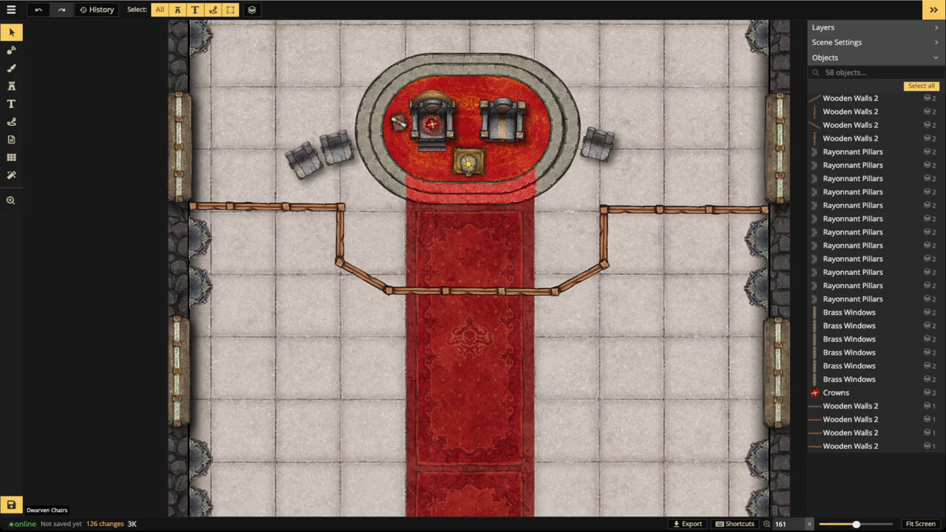
scroll(325, 209, "down", 6)
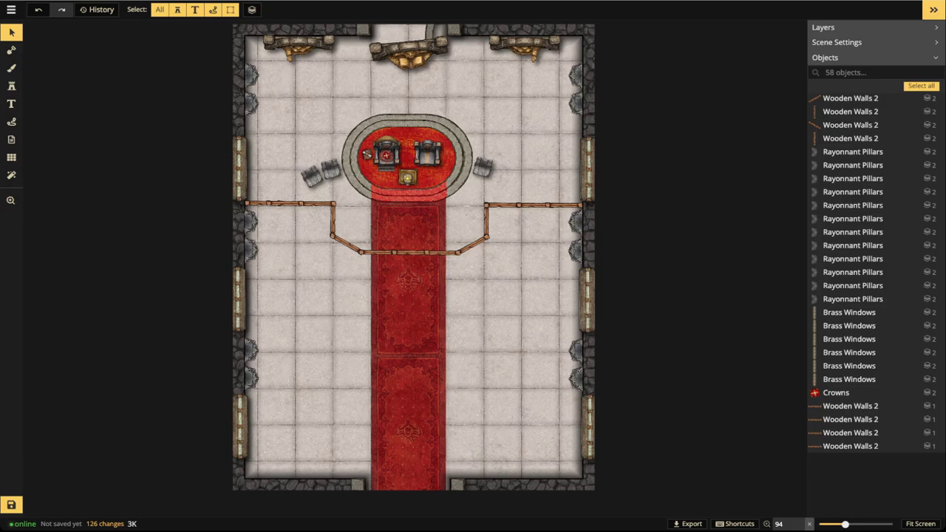
scroll(326, 195, "up", 5)
key("space")
left_click_drag(328, 163, 315, 256)
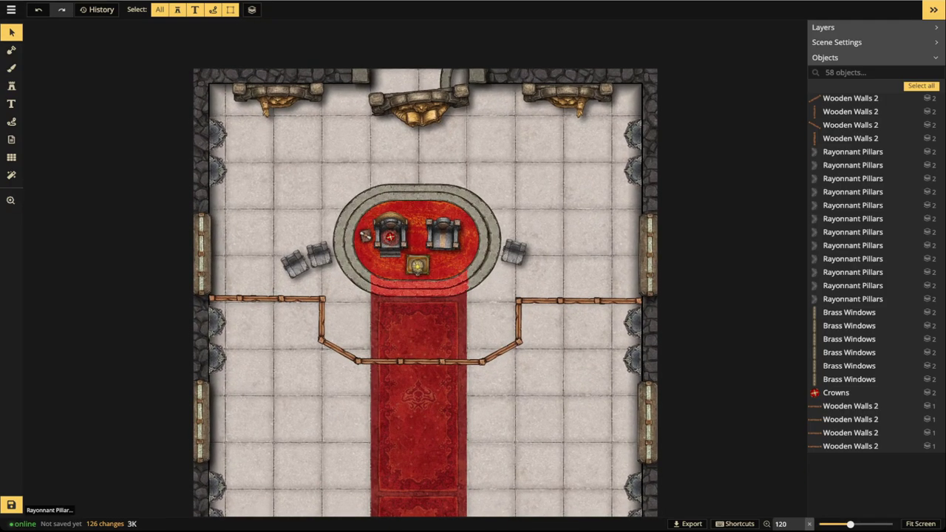
scroll(518, 480, "up", 4)
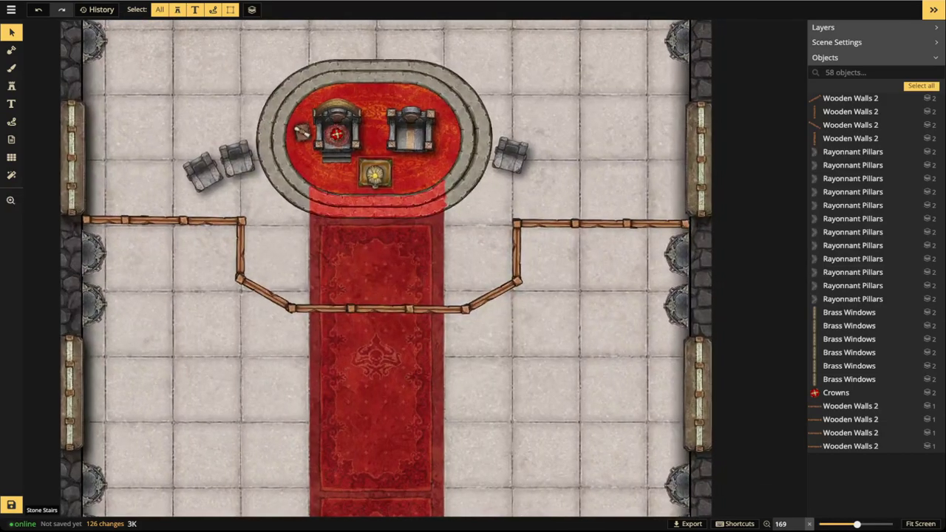
scroll(293, 405, "up", 5)
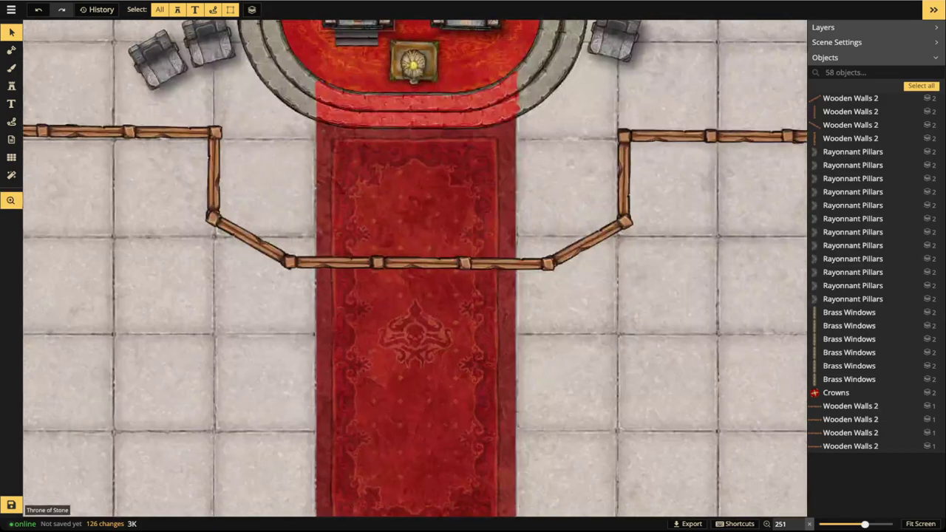
left_click_drag(395, 257, 368, 246)
scroll(388, 156, "down", 5)
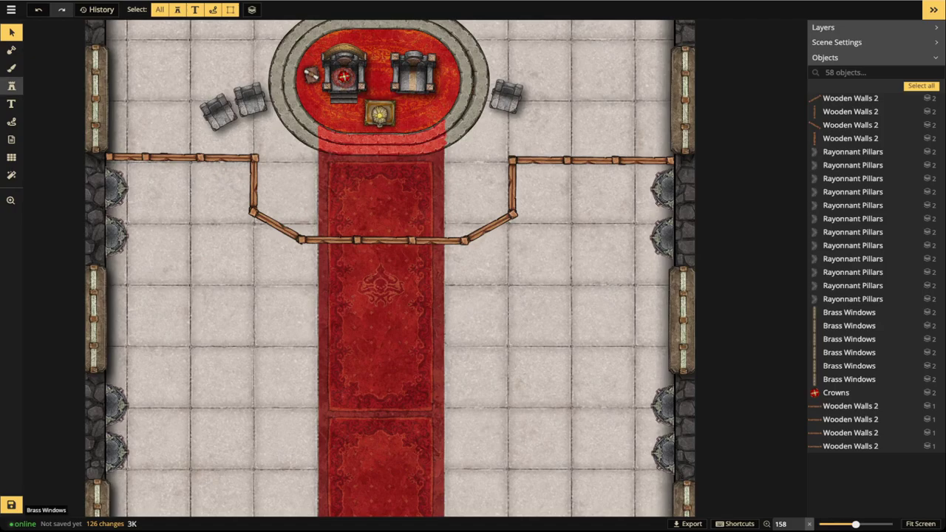
- Restrict the stamp catalog to the Temple category of Fantasy Battlemaps 2.0 and clear the chair search
left_click(11, 86)
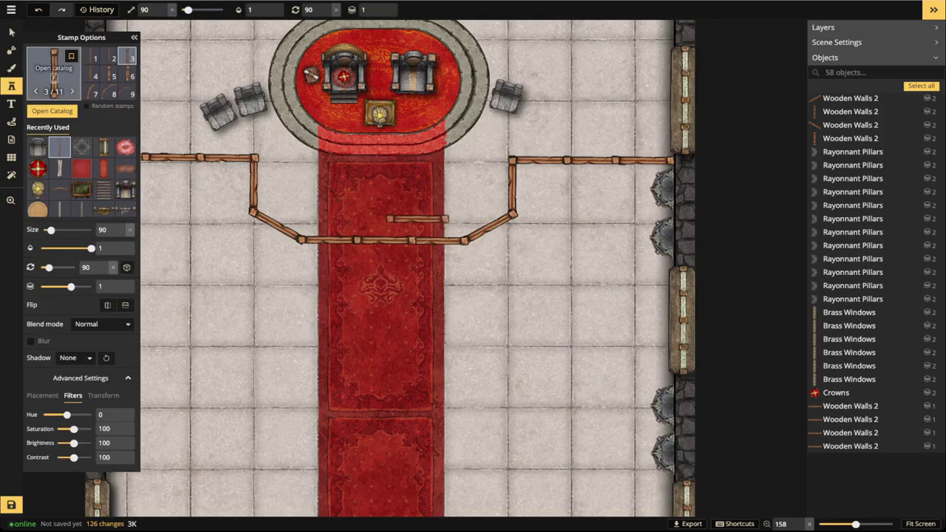
left_click(53, 74)
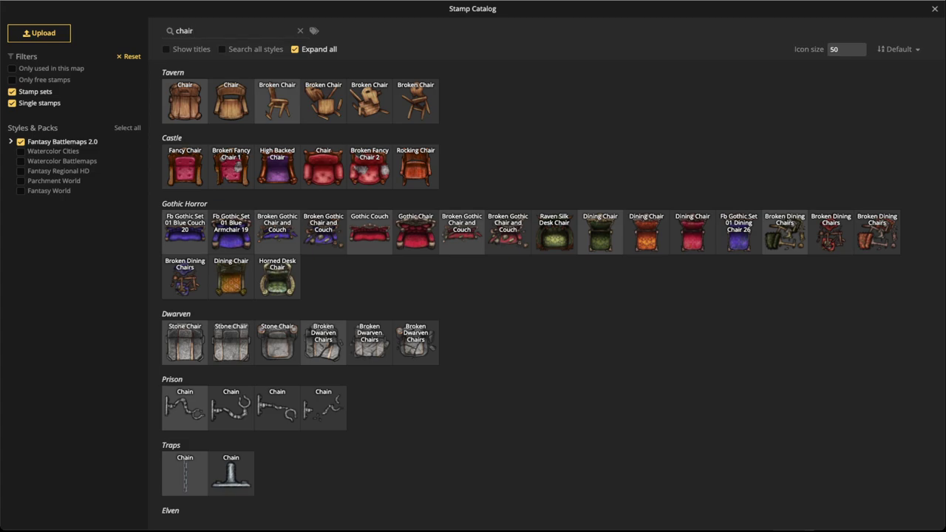
left_click(11, 141)
left_click(20, 141)
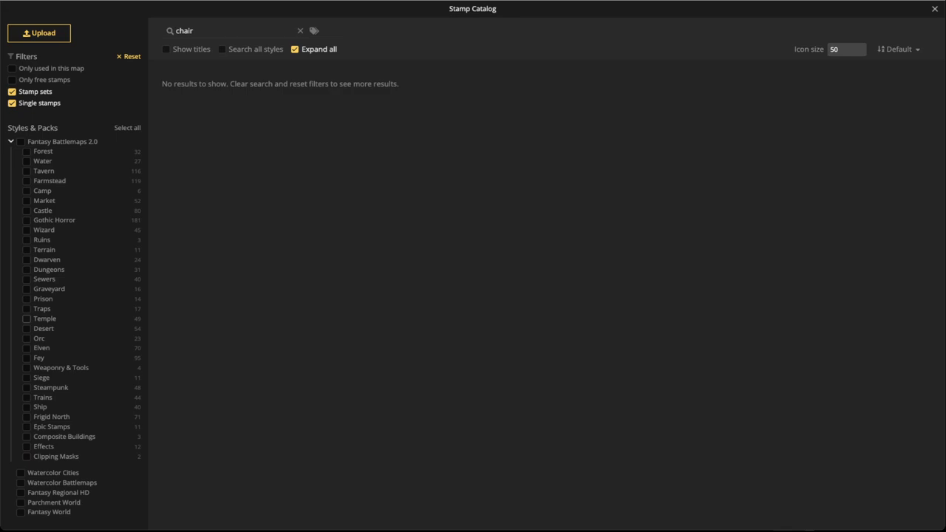
left_click(26, 319)
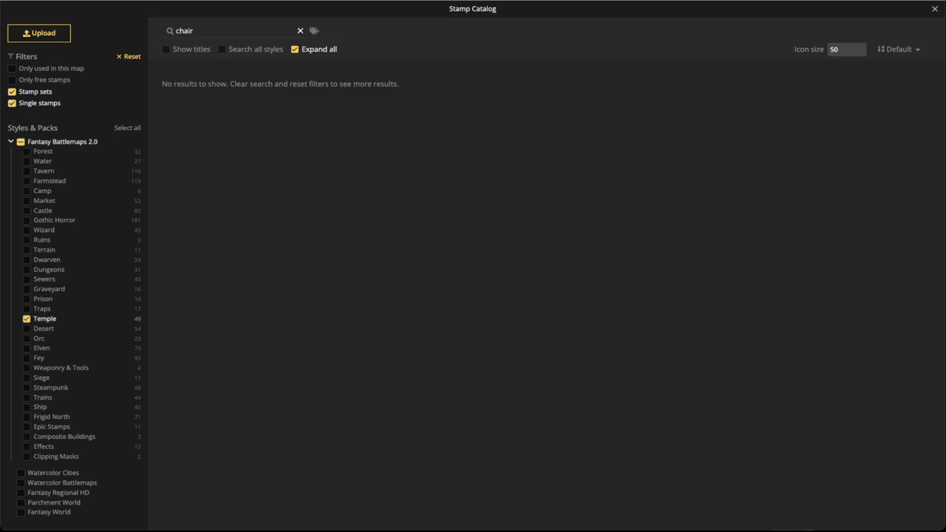
left_click(300, 31)
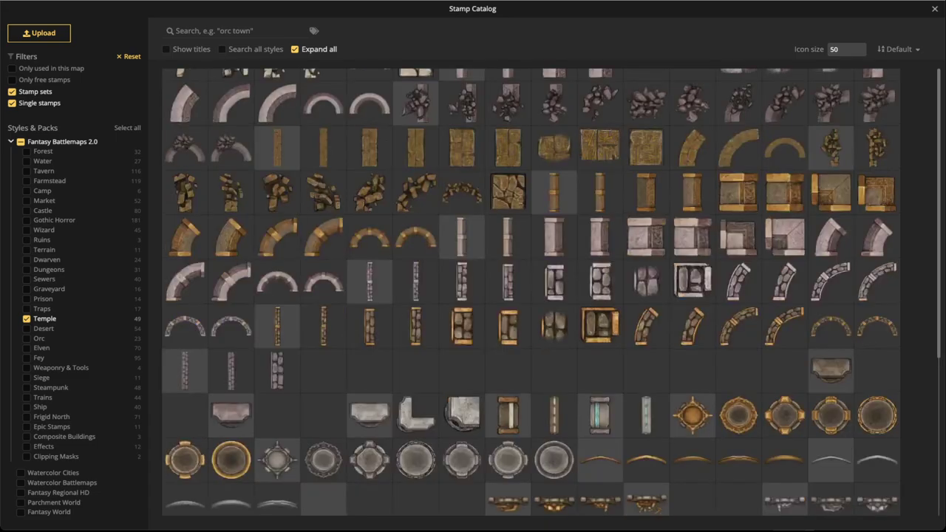
- Place a Prayer Bench stamp from the Temple category at the centre of the front horizontal beam, on layer 2
scroll(531, 292, "down", 5)
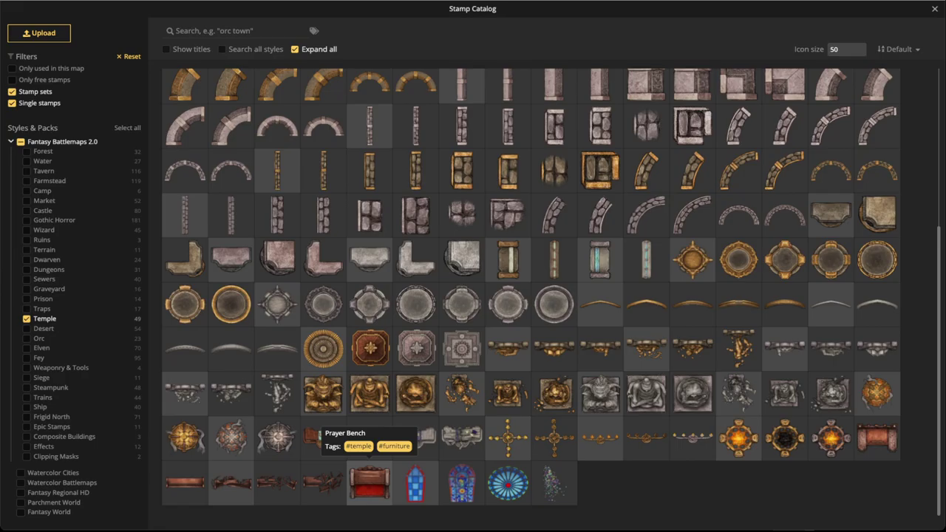
left_click(369, 483)
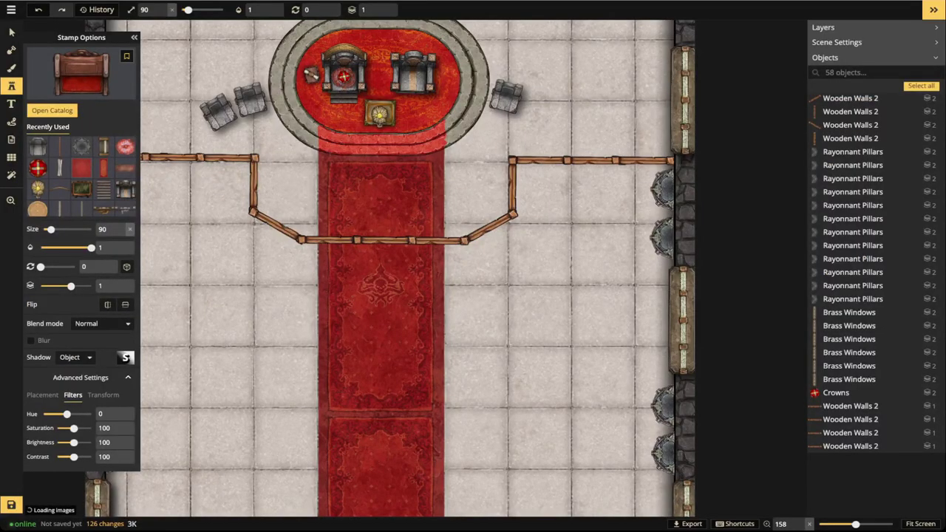
scroll(363, 260, "up", 4)
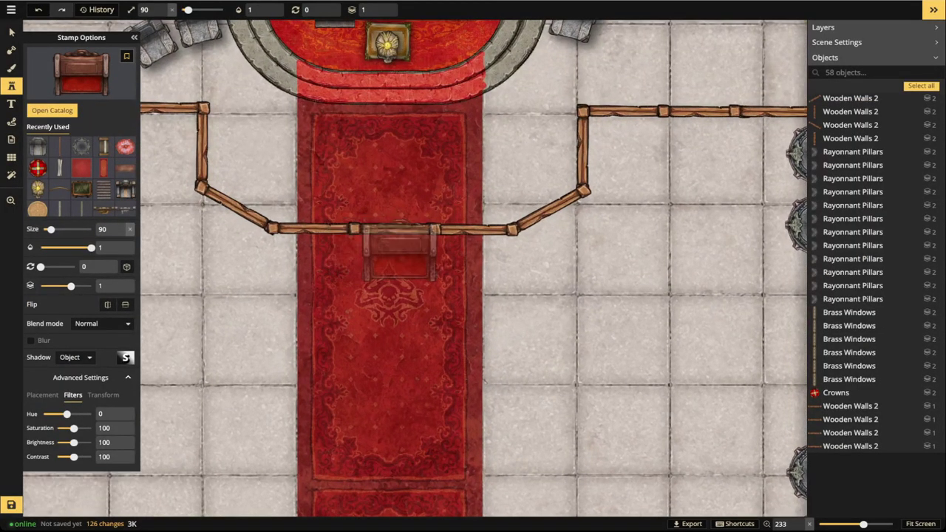
left_click(393, 248)
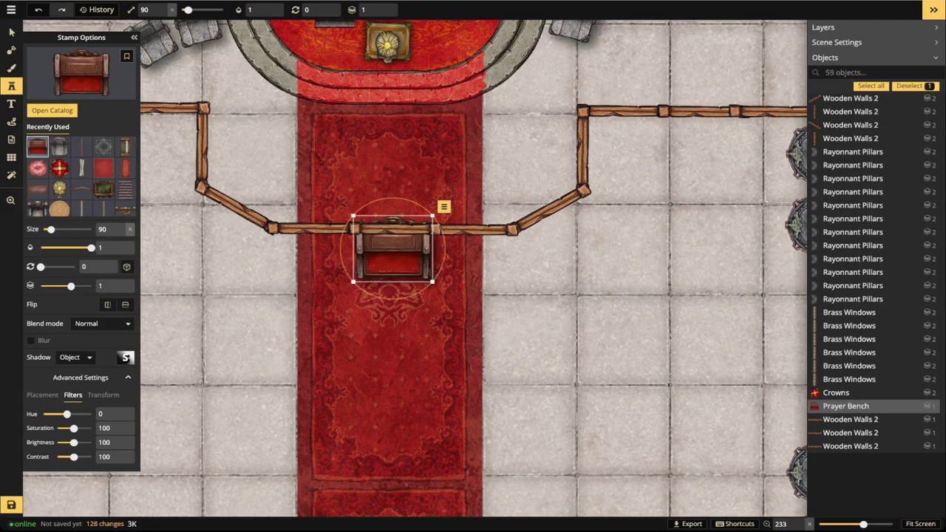
left_click(384, 7)
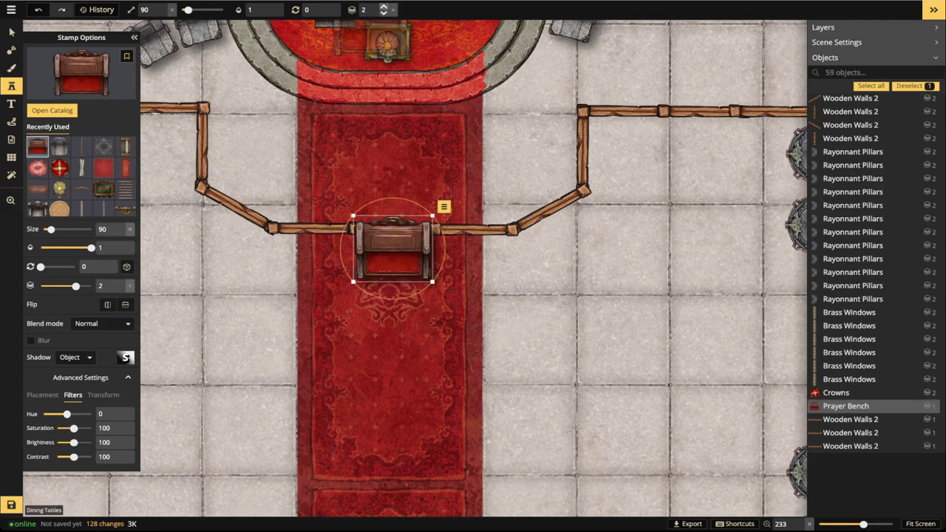
left_click_drag(393, 249, 393, 247)
- Add one prayer bench on each side of the centre bench along the front horizontal beam
left_click(310, 247)
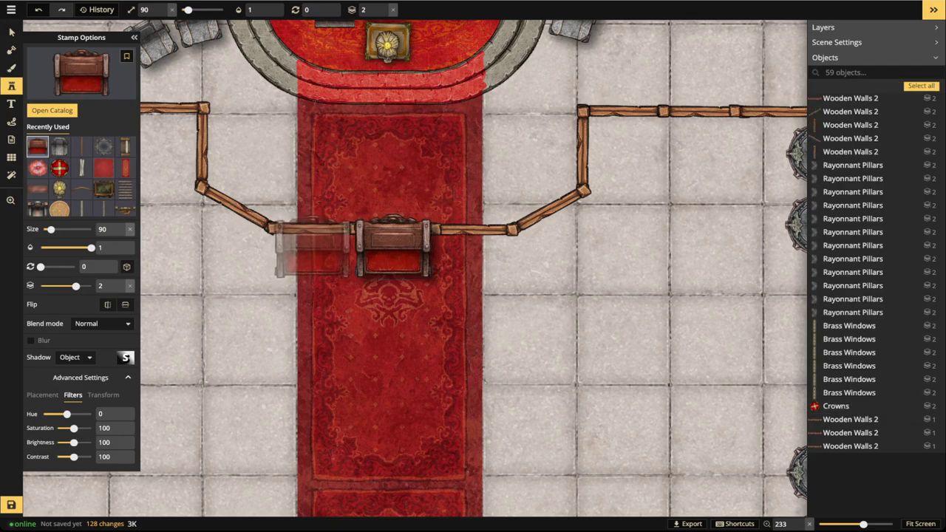
left_click(312, 250)
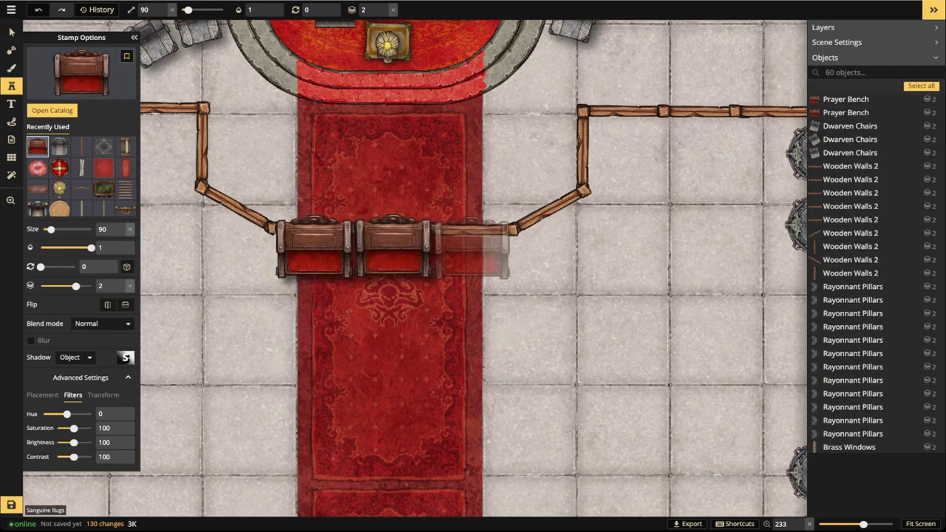
left_click(471, 249)
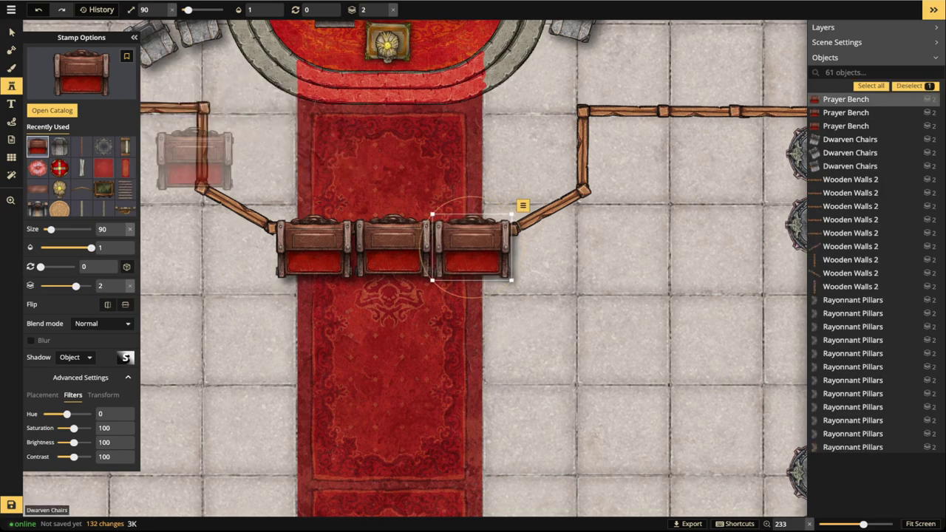
- Add a prayer bench rotated 30° along the left diagonal beam and one rotated 330° along the right diagonal beam
scroll(225, 234, "down", 1)
scroll(225, 233, "up", 1)
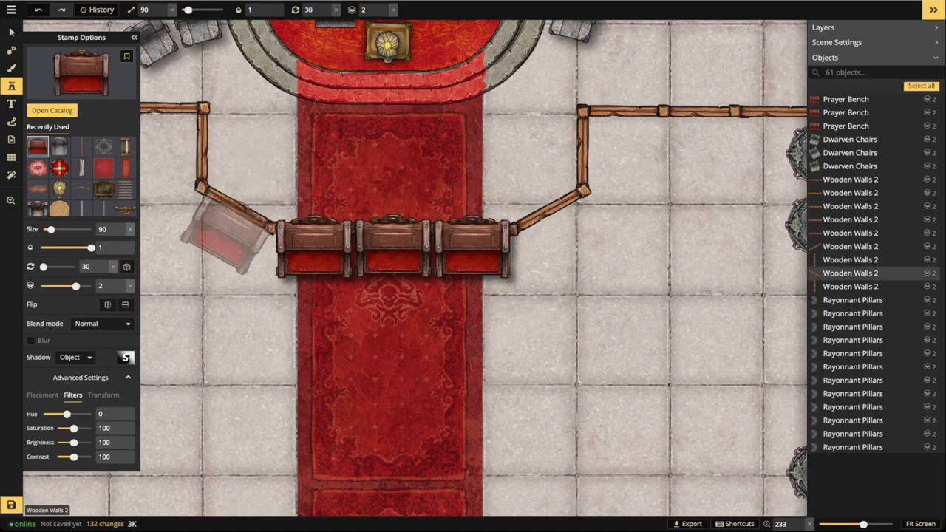
left_click(226, 232)
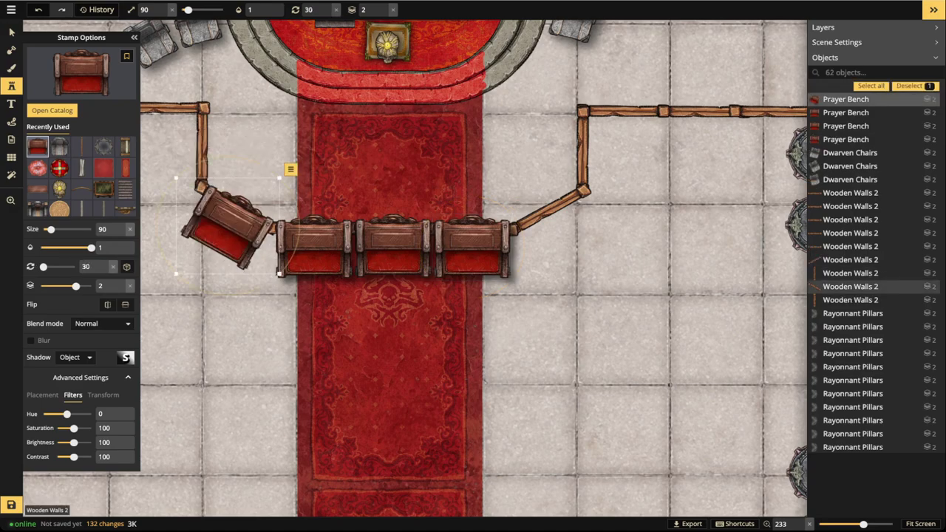
scroll(569, 233, "down", 3)
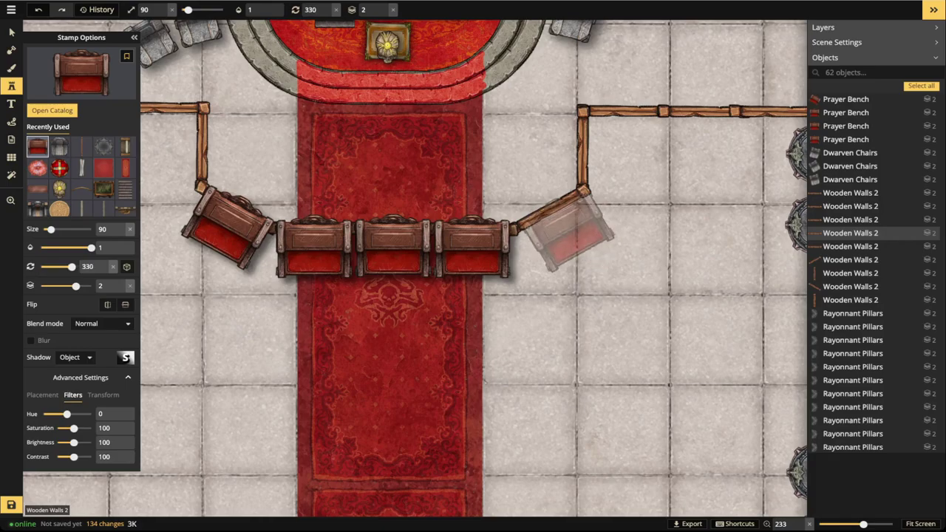
scroll(562, 230, "down", 1)
left_click(560, 231)
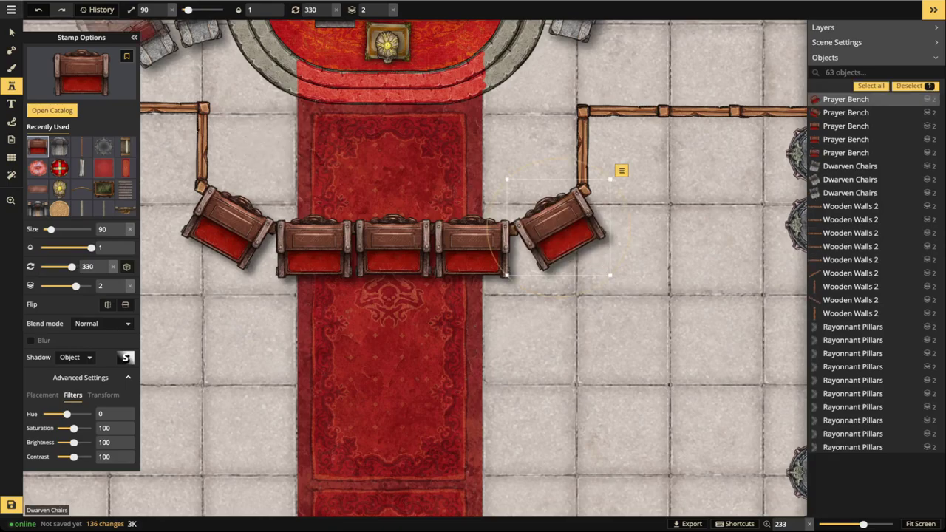
- Nudge the outer stone chair left of the platform slightly toward its inner neighbour
left_click(11, 33)
scroll(276, 226, "down", 5)
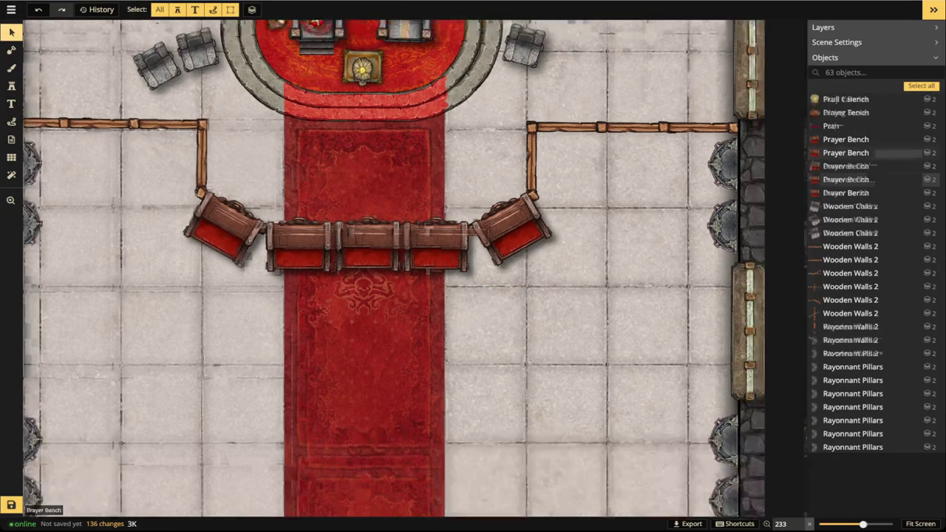
left_click_drag(277, 225, 278, 234)
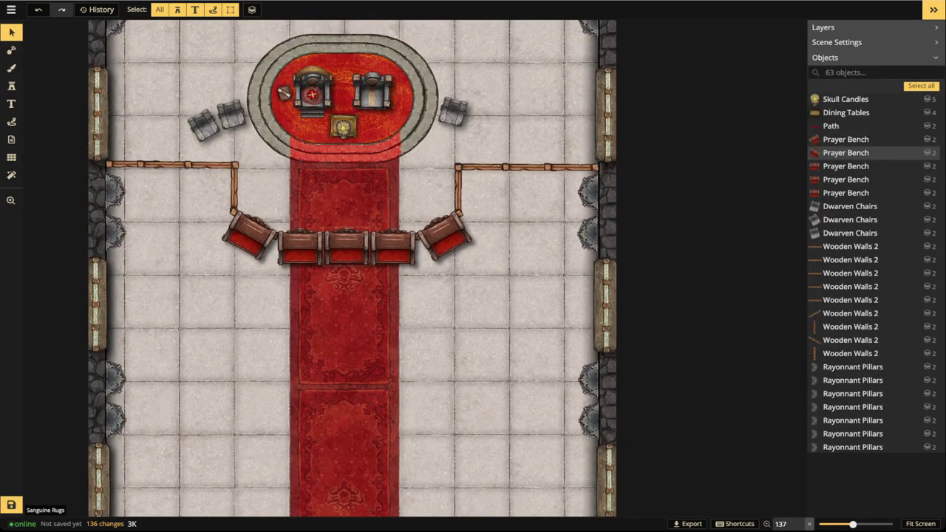
scroll(362, 233, "down", 2)
scroll(333, 283, "up", 3)
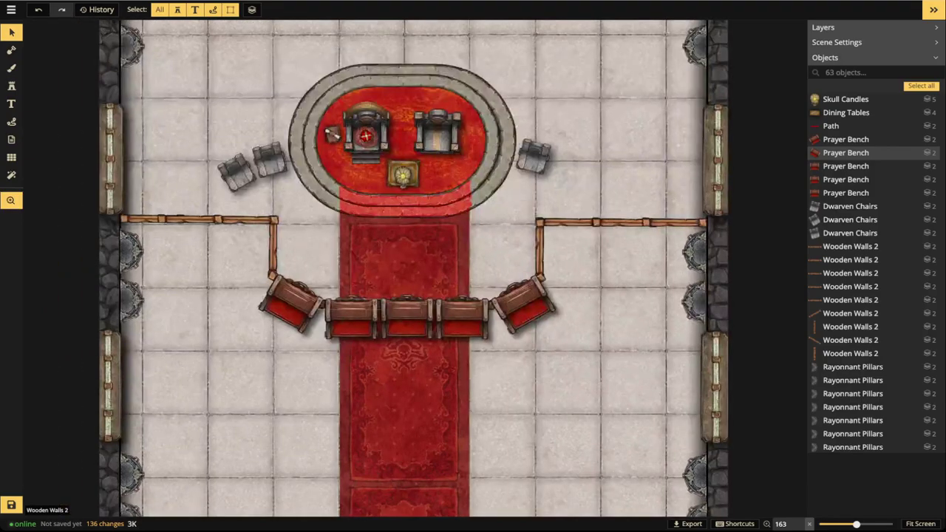
left_click(850, 233)
left_click_drag(269, 161, 240, 175)
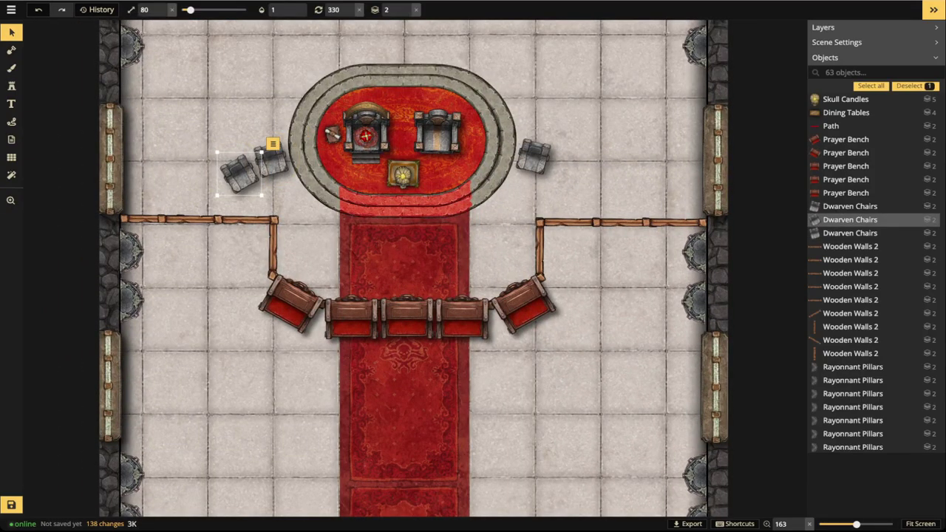
- Examine the prayer benches, beam barrier and stone chairs in relation to the throne platform, the carpet and the whole hall
scroll(356, 304, "down", 2)
left_click_drag(357, 304, 358, 187)
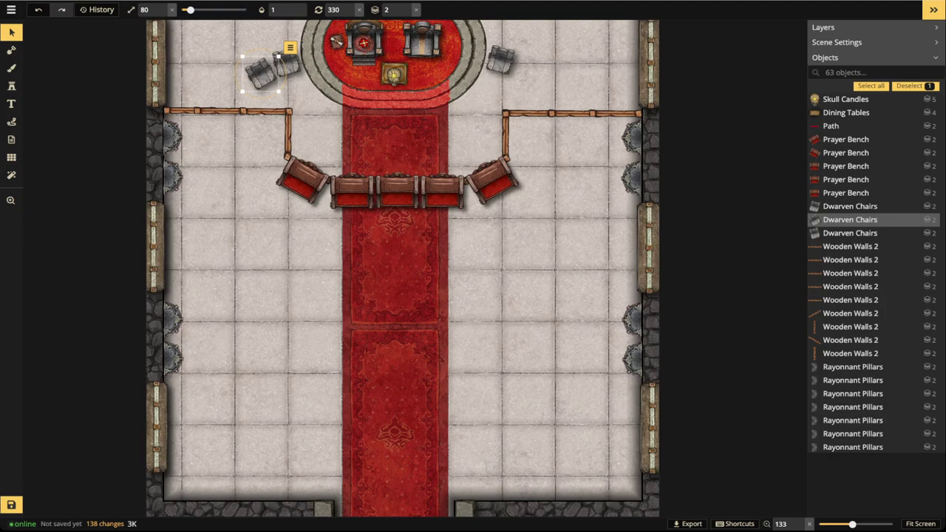
left_click_drag(397, 190, 435, 312)
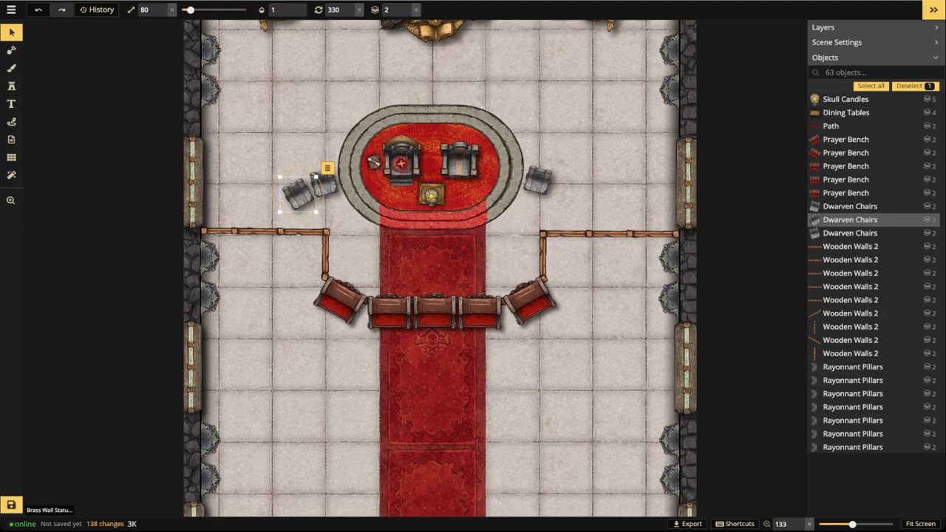
scroll(408, 262, "up", 3)
scroll(408, 263, "down", 2)
left_click_drag(408, 263, 394, 191)
scroll(394, 191, "down", 1)
scroll(425, 481, "down", 4)
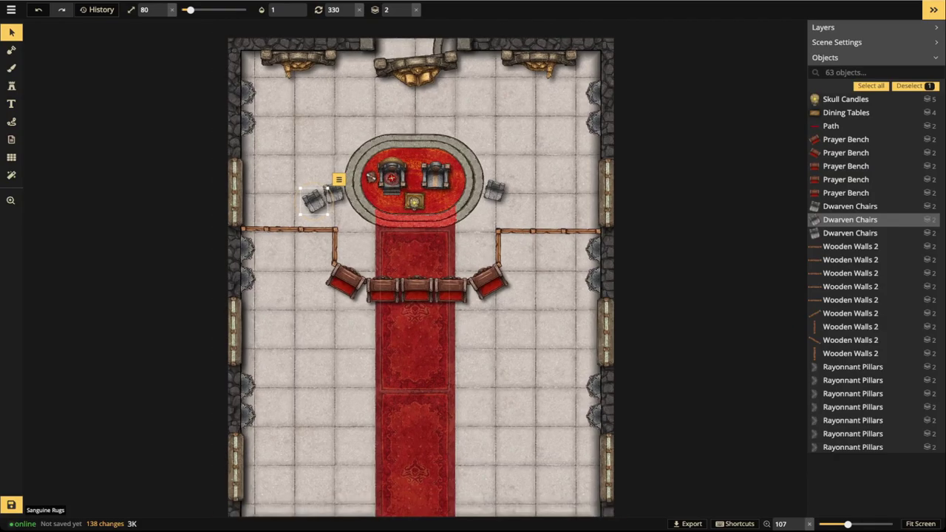
scroll(436, 232, "down", 3)
left_click_drag(436, 233, 437, 216)
scroll(445, 198, "up", 4)
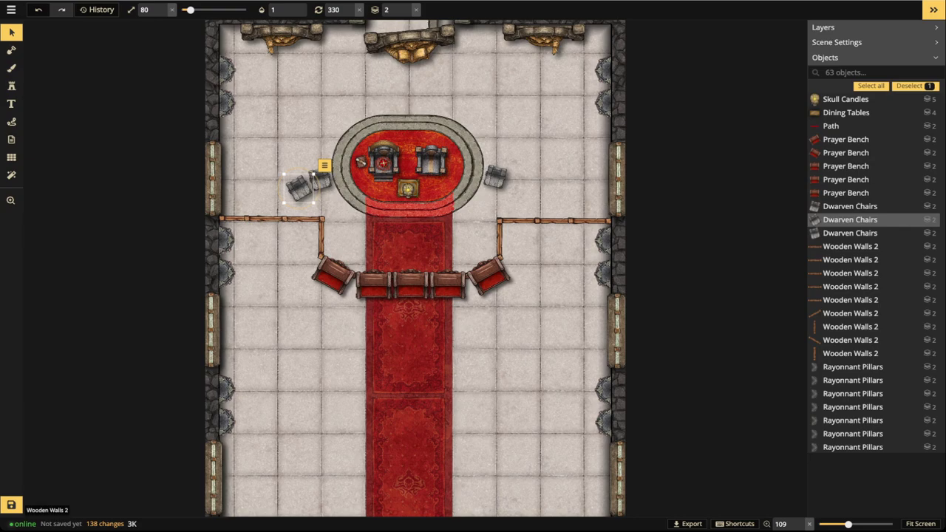
scroll(318, 168, "down", 3)
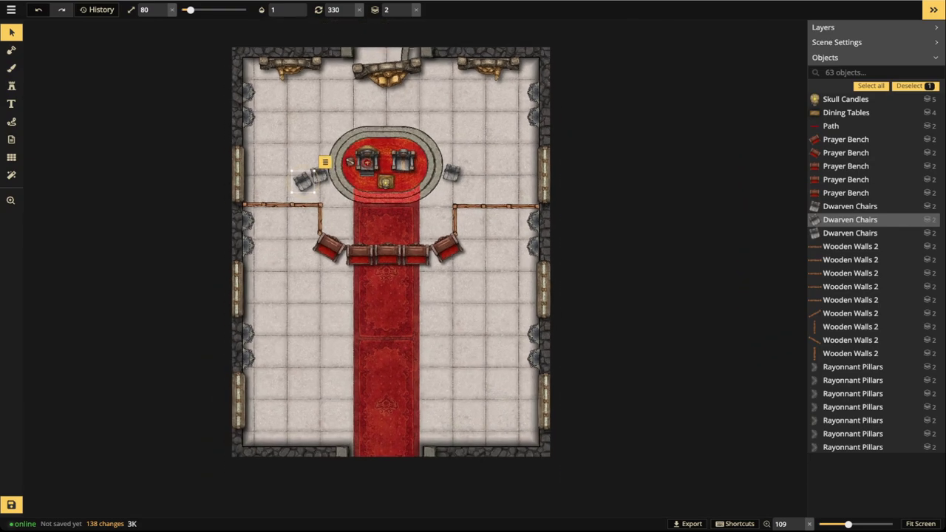
key("space")
left_click_drag(318, 168, 308, 210)
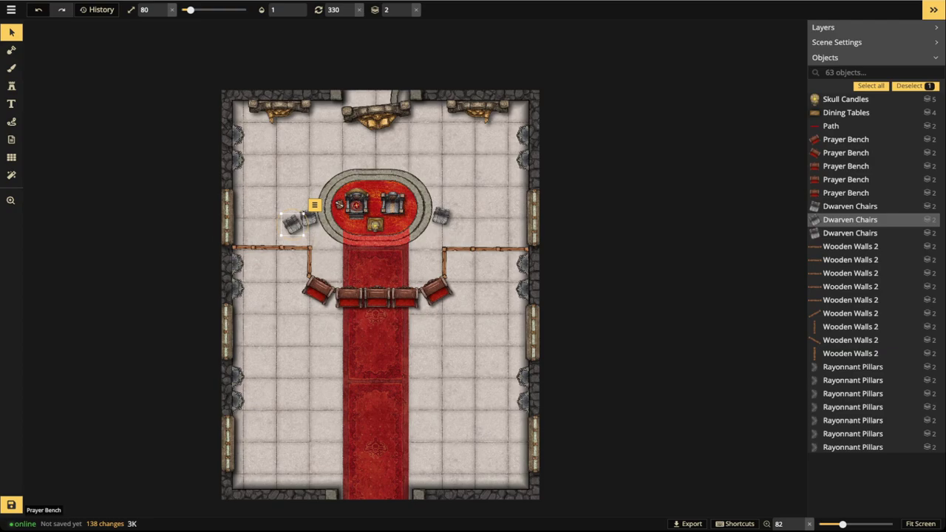
- Choose the Brown Elaborate Tiles temple texture for the brush
left_click(11, 68)
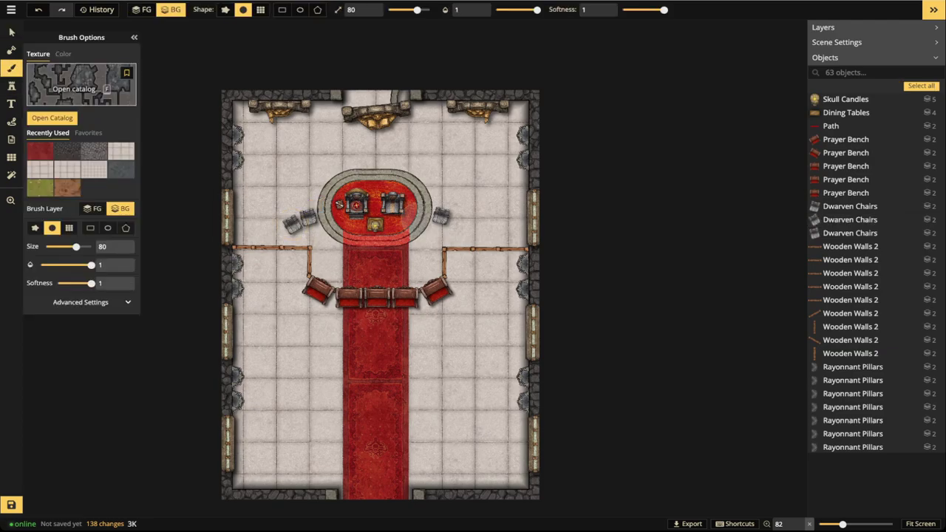
left_click(81, 84)
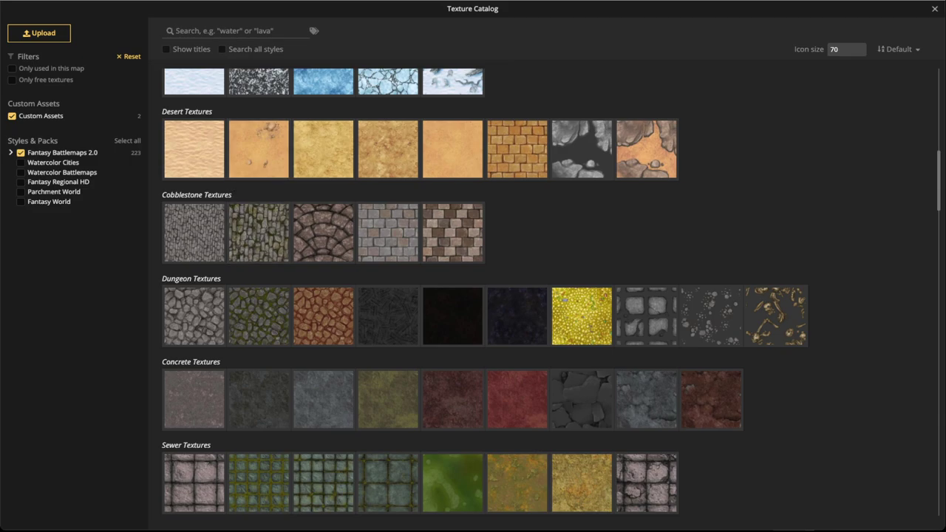
scroll(473, 295, "down", 3)
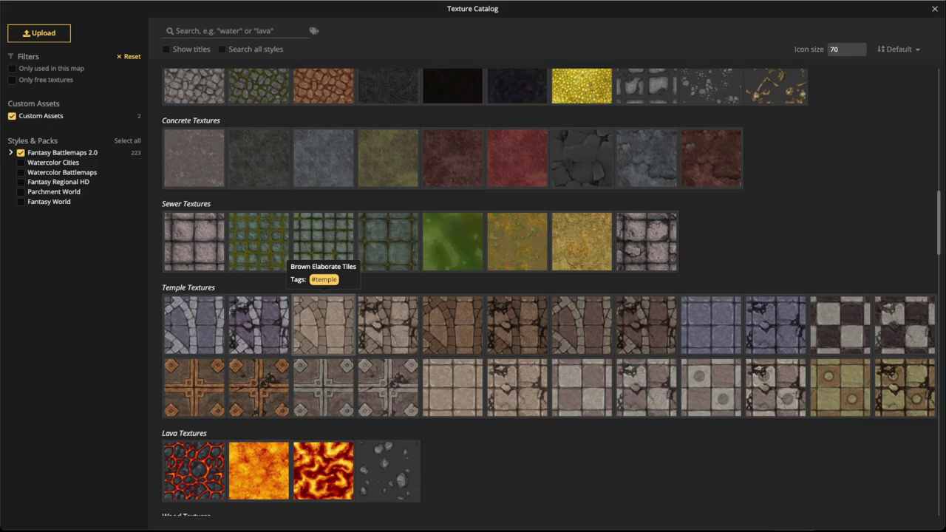
left_click(324, 324)
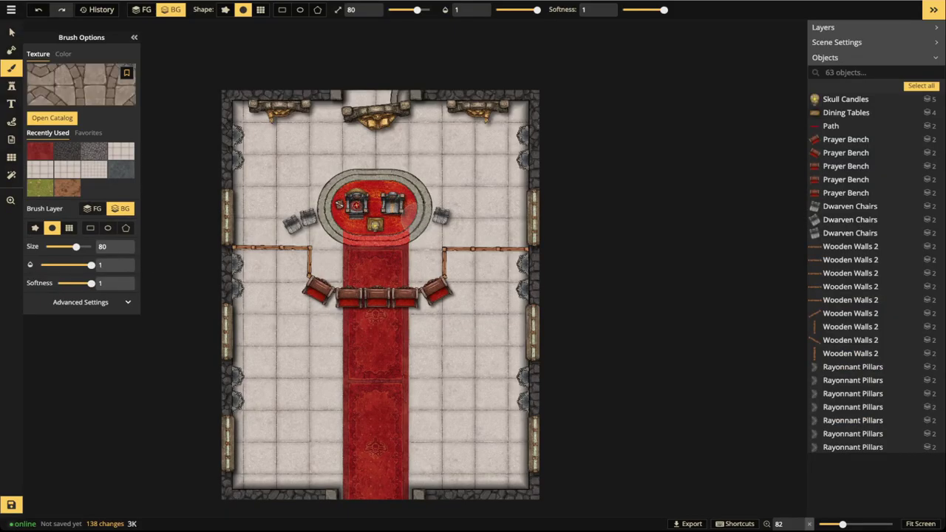
- Set the brush texture's placement size to 129.56 and its contrast to 20
left_click(82, 302)
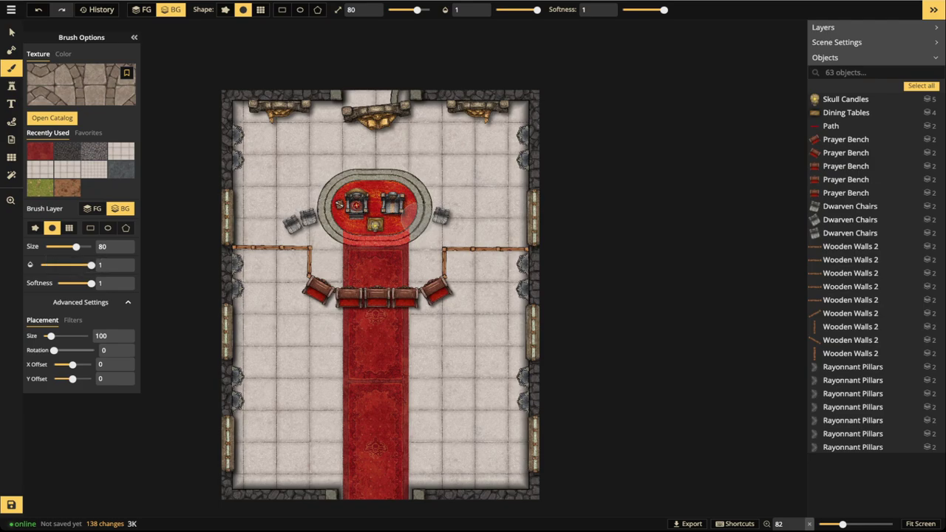
left_click_drag(51, 336, 53, 335)
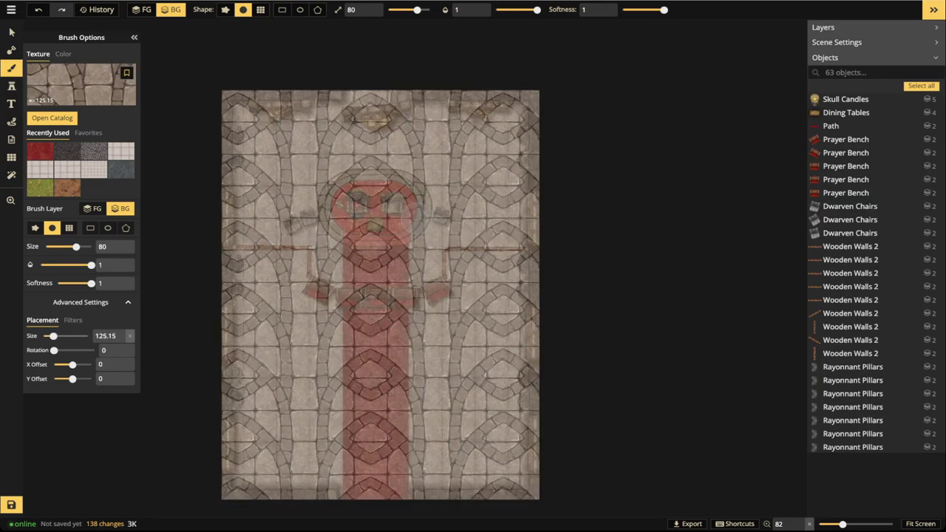
left_click_drag(53, 335, 55, 335)
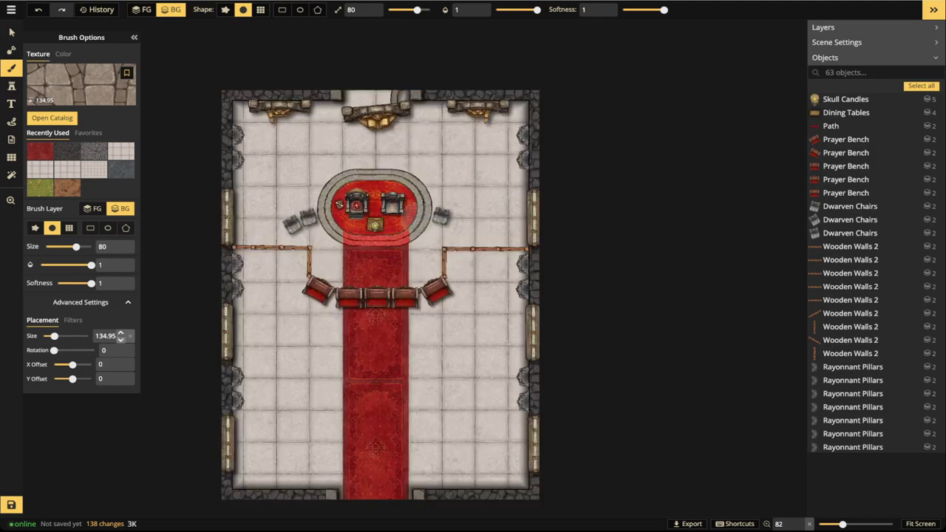
left_click(120, 340)
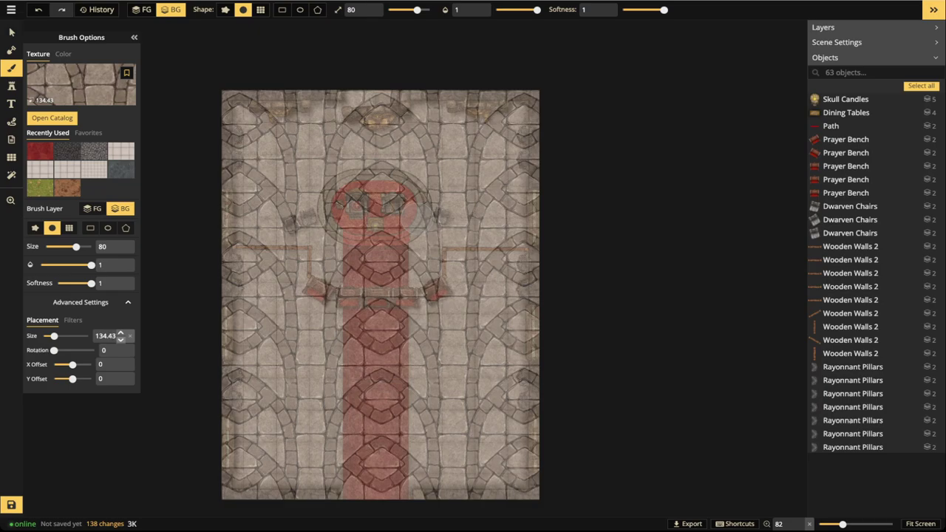
left_click(120, 340)
left_click_drag(54, 336, 54, 336)
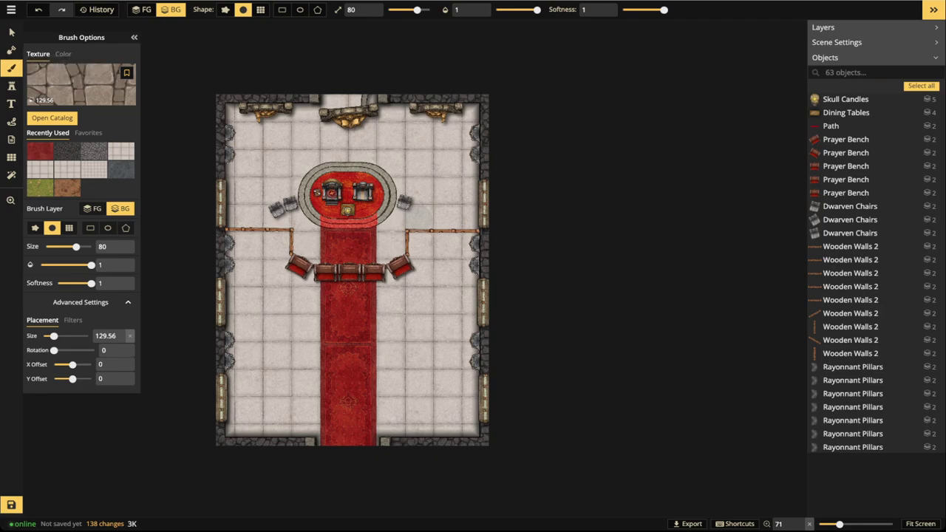
left_click(72, 320)
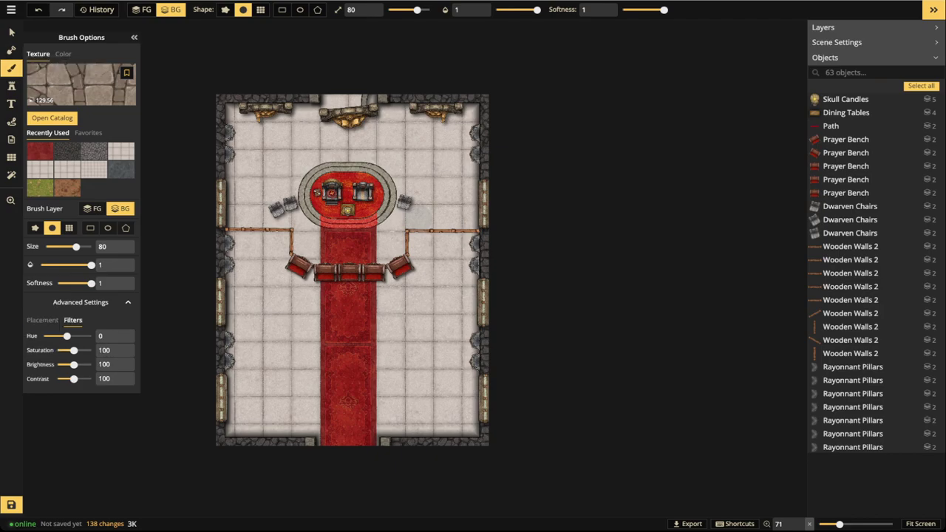
left_click_drag(74, 379, 66, 379)
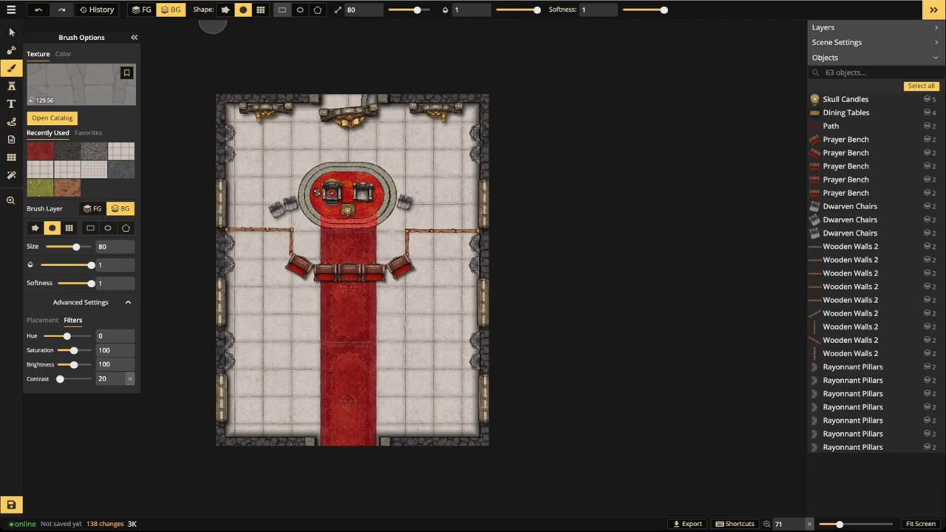
- Fill a rectangle covering the whole hall with the low-contrast tile texture on the foreground layer
left_click(281, 10)
left_click(141, 10)
mouse_move(195, 75)
left_mouse_down()
mouse_move(473, 381)
mouse_move(553, 444)
mouse_move(556, 498)
left_mouse_up()
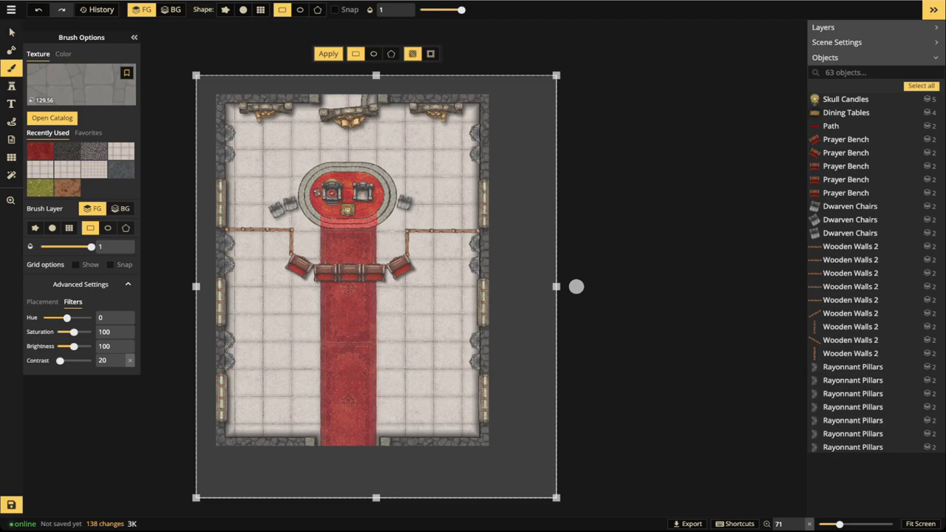
key("Return")
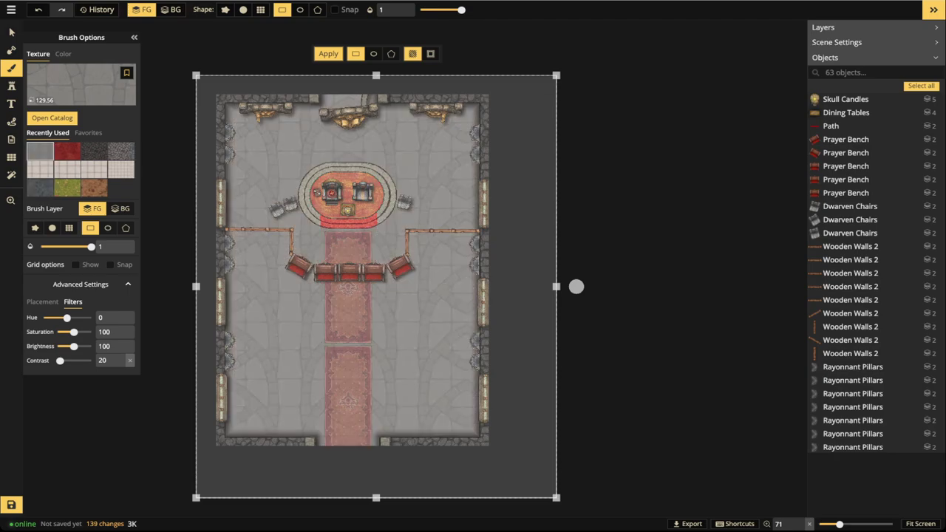
- Paint the throne platform's inner floor with the recently used red texture, using a round brush of size 80 with softness 0
key("Escape")
scroll(327, 252, "up", 10)
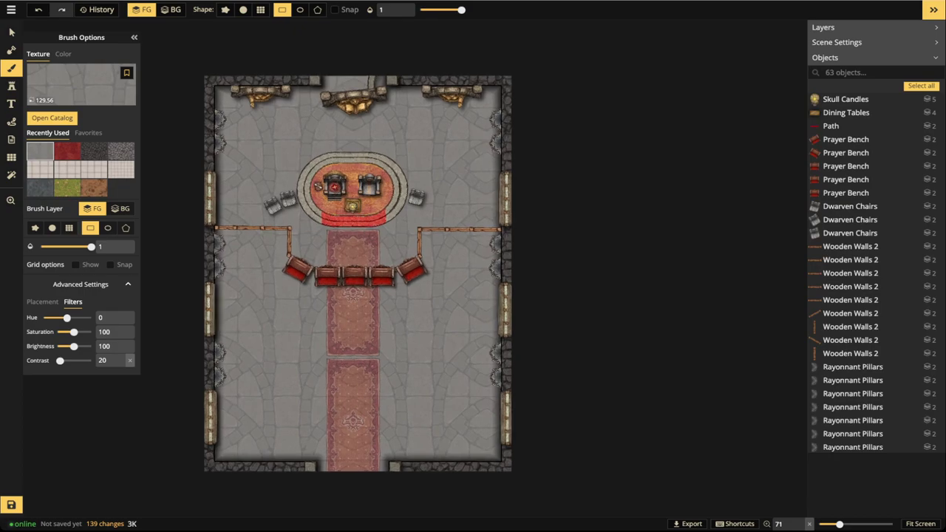
left_click_drag(326, 252, 326, 291)
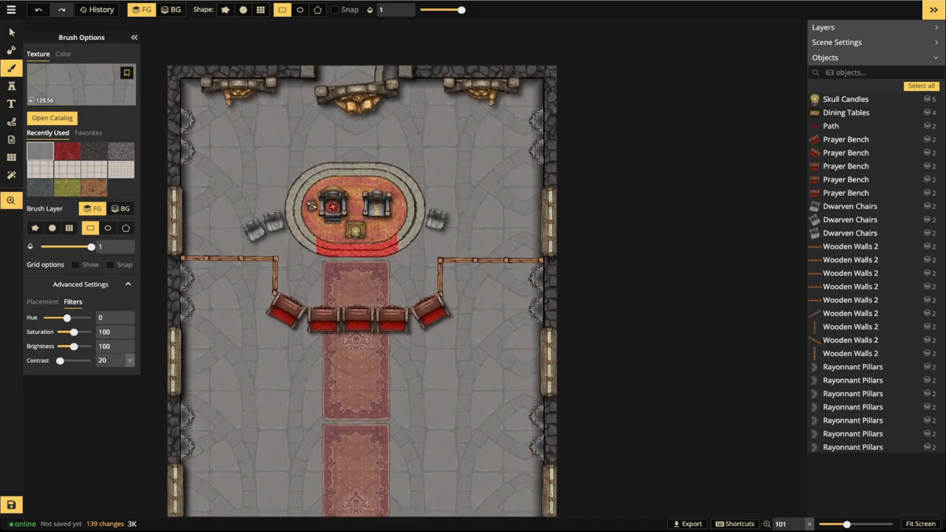
left_click(67, 152)
scroll(269, 116, "up", 1)
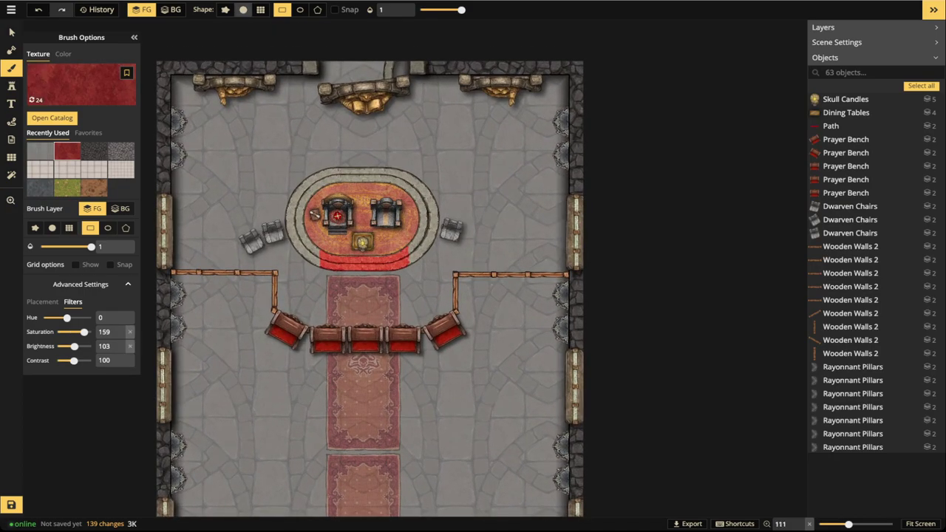
left_click(243, 9)
scroll(576, 34, "up", 2)
left_click_drag(631, 9, 619, 10)
mouse_move(299, 223)
left_mouse_down()
mouse_move(276, 225)
mouse_move(272, 254)
mouse_move(302, 266)
mouse_move(313, 247)
mouse_move(316, 284)
mouse_move(327, 247)
mouse_move(368, 247)
mouse_move(299, 243)
left_mouse_up()
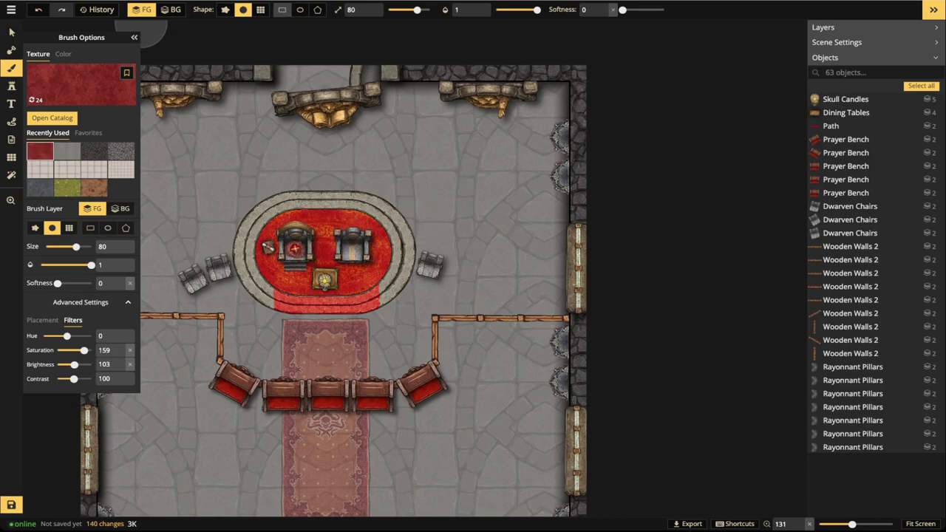
- Fill a rectangle along the whole carpet runner, from the throne platform down past the hall entrance, with the red texture
left_click(282, 9)
scroll(385, 348, "down", 1)
left_click_drag(384, 347, 410, 188)
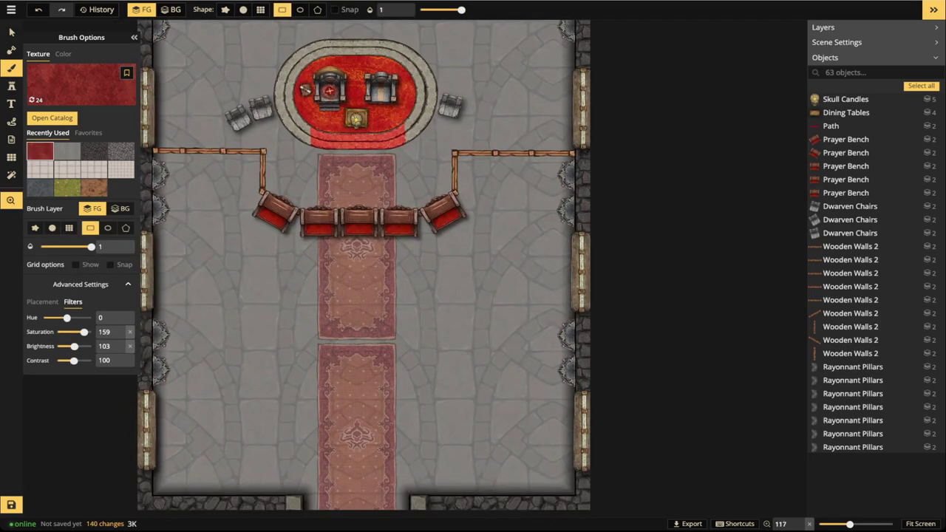
scroll(355, 174, "down", 1)
left_click_drag(309, 146, 397, 515)
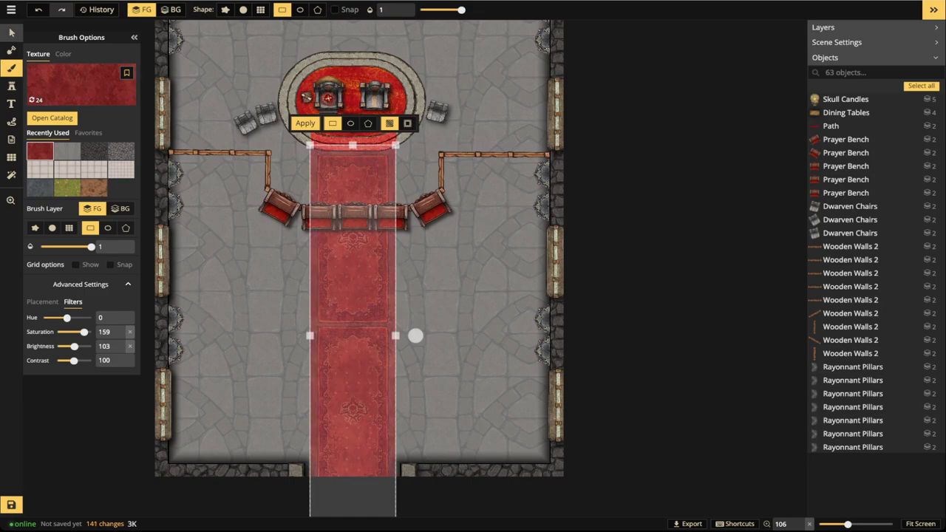
left_click(11, 32)
scroll(274, 253, "down", 2)
left_click_drag(274, 253, 290, 332)
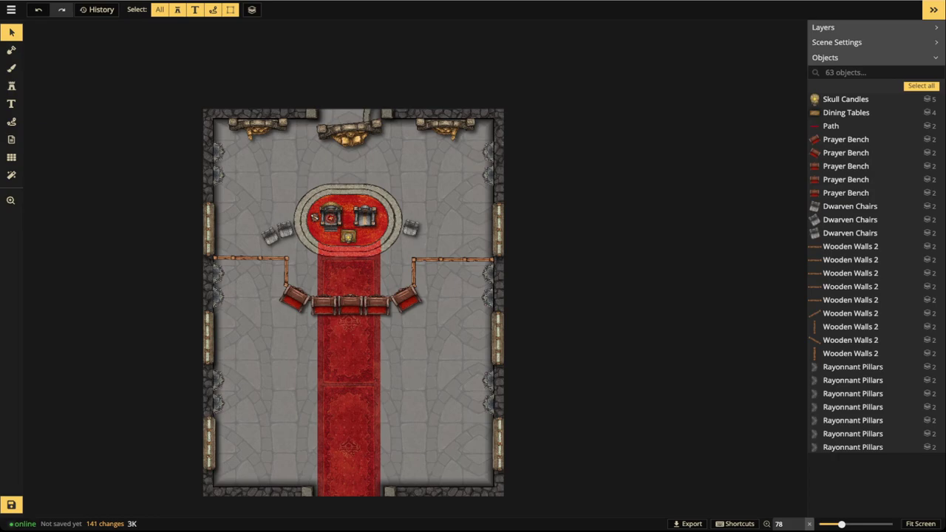
- Delete the wooden beam barrier, the prayer benches and the carpet section directly in front of the throne platform
scroll(282, 286, "up", 2)
left_click(249, 253)
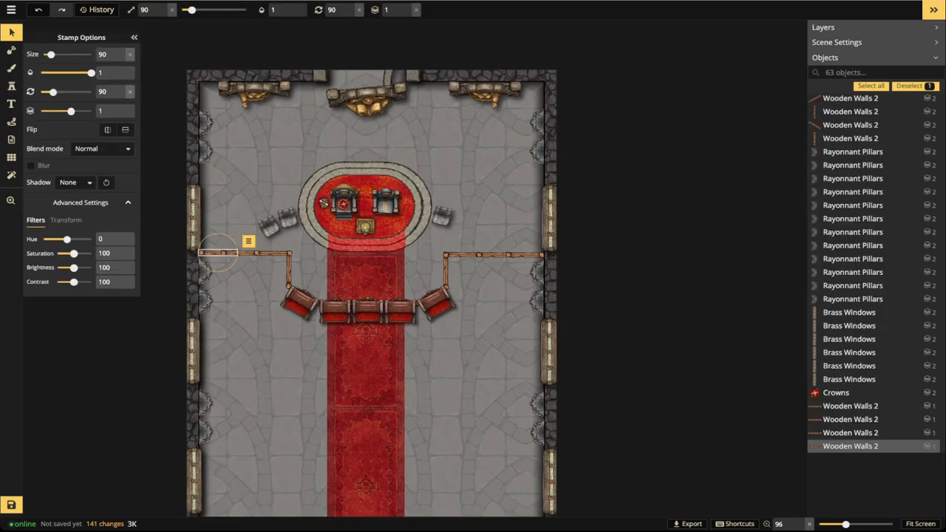
scroll(249, 253, "up", 3)
left_click_drag(247, 235, 233, 207)
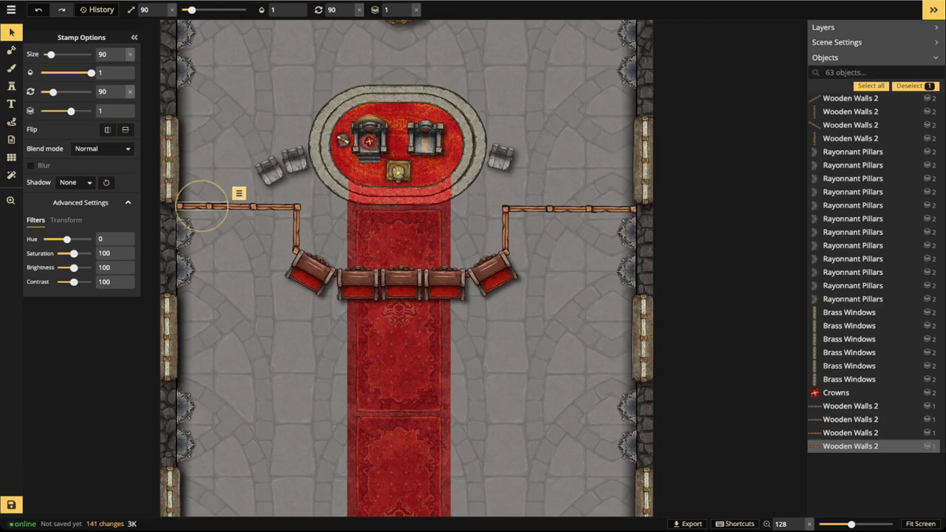
key("Escape")
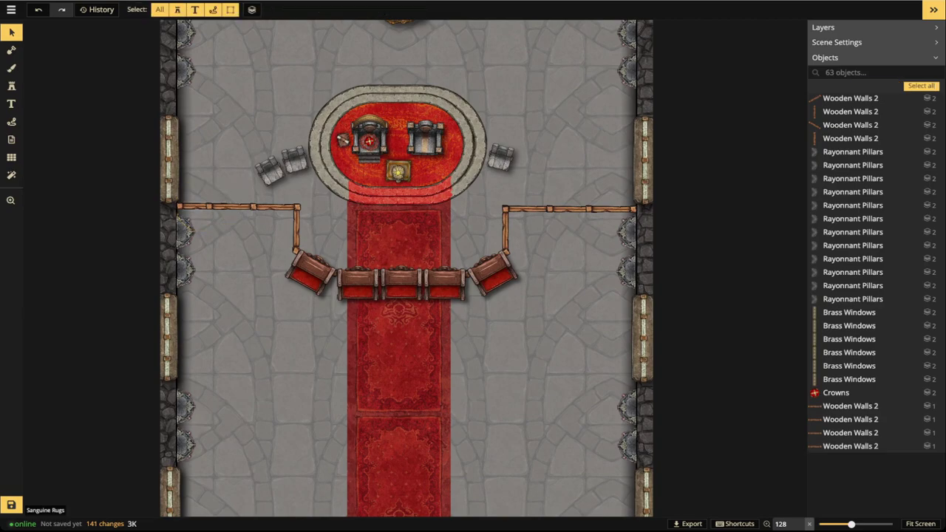
scroll(280, 197, "up", 3)
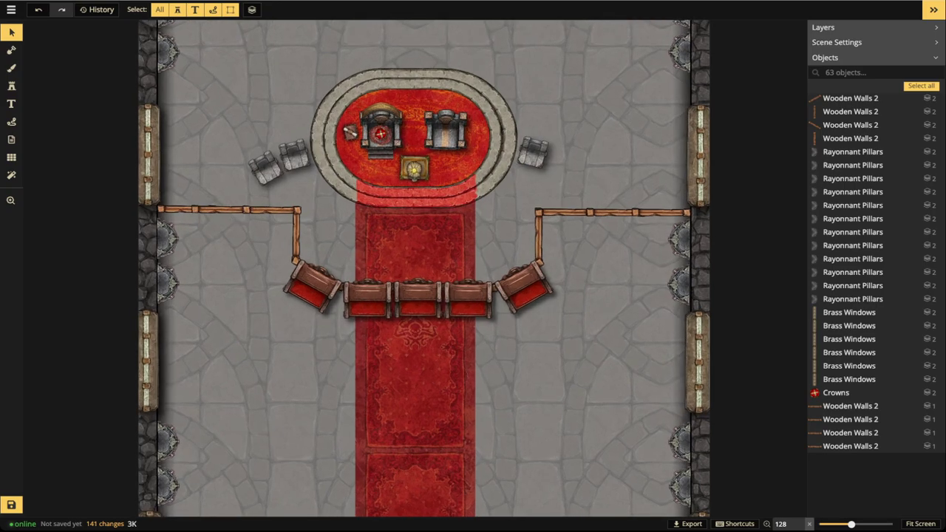
scroll(211, 212, "down", 4)
key("space")
left_click_drag(211, 212, 605, 311)
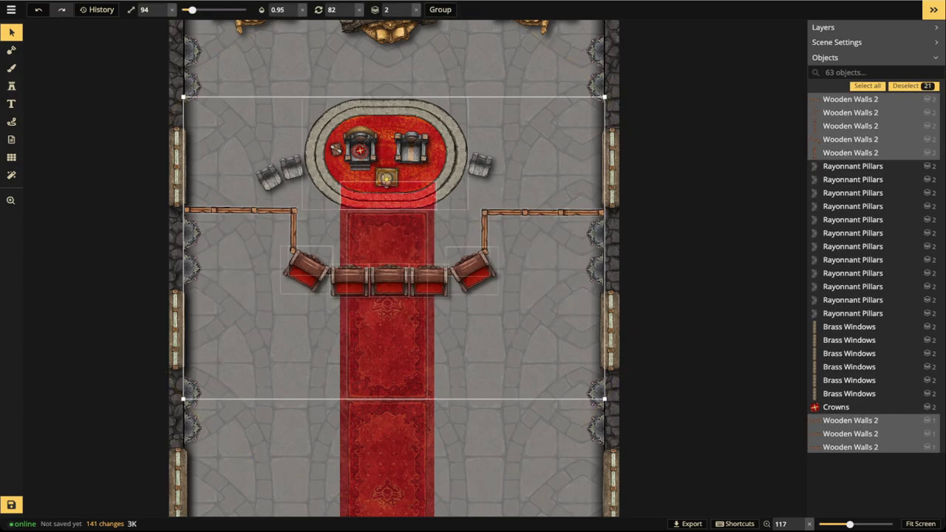
left_click(210, 212)
left_click_drag(210, 213, 558, 317)
key("Delete")
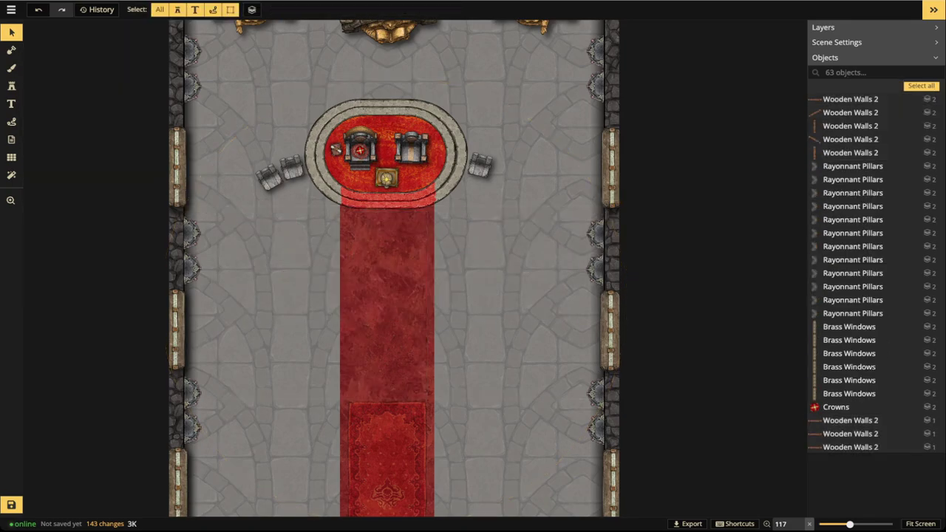
- Duplicate the remaining Sanguine Rugs section and place the copy between it and the throne platform
left_click(388, 460)
key("ctrl+c")
key("ctrl+v")
left_click_drag(390, 285, 388, 306)
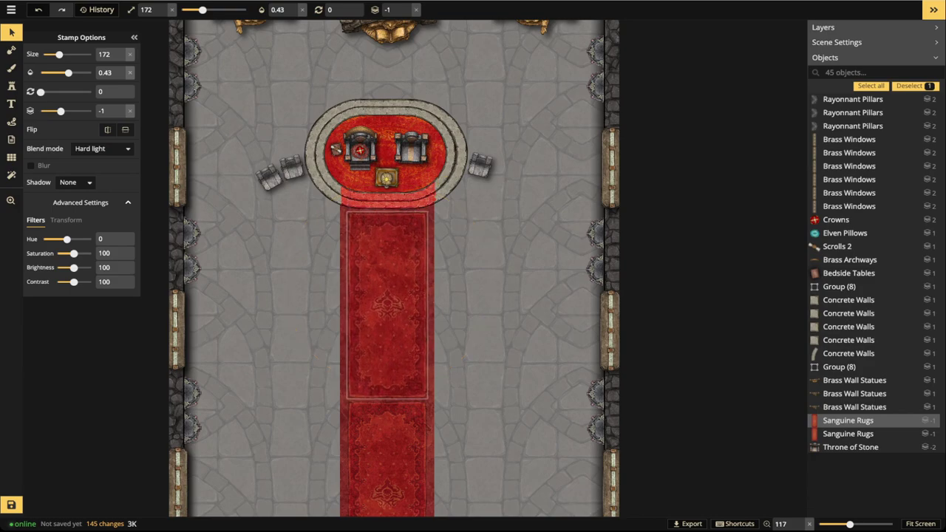
key("Escape")
- Search the stamp catalog for "chand" across all Fantasy Battlemaps 2.0 packs and choose the Chandelier Unlit stamp
scroll(369, 265, "up", 3)
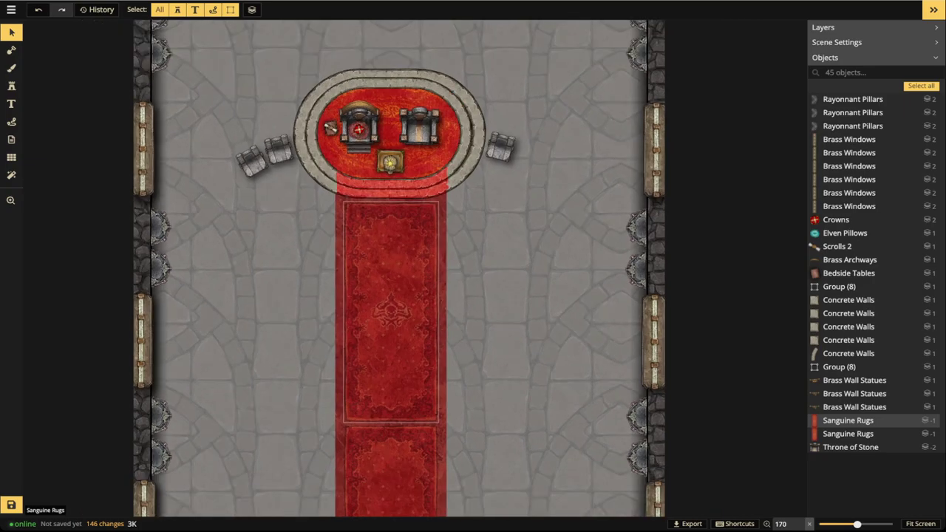
scroll(347, 207, "up", 3)
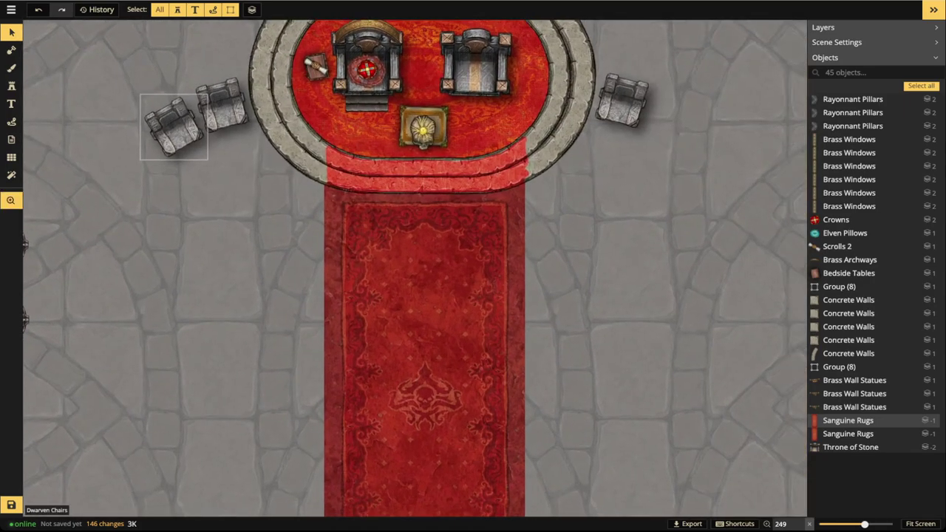
scroll(348, 207, "down", 3)
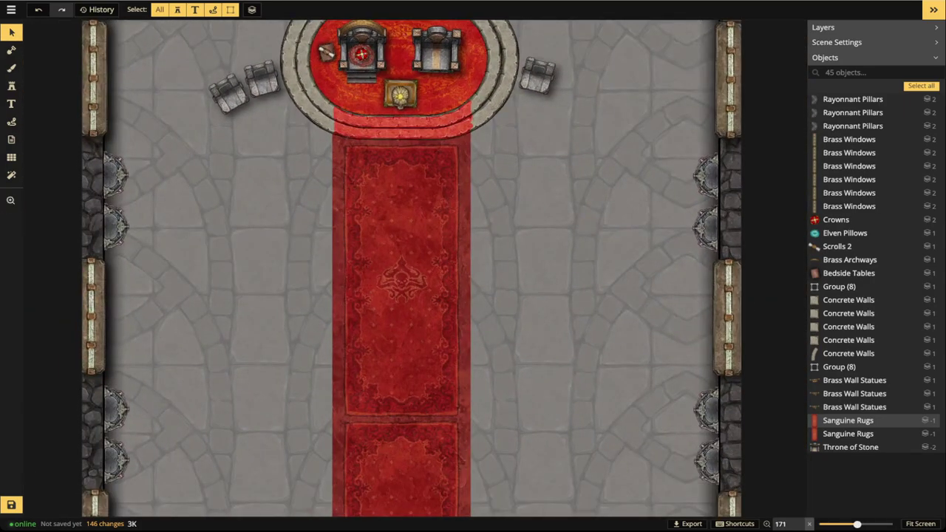
scroll(275, 326, "down", 3)
scroll(356, 327, "down", 1)
left_click(11, 86)
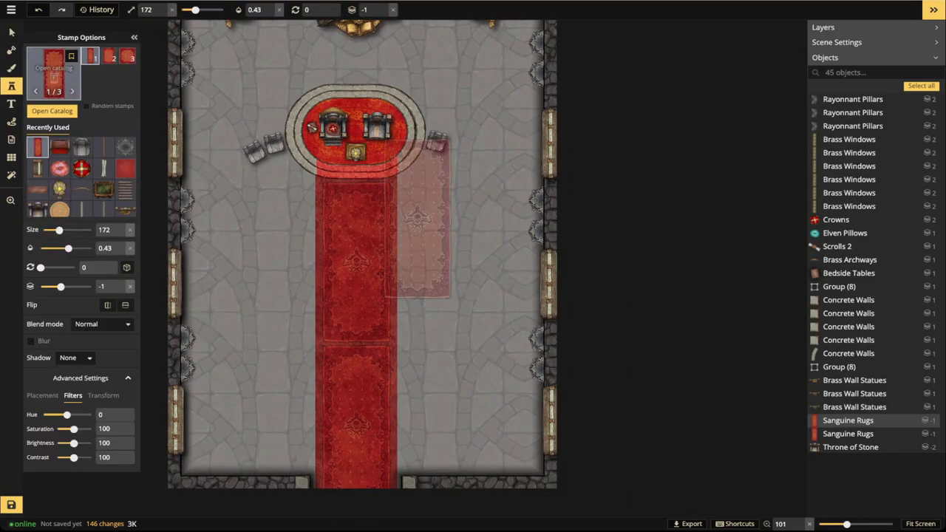
left_click(53, 74)
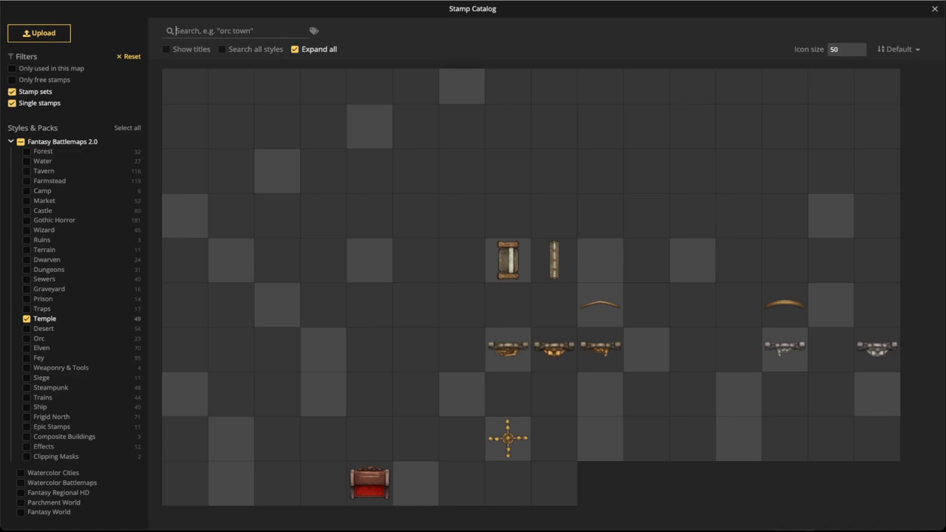
type("chand")
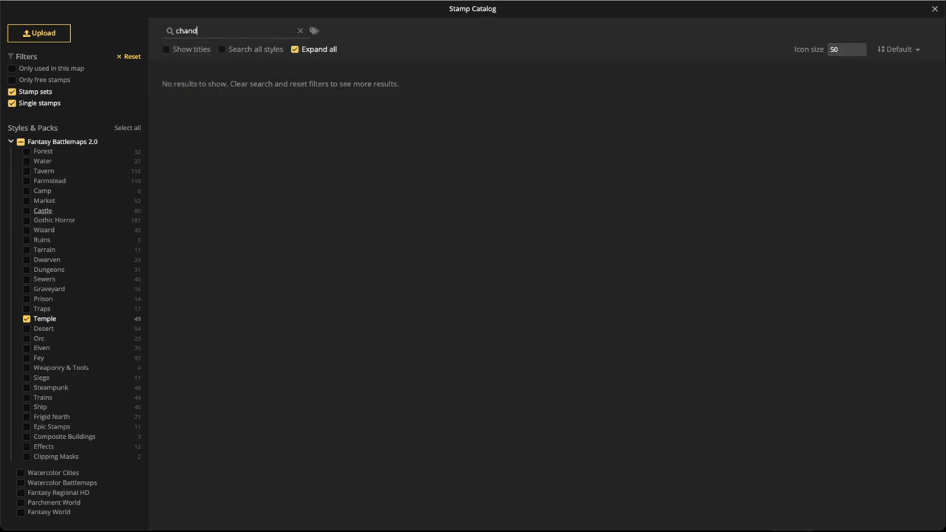
left_click(21, 142)
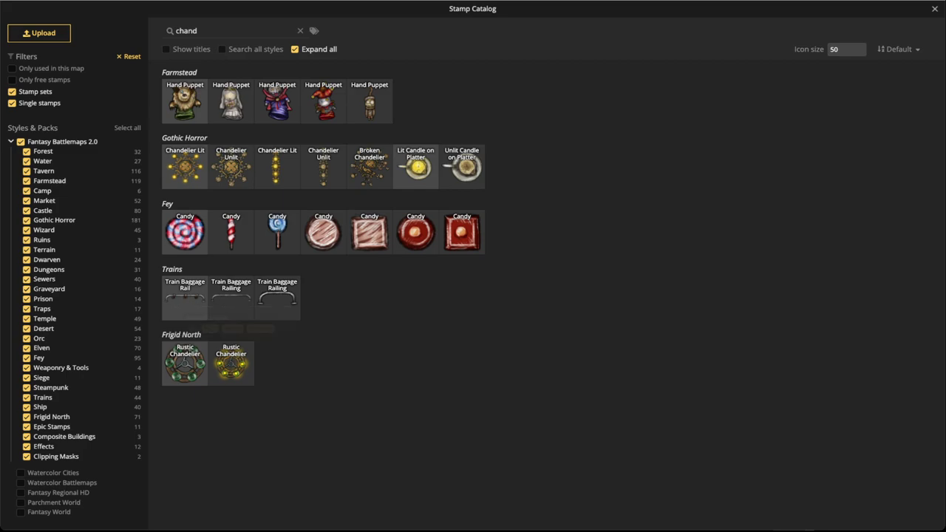
left_click(231, 166)
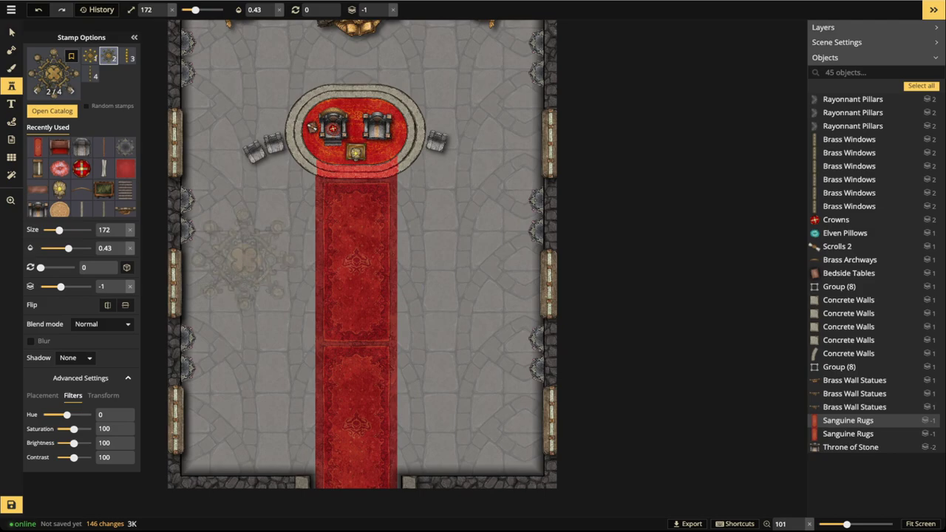
- Place two chandeliers of size 162 at opacity 1 on the floor, one on each side of the carpet
scroll(250, 266, "down", 2)
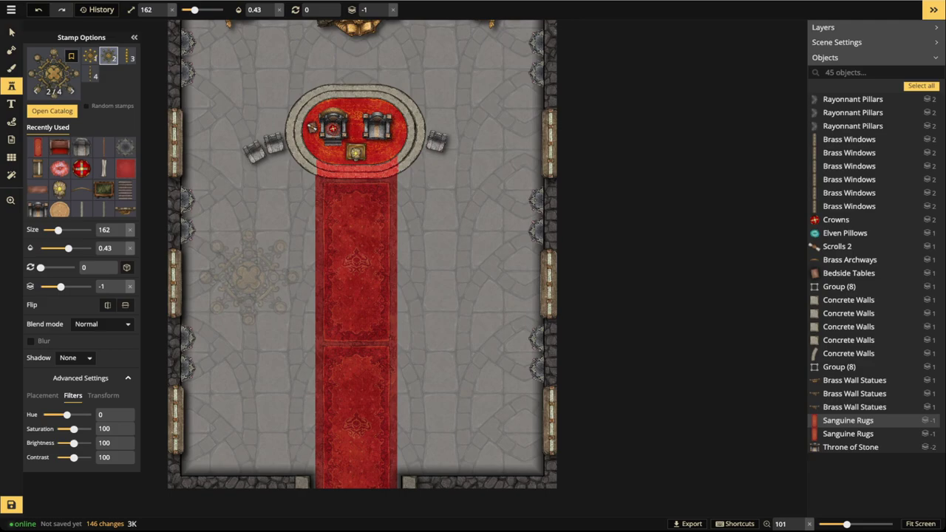
left_click(248, 286)
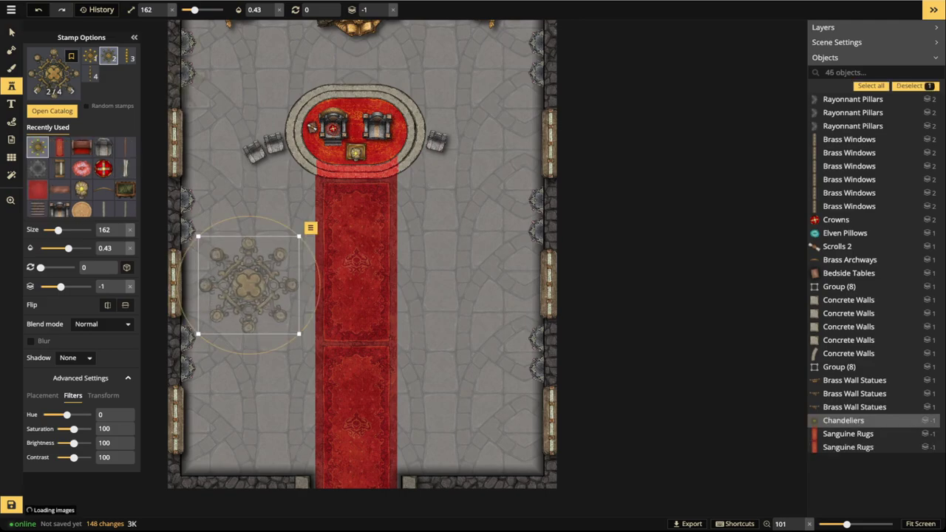
left_click(279, 9)
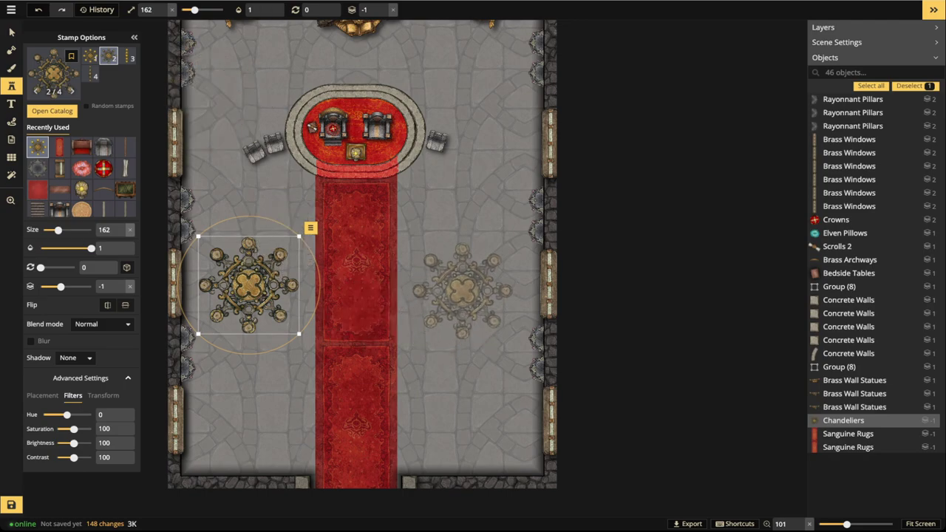
left_click(466, 289)
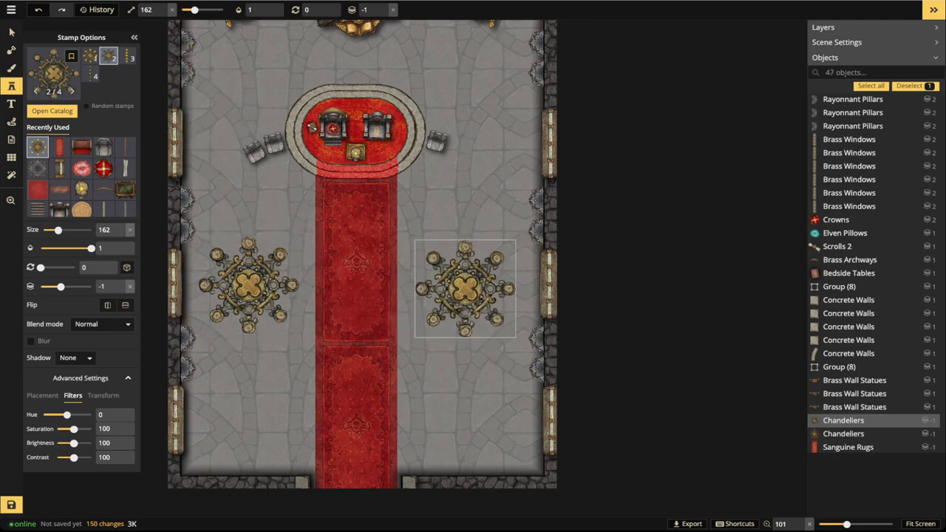
left_click_drag(466, 289, 465, 289)
- Set the opacity of the chandelier on the right side of the carpet to 0.47
left_click(11, 32)
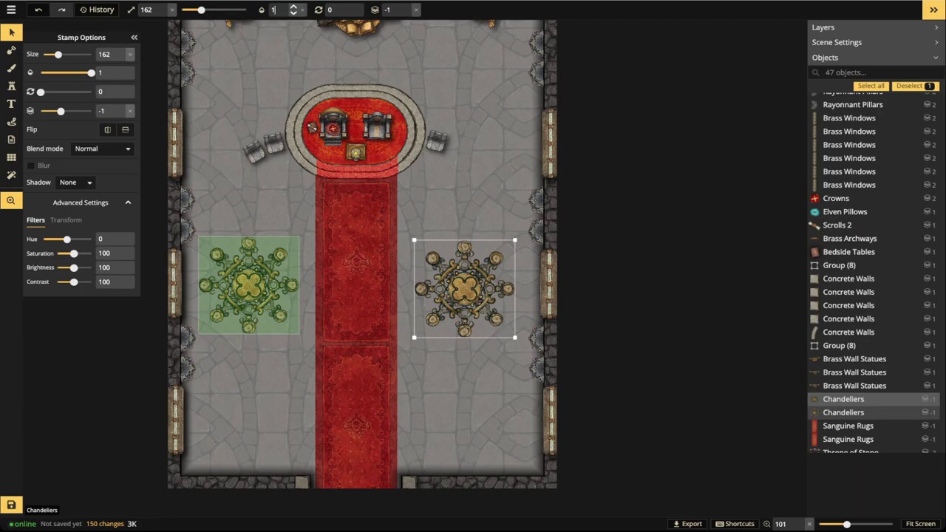
left_click(284, 10)
left_click_drag(328, 43, 281, 43)
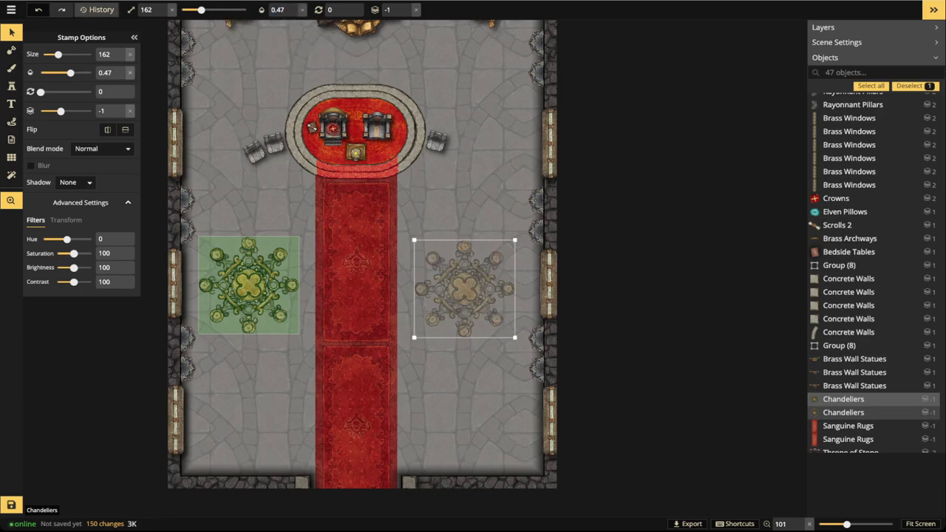
left_click(249, 285)
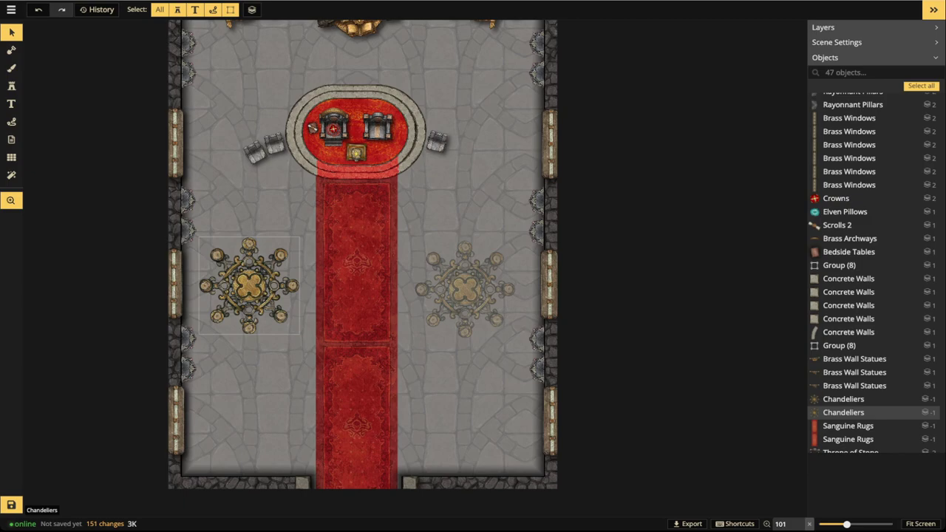
scroll(439, 246, "down", 3)
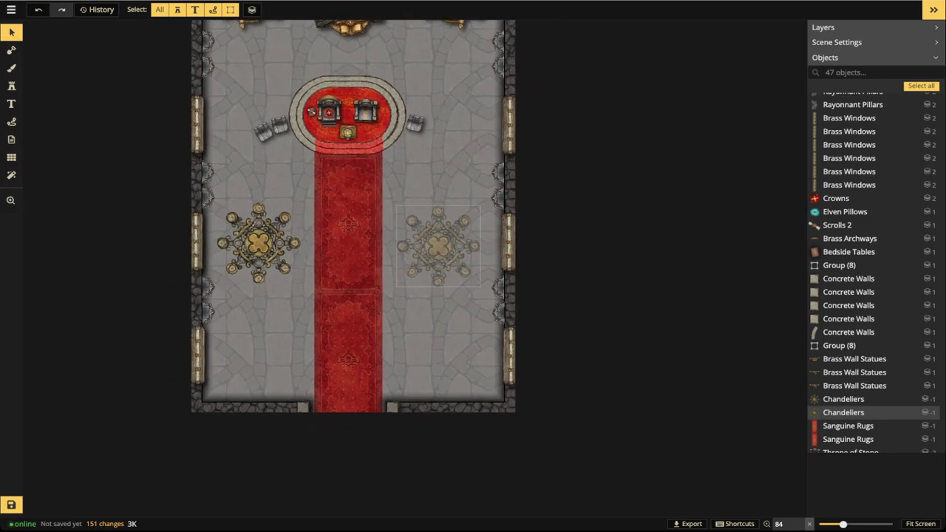
- Set the opacity of both chandeliers together to 0.33 so they blend into the stone floor
left_click(438, 246)
left_click(259, 244, "shift")
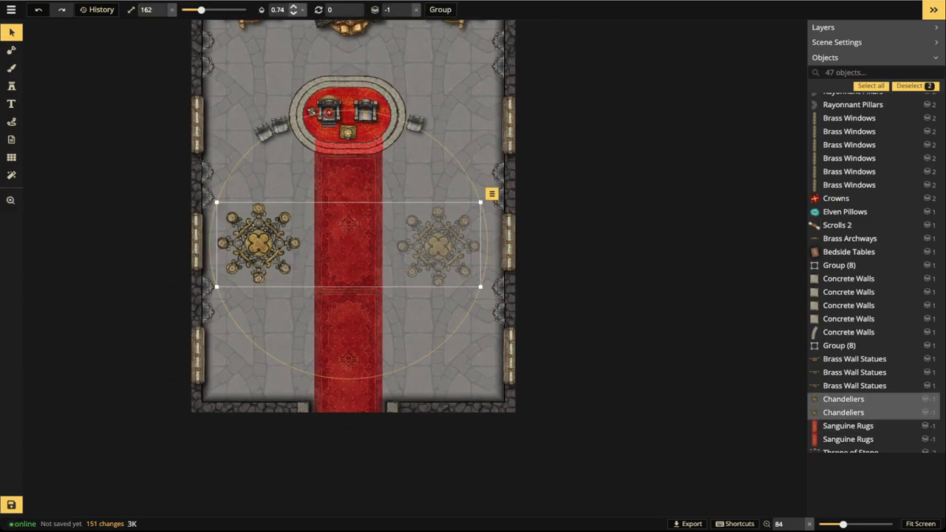
left_click(294, 14)
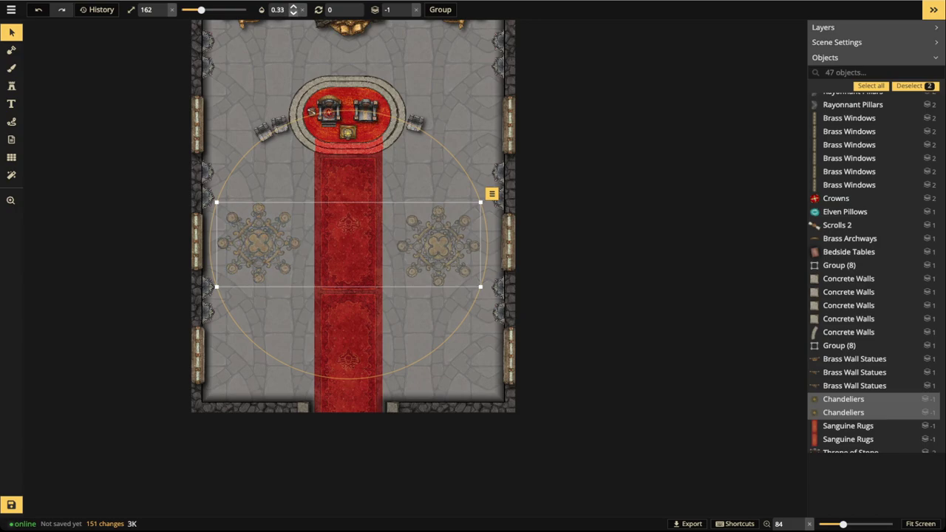
left_click(438, 246)
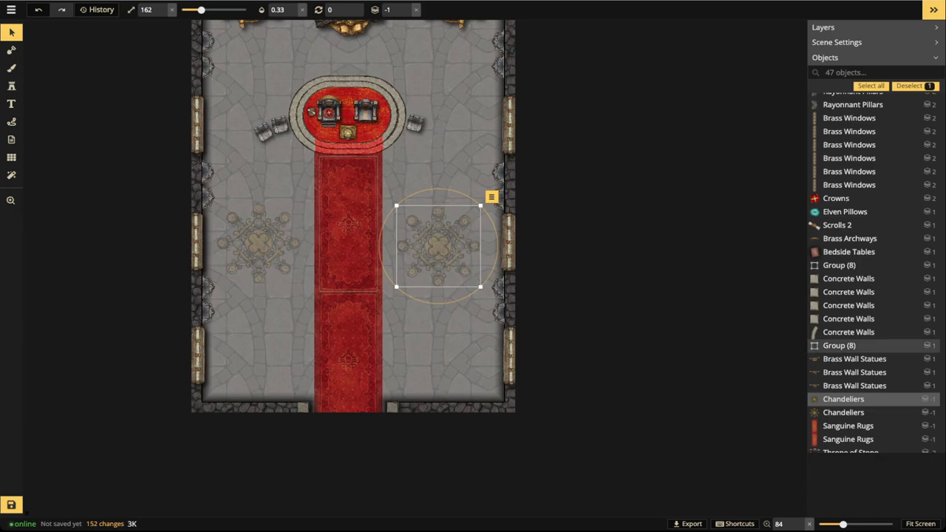
left_click(258, 245)
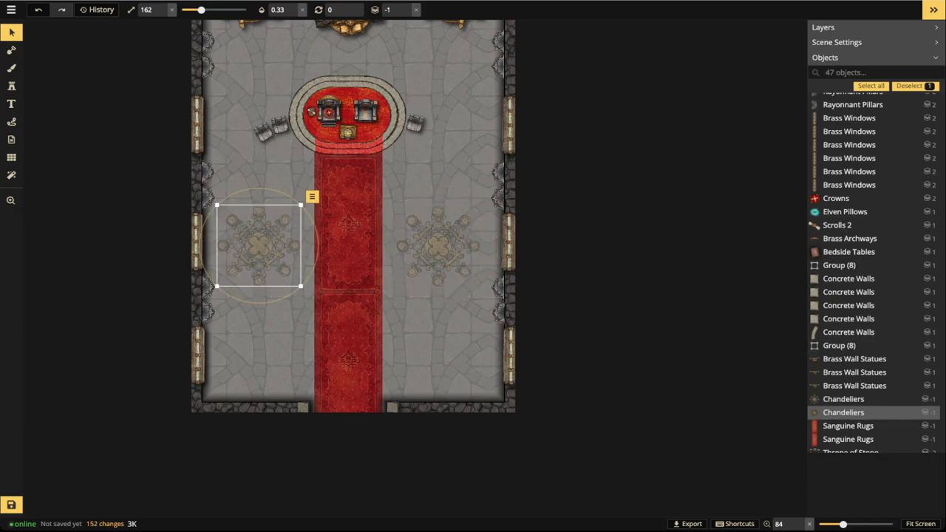
scroll(477, 252, "up", 3)
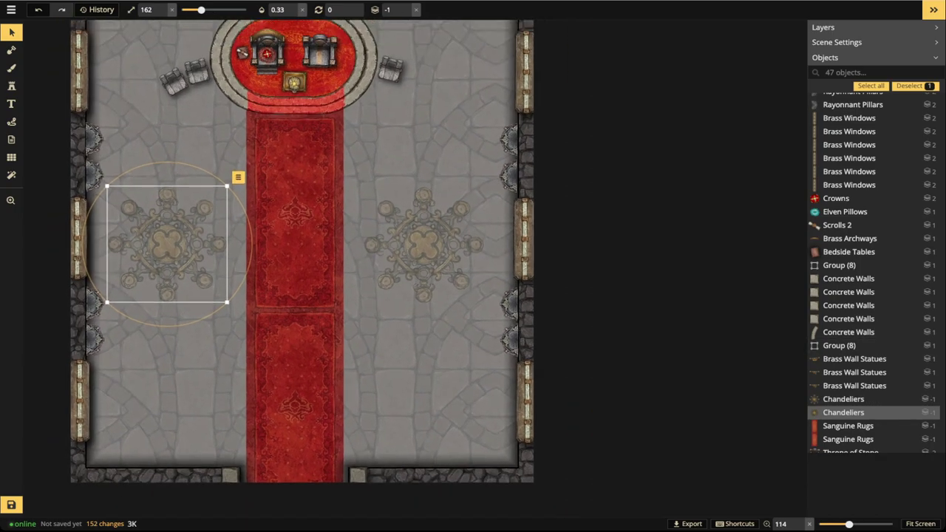
- Nudge the Dwarven Chairs on both sides of the throne platform slightly closer to it
scroll(225, 232, "down", 2)
left_click_drag(225, 232, 266, 355)
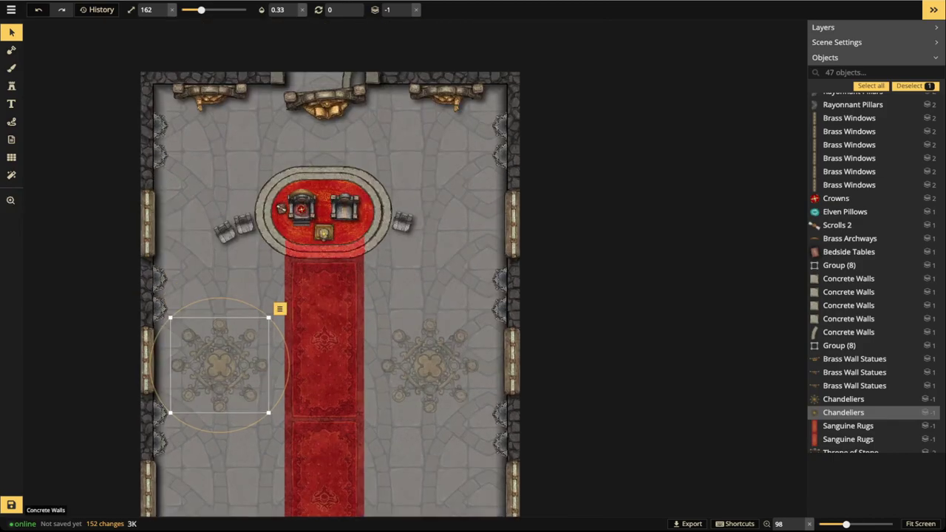
scroll(333, 274, "down", 2)
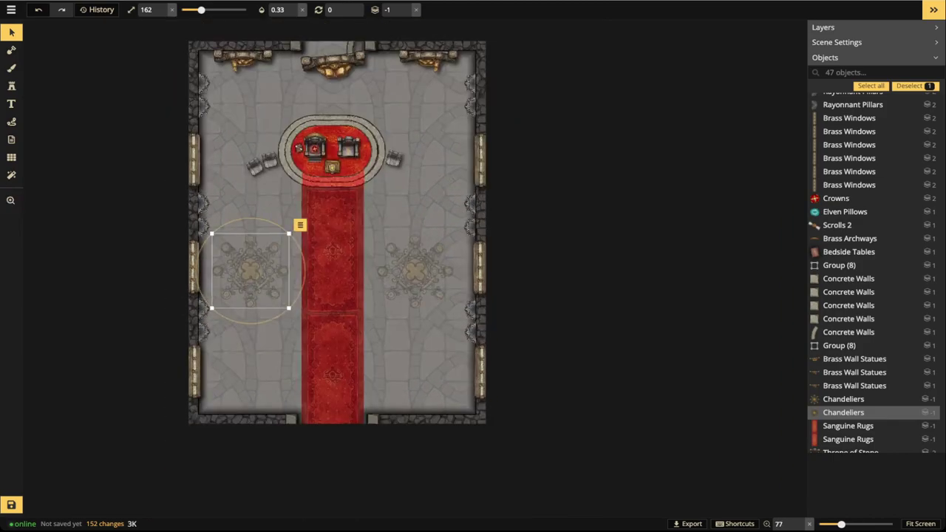
scroll(266, 156, "up", 3)
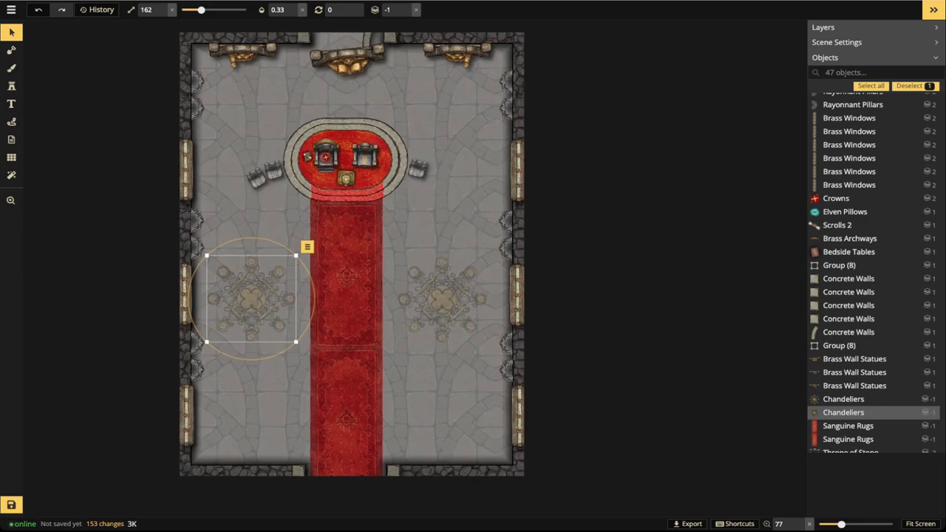
scroll(404, 209, "up", 1)
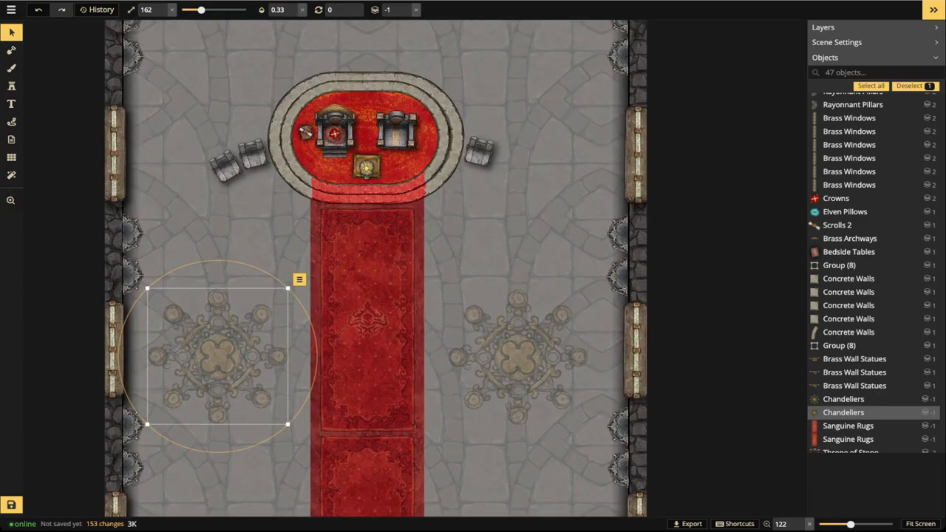
left_click(478, 155)
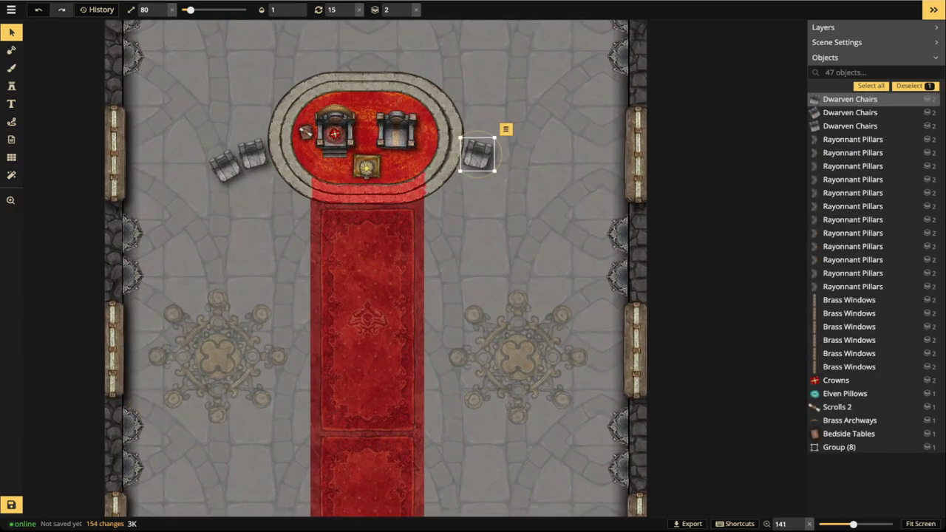
left_click_drag(252, 155, 254, 154)
left_click(225, 167)
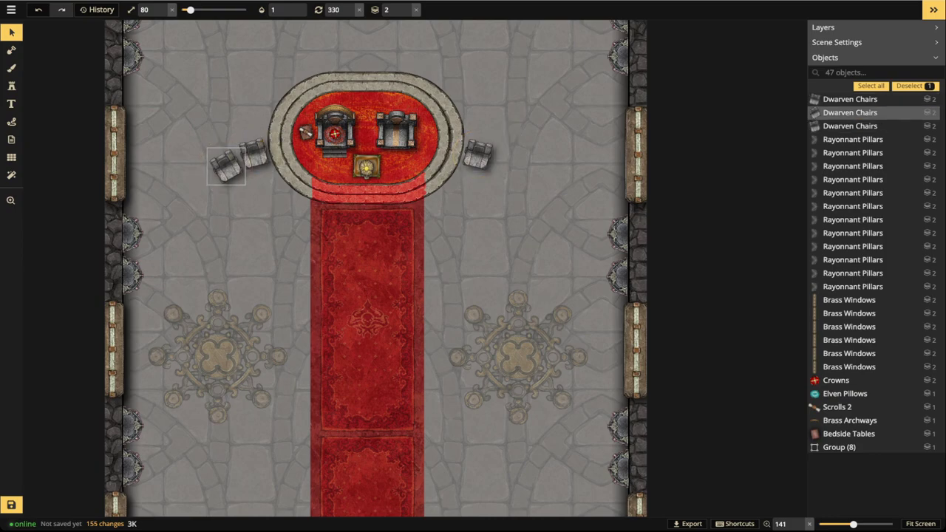
scroll(300, 394, "down", 3)
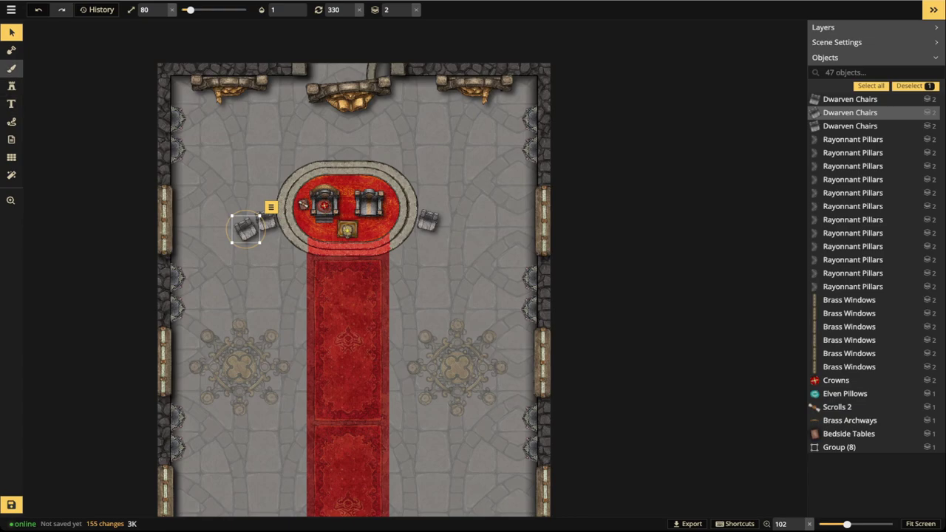
left_click(11, 68)
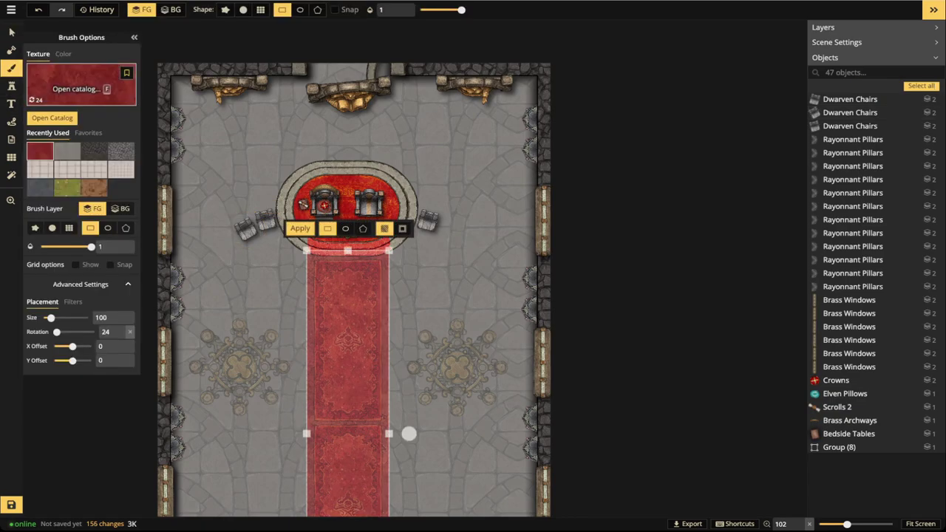
left_click(81, 88)
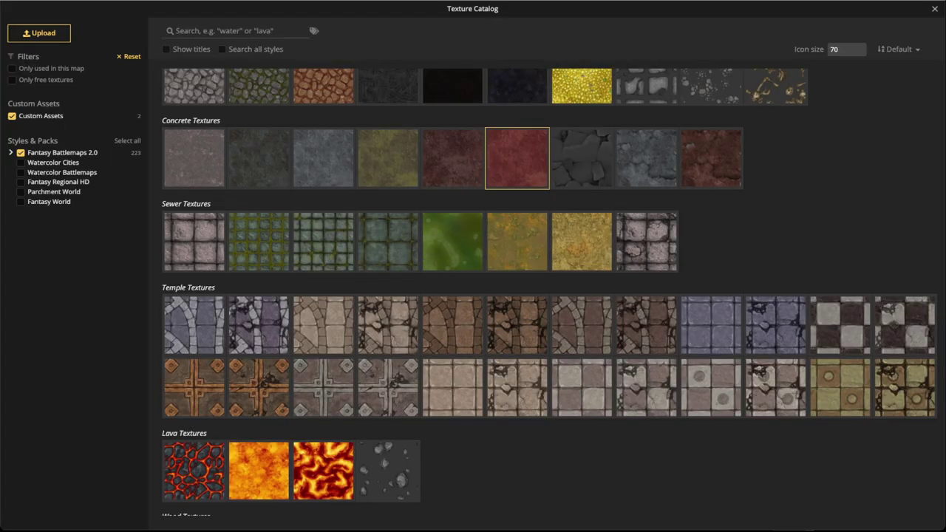
key("Escape")
- Search the stamp catalog for "light" and choose variant 6 of 8 of the pale Light effect stamp
left_click(11, 86)
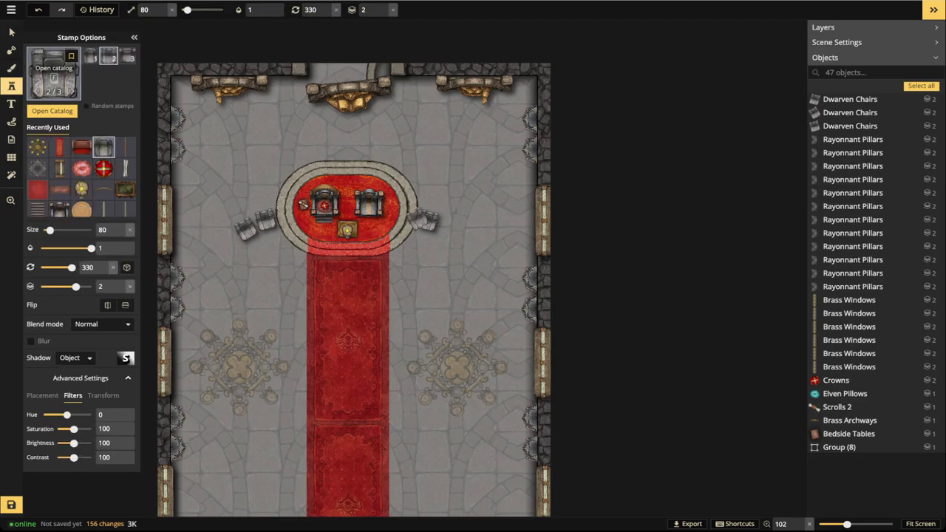
left_click(53, 70)
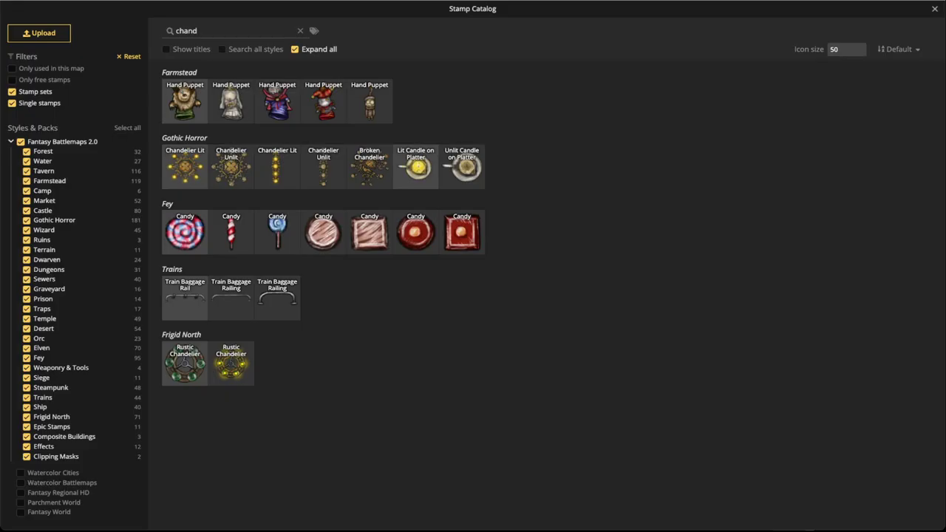
key("BackSpace")
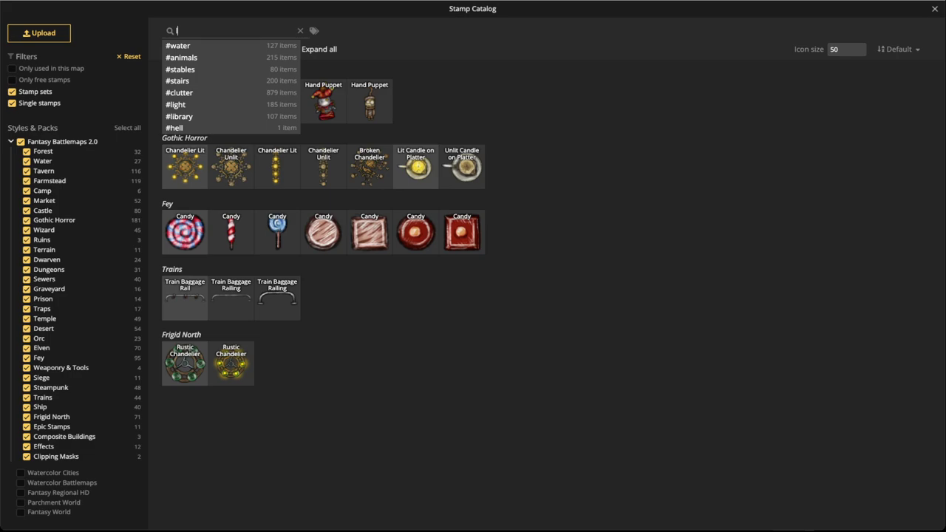
type("light")
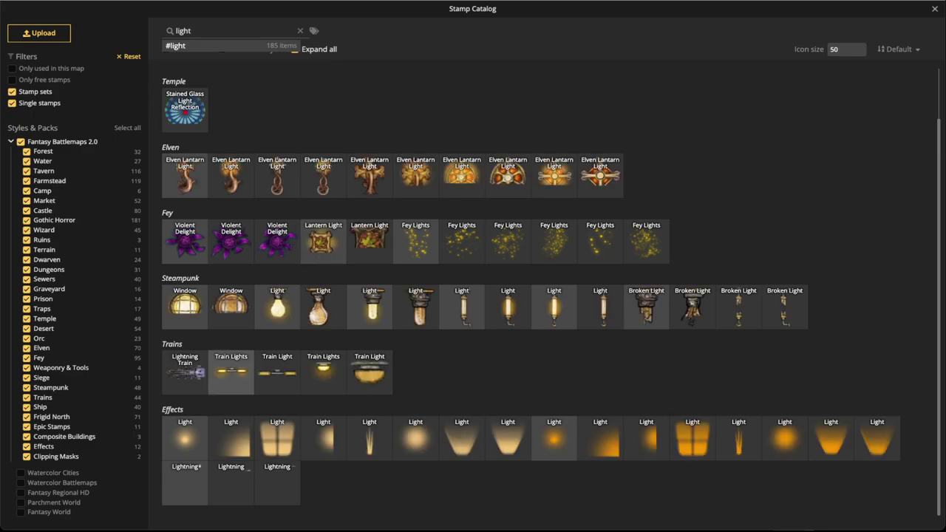
left_click(184, 438)
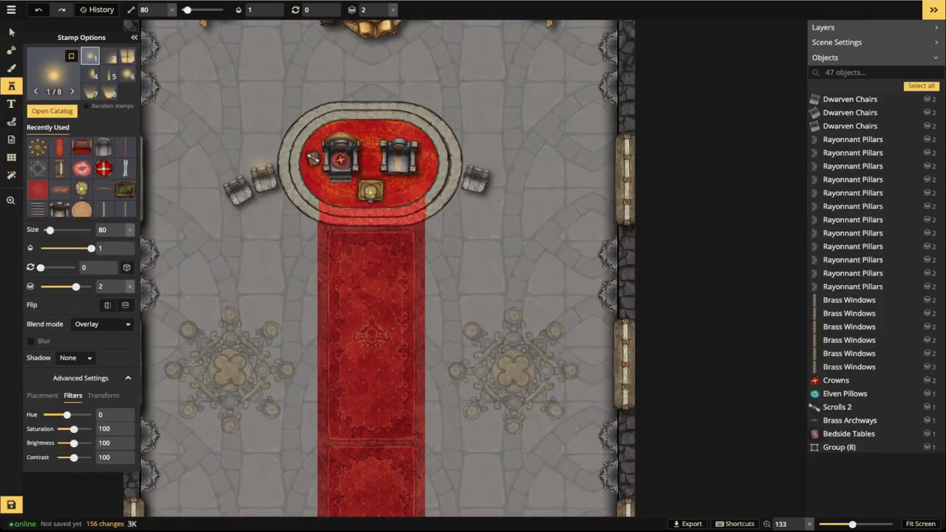
left_click(127, 75)
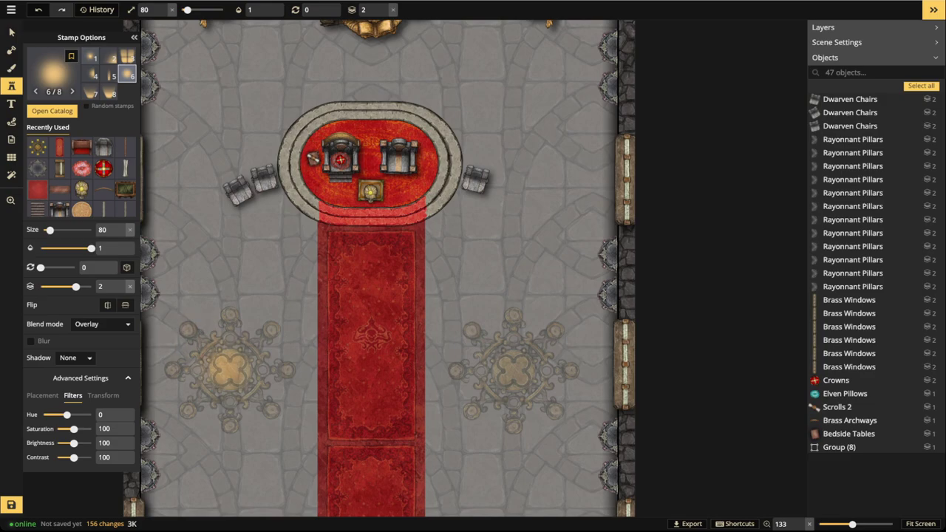
- Place a Light of size 290 over the chandelier on the left side of the carpet and set its layer to 5
scroll(230, 370, "up", 10)
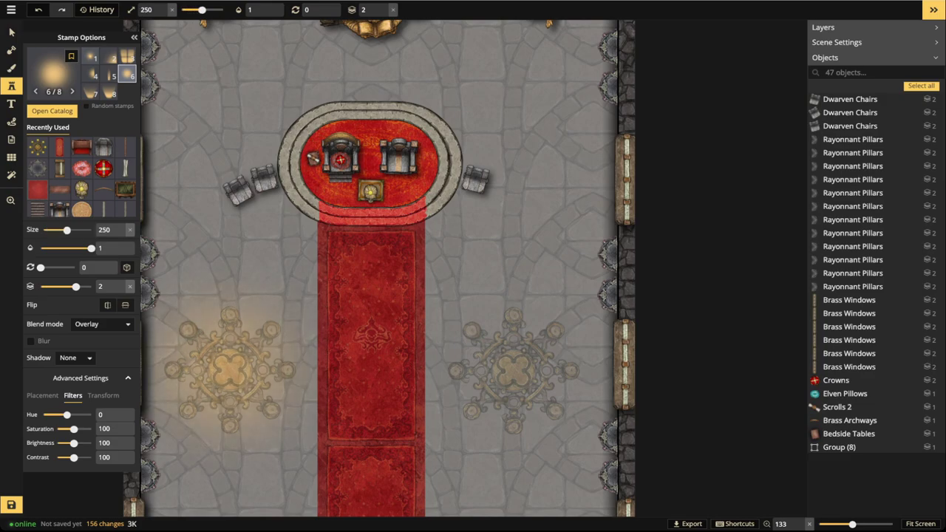
left_click_drag(231, 362, 317, 335)
scroll(318, 335, "up", 3)
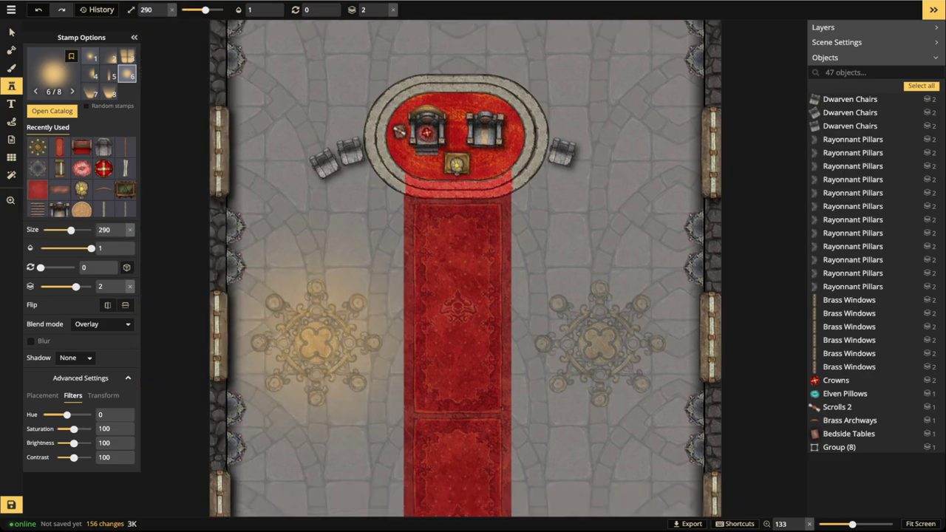
left_click(317, 335)
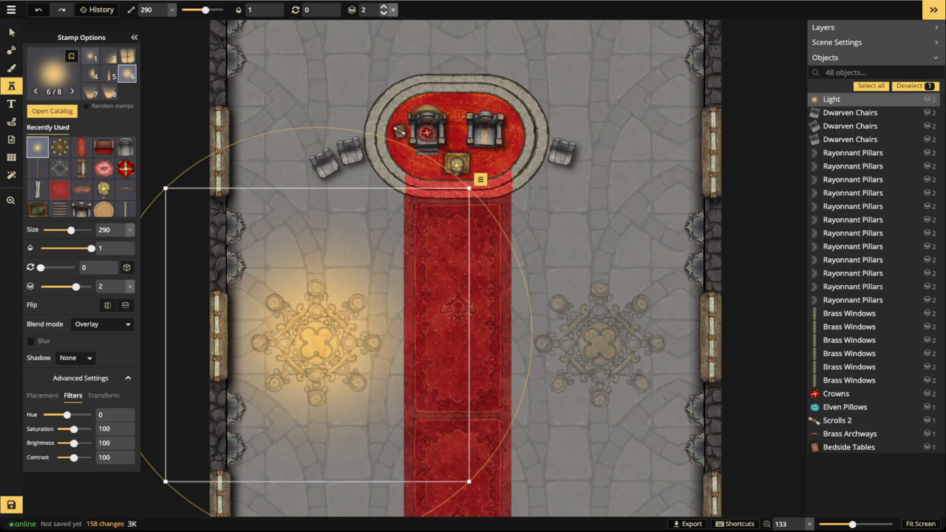
double_click(384, 6)
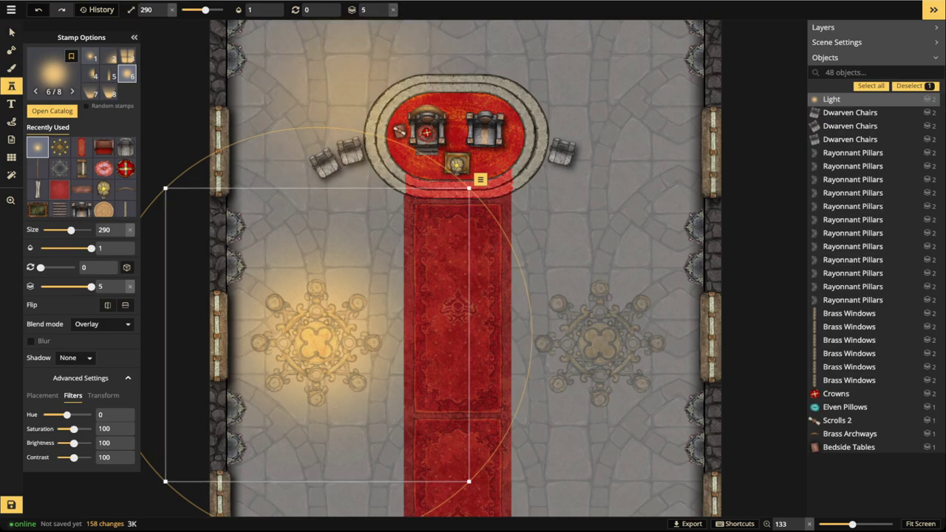
scroll(302, 244, "down", 2)
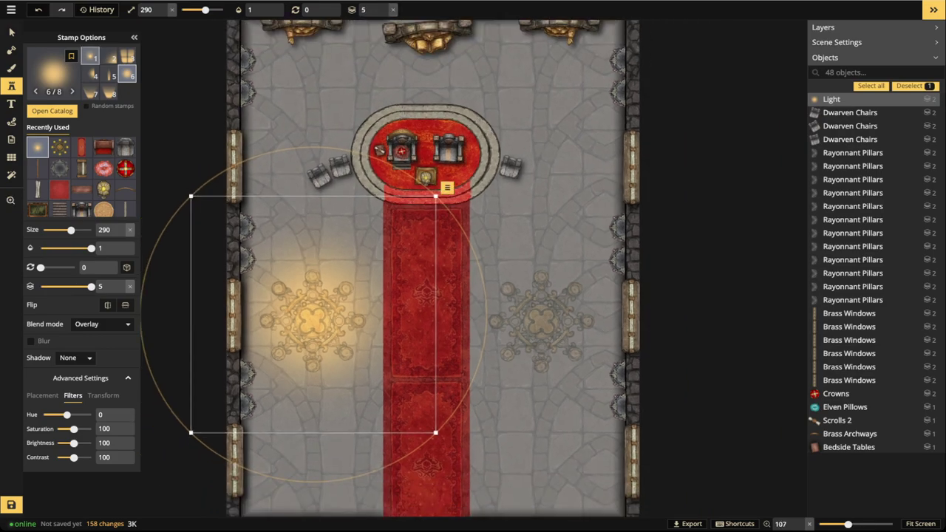
- Delete the middle Brass Window from both the left and right walls of the hall
left_click(11, 32)
left_click(233, 315)
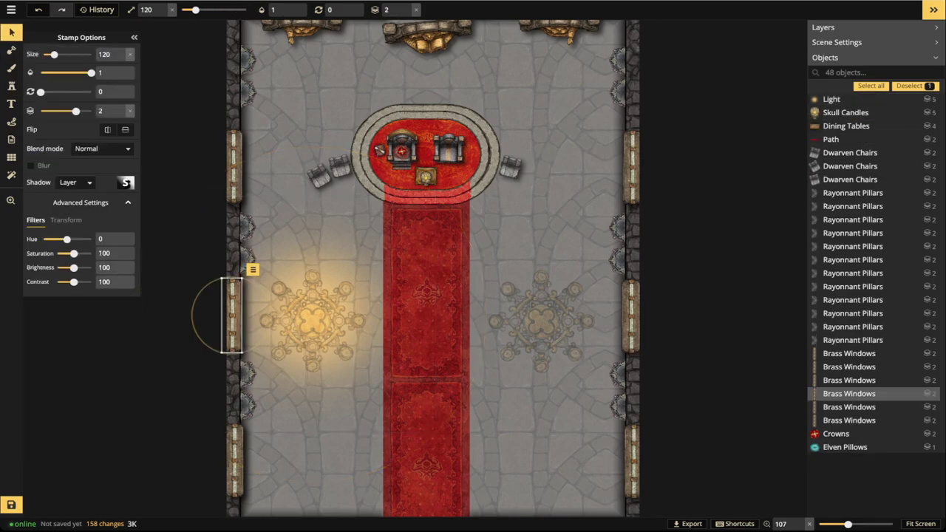
key("Delete")
left_click(632, 317)
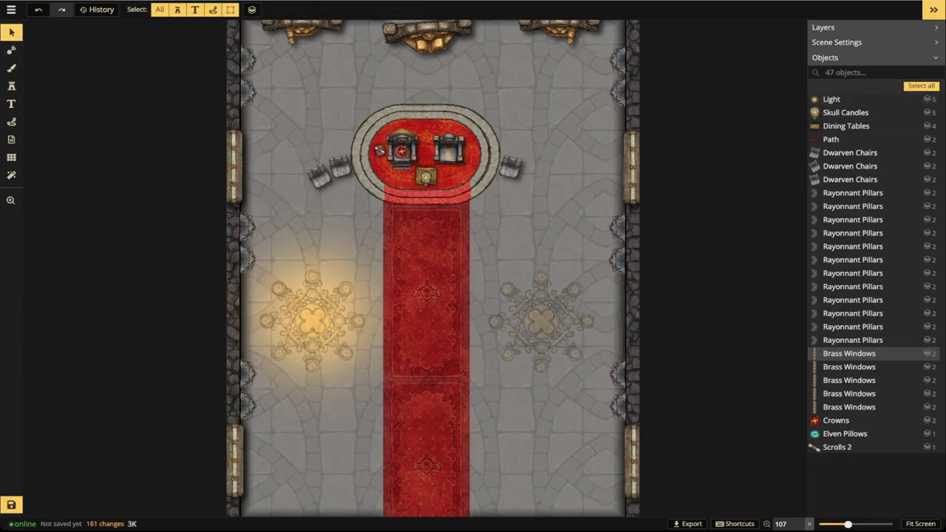
key("Delete")
- Duplicate the chandelier's Light onto the chandelier on the right side of the carpet
scroll(604, 312, "down", 2)
left_click_drag(549, 317, 529, 315)
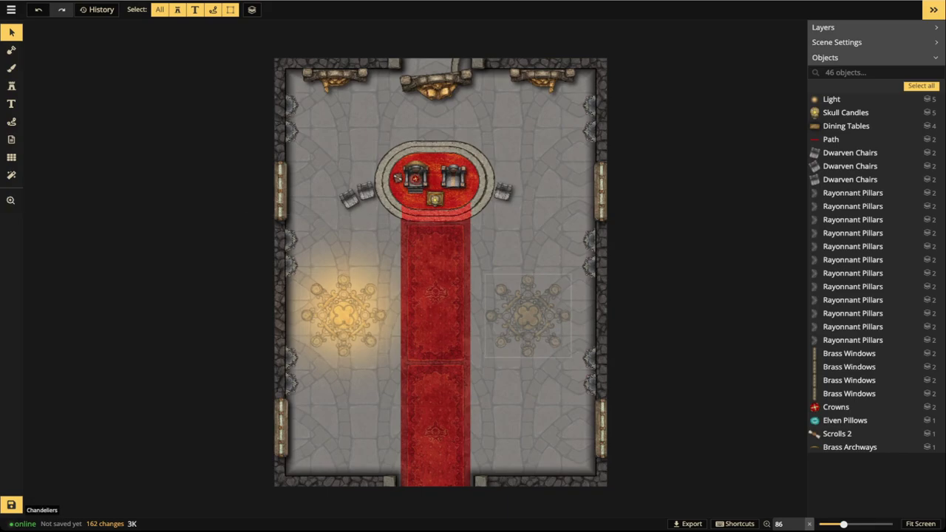
left_click(344, 315)
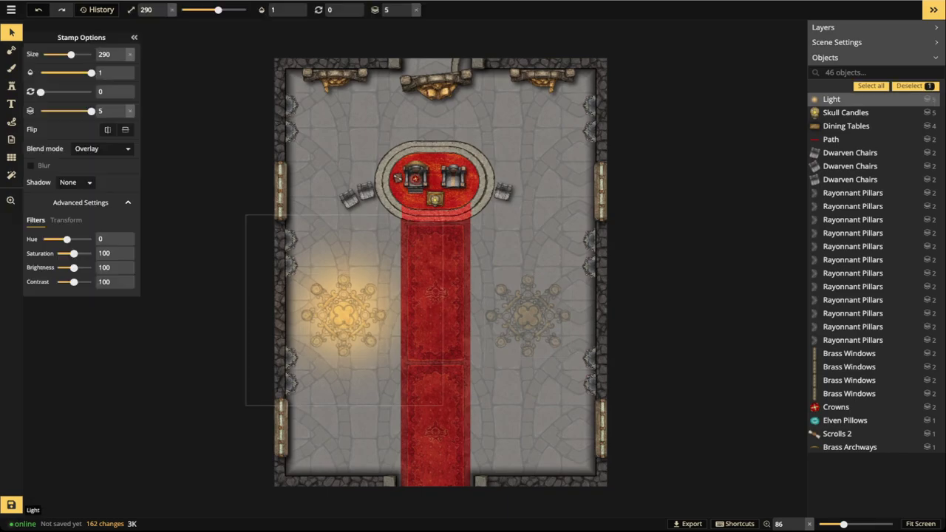
left_click_drag(344, 315, 530, 319)
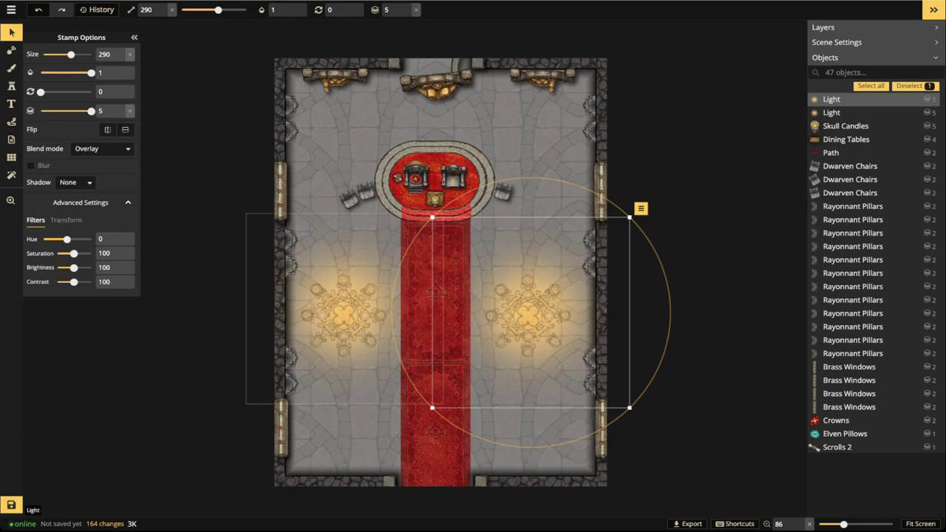
- Place Light variant 1 of 8 at size 90 on layer 5 over the skull candle in front of the thrones
scroll(366, 275, "up", 3)
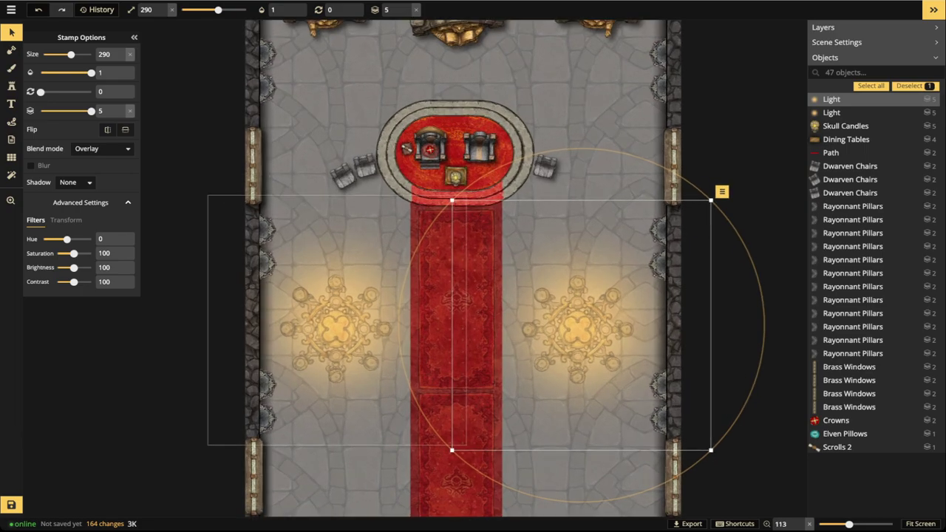
scroll(448, 207, "up", 3)
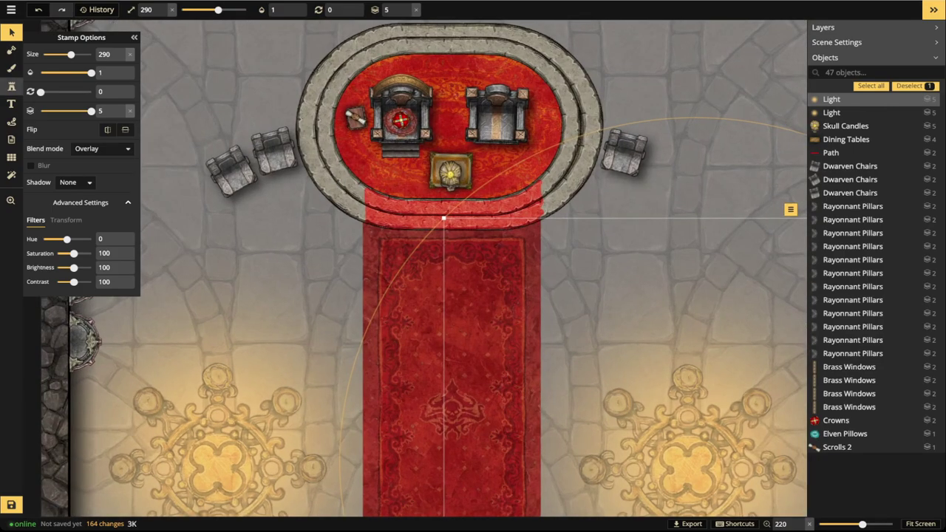
key("s")
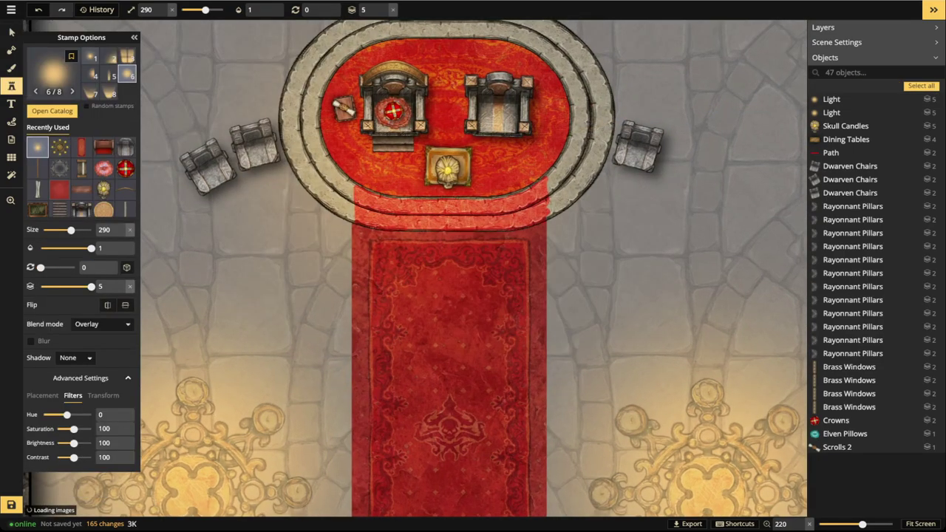
scroll(190, 97, "up", 1)
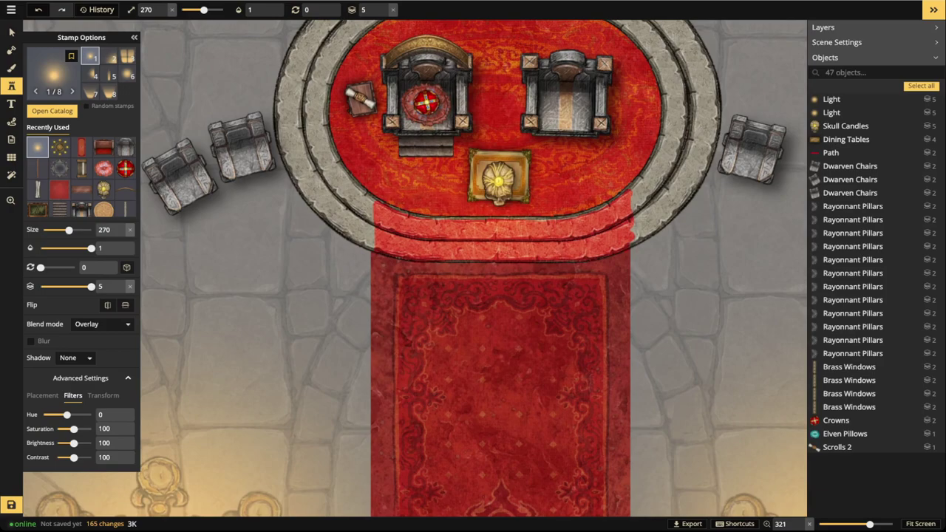
left_click(499, 181)
left_click_drag(697, 374, 645, 323)
scroll(499, 181, "down", 9)
scroll(499, 182, "down", 2)
left_click(236, 219)
scroll(237, 219, "down", 2)
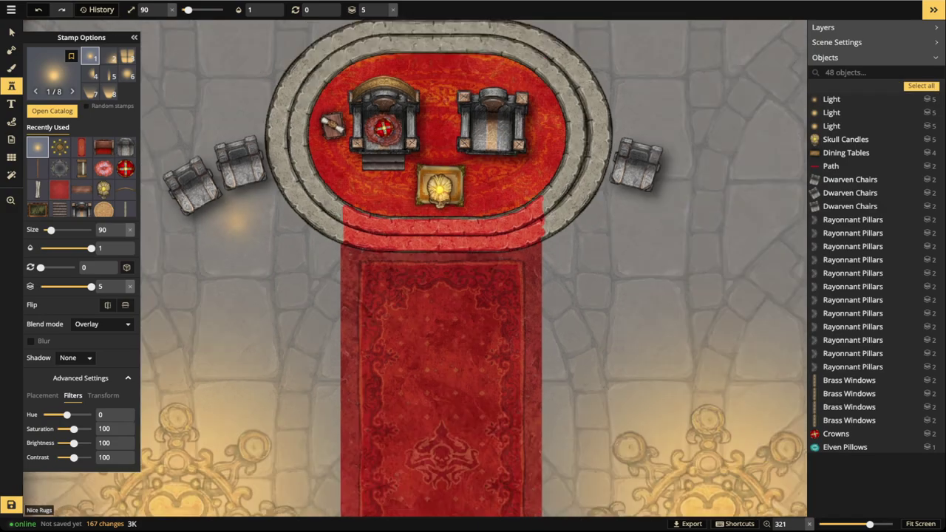
scroll(237, 221, "down", 4)
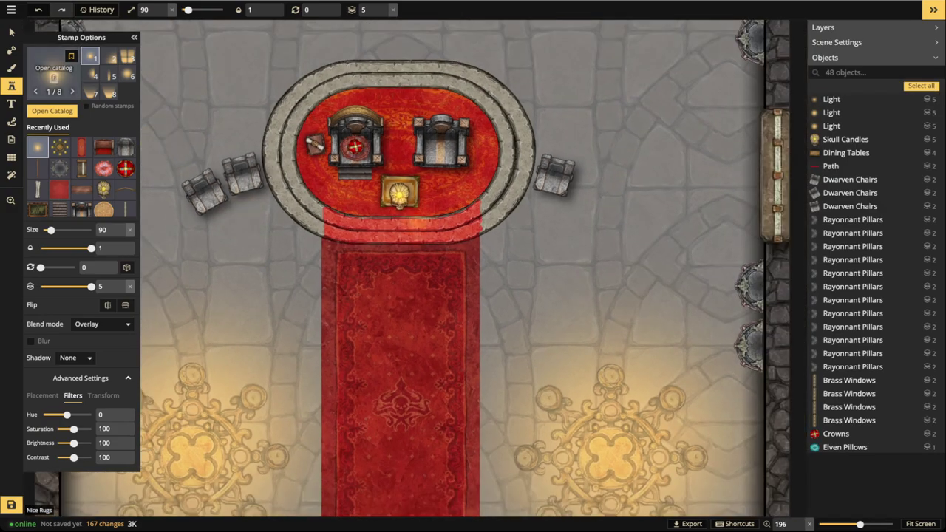
- Set up a round foreground brush with the grey stone floor texture at brightness 23, opacity 0.37 and softness 1
left_click(12, 32)
scroll(267, 215, "down", 6)
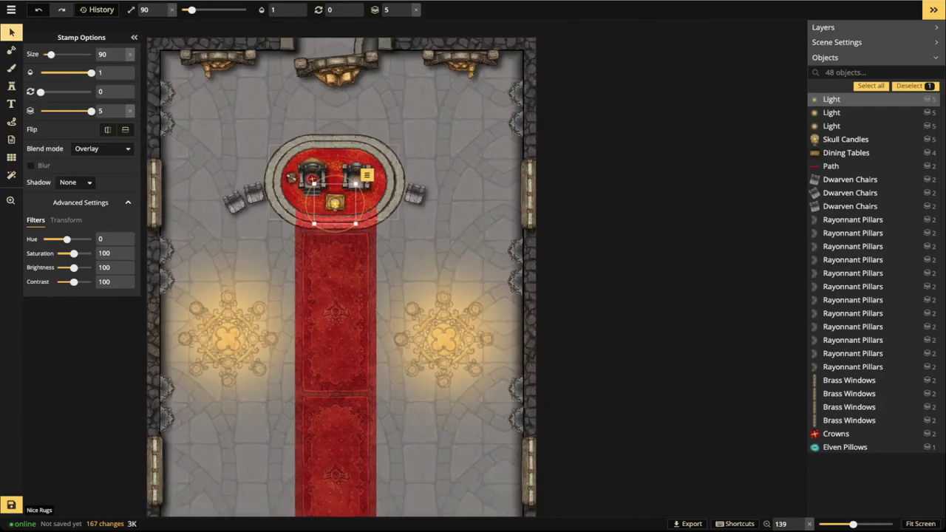
key("space")
left_click_drag(269, 215, 356, 212)
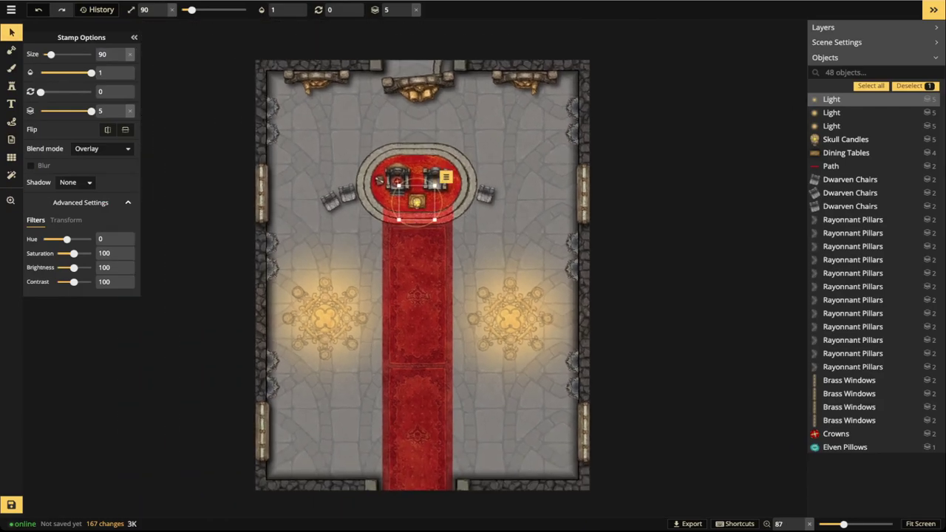
left_click(11, 68)
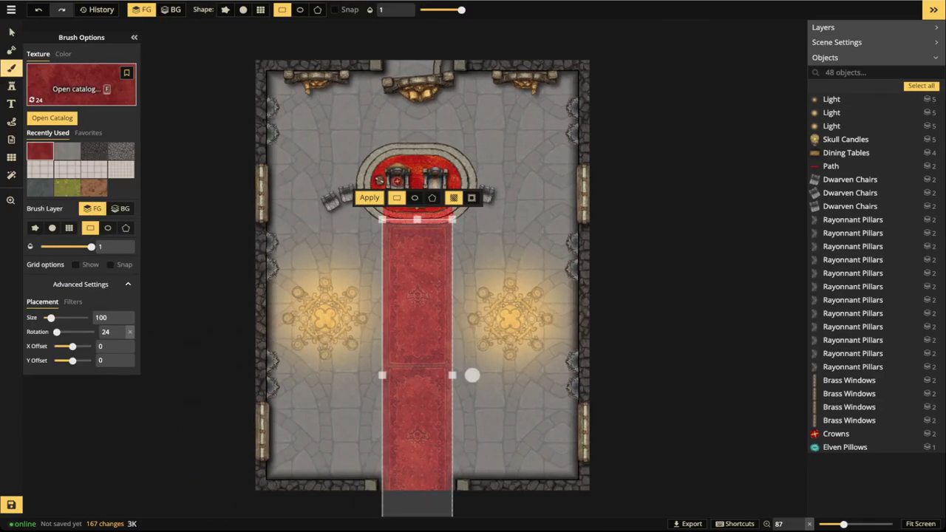
left_click(67, 151)
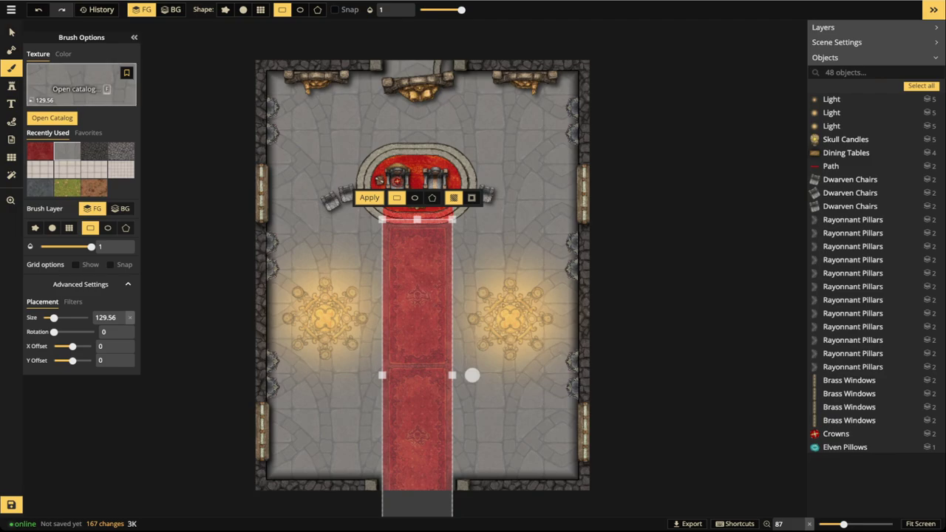
left_click(72, 302)
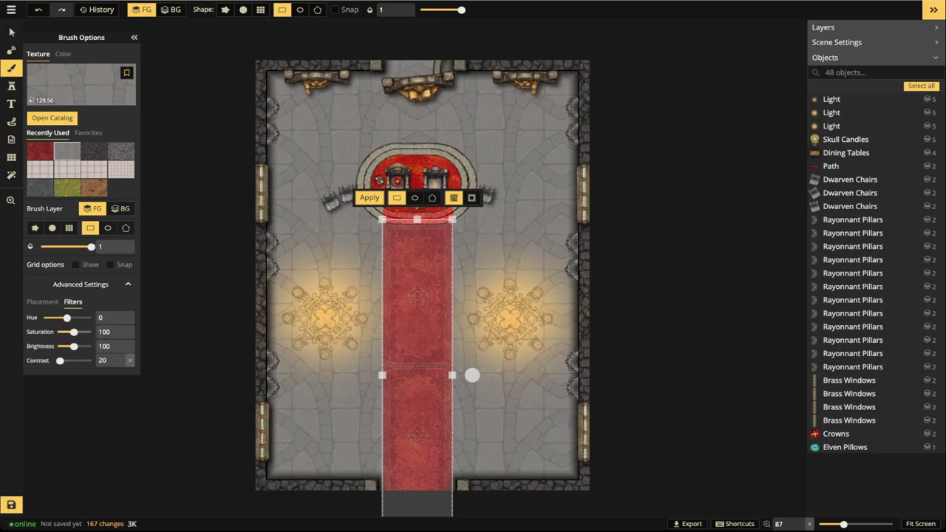
left_click_drag(73, 346, 61, 346)
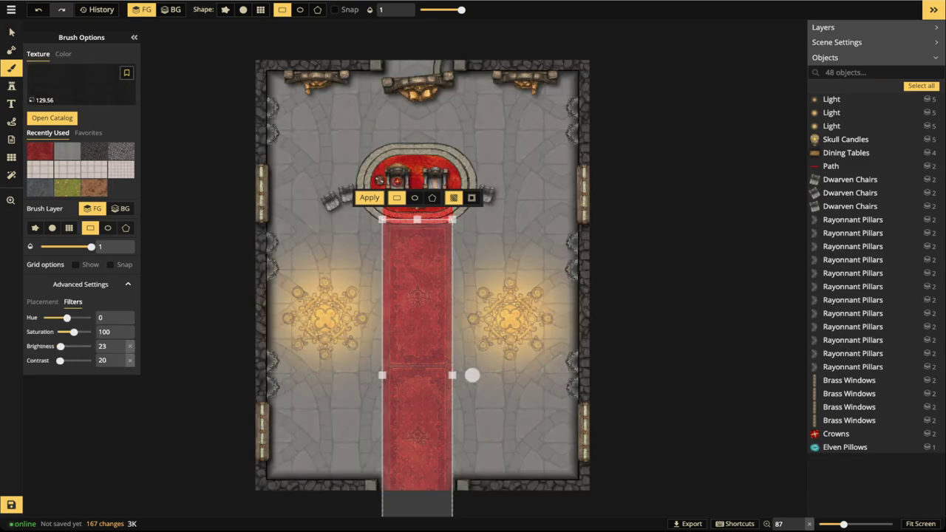
left_click(243, 10)
left_click(599, 9)
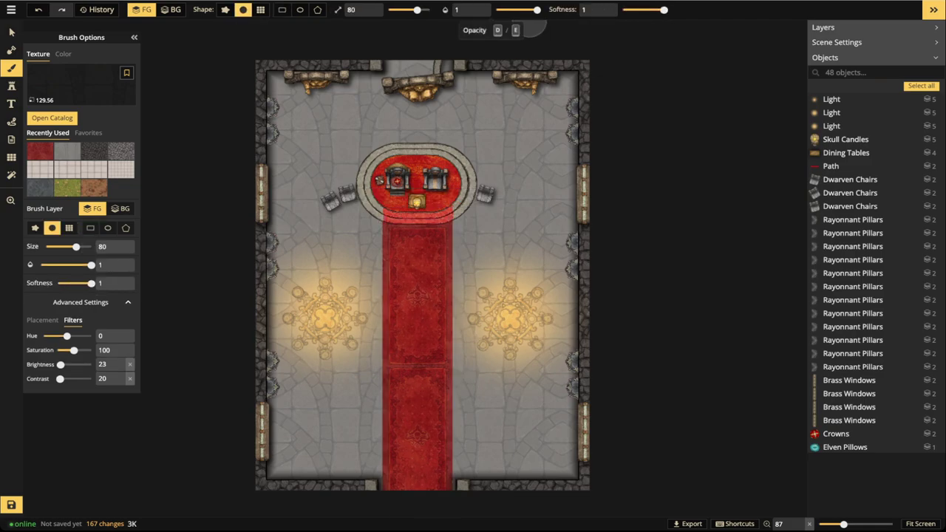
left_click_drag(537, 9, 514, 10)
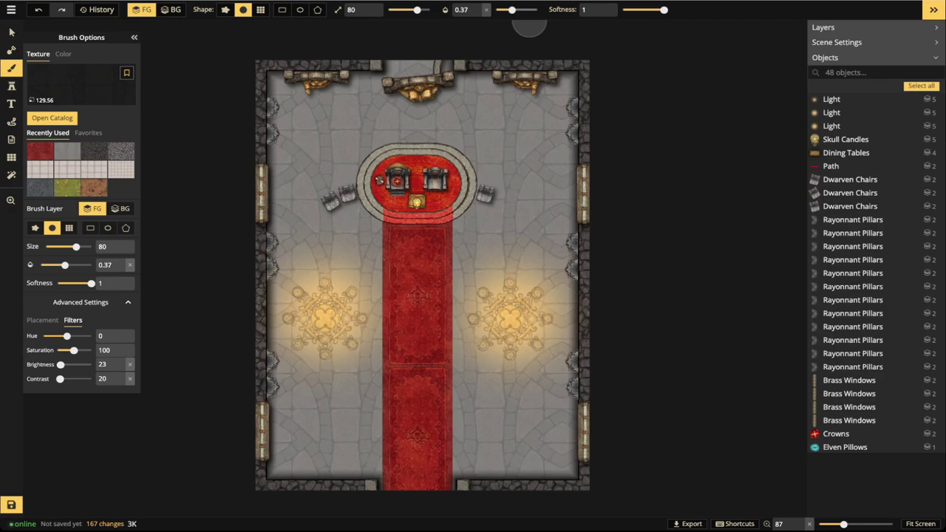
- Paint dark shading over the floor along the hall's upper wall, reducing the brush size to 46
scroll(368, 117, "up", 1)
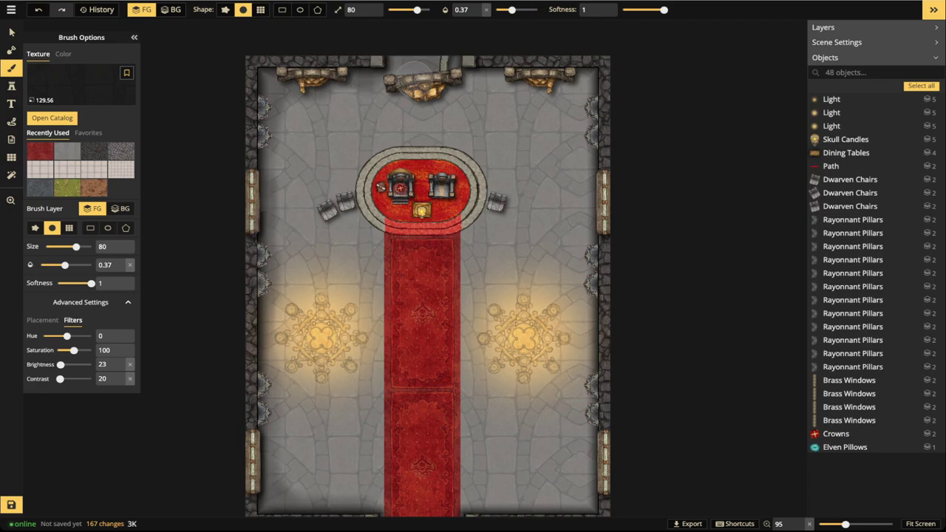
left_click(412, 41)
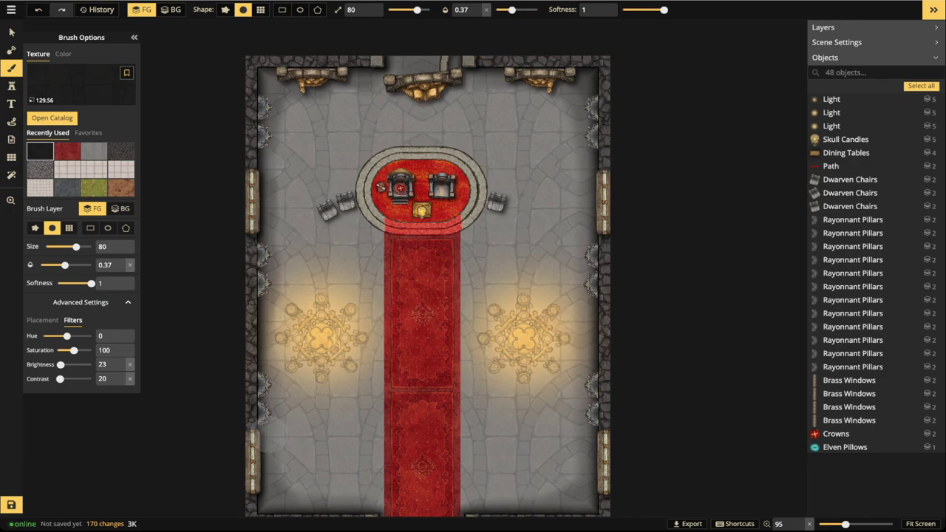
scroll(267, 434, "down", 5)
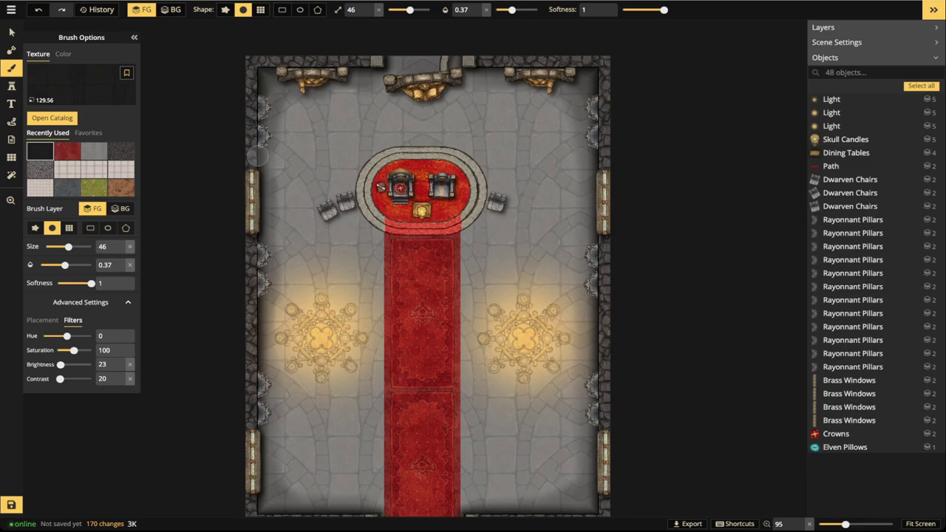
left_click(232, 184)
mouse_move(493, 70)
left_mouse_down()
mouse_move(573, 71)
mouse_move(604, 100)
left_mouse_up()
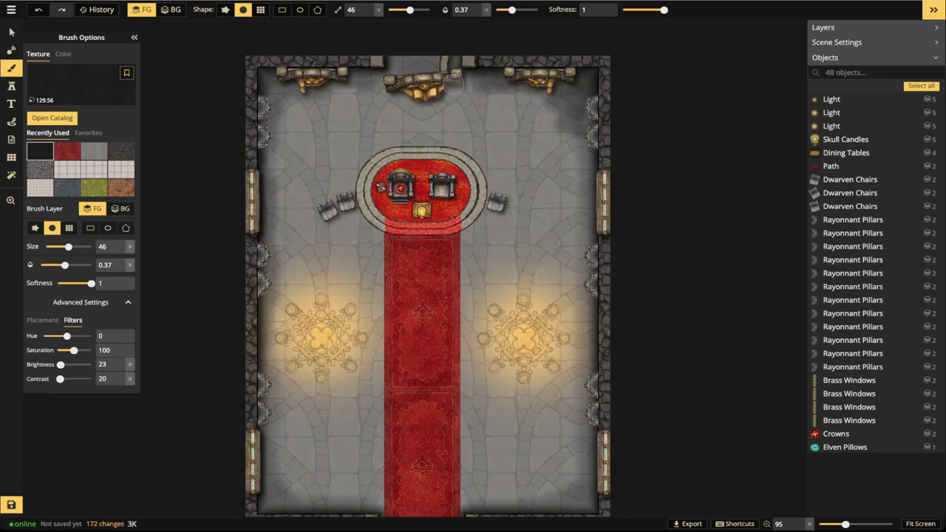
mouse_move(372, 79)
left_mouse_down()
mouse_move(278, 108)
mouse_move(294, 122)
mouse_move(274, 161)
mouse_move(267, 122)
mouse_move(343, 83)
mouse_move(372, 100)
mouse_move(441, 92)
left_mouse_up()
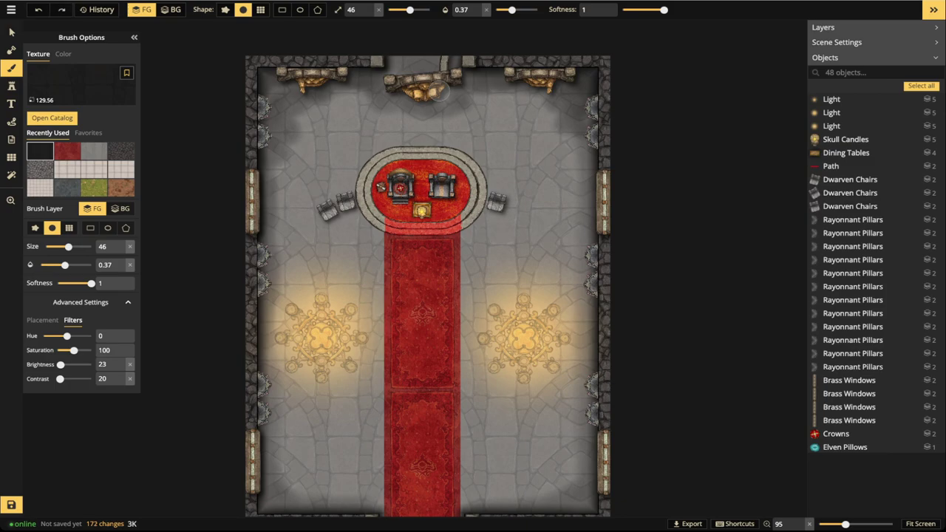
- Set the brush to size 83 and opacity 0.19 and paint softer shading over the upper floor near the throne platform
left_click_drag(512, 9, 504, 10)
left_click_drag(410, 10, 418, 10)
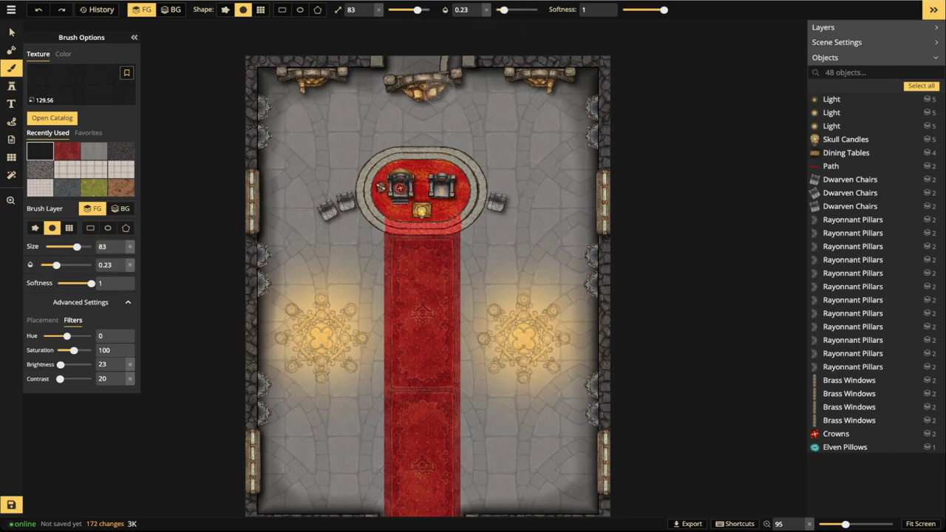
scroll(483, 79, "down", 2)
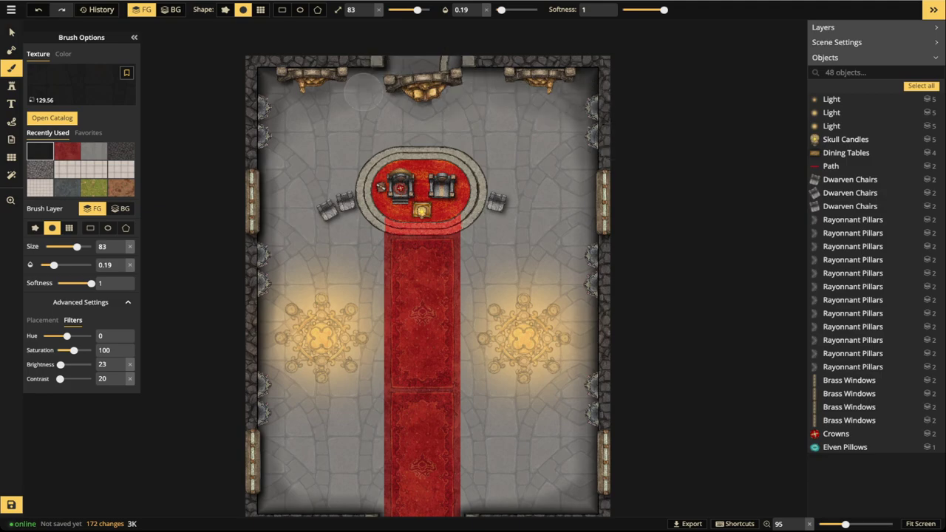
left_click_drag(389, 179, 383, 179)
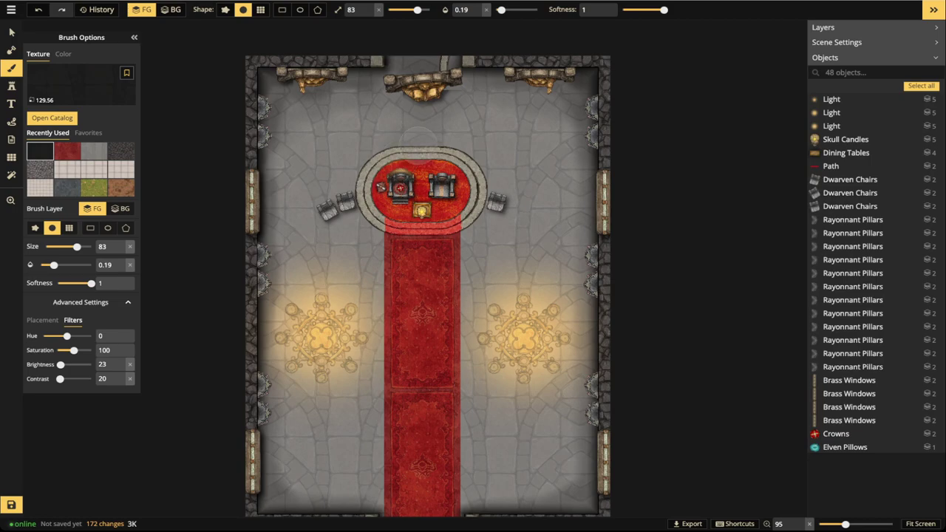
- Shade the floor around the throne platform's rim and beside the left chairs with a size 22 brush, raising the opacity to 0.29
scroll(399, 142, "down", 6)
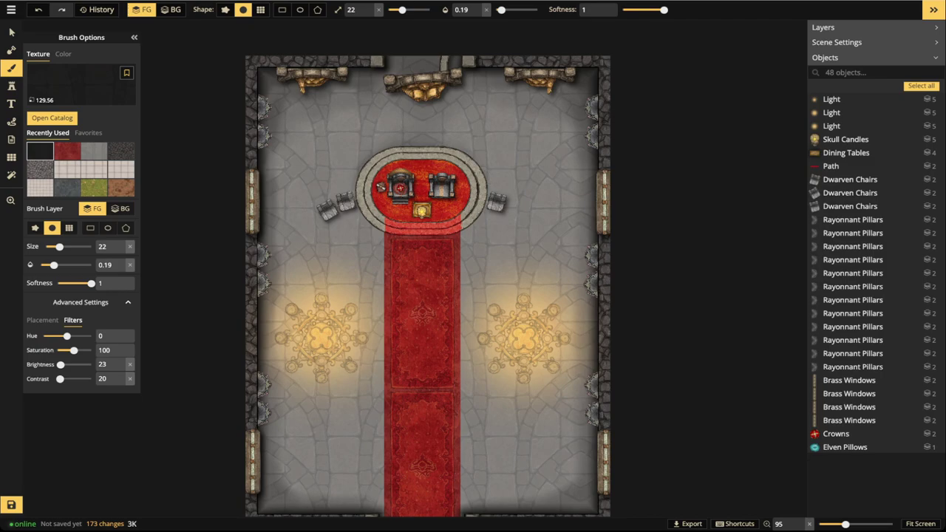
mouse_move(356, 179)
left_mouse_down()
mouse_move(423, 143)
mouse_move(449, 143)
left_mouse_up()
left_click(508, 10)
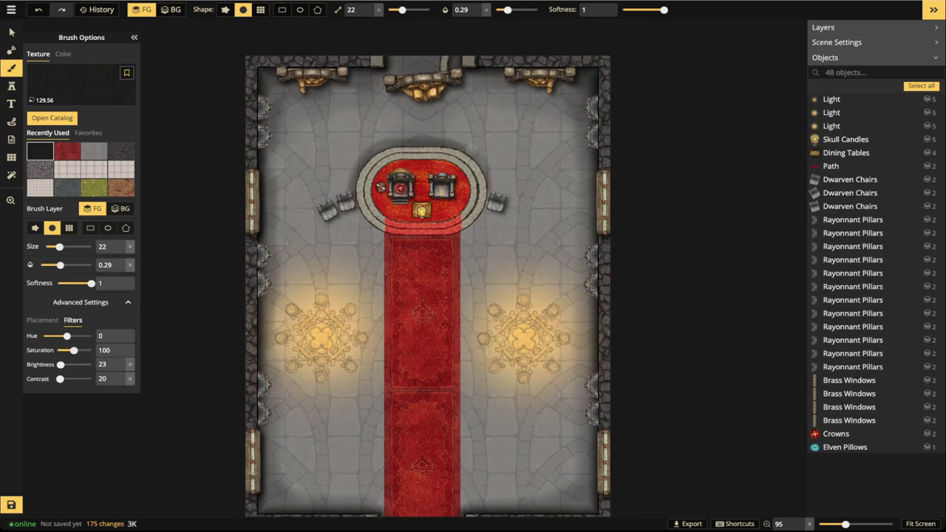
mouse_move(482, 212)
left_mouse_down()
mouse_move(458, 230)
mouse_move(487, 200)
mouse_move(485, 166)
left_mouse_up()
mouse_move(387, 232)
left_mouse_down()
mouse_move(353, 194)
mouse_move(337, 202)
mouse_move(341, 213)
mouse_move(356, 209)
left_mouse_up()
left_click(336, 203)
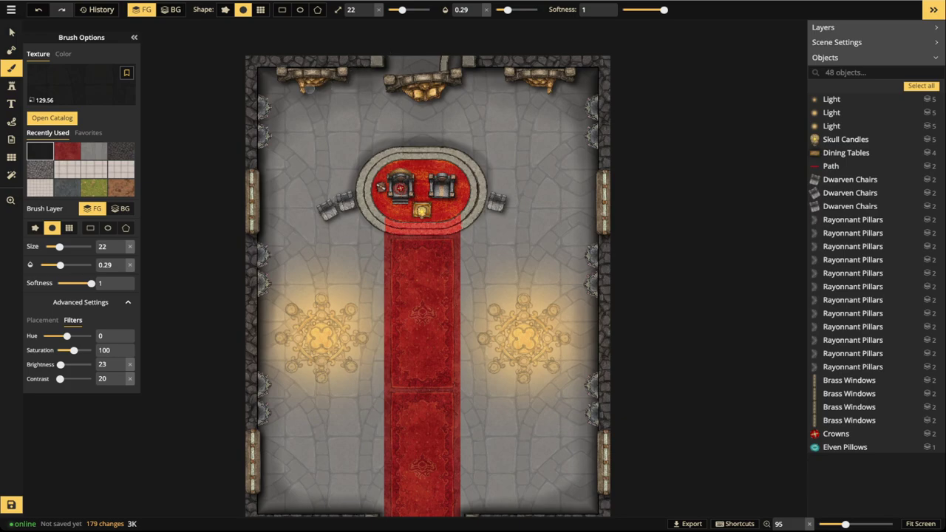
- Shade the left wall around the upper window and pillars, and set the brush opacity to 0.38
left_click(259, 175)
left_click(267, 266)
left_click_drag(507, 10, 513, 10)
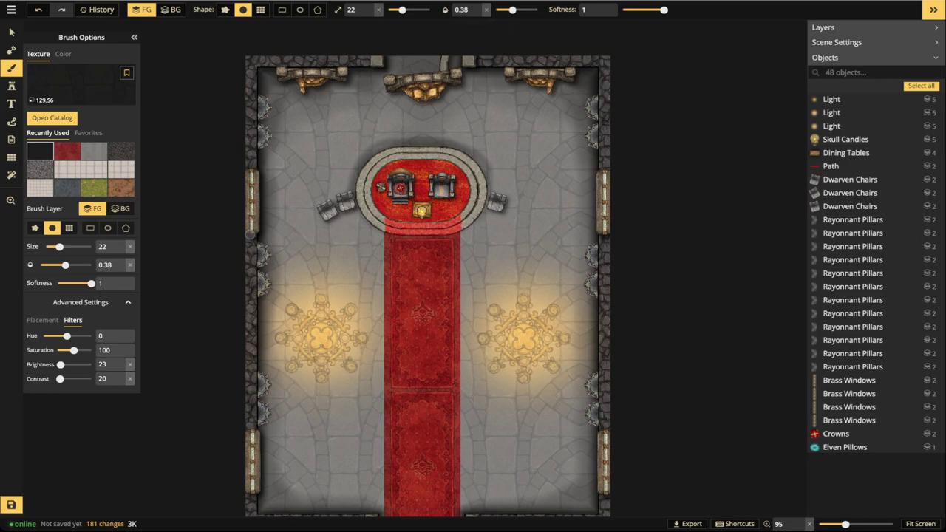
- Set the brush to size 89 and opacity 0.16 and paint broad, faint shading along the upper wall
left_click(413, 9)
left_click(504, 9)
scroll(250, 235, "down", 2)
scroll(251, 236, "up", 3)
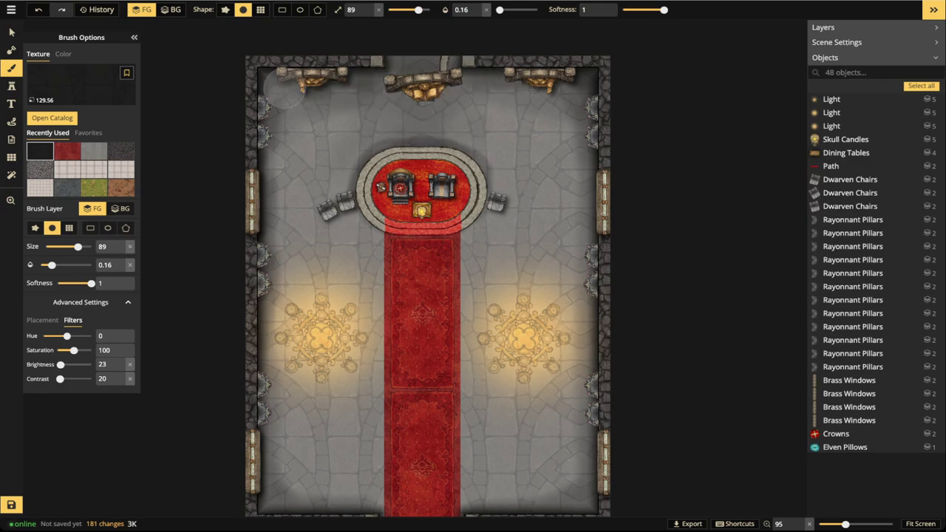
mouse_move(400, 58)
left_mouse_down()
mouse_move(468, 54)
mouse_move(410, 71)
left_mouse_up()
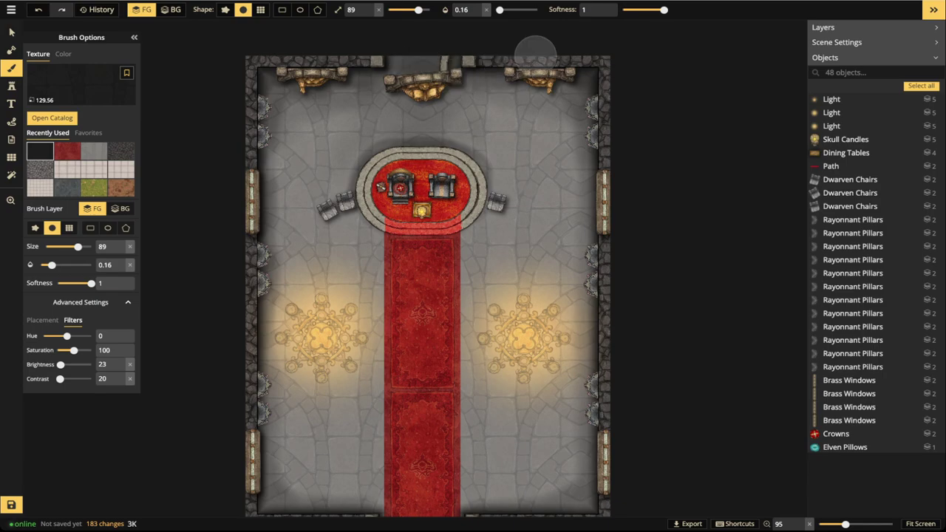
- Set the brush to size 32 and opacity 0.31 and darken the floor around the throne platform's upper and lower edges
scroll(510, 166, "down", 1)
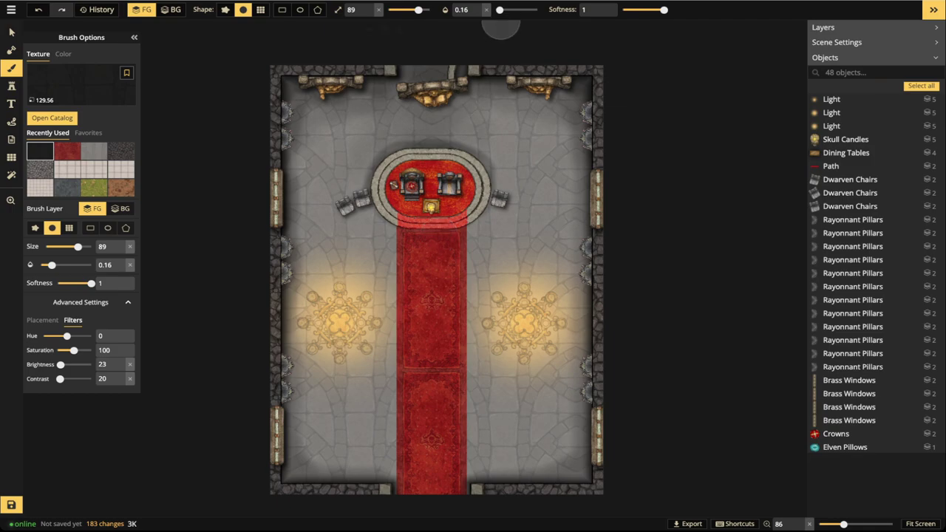
left_click(507, 10)
left_click(405, 10)
scroll(501, 22, "down", 3)
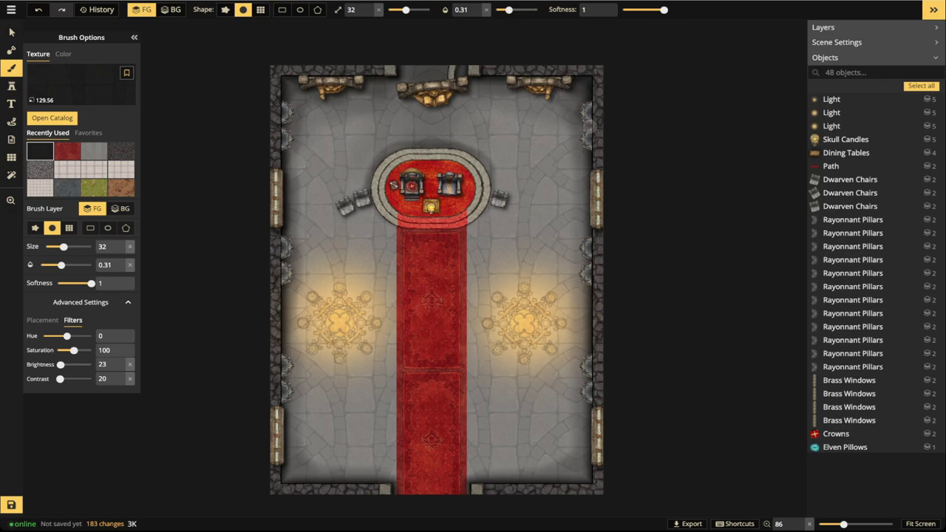
left_click_drag(447, 147, 398, 149)
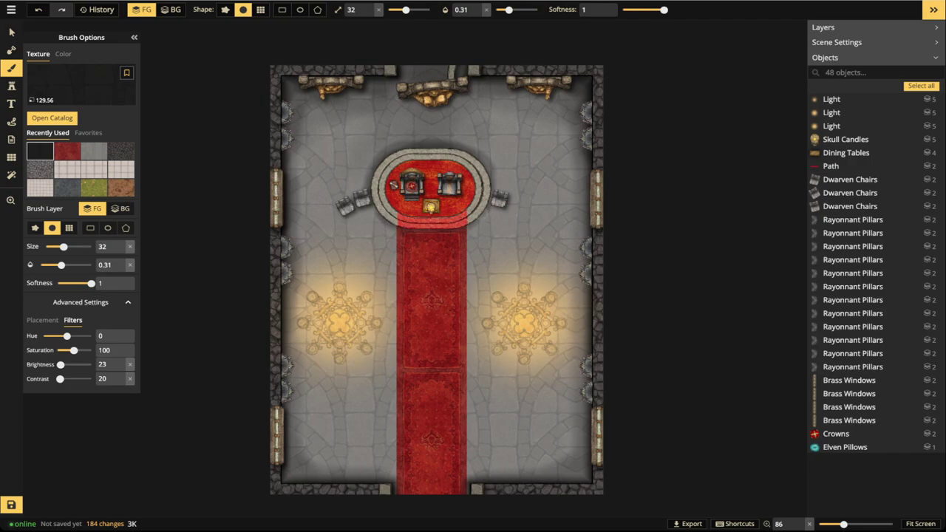
mouse_move(482, 214)
left_mouse_down()
mouse_move(448, 230)
mouse_move(400, 227)
left_mouse_up()
- Trace a thin dark contact shadow around the throne platform's outer edge with the brush at size 8 and opacity 0.67
left_click_drag(508, 10, 525, 10)
left_click_drag(405, 10, 394, 10)
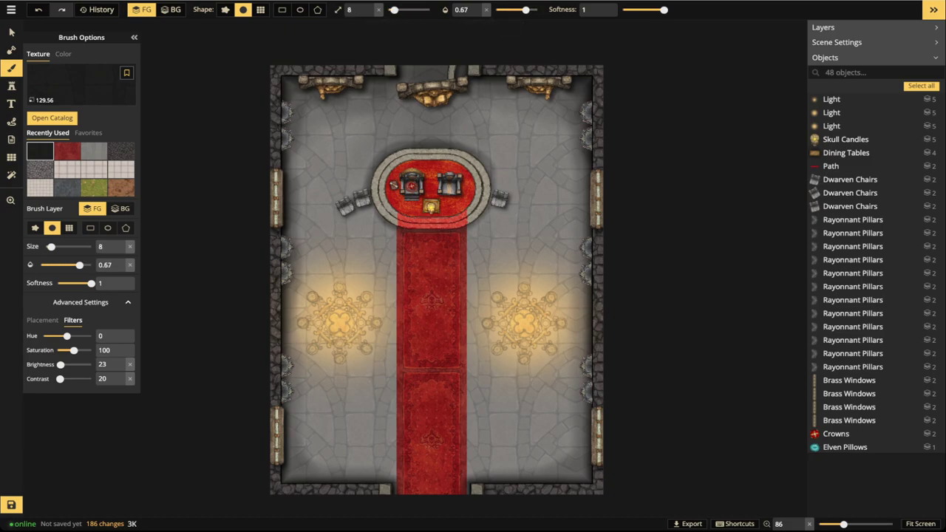
scroll(390, 132, "up", 5)
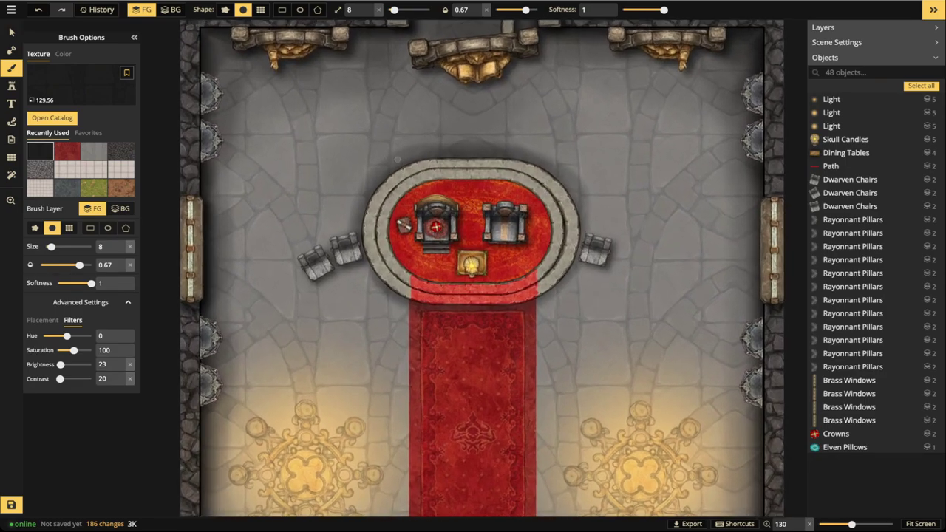
scroll(390, 127, "up", 4)
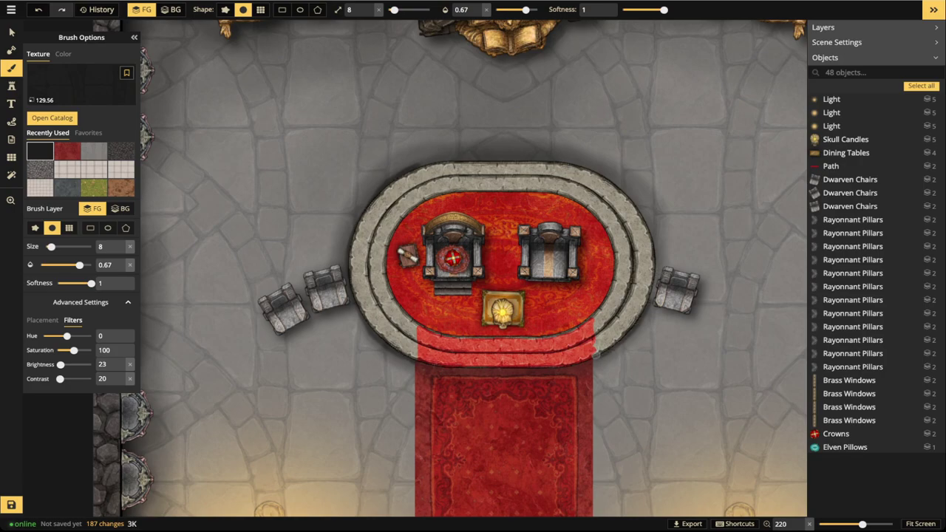
left_click_drag(414, 363, 452, 371)
left_click_drag(524, 369, 453, 363)
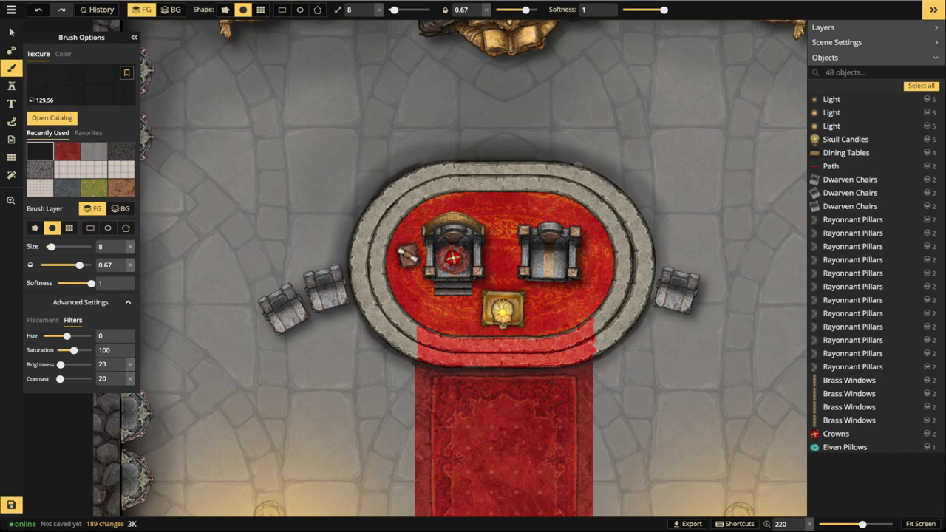
left_click_drag(581, 167, 518, 160)
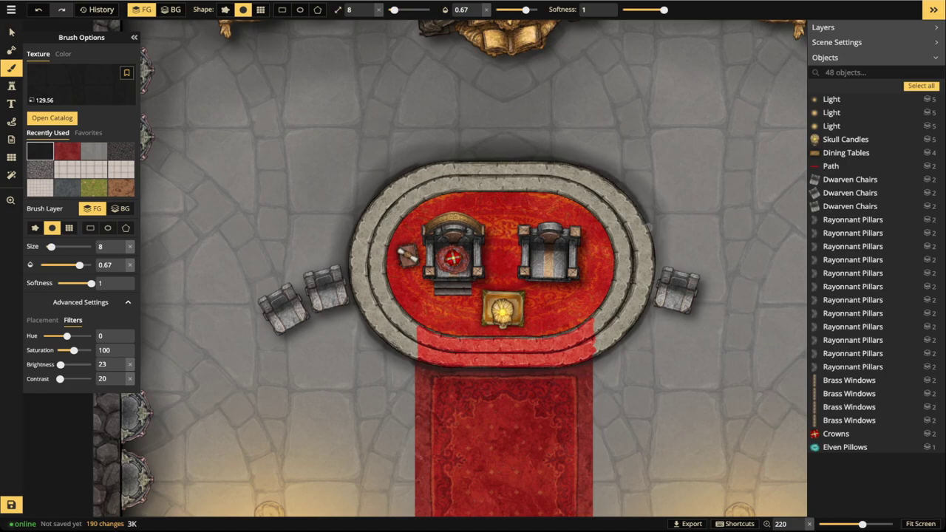
mouse_move(662, 221)
left_mouse_down()
mouse_move(651, 232)
mouse_move(655, 290)
mouse_move(646, 306)
left_mouse_up()
- Paint thin dark shadows along the left wall beside its upper window and the neighbouring pillars
scroll(564, 271, "down", 5)
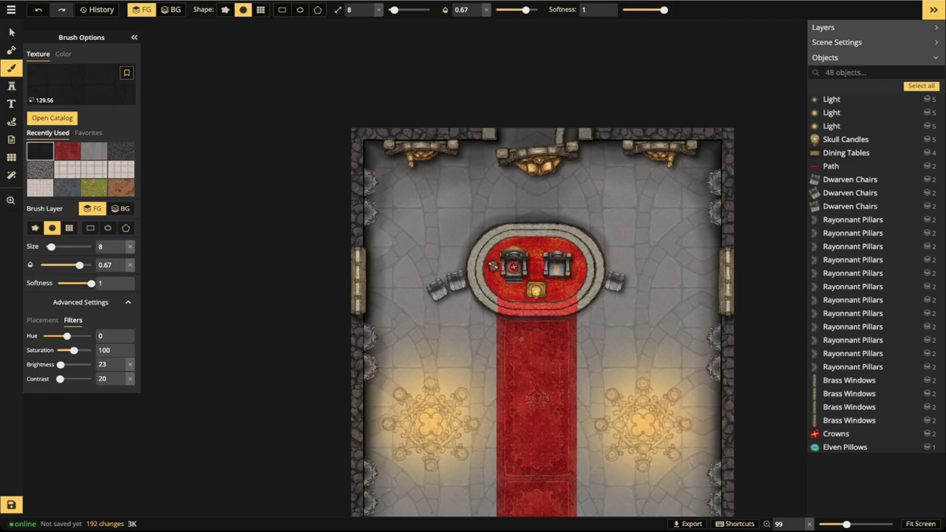
scroll(422, 323, "up", 1)
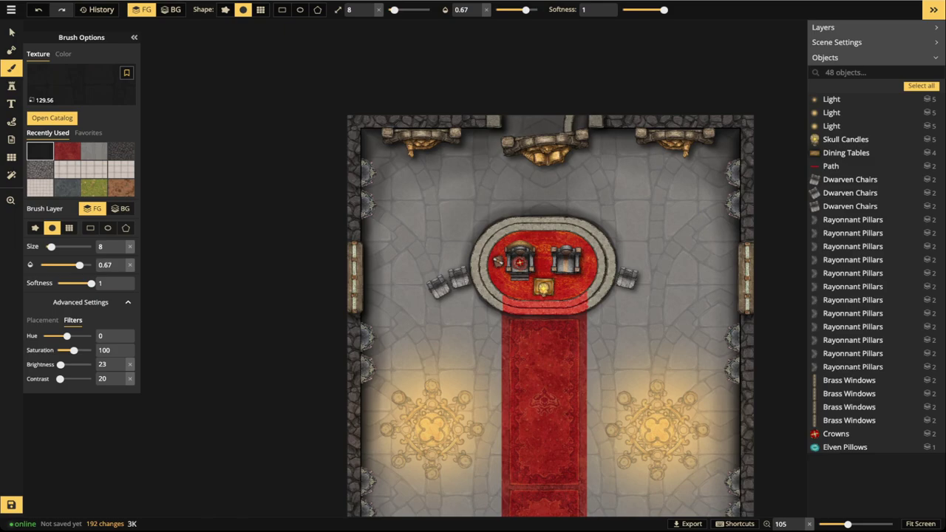
scroll(517, 296, "up", 2)
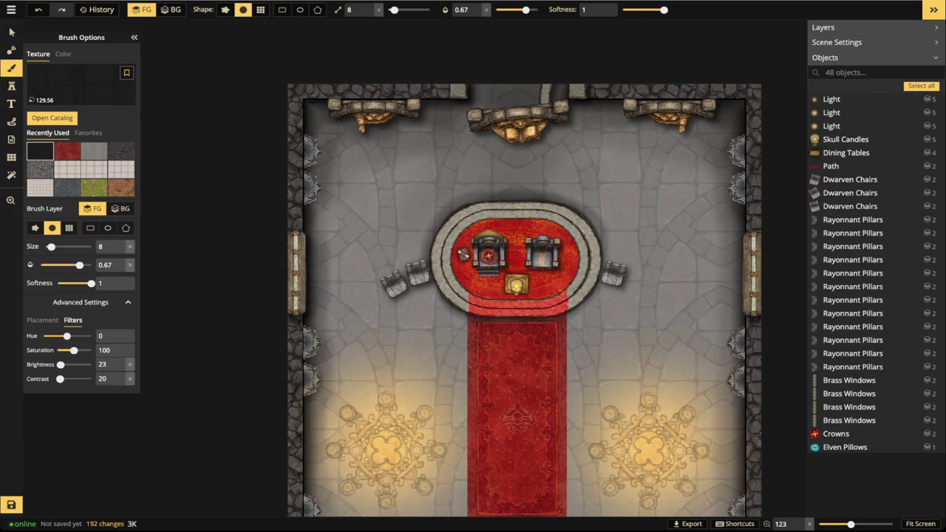
mouse_move(305, 207)
left_mouse_down()
mouse_move(304, 316)
mouse_move(320, 346)
left_mouse_up()
scroll(276, 375, "down", 5)
key("space")
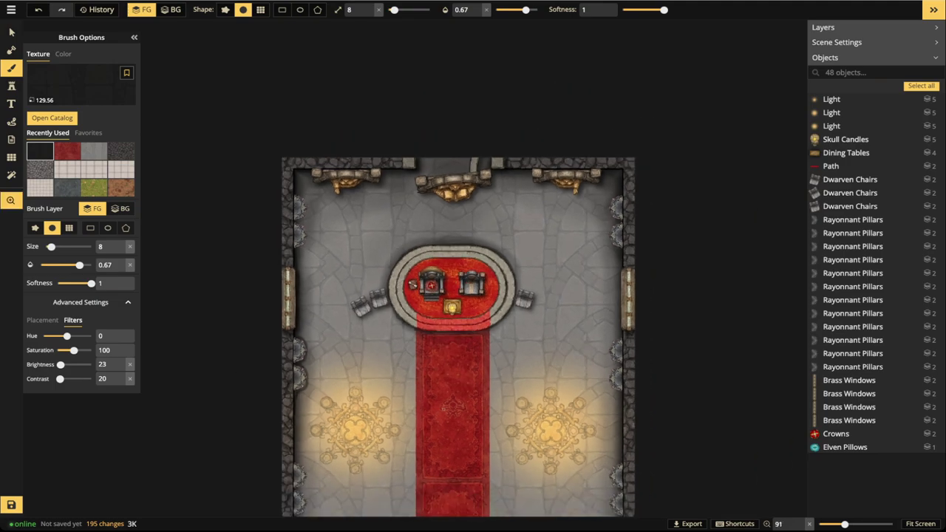
left_click_drag(448, 407, 371, 297)
scroll(250, 171, "down", 2)
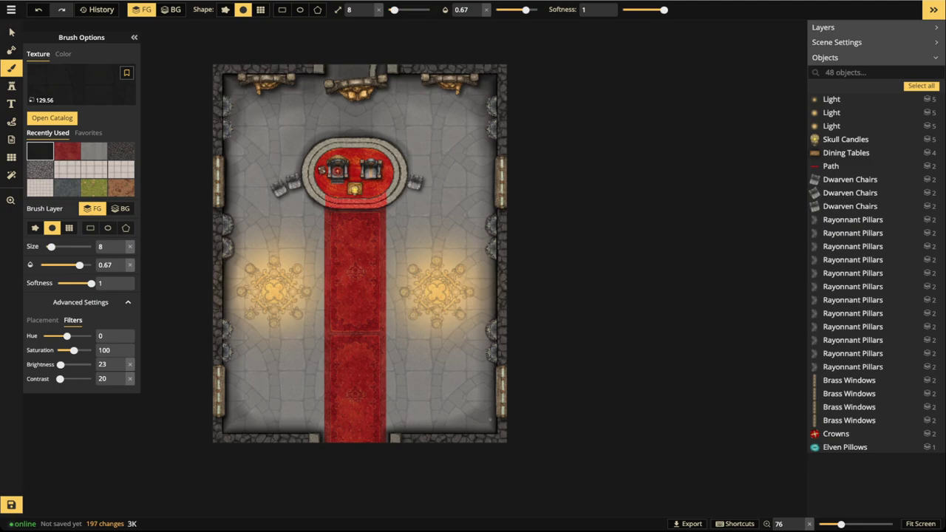
- Set the brush to size 36 and paint dark shadow over the opening at the middle of the upper wall
left_click_drag(395, 10, 407, 11)
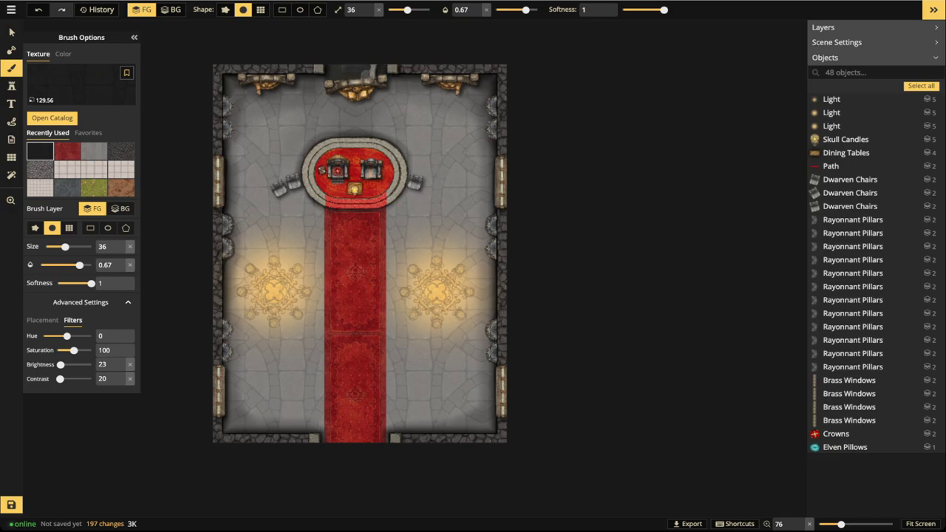
mouse_move(327, 86)
left_mouse_down()
mouse_move(383, 71)
mouse_move(346, 64)
left_mouse_up()
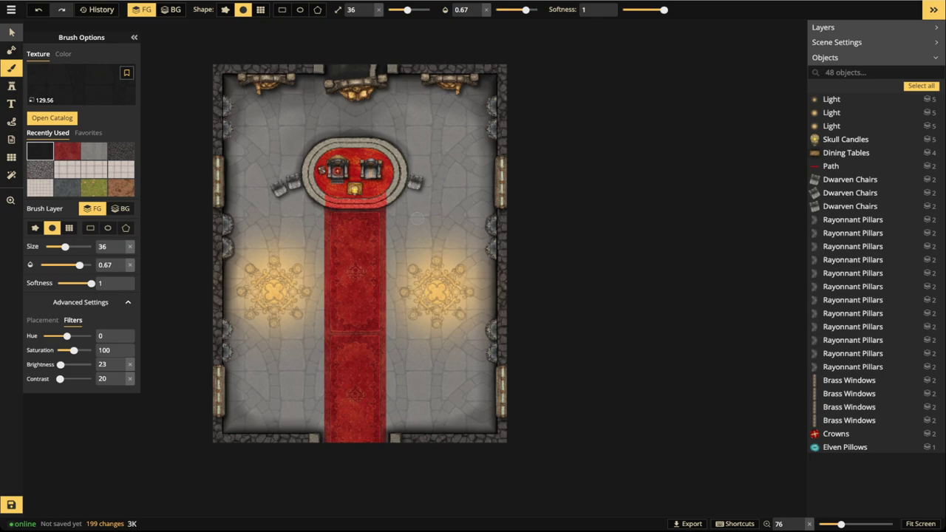
left_click(12, 32)
- Review the shaded map and save it
scroll(266, 201, "down", 2)
left_click_drag(266, 201, 372, 201)
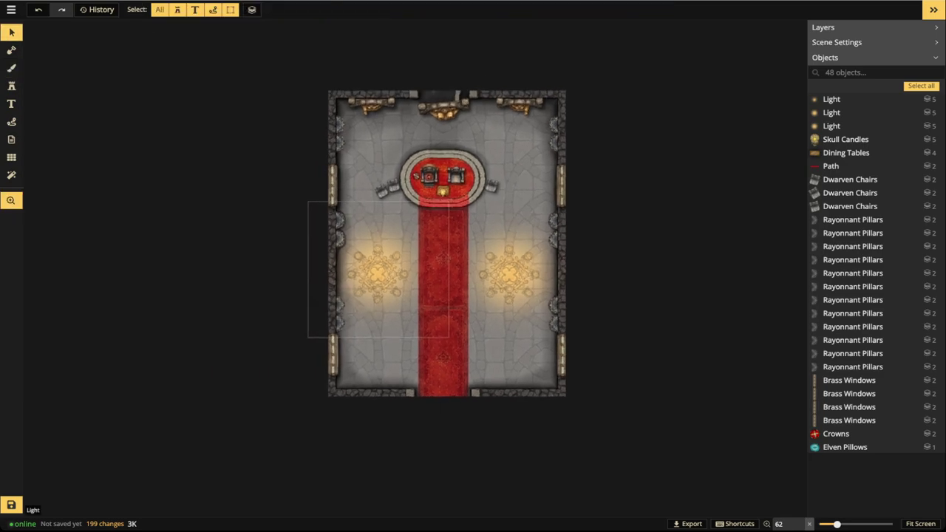
scroll(459, 255, "up", 3)
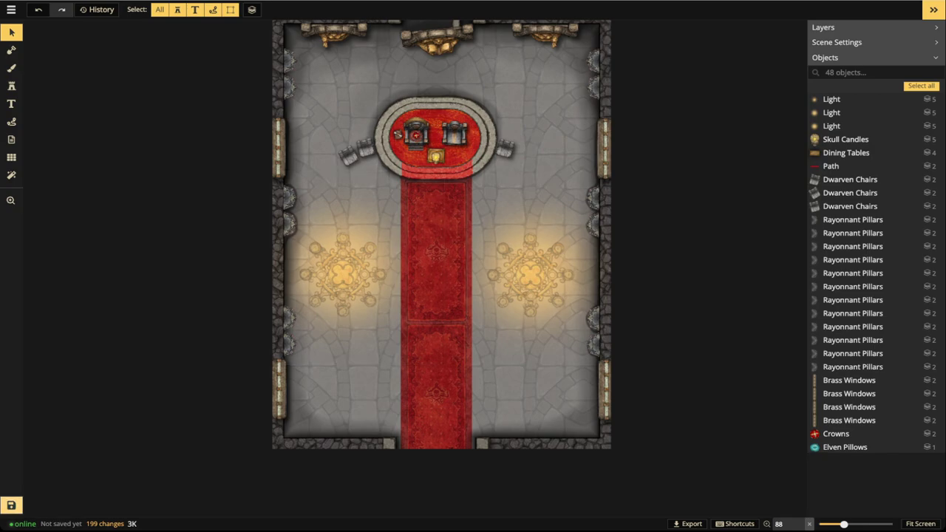
key("ctrl+s")
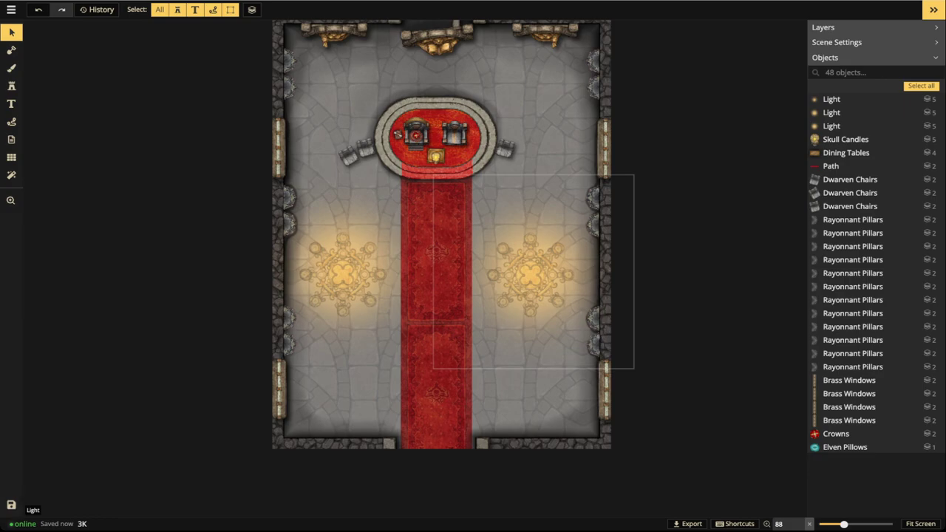
- Delete the glow light and the chandelier on the right side of the hall
left_click(533, 272)
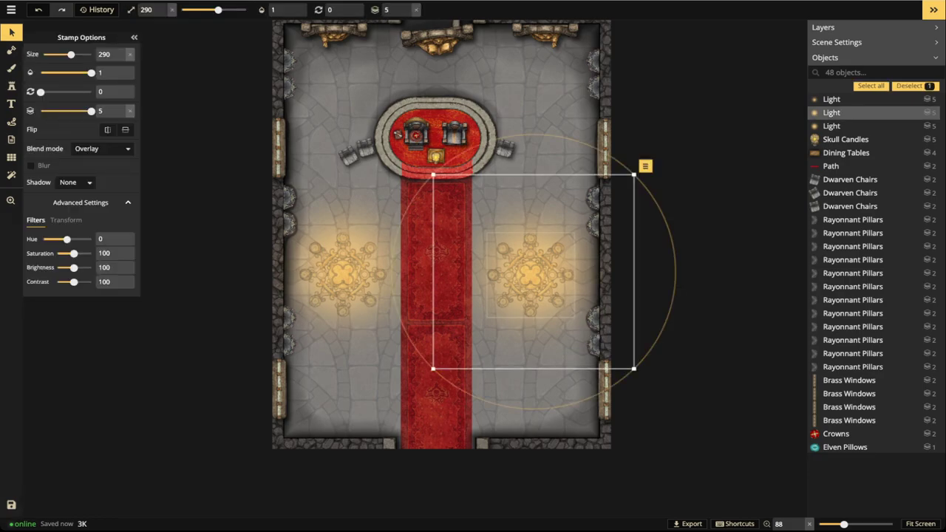
left_click(531, 274)
key("Delete")
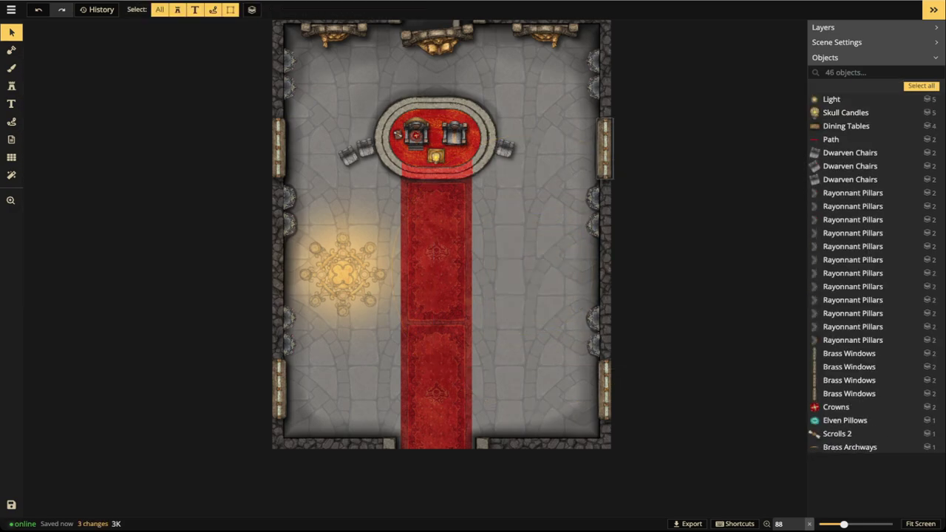
- Choose the fan-shaped ray Light stamp, variant 7 of 8, from the Effects group of the stamp catalog
left_click(11, 86)
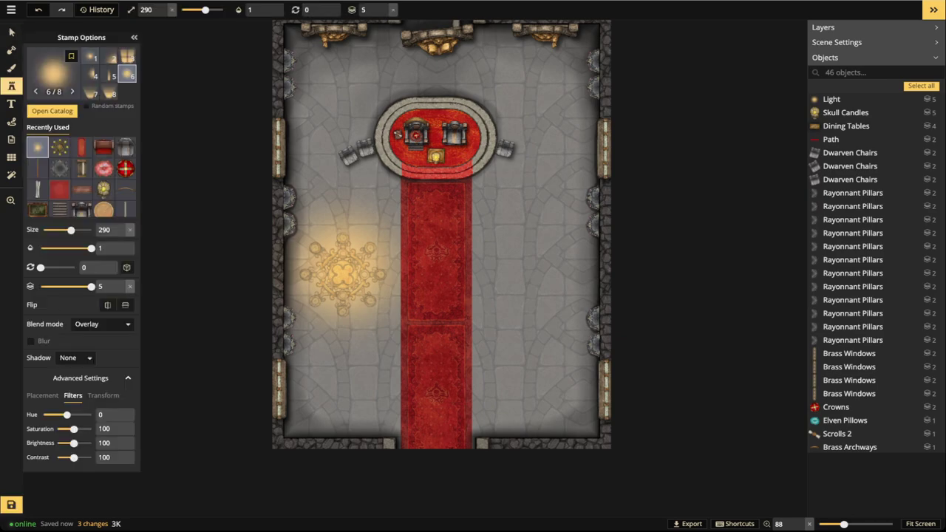
left_click(109, 91)
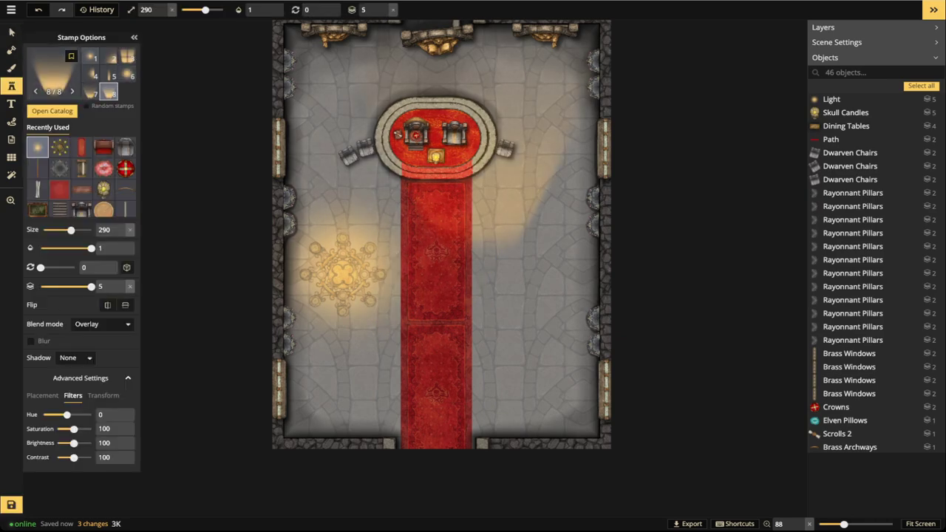
key("f")
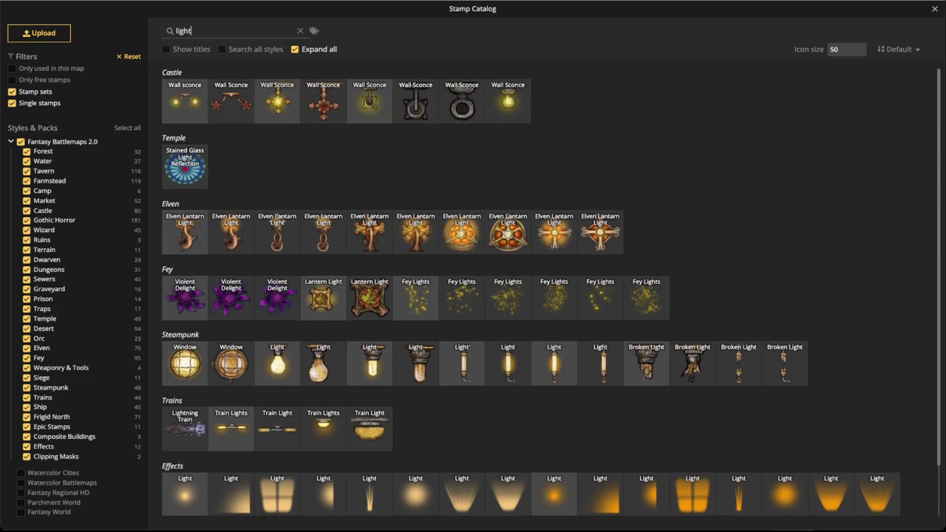
scroll(185, 168, "down", 2)
scroll(185, 169, "up", 2)
left_click(462, 494)
- Set the light stamp to size 170 and rotation 270 and place it shining inward from the upper-right brass window
scroll(533, 176, "down", 7)
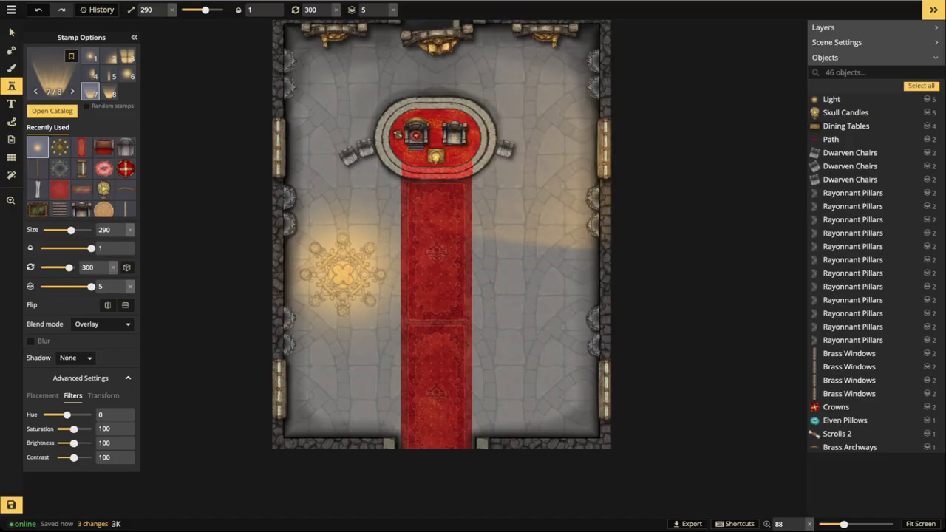
scroll(532, 176, "up", 2)
scroll(547, 185, "down", 8)
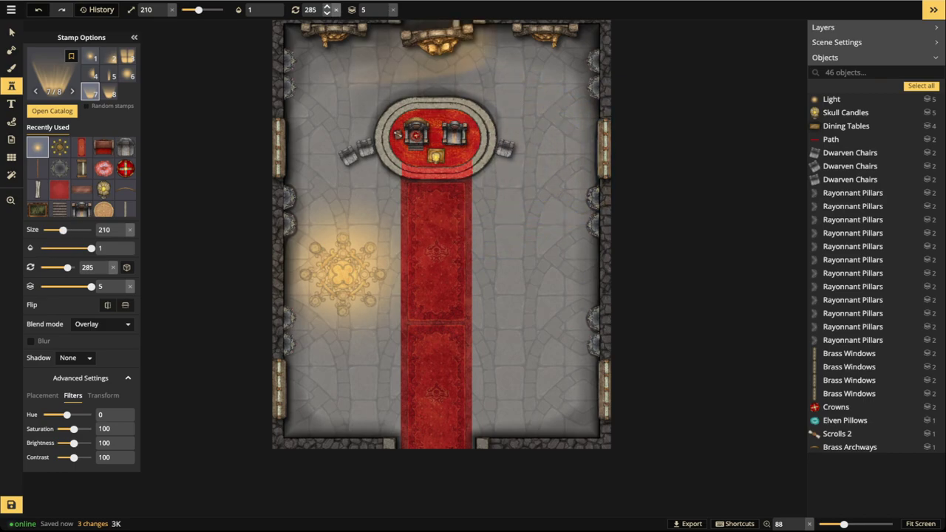
left_click(336, 10)
scroll(555, 185, "down", 9)
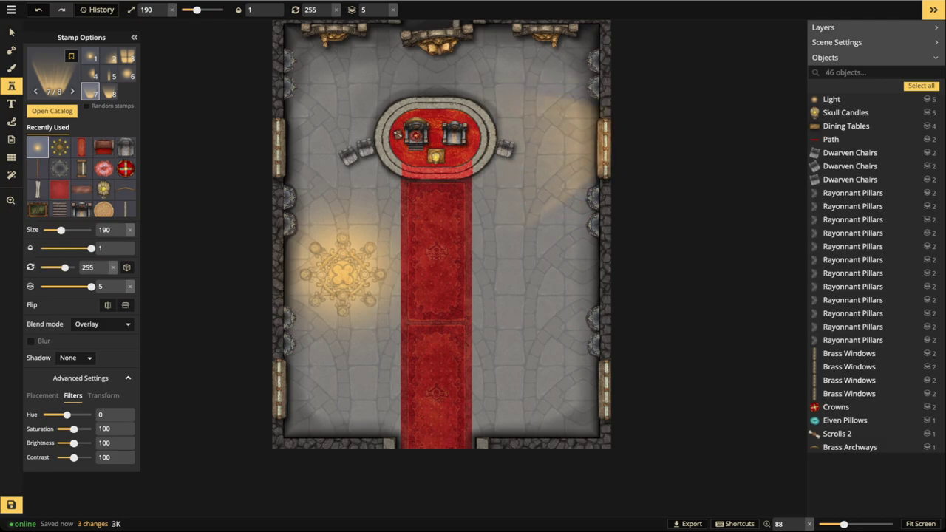
scroll(569, 155, "down", 1)
scroll(561, 155, "down", 2)
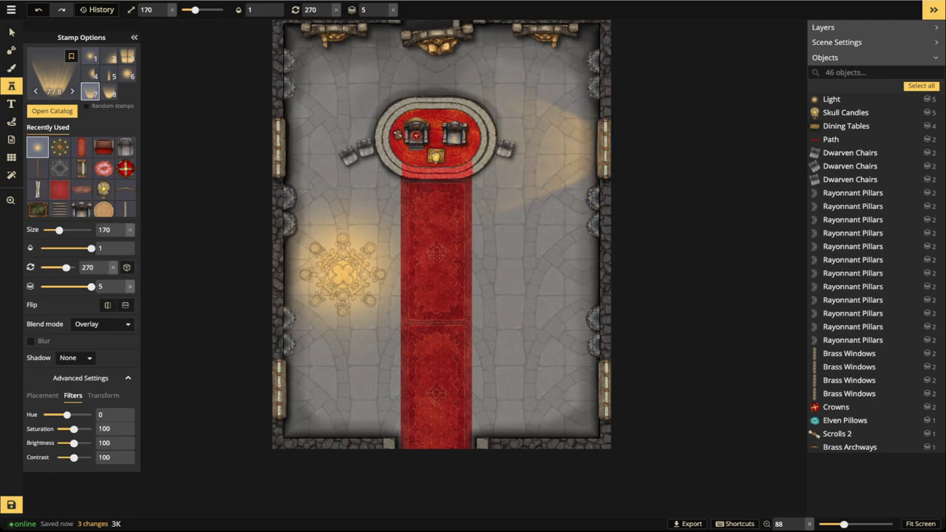
left_click(537, 147)
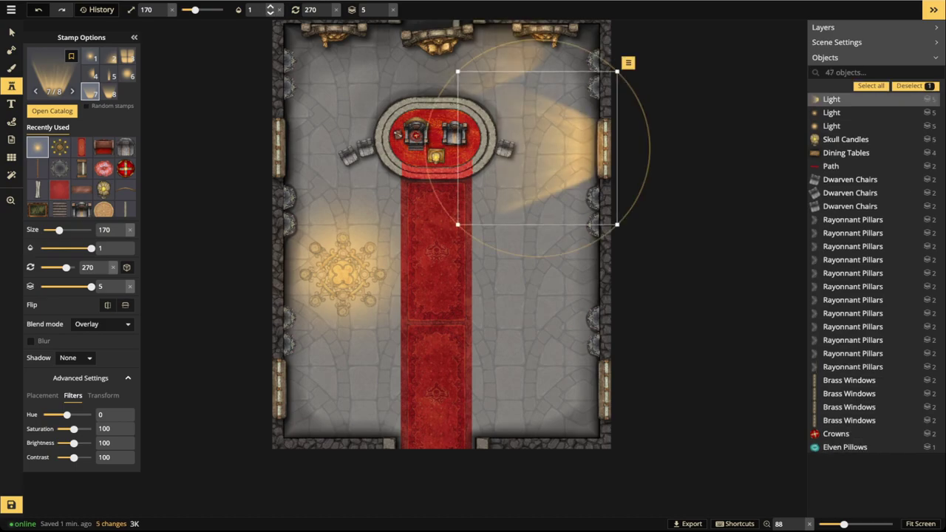
- Set the window light's opacity to 0.49 and place a matching light at the lower-right brass window
left_click(271, 10)
type("0.49")
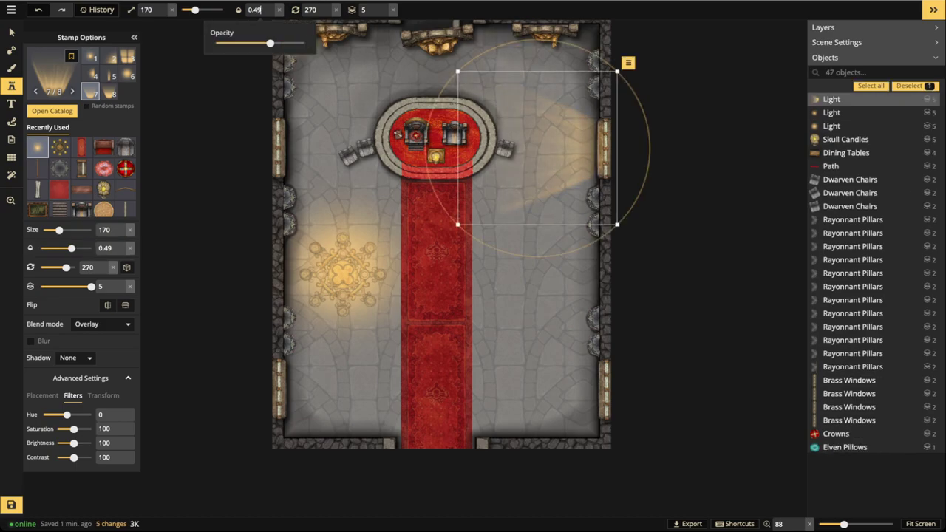
key("Return")
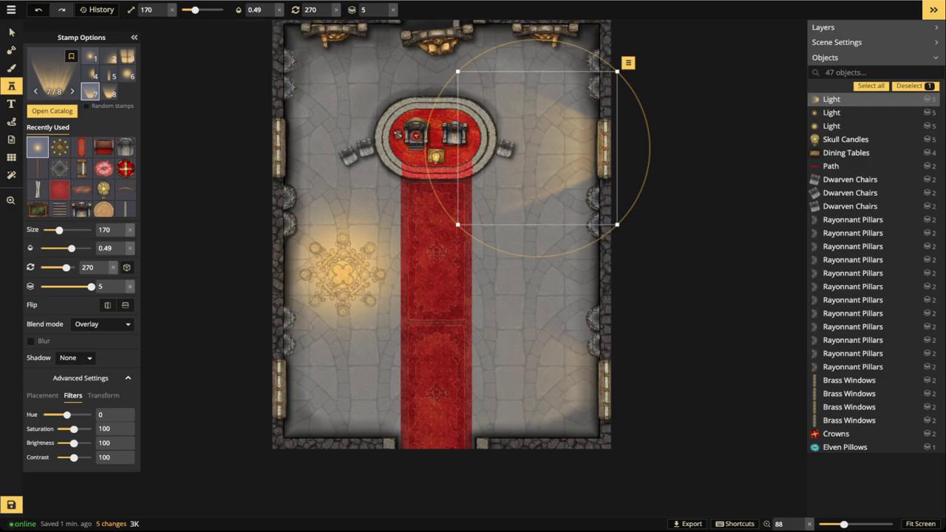
left_click(534, 385)
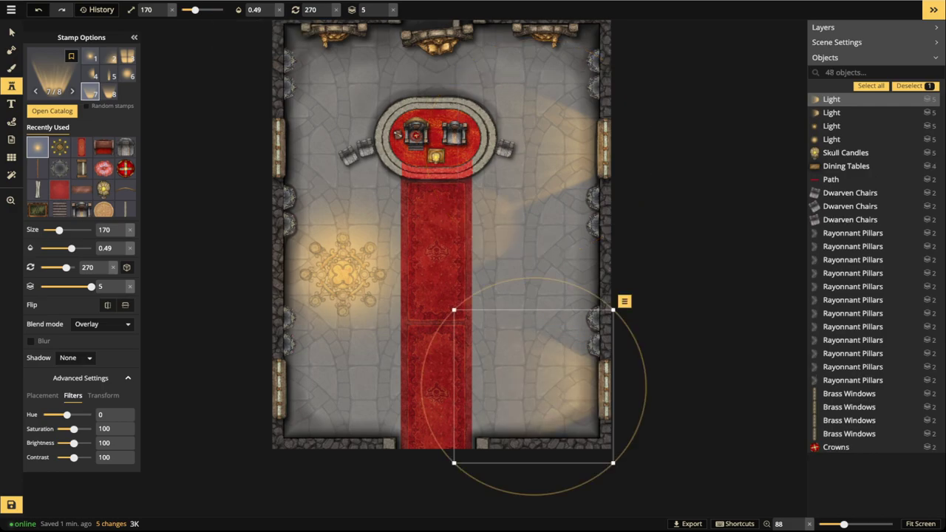
key("Escape")
- Duplicate the left chandelier and position the copy on the floor right of the carpet, level with the original
scroll(522, 119, "down", 3)
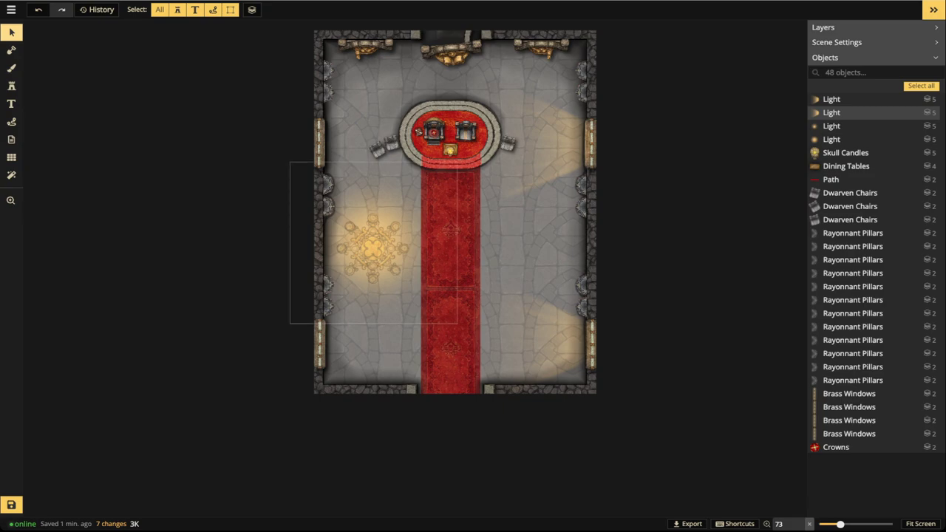
scroll(384, 243, "up", 4)
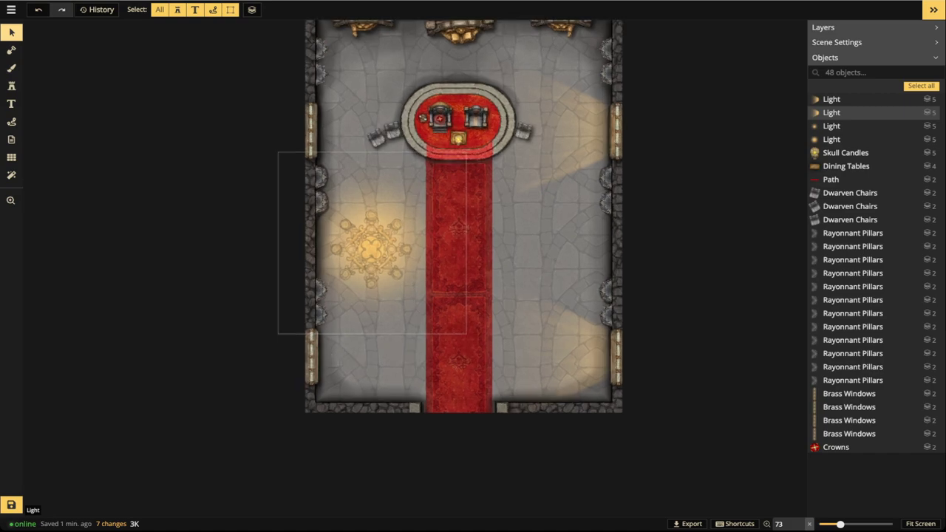
left_click(377, 246)
key("ctrl+v")
left_click_drag(584, 238, 587, 251)
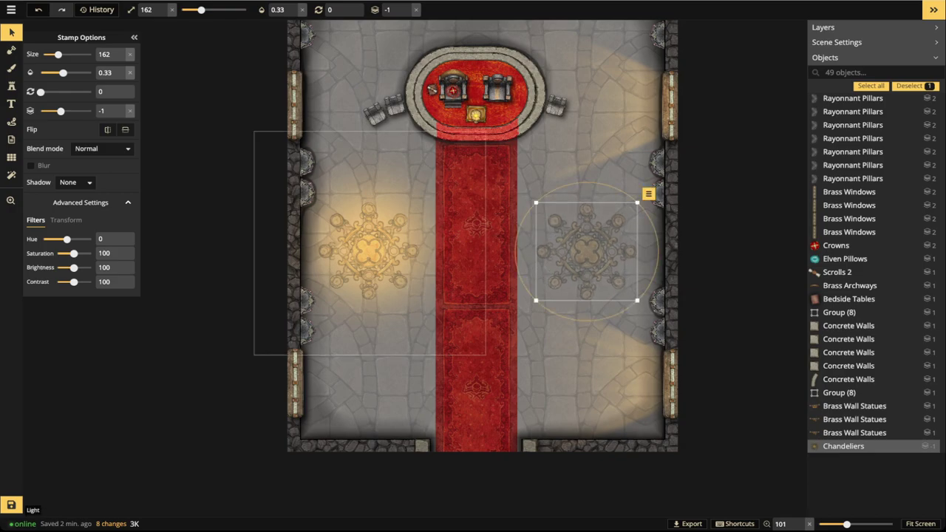
- Delete the glow light covering the left chandelier
left_click(391, 215)
key("Delete")
scroll(391, 211, "down", 2)
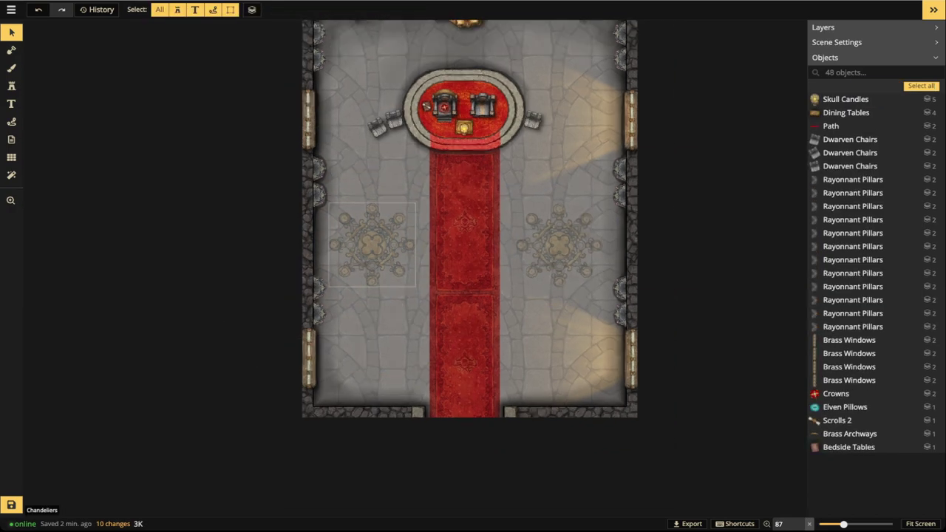
- Rotate the right chandelier to 15 degrees and the left chandelier to 345 degrees
left_click(384, 244)
left_click_drag(384, 244, 383, 245)
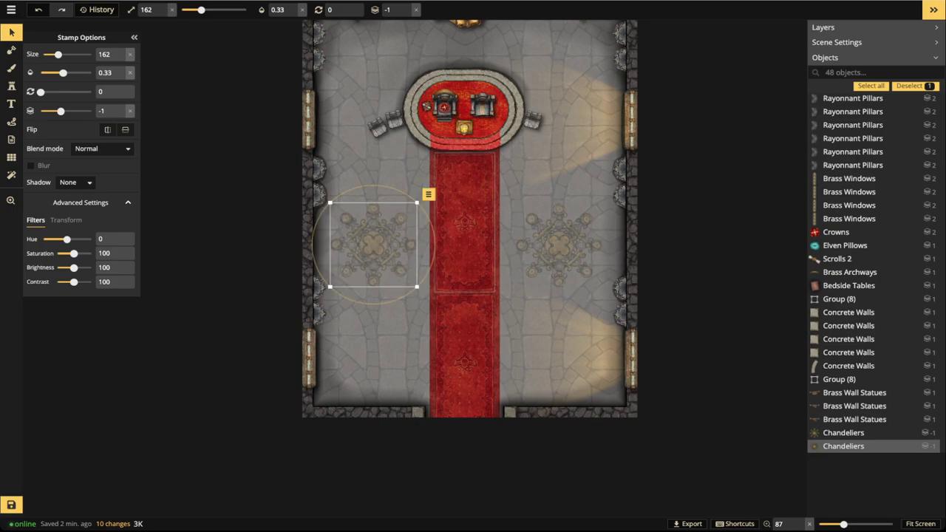
scroll(474, 252, "down", 2)
left_click(476, 249)
left_click(541, 246)
scroll(542, 246, "up", 1)
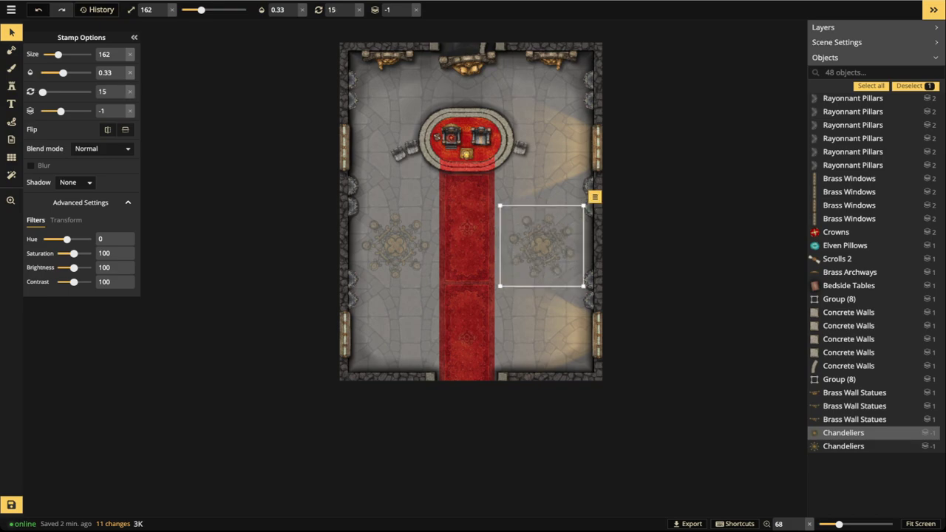
left_click(396, 245)
scroll(396, 246, "down", 1)
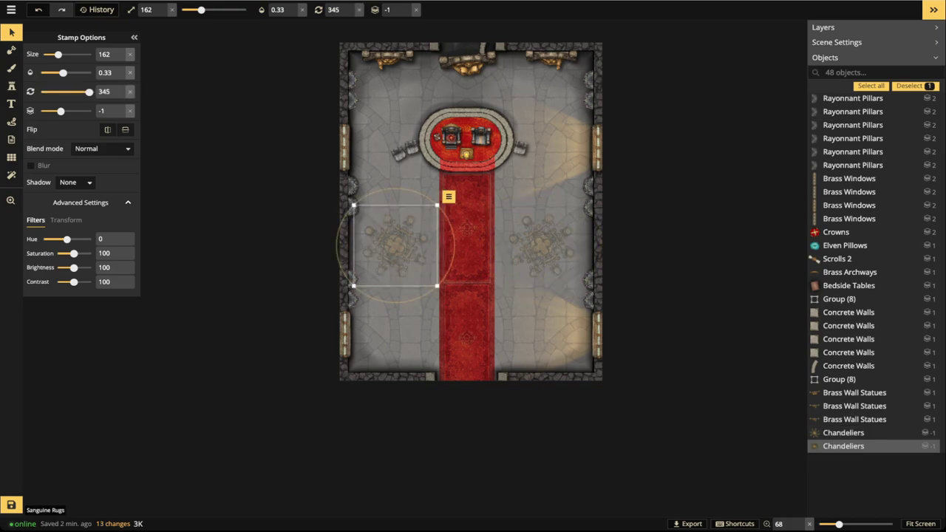